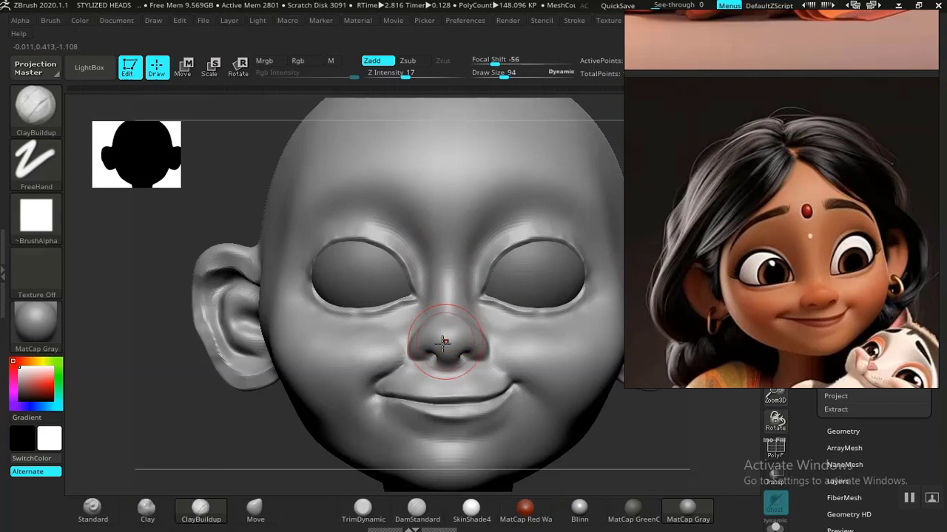
Undo the last sculpting stroke on the face.
key("ctrl+z")
mouse_move(255, 429)
left_mouse_down("alt")
mouse_move(252, 397)
mouse_move(264, 436)
left_mouse_up("alt")
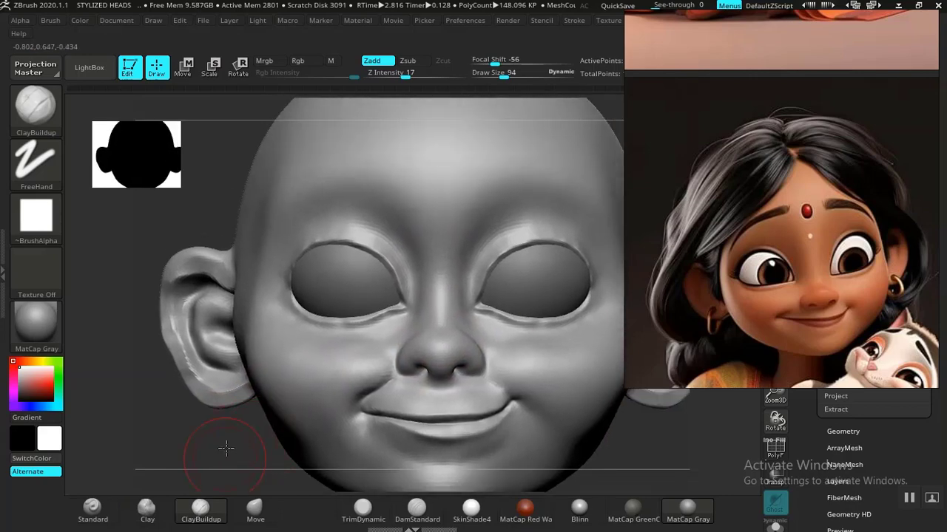
key("f")
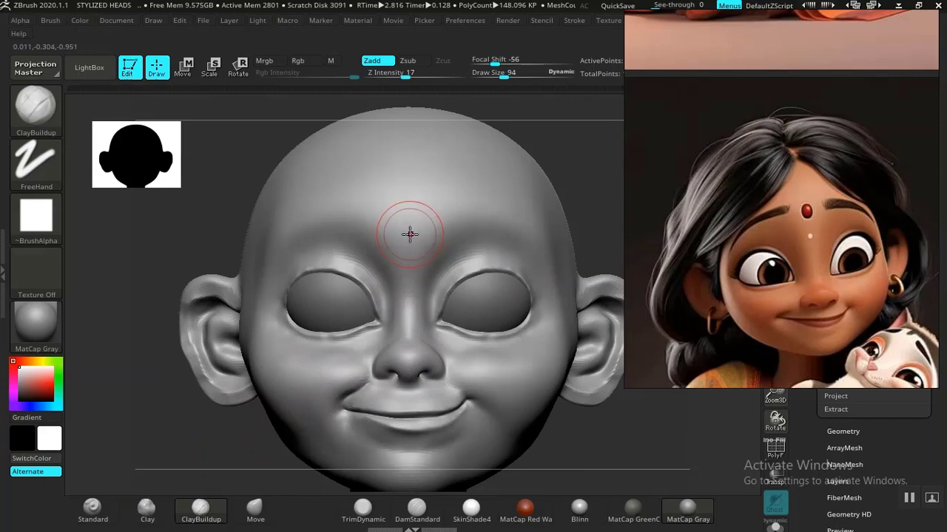
Choose the IMM Primitives insert brush and set PolySphere as its mesh.
key("b")
key("i")
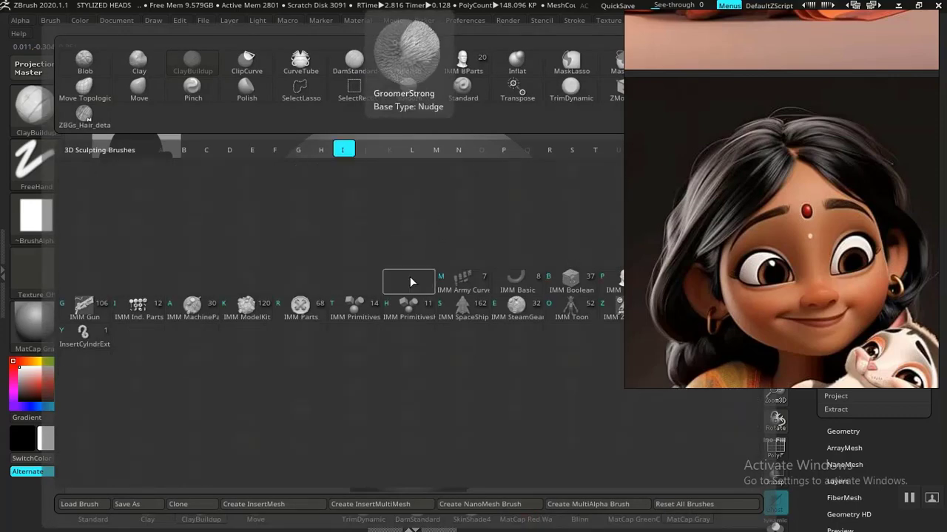
left_click(355, 311)
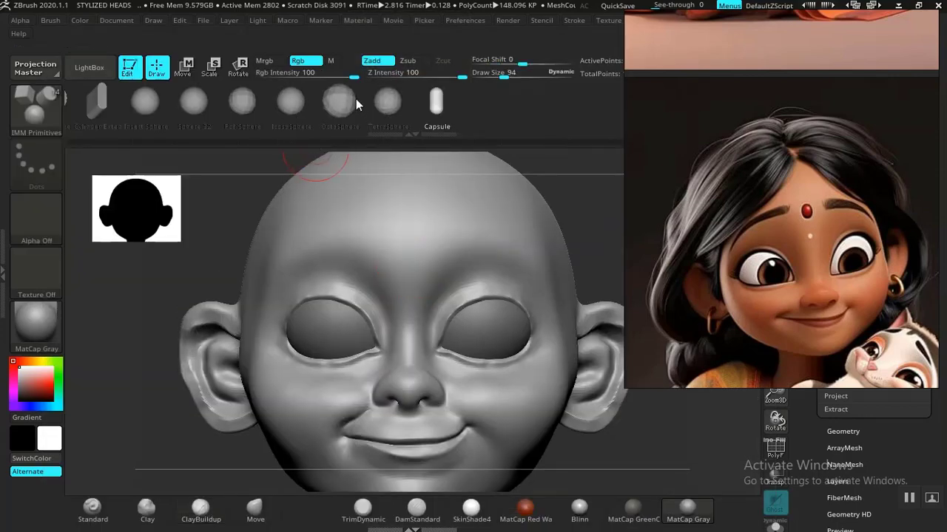
left_click_drag(236, 110, 385, 110)
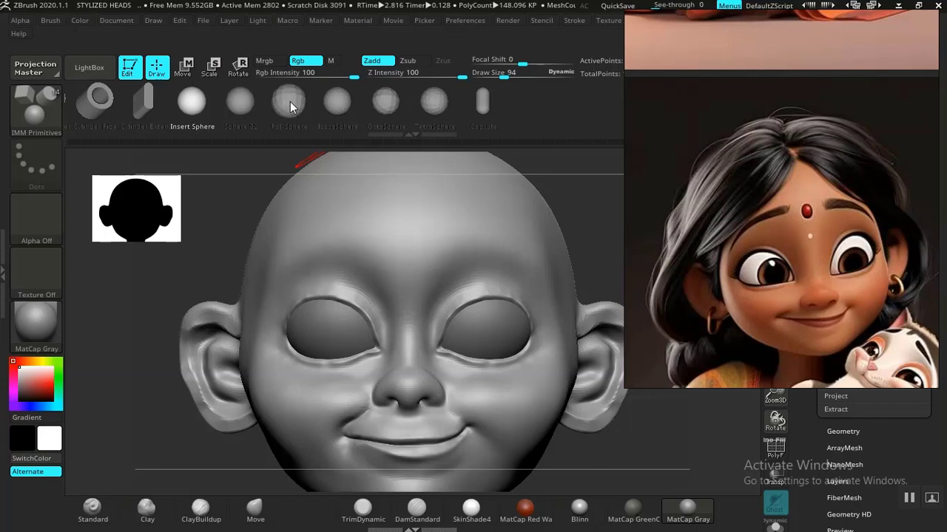
left_click_drag(291, 102, 364, 98)
left_click(364, 102)
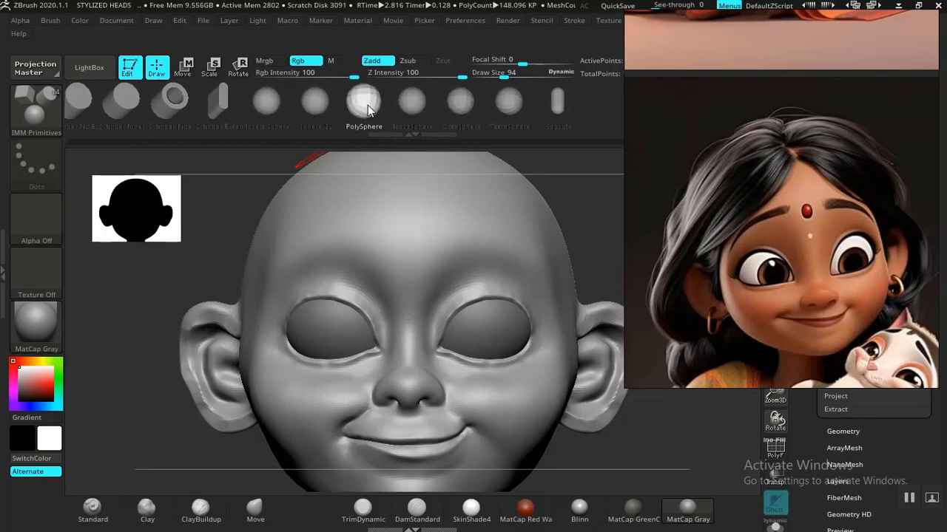
Try to insert a PolySphere on the forehead, and move the reference image clear of the subtool list.
left_click(412, 254)
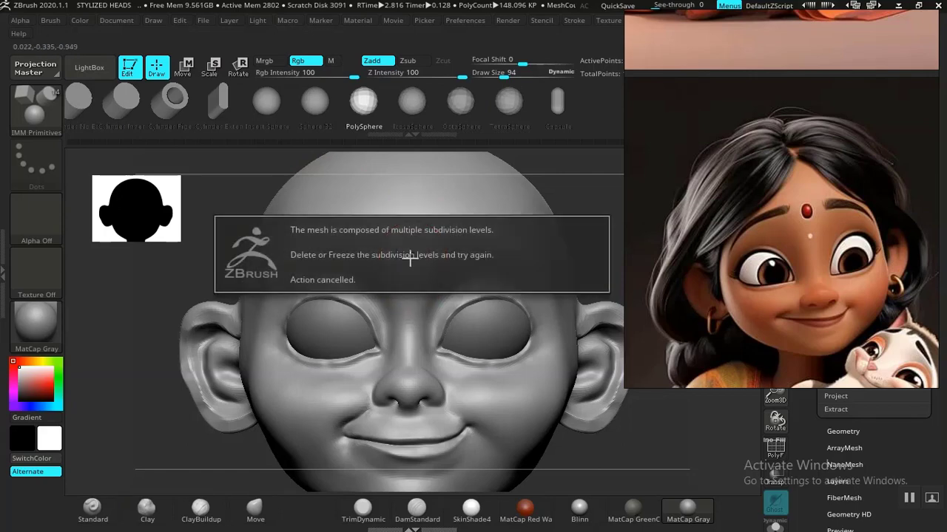
left_click_drag(697, 189, 92, 189)
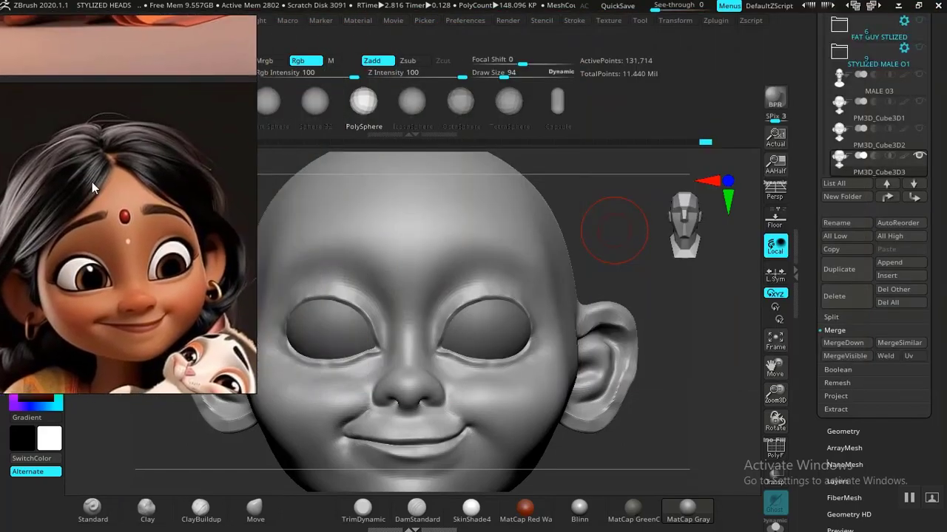
scroll(861, 192, "up", 2)
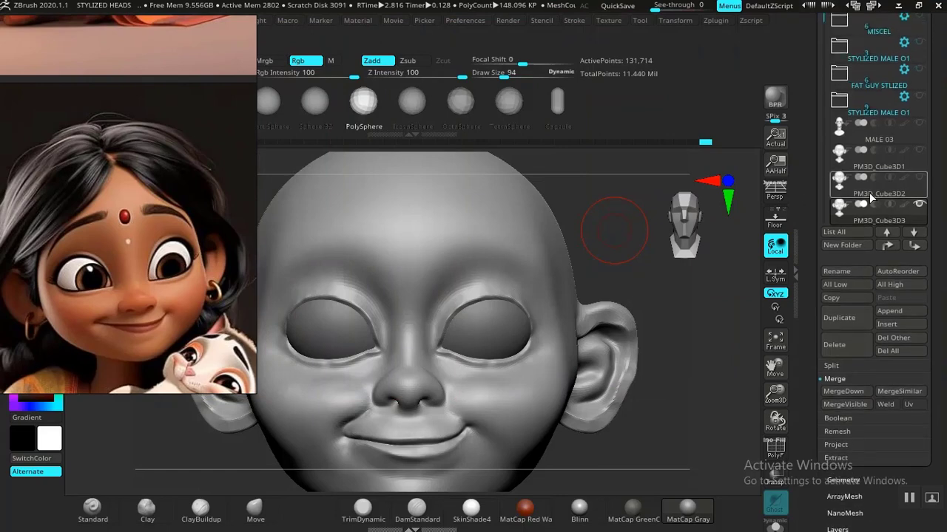
left_click(409, 252)
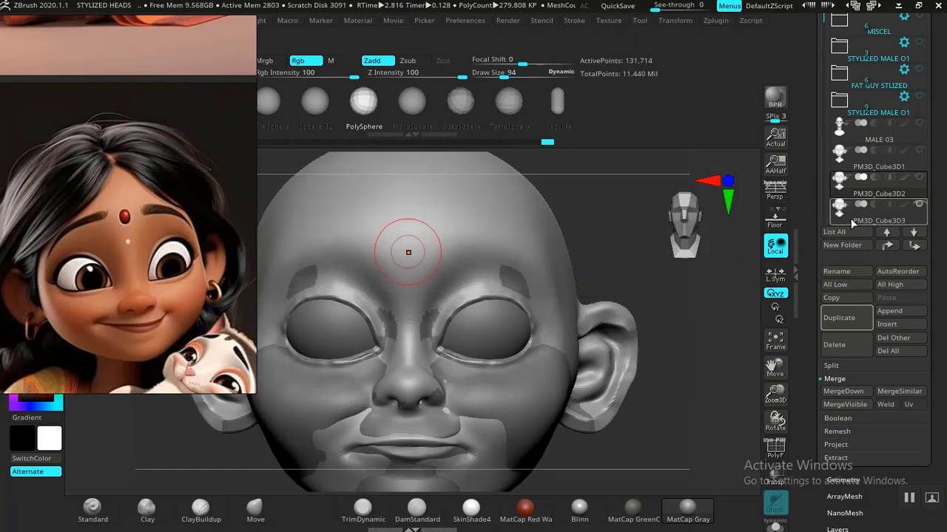
scroll(840, 148, "up", 4)
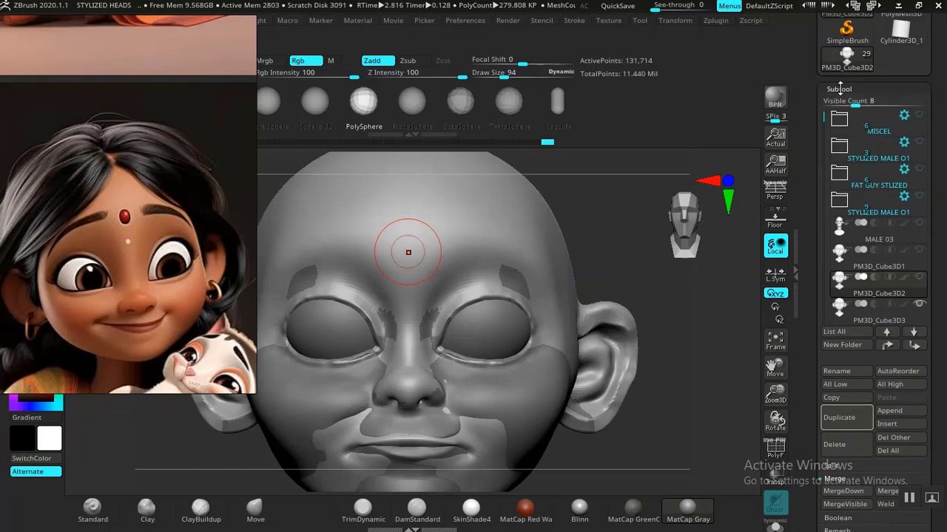
left_click(839, 89)
left_click(840, 89)
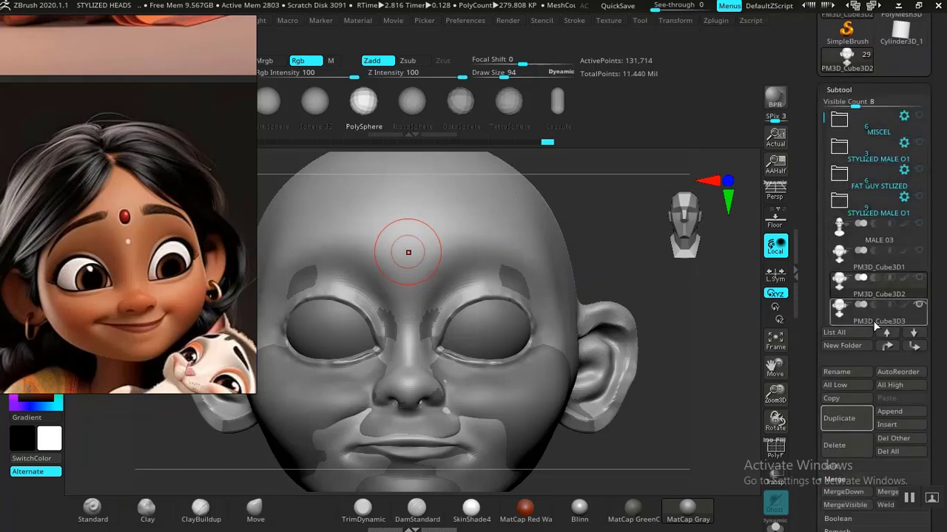
left_click(848, 303)
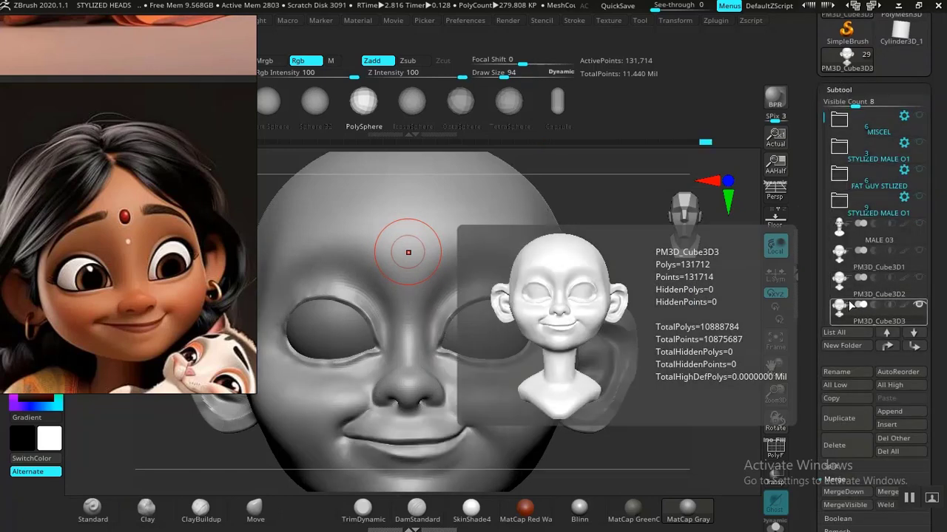
left_click(839, 89)
left_click(842, 107)
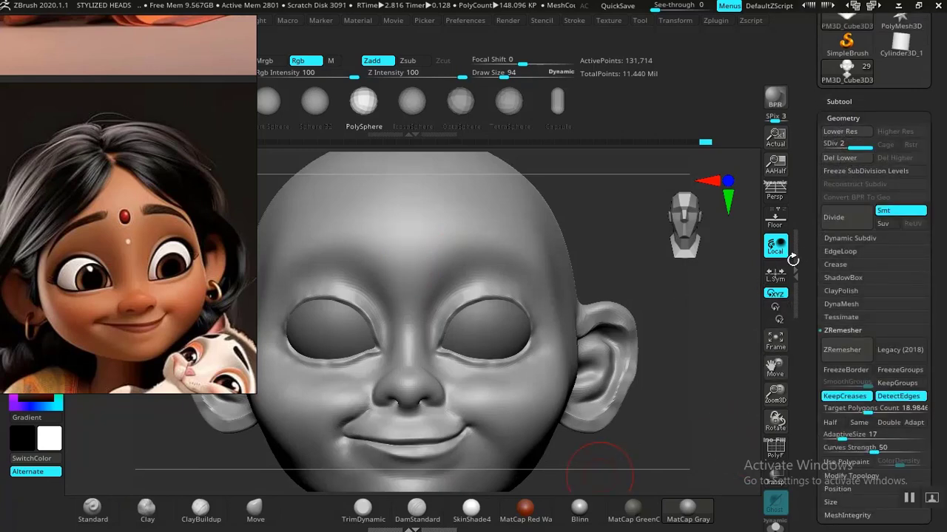
scroll(804, 266, "up", 3)
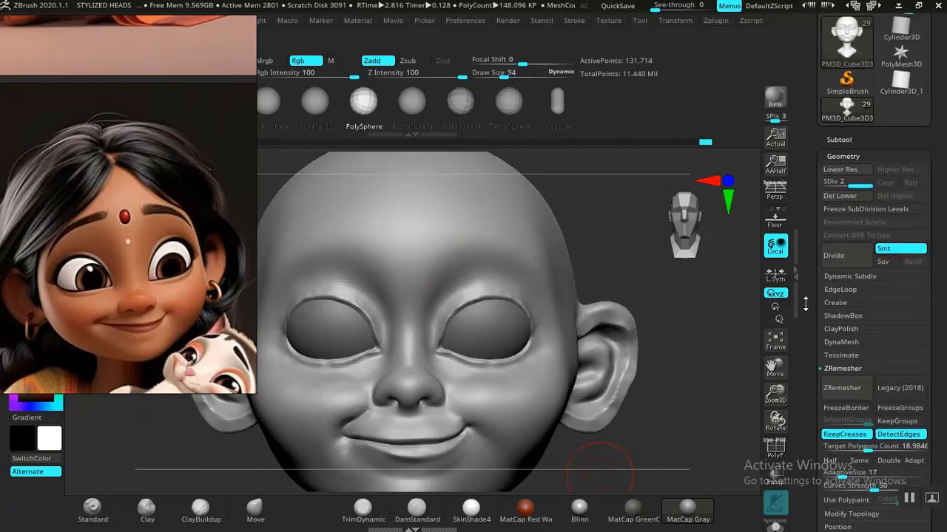
left_click(840, 161)
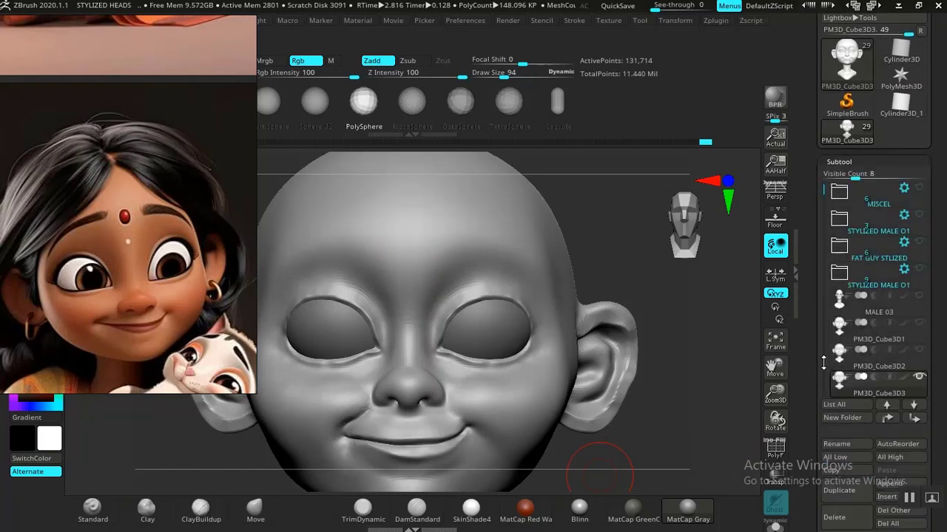
Duplicate the PM3D_Cube3D3 head subtool and delete the duplicate.
scroll(809, 378, "down", 5)
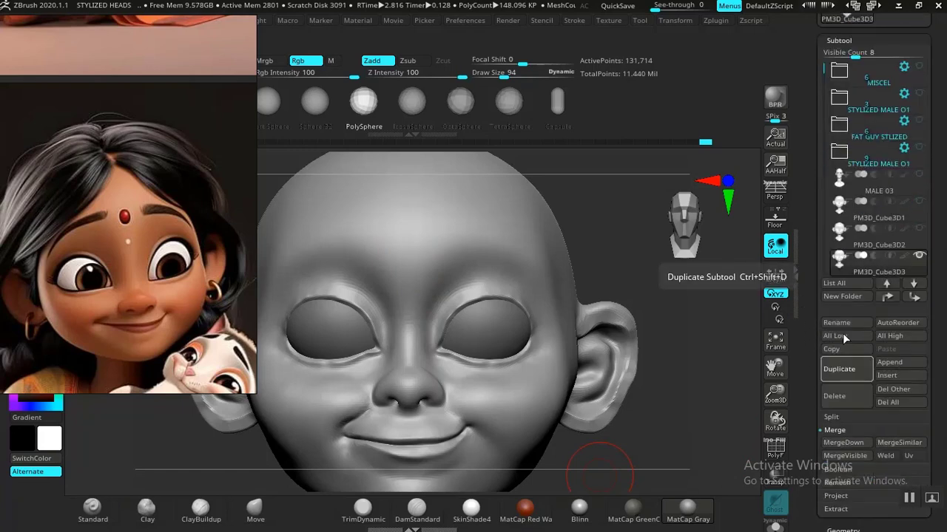
left_click(839, 369)
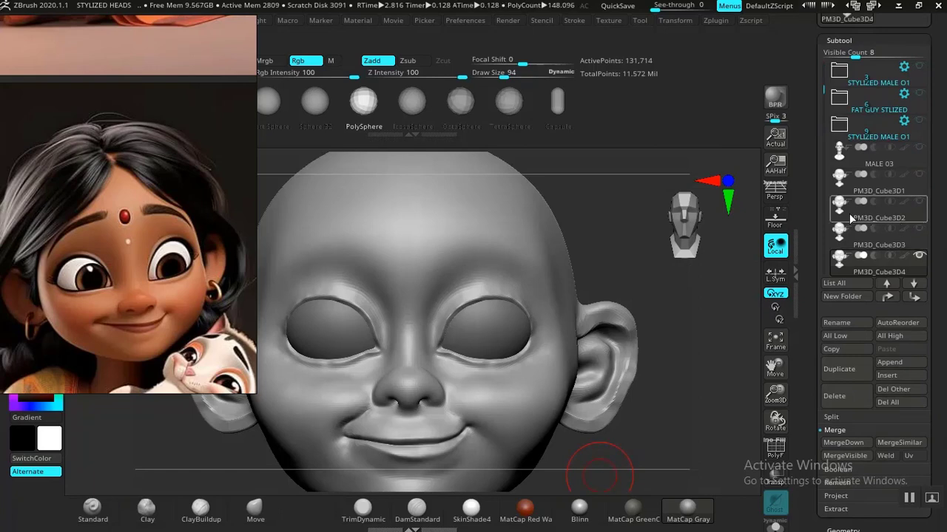
scroll(825, 219, "up", 5)
left_click(839, 175)
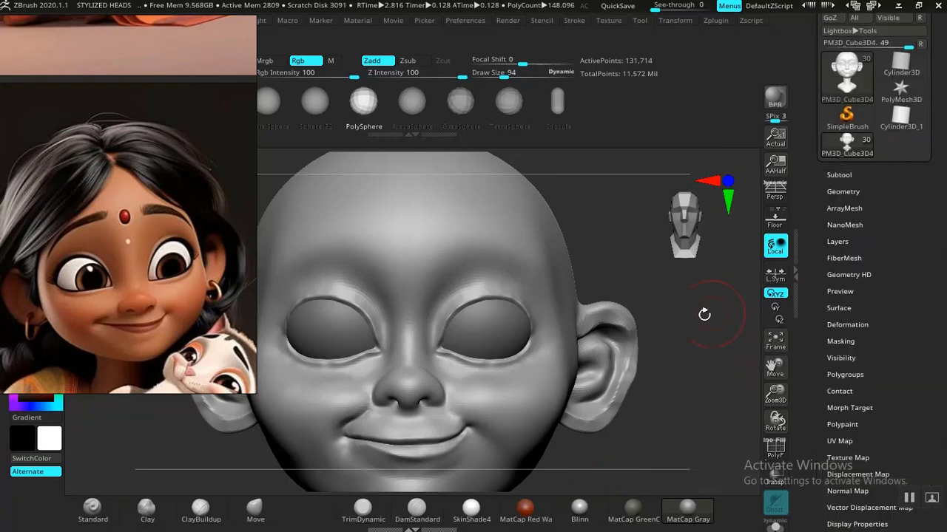
left_click(843, 175)
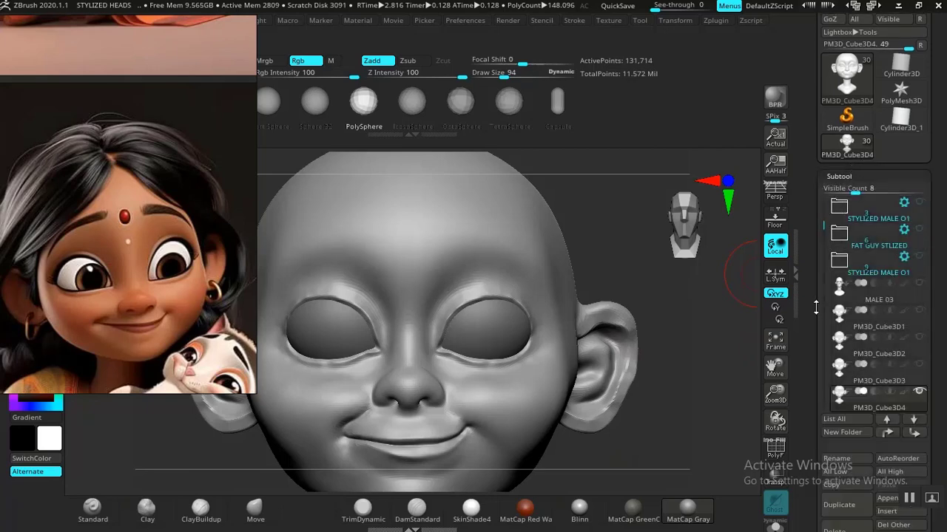
scroll(849, 278, "down", 3)
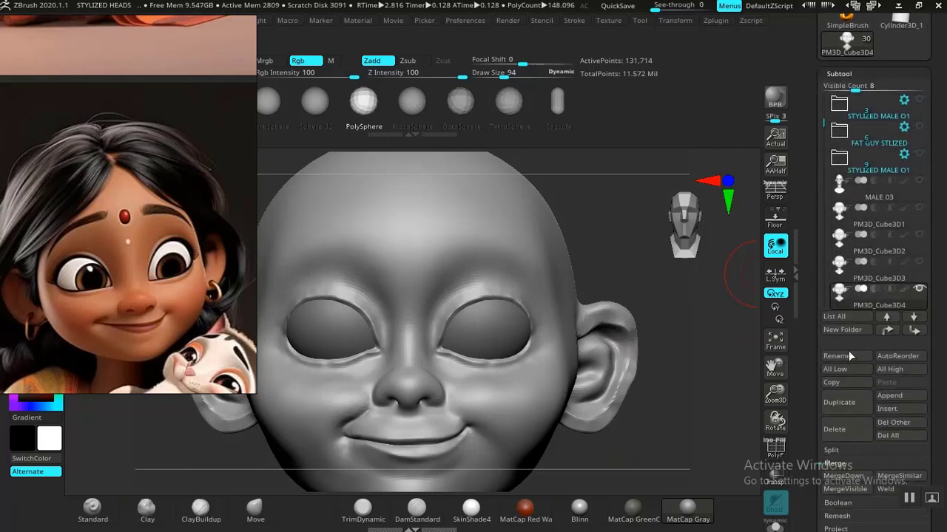
left_click(849, 433)
left_click(721, 460)
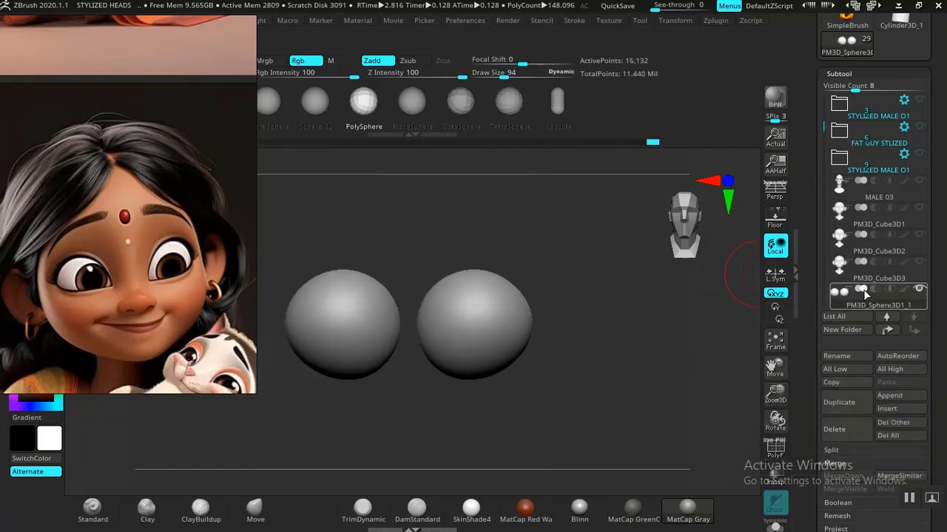
Make the PM3D_Sphere3D1_1 eyes subtool active and show the PM3D_Cube3D3 head along with it.
left_click(871, 274)
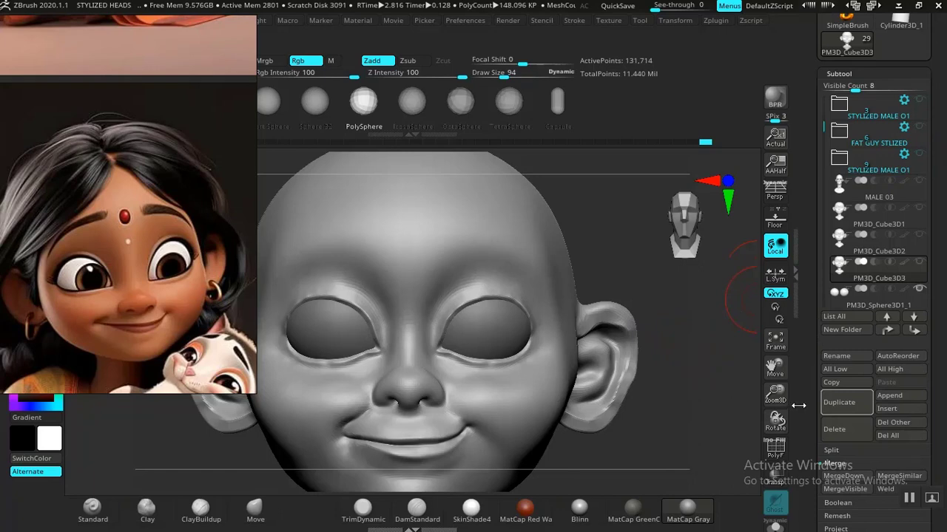
left_click_drag(798, 406, 801, 352)
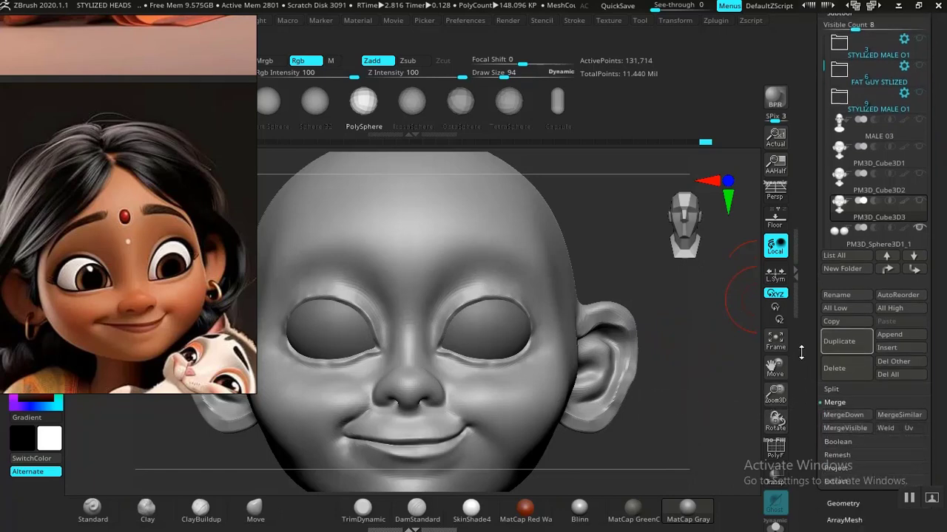
left_click(854, 244)
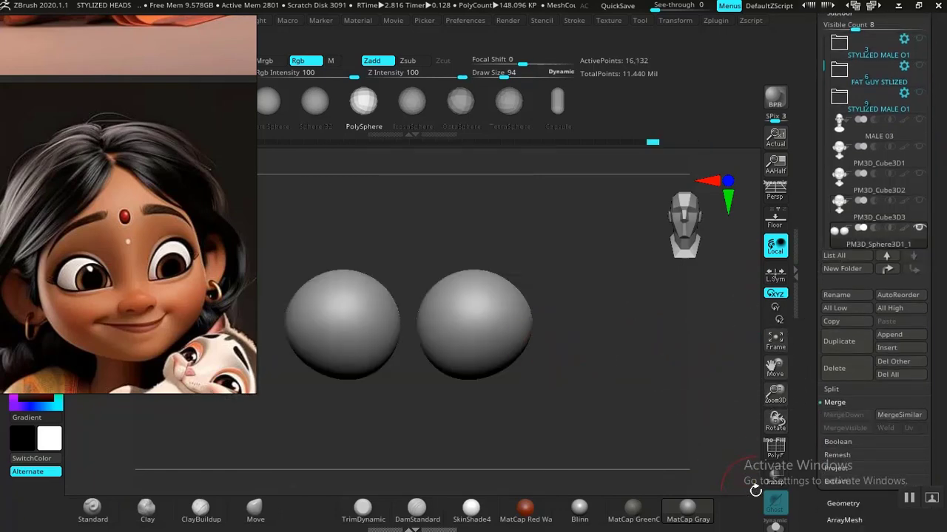
left_click(919, 200)
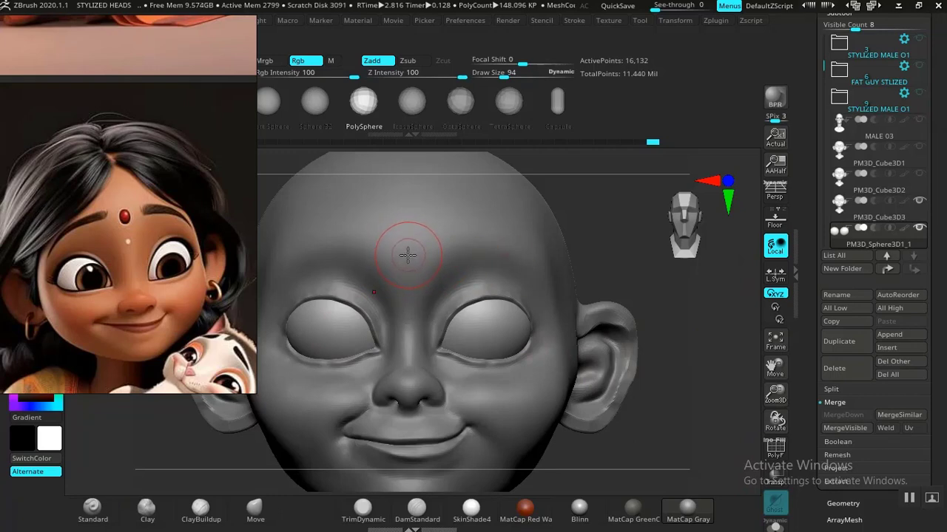
Insert a small PolySphere at the centre of the forehead just above the brows and move it back towards the skin.
left_click_drag(407, 254, 407, 263)
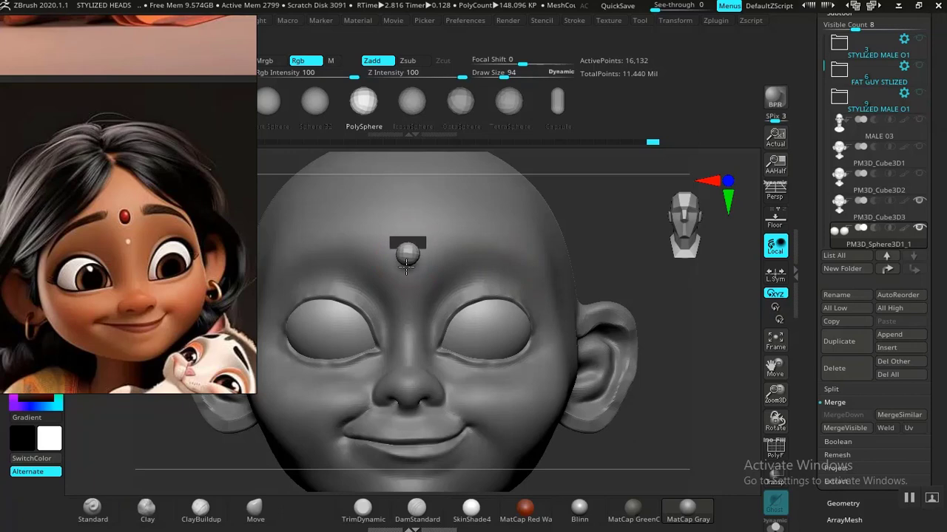
left_click_drag(407, 265, 408, 264)
mouse_move(657, 309)
left_mouse_down()
mouse_move(704, 306)
mouse_move(598, 332)
mouse_move(587, 359)
mouse_move(616, 336)
mouse_move(609, 397)
left_mouse_up()
key("w")
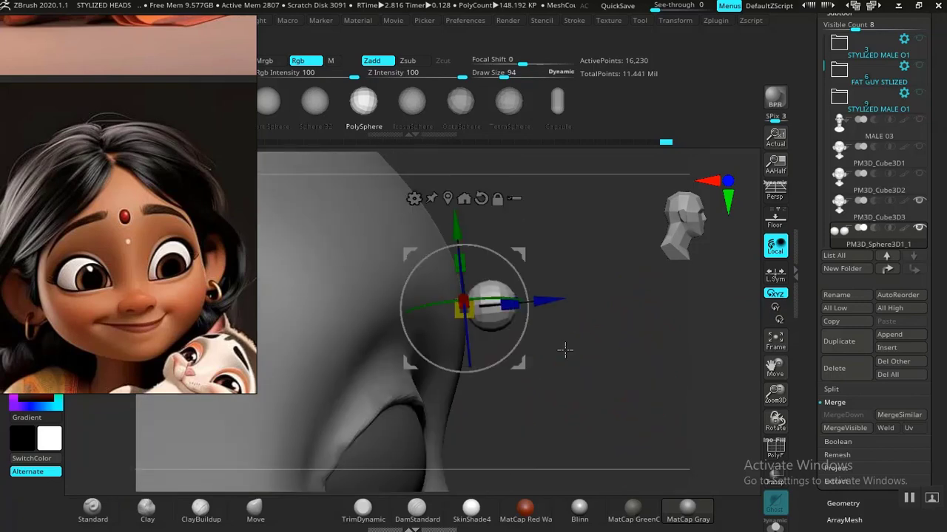
left_click_drag(548, 303, 525, 307)
Reset the gizmo's orientation and stretch the forehead sphere into a vertical oval.
left_click_drag(584, 325, 556, 326)
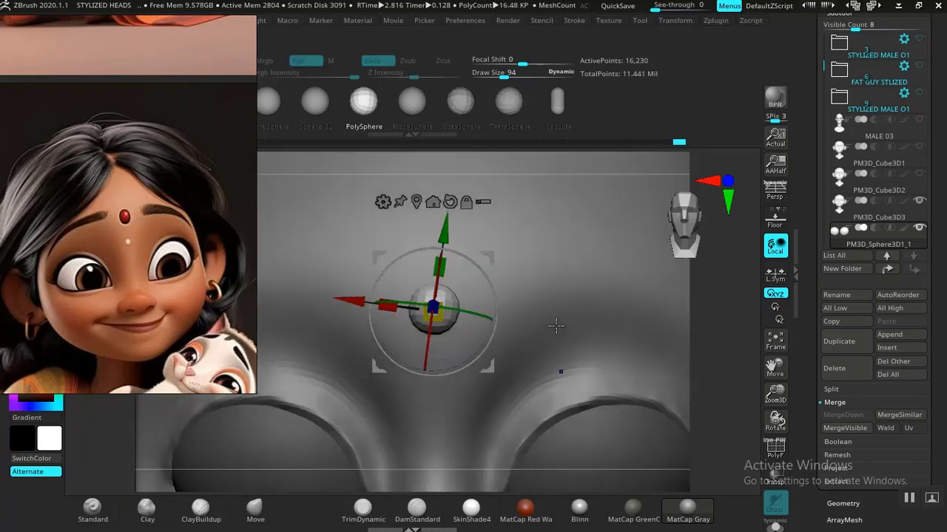
left_click(450, 202)
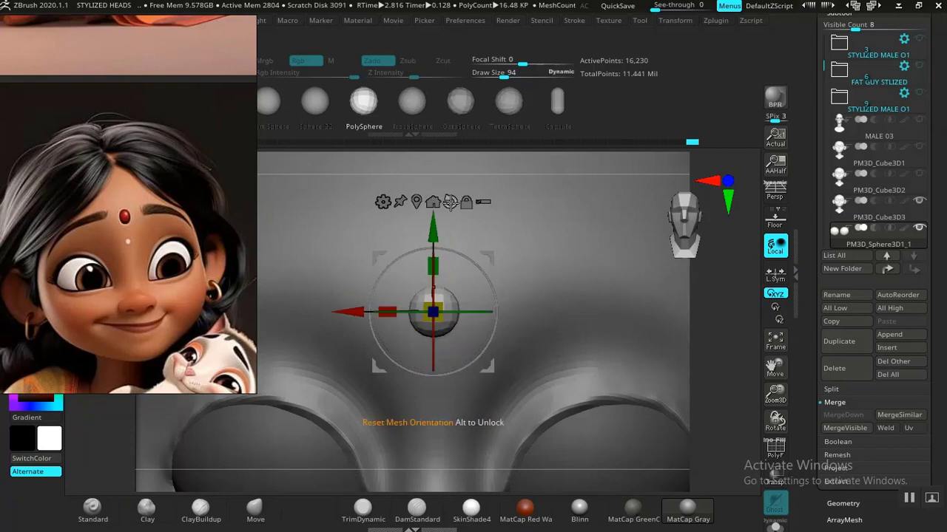
left_click_drag(727, 347, 629, 311, "alt")
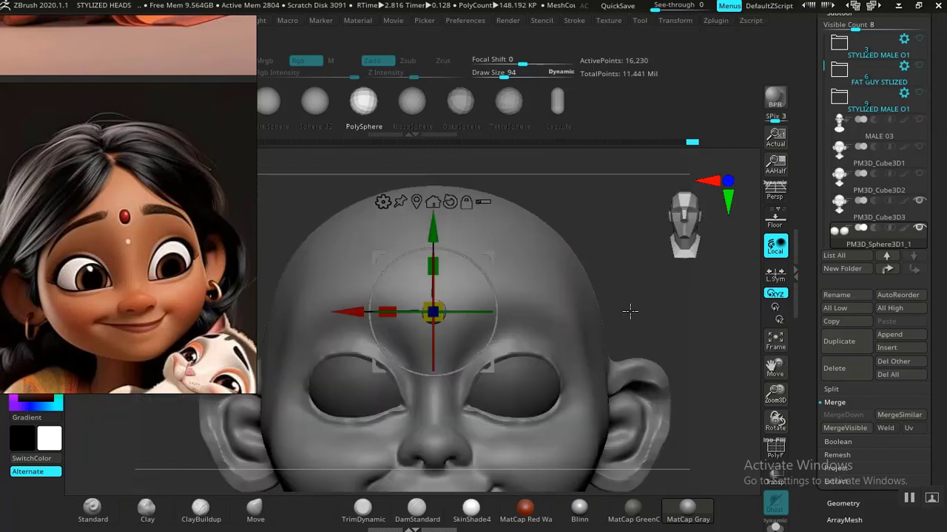
left_click_drag(653, 351, 684, 414, "alt")
mouse_move(403, 311)
left_mouse_down()
mouse_move(380, 309)
mouse_move(392, 305)
left_mouse_up()
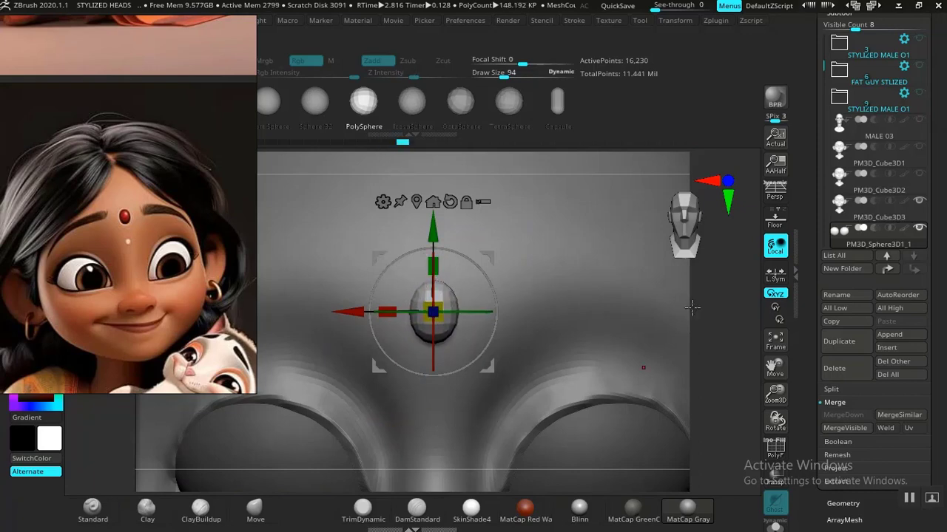
Flatten the oval bindi in depth so it sits close to the forehead, and return to Draw mode.
mouse_move(711, 320)
left_mouse_down("alt")
mouse_move(653, 315)
mouse_move(700, 311)
left_mouse_up("alt")
left_click_drag(642, 317, 634, 366)
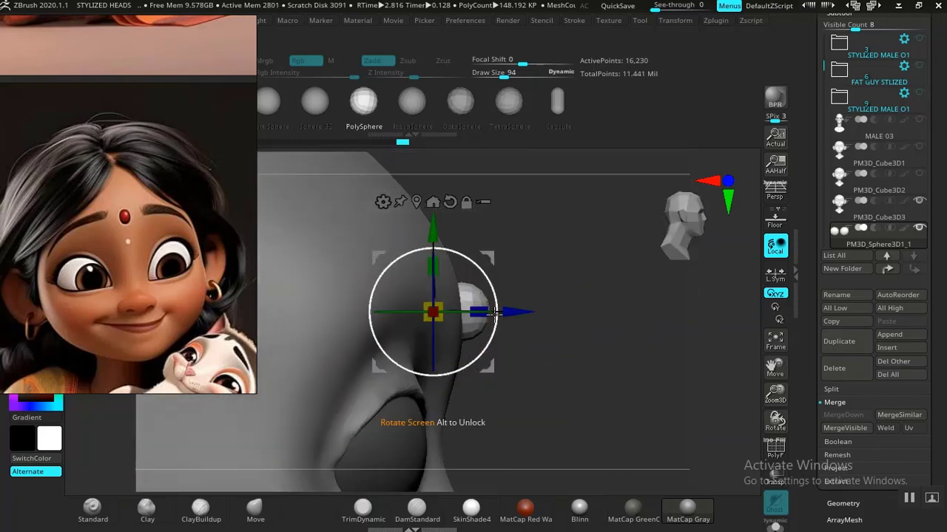
left_click_drag(487, 312, 478, 311)
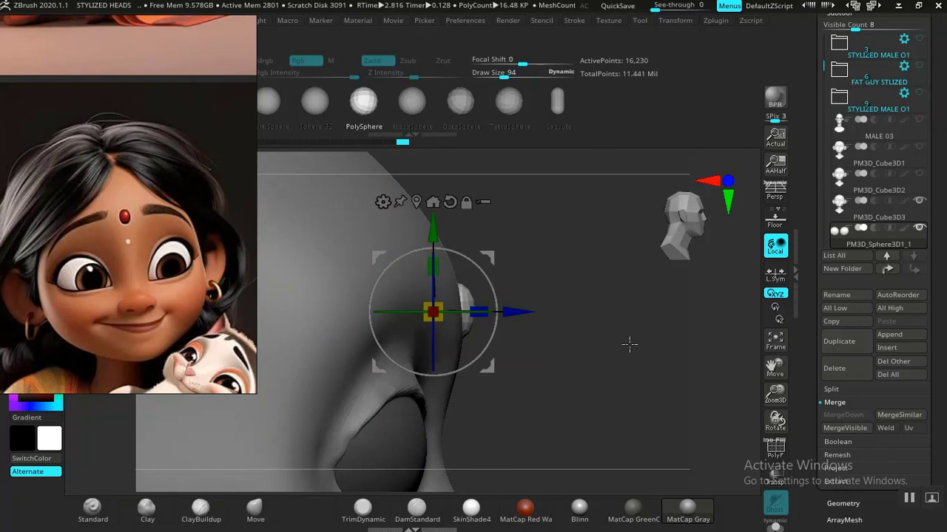
left_click_drag(629, 344, 584, 340)
mouse_move(718, 331)
left_mouse_down("alt")
mouse_move(625, 307)
mouse_move(615, 282)
mouse_move(647, 326)
mouse_move(644, 296)
mouse_move(651, 309)
left_mouse_up("alt")
key("q")
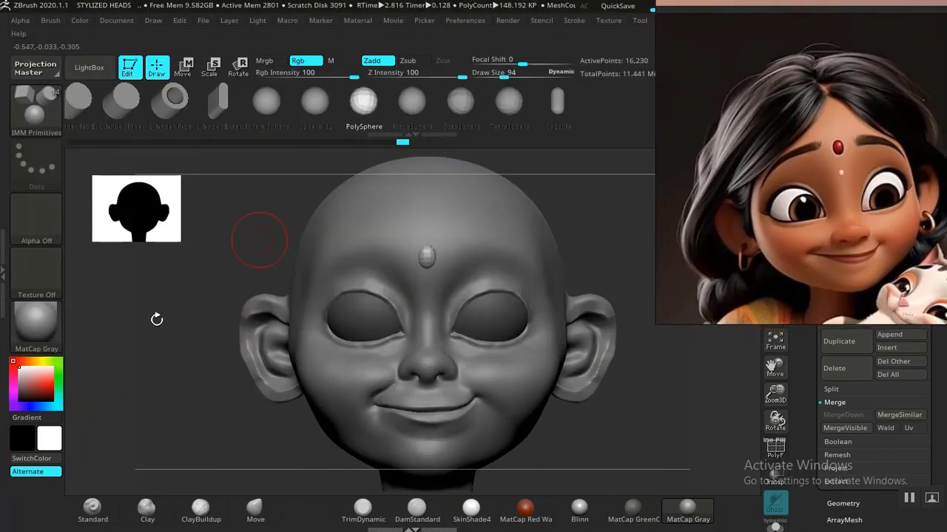
Try inserting a Cylinder Pipe at the earlobe as an earring and prepare it for moving.
mouse_move(157, 320)
left_mouse_down()
mouse_move(159, 332)
mouse_move(216, 168)
left_mouse_up()
left_click_drag(220, 113, 418, 103)
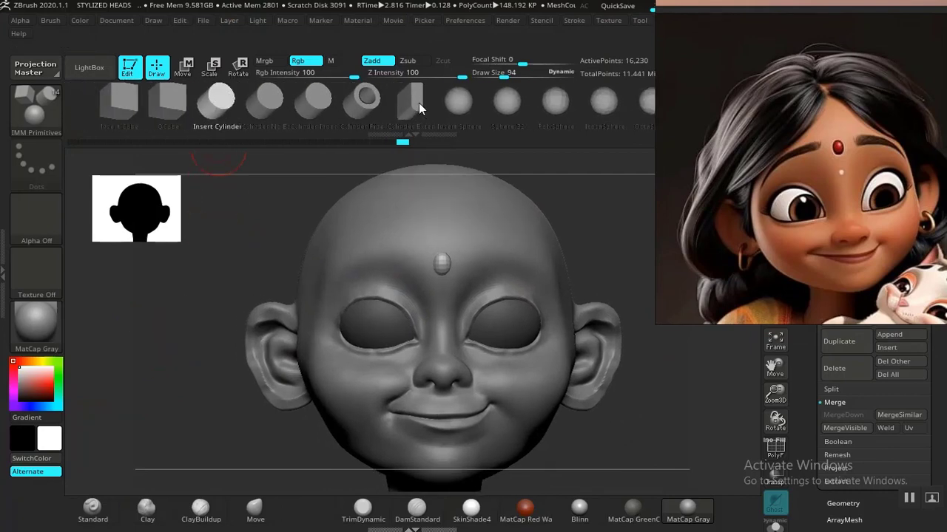
left_click(361, 108)
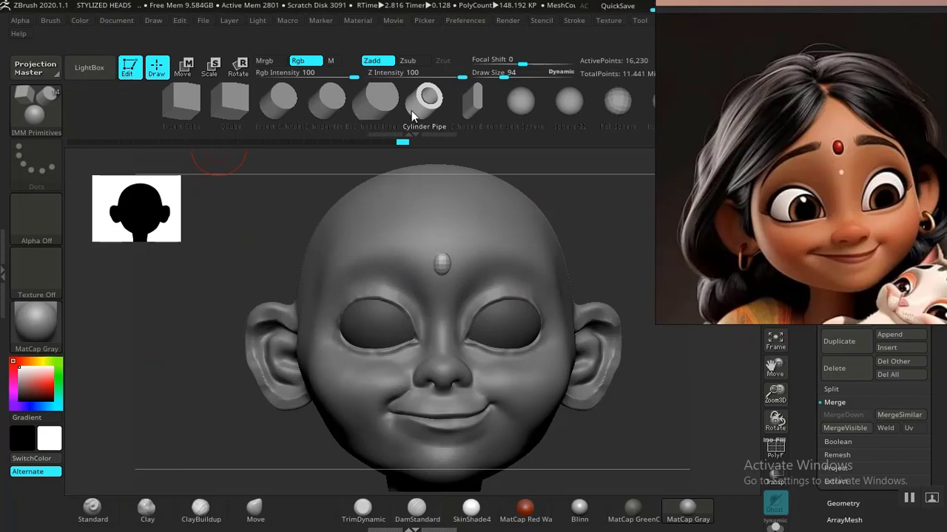
mouse_move(658, 396)
left_mouse_down()
mouse_move(553, 379)
mouse_move(547, 399)
mouse_move(590, 399)
mouse_move(537, 399)
mouse_move(551, 420)
mouse_move(545, 406)
mouse_move(535, 432)
left_mouse_up()
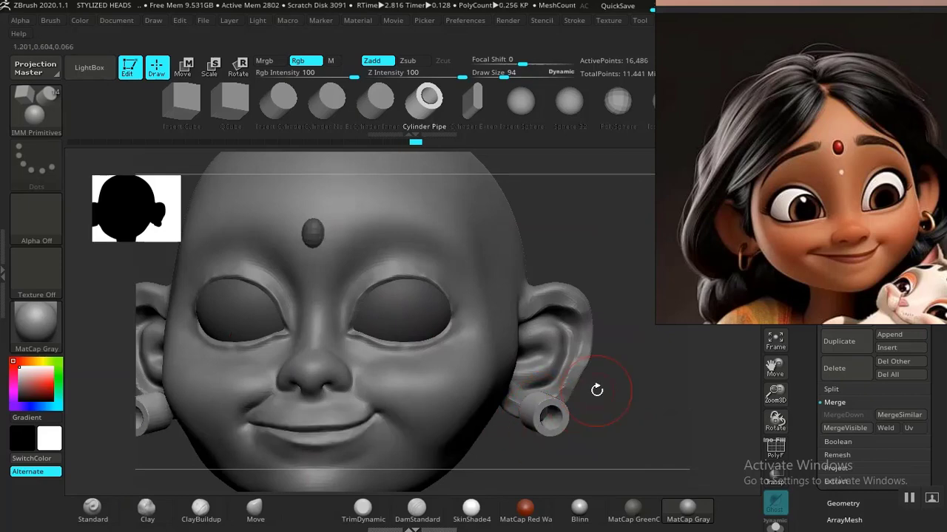
key("f")
key("w")
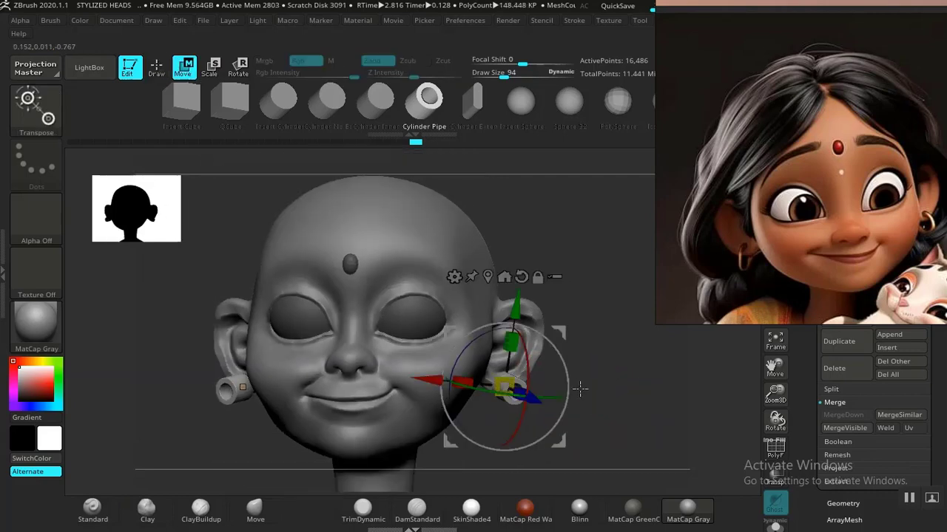
Reset the gizmo's orientation on the pipe earring and try shortening the pipe in depth.
left_click(522, 276)
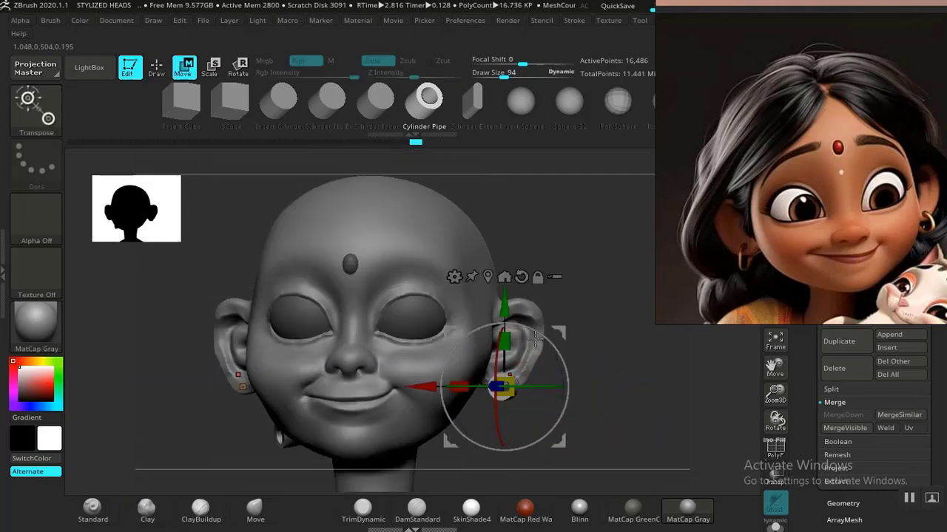
left_click_drag(614, 378, 528, 358)
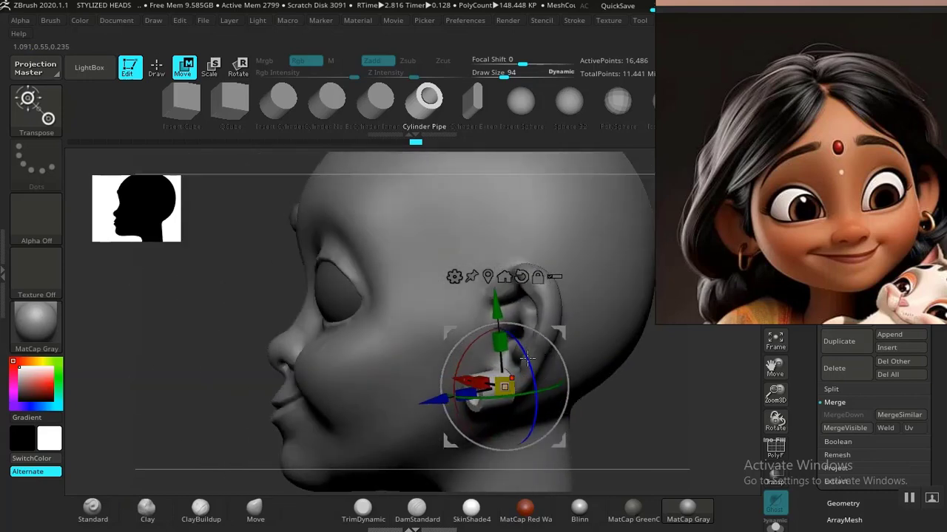
left_click(521, 276)
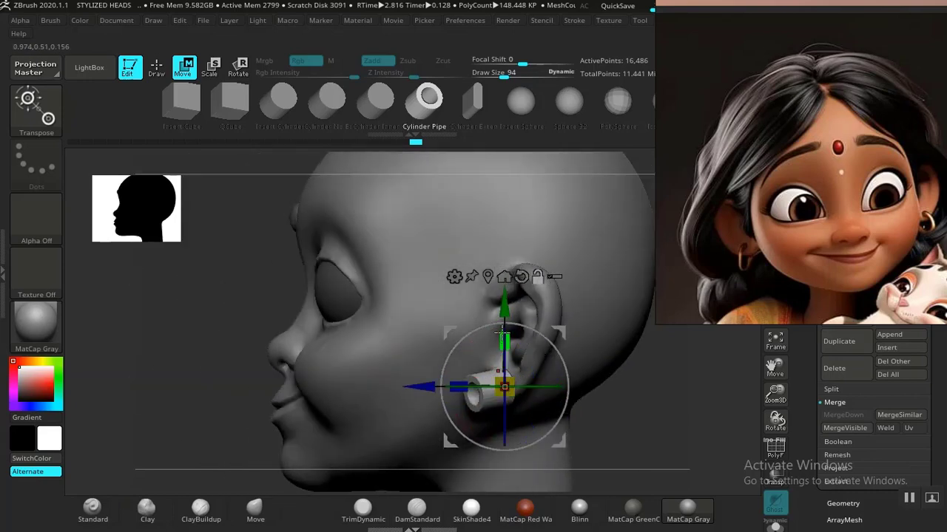
key("ctrl+z")
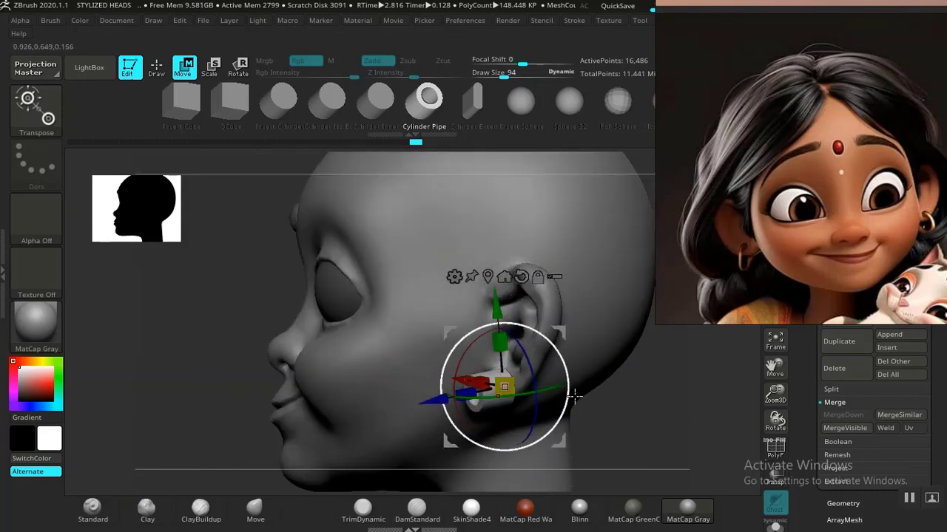
mouse_move(618, 393)
left_mouse_down()
mouse_move(651, 392)
mouse_move(624, 394)
left_mouse_up()
left_click_drag(486, 392, 456, 385)
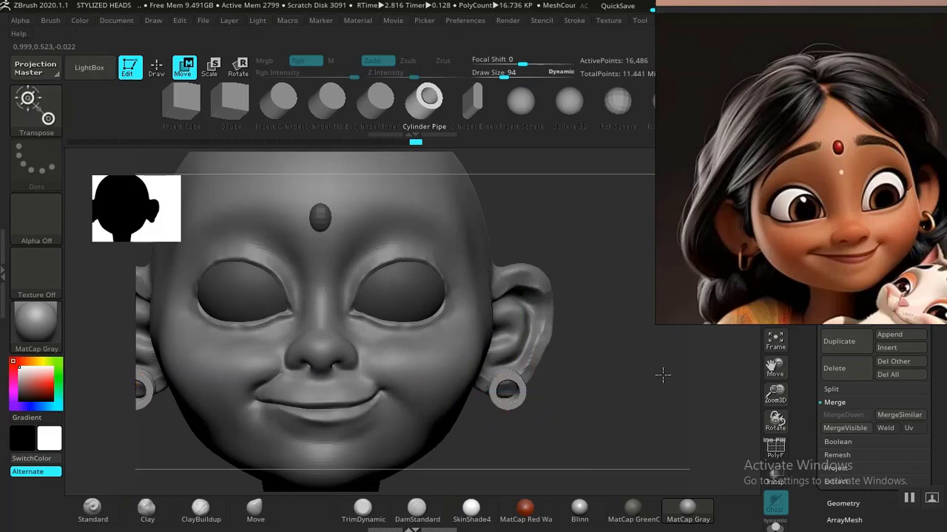
Try thinning the pipe earring further and adjusting its size and placement at the earlobe.
left_click_drag(664, 374, 595, 383)
left_click_drag(482, 382, 465, 382)
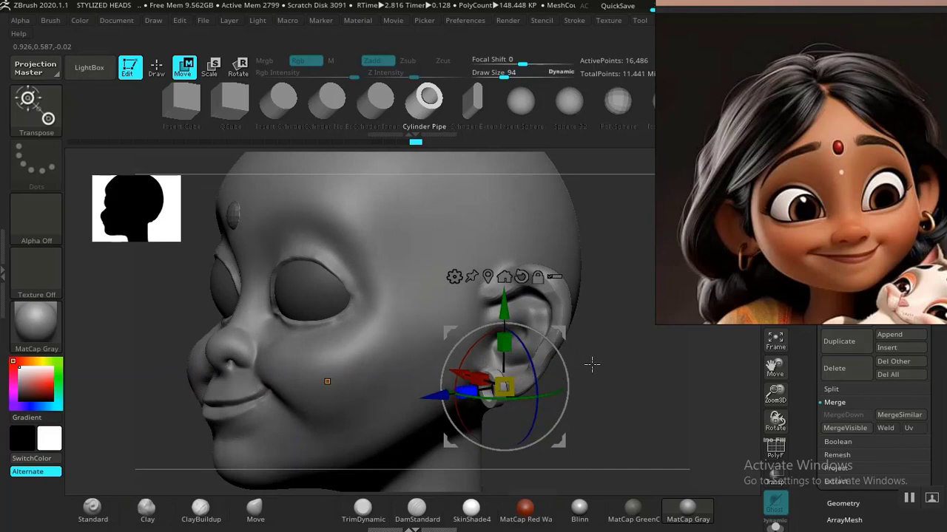
left_click_drag(592, 364, 568, 376)
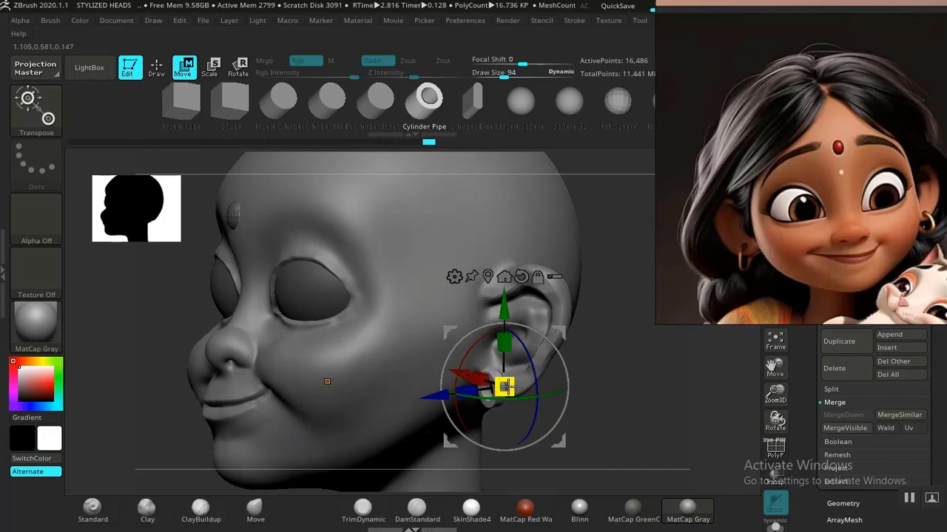
left_click_drag(635, 372, 603, 371)
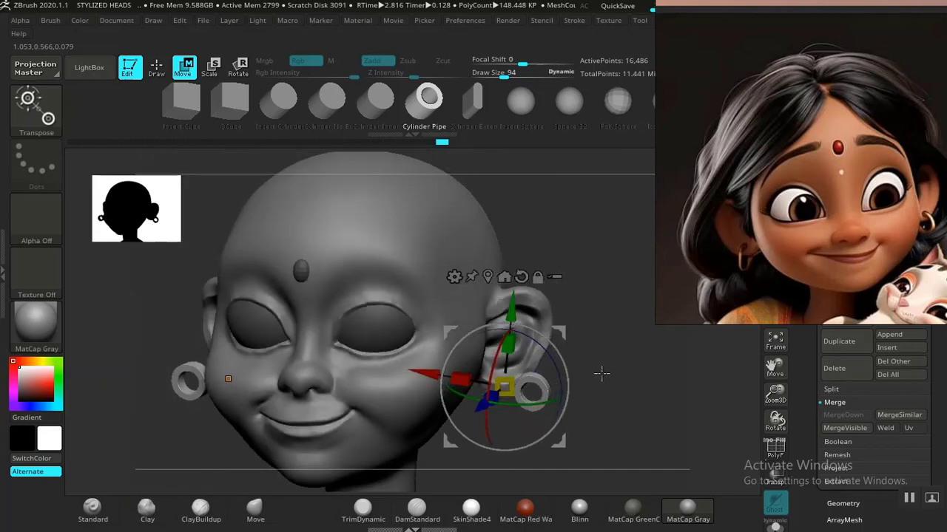
Undo the pipe earring's insertion on the eyes subtool and return to a front view of the head.
key("ctrl+z")
key("ctrl+z")
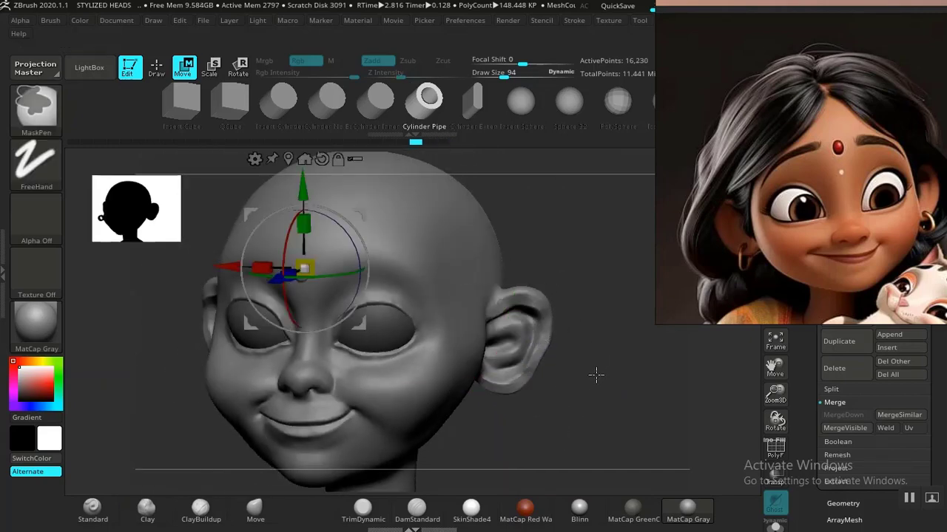
left_click_drag(579, 387, 621, 354, "shift")
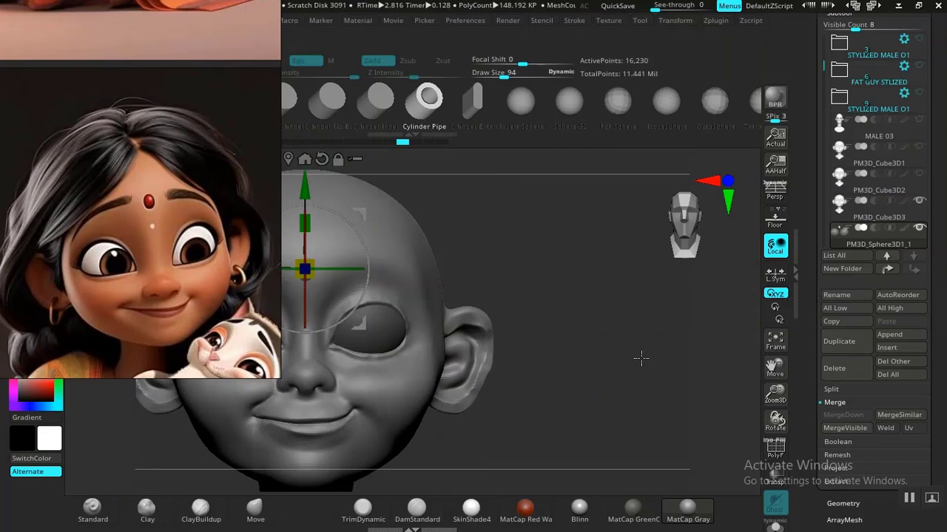
left_click_drag(641, 358, 693, 334)
left_click_drag(802, 338, 806, 302)
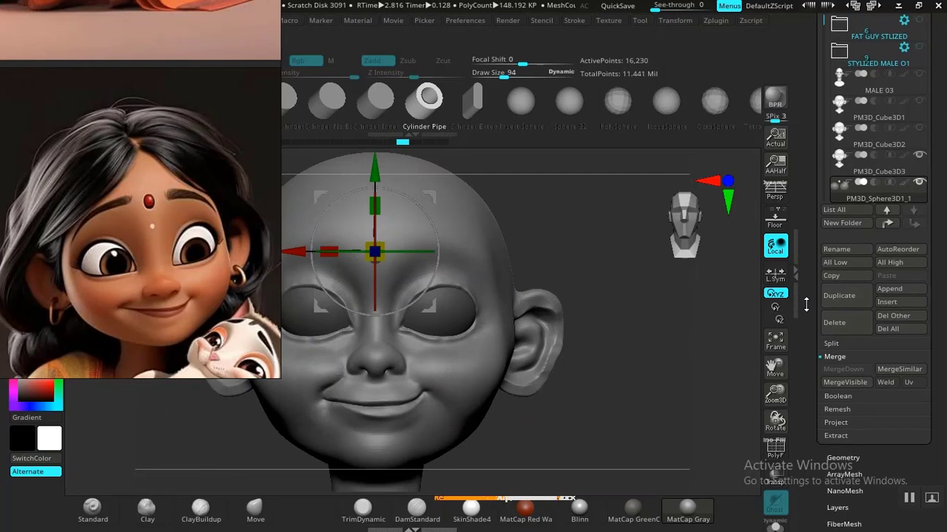
left_click_drag(442, 103, 574, 99)
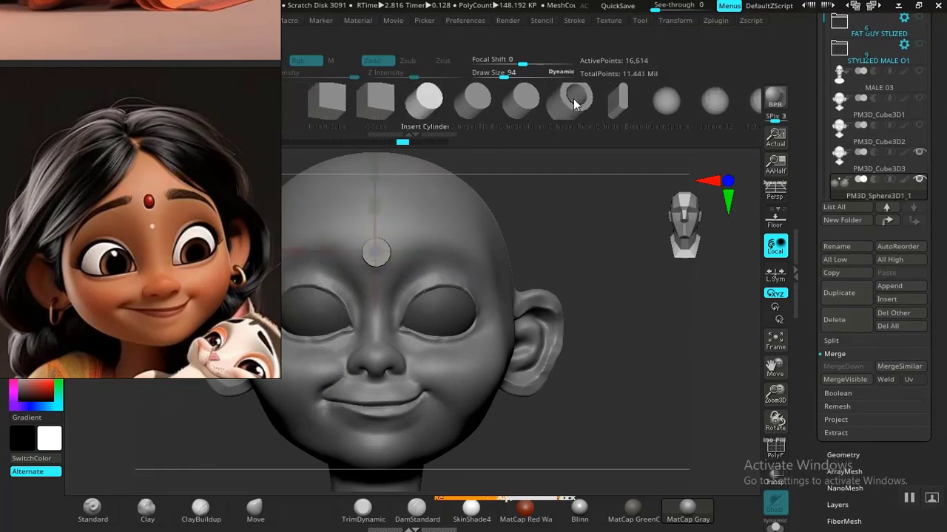
right_click_drag(180, 222, 878, 160)
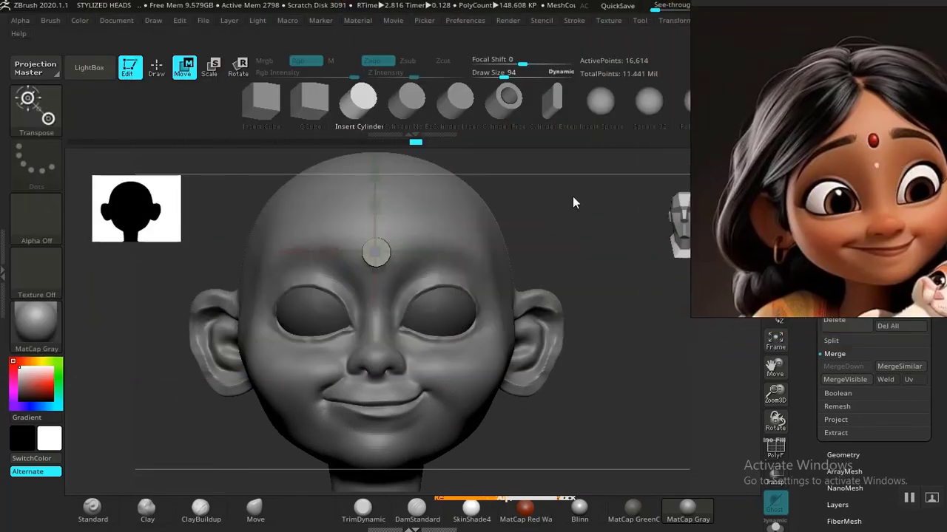
left_click_drag(588, 244, 564, 241)
key("ctrl+z")
left_click_drag(588, 180, 588, 216)
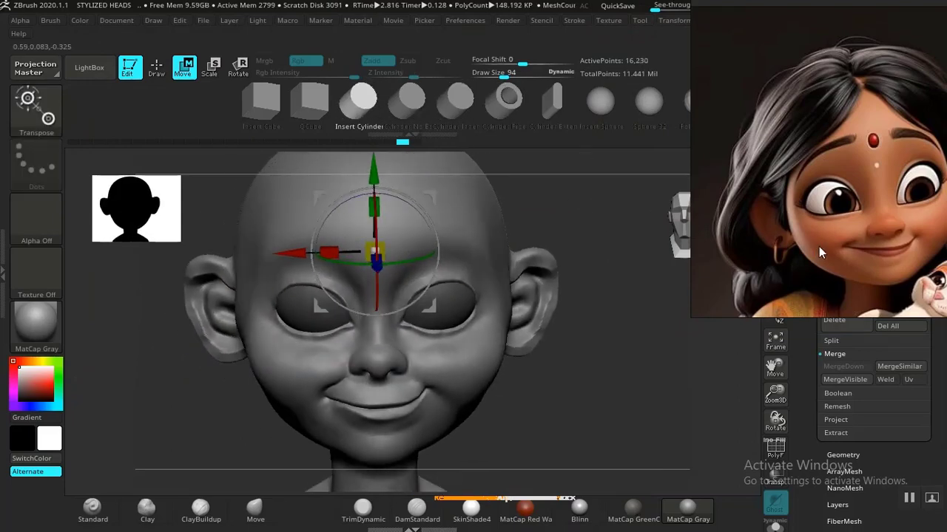
Split the unmasked bindi from the PM3D_Sphere3D1_1 eyes into its own subtool.
right_click_drag(819, 253, 220, 331)
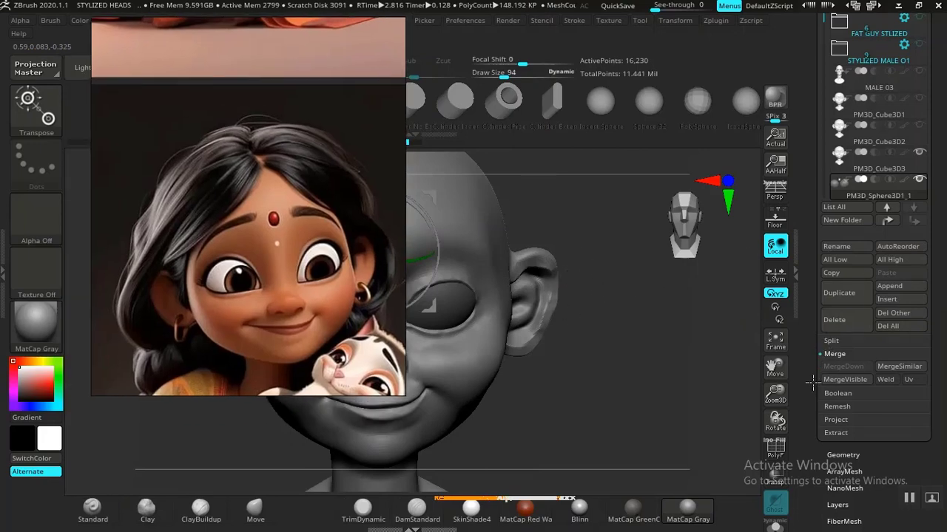
left_click(831, 342)
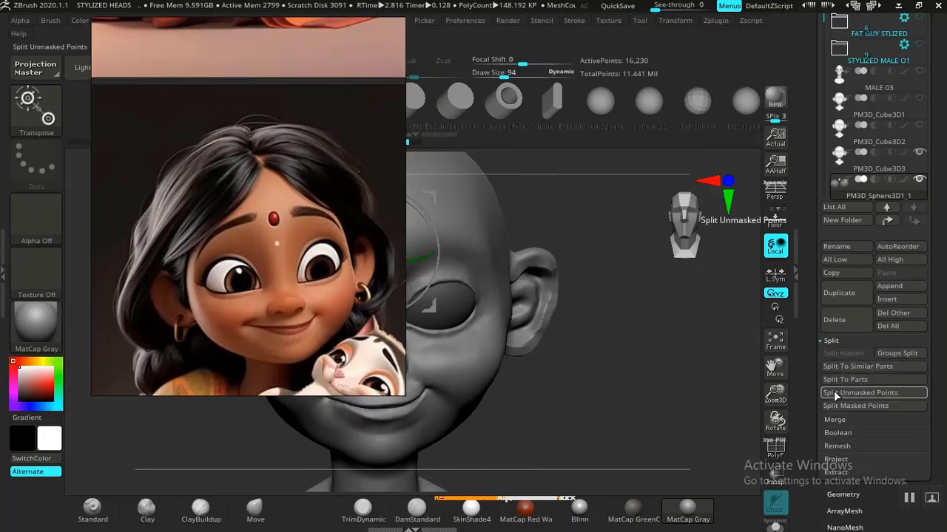
right_click_drag(305, 353, 183, 380)
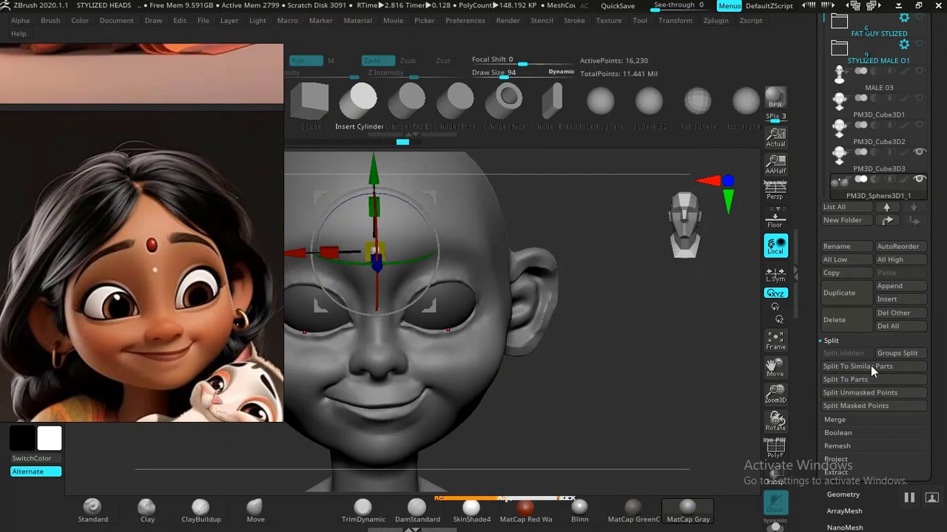
left_click(857, 392)
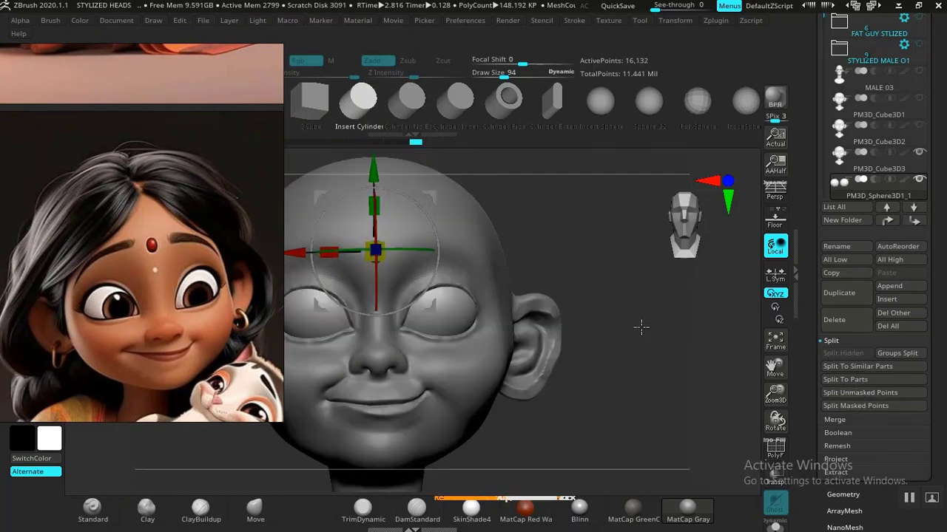
Insert a Ring3D mesh as a new subtool, make it active and prepare it for moving.
left_click(883, 299)
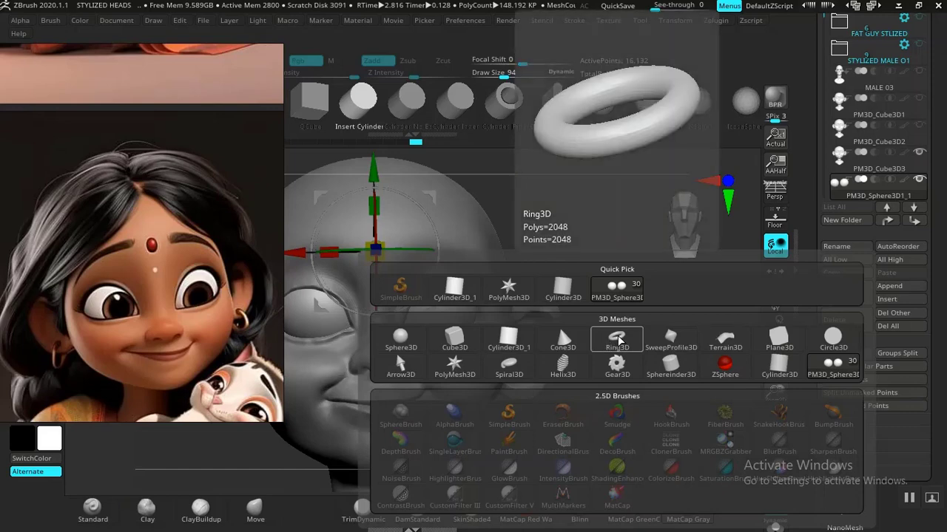
left_click(619, 338)
right_click_drag(597, 411, 587, 351, "ctrl")
right_click_drag(601, 308, 640, 349, "alt")
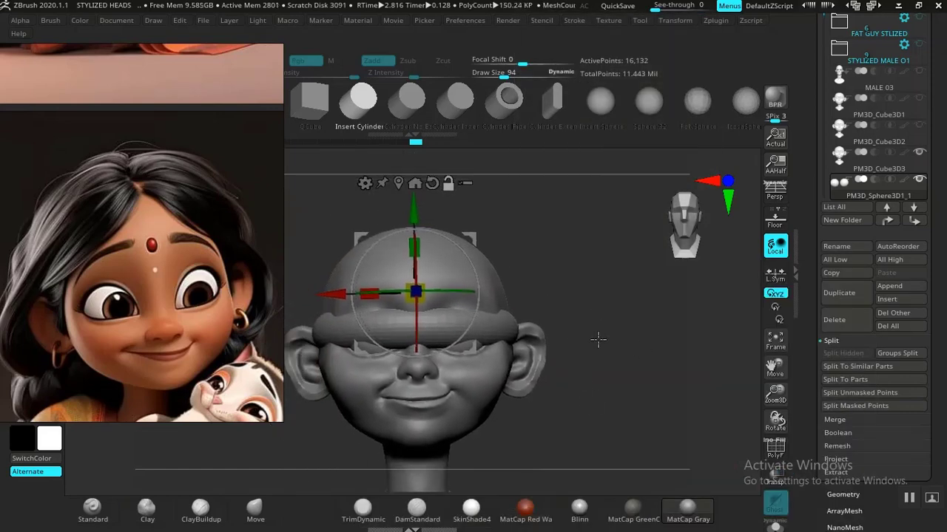
key("q")
left_click(507, 330, "alt")
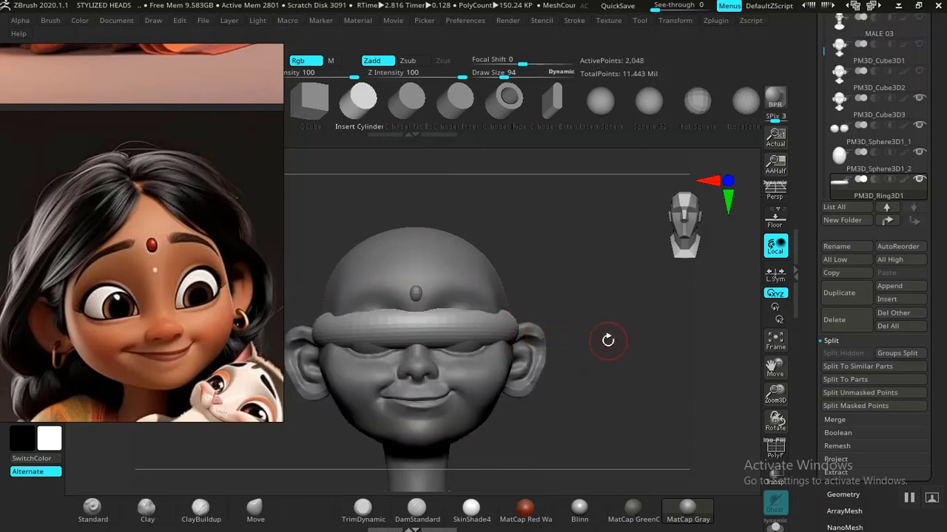
key("w")
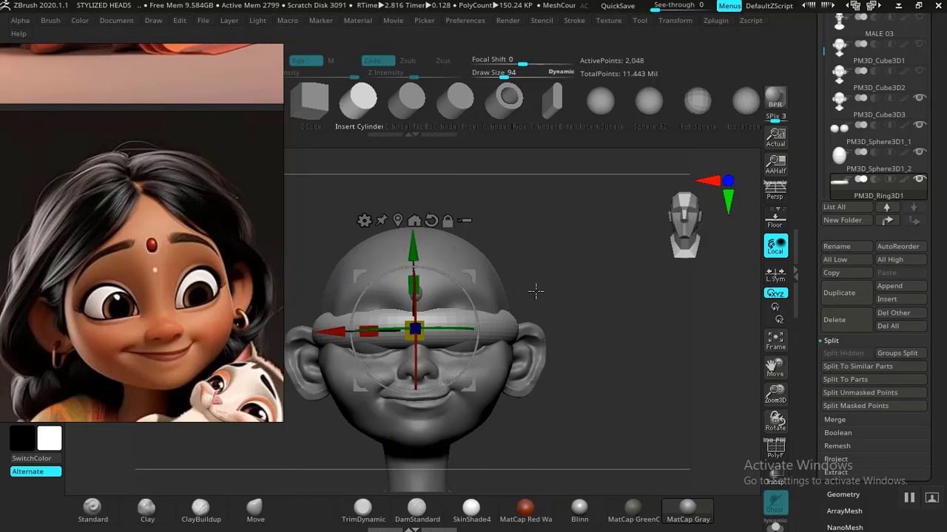
Rotate the ring upright so that its opening faces the side of the head.
right_click_drag(579, 273, 658, 290, "alt")
left_click_drag(493, 319, 497, 418)
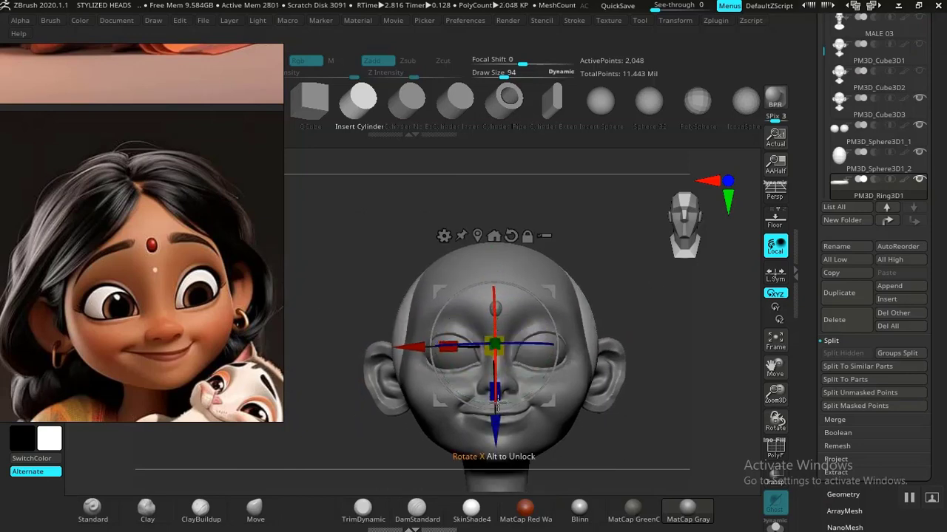
left_click_drag(528, 340, 518, 392)
right_click_drag(692, 398, 616, 370, "alt")
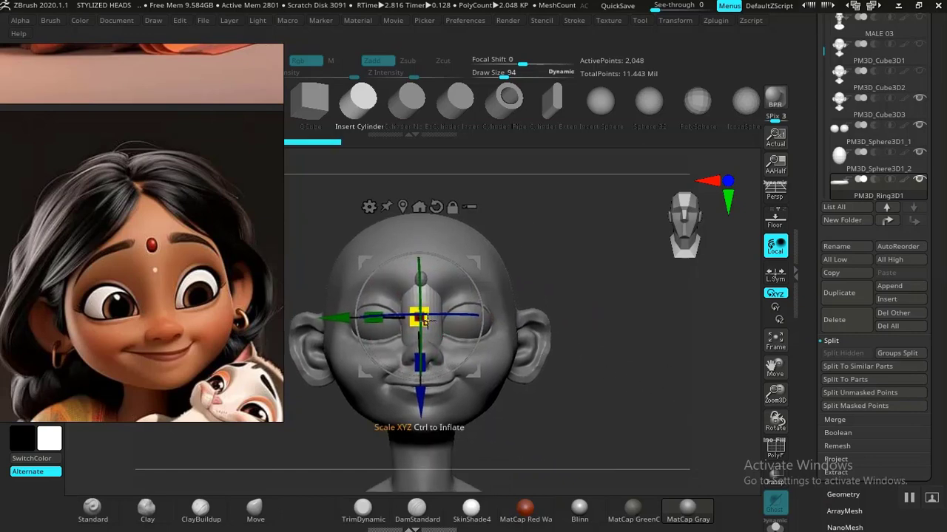
Scale the upright ring down and place it outside the head beside the ear.
left_click_drag(425, 322, 206, 338)
left_click_drag(584, 286, 765, 241, "alt")
left_click_drag(396, 437, 467, 425)
left_click_drag(640, 414, 598, 387, "shift")
right_click_drag(633, 390, 669, 481, "ctrl")
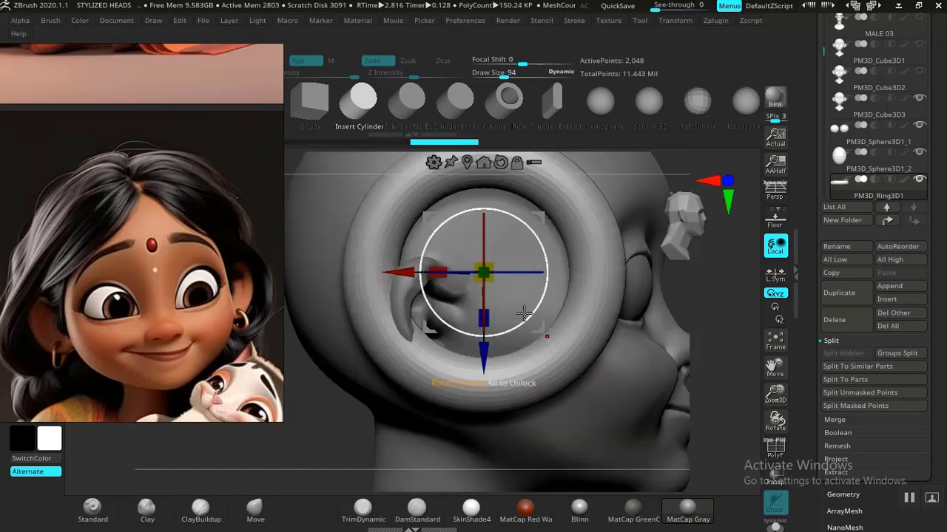
Scale the ring to about 0.19 of its size and move it down and back to the earlobe.
left_click_drag(482, 273, 382, 286)
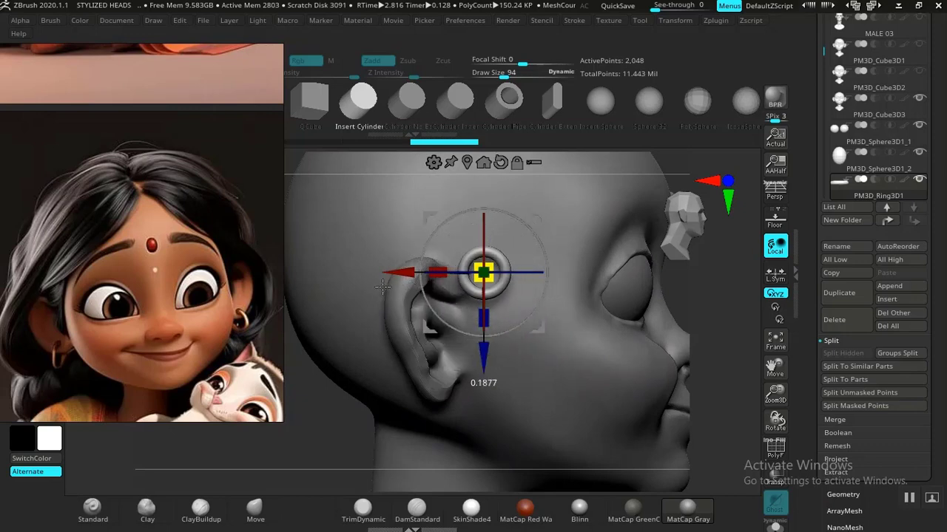
left_click_drag(483, 351, 466, 465)
left_click_drag(403, 389, 336, 400)
Adjust the ring sideways and downward so it hangs through the earlobe like a hoop earring.
left_click_drag(736, 324, 679, 318, "shift")
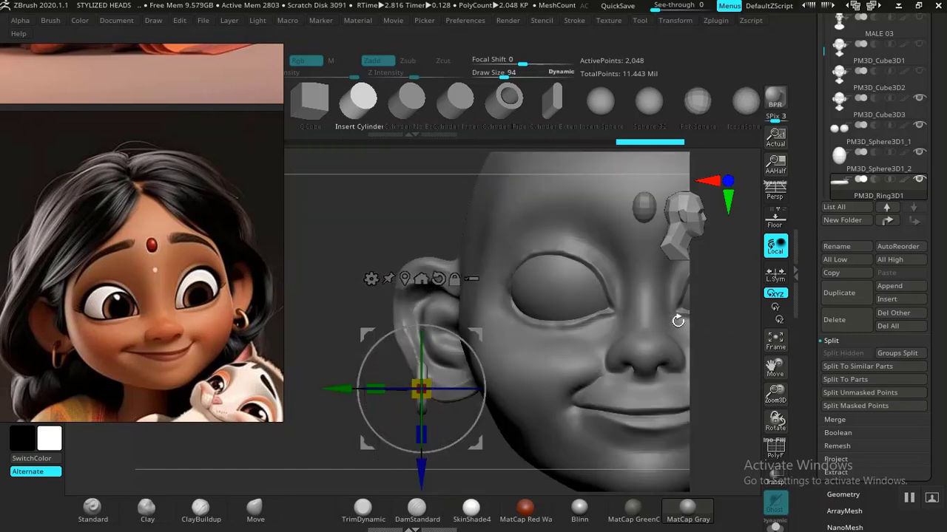
left_click_drag(293, 448, 367, 391, "alt")
left_click_drag(512, 301, 524, 316)
left_click_drag(424, 298, 451, 300)
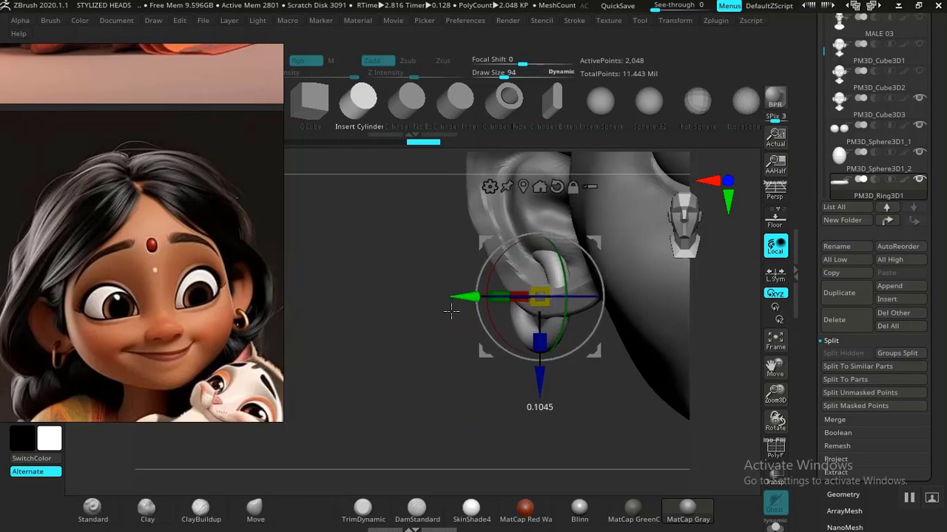
left_click_drag(538, 383, 538, 399)
left_click_drag(442, 388, 460, 389)
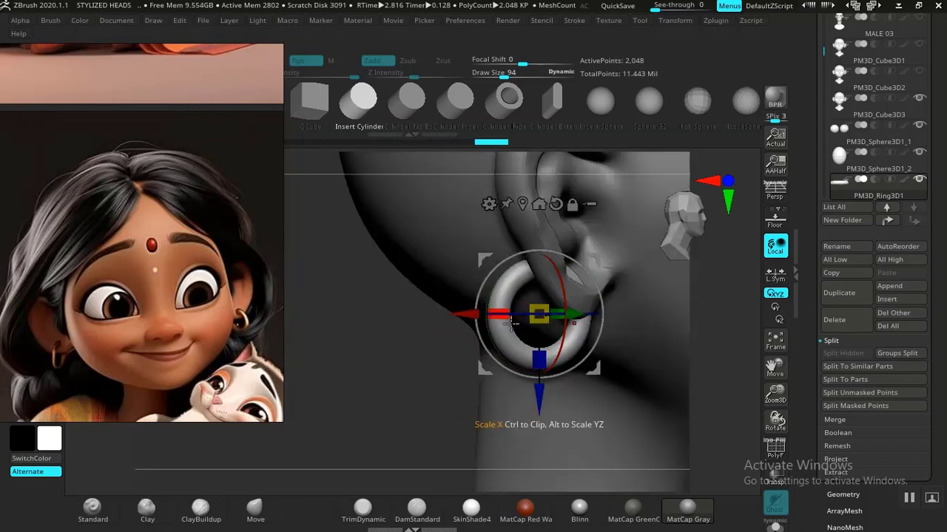
left_click_drag(409, 361, 444, 380)
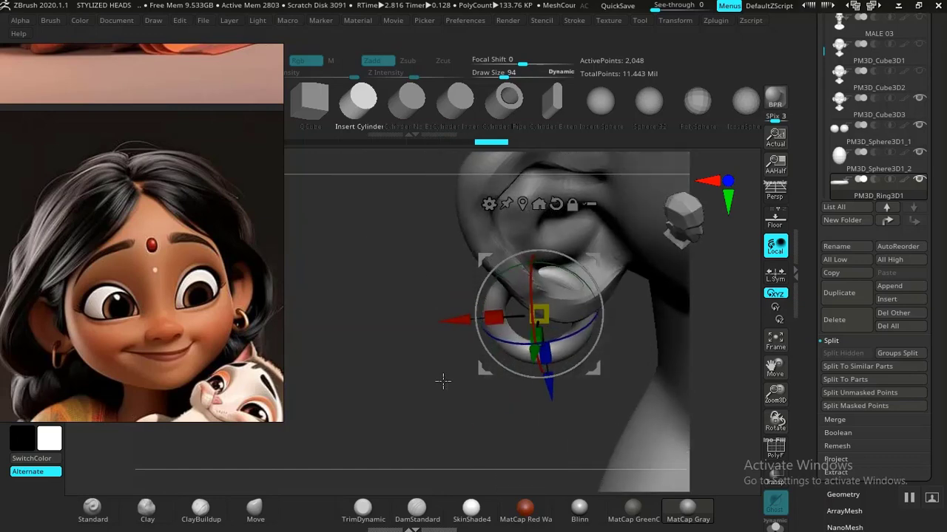
left_click(556, 204)
key("ctrl+z")
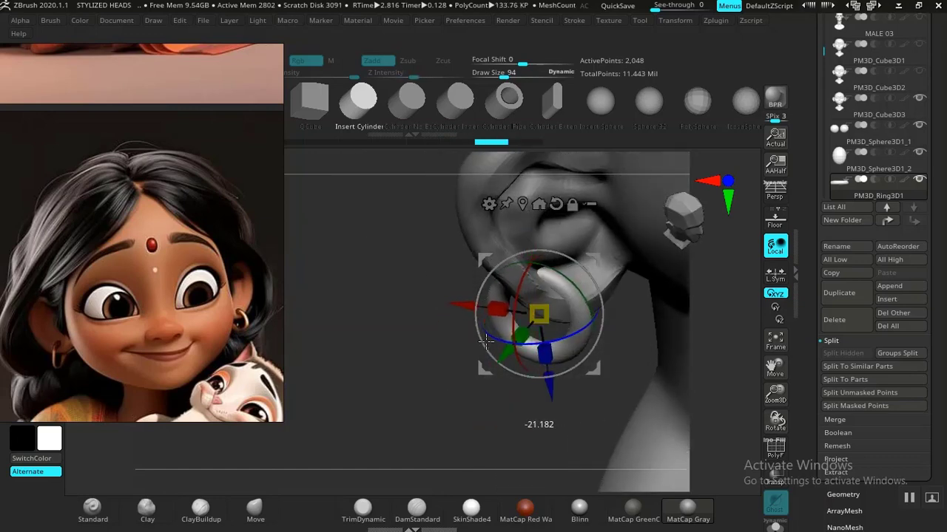
Rotate the hoop around its X and Z axes so the ring passes through the earlobe in the angled side view.
left_click_drag(486, 340, 485, 340)
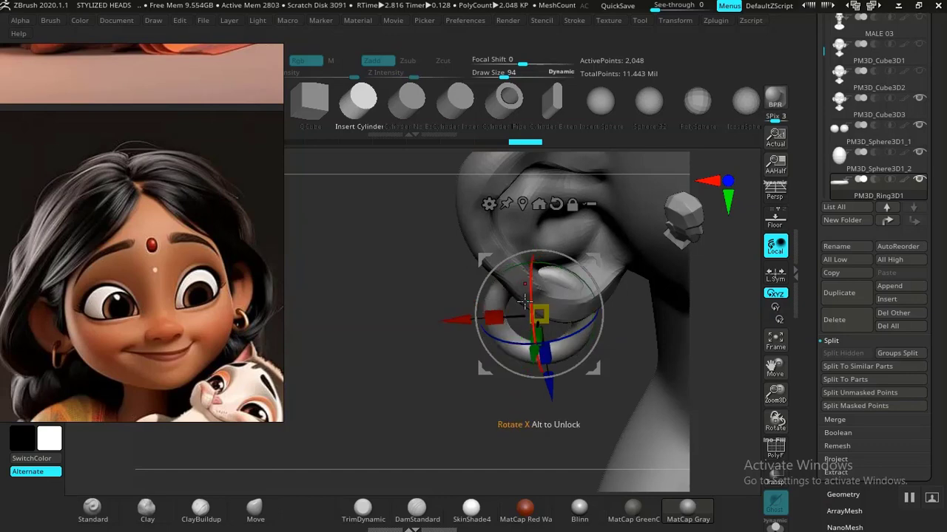
left_click_drag(524, 300, 530, 274)
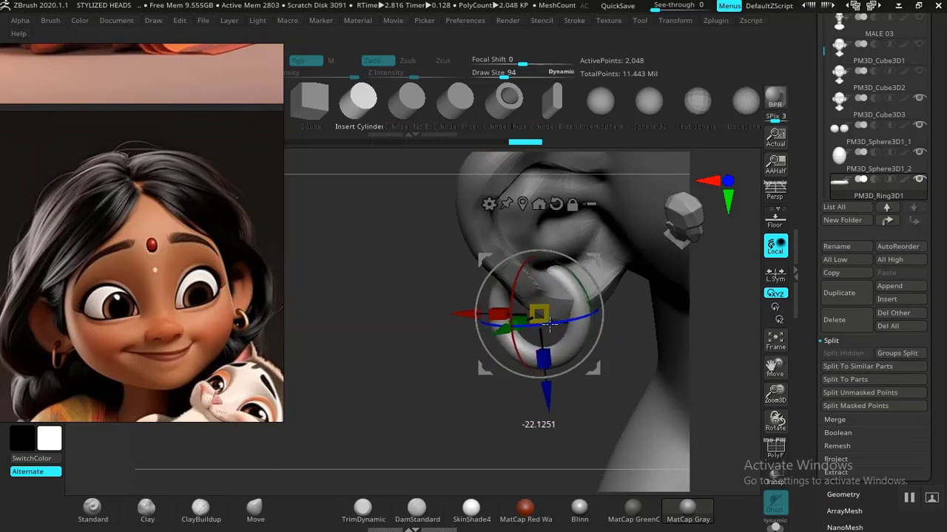
left_click_drag(549, 324, 550, 326)
Turn and reposition the hoop in the front view so its opening faces partly forward below the ear.
mouse_move(510, 403)
left_mouse_down()
mouse_move(395, 391)
mouse_move(416, 410)
mouse_move(410, 416)
left_mouse_up()
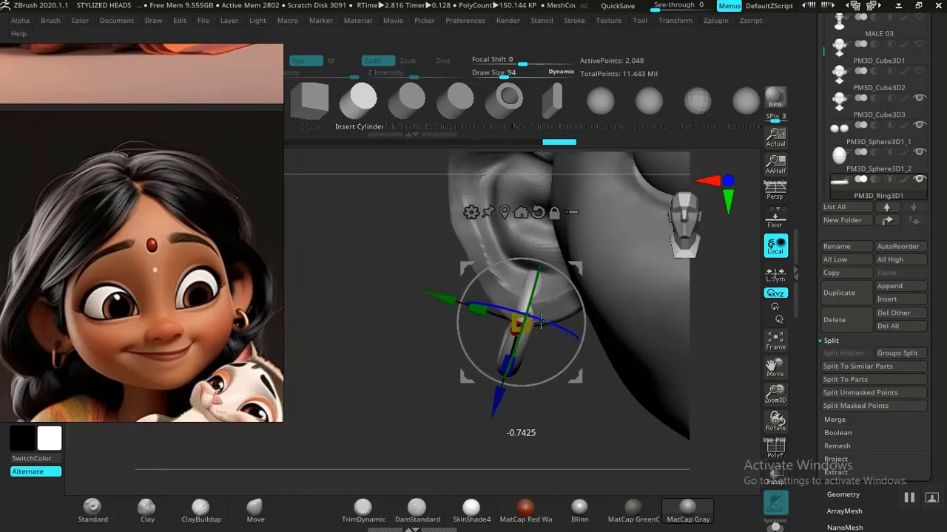
left_click_drag(494, 321, 488, 322)
left_click_drag(374, 382, 383, 384)
mouse_move(494, 397)
left_mouse_down()
mouse_move(495, 405)
mouse_move(498, 389)
left_mouse_up()
left_click_drag(531, 320, 538, 321)
left_click_drag(465, 355, 457, 419)
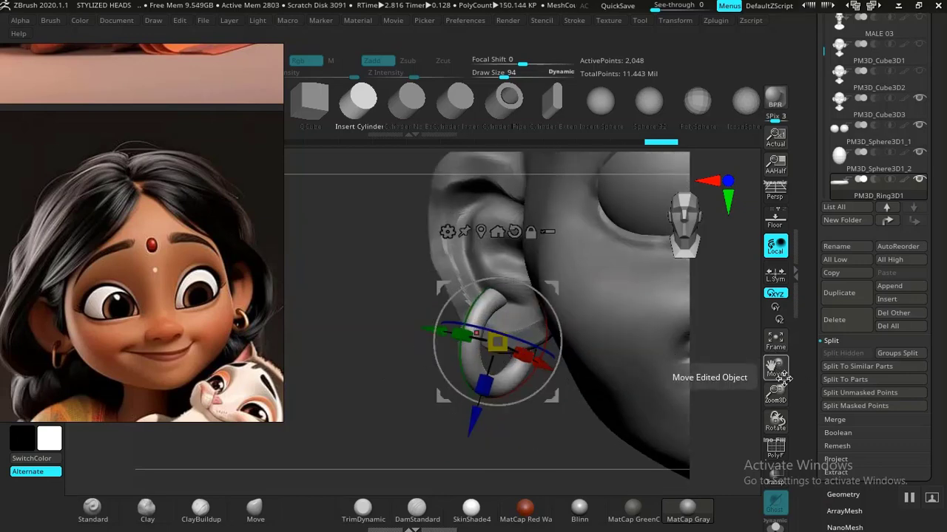
Thin the hoop's tube with a negative Inflate deformation.
left_click_drag(776, 392, 710, 395)
key("q")
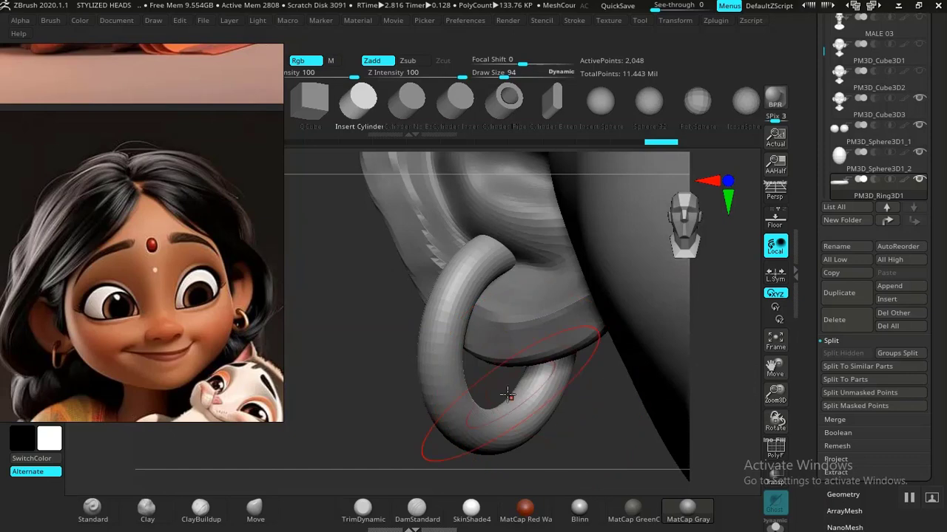
mouse_move(388, 412)
left_mouse_down("alt")
mouse_move(374, 406)
mouse_move(335, 265)
left_mouse_up("alt")
left_click_drag(347, 344, 402, 345)
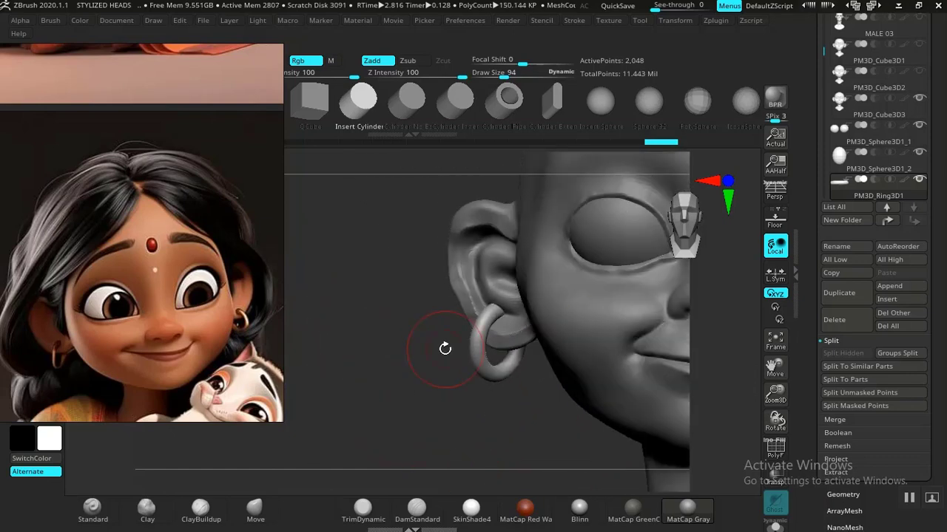
left_click_drag(810, 379, 834, 256)
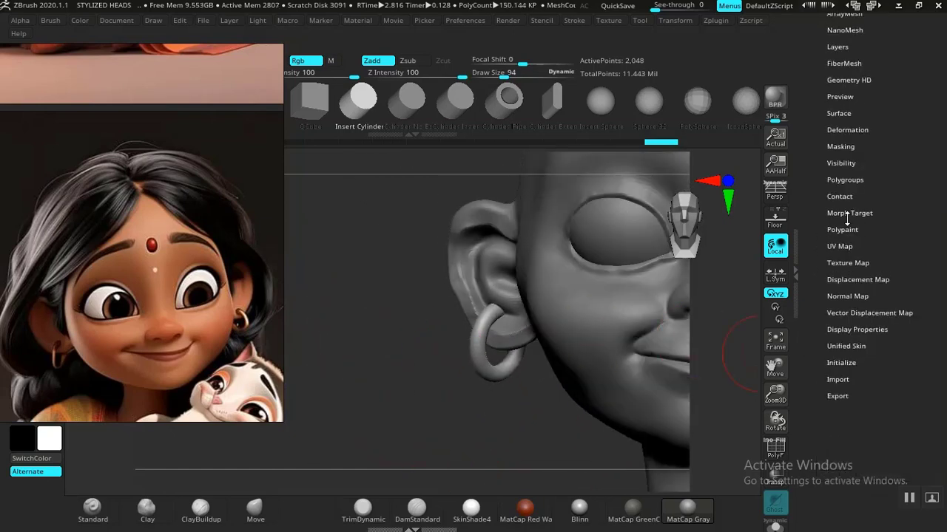
left_click(850, 129)
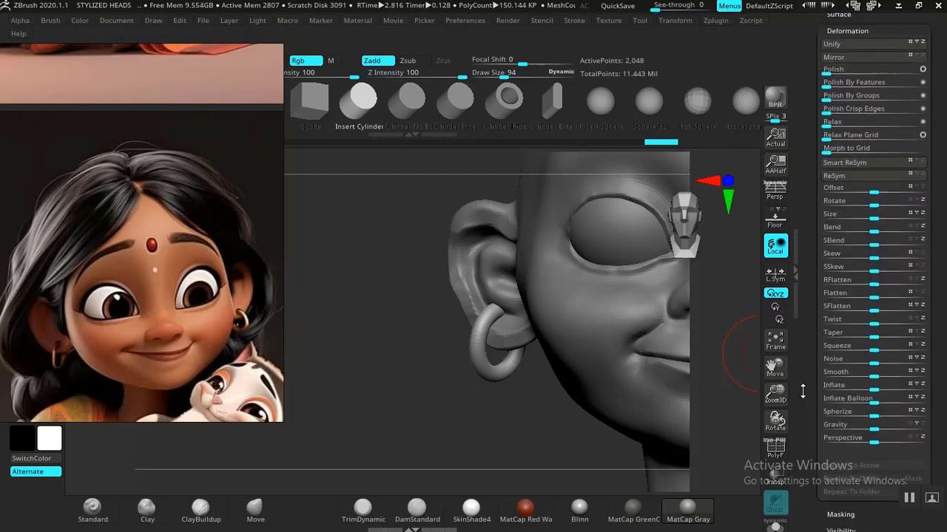
left_click_drag(877, 360, 864, 360)
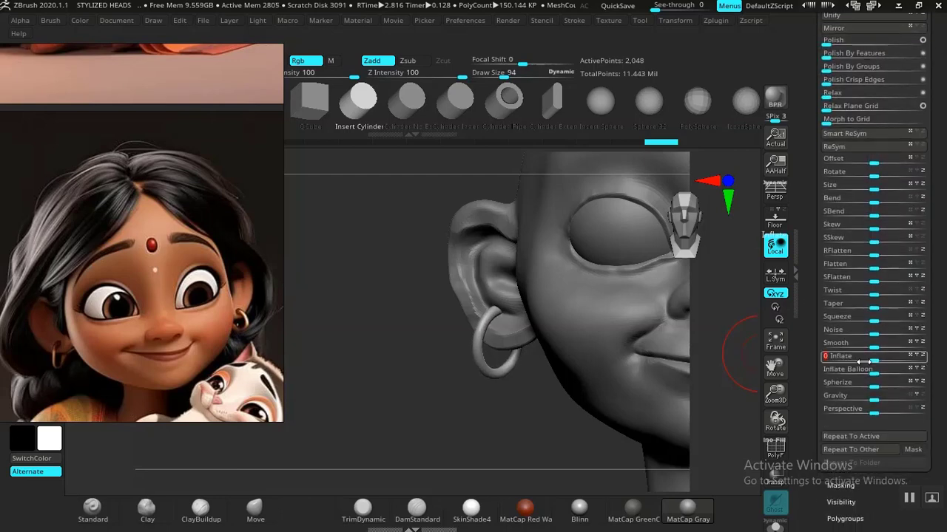
Scale the thinned hoop to about 0.88 of its size and move it forward onto the earlobe.
left_click_drag(556, 437, 475, 429, "alt")
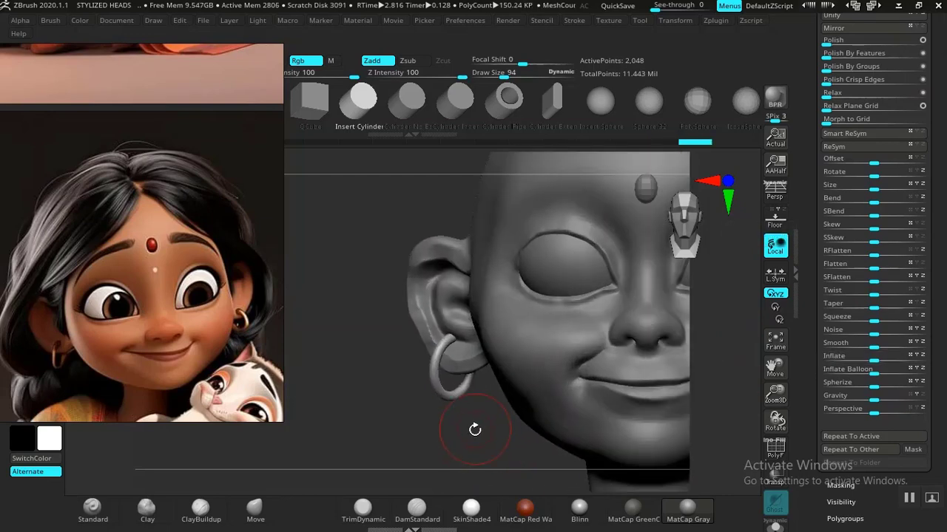
key("w")
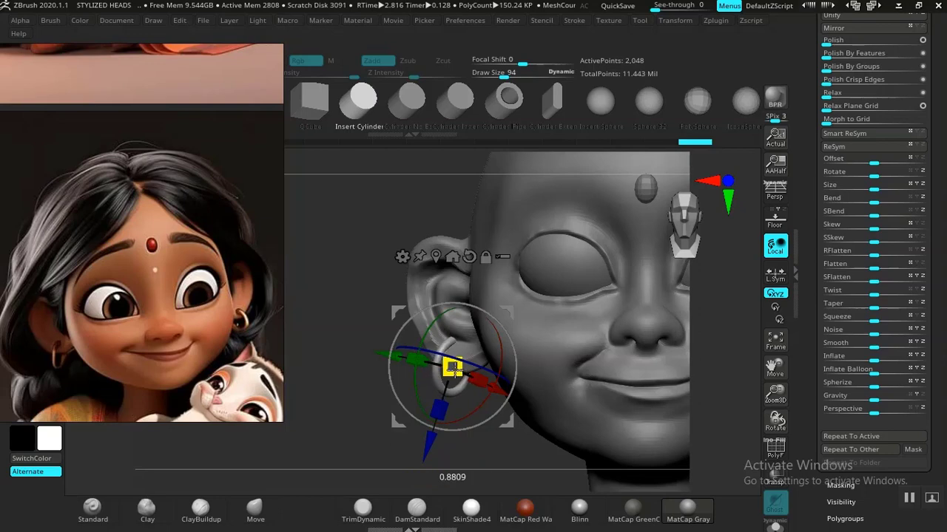
left_click_drag(510, 311, 519, 315)
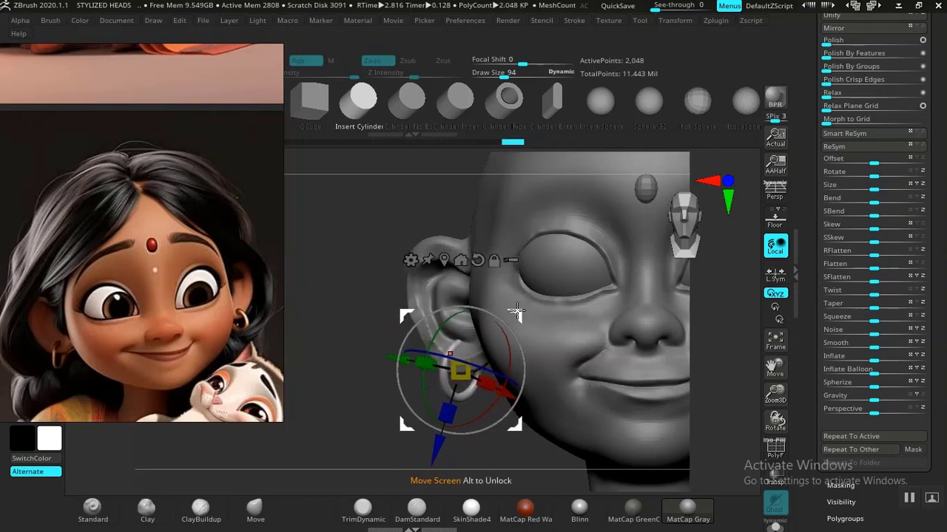
left_click_drag(381, 437, 460, 429)
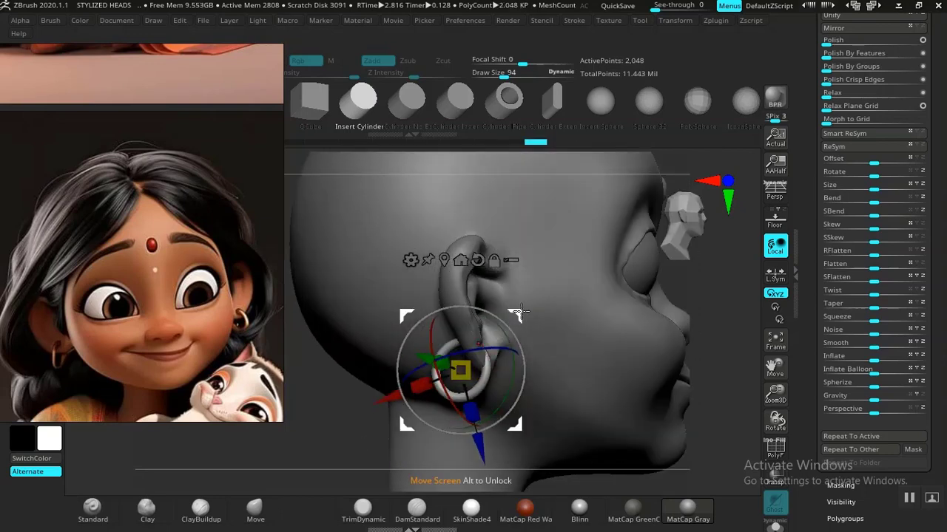
left_click_drag(521, 313, 545, 311)
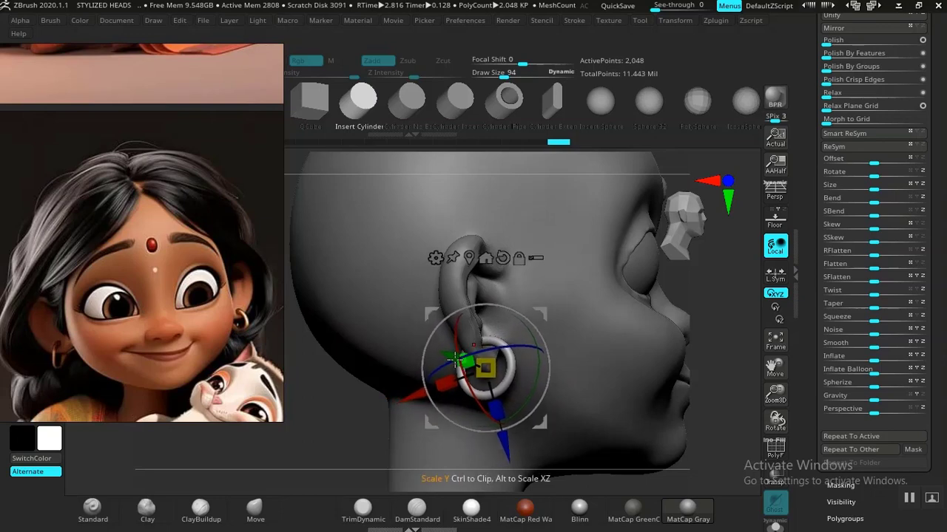
mouse_move(339, 444)
left_mouse_down()
mouse_move(264, 452)
mouse_move(318, 445)
mouse_move(315, 353)
mouse_move(366, 439)
mouse_move(414, 443)
mouse_move(380, 446)
mouse_move(400, 464)
left_mouse_up()
key("q")
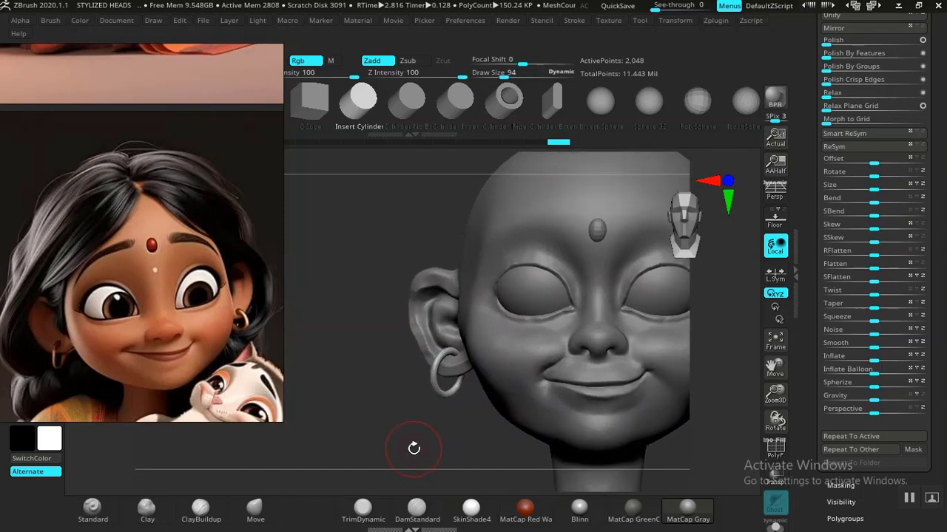
Scale the hoop down slightly more at the earlobe.
key("w")
left_click_drag(448, 371, 452, 384)
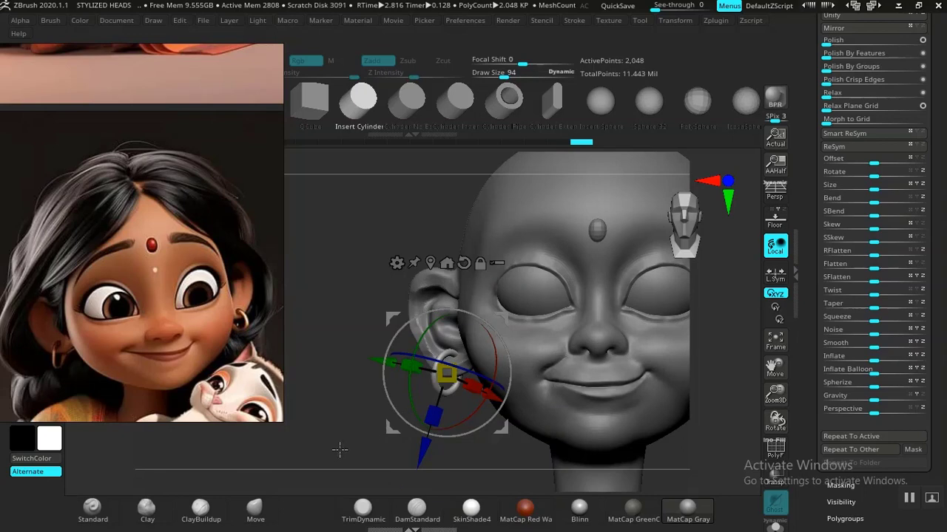
key("q")
Apply Mirror And Weld to the ring subtool so that a matching hoop hangs from the opposite ear.
left_click_drag(357, 449, 318, 397, "alt")
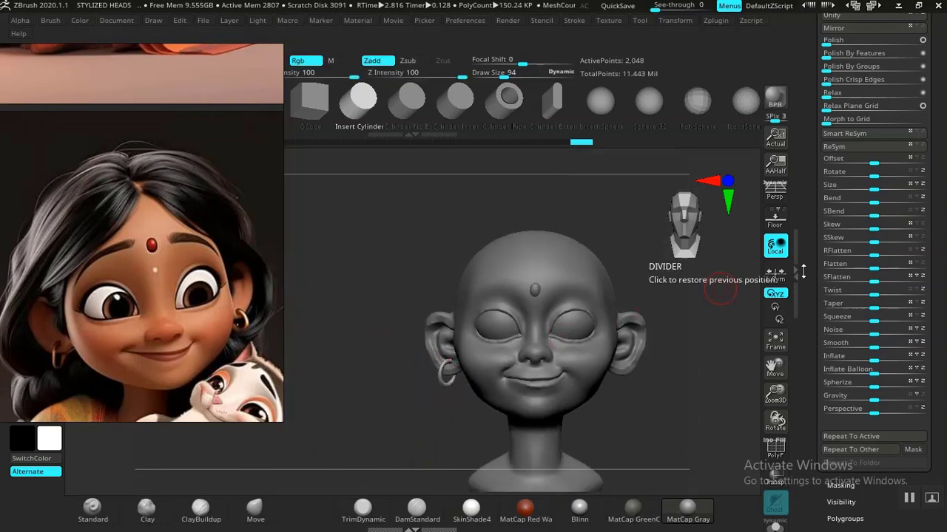
left_click_drag(803, 273, 803, 385)
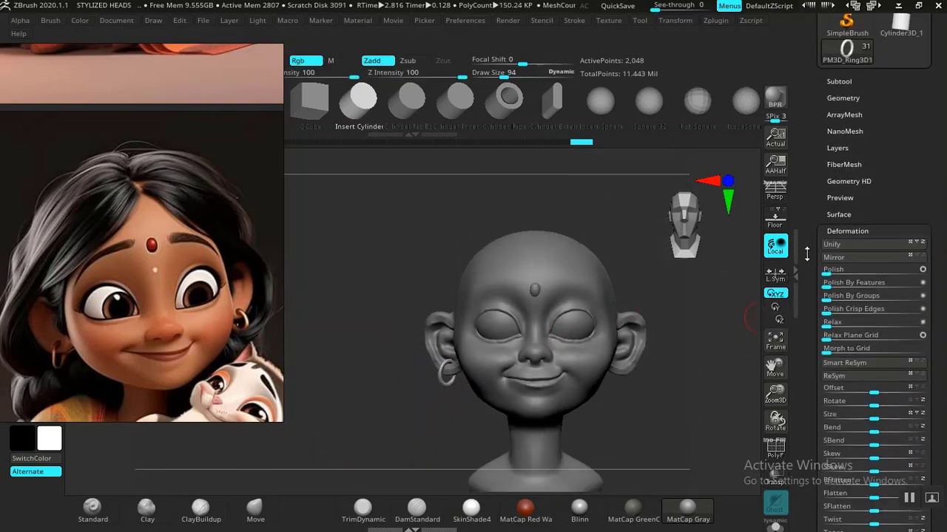
scroll(810, 247, "up", 3)
left_click(840, 170)
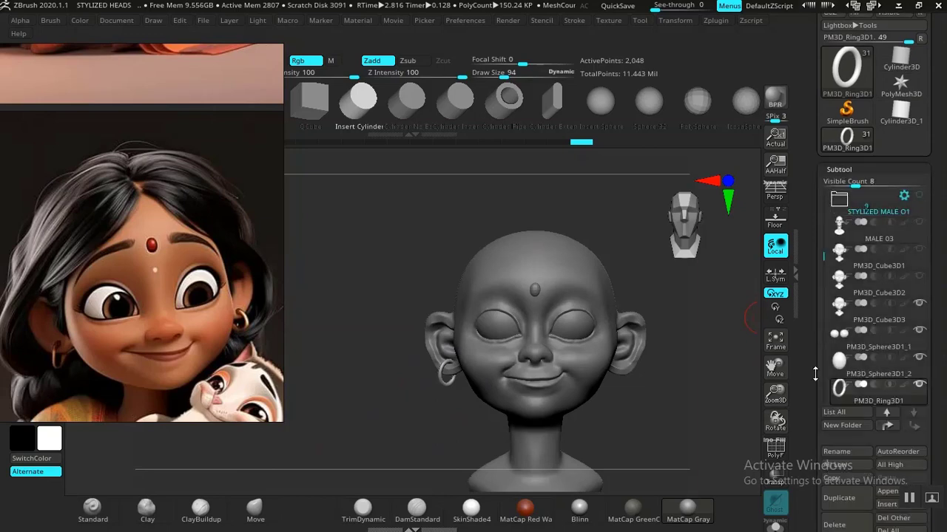
scroll(836, 332, "down", 10)
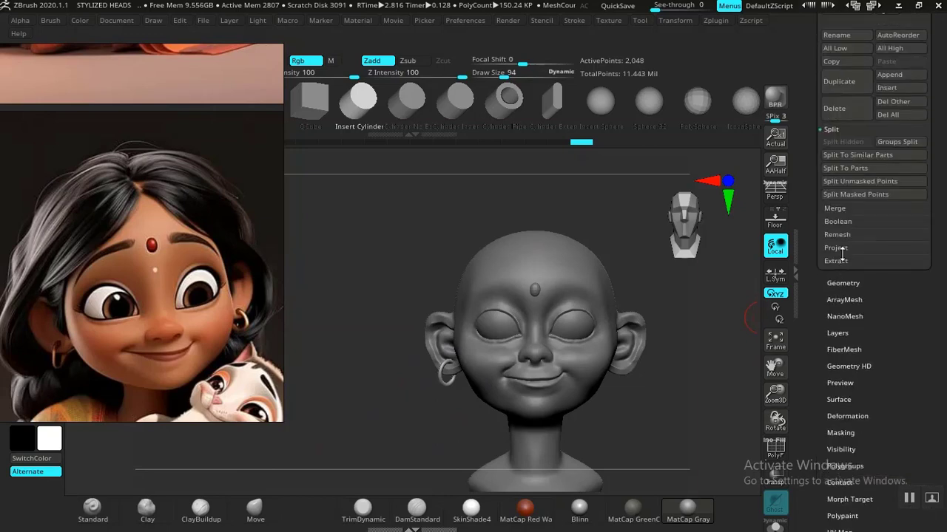
scroll(834, 298, "down", 2)
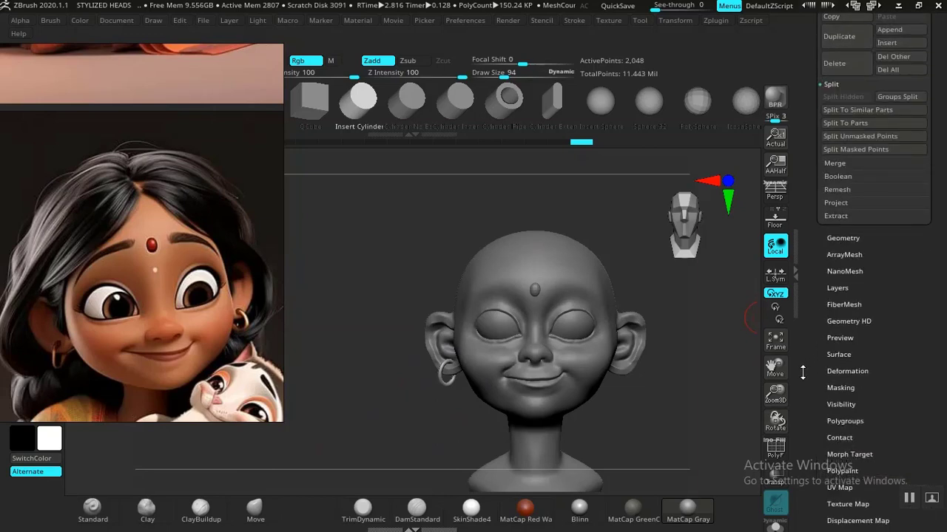
left_click(843, 238)
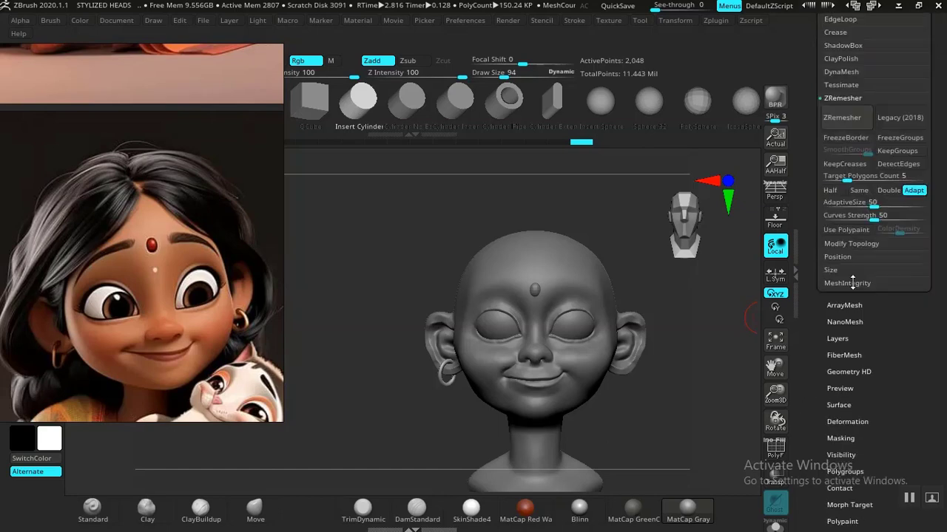
left_click(855, 244)
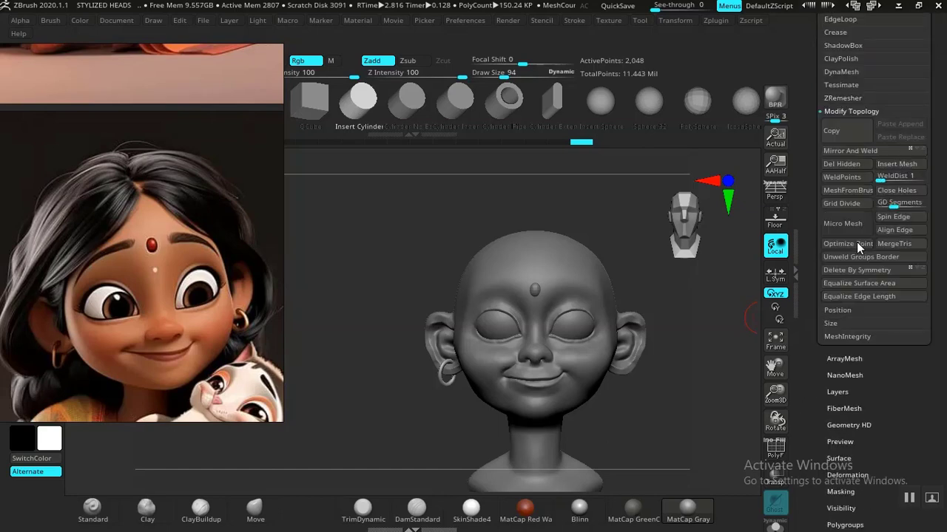
left_click(866, 152)
left_click_drag(687, 390, 535, 303, "alt")
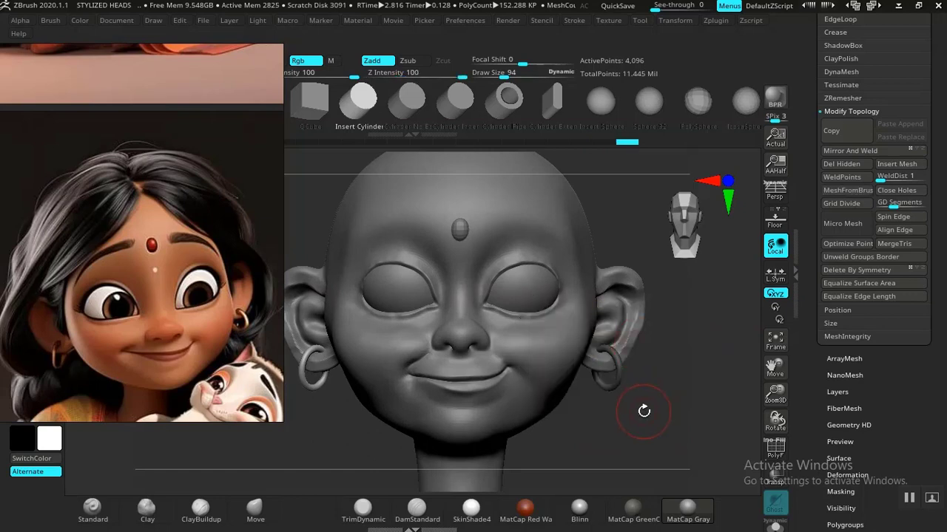
Center the transform gizmo on the mirrored hoop and rotate it in the screen plane so it hangs upright.
left_click(627, 425, "ctrl")
key("w")
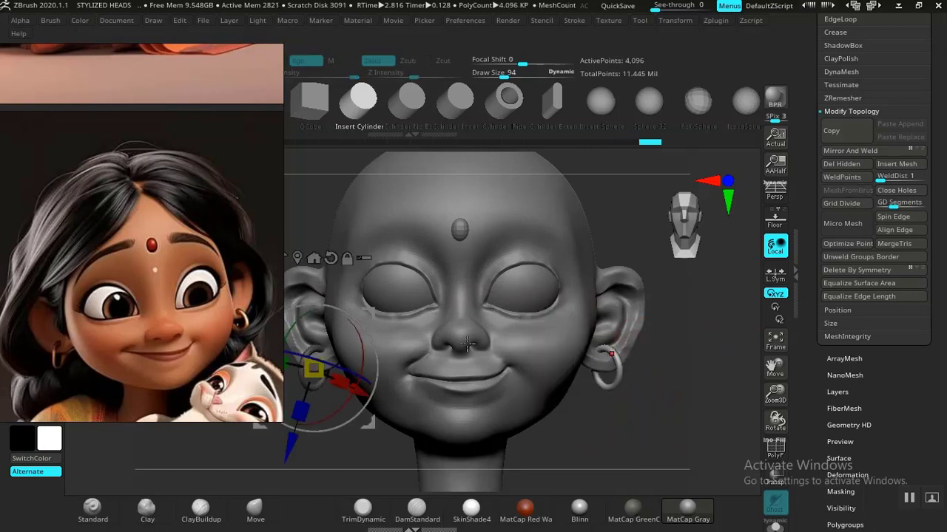
left_click(298, 254, "alt")
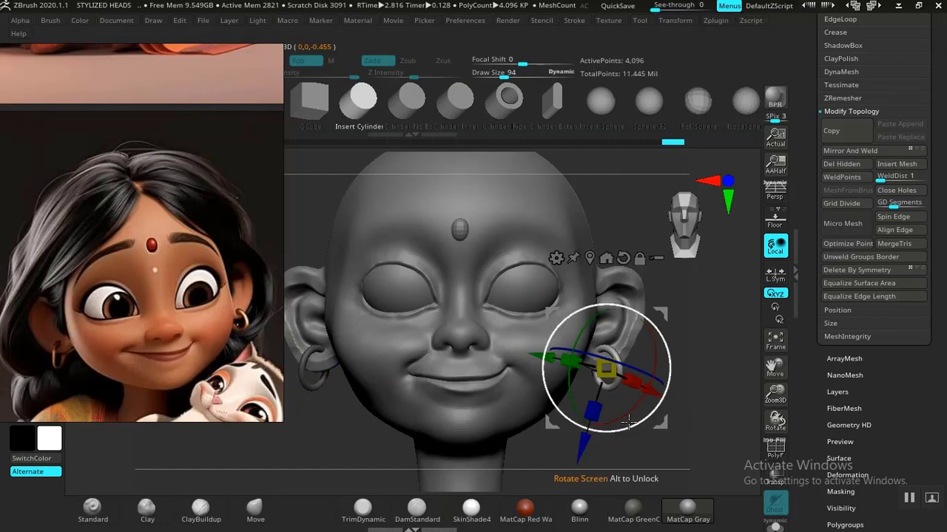
left_click_drag(627, 429, 644, 409)
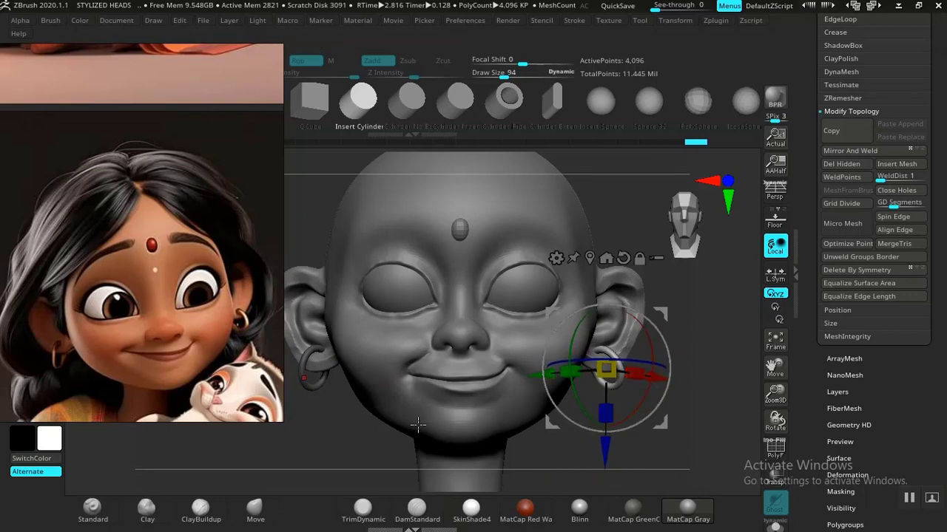
left_click_drag(338, 440, 426, 414, "alt")
left_click_drag(560, 390, 430, 404, "alt")
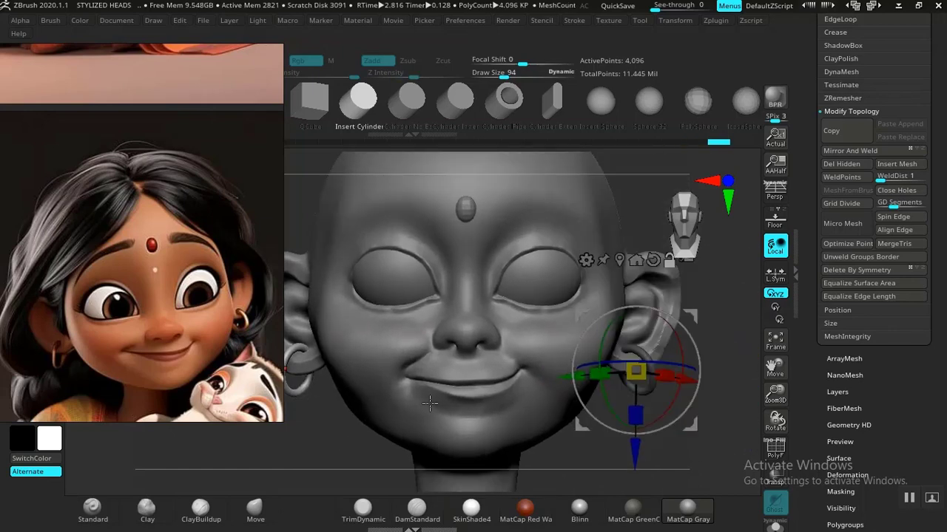
Center the gizmo on the original hoop, turn it about 15° around the vertical axis and tilt it slightly around X.
left_click(619, 258)
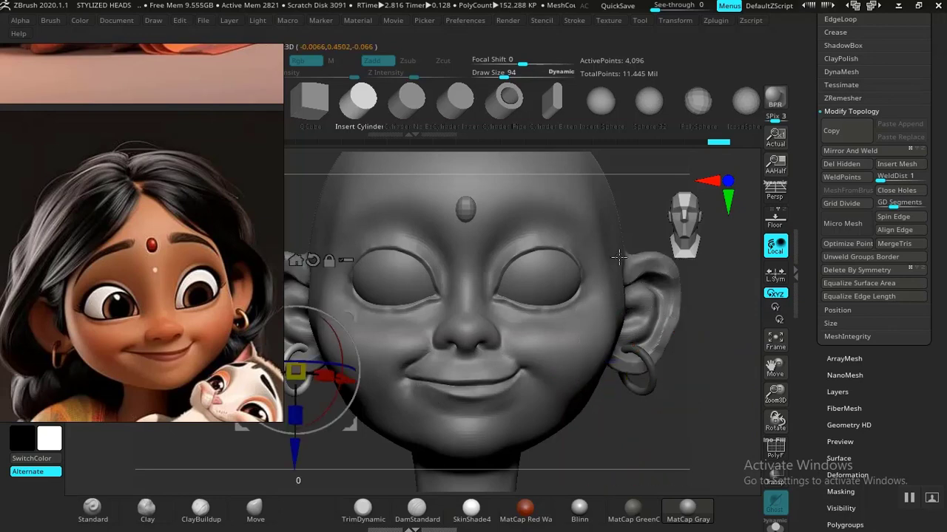
left_click_drag(305, 451, 458, 433)
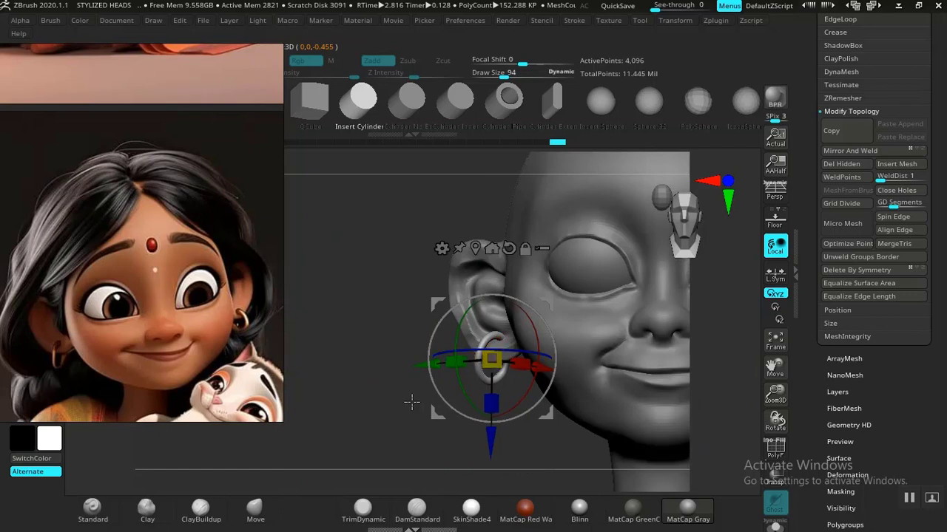
left_click_drag(346, 433, 524, 346)
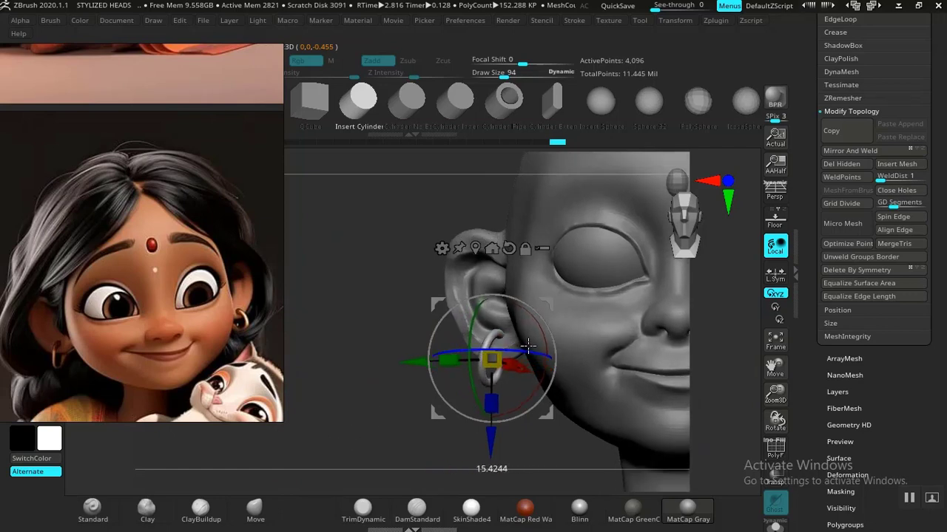
left_click_drag(530, 346, 530, 345)
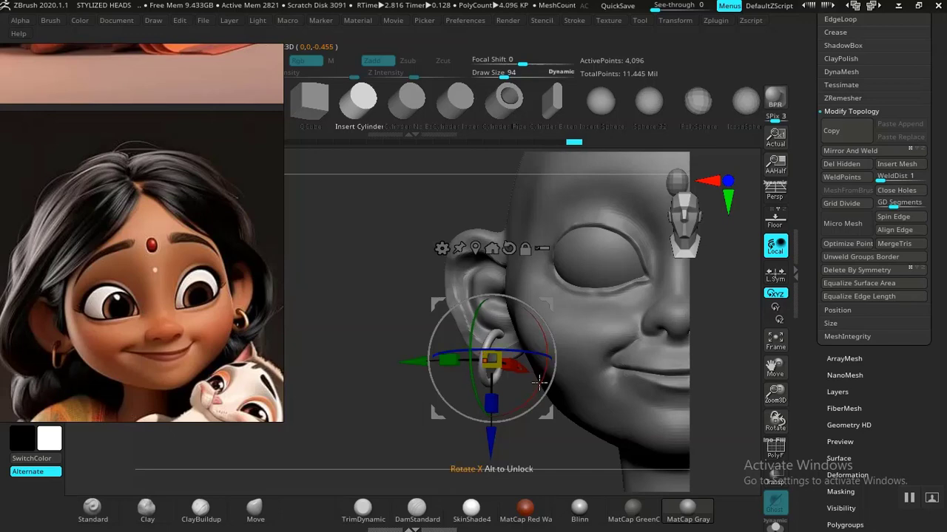
left_click_drag(539, 381, 549, 395)
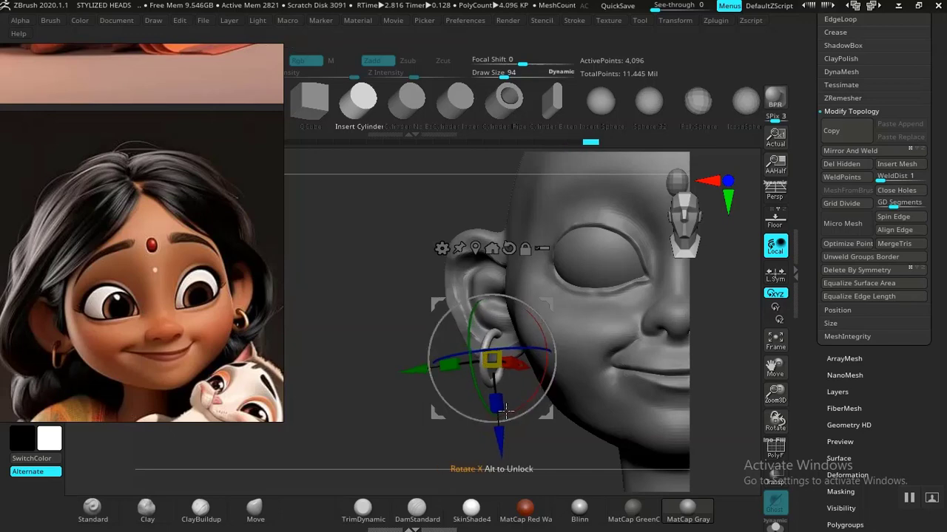
key("q")
right_click_drag(376, 435, 397, 422, "ctrl")
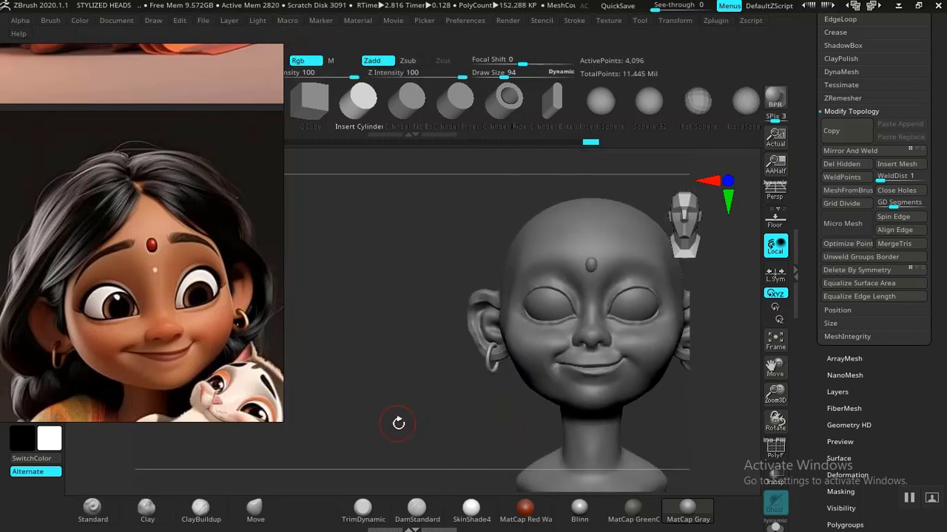
right_click_drag(555, 386, 456, 406, "alt")
mouse_move(587, 430)
right_mouse_down("ctrl")
mouse_move(574, 412)
mouse_move(598, 441)
right_mouse_up("ctrl")
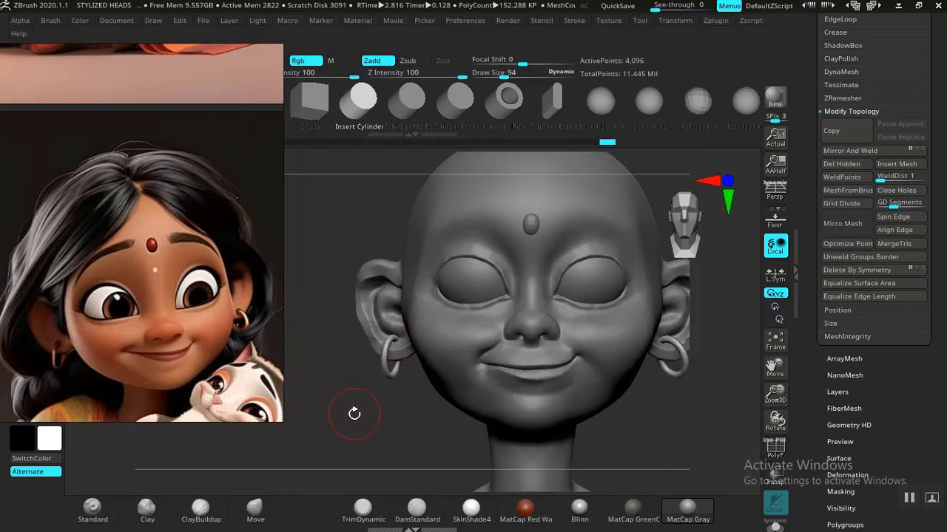
Switch to the Move brush and compare the face and hoop earrings with the girl in the reference image.
mouse_move(355, 414)
right_mouse_down()
mouse_move(345, 404)
mouse_move(350, 414)
right_mouse_up()
left_click_drag(354, 427, 367, 378, "alt")
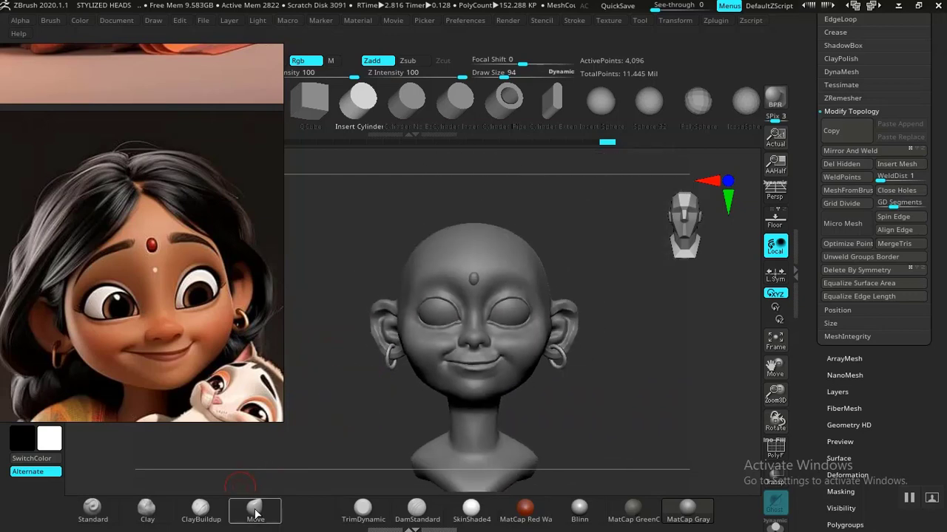
left_click(254, 509)
left_click_drag(570, 391, 542, 431, "alt")
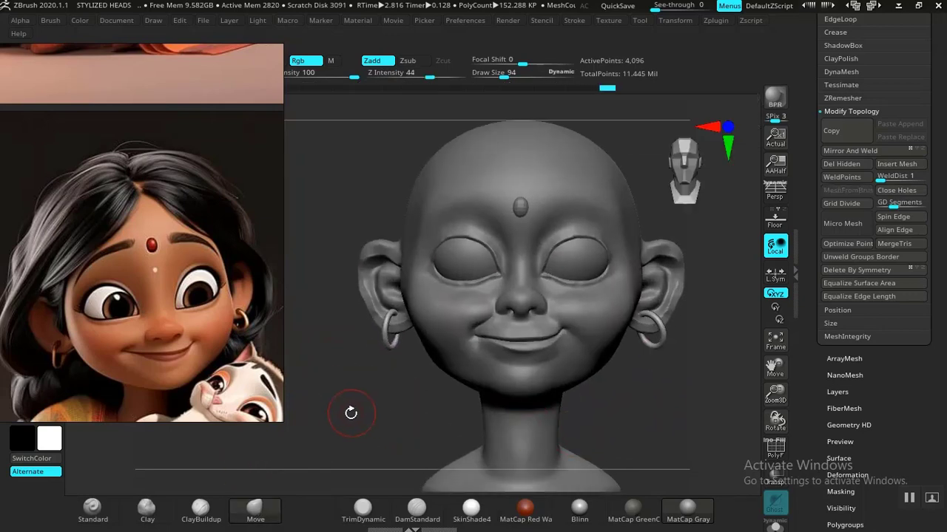
left_click_drag(349, 406, 370, 480, "alt")
scroll(142, 359, "up", 8)
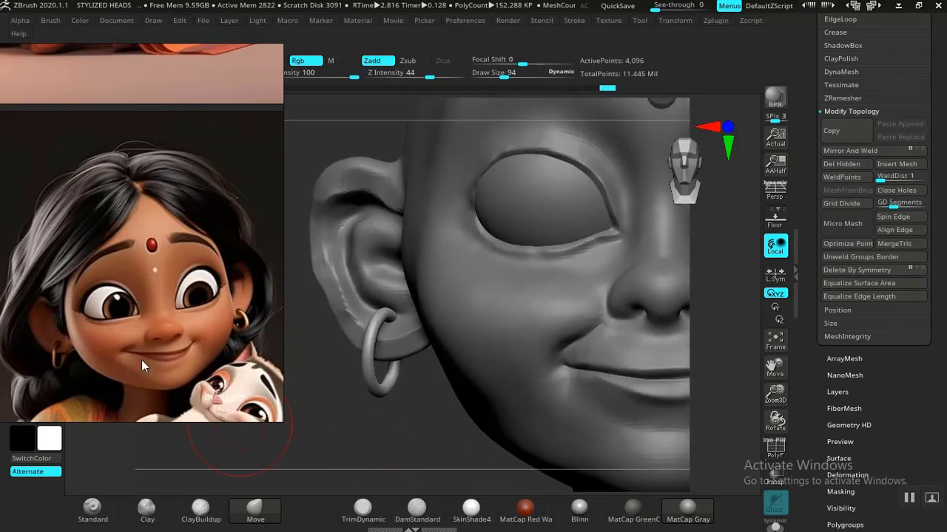
scroll(194, 262, "up", 5)
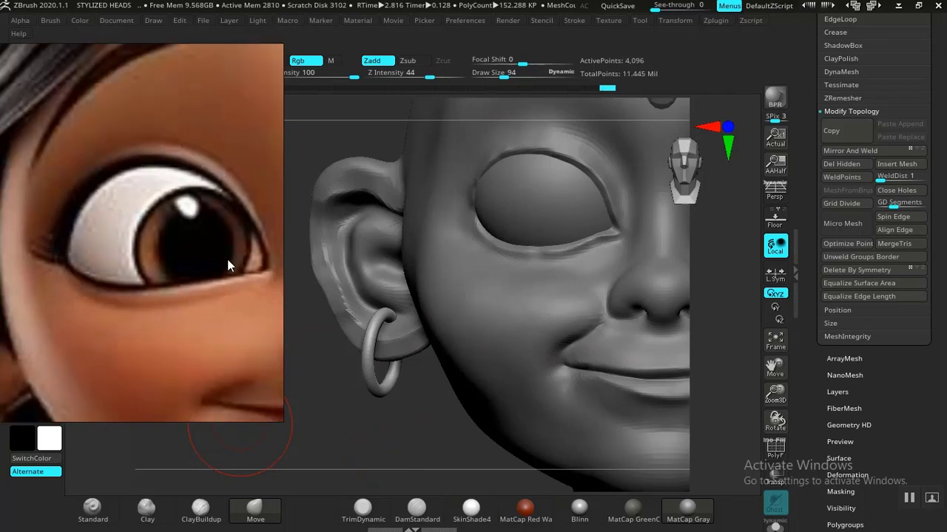
scroll(173, 211, "down", 8)
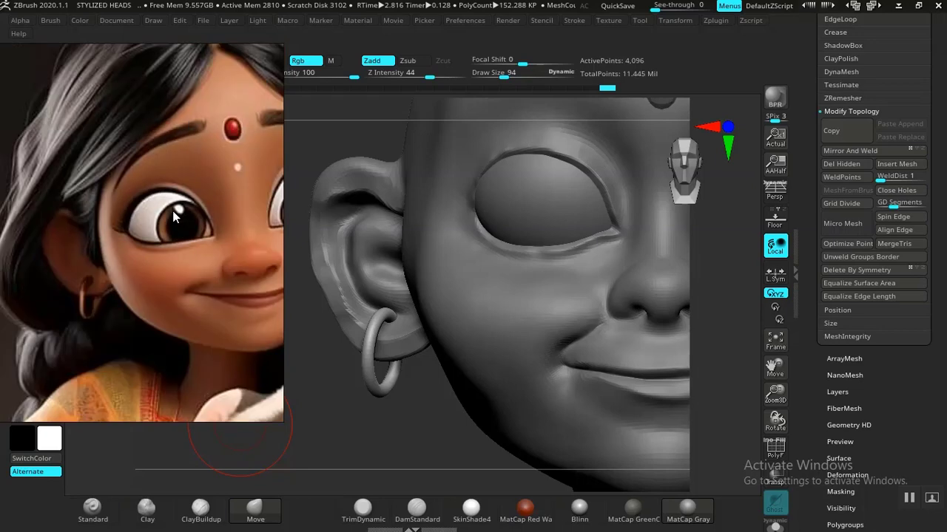
mouse_move(415, 450)
left_mouse_down()
mouse_move(414, 439)
mouse_move(443, 448)
mouse_move(413, 434)
mouse_move(391, 454)
mouse_move(356, 463)
mouse_move(387, 386)
left_mouse_up()
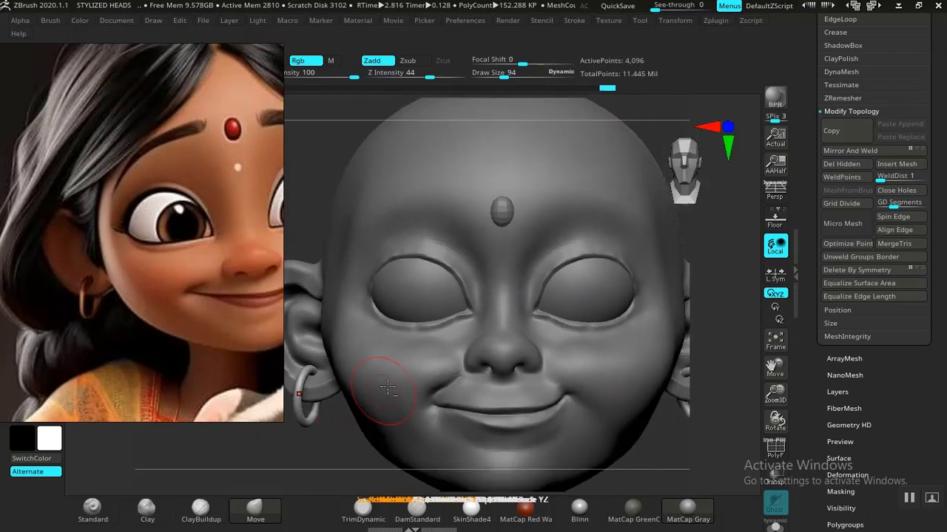
Make the head the active subtool and move the reference image aside so the whole forehead is clear.
left_click(454, 205, "alt")
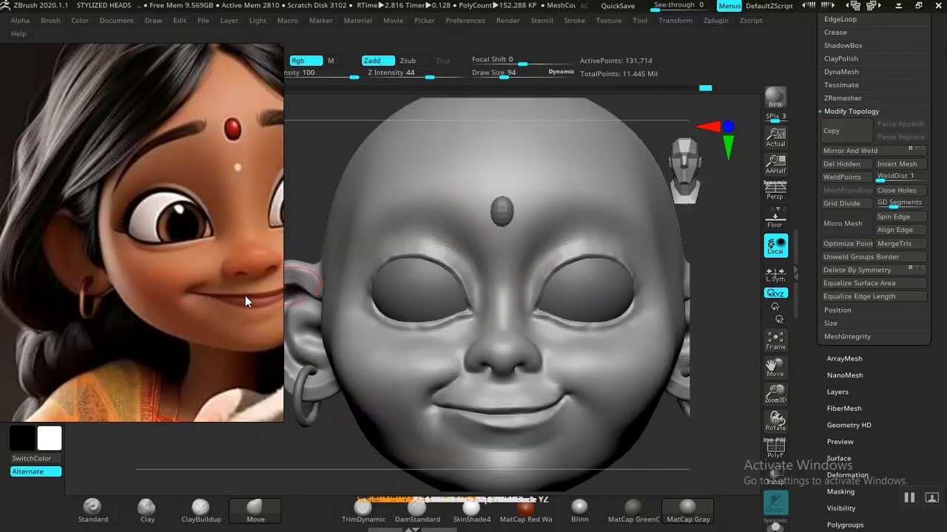
left_click_drag(217, 289, 146, 310)
left_click_drag(284, 204, 460, 244)
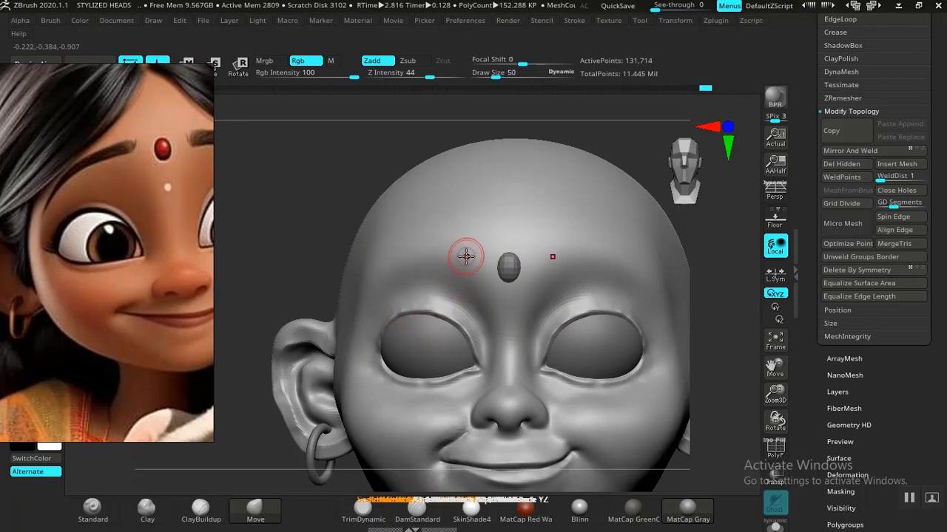
mouse_move(126, 297)
left_mouse_down()
mouse_move(485, 285)
mouse_move(893, 245)
left_mouse_up()
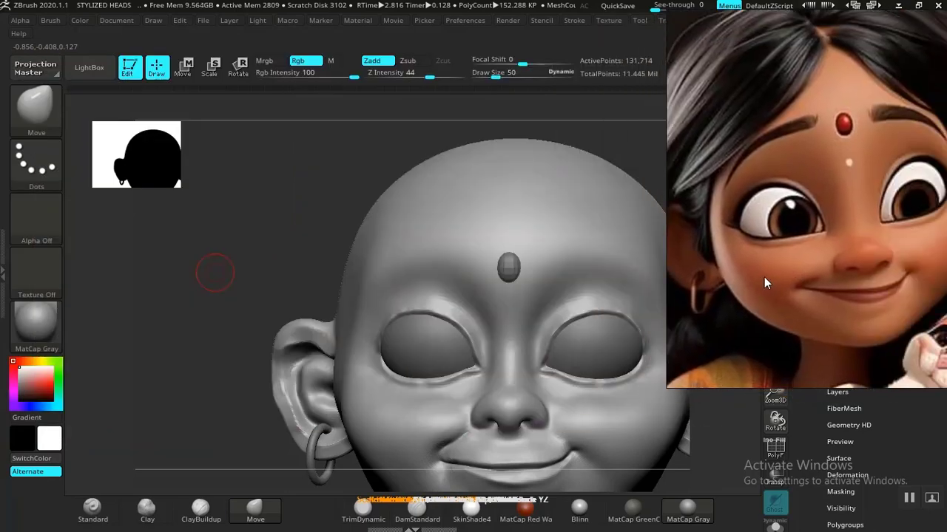
left_click_drag(280, 299, 343, 323)
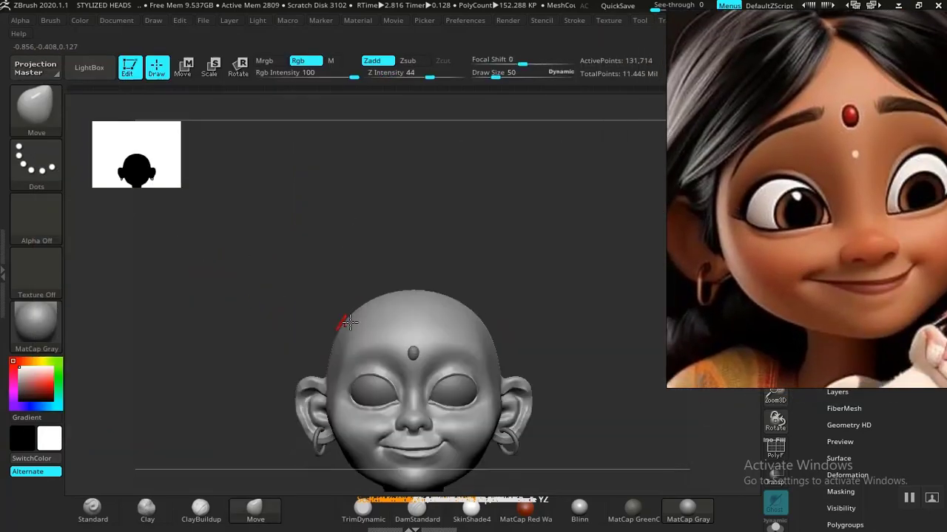
left_click_drag(583, 319, 581, 362, "alt")
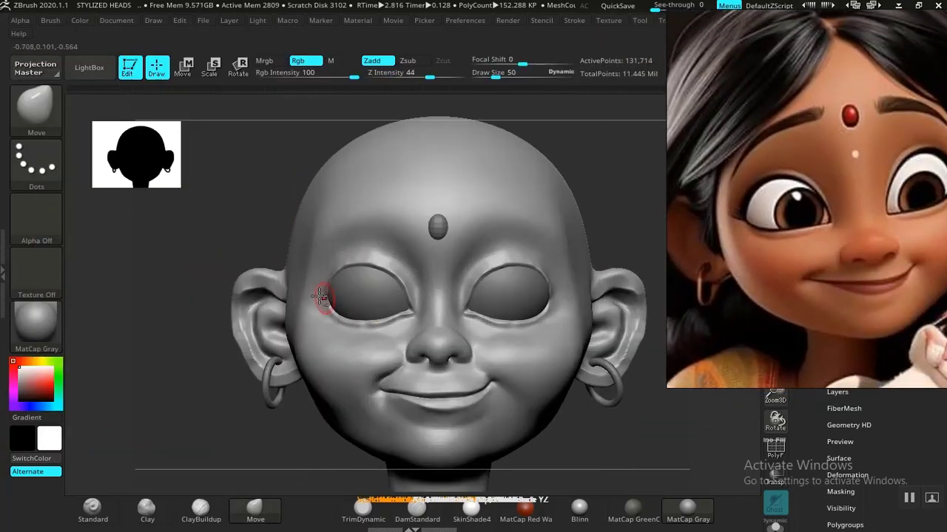
left_click_drag(244, 202, 207, 278, "alt")
left_click_drag(582, 260, 499, 262, "alt")
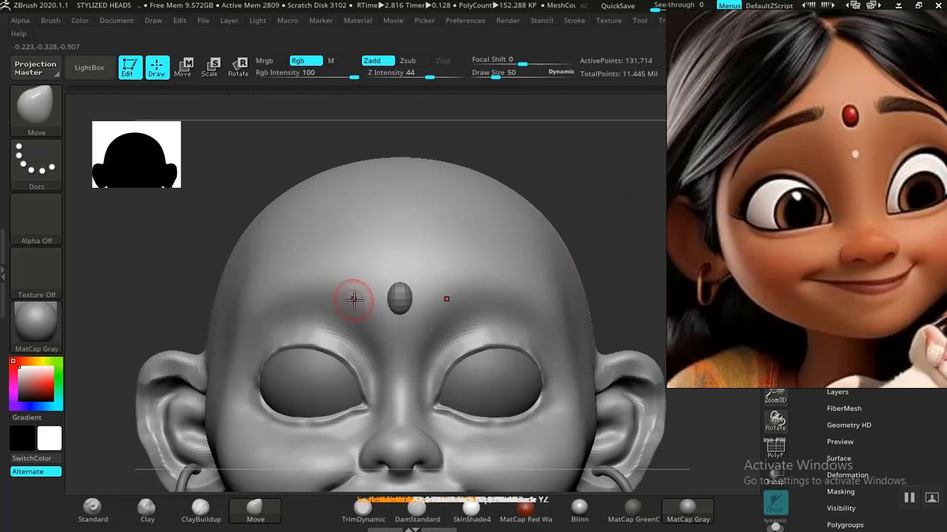
Paint a symmetrical mask in the shape of arched eyebrows above the eyes, using brush size 50.
mouse_move(359, 297)
left_mouse_down("ctrl")
mouse_move(325, 285)
mouse_move(291, 288)
mouse_move(248, 319)
left_mouse_up("ctrl")
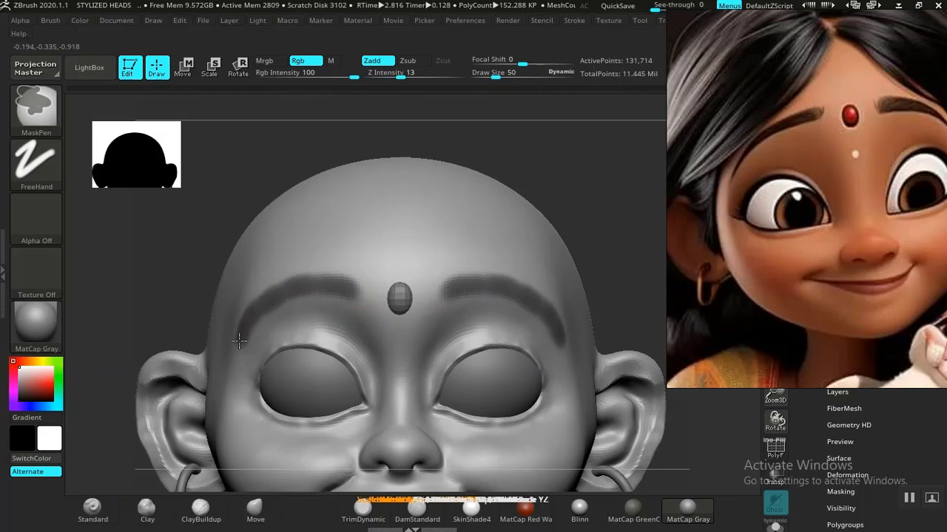
left_click_drag(628, 192, 599, 285, "alt")
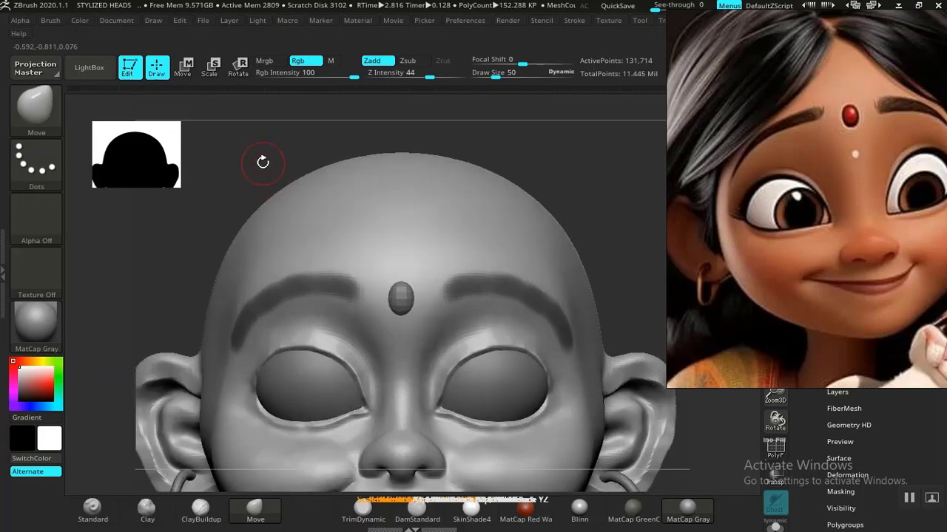
mouse_move(262, 160)
left_mouse_down("alt")
mouse_move(390, 153)
mouse_move(364, 193)
left_mouse_up("alt")
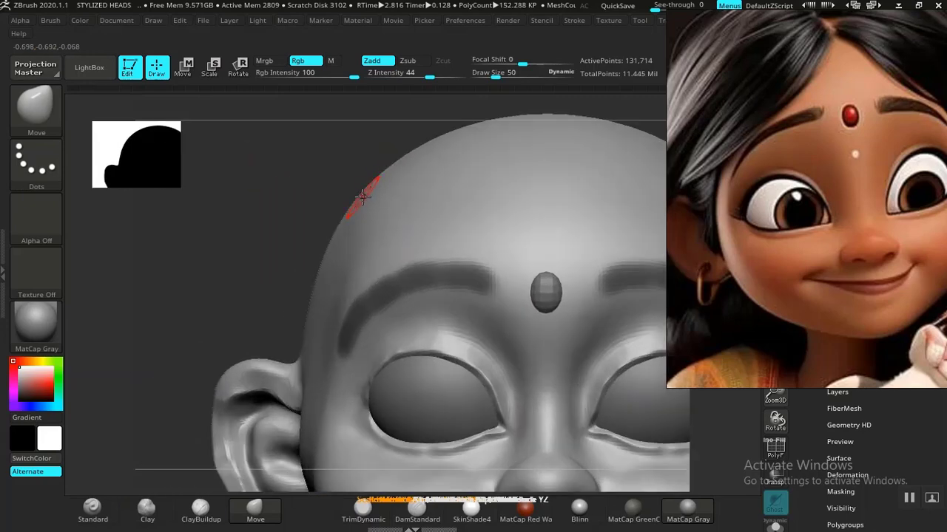
left_click_drag(261, 247, 274, 287, "alt")
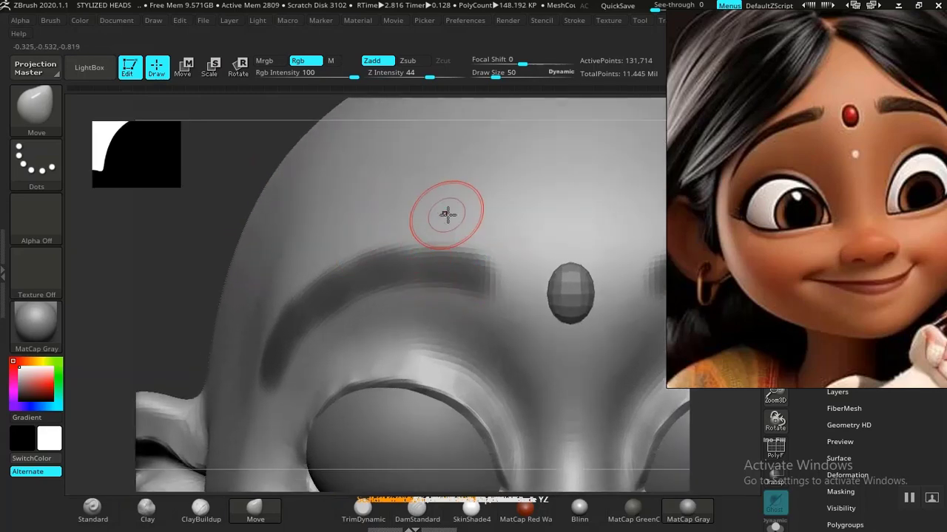
Try to subdivide the head while the eyebrow area is masked.
key("ctrl+d")
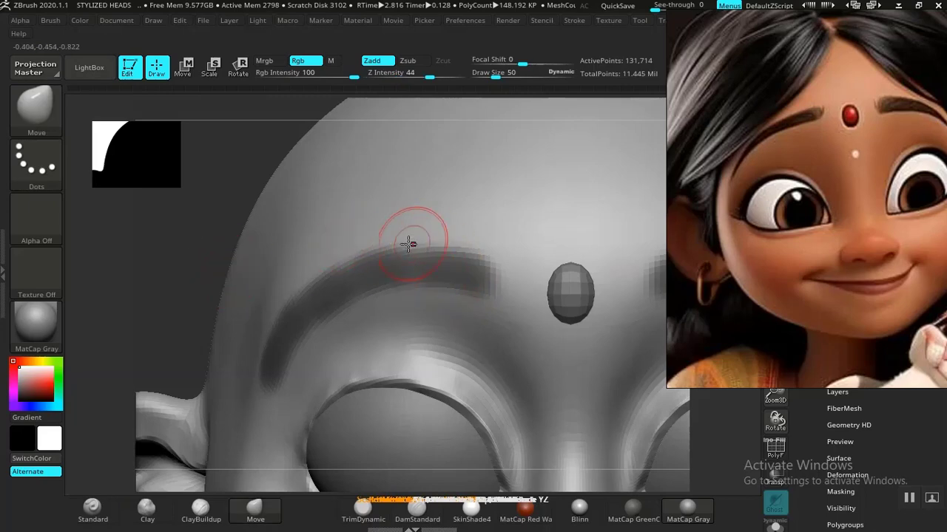
key("ctrl")
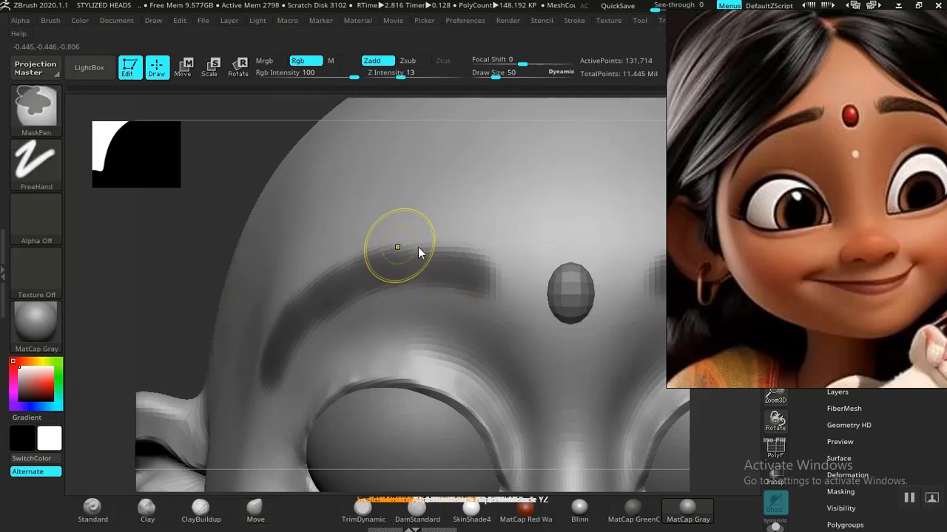
key("ctrl+s")
left_click(544, 431)
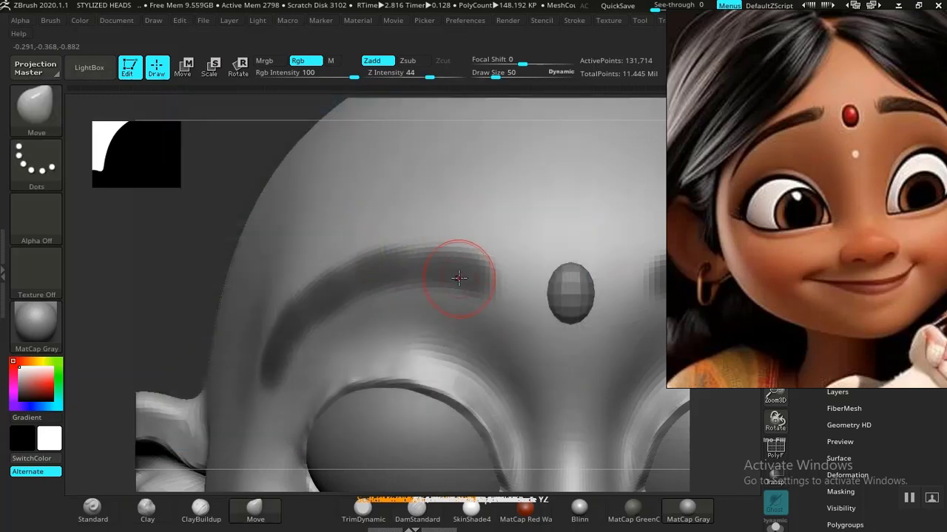
key("ctrl+d")
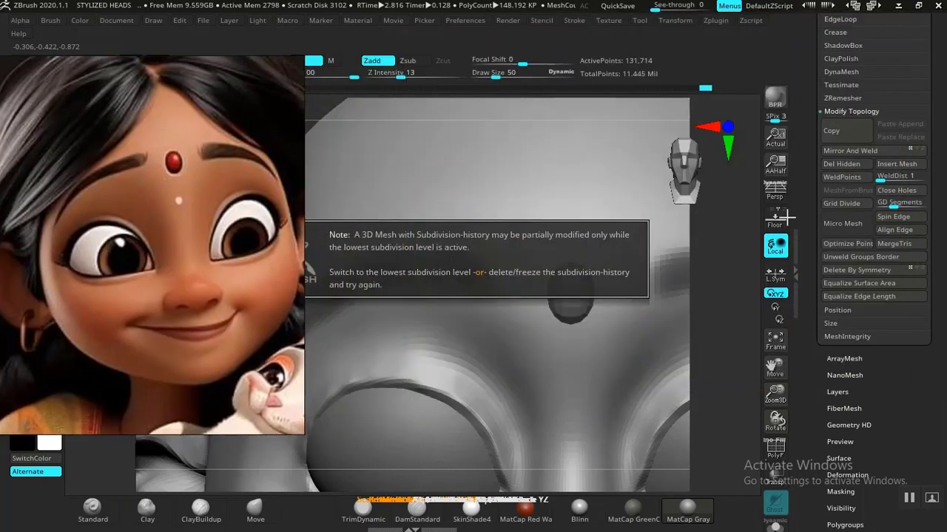
Set the head to subdivision level 1, clear the eyebrow mask and divide the mesh up to about 2.1 million points.
left_click(803, 210)
left_click_drag(808, 205, 808, 247)
left_click_drag(814, 192, 812, 298)
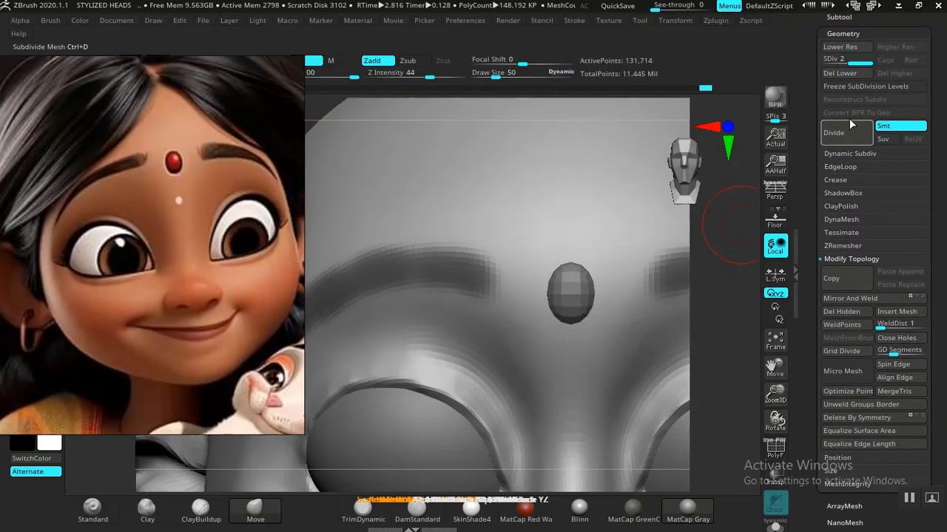
left_click(835, 62)
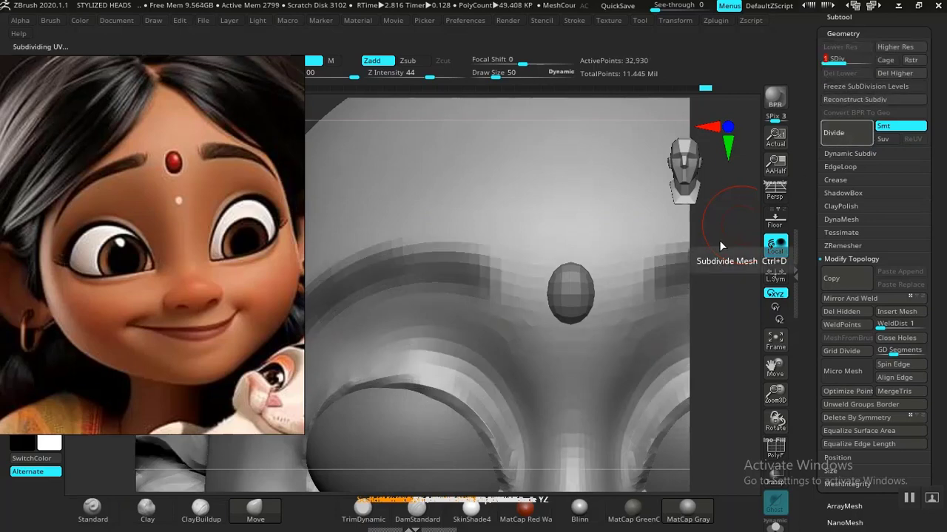
left_click(848, 132)
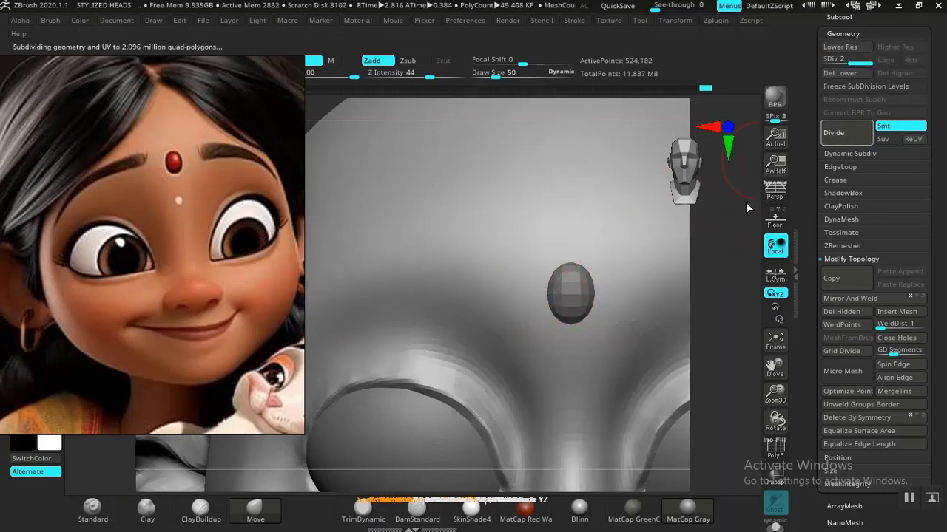
Mask both arched eyebrows again on the denser head, following the reference image and filling in gaps with brush size 26.
left_click_drag(221, 283, 874, 196)
mouse_move(187, 291)
left_mouse_down()
mouse_move(158, 296)
mouse_move(140, 214)
left_mouse_up()
left_click_drag(243, 291, 263, 318)
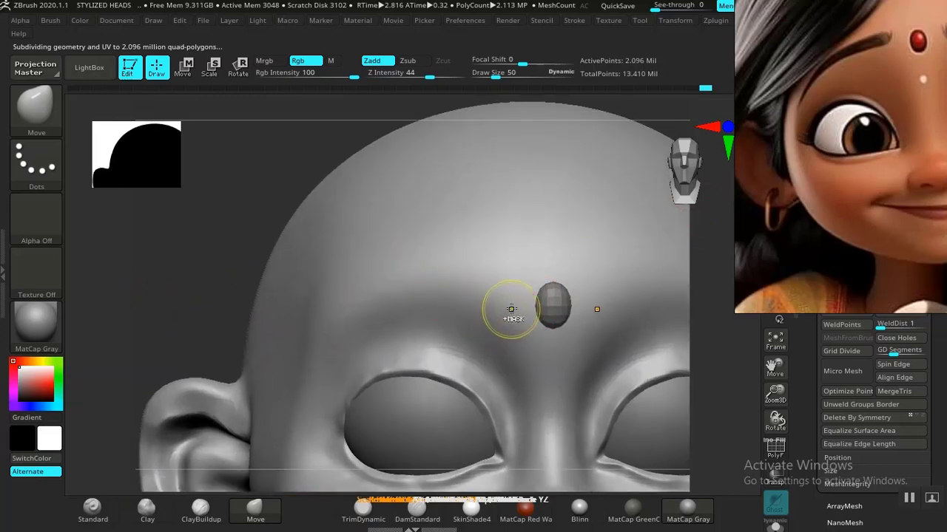
mouse_move(508, 308)
left_mouse_down("ctrl")
mouse_move(453, 283)
mouse_move(379, 286)
mouse_move(317, 340)
left_mouse_up("ctrl")
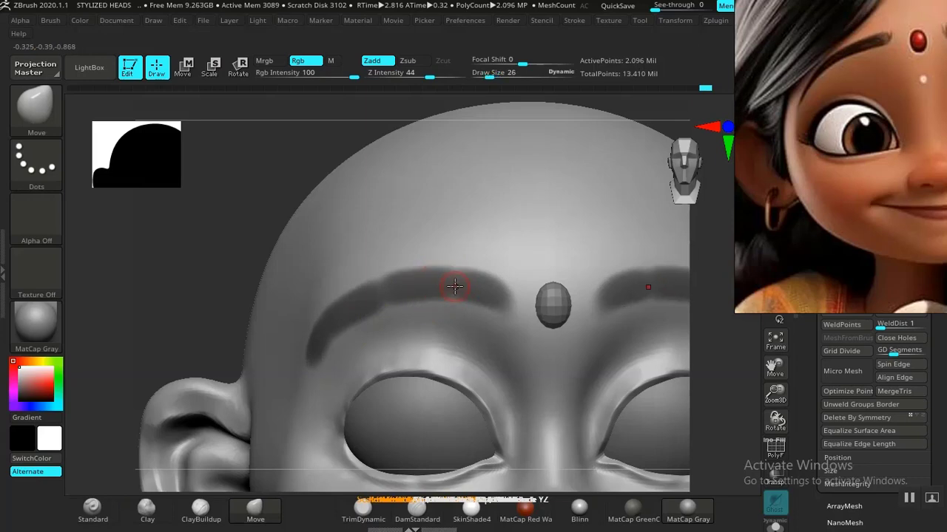
key("ctrl")
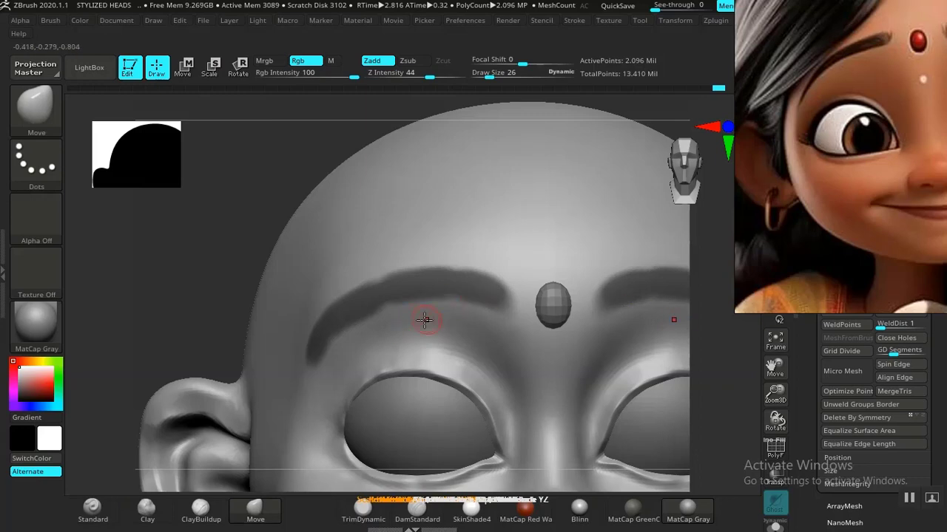
Round the inner end of the eyebrow mask and trim its lower edge into a smooth arch.
left_click_drag(198, 285, 237, 414, "alt")
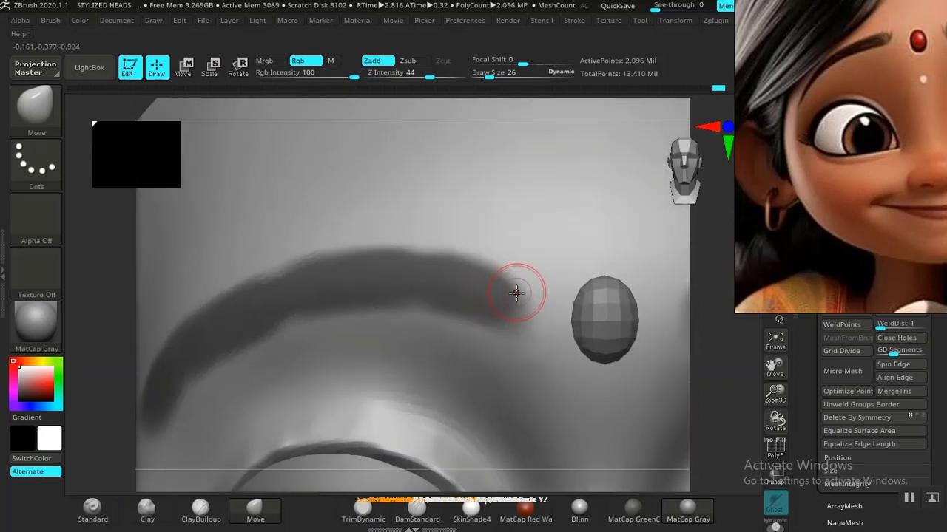
key("ctrl")
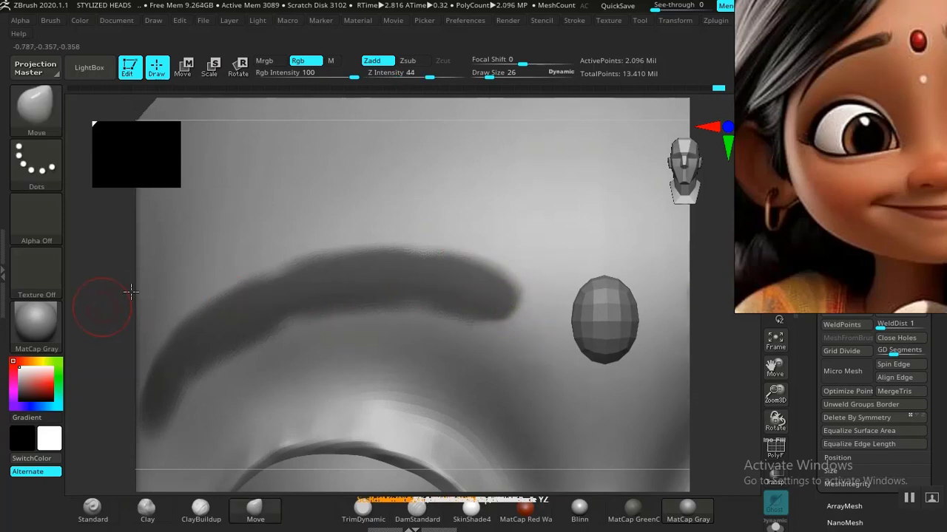
left_click_drag(130, 291, 500, 281)
key("ctrl")
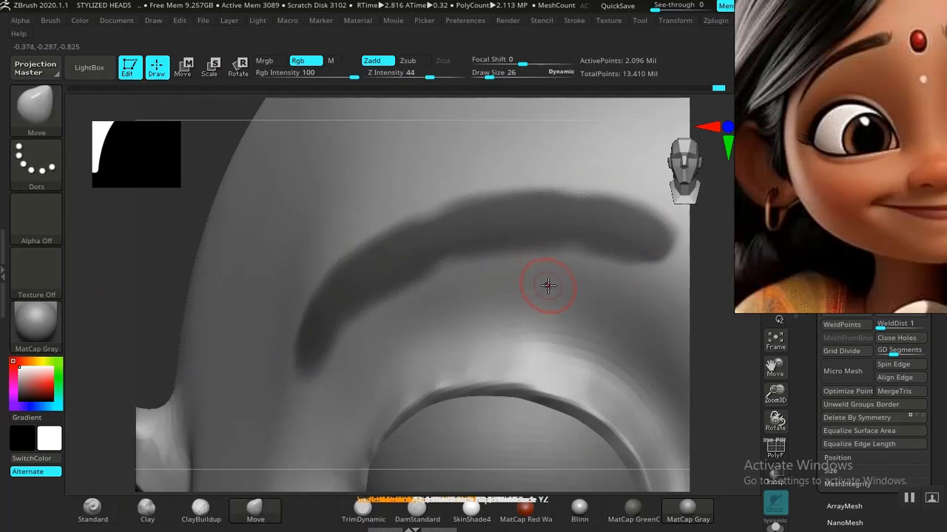
key("ctrl")
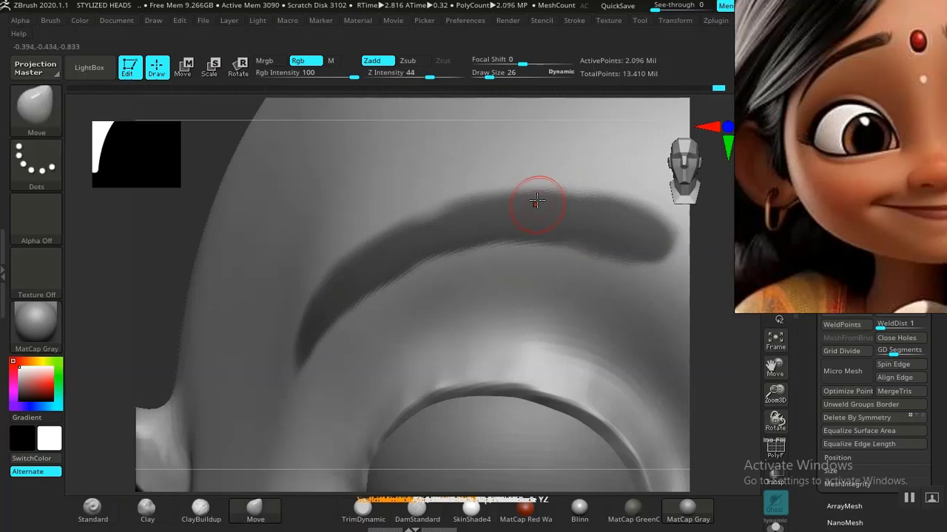
Trim the upper edge of the eyebrow mask and taper its outer tail to a point, redoing the last tail stroke.
mouse_move(549, 176)
left_mouse_down()
mouse_move(454, 198)
mouse_move(344, 257)
left_mouse_up()
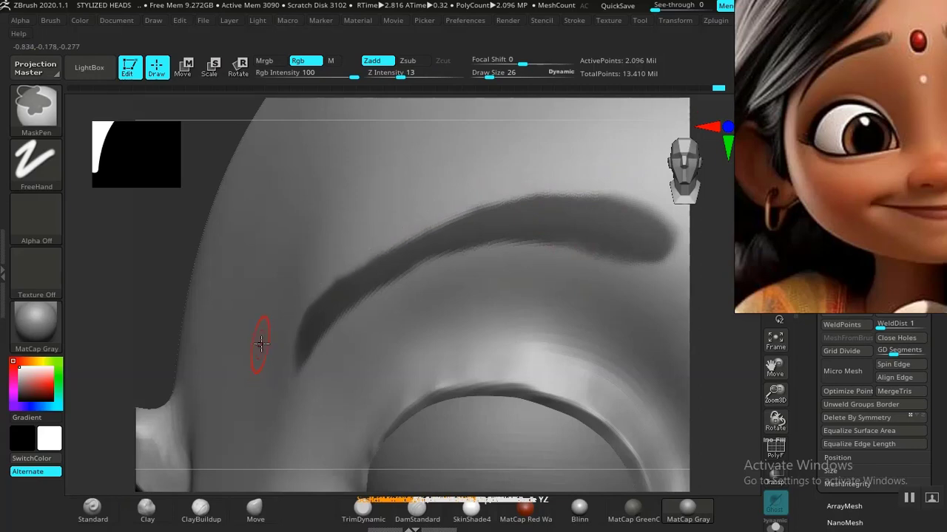
left_click_drag(158, 309, 208, 303)
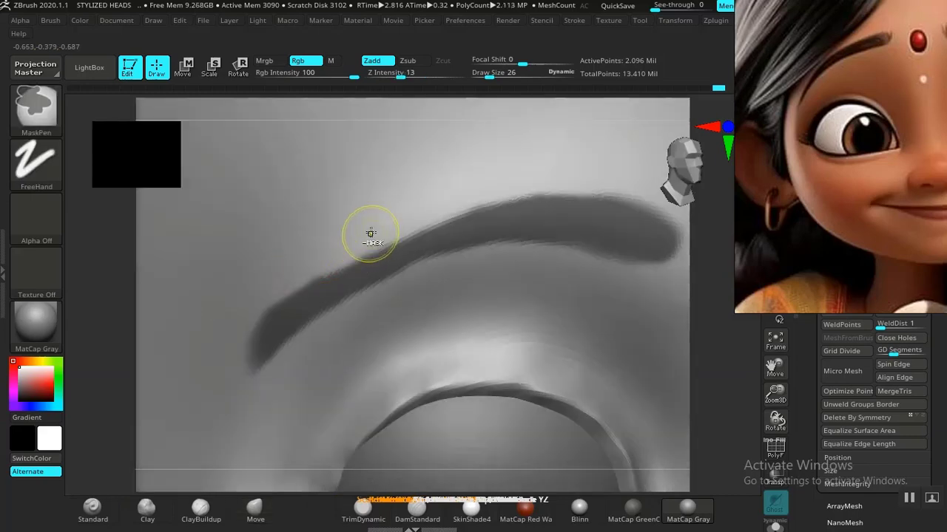
left_click_drag(306, 266, 261, 315)
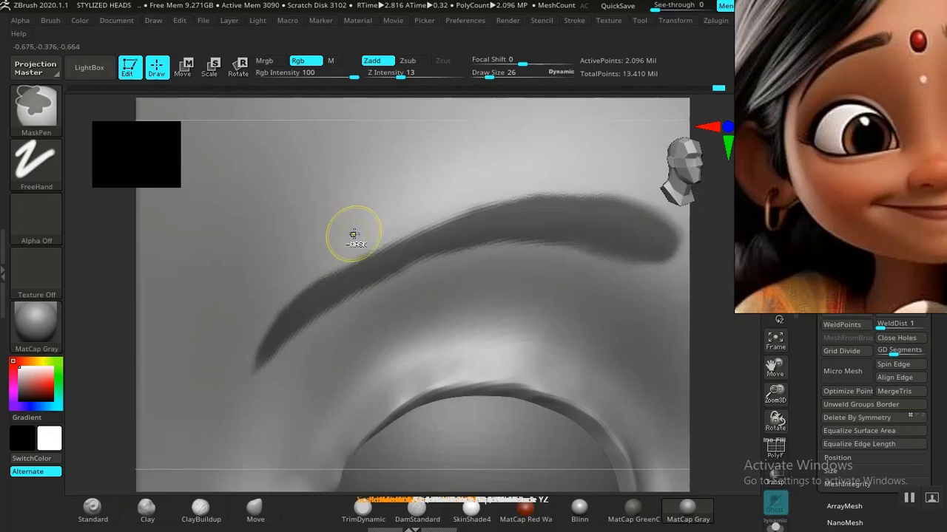
left_click_drag(295, 291, 263, 325, "ctrl+alt")
key("ctrl+z")
key("ctrl")
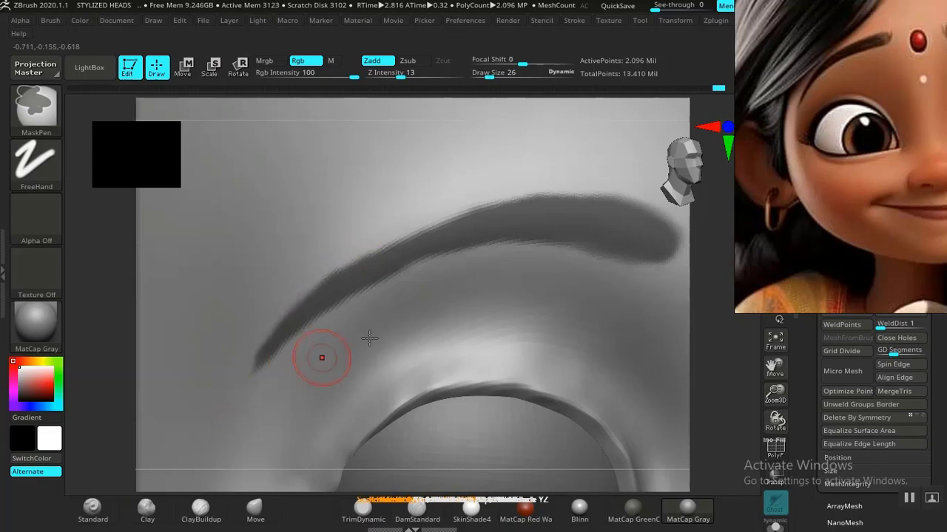
key("f")
mouse_move(594, 304)
left_mouse_down()
mouse_move(582, 310)
mouse_move(570, 342)
mouse_move(513, 415)
left_mouse_up()
left_click_drag(585, 252, 606, 333, "alt")
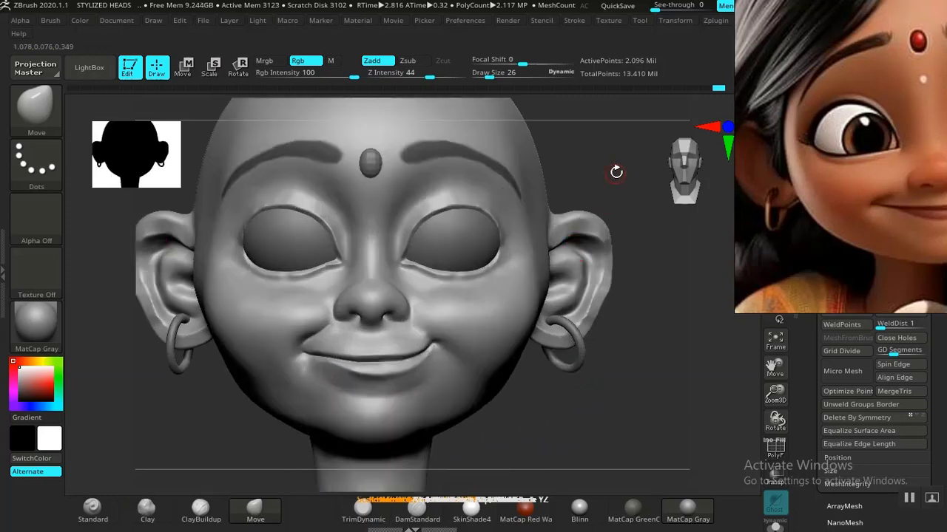
Frame the whole head and move the reference image to the opposite side, uncovering the geometry and subtool settings.
left_click_drag(616, 172, 617, 244, "alt")
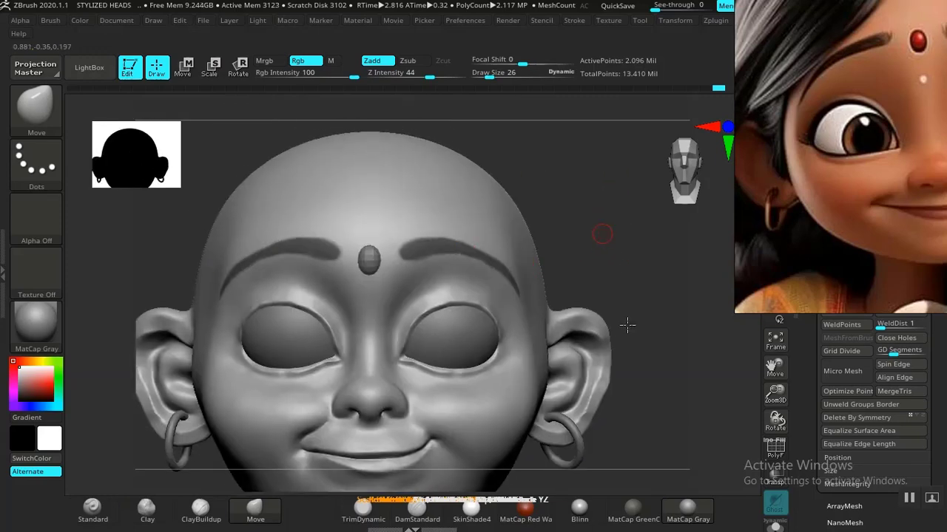
mouse_move(627, 325)
left_mouse_down("alt")
mouse_move(694, 412)
mouse_move(611, 256)
mouse_move(624, 286)
mouse_move(613, 195)
mouse_move(621, 214)
mouse_move(626, 194)
left_mouse_up("alt")
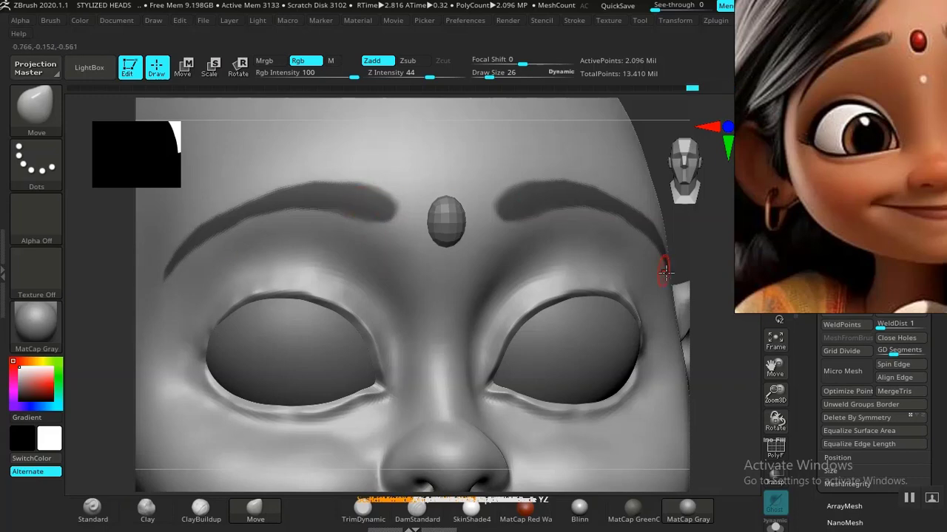
key("f")
left_click_drag(657, 266, 684, 247)
left_click_drag(835, 235, 35, 324)
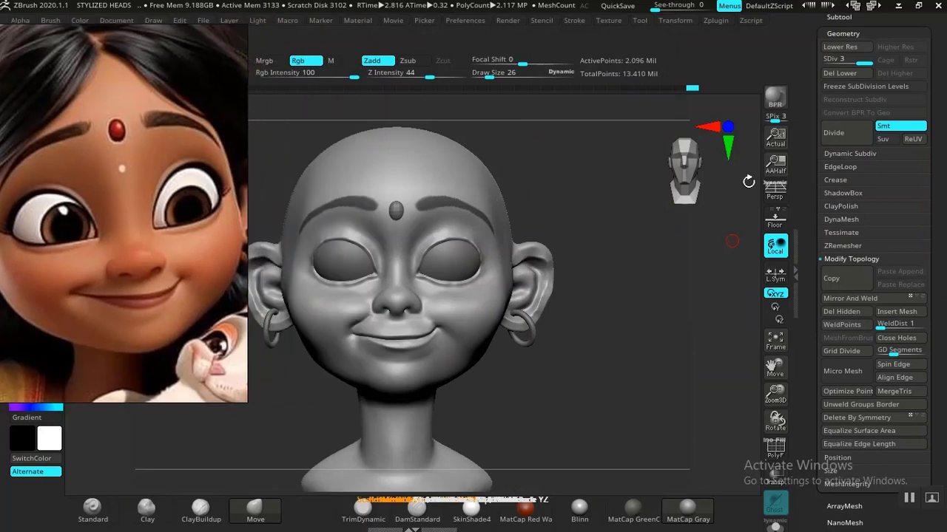
Try extracting the masked eyebrows as a separate mesh with surface smoothness 5 and thickness 0.02, previewing the result twice.
left_click_drag(812, 182, 804, 258)
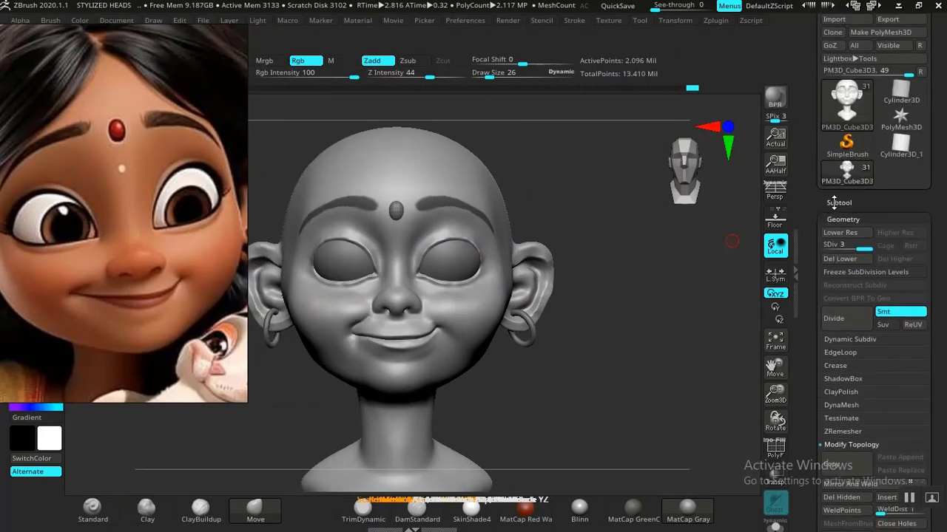
left_click(838, 202)
left_click_drag(810, 320, 811, 220)
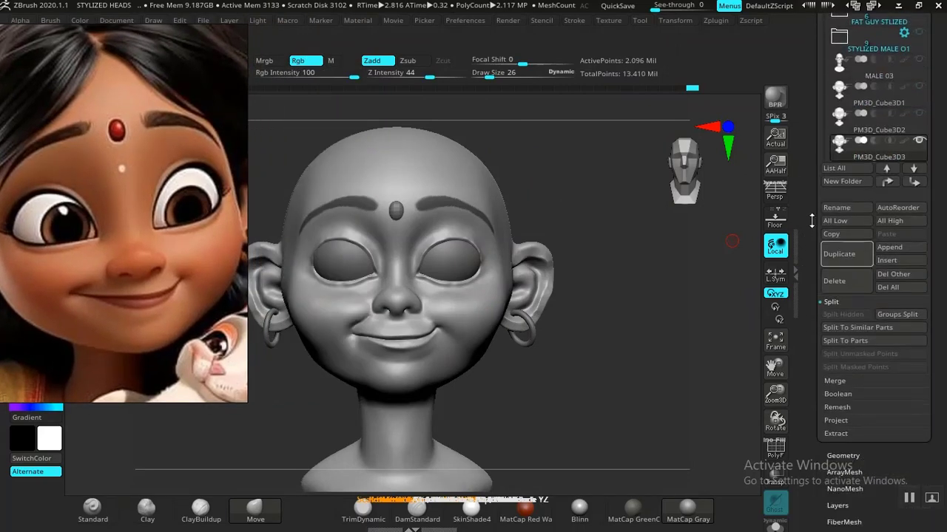
scroll(813, 222, "down", 3)
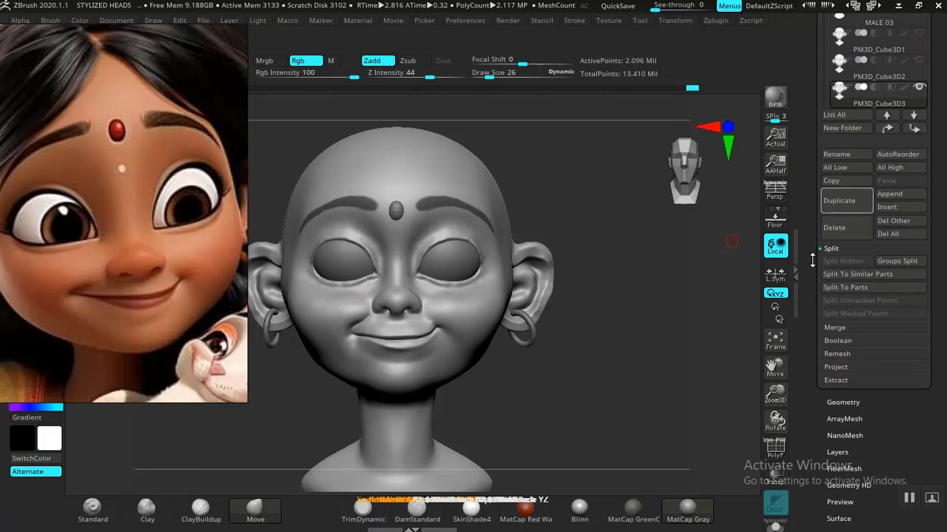
left_click(842, 379)
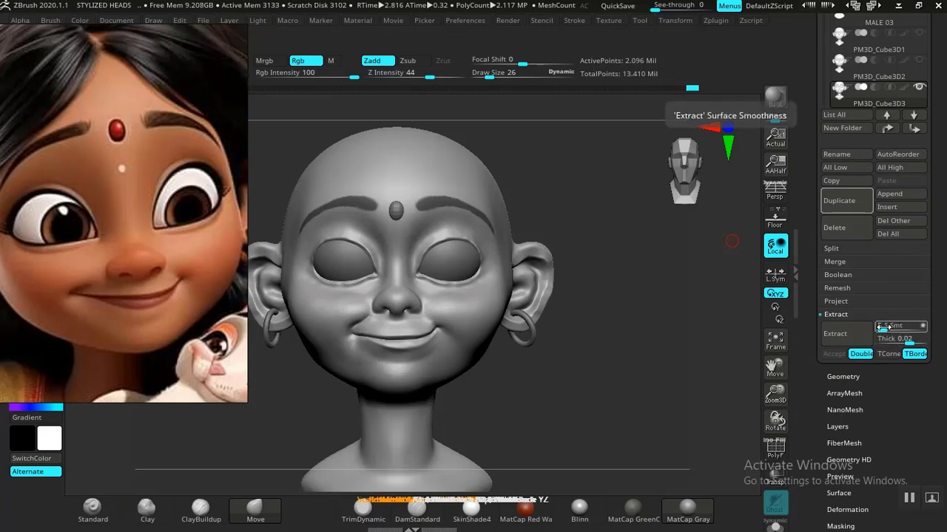
left_click(836, 334)
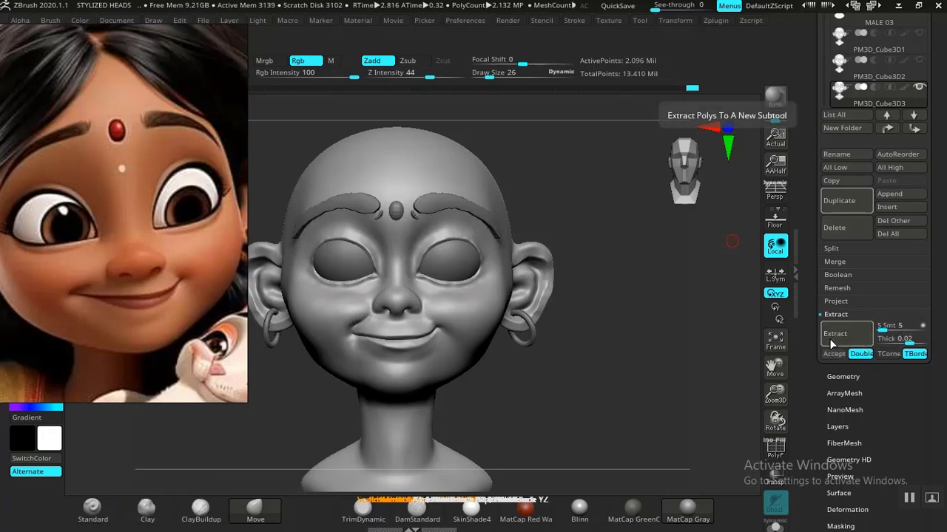
left_click_drag(634, 357, 643, 361)
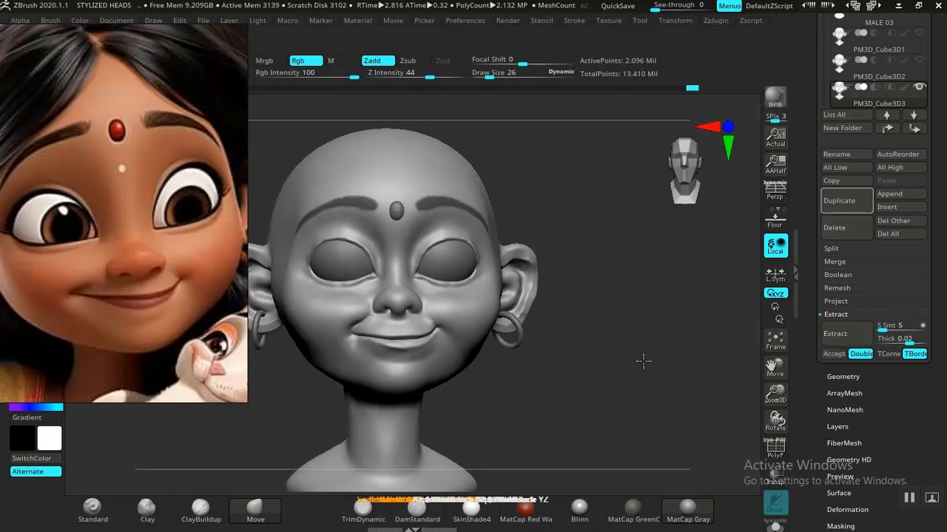
left_click_drag(636, 301, 706, 398, "alt")
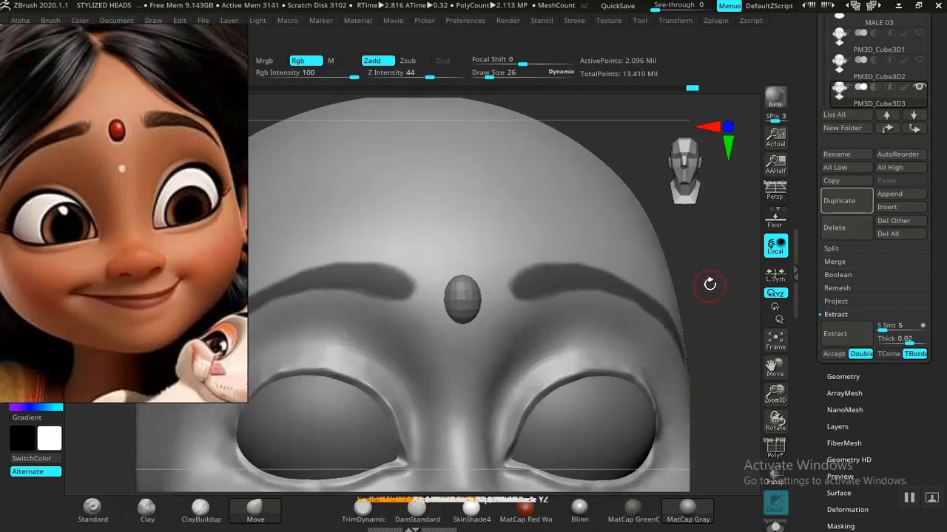
left_click_drag(710, 284, 658, 294)
left_click_drag(652, 248, 650, 275)
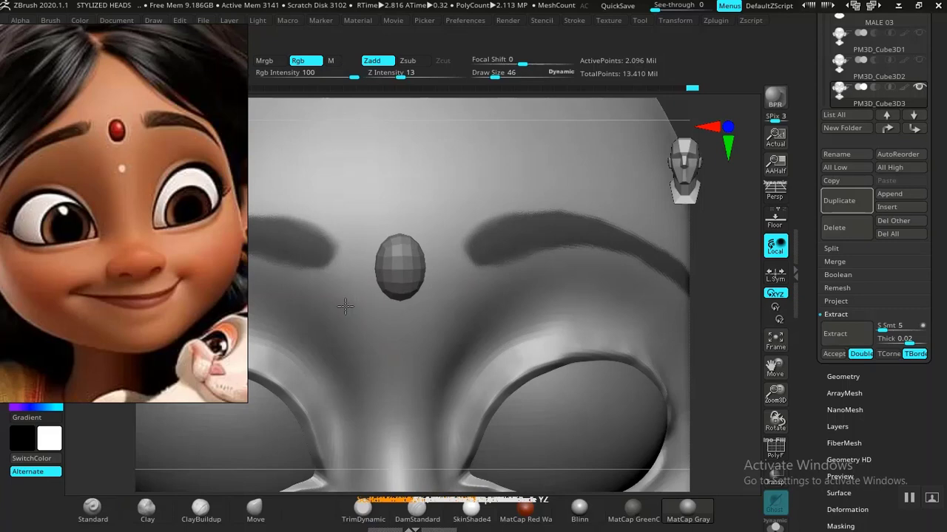
left_click(832, 334)
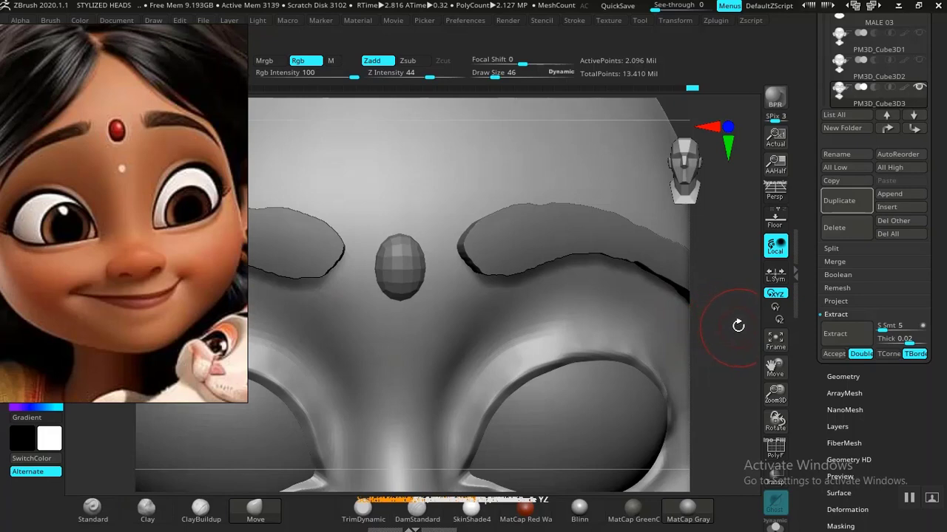
left_click_drag(738, 325, 646, 270, "alt")
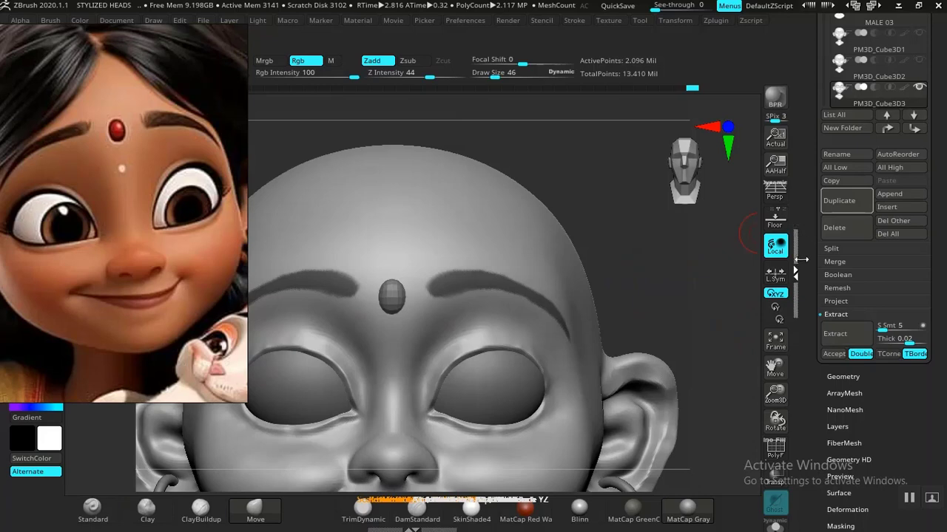
Duplicate the masked head subtool and delete the copy's lower subdivision levels.
left_click_drag(806, 249, 806, 321)
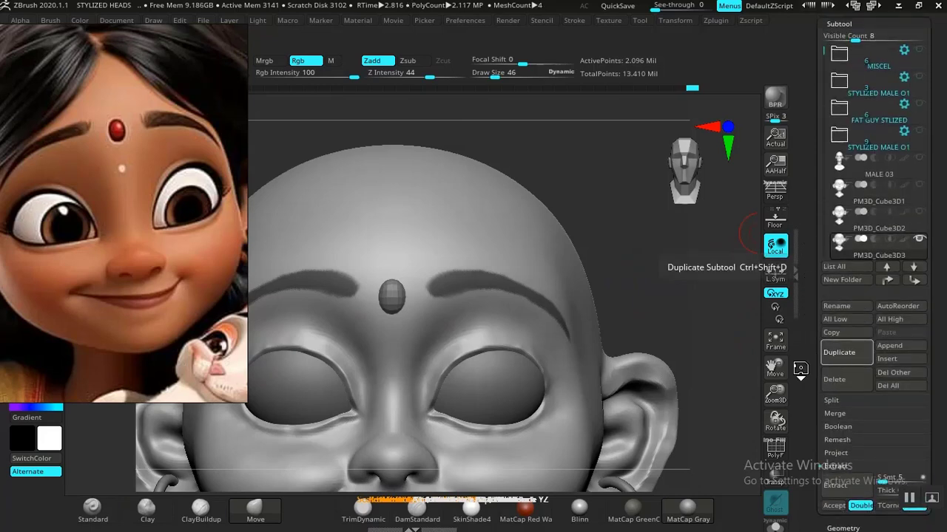
key("ctrl+shift+d")
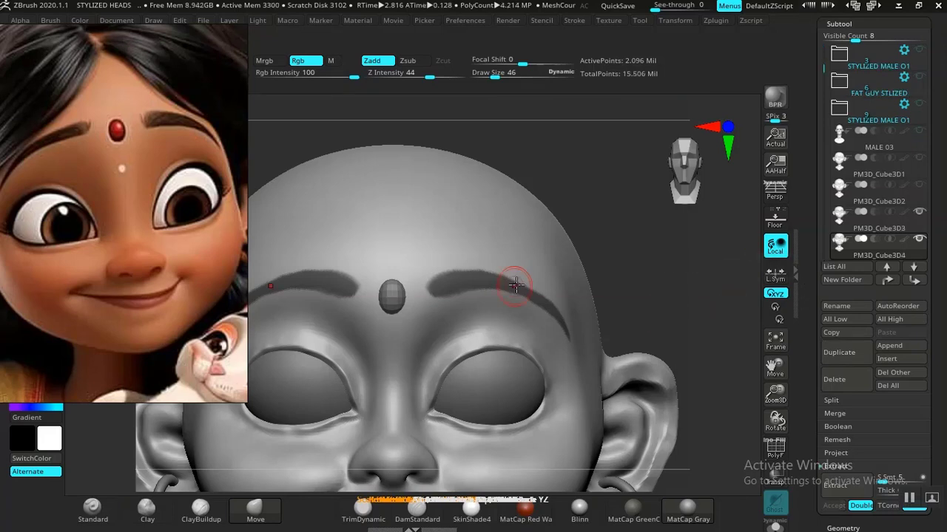
left_click_drag(807, 311, 815, 242)
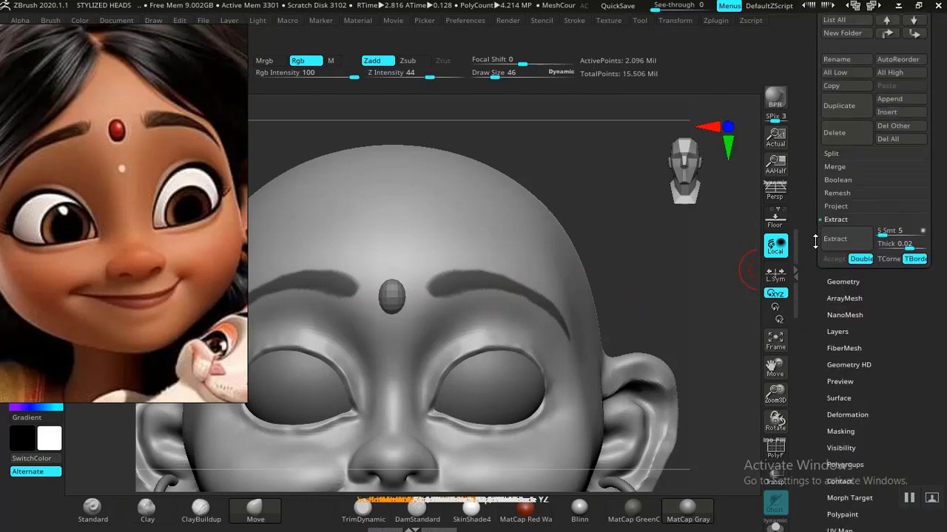
left_click(842, 284)
left_click_drag(806, 321, 801, 389)
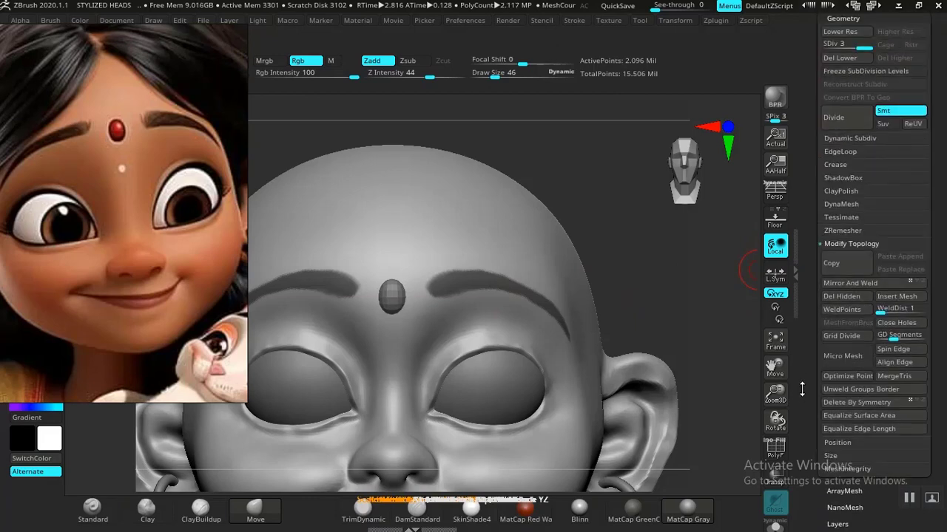
scroll(819, 211, "up", 3)
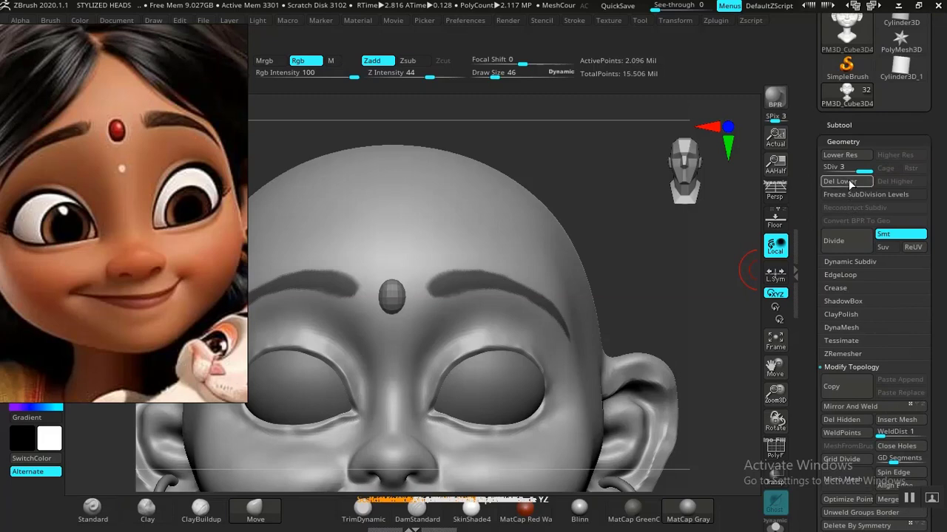
left_click(848, 180)
Show the polyframe and turn the masked eyebrows into their own polygroup, undoing the first attempt and repeating it.
right_click_drag(650, 256, 645, 267, "ctrl")
key("shift+f")
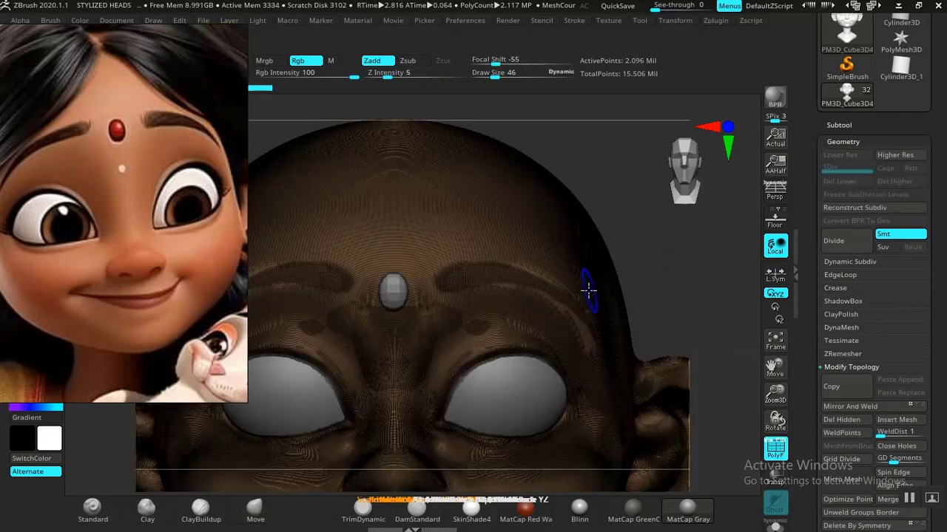
left_click_drag(671, 259, 643, 298)
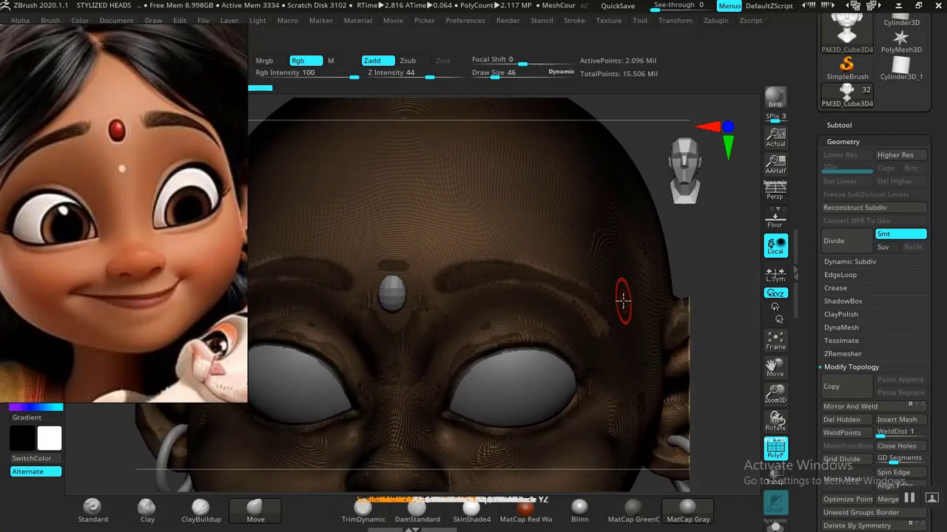
key("ctrl")
left_click(631, 311, "ctrl")
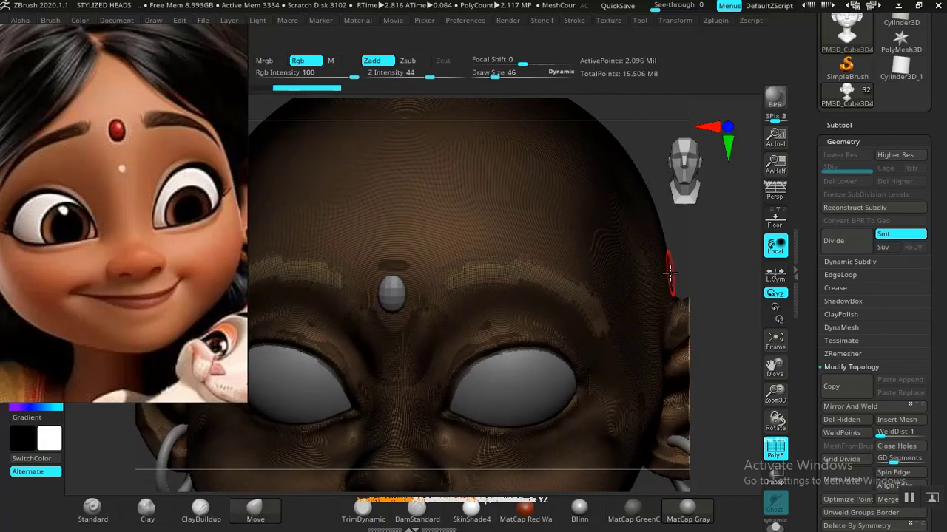
key("ctrl+z")
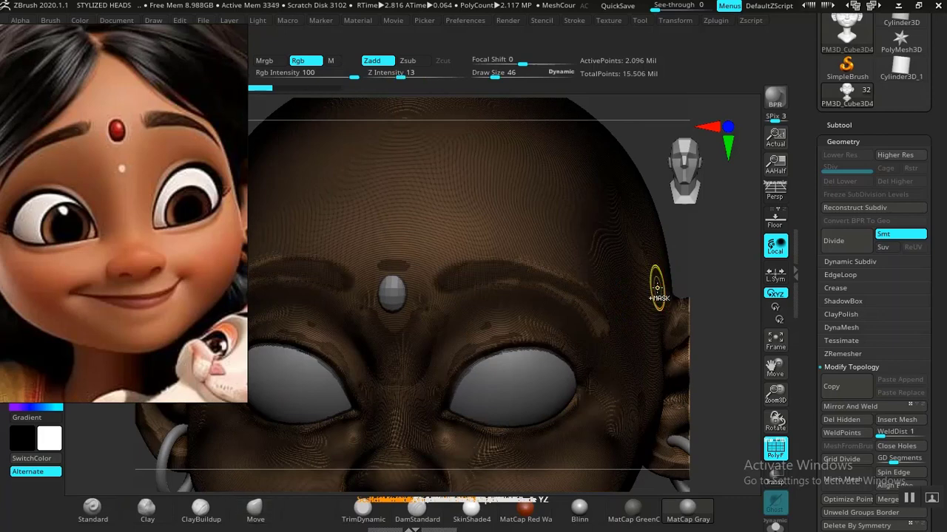
key("ctrl+w")
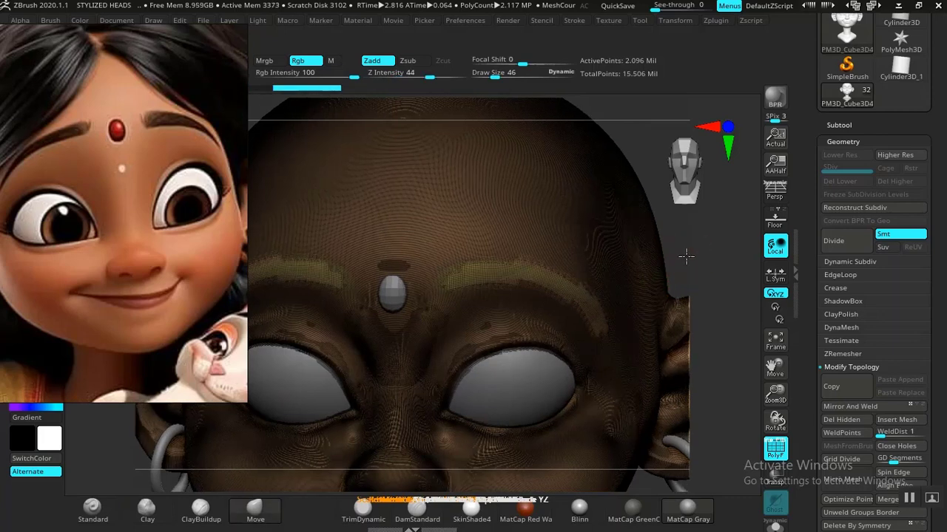
Isolate the eyebrow polygroup, hiding the rest of the duplicated head.
left_click_drag(685, 256, 627, 274)
key("shift+f")
key("shift+f")
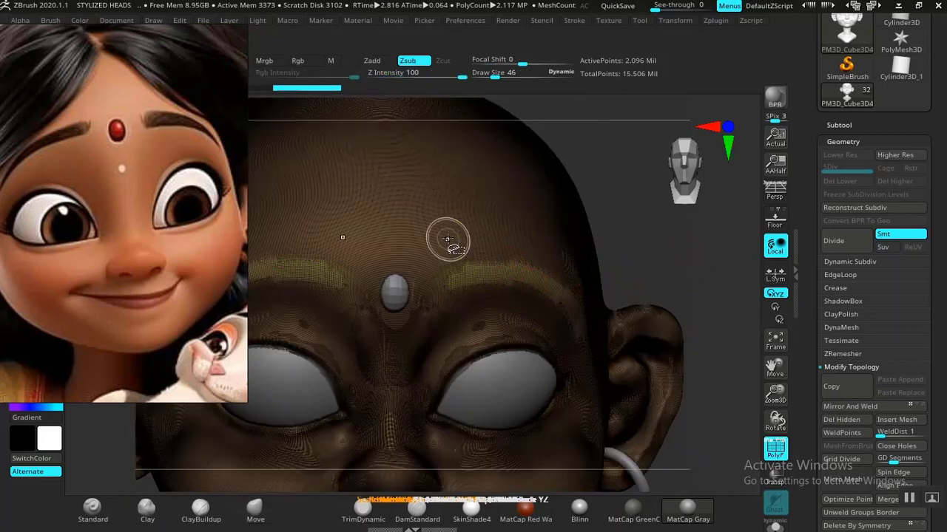
left_click(587, 243, "ctrl+shift")
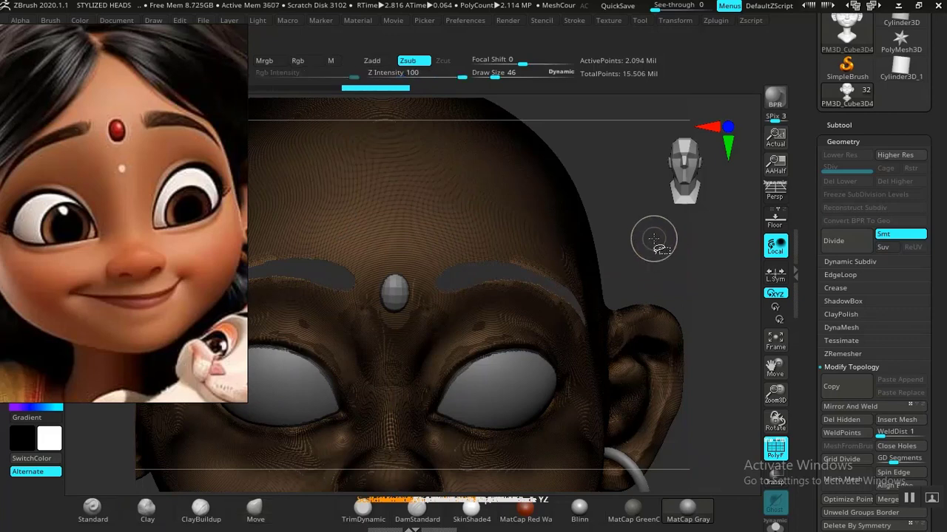
left_click(592, 270, "ctrl+shift")
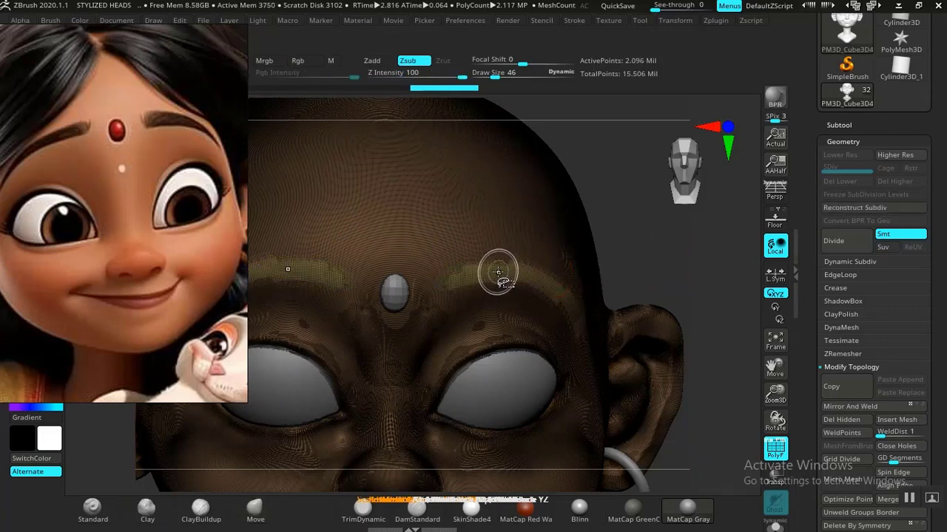
left_click(498, 272, "ctrl+shift")
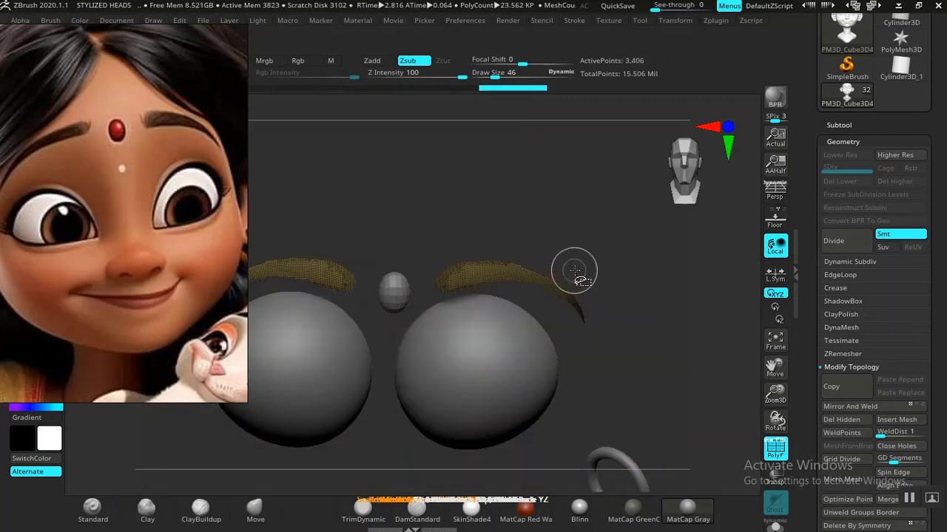
Return to the Move brush with the polyframe off and delete the copy's hidden geometry, keeping only the eyebrow strips.
key("b")
key("m")
key("v")
key("shift+f")
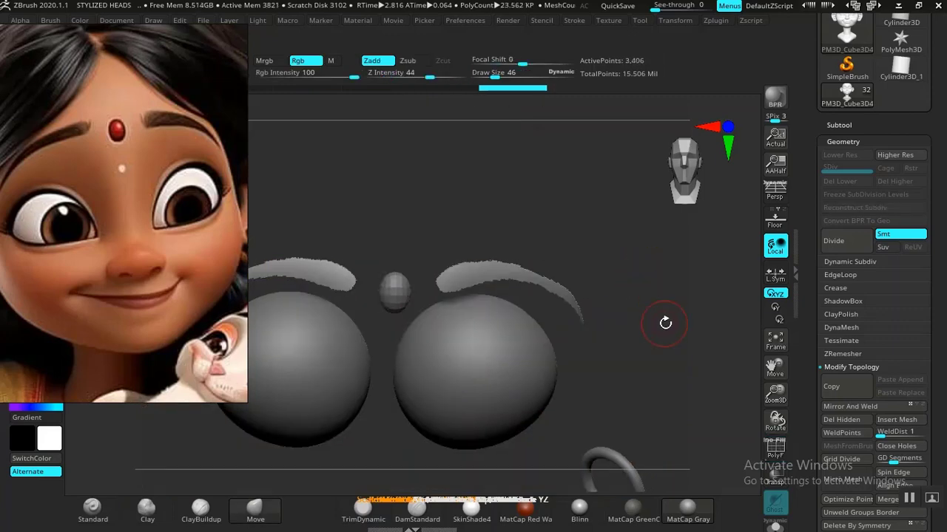
left_click_drag(665, 324, 743, 314, "alt")
left_click_drag(810, 337, 815, 236)
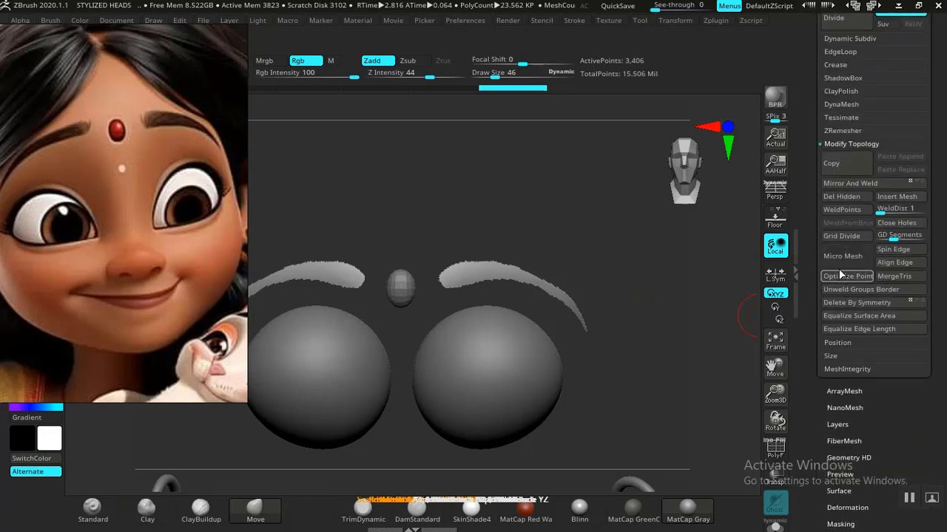
left_click(843, 196)
Smooth the eyebrow strips' jagged outlines with Polish By Groups in open-circle mode and Polish Crisp Edges, and show their polyframe.
left_click_drag(621, 286, 649, 279)
left_click_drag(801, 343, 804, 373)
left_click(850, 223)
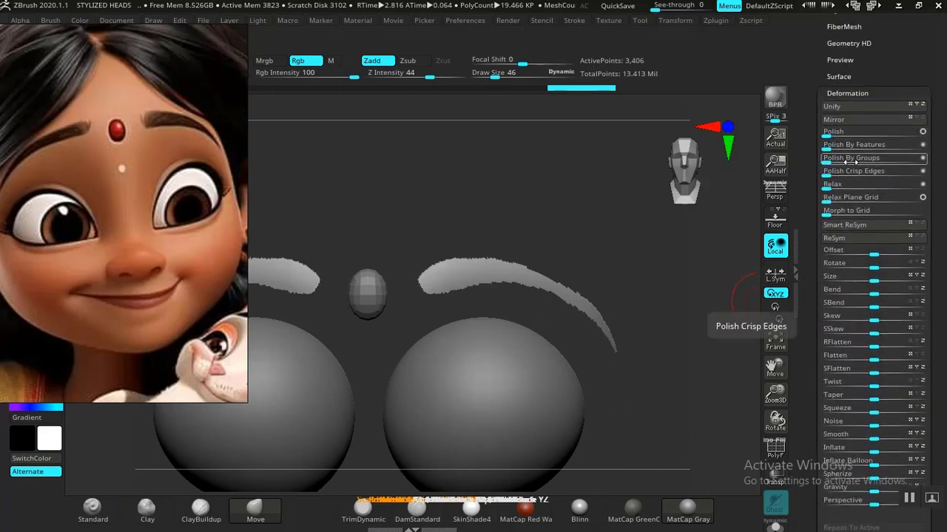
left_click(922, 160)
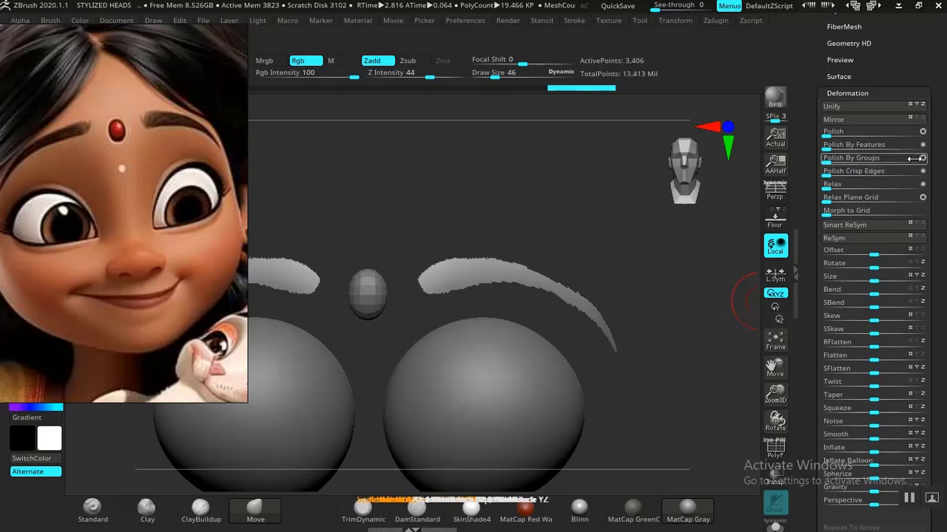
left_click(829, 162)
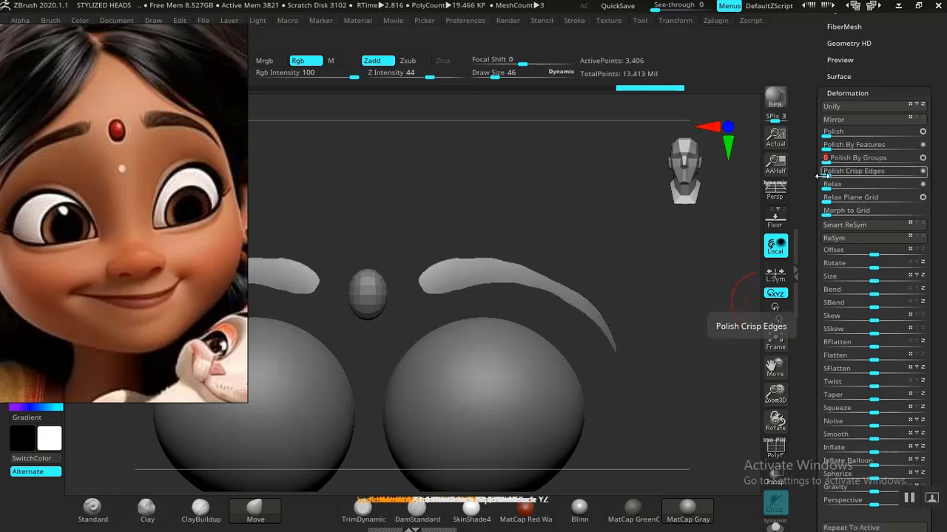
left_click(826, 173)
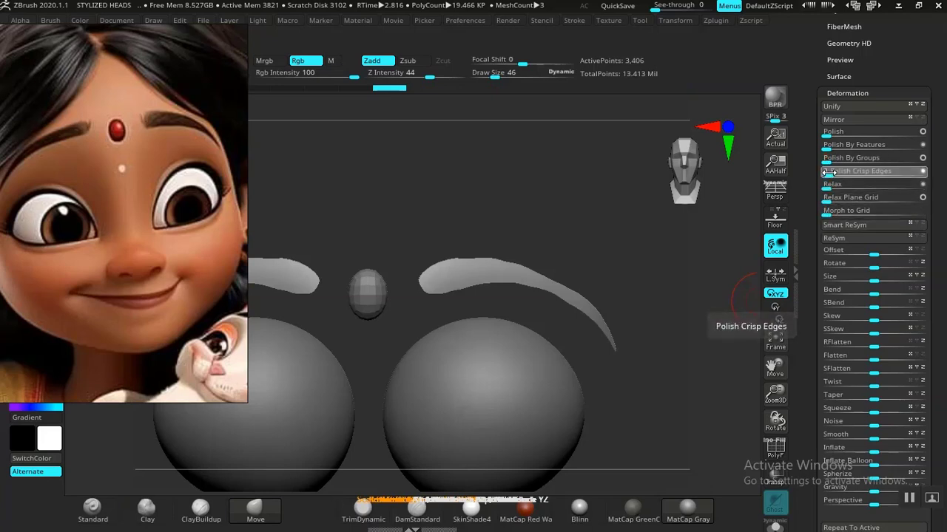
mouse_move(631, 291)
right_mouse_down("ctrl")
mouse_move(569, 241)
mouse_move(597, 303)
mouse_move(581, 256)
mouse_move(604, 243)
mouse_move(621, 299)
right_mouse_up("ctrl")
right_click_drag(590, 247, 624, 252, "alt")
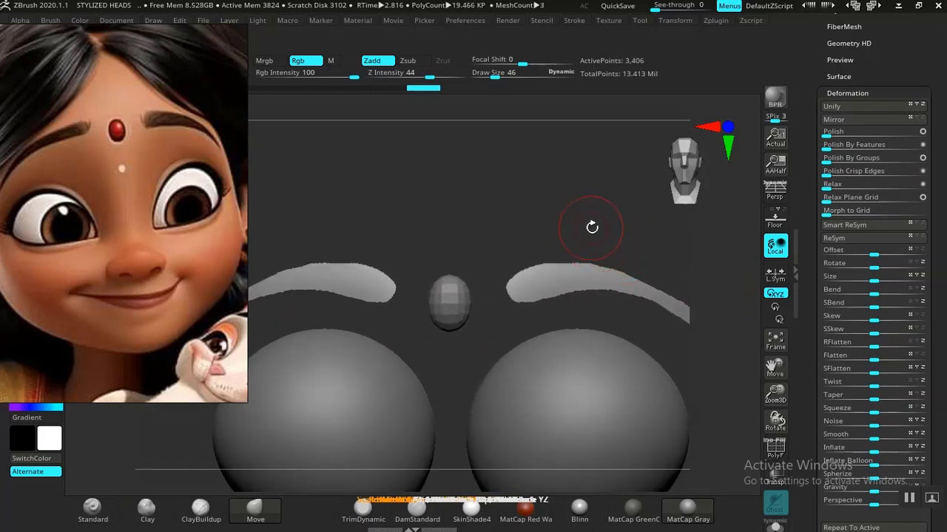
key("shift+f")
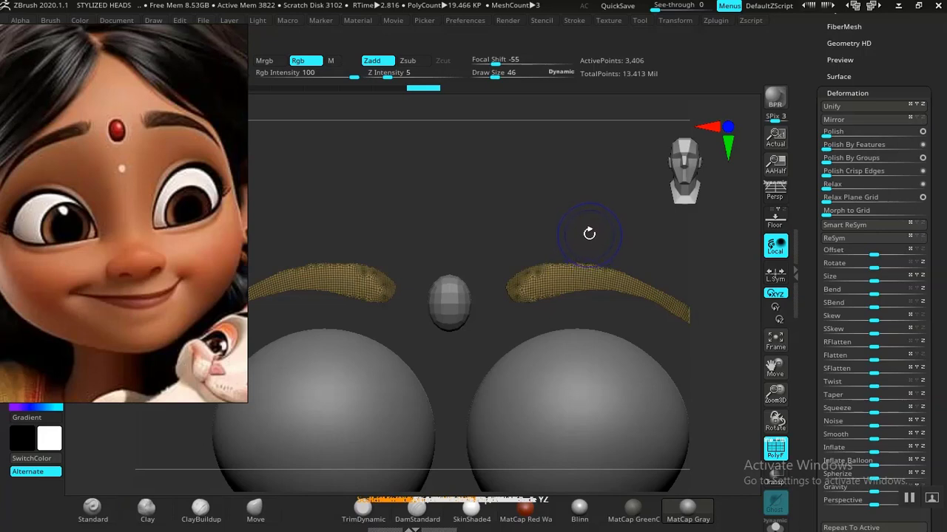
Hide the polyframe, switch to the Move brush, and turn on double-sided display for the eyebrow strips.
key("shift+f")
key("b")
key("m")
key("v")
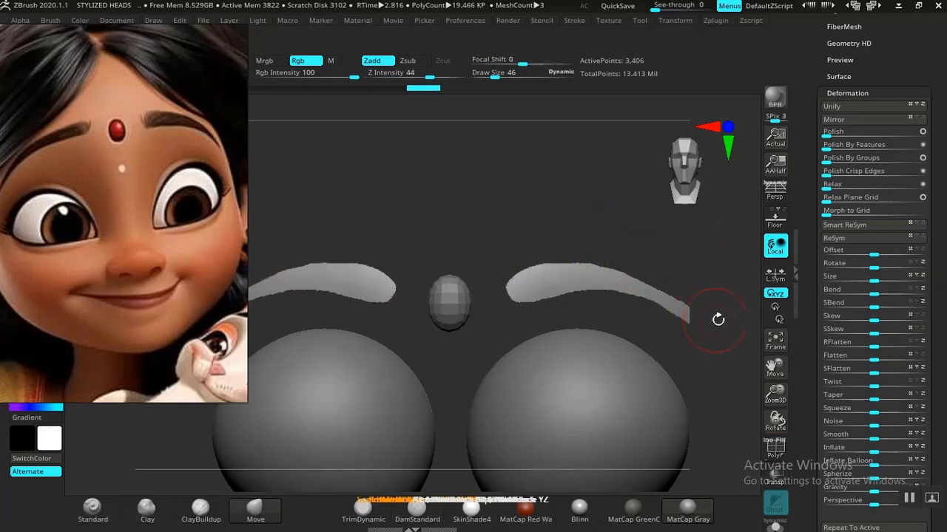
left_click_drag(805, 183, 802, 252)
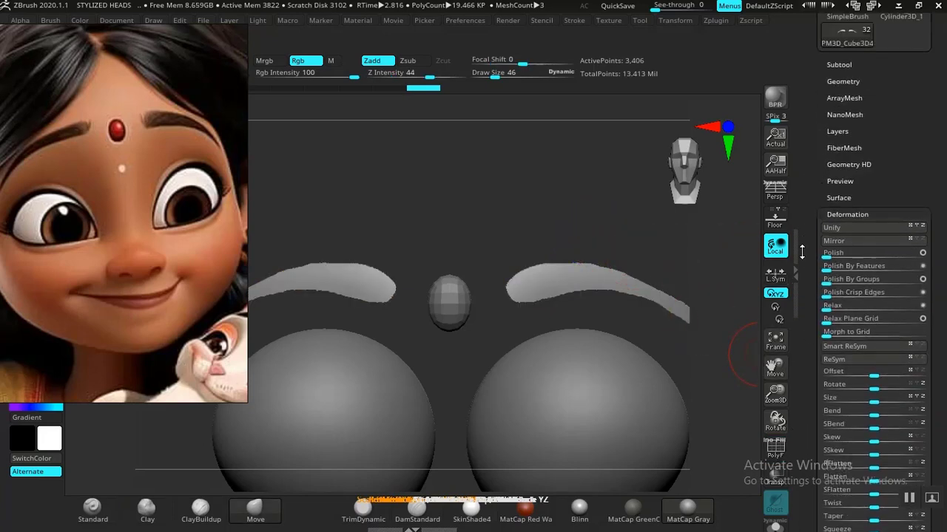
left_click_drag(713, 255, 802, 274)
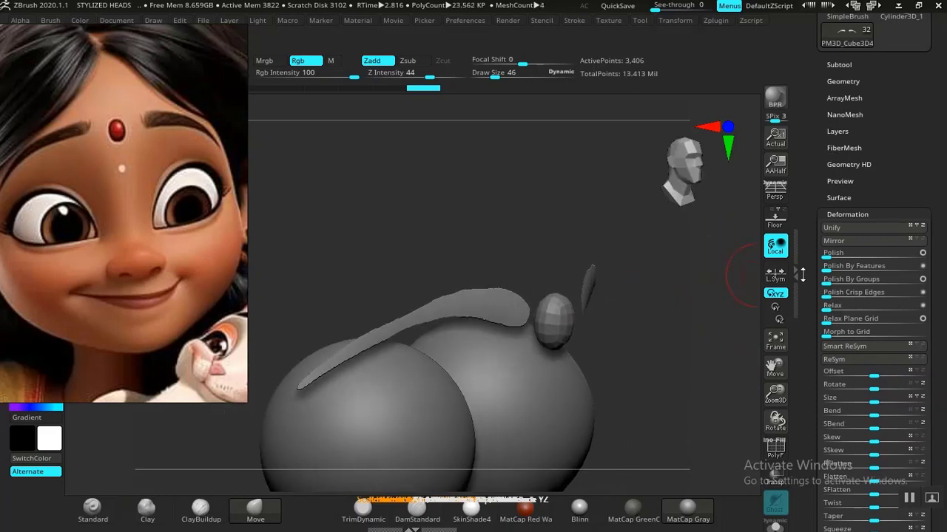
left_click_drag(809, 345, 817, 211)
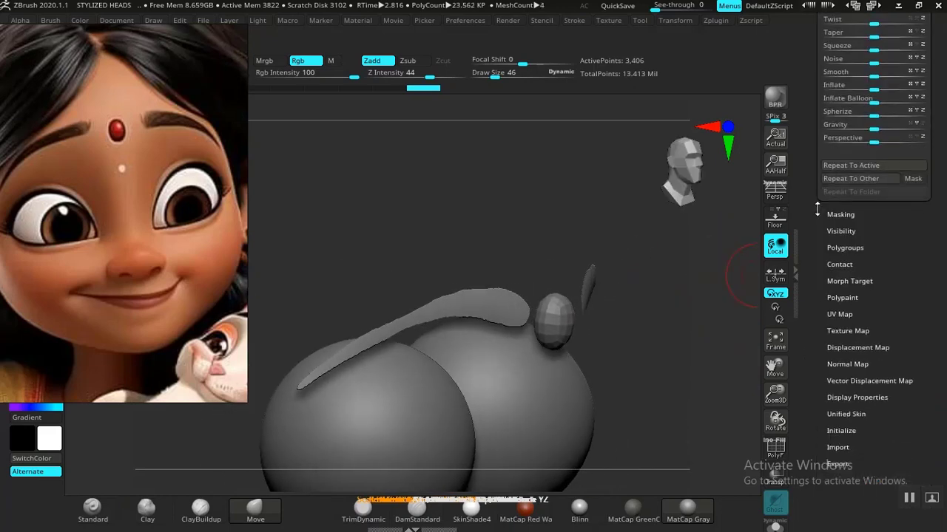
left_click(841, 397)
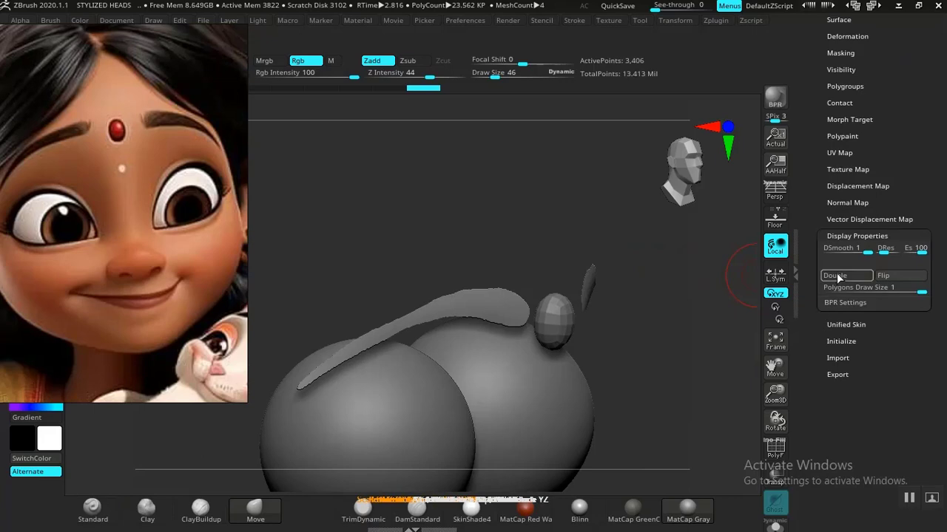
left_click(838, 277)
Try thickening the eyebrow strips with Panel Loops at a thickness of 0.01 with the polyframe shown, and undo it.
left_click_drag(804, 219, 840, 267)
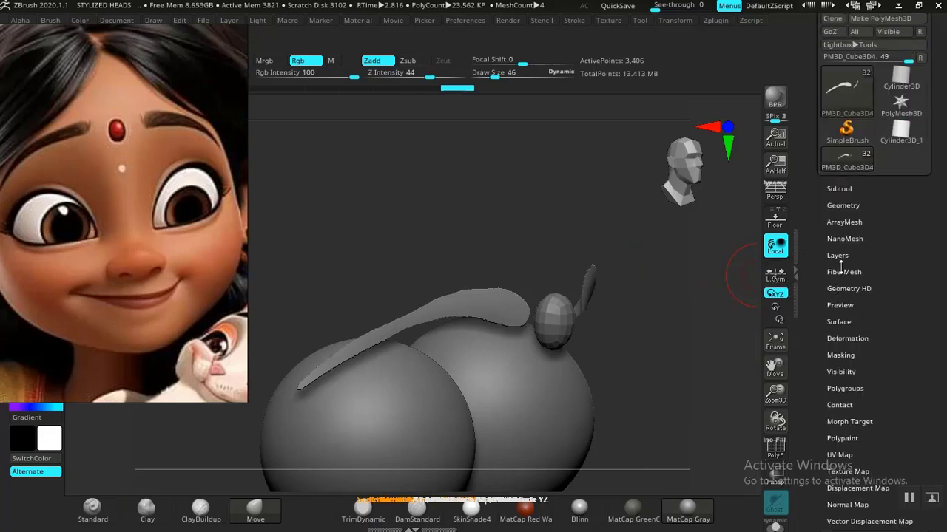
left_click(844, 205)
left_click_drag(807, 360, 809, 292)
left_click(843, 286)
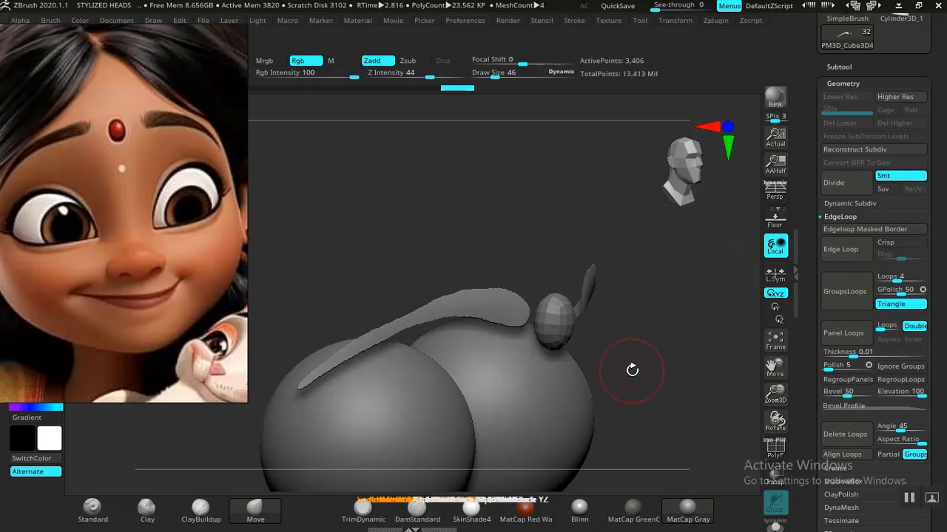
key("shift+f")
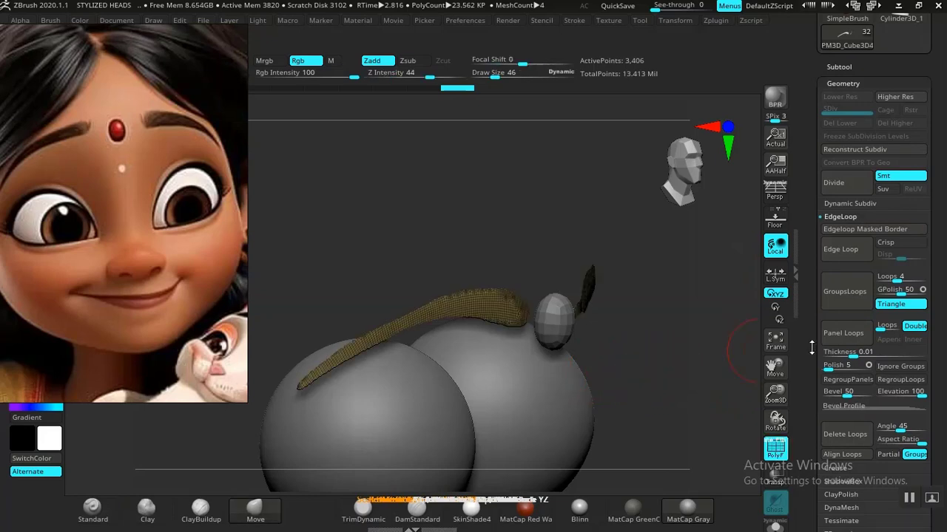
left_click(845, 334)
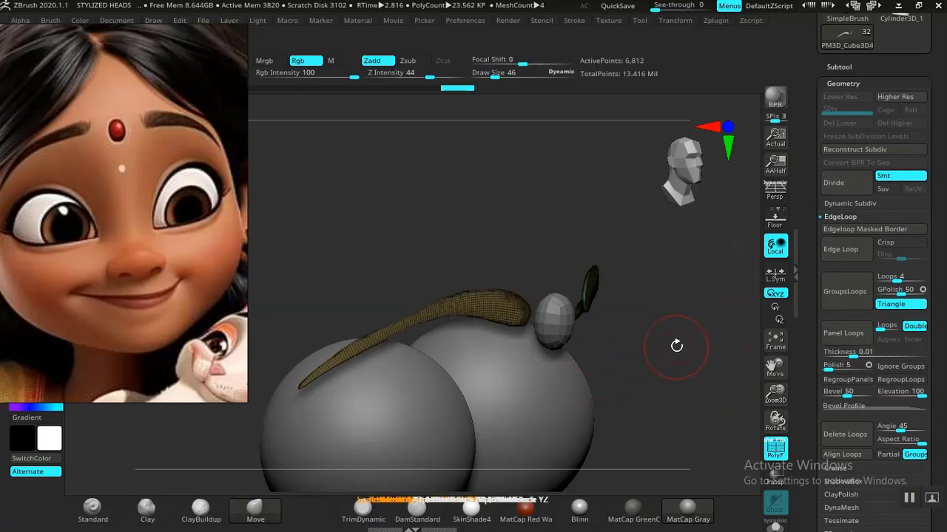
left_click_drag(676, 346, 695, 372)
key("ctrl+z")
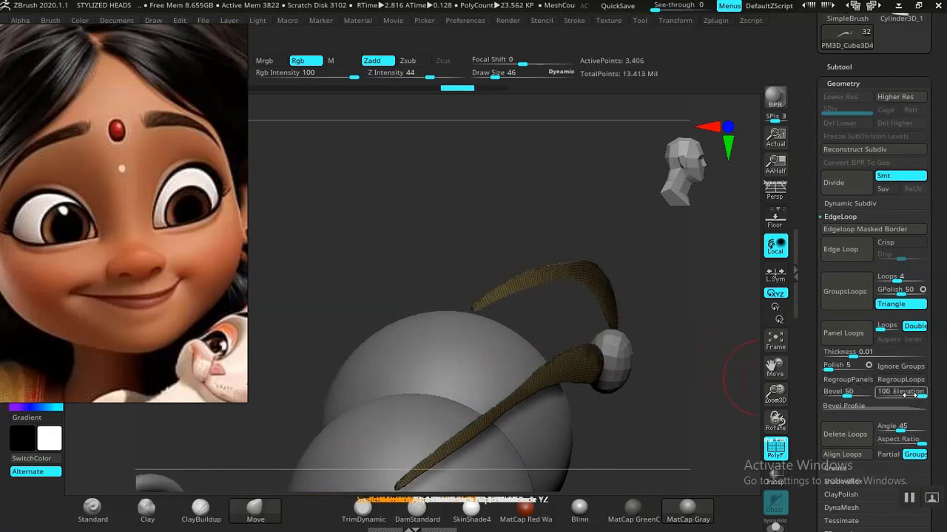
Repeat Panel Loops at 0.01 on the eyebrow strips, inspect them from another angle, and undo it again.
left_click_drag(667, 312, 724, 340)
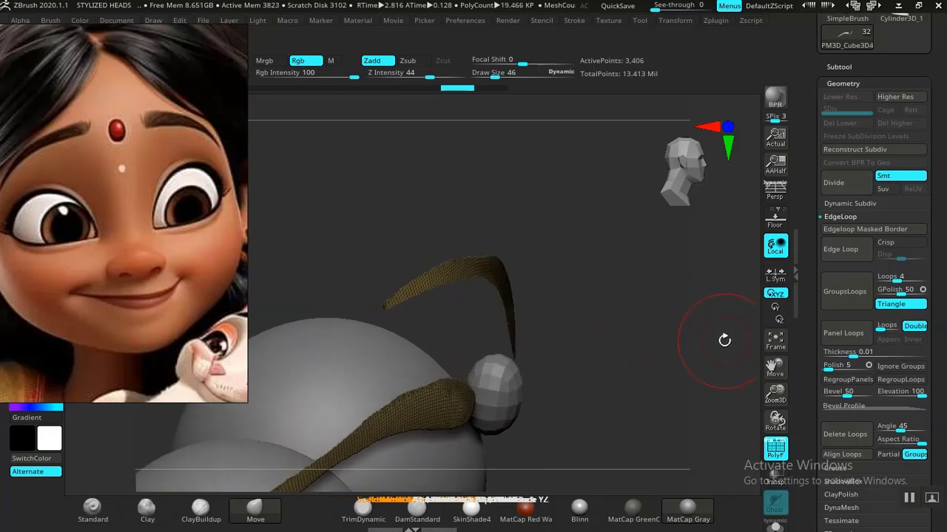
left_click(843, 333)
left_click_drag(606, 363, 638, 351)
key("ctrl+z")
Try Panel Loops on the eyebrow strips with the thickness raised to 0.01305, and undo it.
left_click(841, 355)
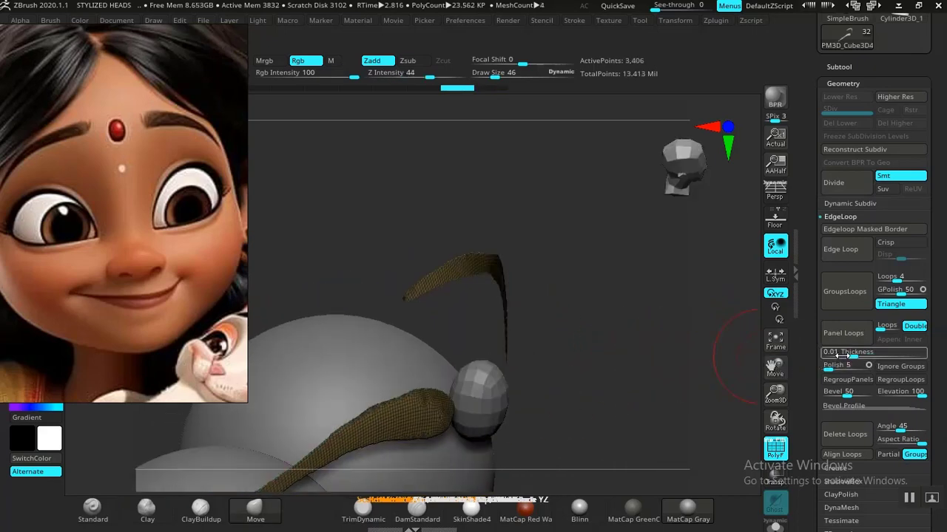
left_click_drag(851, 355, 854, 355)
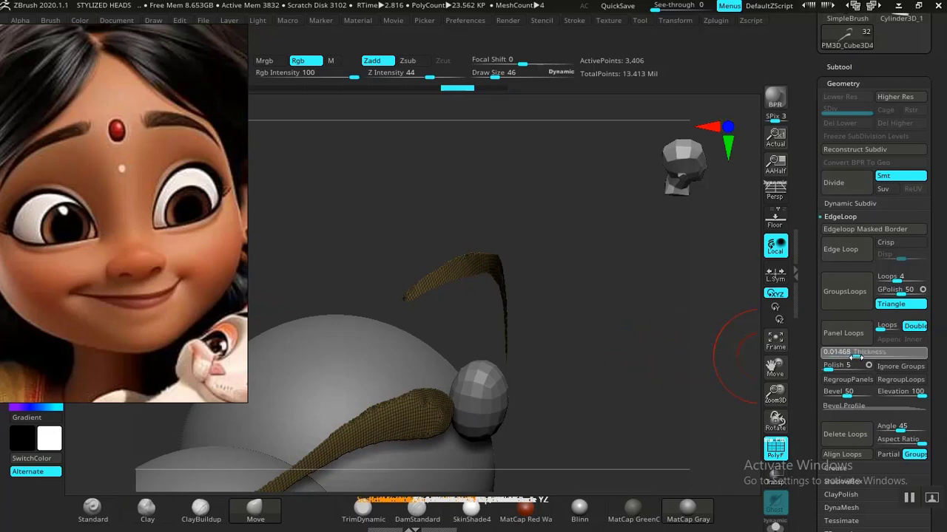
left_click_drag(856, 357, 852, 356)
left_click(843, 333)
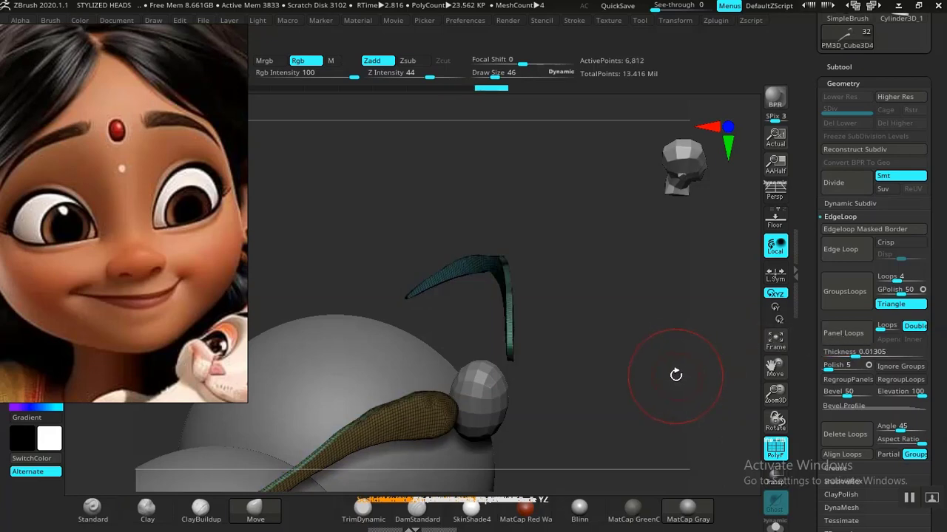
key("ctrl+z")
Try thickening the eyebrow strips with Panel Loops at 0.03446 and hide the polyframe to inspect the result.
left_click_drag(855, 356, 860, 353)
left_click(843, 333)
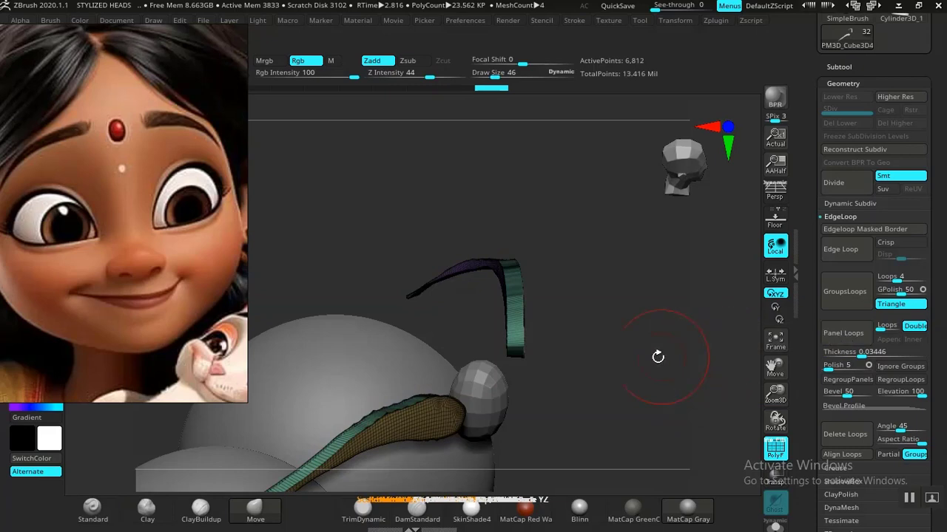
left_click_drag(625, 326, 809, 253)
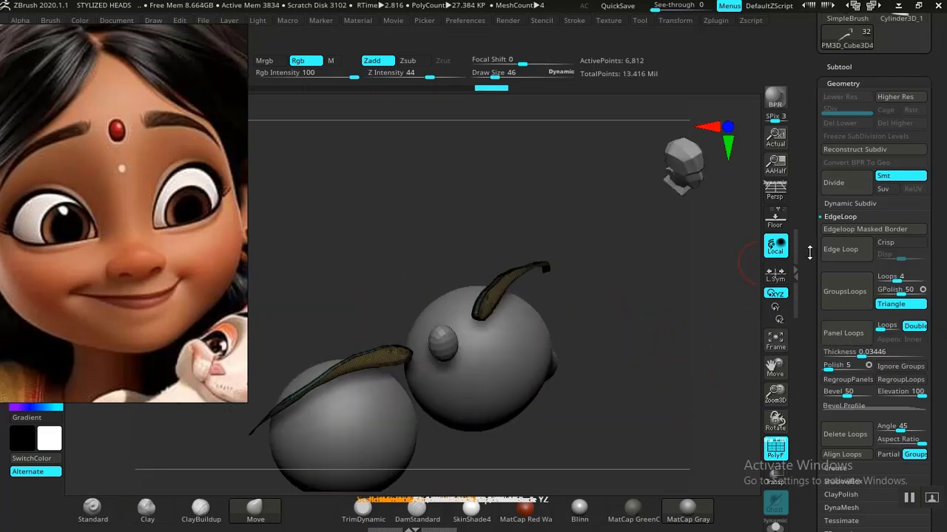
key("shift+f")
left_click_drag(655, 344, 801, 288)
Make the PM3D_Cube3D3 head subtool visible and check how the thickened eyebrows sit on the brow.
scroll(843, 285, "up", 5)
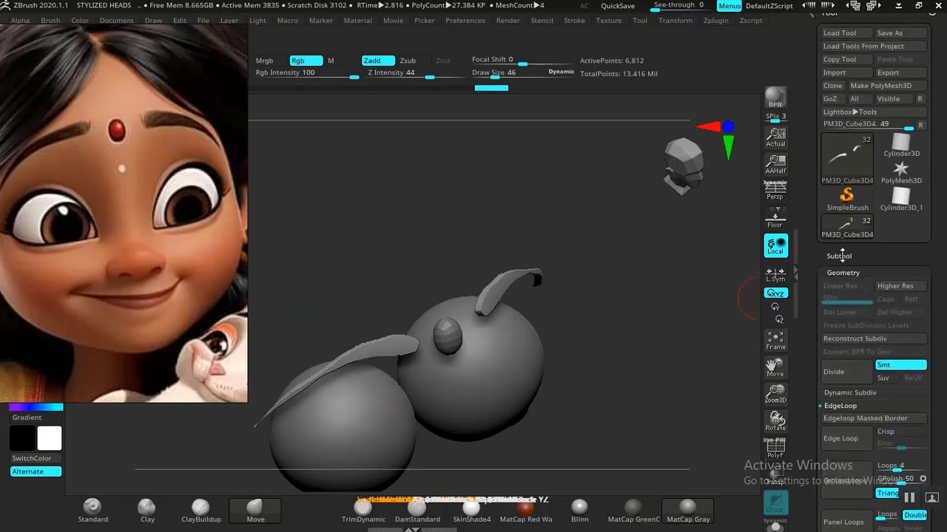
scroll(831, 256, "up", 1)
left_click(839, 273)
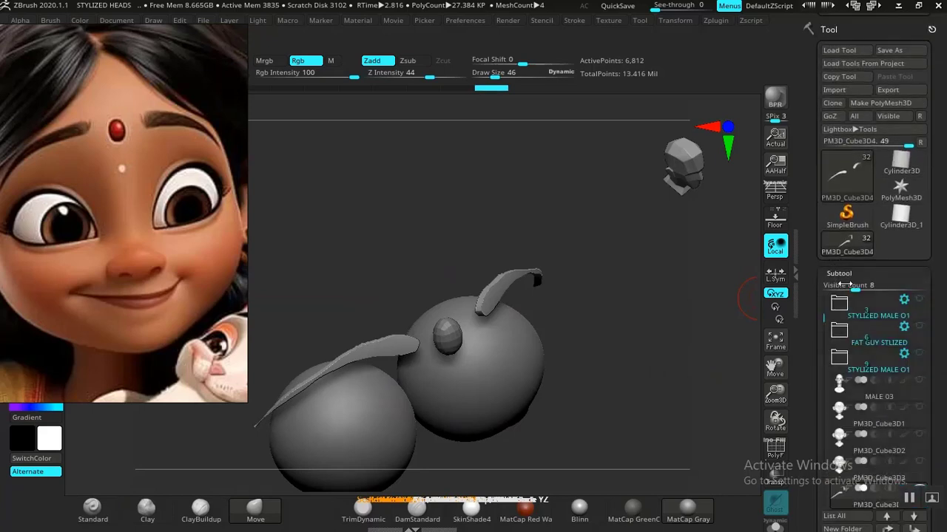
scroll(887, 433, "down", 5)
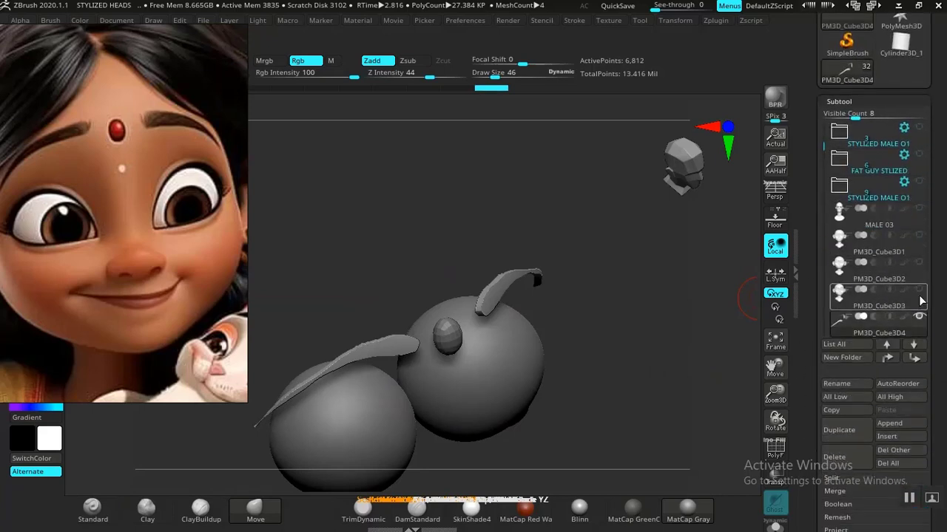
left_click(918, 289)
left_click_drag(593, 341, 751, 358)
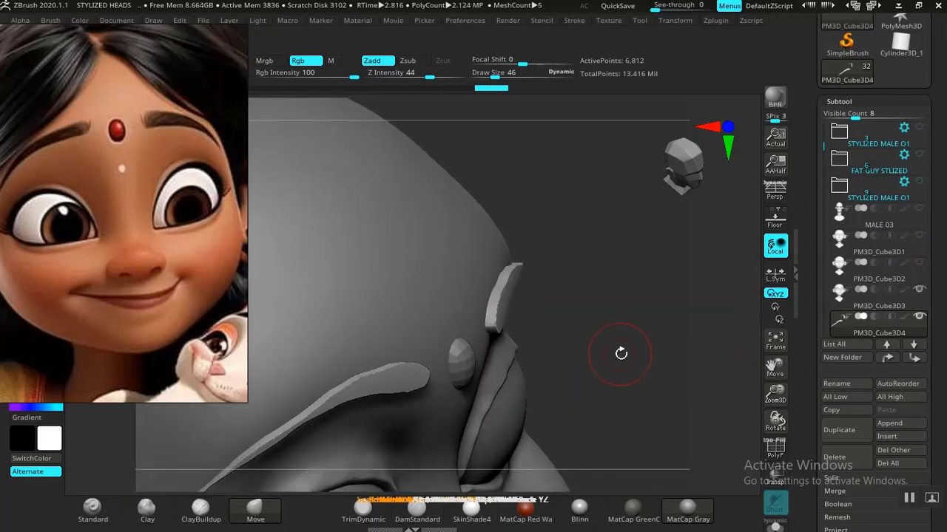
Undo the eyebrow thickening, try Panel Loops again at a thickness of 0.01843, and undo that as well.
key("ctrl+z")
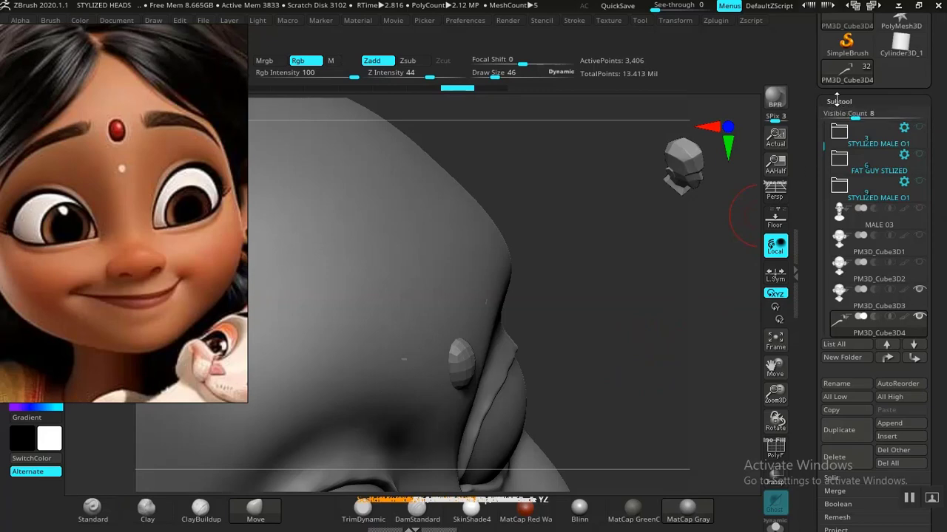
left_click(838, 101)
left_click(843, 119)
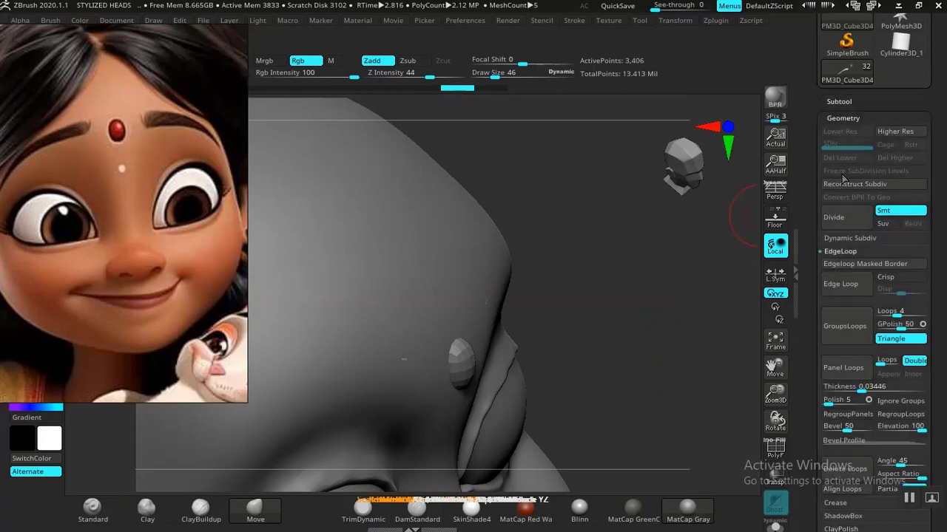
scroll(813, 344, "down", 2)
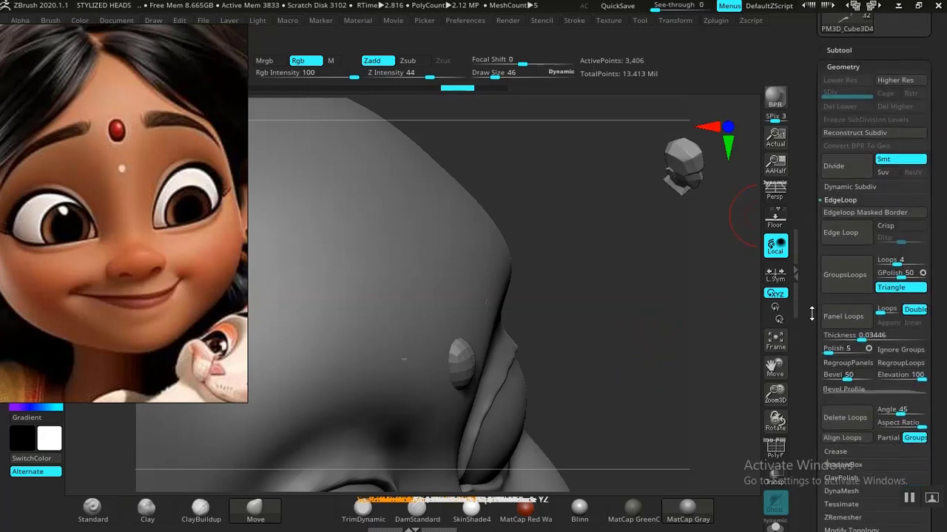
left_click(856, 338)
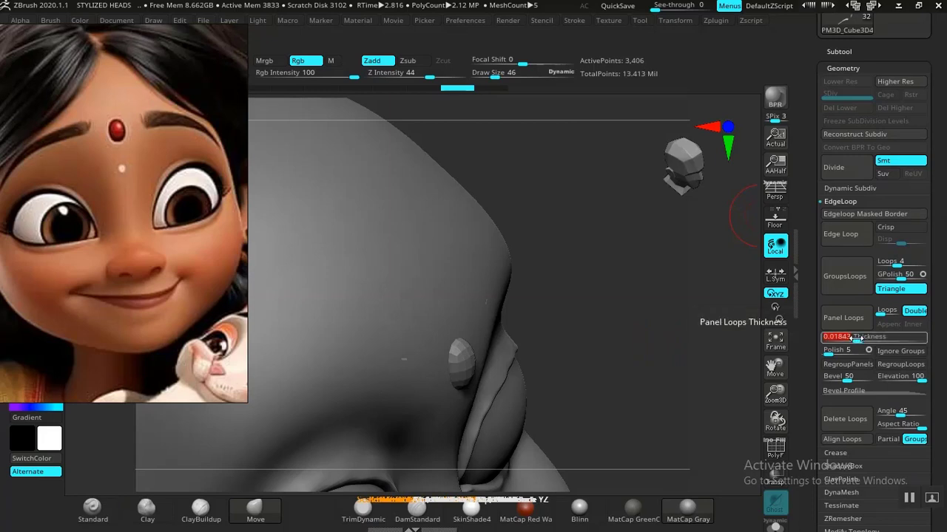
left_click(846, 322)
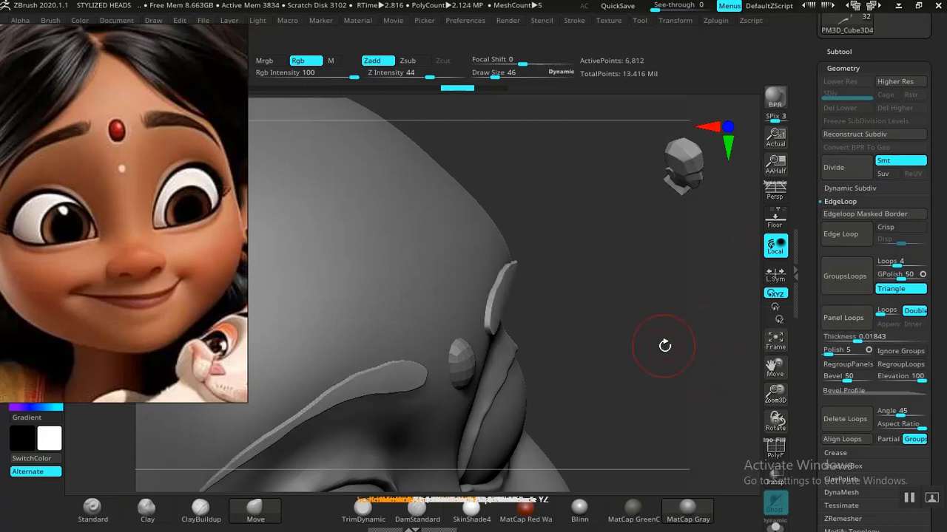
left_click_drag(664, 345, 679, 312)
key("ctrl+z")
Show only the eyebrow subtool in Solo mode and undo its edits back to the full head with masked eyebrows.
key("b")
key("m")
key("v")
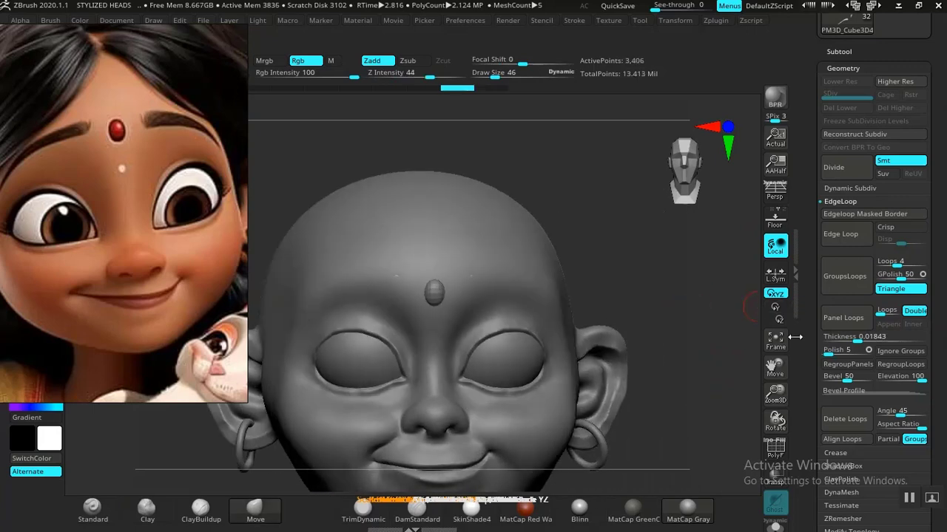
left_click(775, 524)
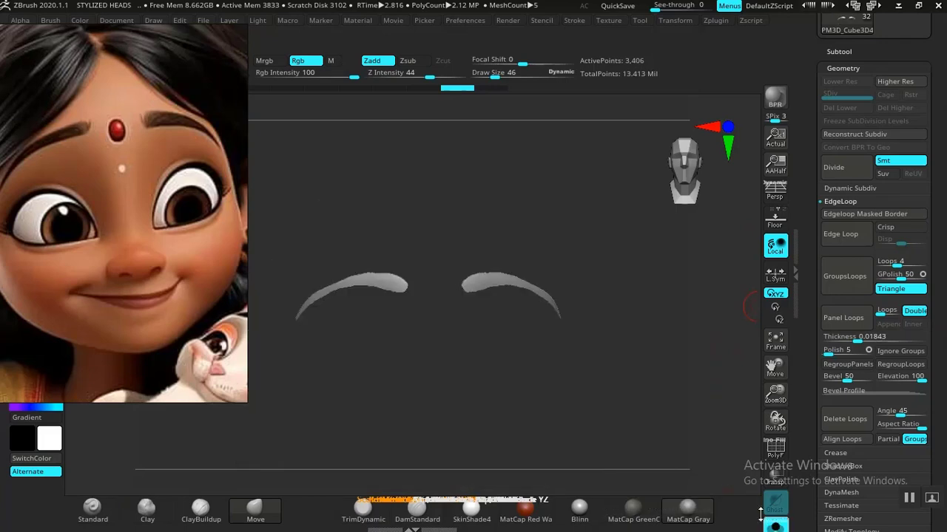
key("ctrl+z")
key("ctrl+z")
key("ctrl+z")
key("ctrl+z")
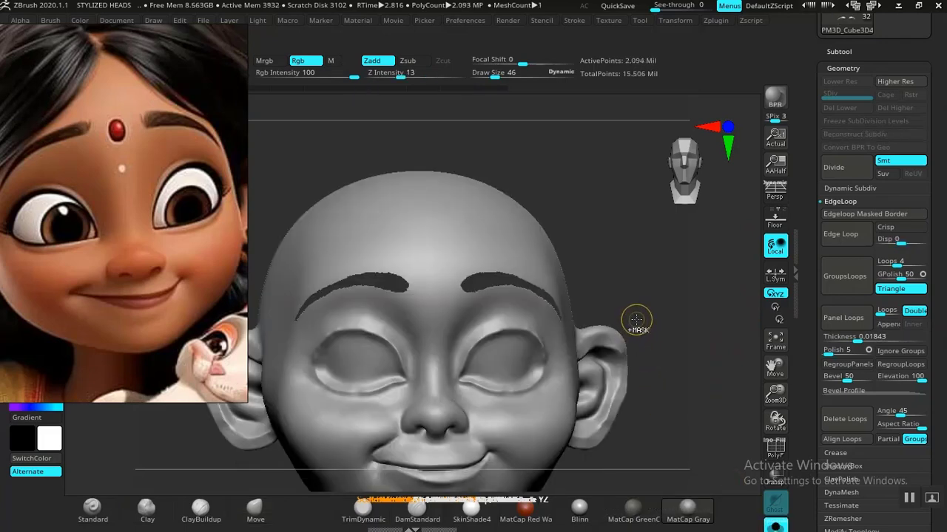
Turn the masked eyebrows on the duplicated head into their own polygroup, with the Move brush active, and show the polyframe.
key("b")
key("m")
key("v")
left_click_drag(650, 302, 655, 333)
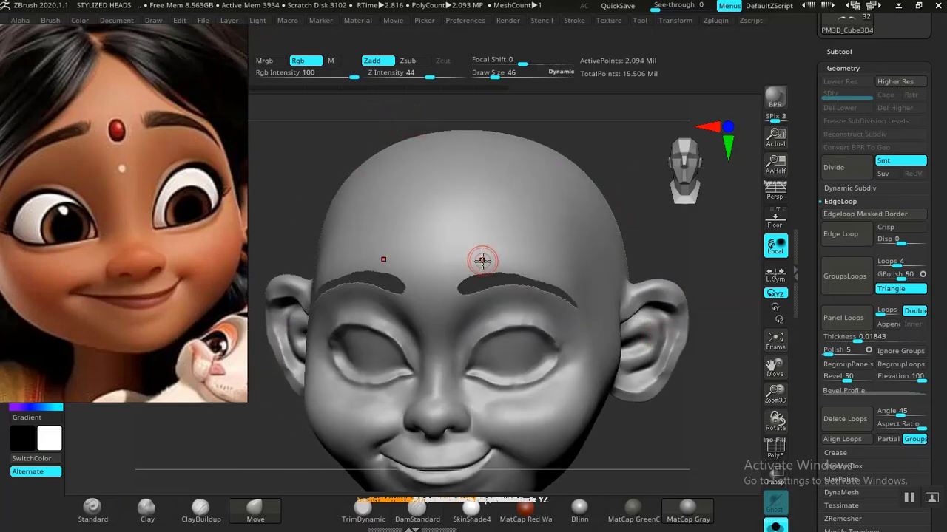
key("ctrl+shift")
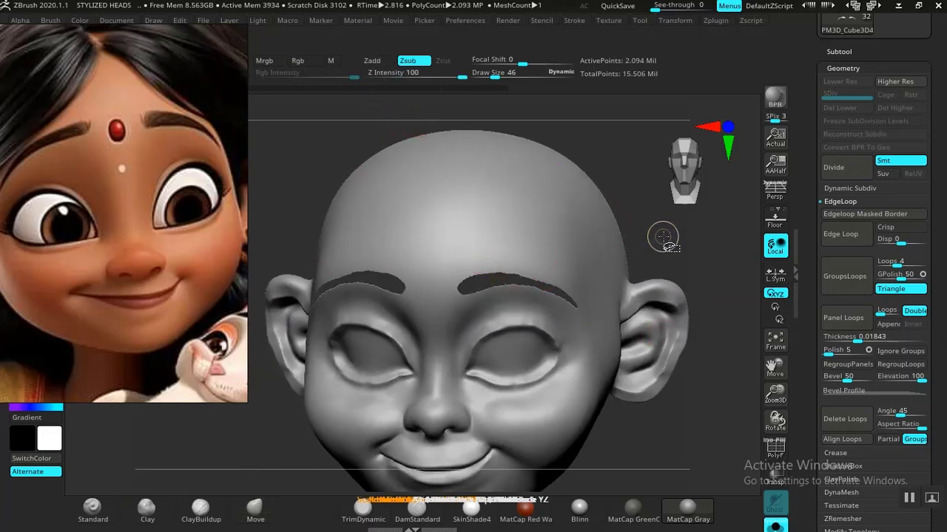
left_click(632, 253, "ctrl+shift")
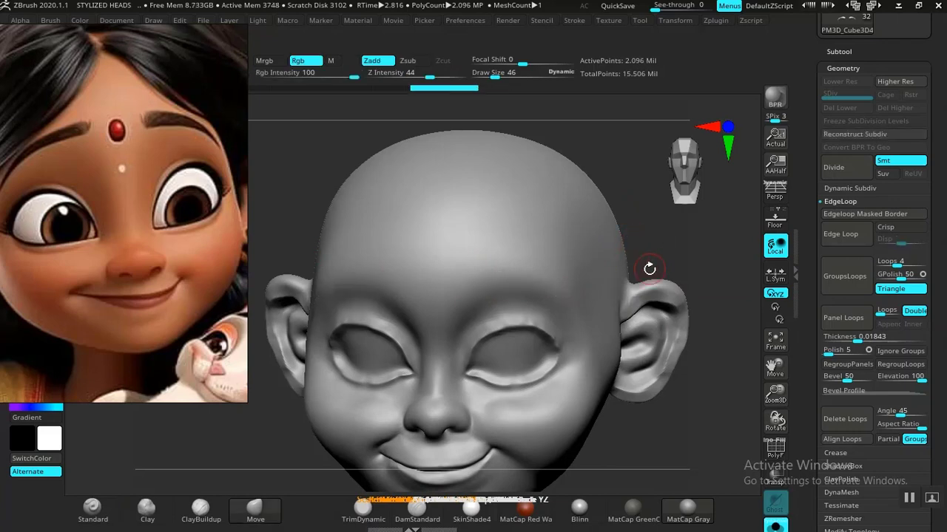
key("shift+f")
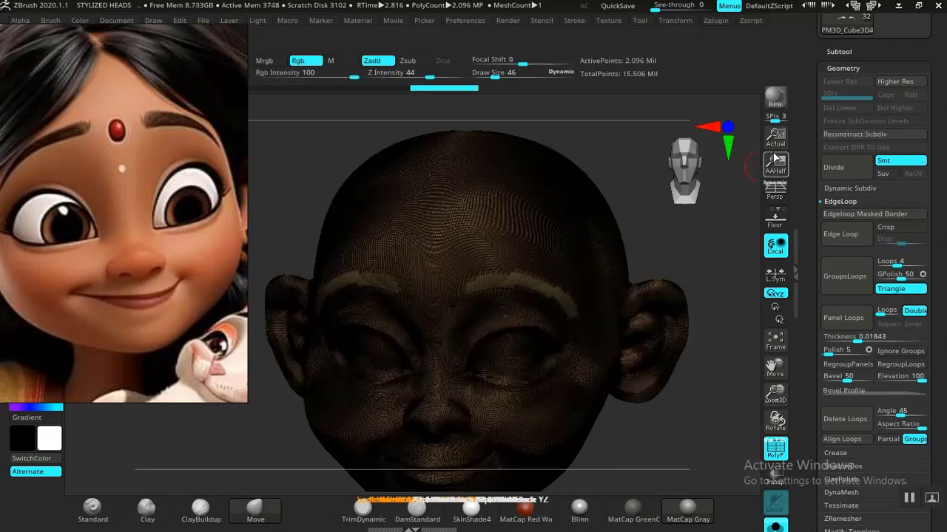
Open the subtool list and isolate the eyebrow polygroup, hiding the rest of the duplicated head.
left_click(838, 51)
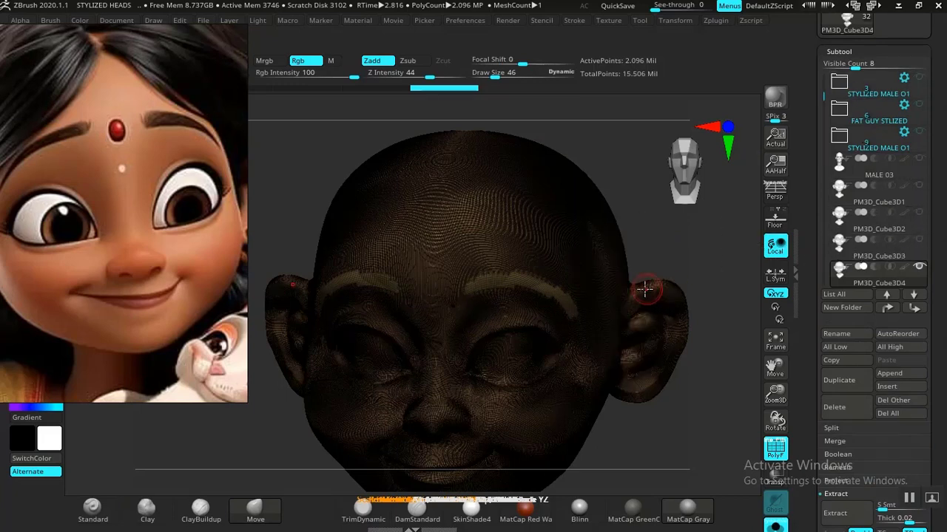
right_click_drag(640, 285, 638, 281, "ctrl")
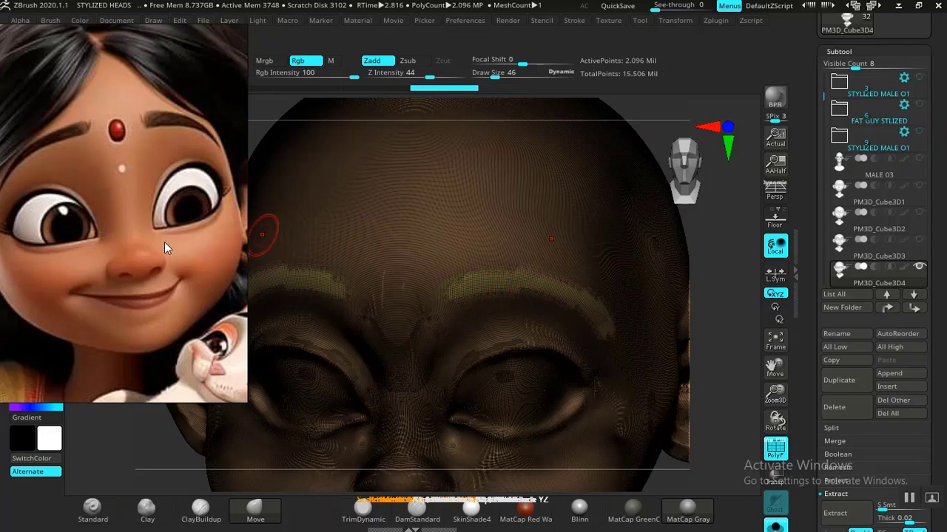
left_click(500, 282, "ctrl+shift")
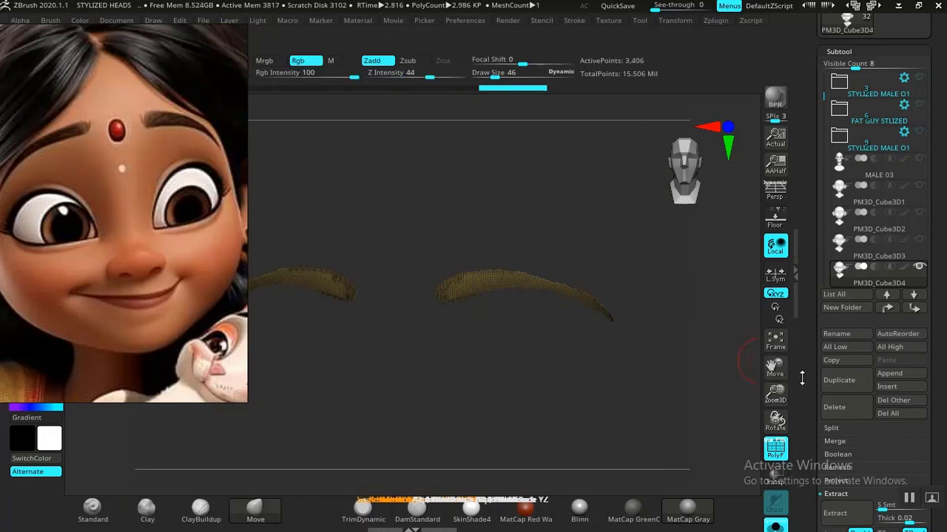
Turn off the polyframe display and delete the hidden part of the duplicated head, keeping only the eyebrow geometry.
scroll(802, 378, "down", 5)
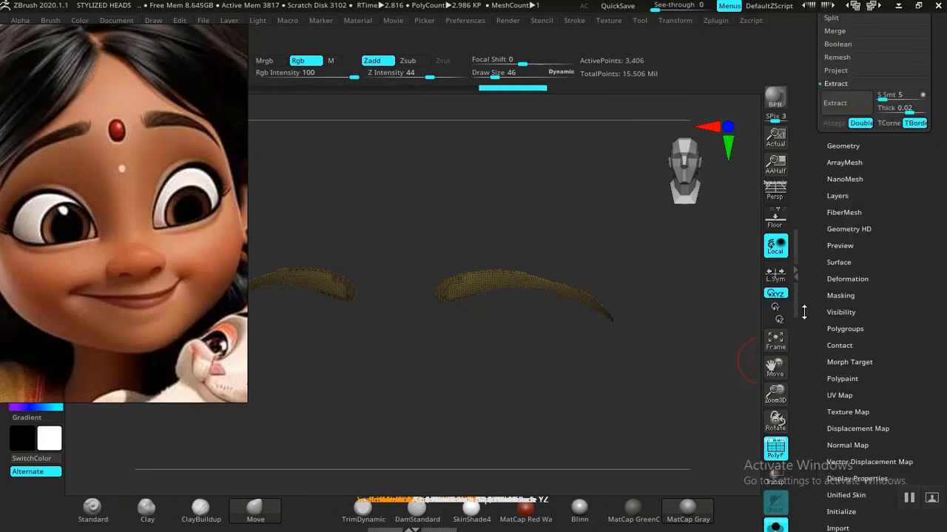
key("shift+f")
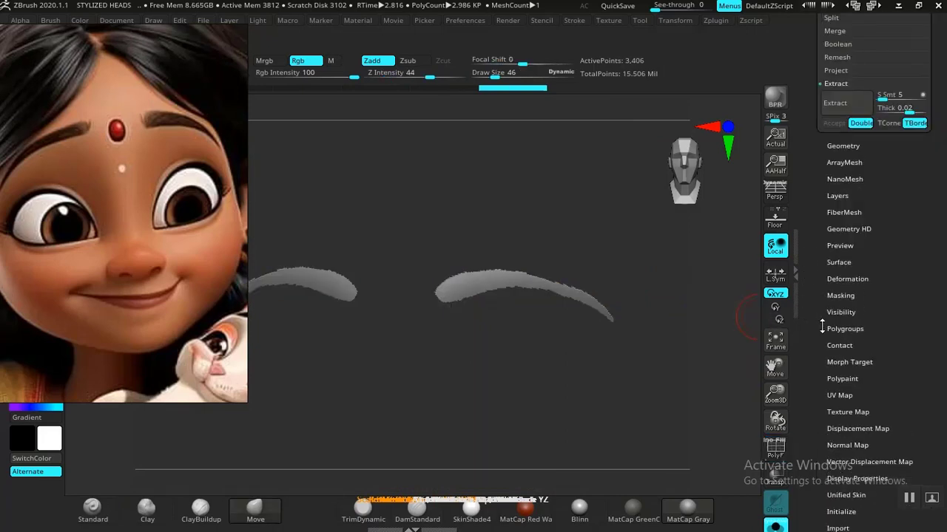
left_click(825, 324)
left_click_drag(820, 247, 815, 364)
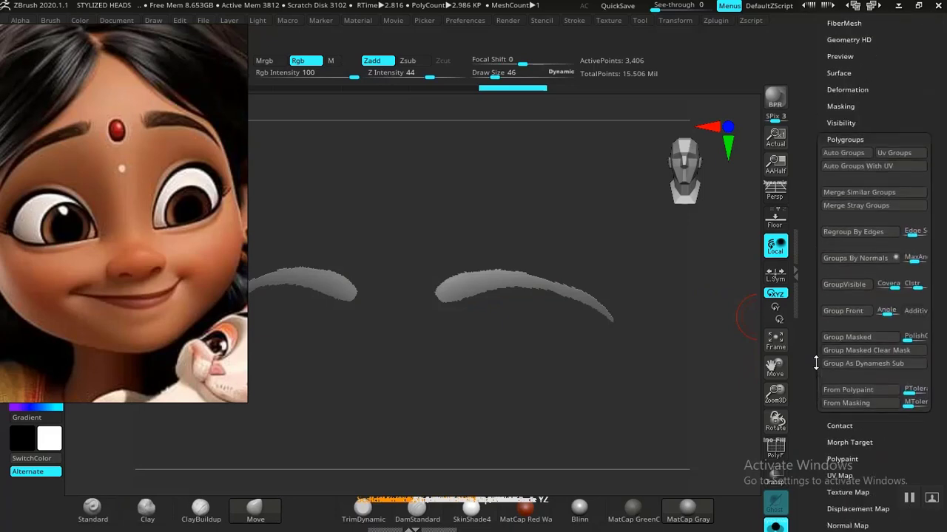
scroll(815, 363, "up", 4)
left_click(838, 191)
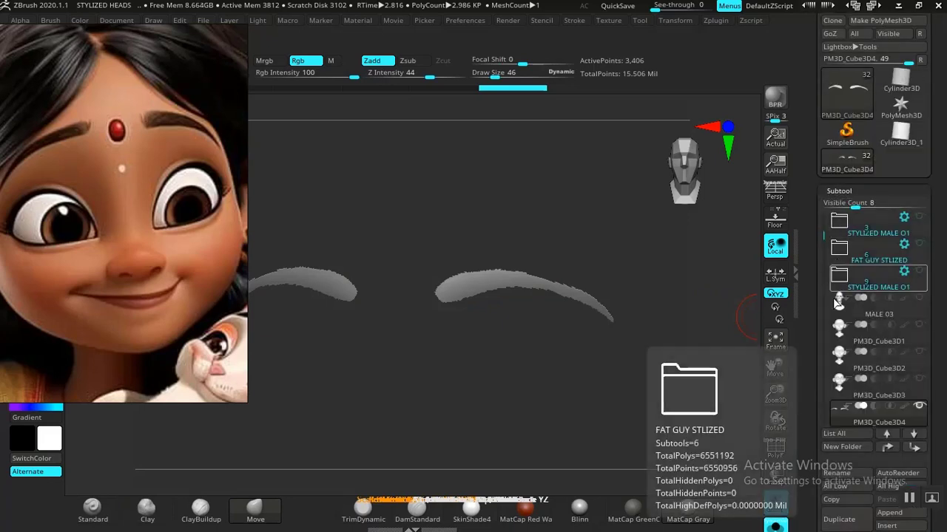
left_click(840, 191)
left_click(843, 210)
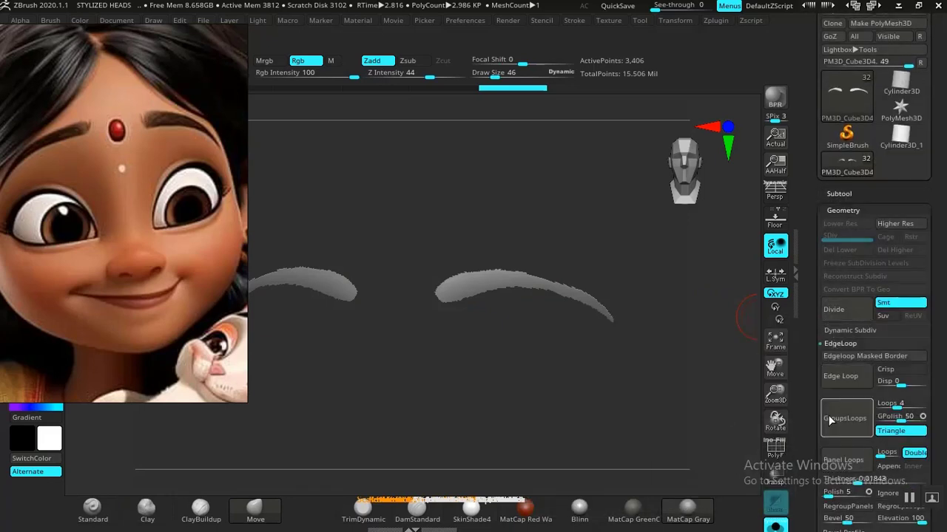
scroll(827, 385, "down", 5)
left_click(851, 386)
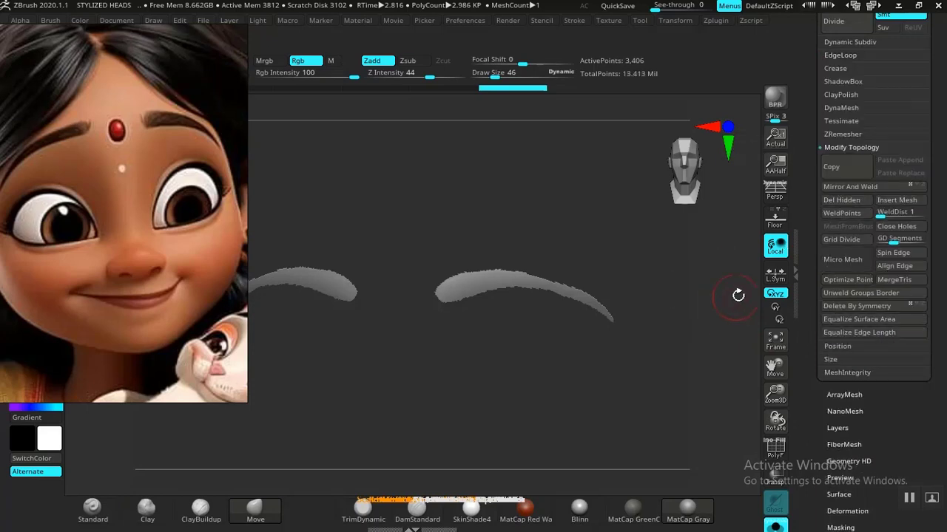
Try Polish Crisp Edges on the eyebrow mesh, undo it, and smooth the brow outlines slightly with Polish By Groups instead.
scroll(817, 341, "down", 4)
left_click(834, 328)
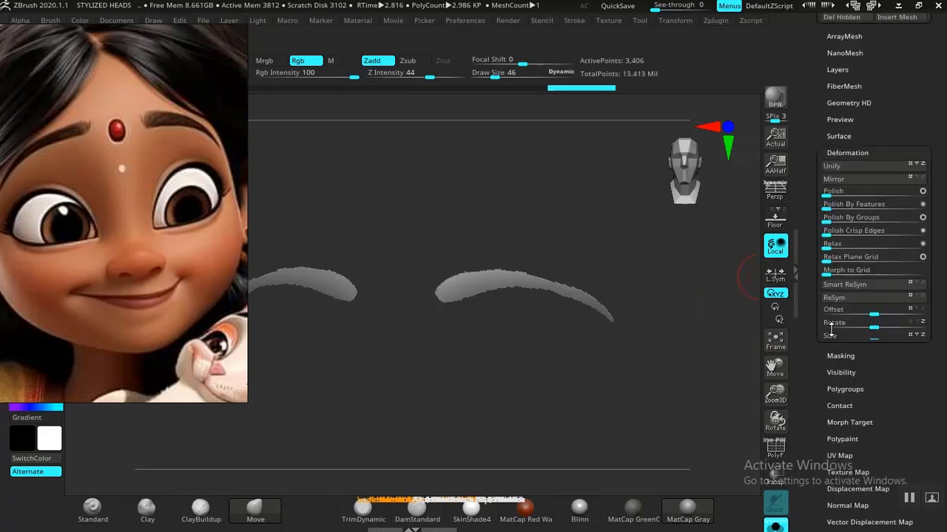
scroll(805, 414, "up", 3)
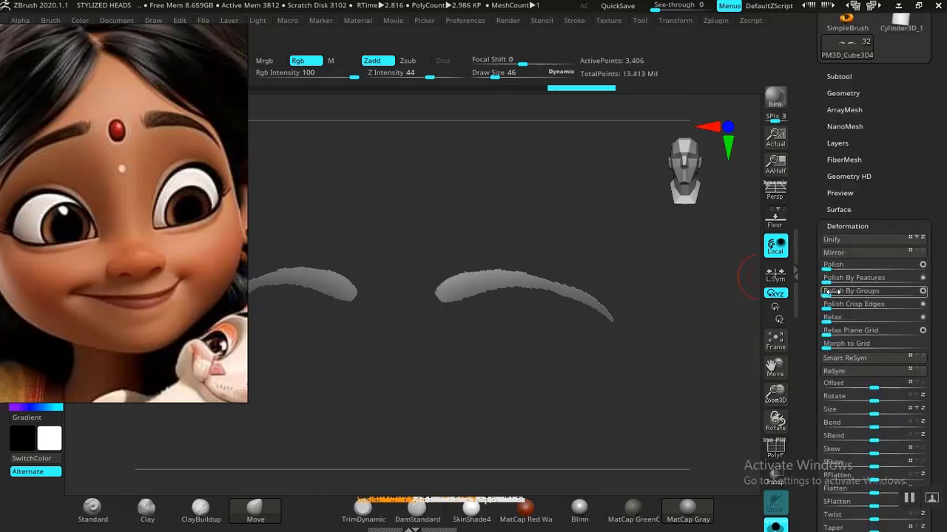
left_click_drag(829, 308, 836, 309)
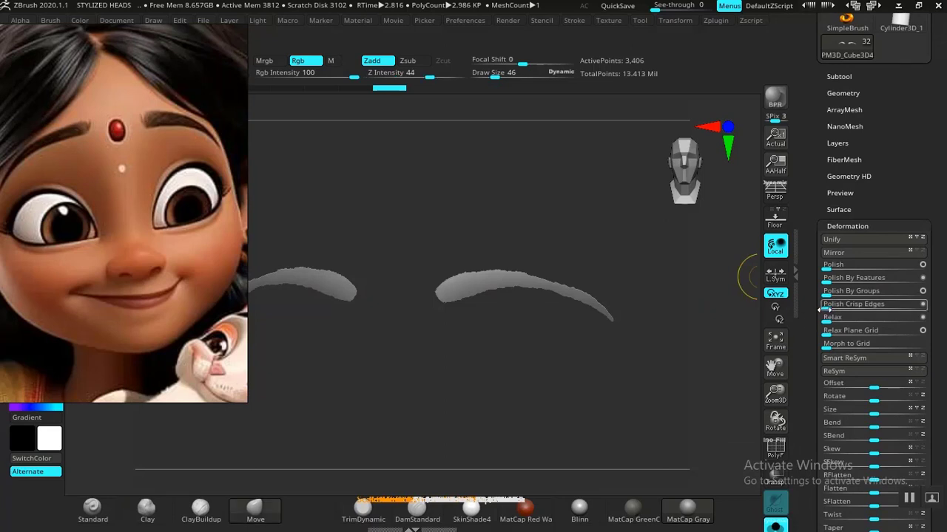
key("ctrl+z")
key("ctrl+z")
left_click_drag(826, 295, 826, 295)
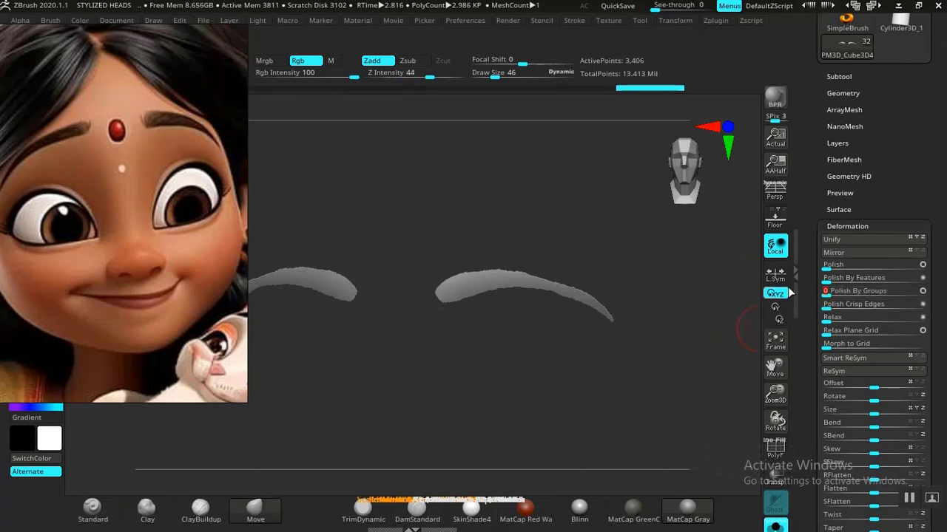
Give the flat eyebrows volume with Panel Loops at a thickness of 0.01843.
left_click_drag(848, 95, 846, 109)
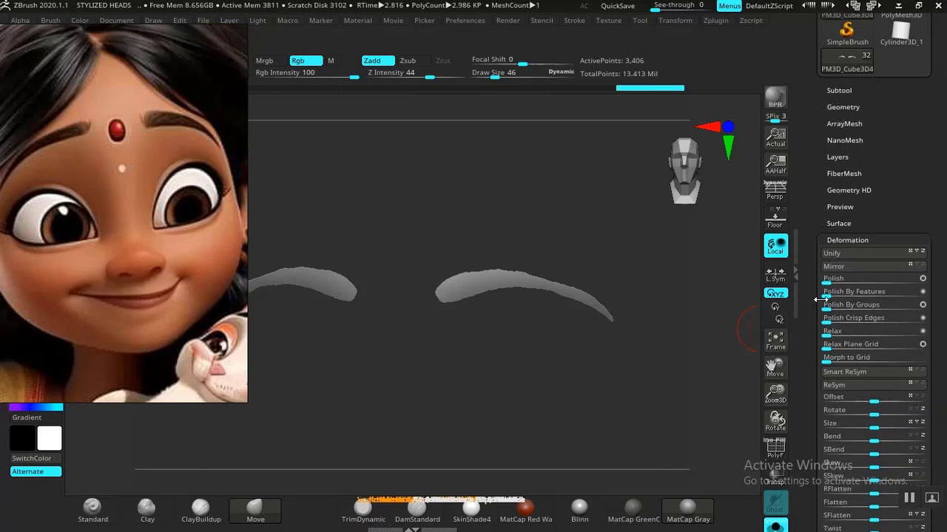
left_click_drag(806, 373, 810, 239)
left_click(843, 79)
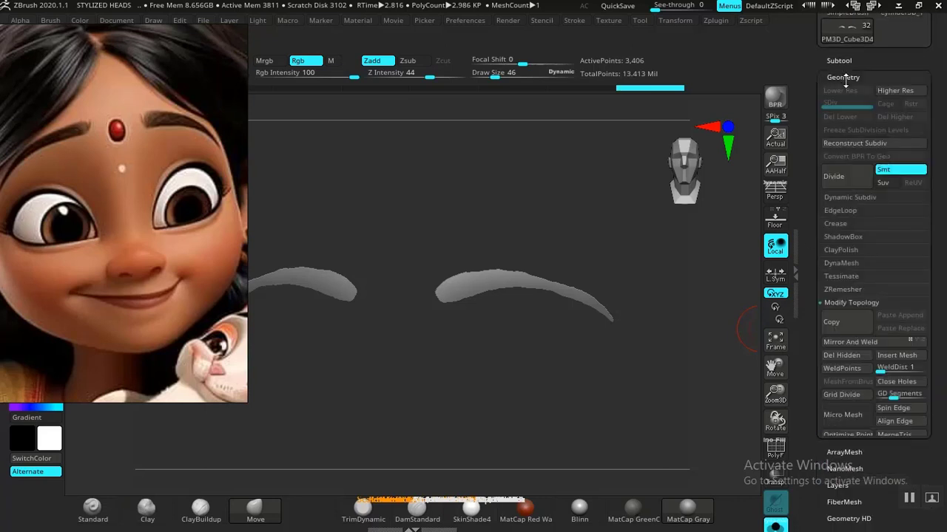
left_click(844, 213)
left_click(838, 337)
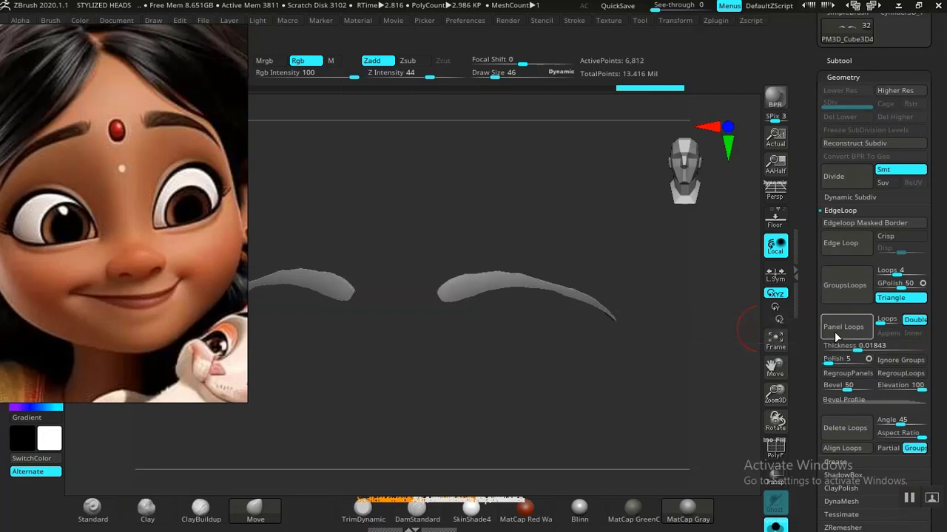
Leave Solo mode and make the girl's head subtool visible together with the thickened eyebrows.
left_click_drag(626, 376, 706, 400)
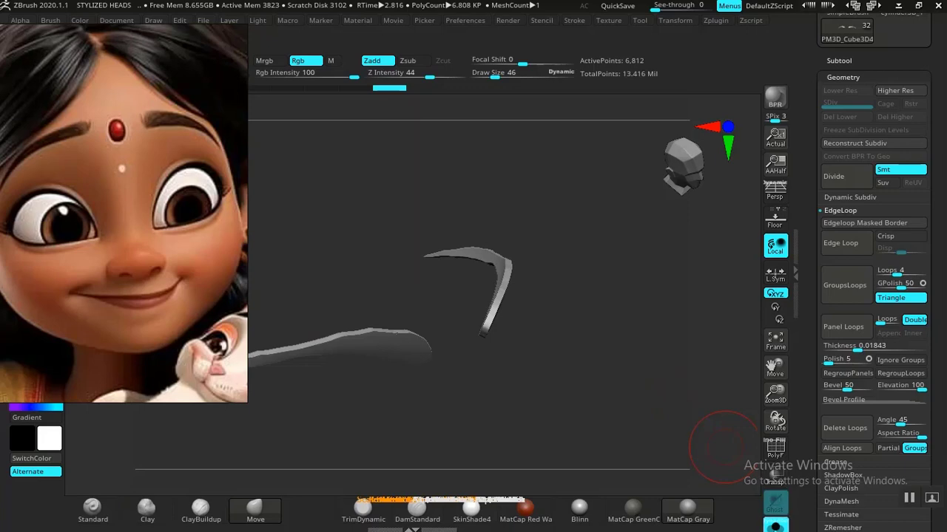
left_click(775, 525)
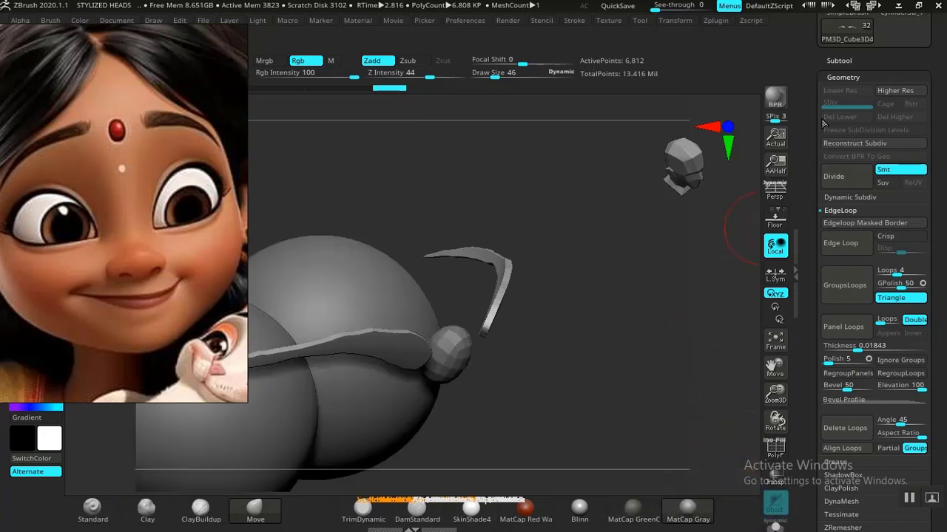
left_click(846, 64)
left_click(916, 251)
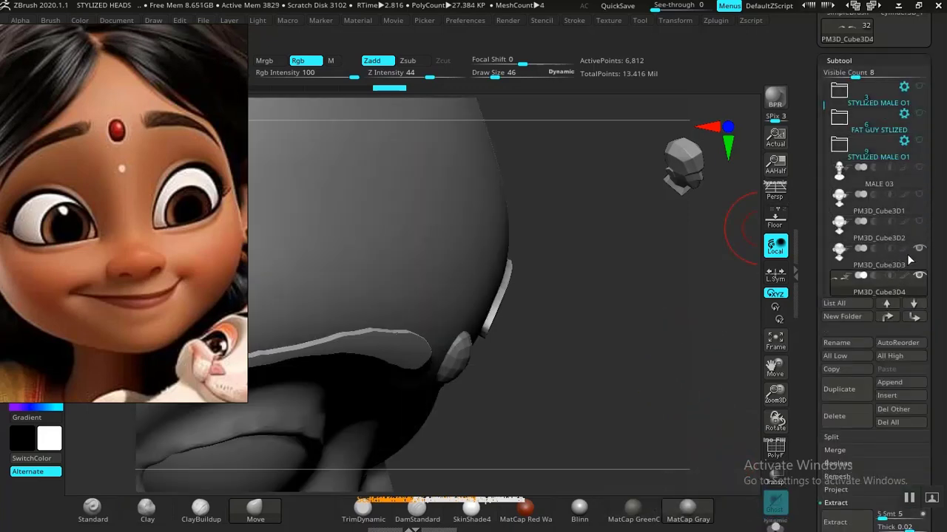
left_click_drag(638, 360, 604, 340)
left_click_drag(651, 294, 740, 302)
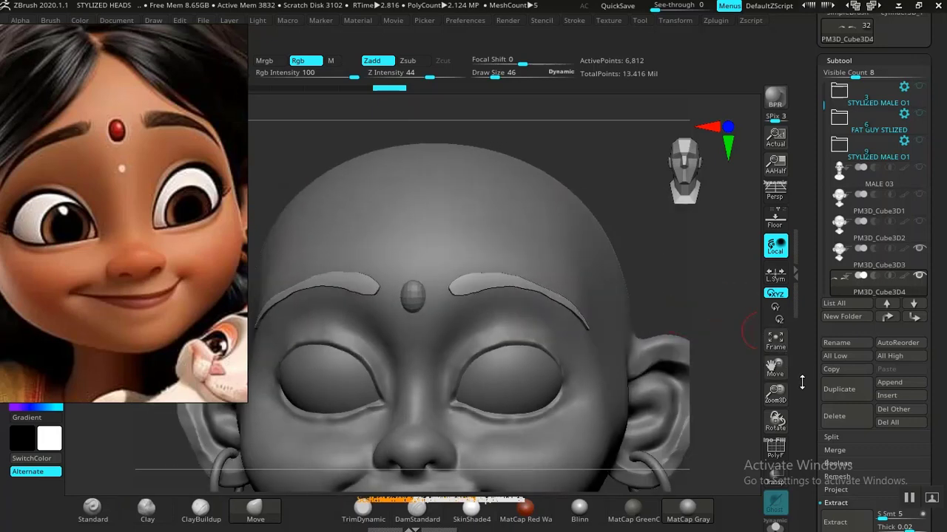
Inflate the eyebrow mesh slightly with the Inflate deformation.
scroll(802, 382, "down", 10)
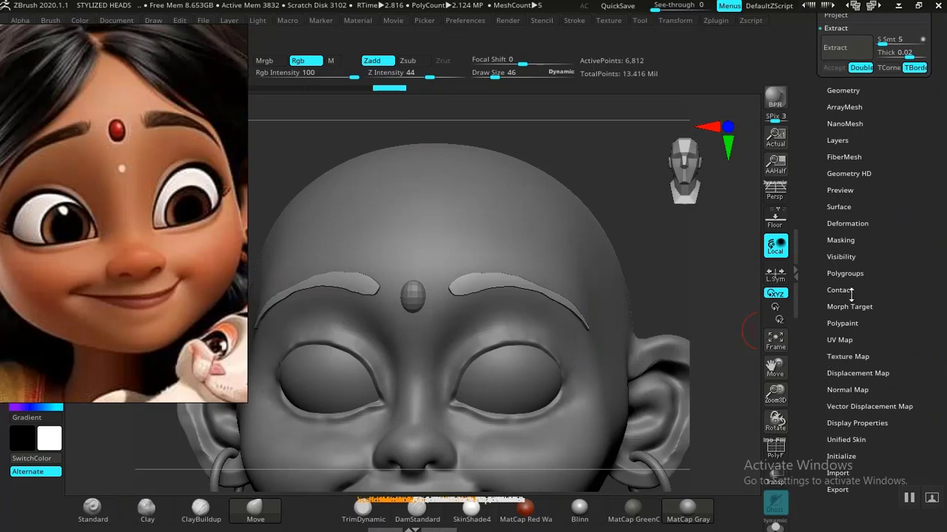
left_click(847, 223)
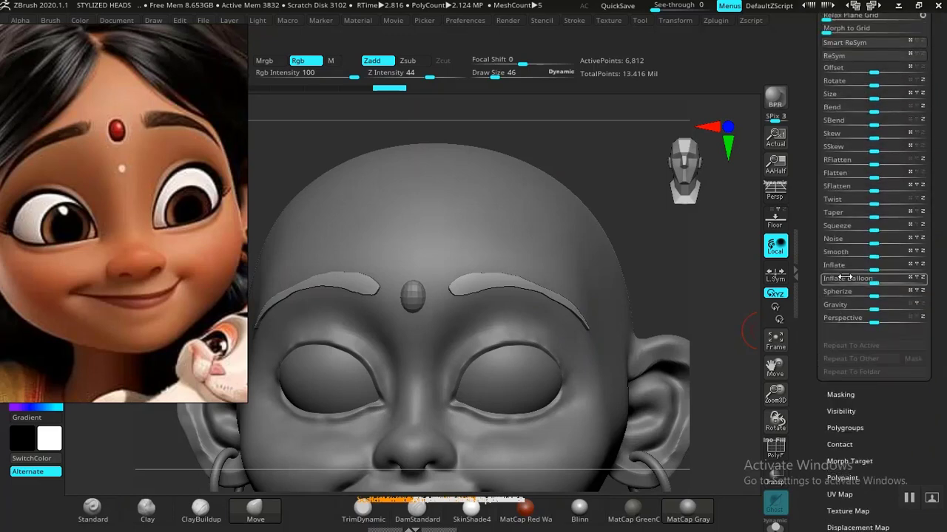
left_click_drag(874, 270, 880, 270)
left_click_drag(693, 275, 719, 286, "alt")
Smooth the inflated eyebrows with a Polish deformation of 3 and undo the last stray change.
left_click_drag(810, 206, 820, 235)
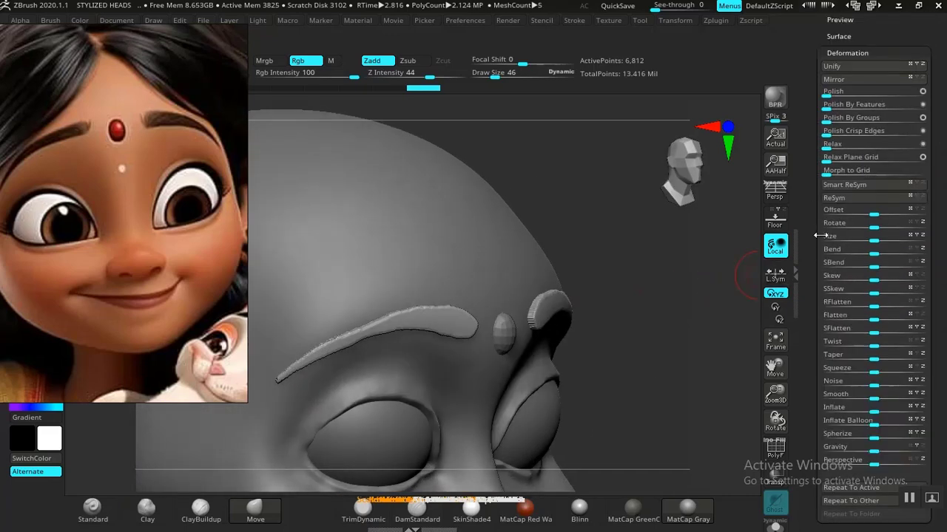
left_click(828, 92)
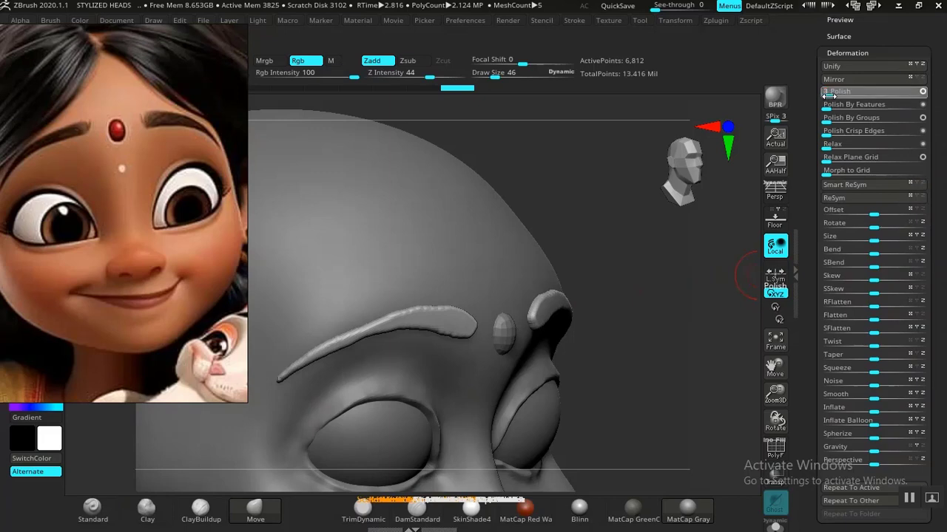
mouse_move(689, 274)
left_mouse_down()
mouse_move(661, 274)
mouse_move(681, 281)
mouse_move(670, 257)
mouse_move(673, 300)
left_mouse_up()
key("ctrl+z")
mouse_move(658, 259)
left_mouse_down("alt")
mouse_move(679, 318)
mouse_move(668, 296)
mouse_move(626, 267)
mouse_move(638, 291)
mouse_move(672, 274)
mouse_move(737, 283)
mouse_move(688, 328)
mouse_move(685, 352)
left_mouse_up("alt")
Shift the eyebrows slightly back toward the forehead along the depth axis with the gizmo, and return to Draw mode.
key("w")
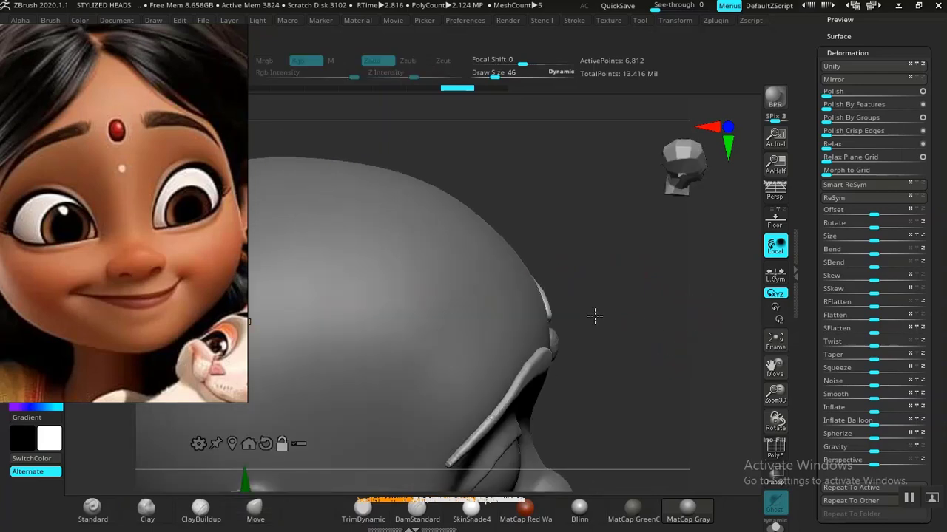
left_click_drag(649, 301, 693, 203, "alt")
left_click_drag(365, 471, 362, 471)
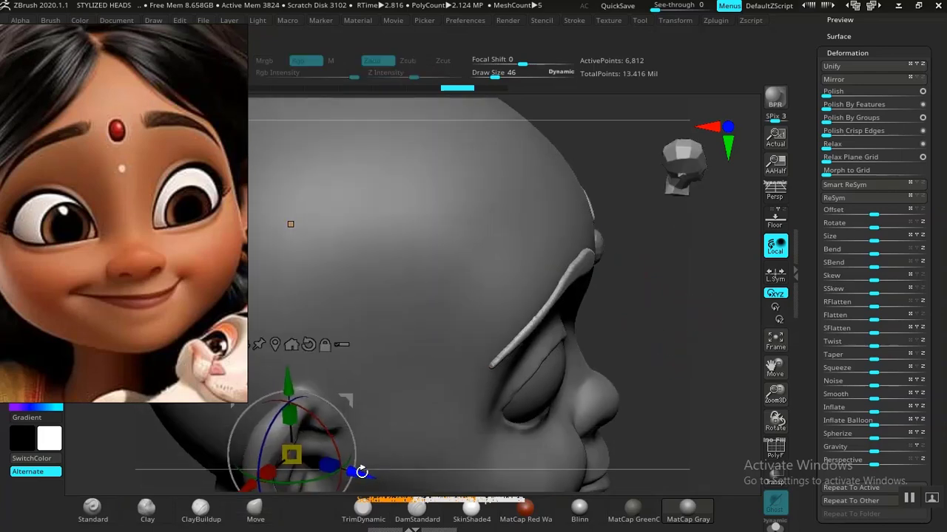
left_click_drag(639, 312, 601, 304)
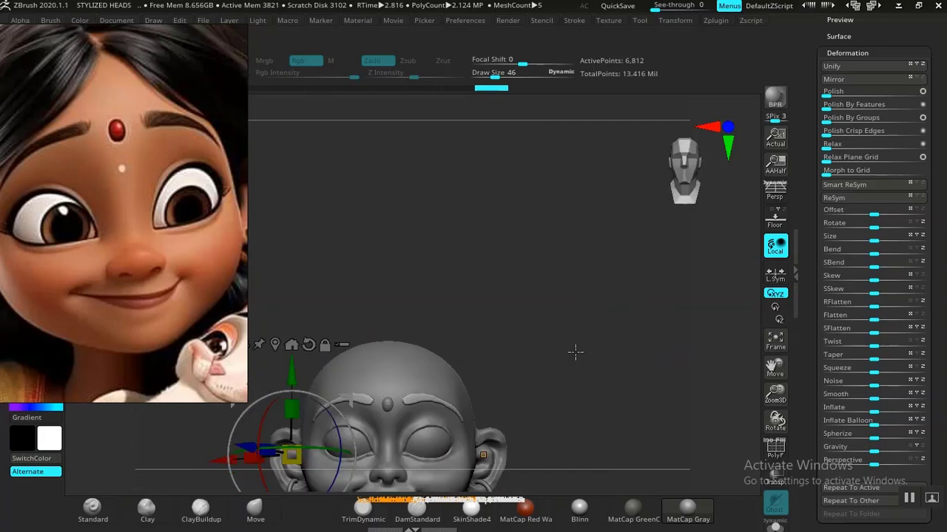
mouse_move(575, 353)
left_mouse_down("alt")
mouse_move(587, 259)
mouse_move(663, 268)
mouse_move(598, 242)
mouse_move(597, 269)
mouse_move(573, 289)
mouse_move(636, 275)
mouse_move(688, 277)
left_mouse_up("alt")
key("q")
Place the reference image on the opposite side of the head and adjust the eyebrows with the Move brush at draw size 146.
left_click_drag(88, 300, 746, 261)
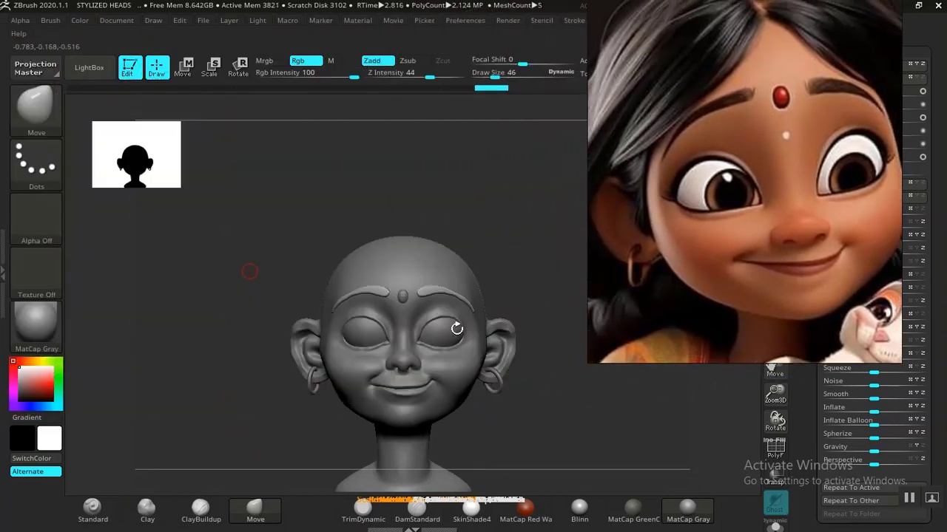
left_click_drag(525, 290, 543, 339)
left_click_drag(535, 246, 504, 298)
mouse_move(544, 262)
left_mouse_down("alt")
mouse_move(512, 257)
mouse_move(539, 272)
left_mouse_up("alt")
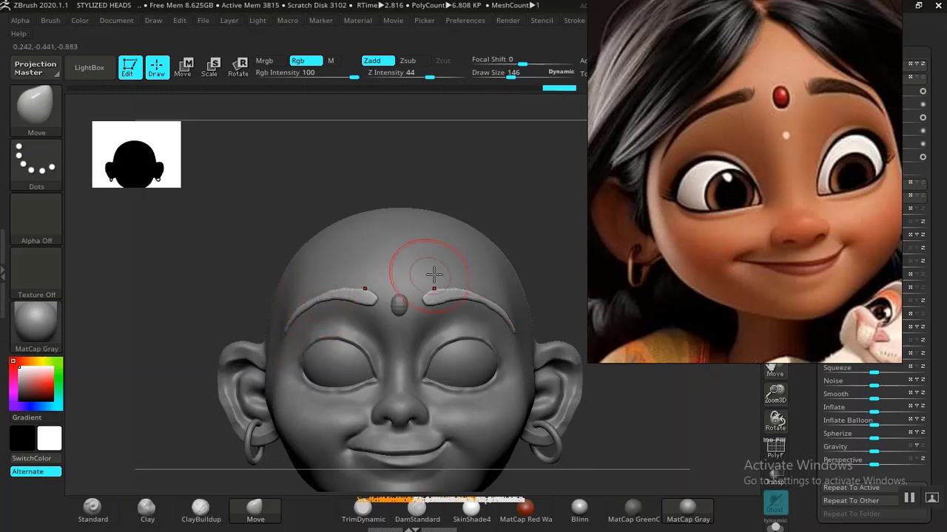
left_click_drag(534, 249, 518, 275, "alt")
Bring the reference picture of the girl holding the cat into view and compare the head with it from several angles.
middle_click_drag(695, 222, 754, 178)
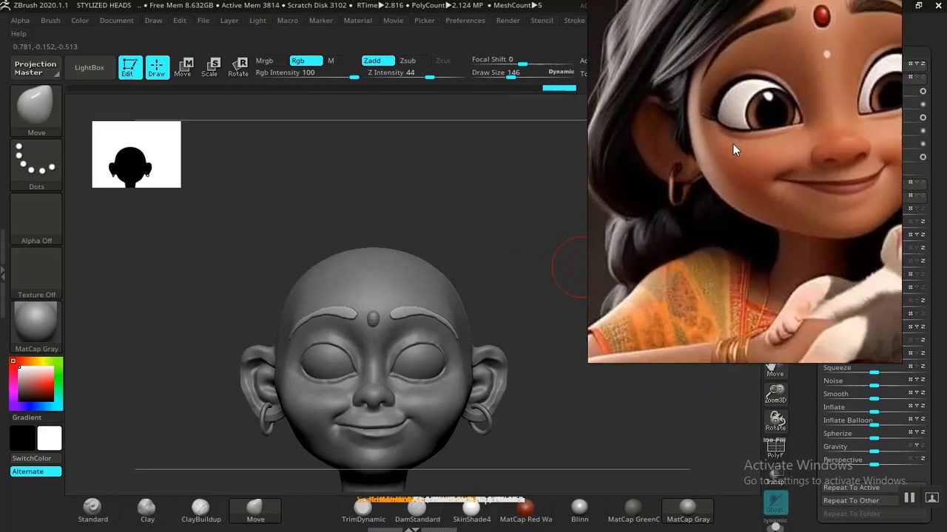
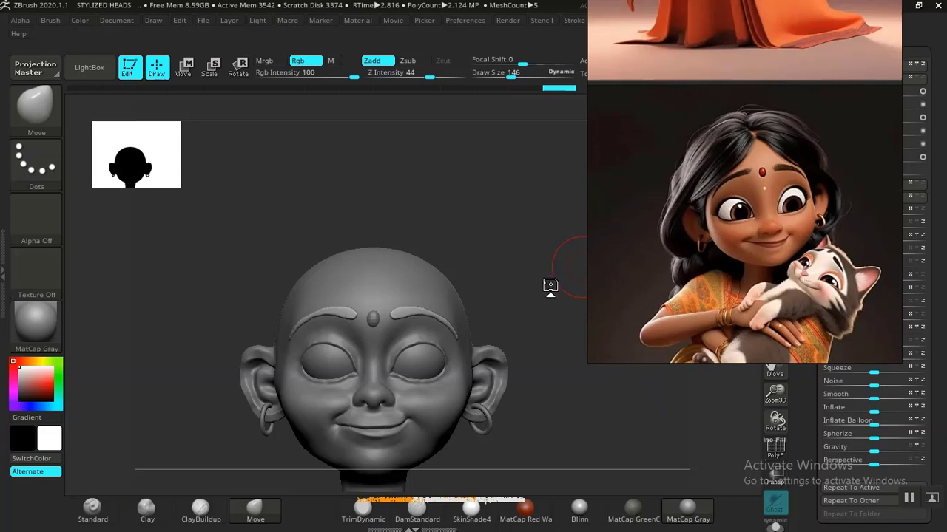
mouse_move(528, 286)
left_mouse_down()
mouse_move(543, 313)
mouse_move(533, 276)
mouse_move(547, 276)
mouse_move(526, 269)
mouse_move(530, 243)
mouse_move(531, 255)
mouse_move(505, 249)
mouse_move(507, 298)
mouse_move(541, 297)
mouse_move(516, 311)
left_mouse_up()
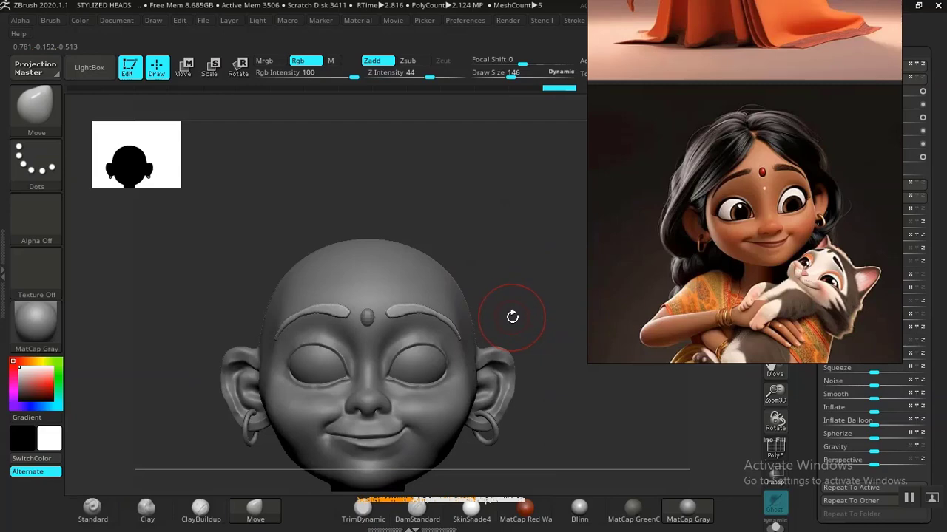
left_click_drag(519, 292, 552, 318, "alt")
mouse_move(563, 282)
left_mouse_down()
mouse_move(556, 264)
mouse_move(579, 255)
mouse_move(551, 264)
mouse_move(537, 286)
mouse_move(547, 295)
mouse_move(555, 281)
mouse_move(537, 284)
left_mouse_up()
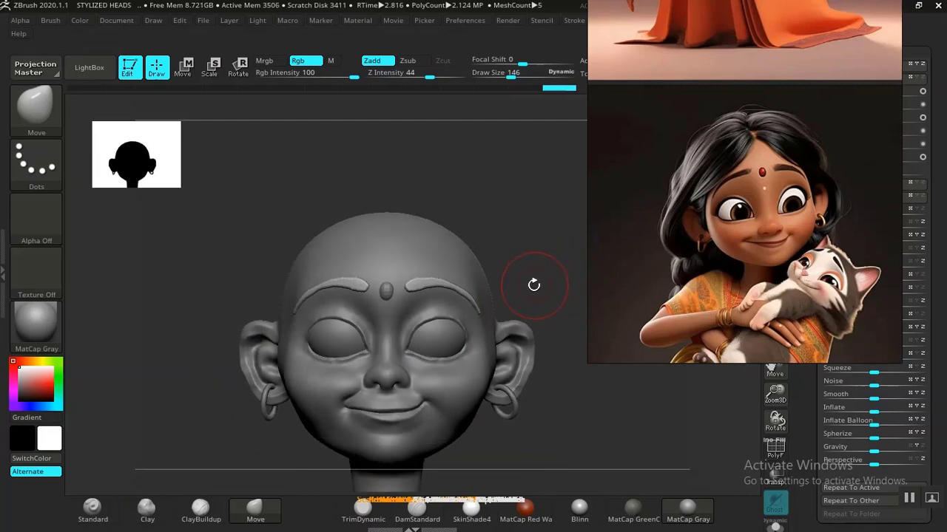
Append a Sphere3D subtool as the base for the hair and move the reference image clear of the head.
right_click_drag(763, 254, 622, 211)
left_click_drag(816, 121, 808, 234)
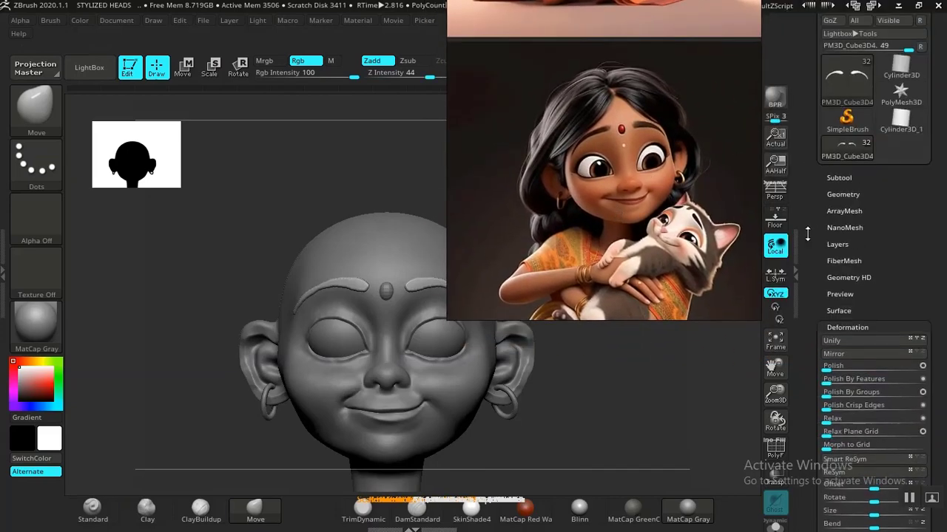
mouse_move(810, 318)
left_mouse_down()
mouse_move(811, 338)
mouse_move(811, 326)
left_mouse_up()
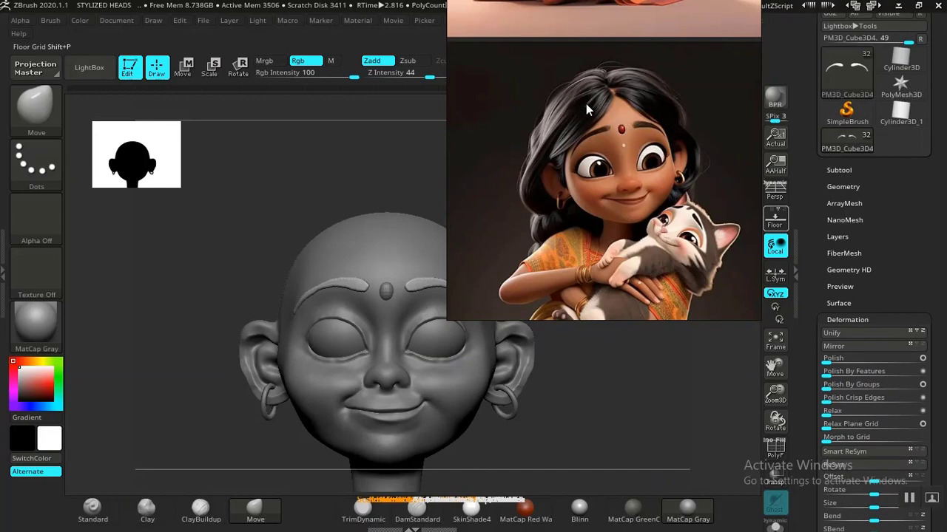
left_click(839, 170)
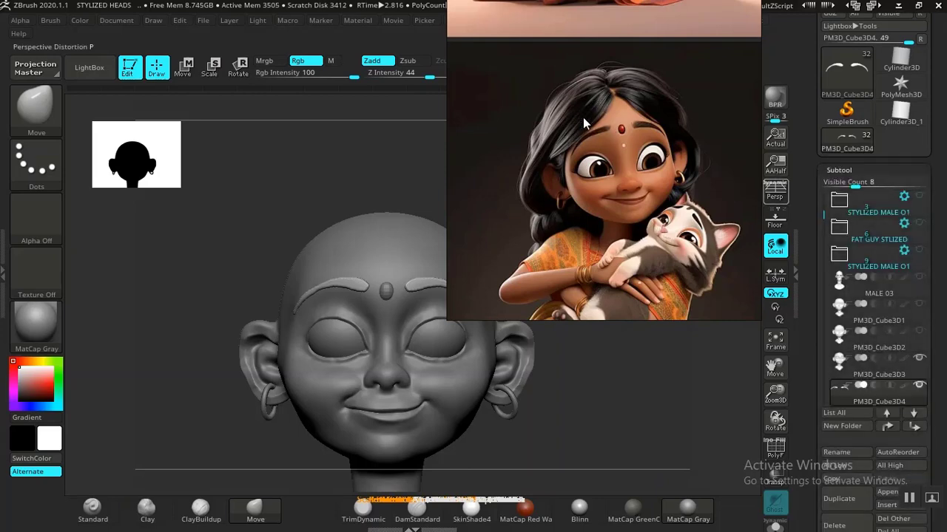
left_click_drag(816, 438, 816, 291)
left_click_drag(805, 367, 806, 350)
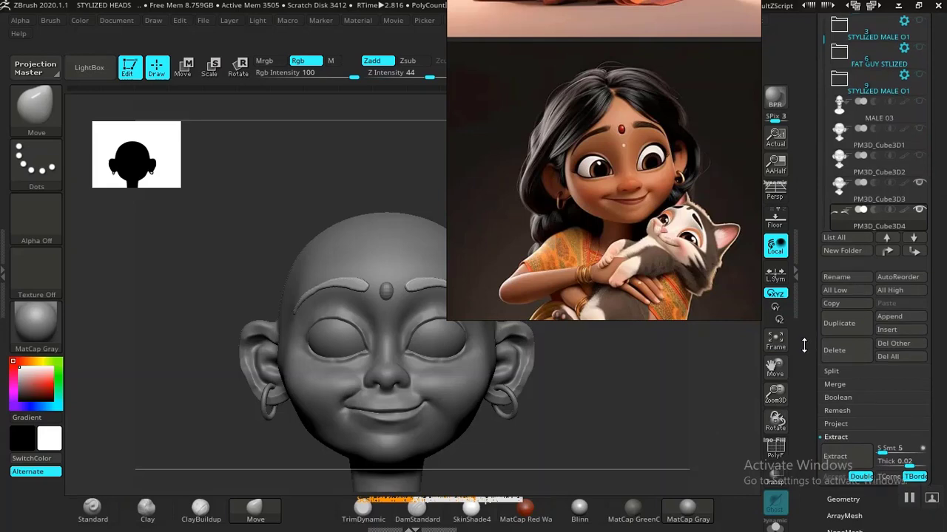
left_click(901, 320)
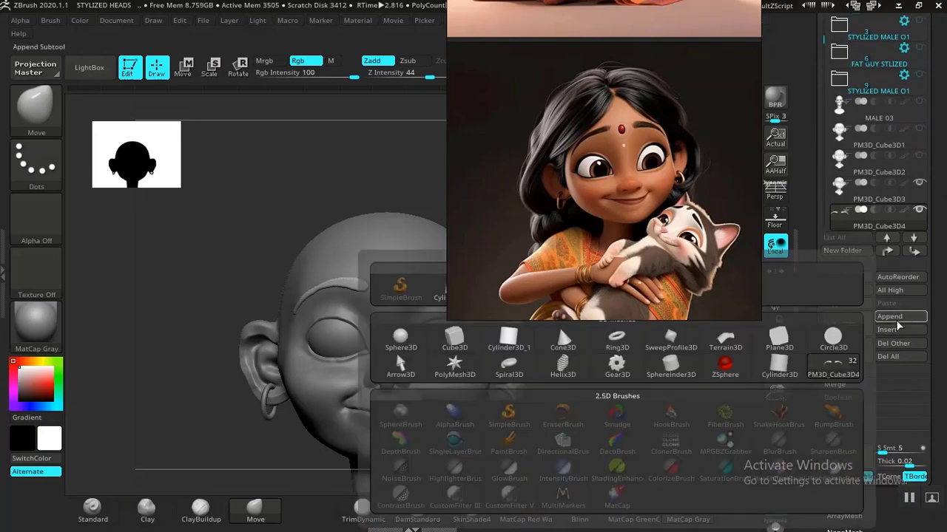
left_click(887, 320)
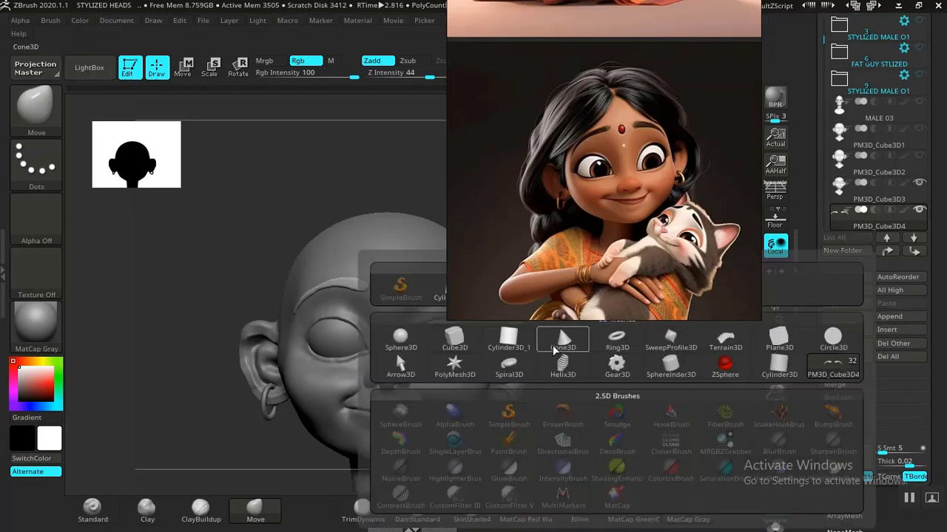
right_click_drag(620, 240, 847, 232)
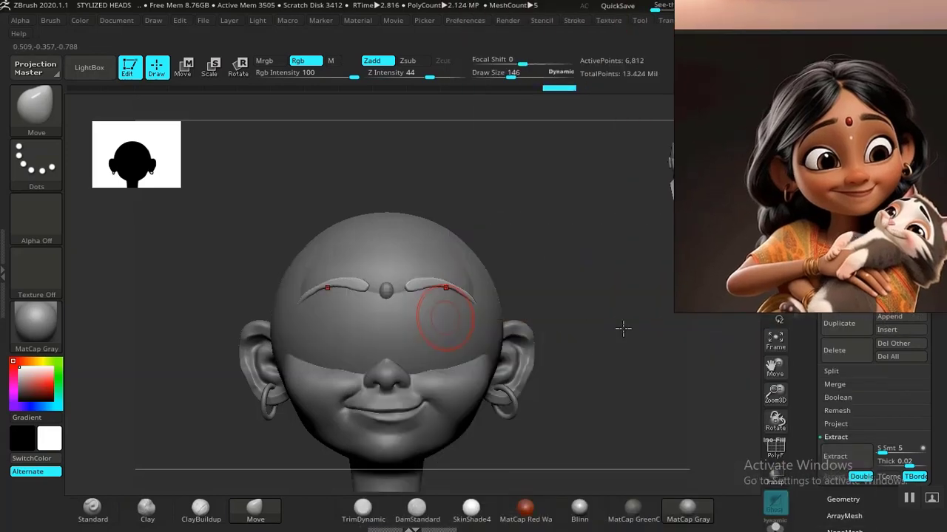
left_click_drag(582, 351, 556, 350)
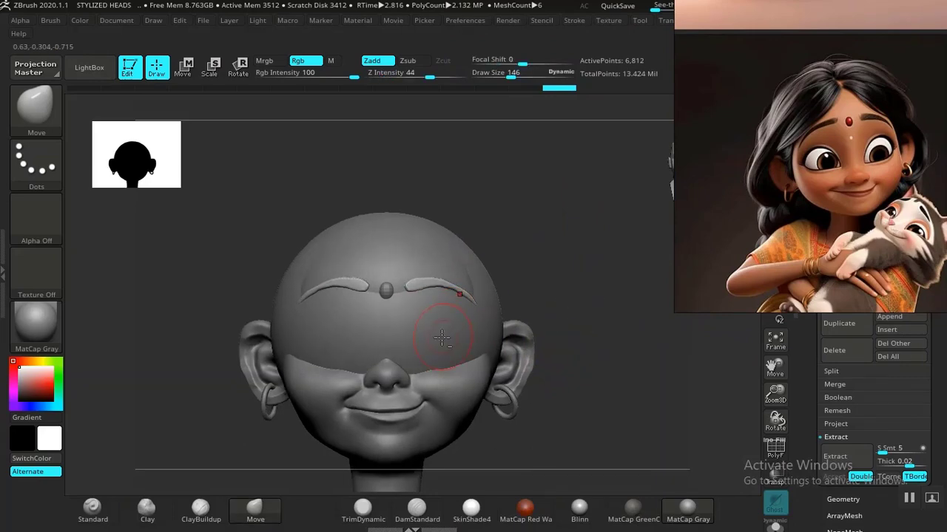
Select the appended sphere, raise it to the top of the head and flatten it vertically with the gizmo.
left_click(455, 318, "alt")
key("w")
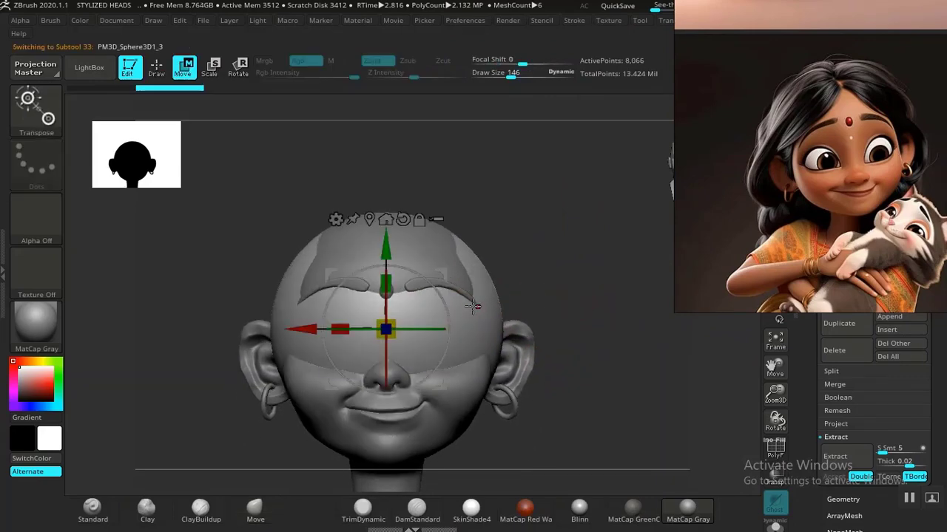
left_click_drag(386, 259, 389, 144)
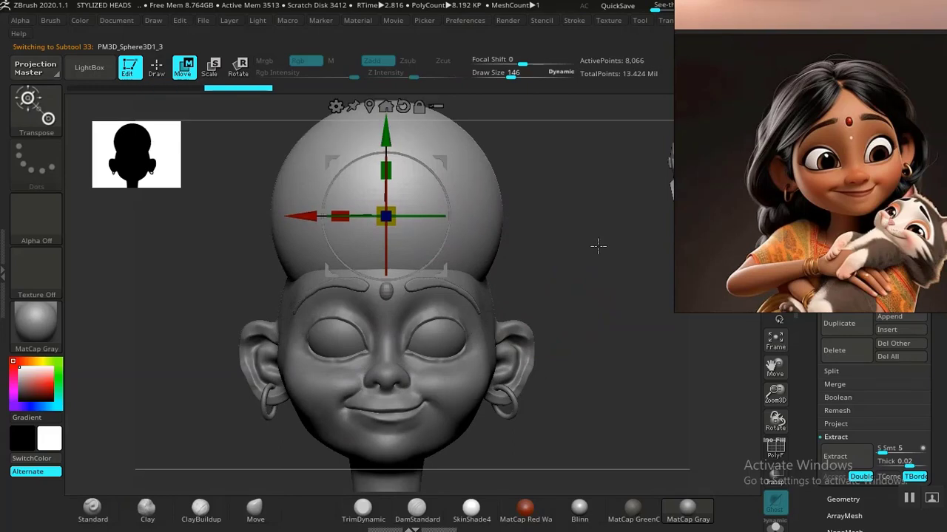
left_click_drag(598, 245, 622, 307, "alt")
left_click_drag(409, 233, 414, 299)
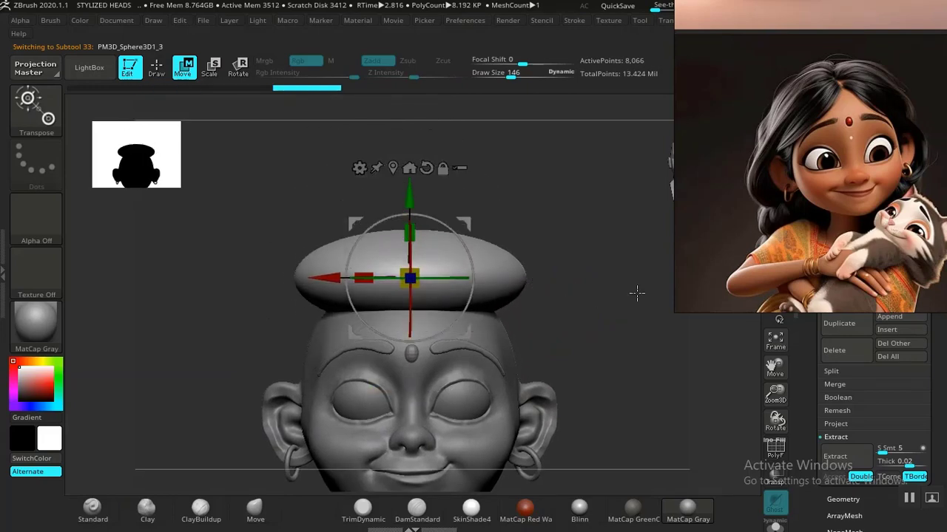
Narrow the flattened sphere along the depth axis and shift it sideways toward the character's right side of the head.
left_click_drag(577, 294, 619, 362)
left_click_drag(451, 307, 422, 306)
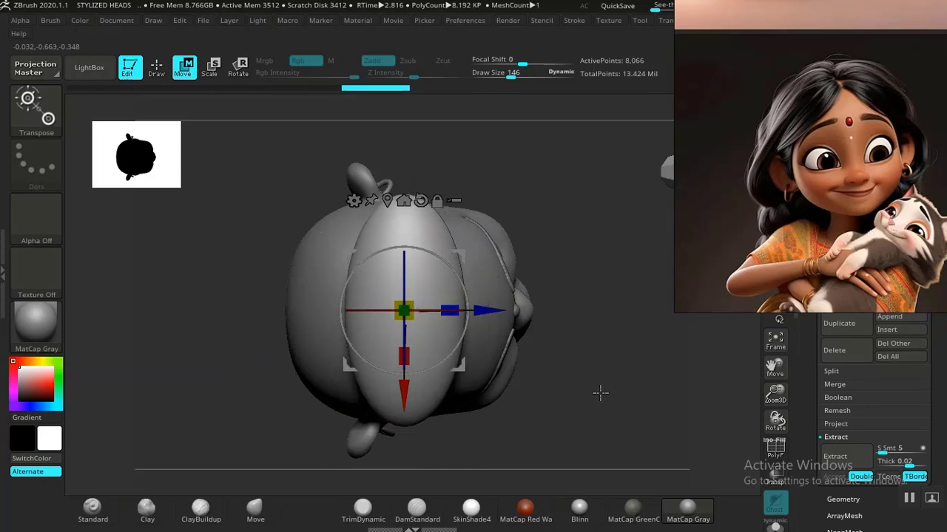
left_click_drag(600, 390, 566, 332)
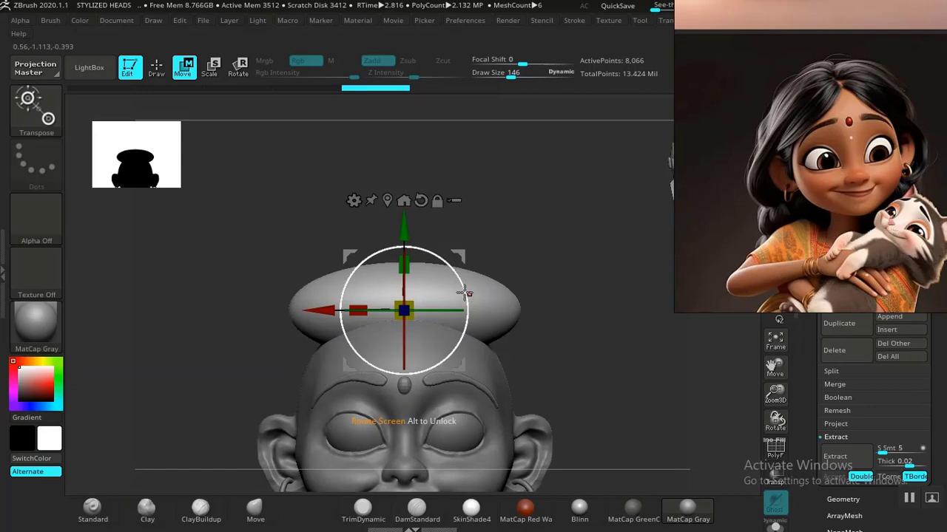
left_click_drag(314, 310, 241, 311)
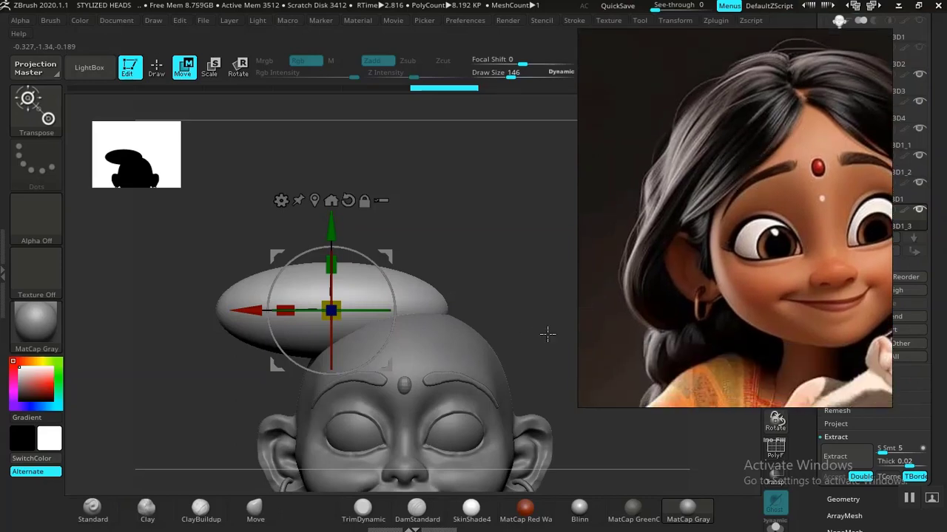
left_click_drag(547, 334, 522, 326)
left_click_drag(503, 264, 574, 289, "alt")
left_click_drag(573, 290, 570, 267, "alt")
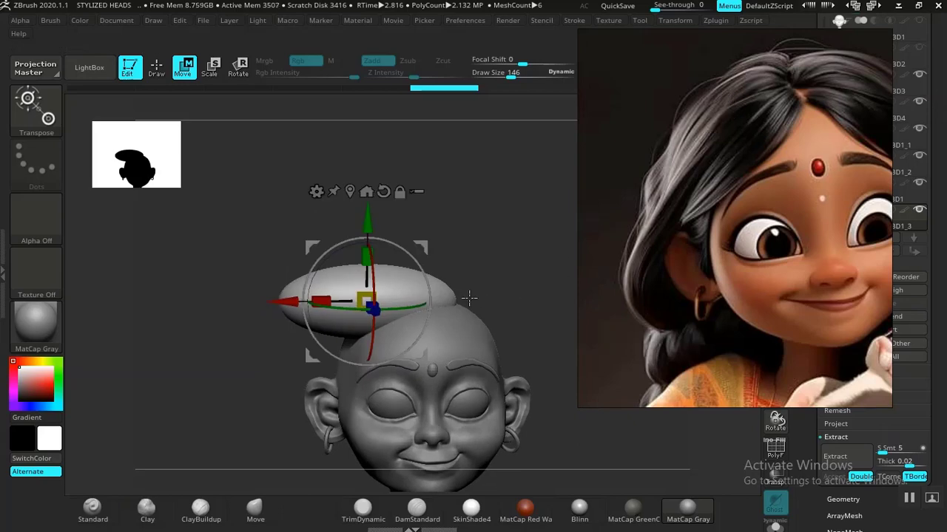
Bend the flattened sphere into an arched hair strand from the crown down toward the ear with the Move brush at draw size 203.
key("q")
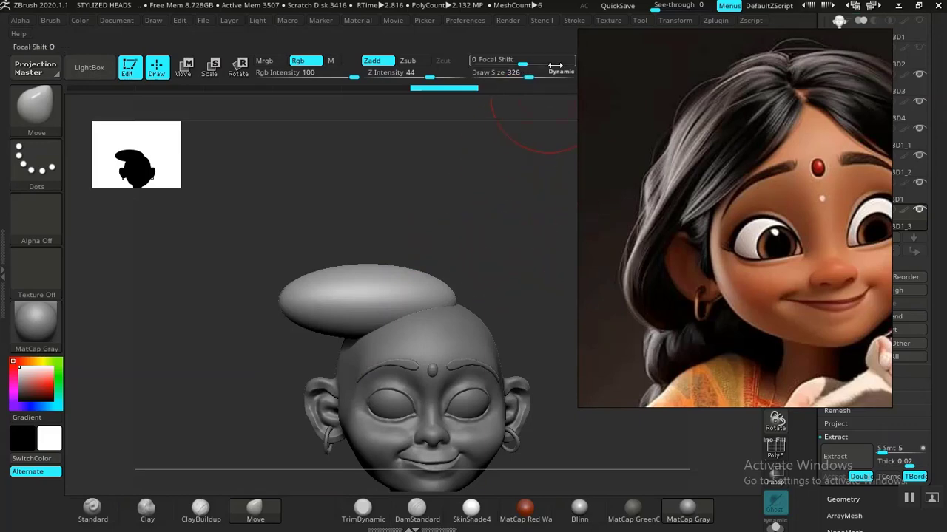
left_click_drag(522, 76, 562, 77)
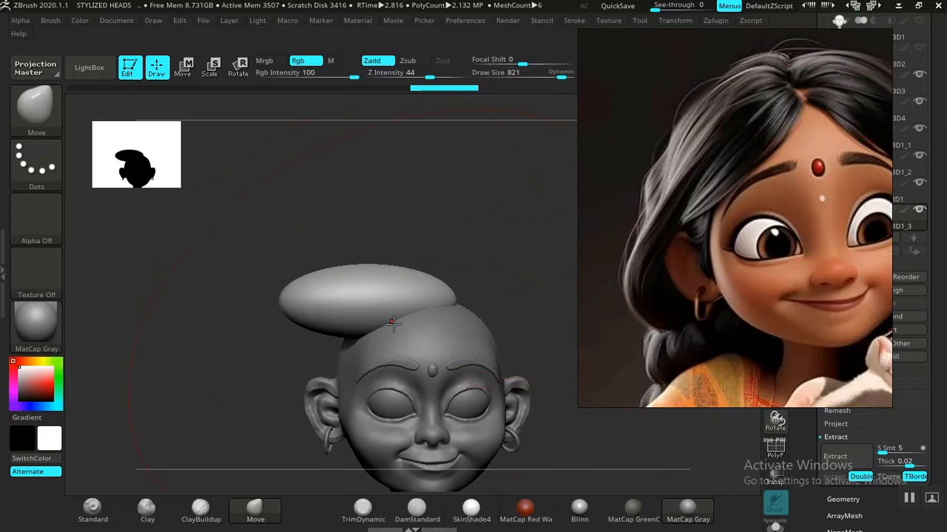
key("s")
mouse_move(400, 322)
left_mouse_down()
mouse_move(352, 334)
mouse_move(371, 298)
mouse_move(371, 238)
left_mouse_up()
left_click_drag(353, 291, 365, 243)
mouse_move(290, 301)
left_mouse_down()
mouse_move(286, 437)
mouse_move(300, 460)
left_mouse_up()
mouse_move(555, 293)
left_mouse_down()
mouse_move(494, 313)
mouse_move(517, 334)
mouse_move(421, 311)
mouse_move(480, 328)
mouse_move(391, 359)
mouse_move(540, 289)
mouse_move(506, 316)
left_mouse_up()
Shift the hair strand slightly forward over the skull with the gizmo and return to Draw mode.
key("e")
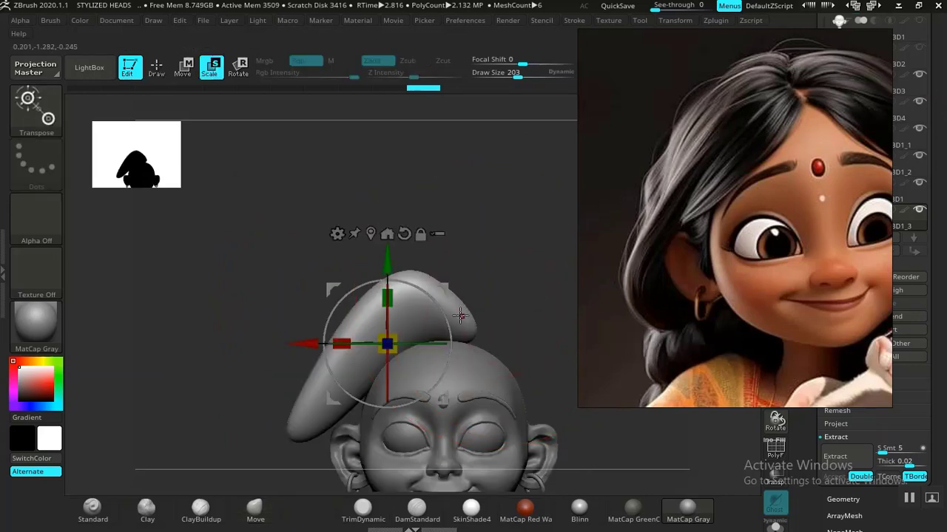
mouse_move(493, 276)
left_mouse_down()
mouse_move(567, 312)
mouse_move(574, 363)
mouse_move(486, 360)
left_mouse_up()
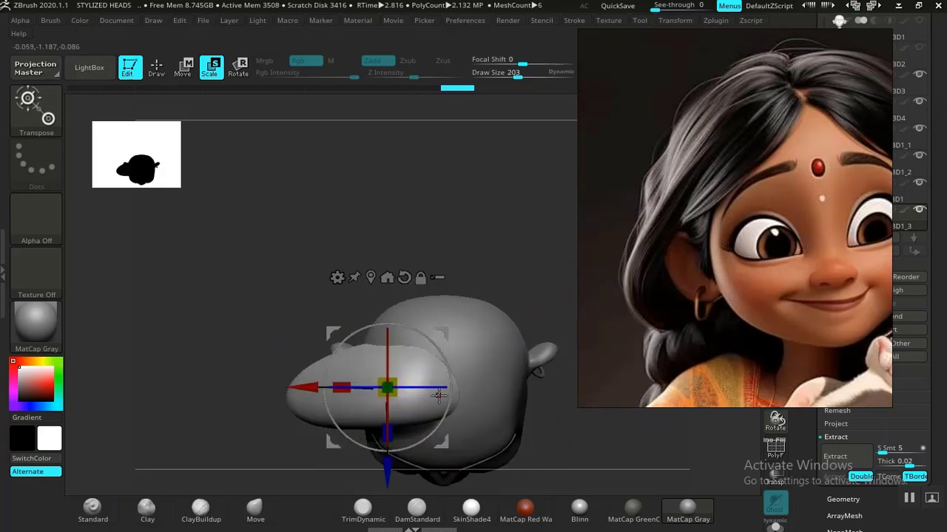
left_click_drag(444, 335, 442, 359)
mouse_move(527, 226)
left_mouse_down()
mouse_move(538, 175)
mouse_move(537, 261)
mouse_move(554, 197)
mouse_move(532, 323)
mouse_move(511, 268)
mouse_move(518, 290)
mouse_move(518, 276)
mouse_move(541, 277)
mouse_move(517, 289)
left_mouse_up()
key("w")
key("q")
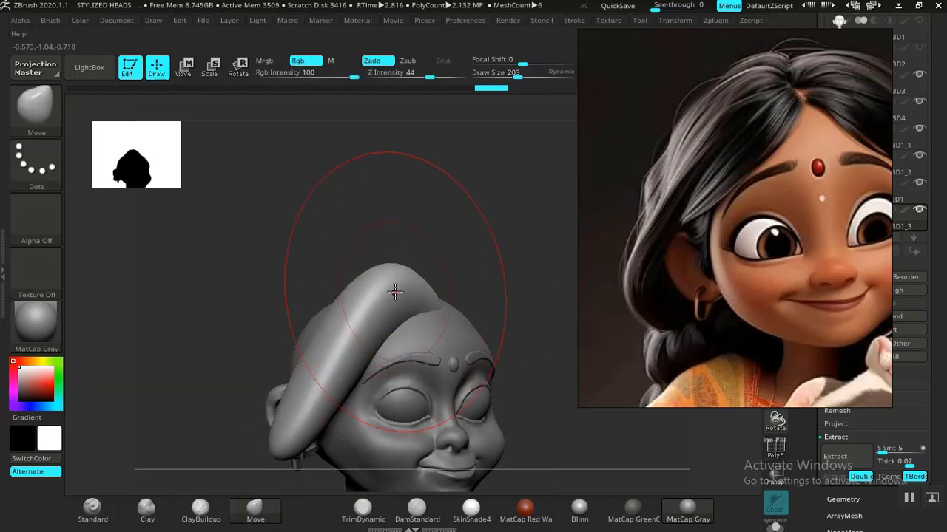
Lower the top of the strand onto the skull and pull its lower end back behind the ear.
left_click_drag(395, 293, 384, 327)
mouse_move(523, 291)
left_mouse_down()
mouse_move(509, 256)
mouse_move(547, 288)
mouse_move(457, 411)
left_mouse_up()
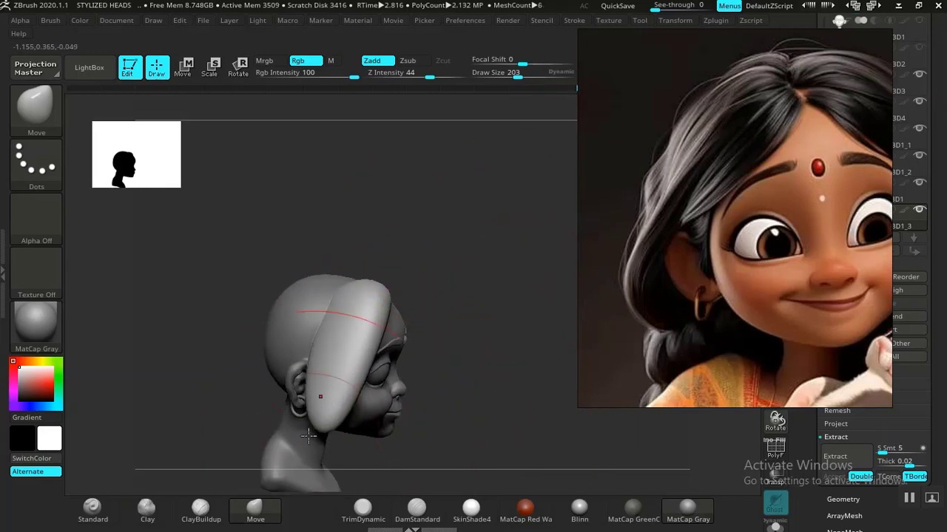
mouse_move(328, 423)
left_mouse_down()
mouse_move(318, 394)
mouse_move(258, 408)
left_mouse_up()
mouse_move(476, 318)
left_mouse_down()
mouse_move(418, 267)
mouse_move(492, 279)
mouse_move(507, 237)
mouse_move(414, 336)
left_mouse_up()
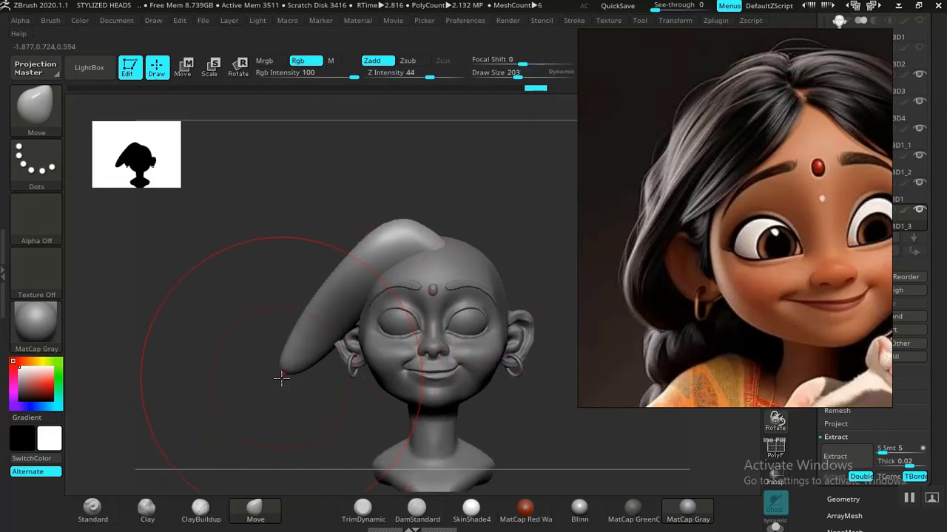
Reduce the Move brush to draw size 127, curve the strand's middle backward above the ear and smooth it.
key("s")
mouse_move(275, 382)
left_mouse_down()
mouse_move(307, 429)
mouse_move(352, 469)
mouse_move(383, 481)
left_mouse_up()
left_click_drag(277, 405, 356, 396)
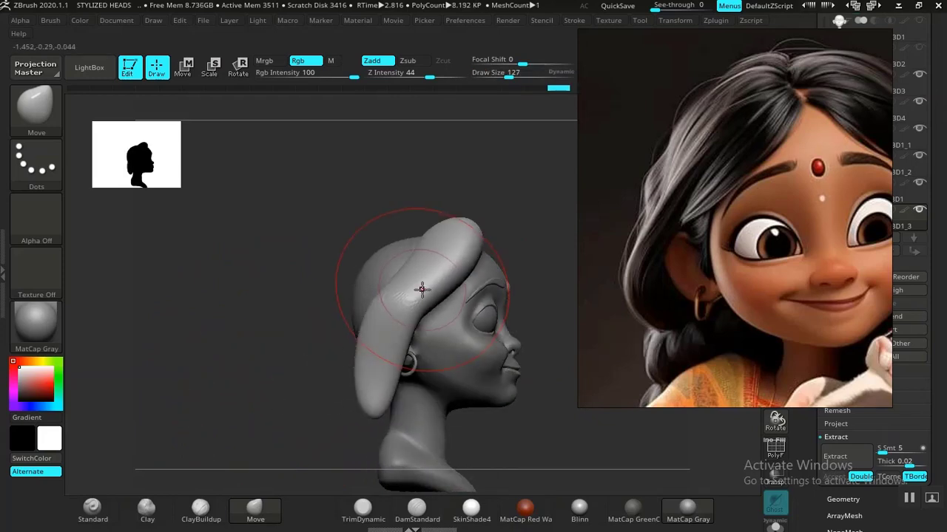
mouse_move(422, 290)
left_mouse_down()
mouse_move(439, 308)
mouse_move(403, 320)
left_mouse_up()
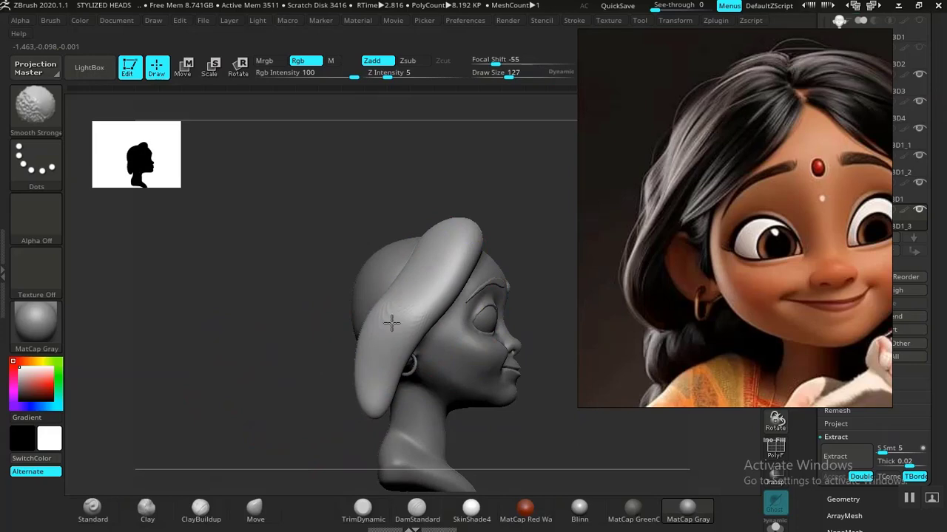
Wrap the strand around the ear and curl its lower tip inward toward the neck with the Move brush.
left_click_drag(568, 415, 502, 410)
left_click_drag(450, 338, 439, 334)
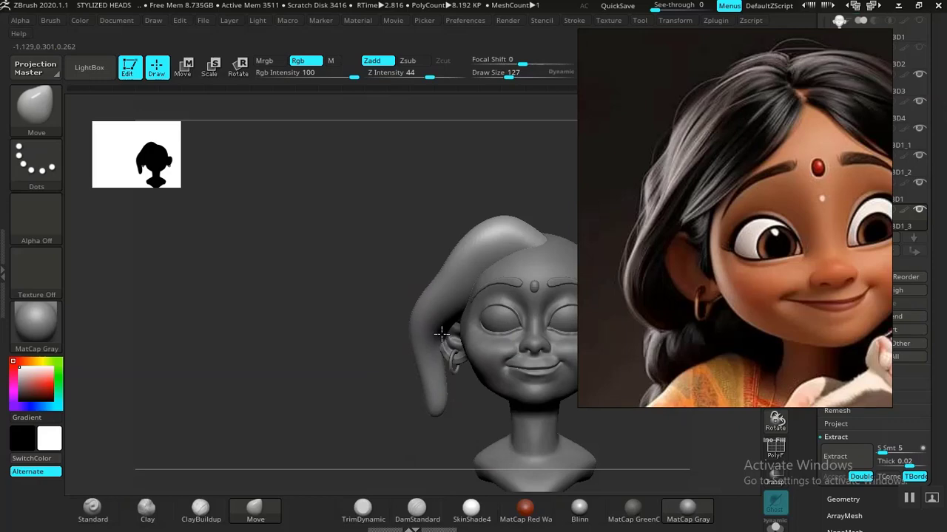
left_click_drag(443, 414, 466, 418)
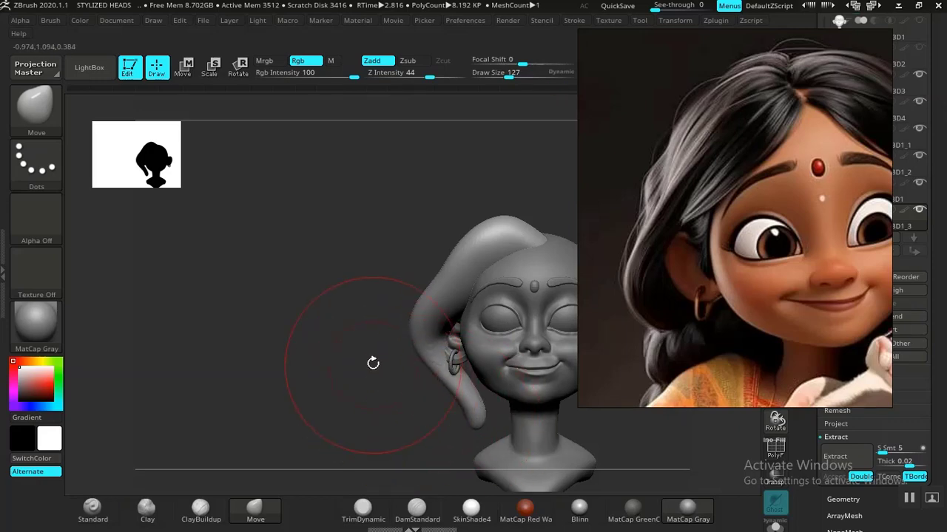
mouse_move(373, 363)
left_mouse_down()
mouse_move(469, 321)
mouse_move(554, 310)
mouse_move(488, 289)
mouse_move(515, 292)
mouse_move(349, 339)
mouse_move(245, 444)
left_mouse_up()
Shape the strand's upper part and front edge to follow the hairline above the eyebrow with the Move brush.
left_click_drag(551, 236, 520, 260)
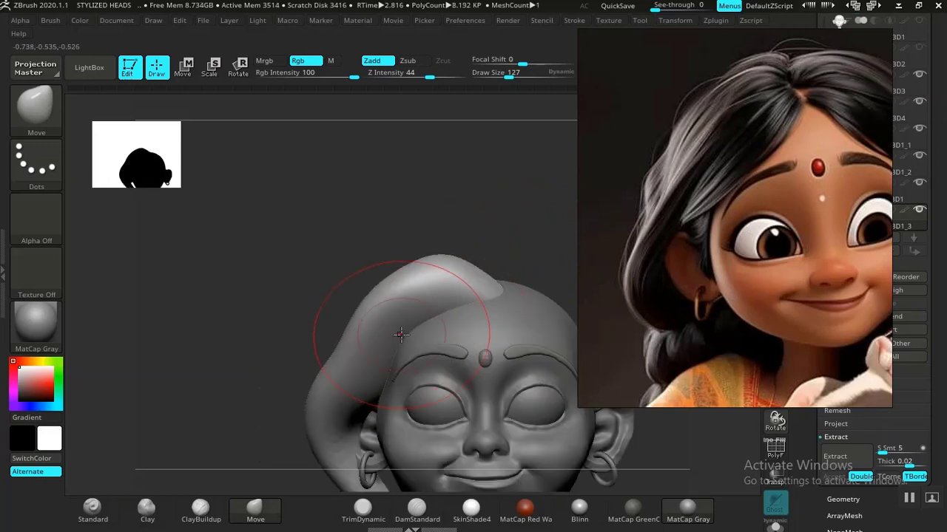
left_click_drag(482, 258, 562, 320)
mouse_move(430, 320)
left_mouse_down()
mouse_move(394, 338)
mouse_move(379, 330)
left_mouse_up()
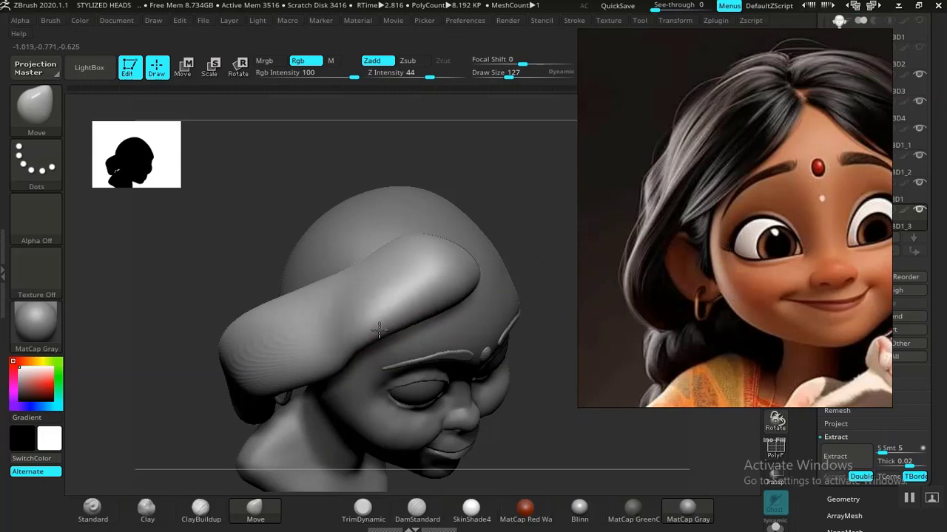
mouse_move(543, 215)
left_mouse_down()
mouse_move(558, 158)
mouse_move(448, 296)
mouse_move(452, 277)
mouse_move(429, 275)
left_mouse_up()
left_click_drag(378, 304, 477, 331)
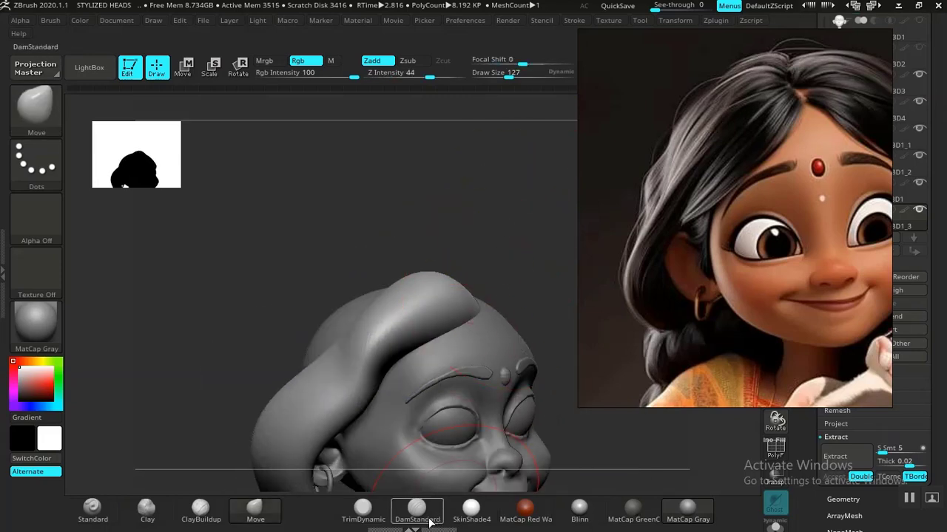
Flatten the strand's upper surface with TrimDynamic and smooth the resulting planes along its length.
left_click(363, 510)
mouse_move(507, 229)
left_mouse_down()
mouse_move(373, 318)
mouse_move(406, 279)
mouse_move(338, 358)
left_mouse_up()
left_click_drag(380, 281, 348, 336)
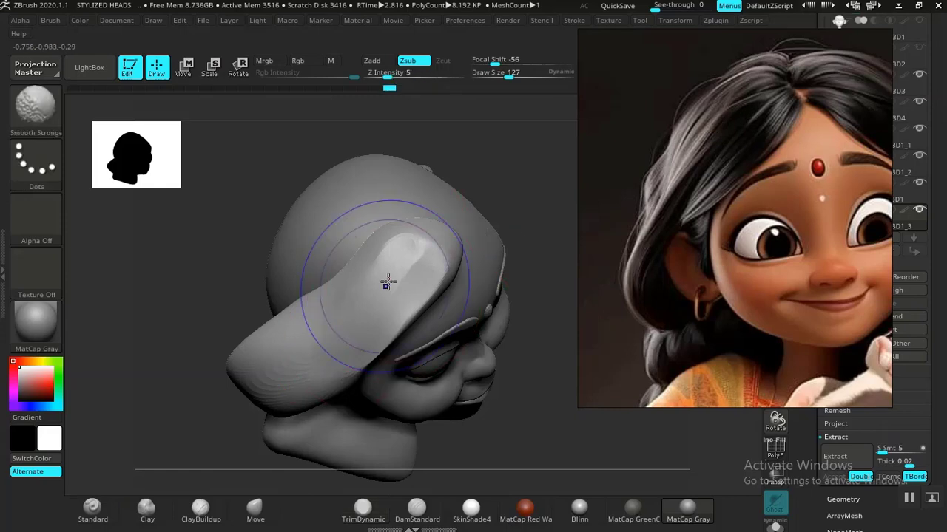
mouse_move(387, 281)
left_mouse_down("shift")
mouse_move(381, 294)
mouse_move(375, 287)
left_mouse_up("shift")
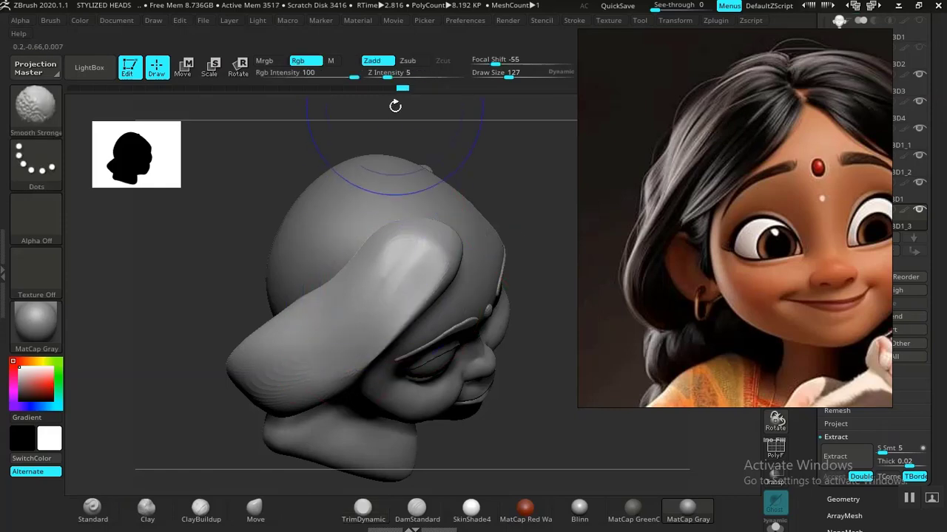
left_click_drag(399, 251, 401, 266, "shift")
left_click_drag(346, 336, 341, 346, "shift")
mouse_move(530, 207)
left_mouse_down()
mouse_move(514, 155)
mouse_move(517, 164)
left_mouse_up()
mouse_move(532, 235)
left_mouse_down("shift")
mouse_move(471, 235)
mouse_move(484, 242)
mouse_move(525, 212)
mouse_move(535, 224)
mouse_move(511, 248)
mouse_move(506, 156)
mouse_move(524, 254)
mouse_move(495, 306)
left_mouse_up("shift")
left_click_drag(364, 255, 327, 342, "shift")
Refine the strand's upper edge and lower tip around the earring with the Move brush at draw size 75, smoothing the surface.
left_click(255, 508)
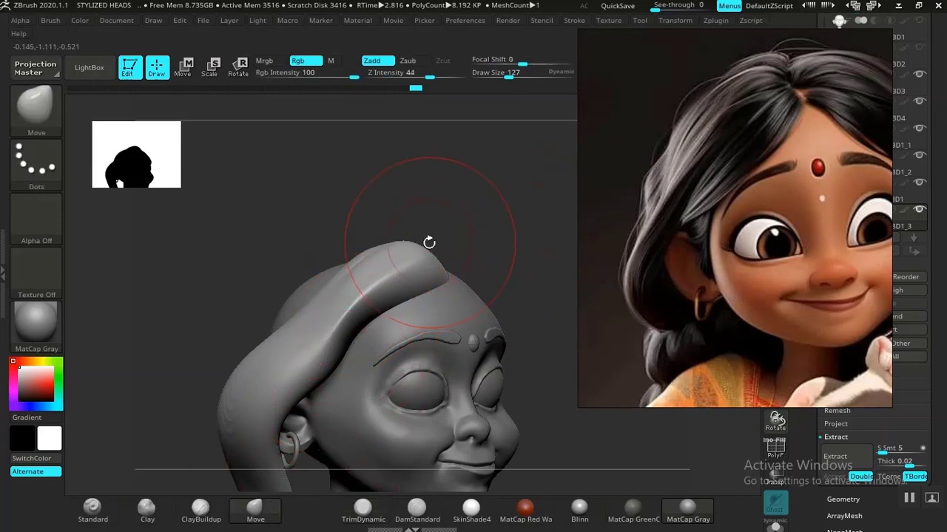
key("[")
key("[")
key("[")
mouse_move(392, 272)
left_mouse_down()
mouse_move(347, 328)
mouse_move(344, 294)
left_mouse_up()
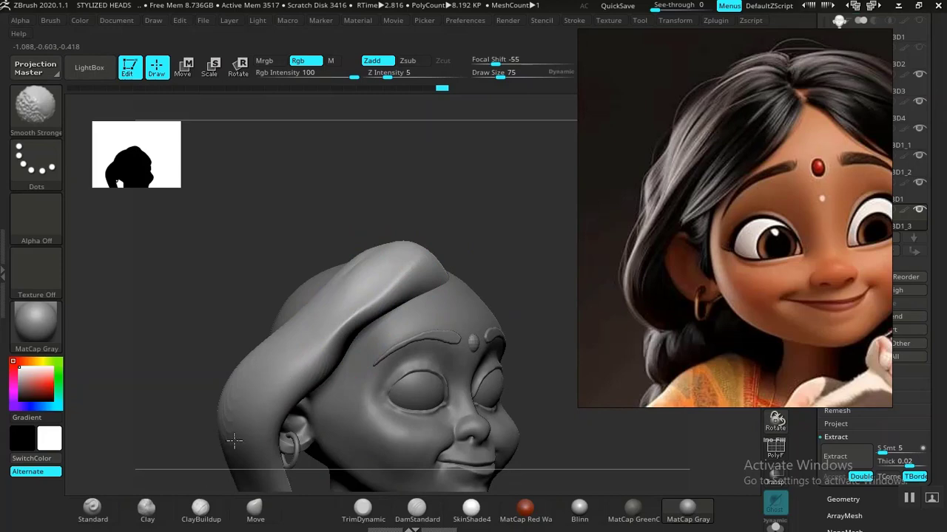
left_click_drag(536, 274, 500, 334, "alt")
left_click_drag(342, 427, 349, 395)
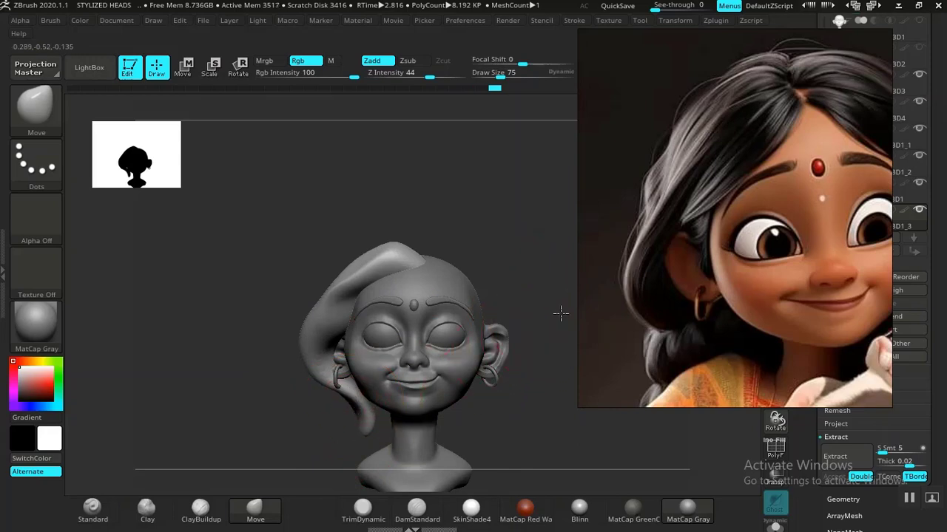
left_click_drag(560, 314, 354, 392)
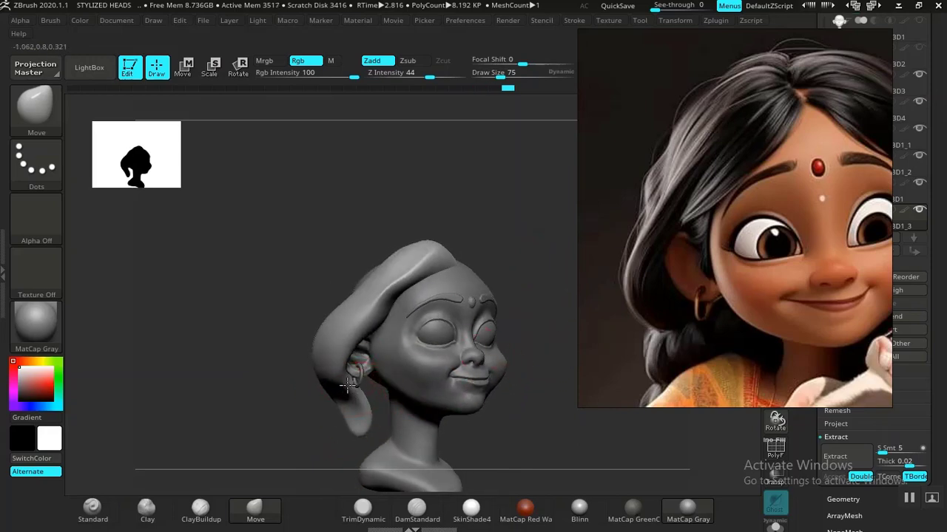
Compare the side hair strand with the reference image's hair from front and three-quarter views.
mouse_move(565, 359)
left_mouse_down()
mouse_move(520, 330)
mouse_move(450, 362)
mouse_move(524, 312)
left_mouse_up()
right_click_drag(781, 216, 819, 150)
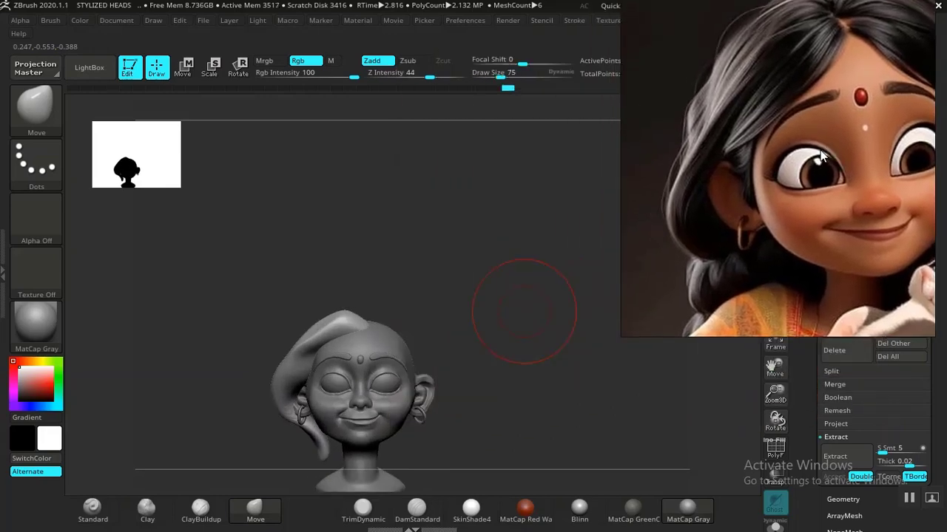
mouse_move(812, 176)
middle_mouse_down()
mouse_move(683, 237)
mouse_move(781, 186)
middle_mouse_up()
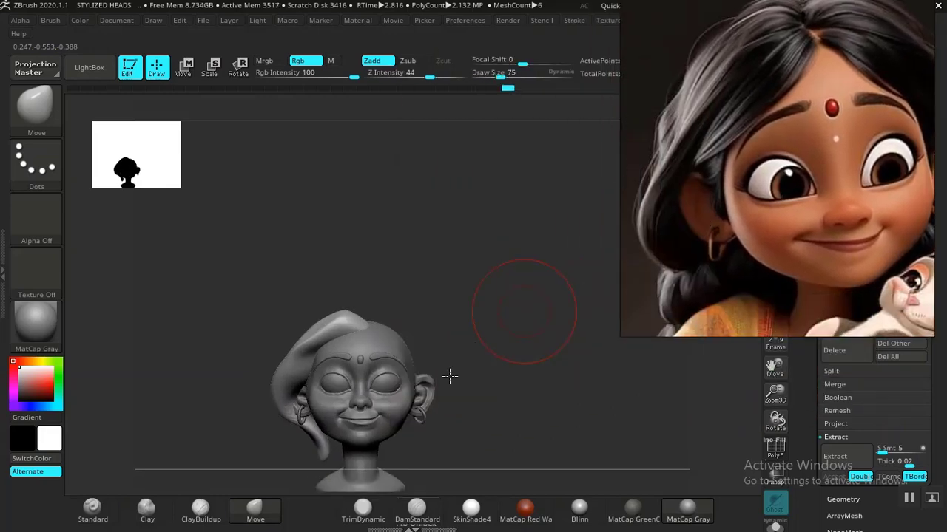
mouse_move(451, 378)
left_mouse_down()
mouse_move(483, 330)
mouse_move(552, 276)
left_mouse_up()
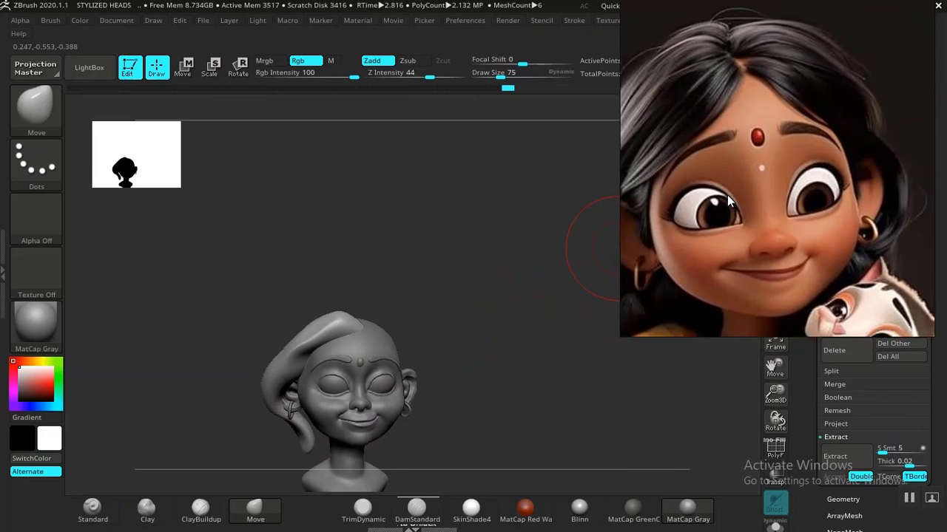
left_click_drag(486, 327, 503, 339)
mouse_move(503, 387)
left_mouse_down("alt")
mouse_move(537, 370)
mouse_move(554, 342)
mouse_move(544, 346)
left_mouse_up("alt")
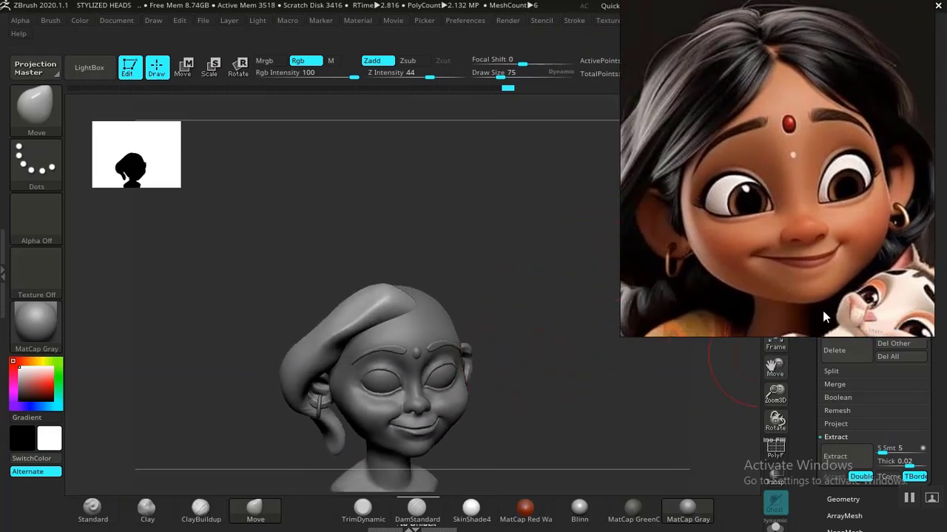
left_click_drag(775, 243, 850, 250)
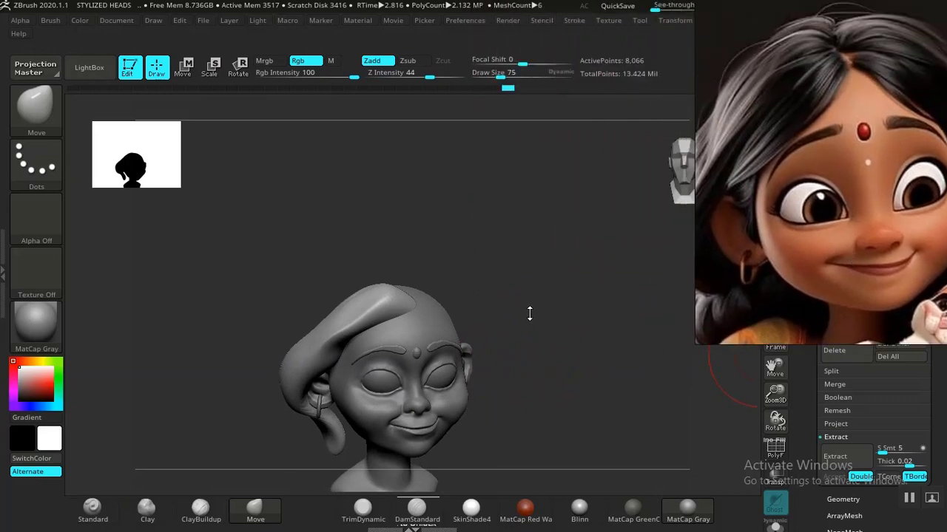
mouse_move(522, 314)
left_mouse_down()
mouse_move(542, 313)
mouse_move(522, 346)
left_mouse_up()
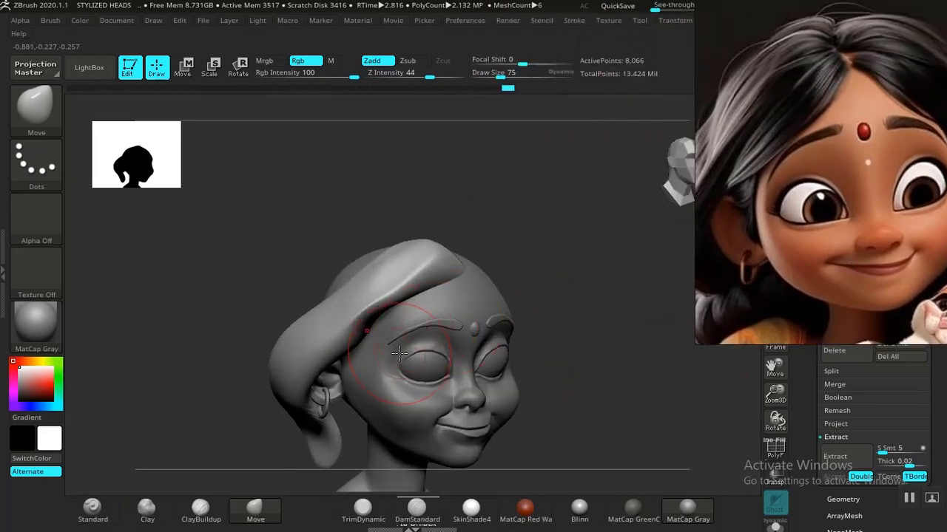
Insert a PolySphere from the IMM Primitives brush on the upper forehead at the end of the hair strand.
key("b")
key("i")
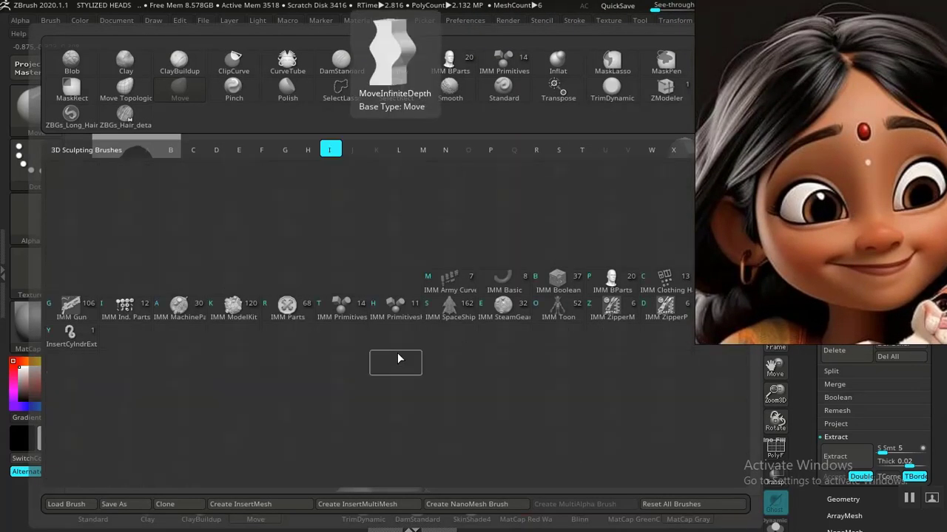
left_click(342, 306)
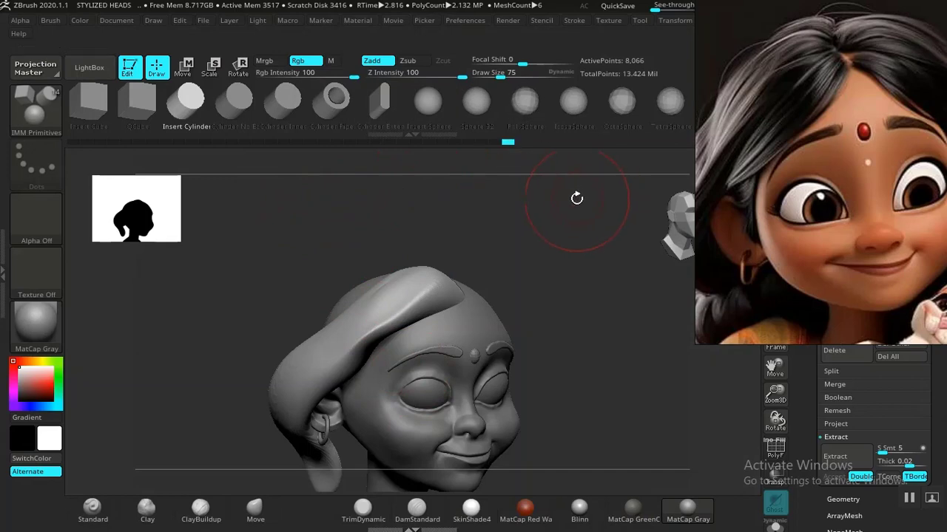
left_click_drag(771, 179, 174, 246)
left_click_drag(264, 290, 106, 270)
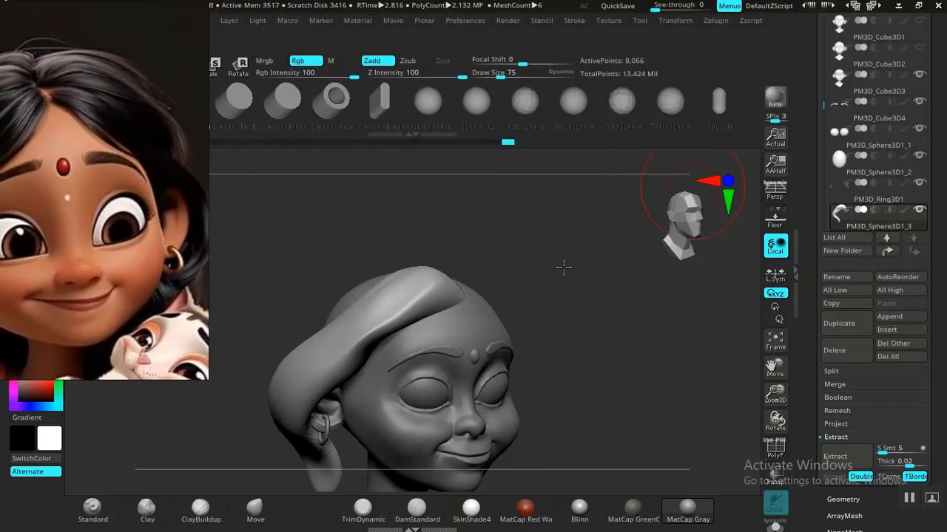
left_click_drag(563, 268, 604, 276)
left_click(526, 108)
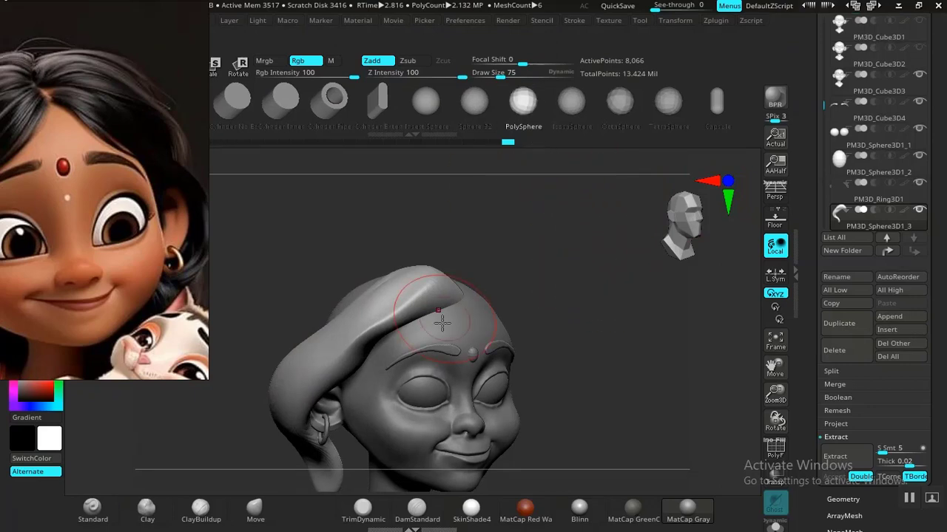
left_click_drag(153, 265, 922, 198)
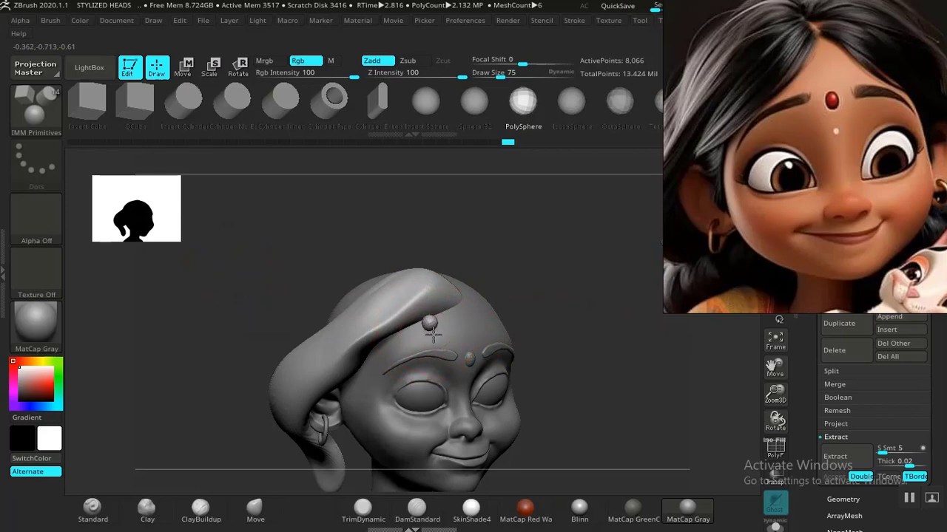
left_click_drag(432, 334, 462, 358)
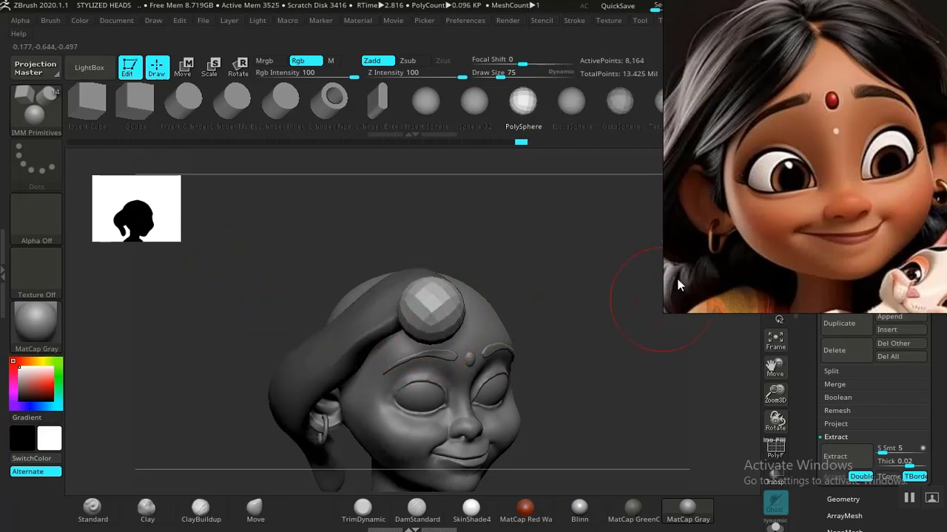
Split the inserted sphere from the strand into its own subtool with Split To Parts and make it active.
left_click(835, 370)
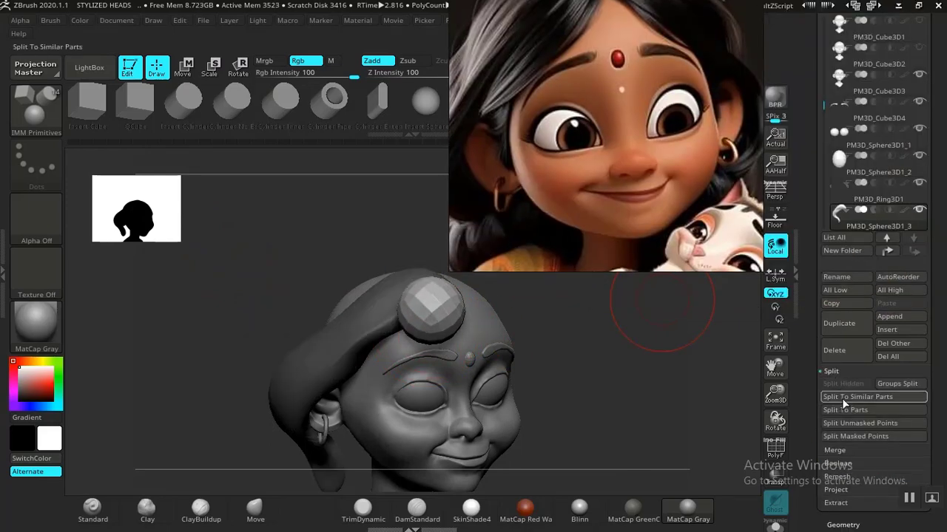
left_click(849, 424)
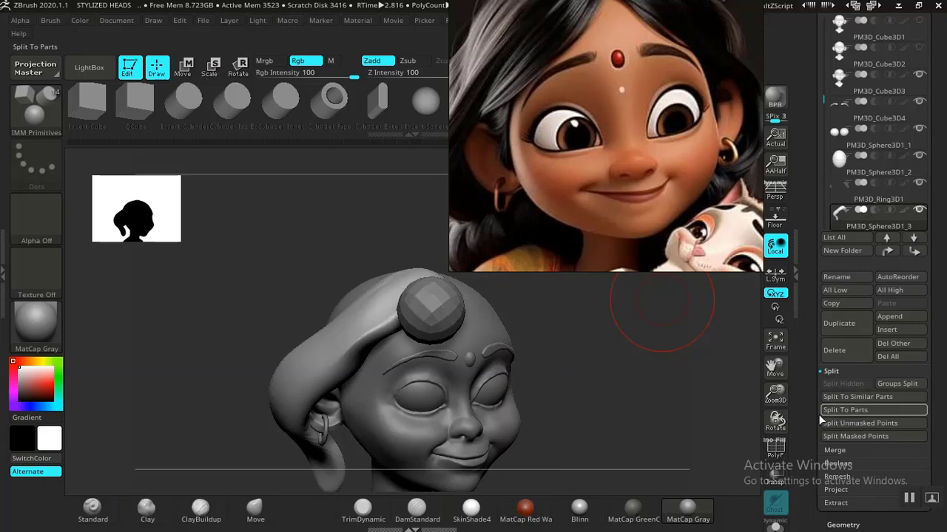
left_click(458, 315, "alt")
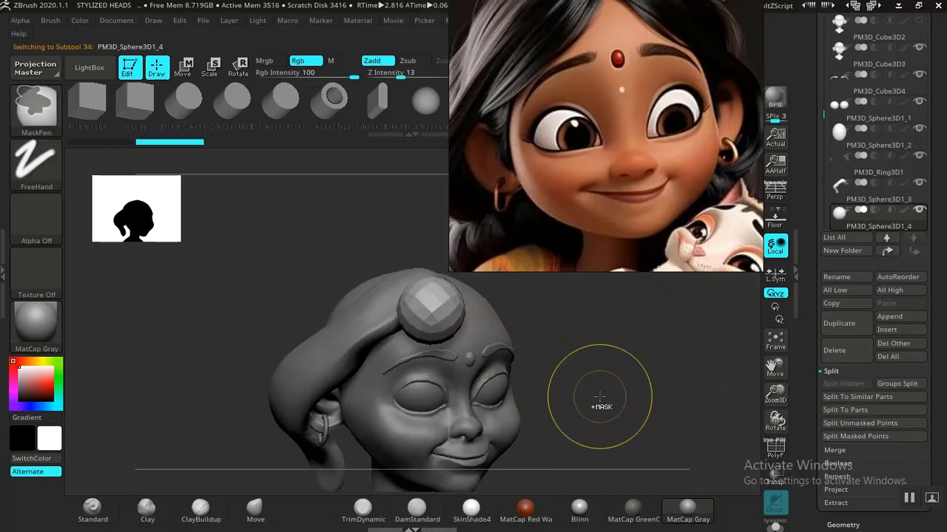
Subdivide the new sphere three times to smooth its faceted surface.
key("ctrl+d")
left_click_drag(883, 229, 131, 313)
key("d")
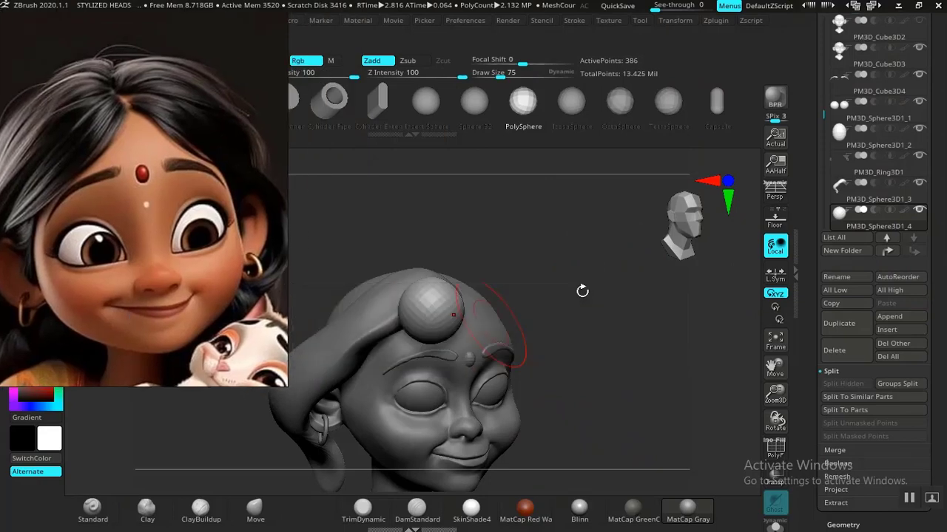
key("d")
key("ctrl+d")
left_click_drag(564, 330, 605, 352, "alt")
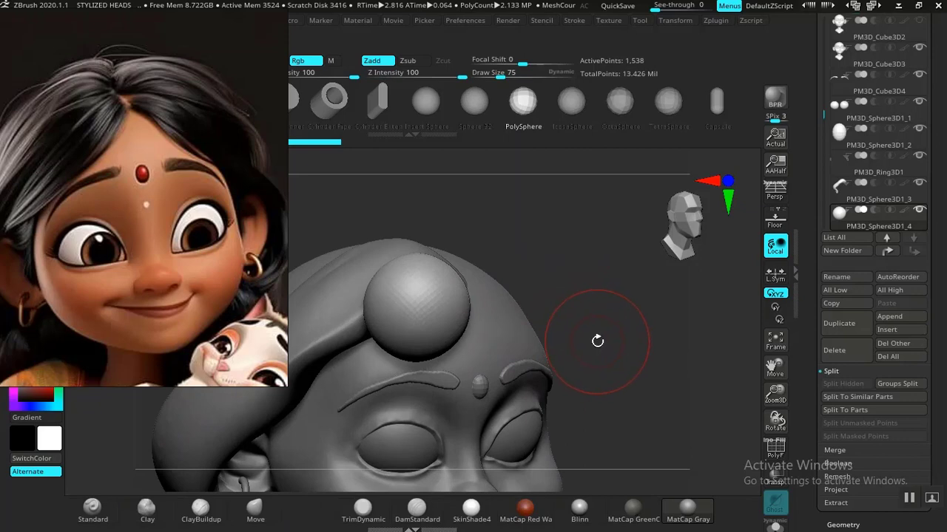
key("ctrl+d")
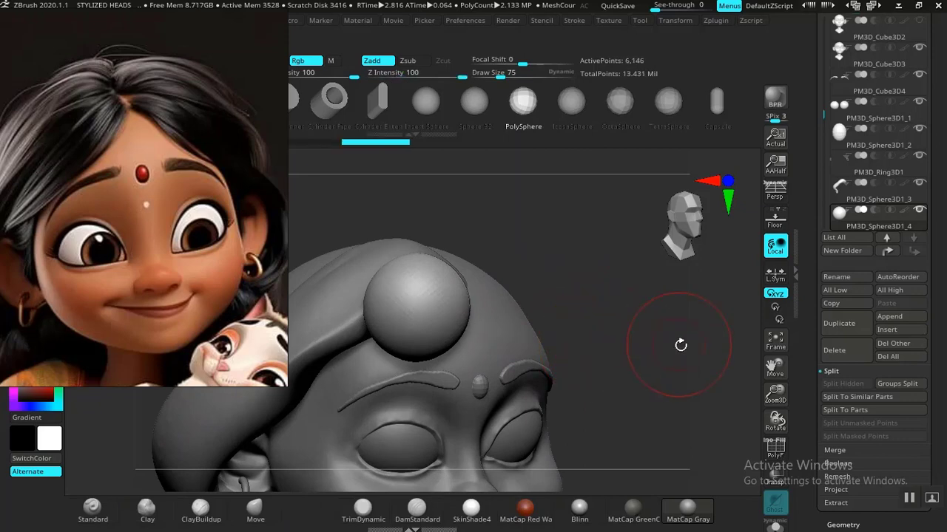
left_click_drag(649, 373, 643, 365, "alt")
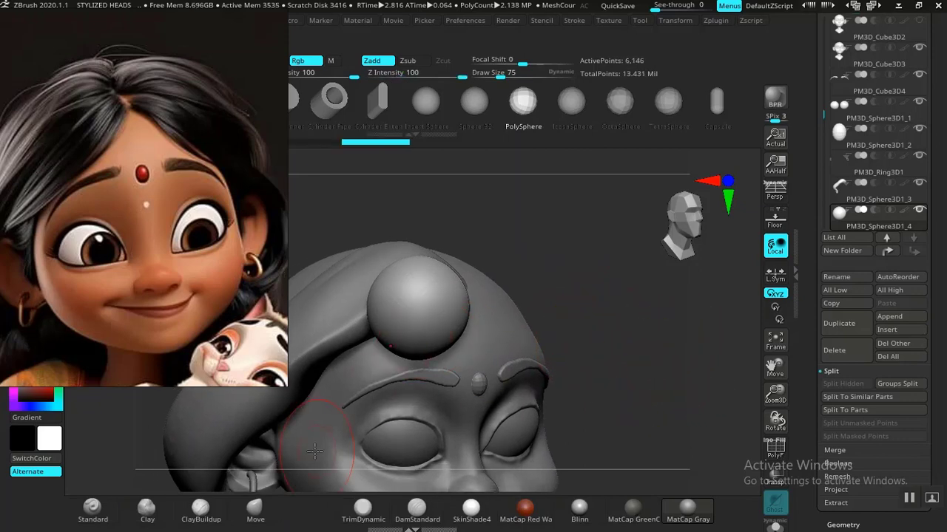
Lower the sphere by one subdivision level and set up the Move brush at draw size 143.
left_click(264, 523)
left_click_drag(381, 323, 361, 360)
key("ctrl+z")
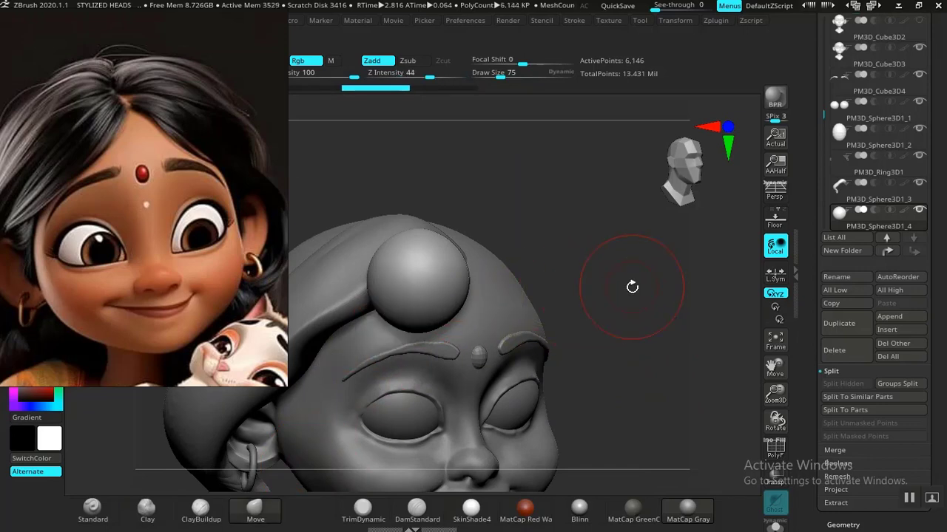
key("shift+d")
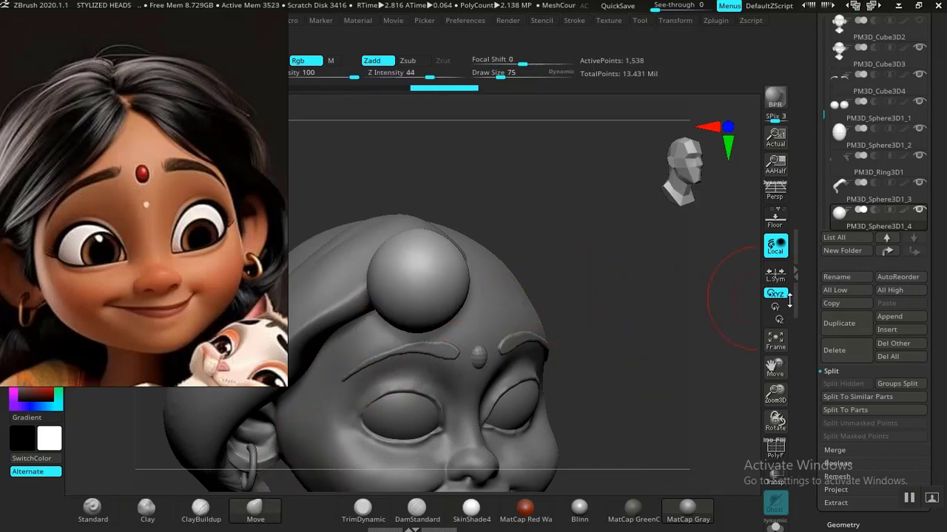
scroll(814, 327, "down", 5)
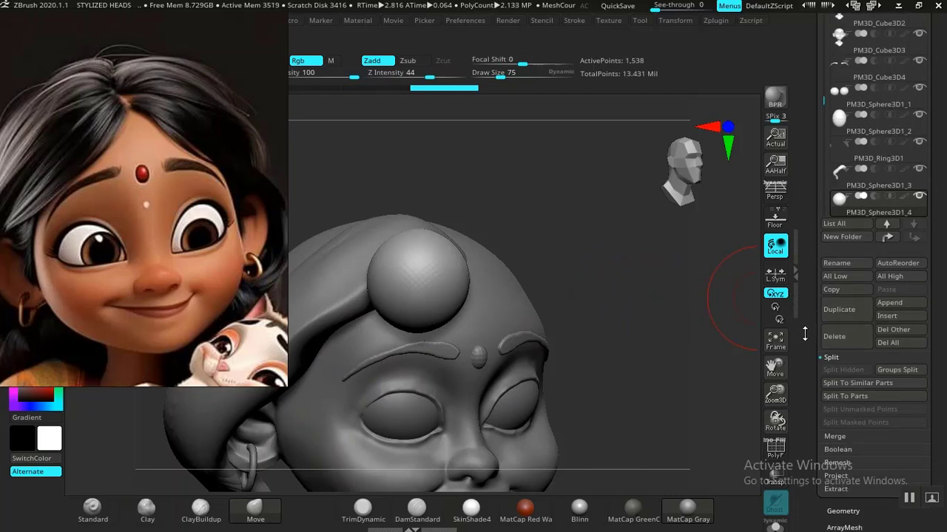
scroll(806, 267, "down", 6)
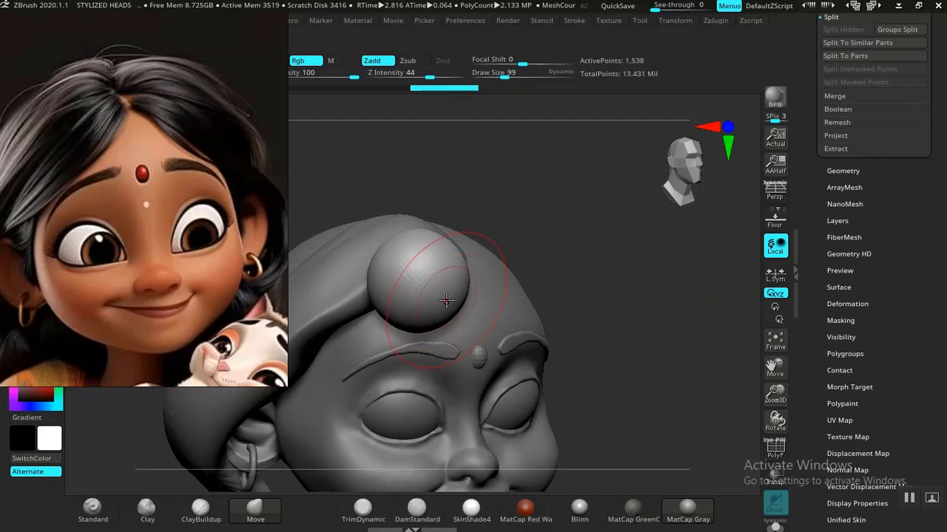
mouse_move(496, 306)
right_mouse_down()
mouse_move(591, 251)
mouse_move(547, 293)
right_mouse_up()
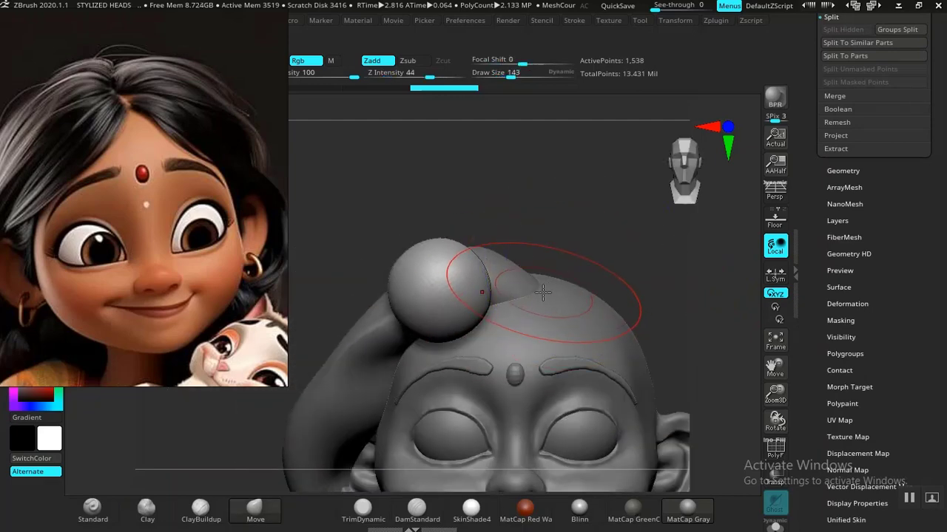
Centre the Gizmo on the sphere, stretch it sideways into a long ellipsoid and raise it slightly above the head.
key("w")
left_click(476, 215)
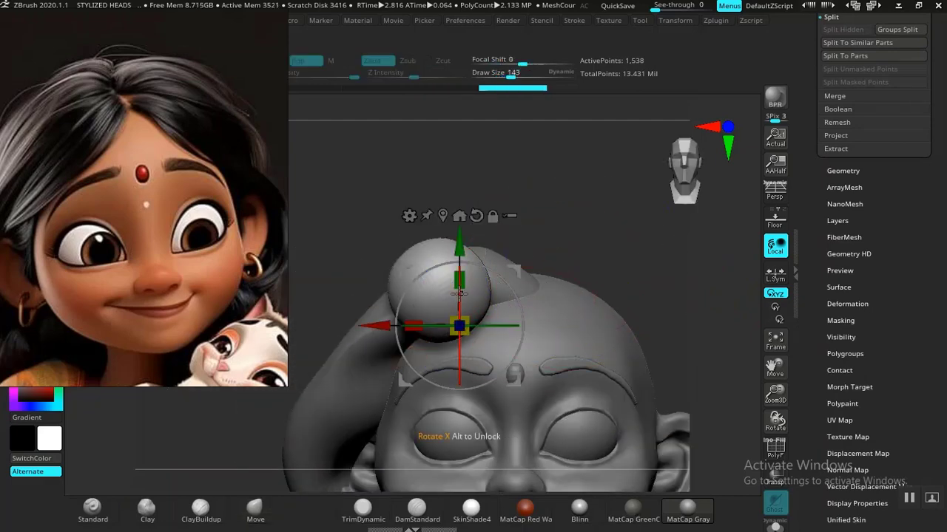
left_click(442, 216)
left_click_drag(391, 290, 332, 326)
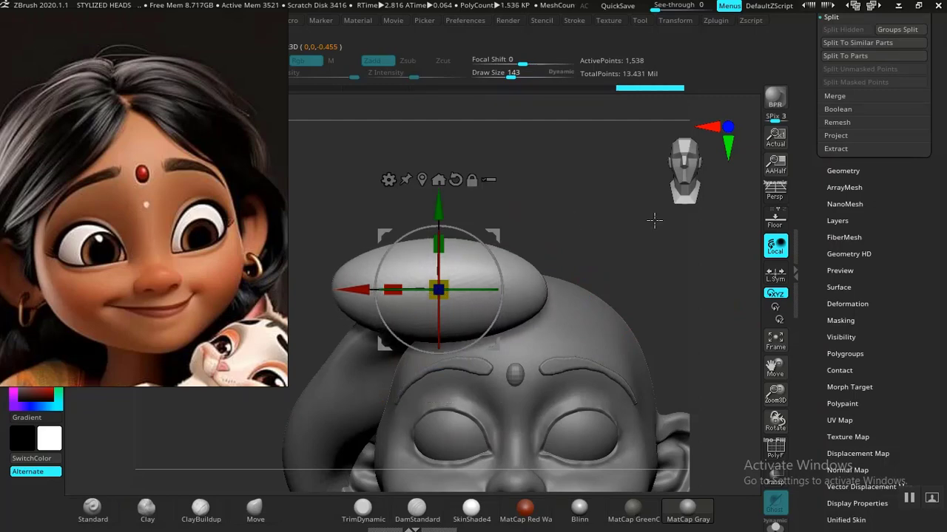
mouse_move(653, 220)
left_mouse_down("alt")
mouse_move(685, 205)
mouse_move(623, 238)
mouse_move(632, 235)
mouse_move(579, 218)
mouse_move(569, 229)
left_mouse_up("alt")
key("q")
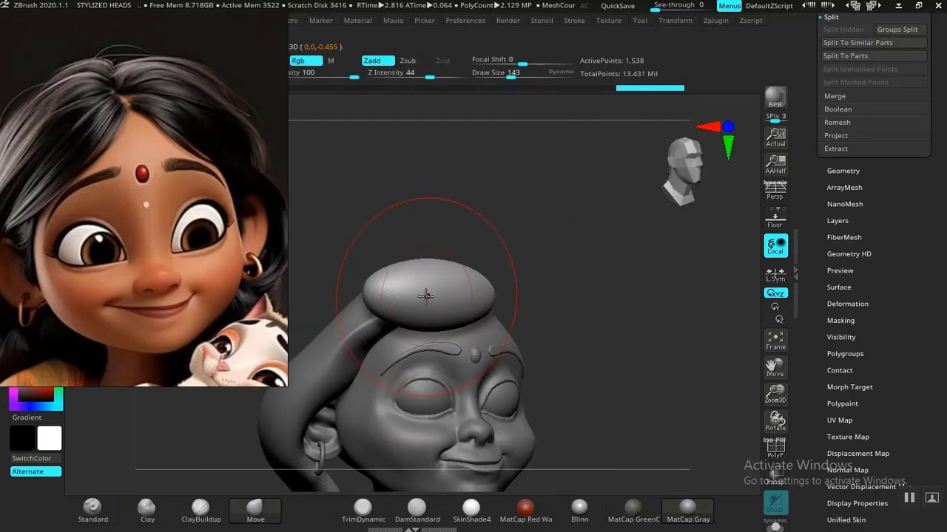
key("w")
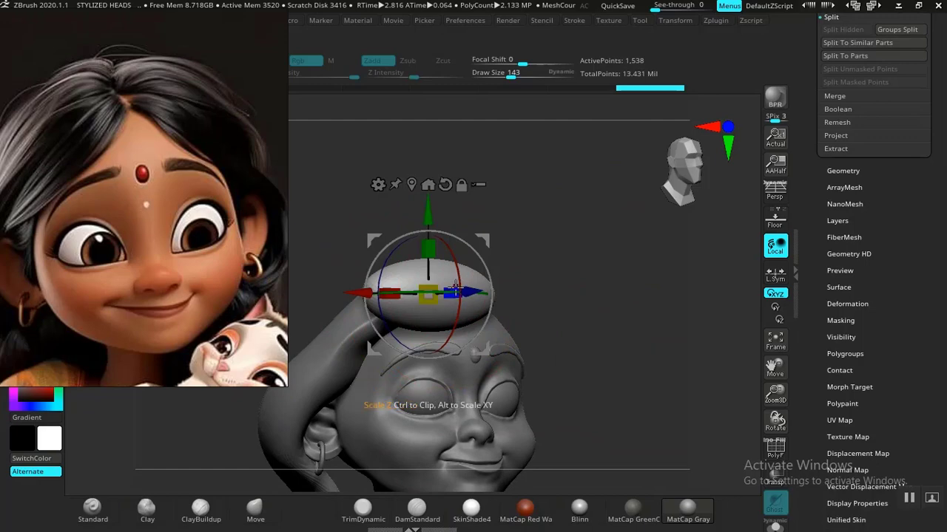
key("q")
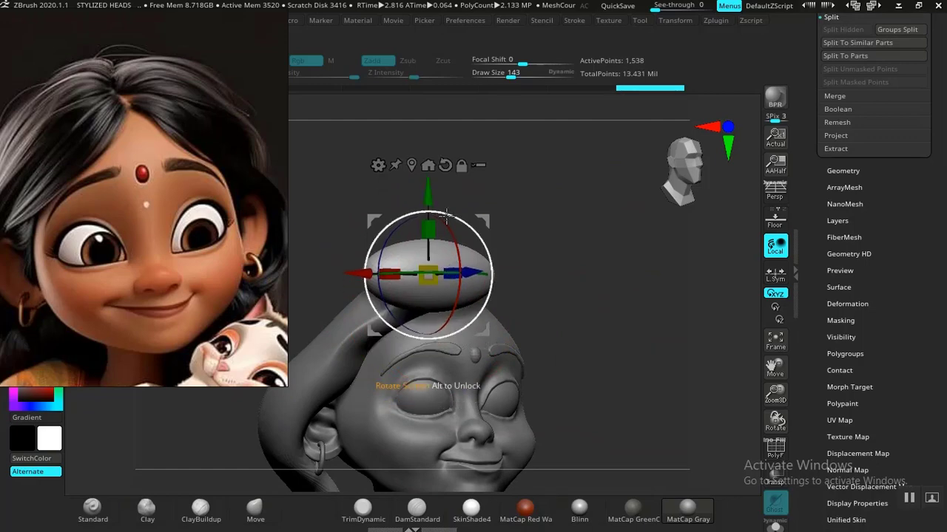
left_click_drag(439, 284, 437, 265)
Bend the ellipsoid into a curved, arched strand above the first hair piece with the Move brush.
mouse_move(545, 255)
left_mouse_down()
mouse_move(458, 261)
mouse_move(431, 252)
left_mouse_up()
left_click_drag(568, 241, 663, 280, "alt")
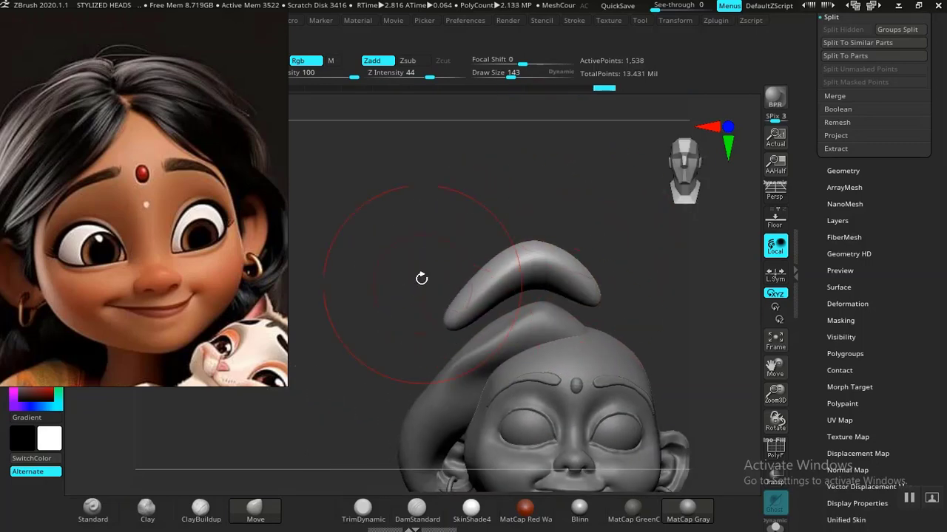
left_click_drag(421, 278, 439, 319)
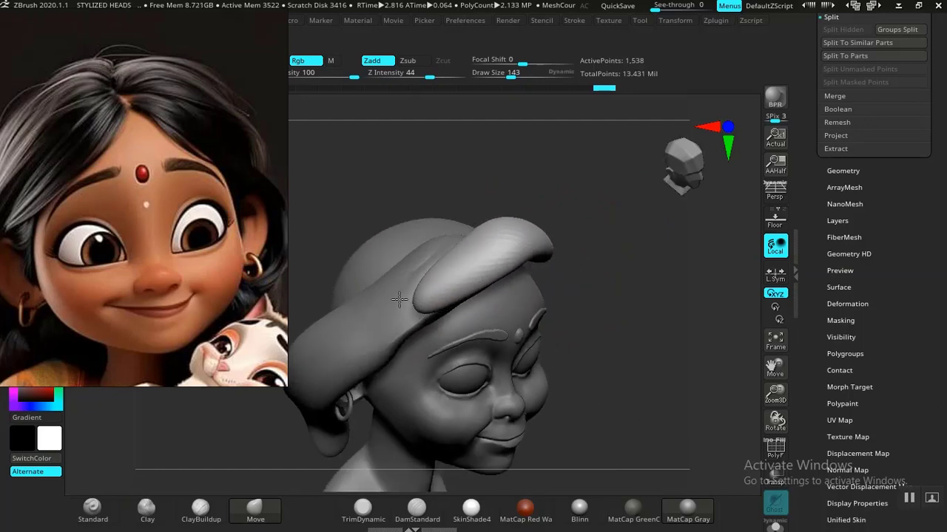
mouse_move(675, 307)
left_mouse_down()
mouse_move(626, 276)
mouse_move(634, 239)
mouse_move(530, 252)
mouse_move(563, 295)
mouse_move(471, 258)
left_mouse_up()
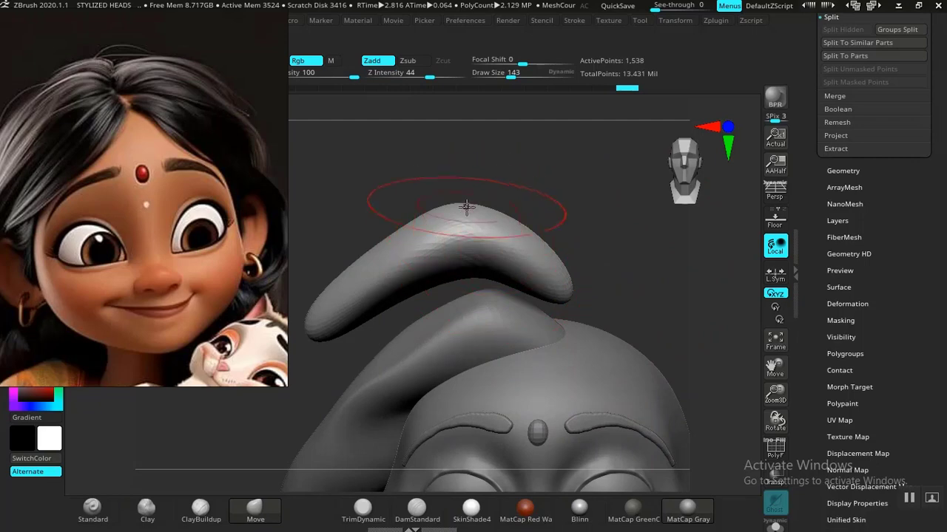
Duplicate the arched strand's subtool and hide the original, keeping the copy active.
scroll(808, 262, "up", 10)
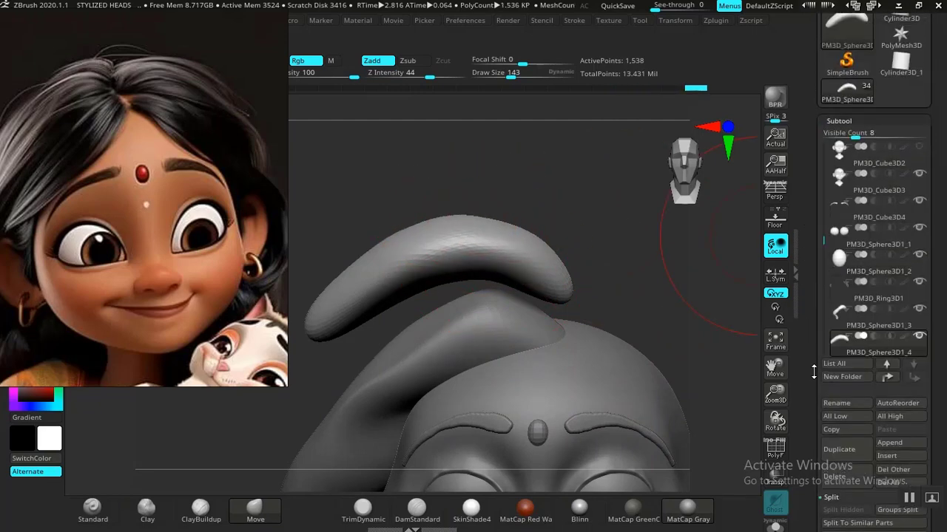
scroll(814, 372, "down", 5)
left_click(834, 285)
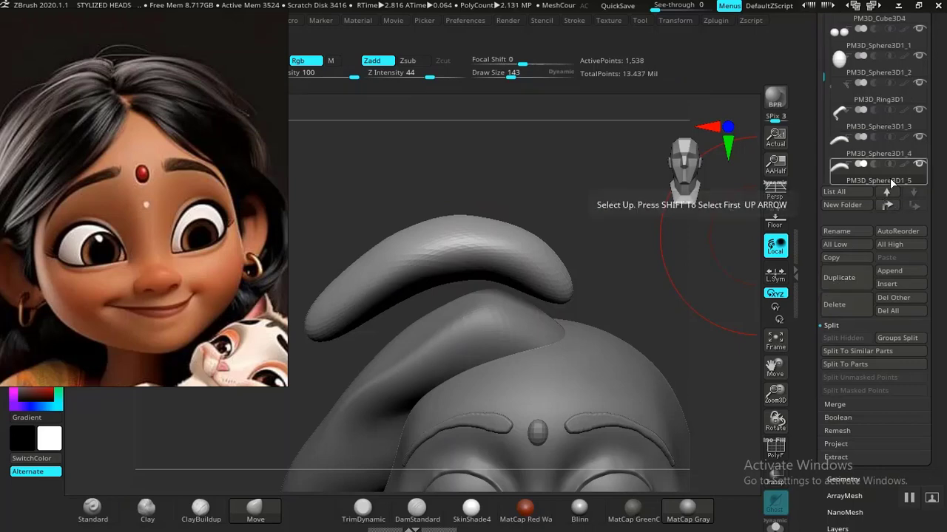
left_click(919, 139)
left_click_drag(606, 279, 564, 245)
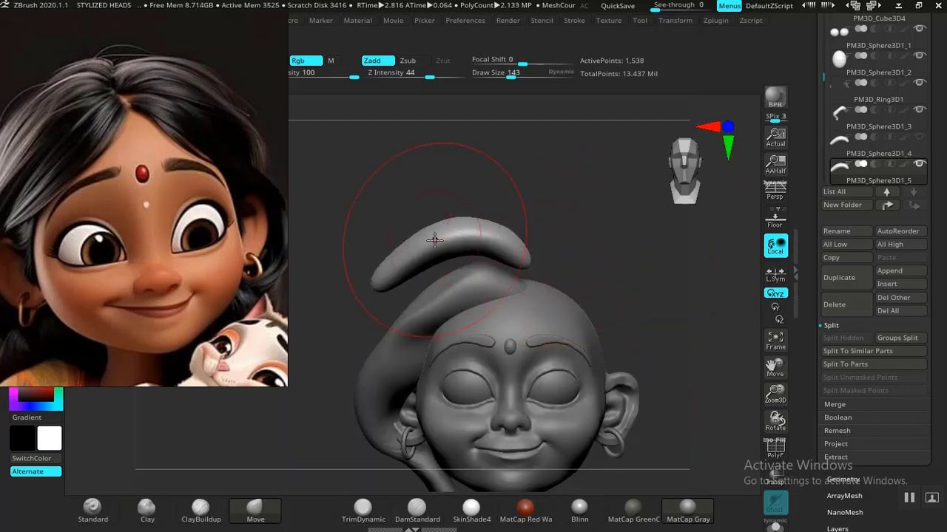
Lower the copied strand onto the forehead beneath the first hair piece and rotate it with the Gizmo to follow the head's slope.
key("w")
left_click_drag(457, 220, 459, 259)
left_click_drag(586, 244, 514, 246)
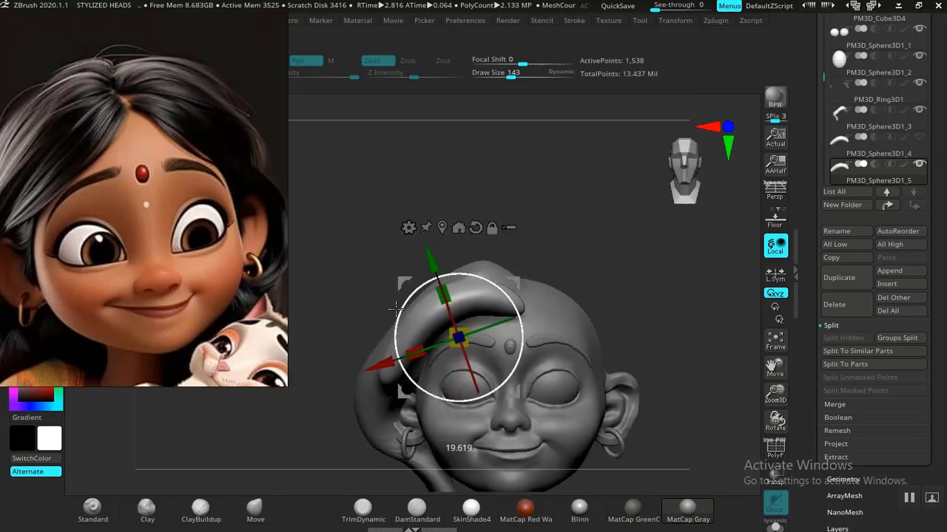
left_click_drag(392, 318, 393, 316)
left_click_drag(623, 231, 608, 293)
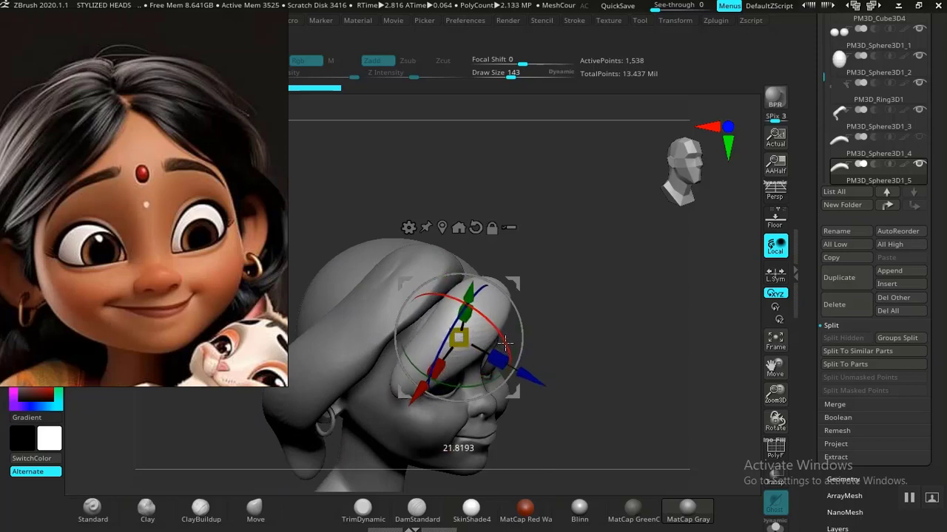
left_click_drag(505, 343, 479, 384)
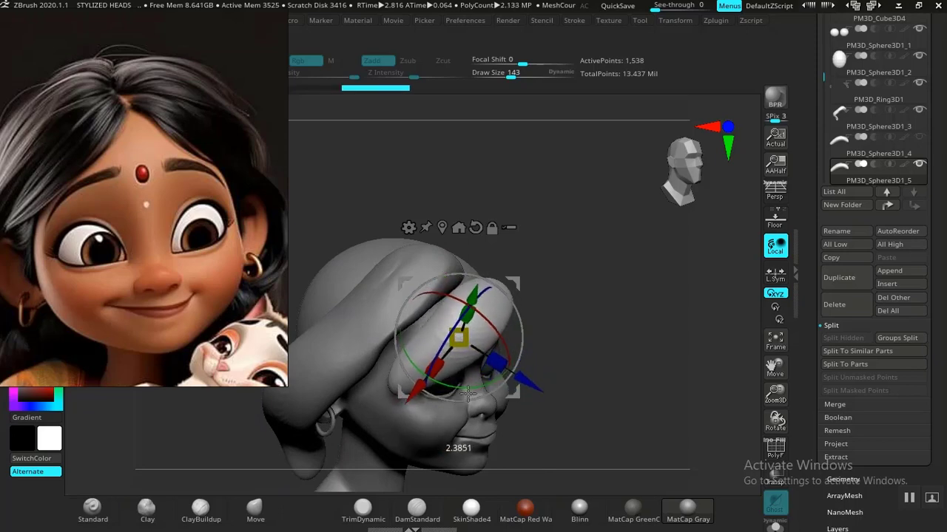
Fine-tune the strand's position and tilt so it rests against the forehead along the first hair piece's lower edge.
left_click_drag(612, 328, 628, 358)
left_click_drag(534, 409, 503, 406)
left_click_drag(571, 300, 554, 271)
left_click_drag(397, 271, 412, 297)
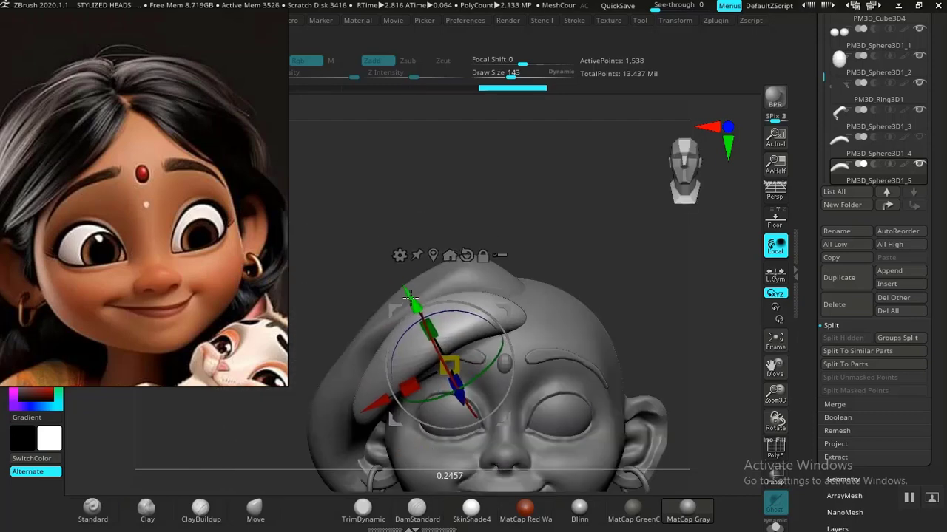
left_click_drag(626, 294, 601, 336)
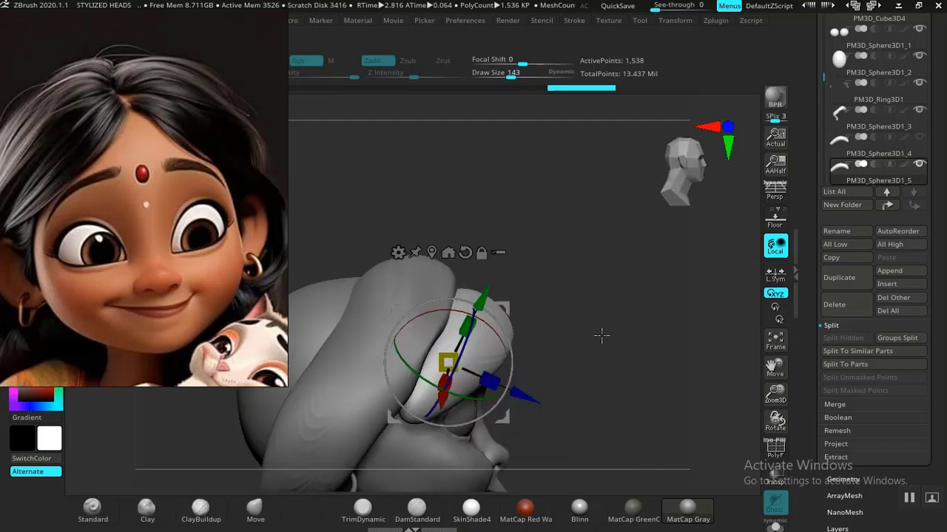
left_click_drag(535, 398, 507, 386)
left_click_drag(572, 316, 569, 244)
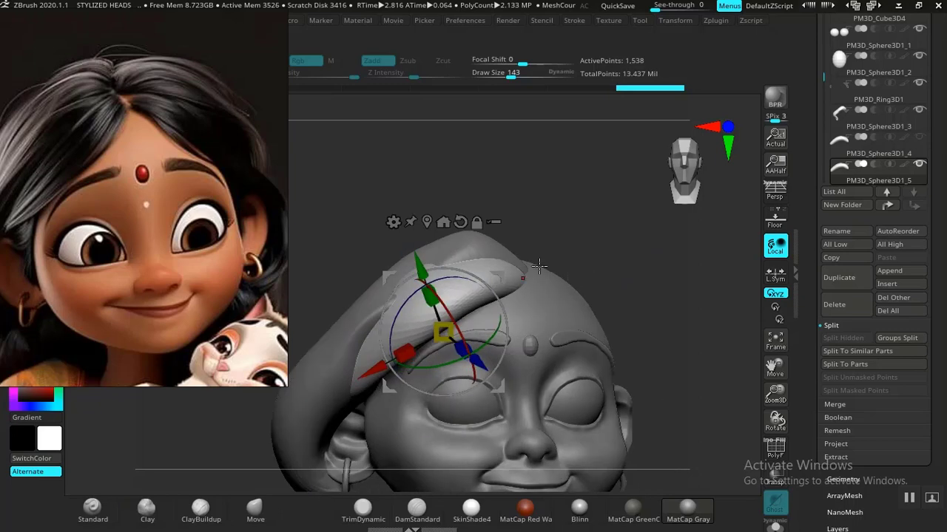
Shape the forehead strand with the Move brush so it hugs the skull and tucks under the upper hair piece.
key("q")
left_click_drag(412, 284, 409, 298)
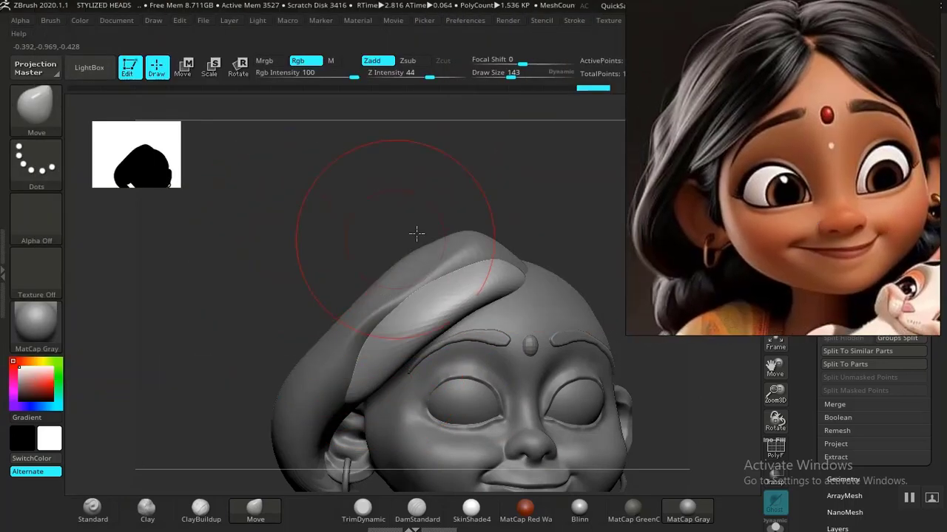
mouse_move(416, 233)
left_mouse_down()
mouse_move(535, 214)
mouse_move(382, 382)
left_mouse_up()
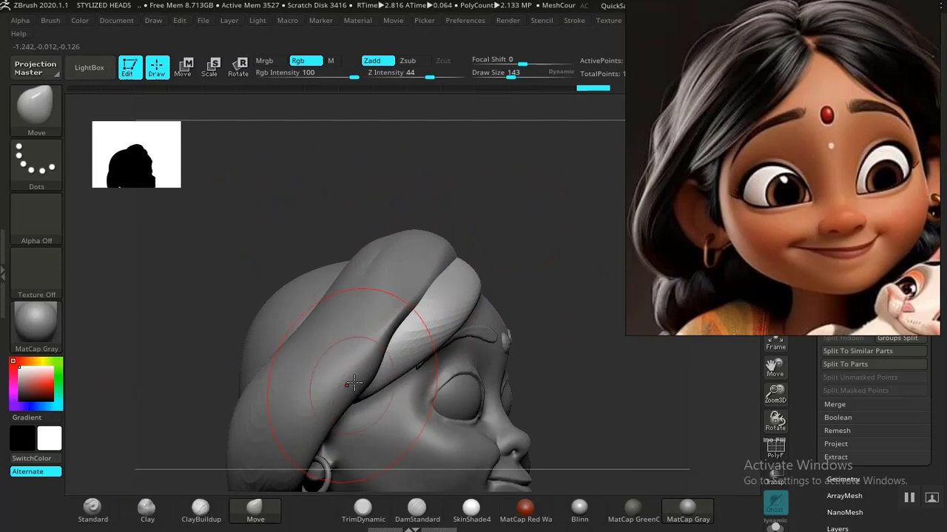
mouse_move(573, 229)
left_mouse_down()
mouse_move(532, 235)
mouse_move(523, 271)
mouse_move(532, 279)
mouse_move(547, 278)
mouse_move(547, 240)
mouse_move(537, 245)
mouse_move(503, 227)
mouse_move(516, 228)
mouse_move(531, 260)
mouse_move(490, 286)
left_mouse_up()
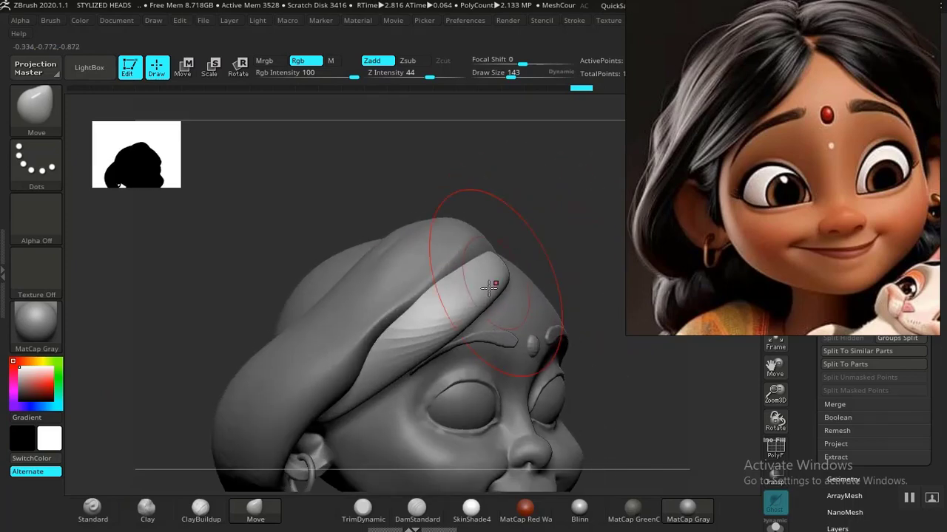
mouse_move(526, 237)
left_mouse_down()
mouse_move(562, 214)
mouse_move(532, 244)
left_mouse_up()
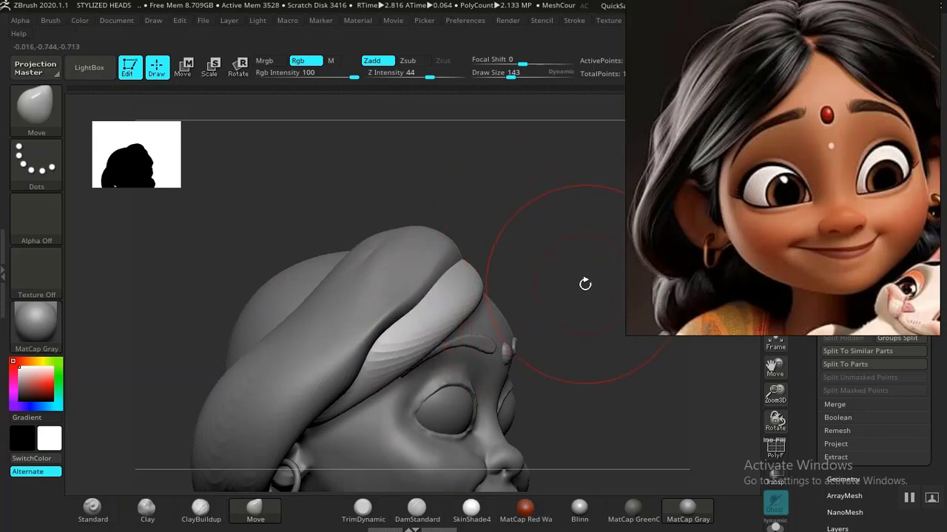
left_click_drag(592, 281, 486, 278)
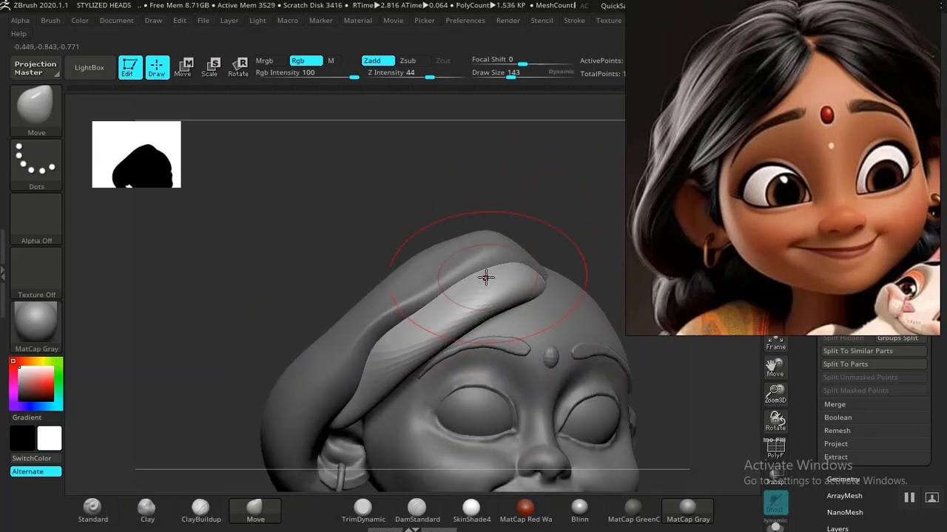
mouse_move(584, 238)
left_mouse_down()
mouse_move(516, 215)
mouse_move(503, 274)
mouse_move(470, 314)
left_mouse_up()
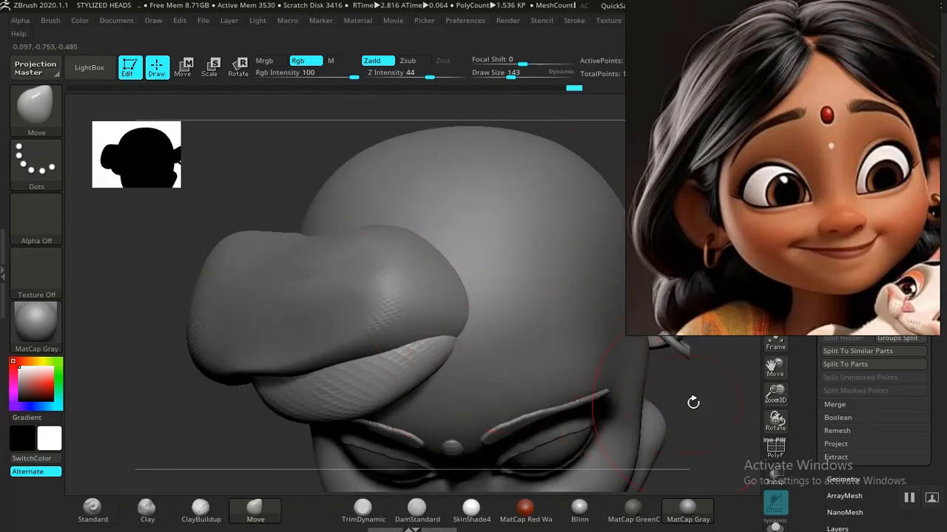
mouse_move(693, 402)
left_mouse_down()
mouse_move(579, 333)
mouse_move(585, 247)
left_mouse_up()
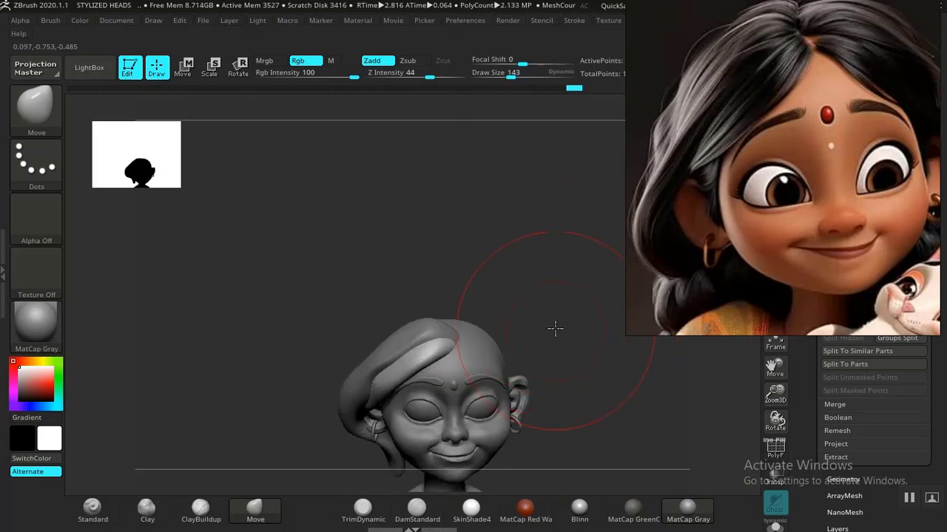
mouse_move(554, 328)
left_mouse_down()
mouse_move(540, 277)
mouse_move(518, 271)
mouse_move(524, 251)
mouse_move(536, 273)
mouse_move(549, 273)
mouse_move(535, 307)
mouse_move(539, 289)
mouse_move(564, 301)
mouse_move(566, 288)
mouse_move(552, 291)
left_mouse_up()
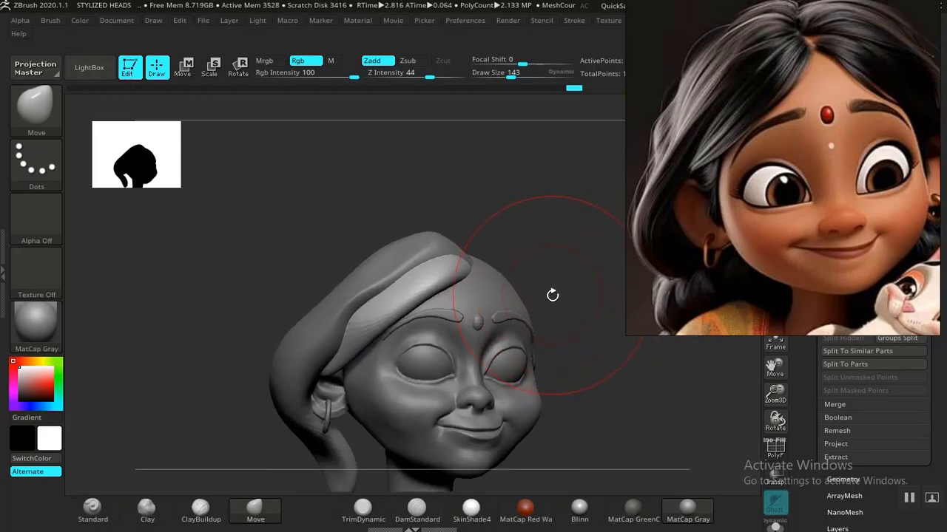
Scale the forehead strand slightly across its thickness with the Gizmo and delete its lower subdivision levels.
key("w")
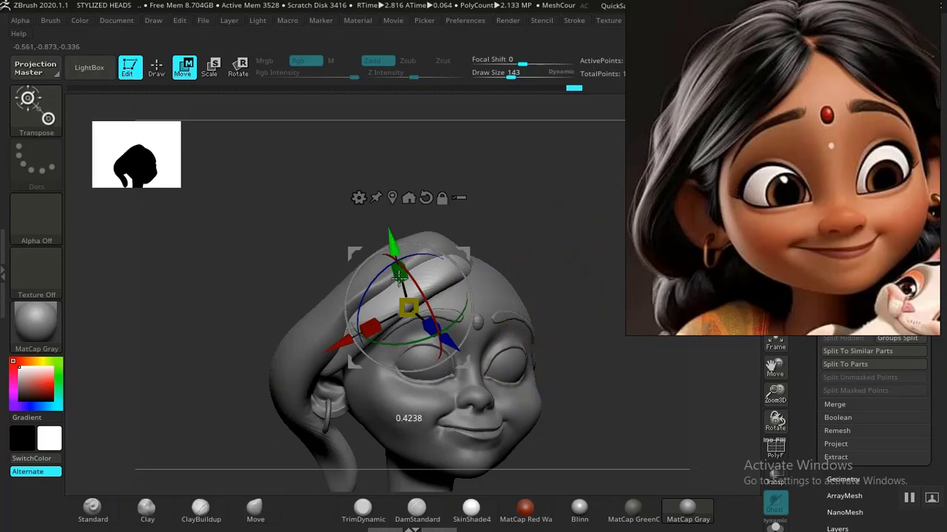
left_click_drag(397, 276, 544, 231)
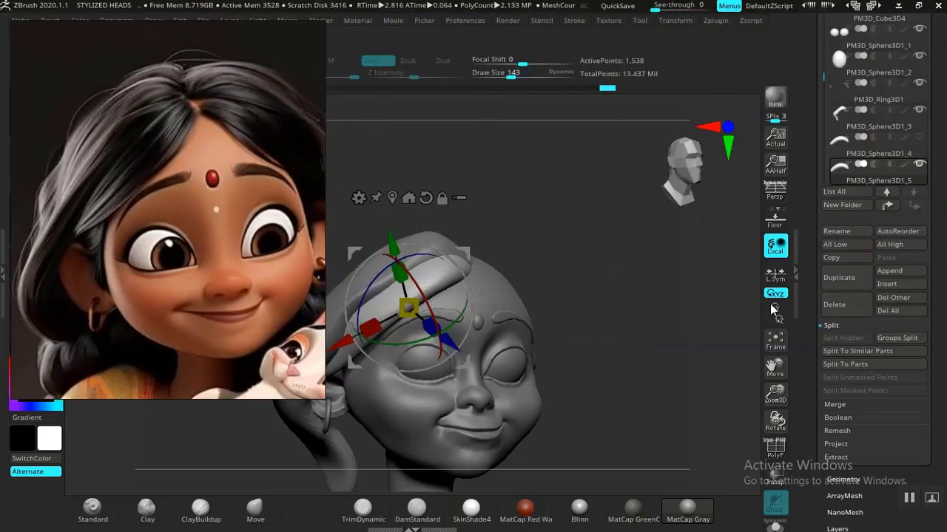
left_click_drag(809, 362, 810, 273)
left_click(841, 299)
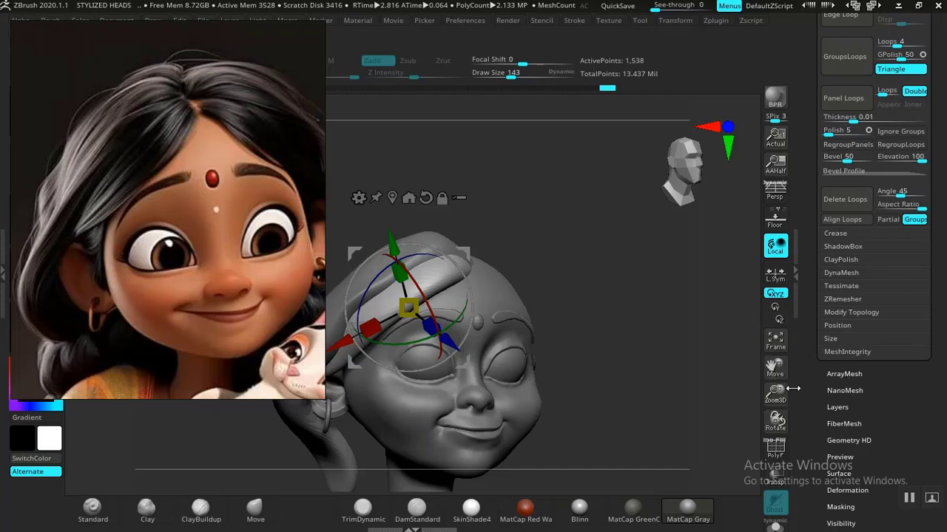
left_click_drag(805, 374, 812, 484)
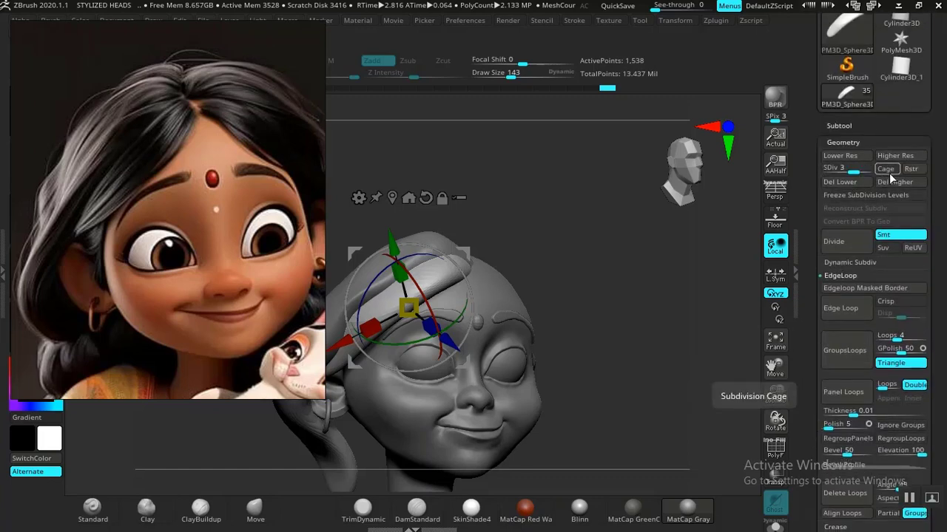
left_click(840, 182)
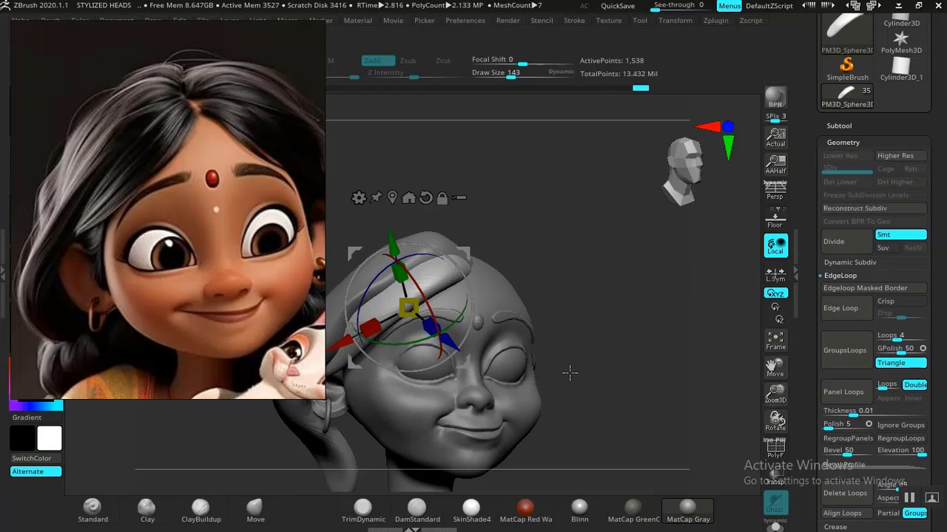
Duplicate the strand within the same subtool, scale the copy down and place it at the temple above the ear.
left_click_drag(588, 371, 661, 414, "alt")
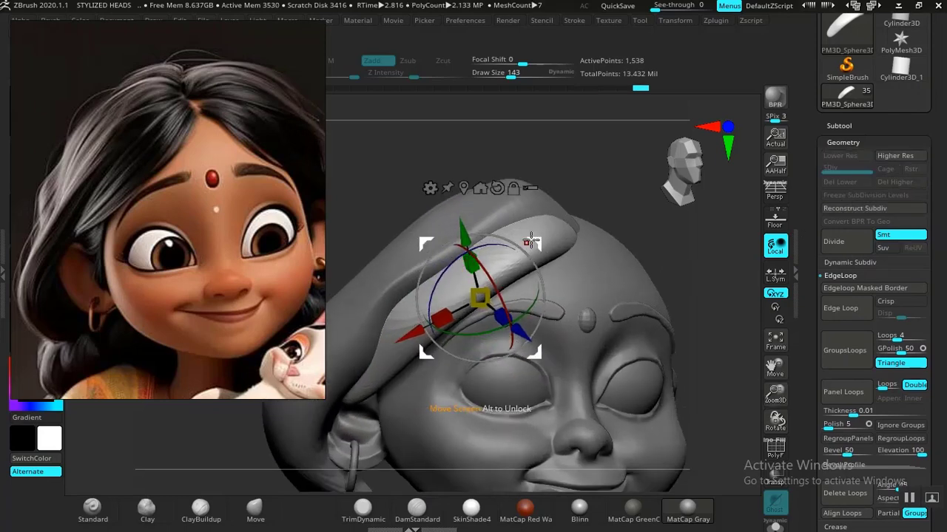
left_click_drag(538, 240, 495, 312, "ctrl")
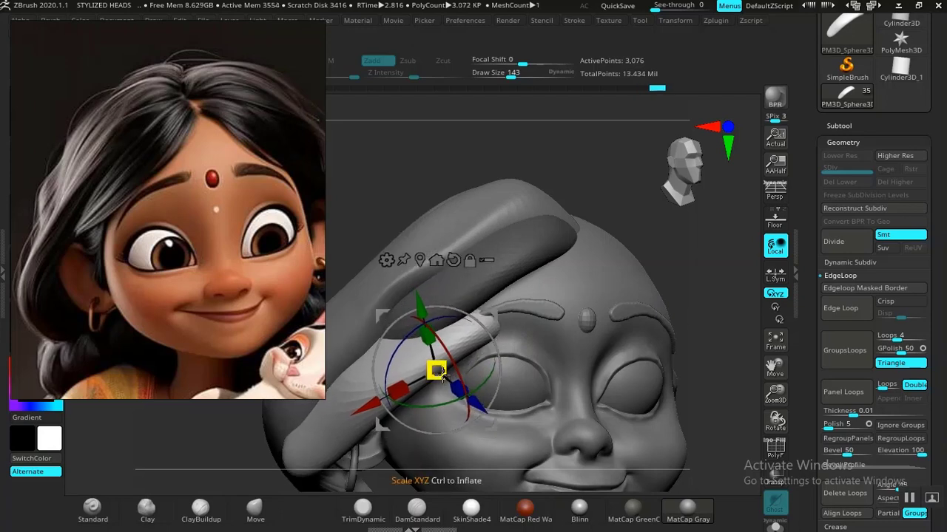
left_click_drag(438, 372, 395, 380)
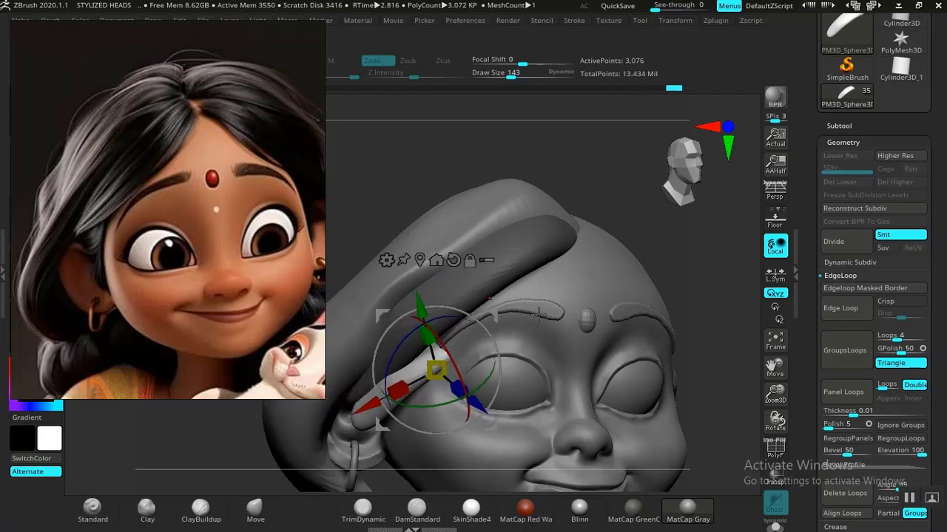
left_click_drag(705, 284, 461, 364)
left_click_drag(724, 307, 686, 305)
left_click_drag(623, 310, 573, 305)
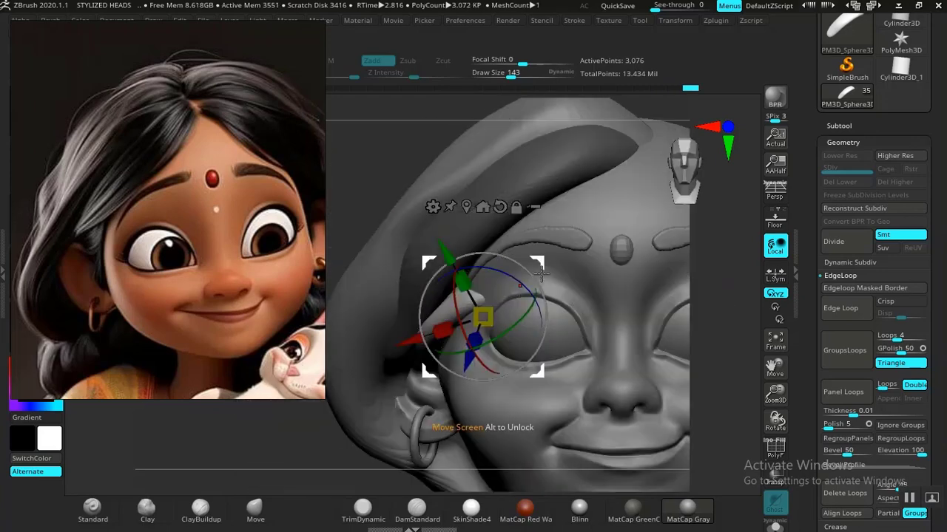
left_click_drag(542, 268, 509, 286)
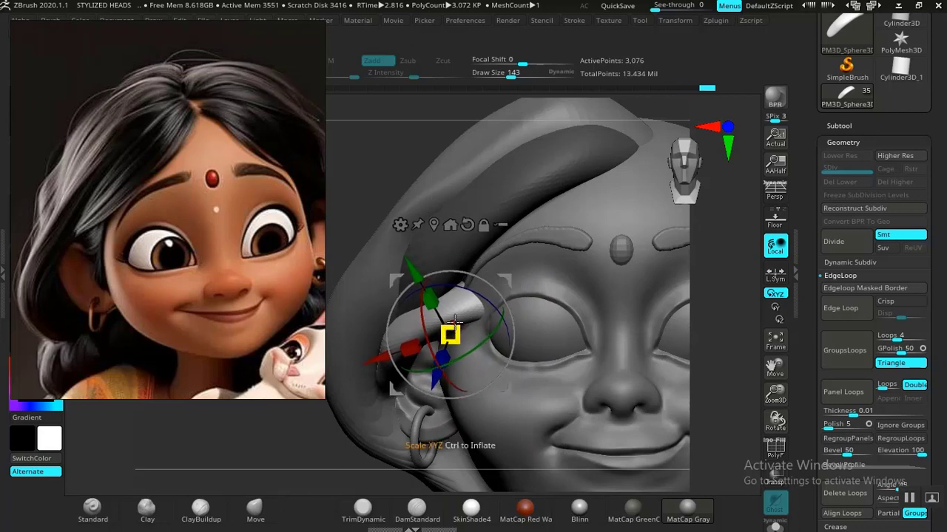
Bend the small temple strand with the Move brush so it curves back toward the ear.
key("q")
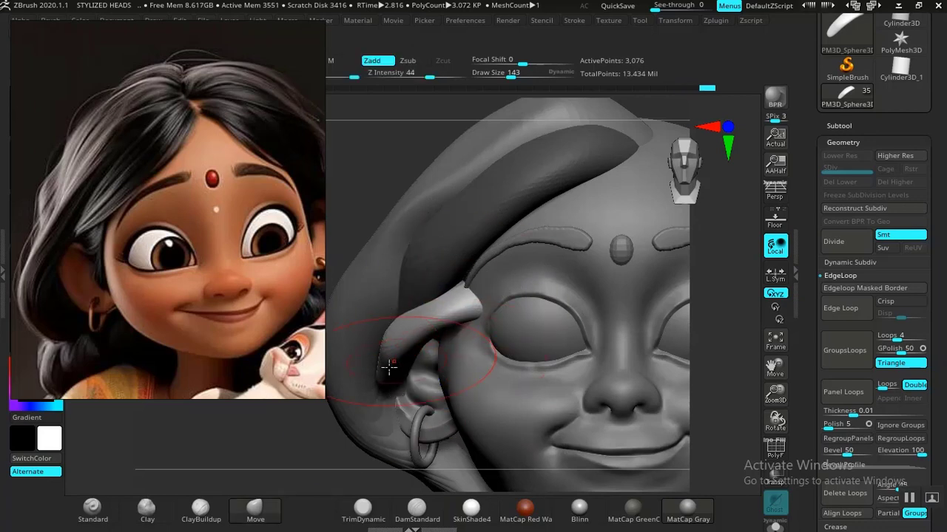
left_click_drag(338, 476, 374, 449)
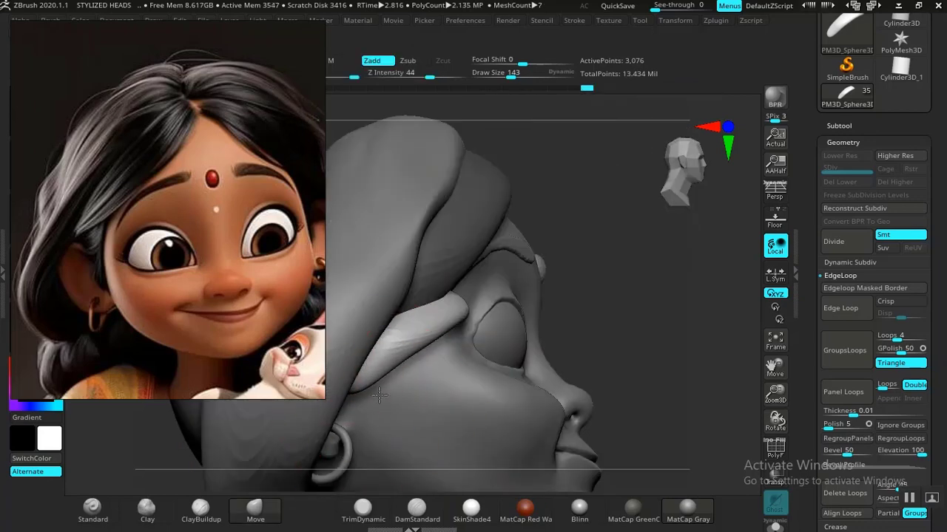
mouse_move(646, 317)
left_mouse_down()
mouse_move(517, 340)
mouse_move(368, 386)
mouse_move(379, 398)
mouse_move(415, 400)
left_mouse_up()
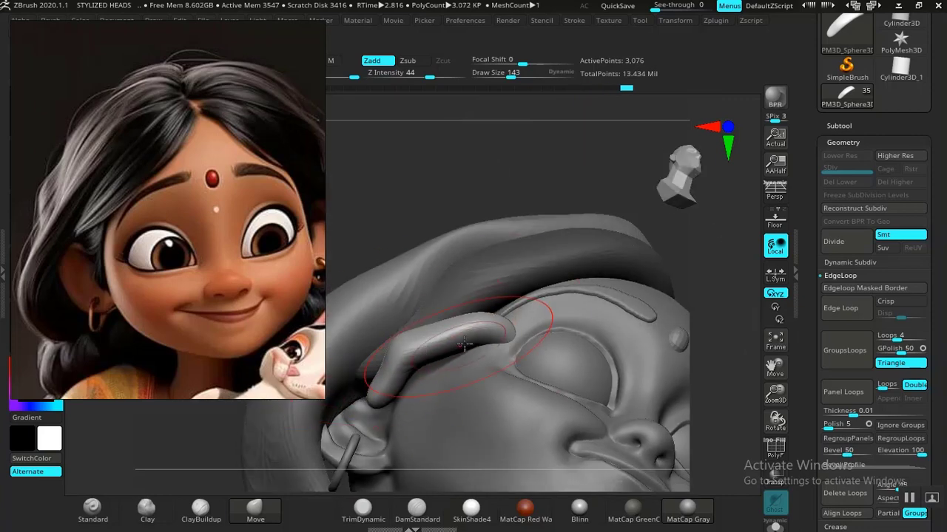
key("w")
key("q")
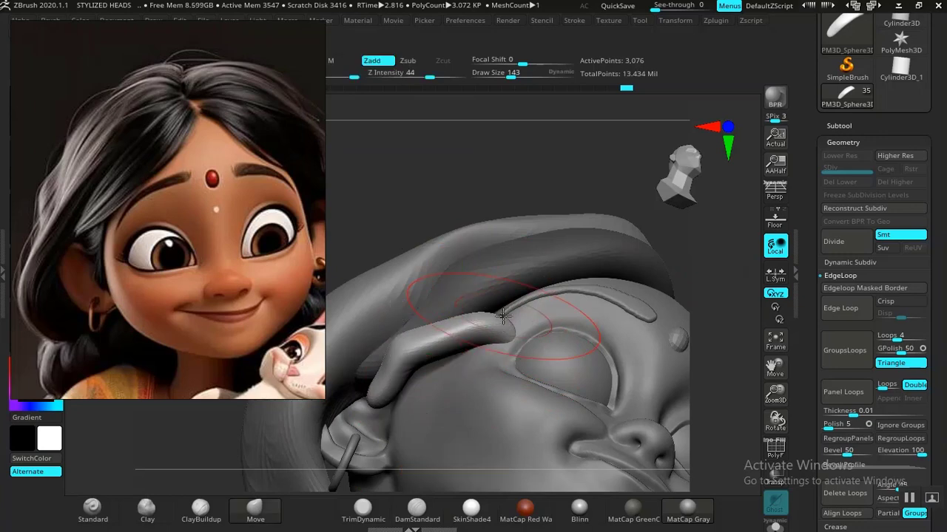
Reset the Gizmo's orientation, thin the small strand slightly and shift it down toward the ear.
key("w")
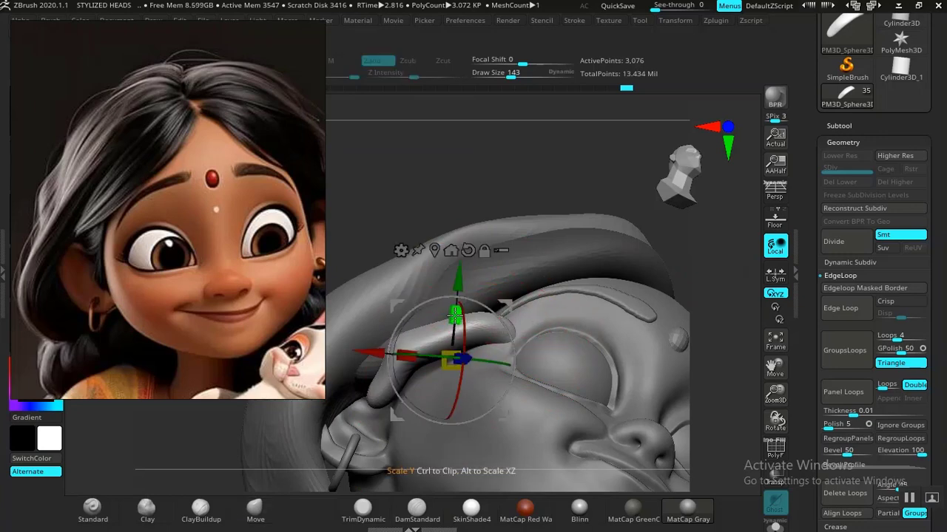
left_click(467, 250)
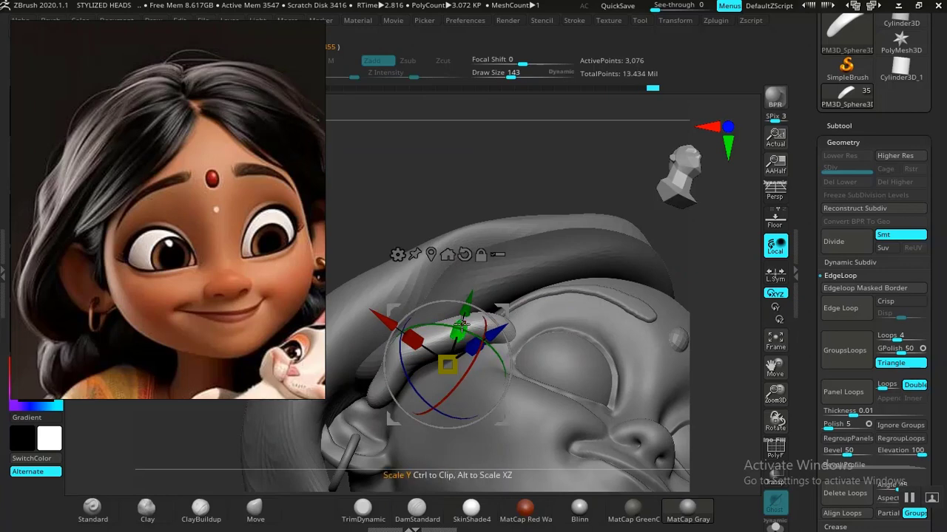
left_click_drag(463, 331, 460, 337)
left_click_drag(487, 324, 455, 348)
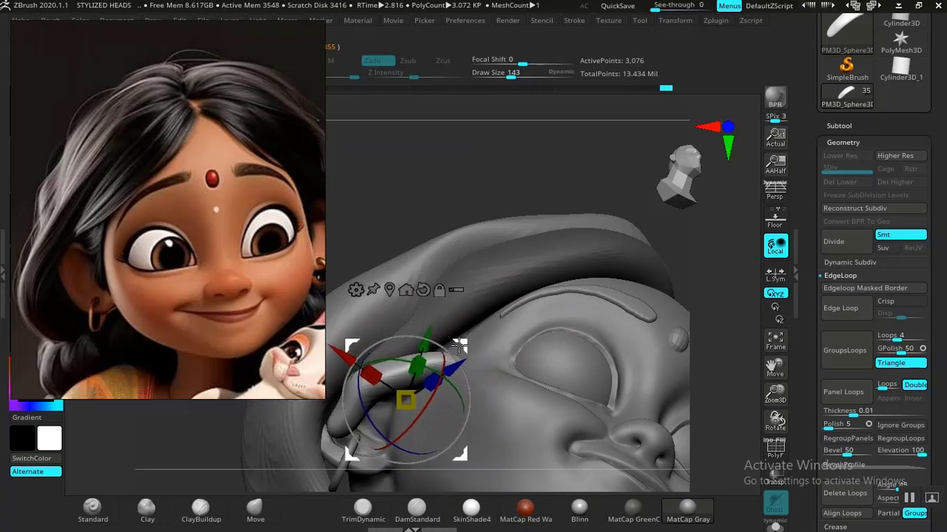
Rotate the small temple strand with the Gizmo so it tilts down toward the ear and move it back under the large side lock.
left_click_drag(579, 184, 638, 327)
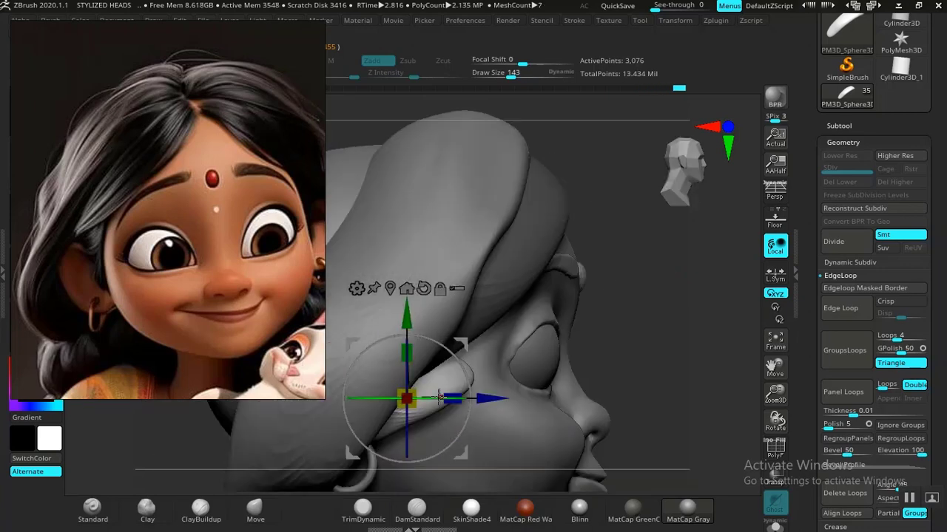
left_click_drag(407, 372, 399, 420)
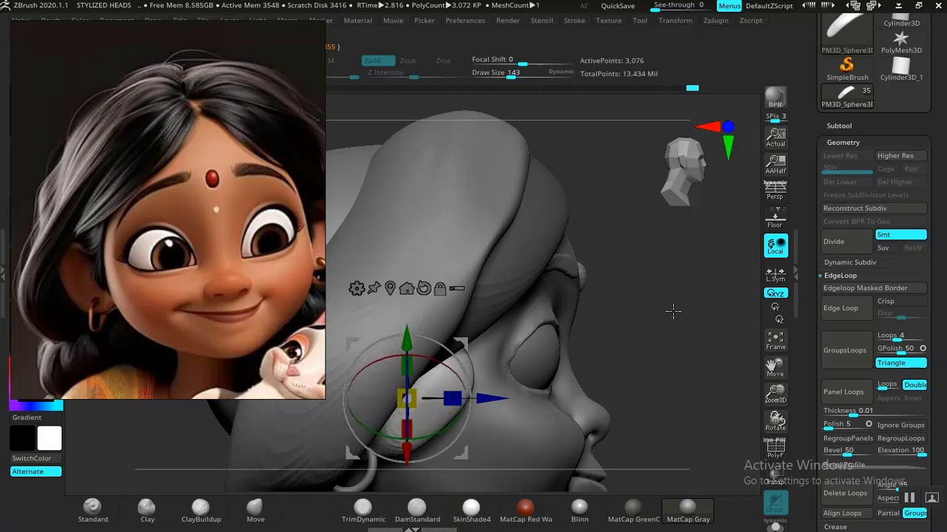
left_click_drag(672, 310, 543, 332)
left_click_drag(400, 383, 314, 412)
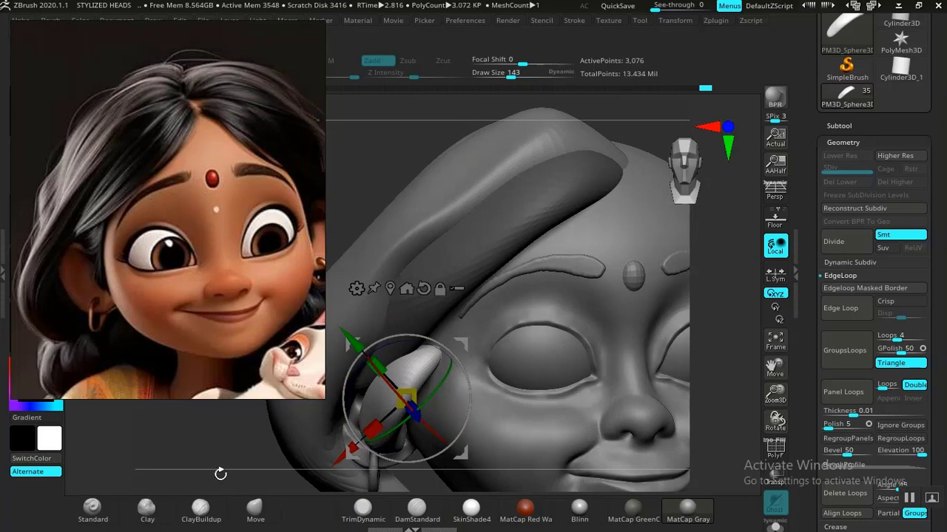
left_click_drag(258, 464, 403, 436)
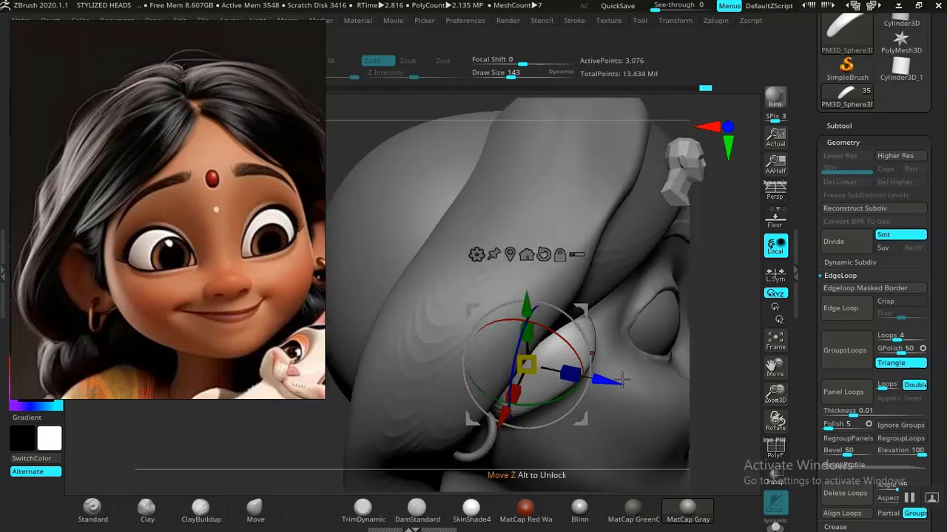
left_click_drag(620, 380, 596, 371)
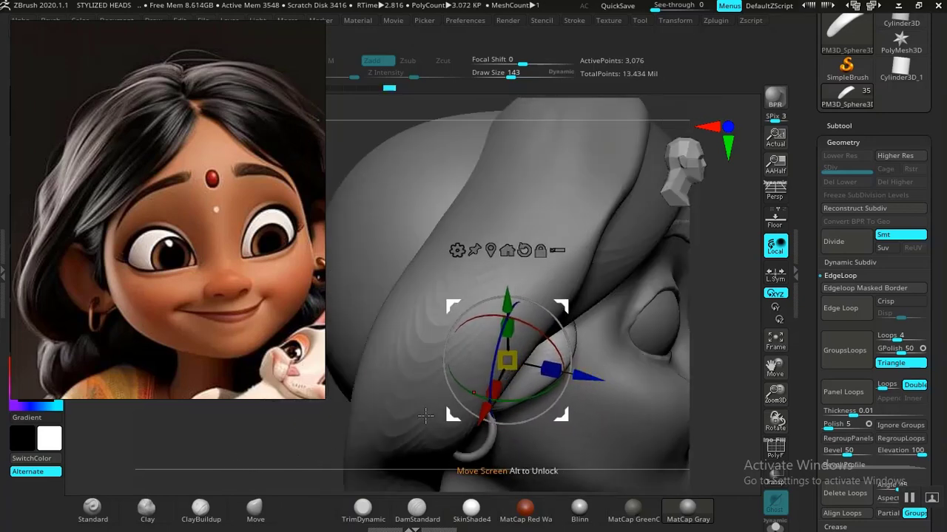
left_click_drag(320, 446, 247, 444)
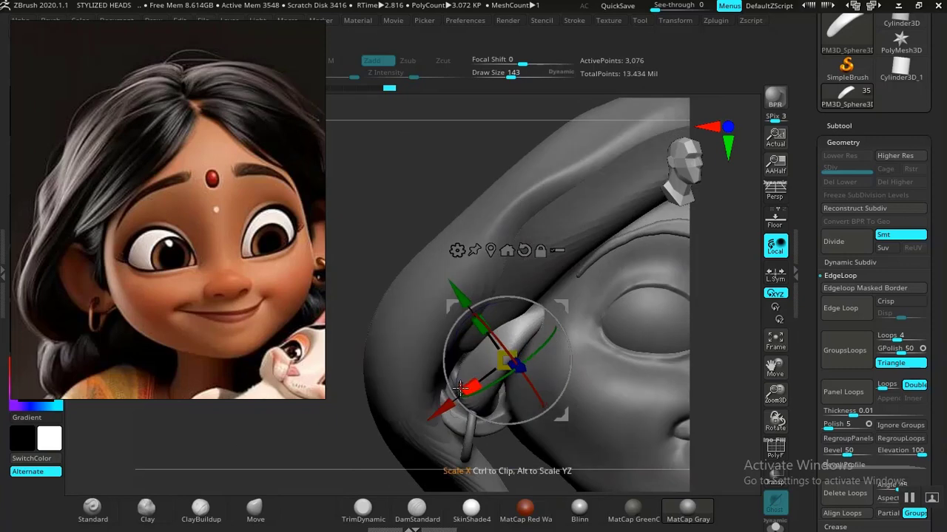
Reshape the small temple strand with the Move brush, curving its body around the top of the ear and adjusting its tip.
key("q")
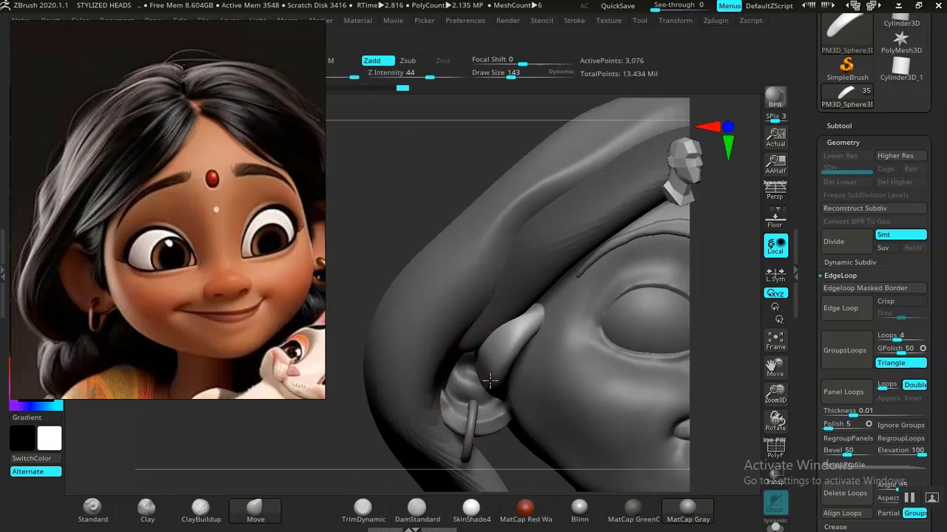
left_click_drag(490, 380, 492, 380)
left_click_drag(333, 465, 444, 402)
mouse_move(468, 372)
left_mouse_down()
mouse_move(466, 383)
mouse_move(455, 373)
left_mouse_up()
left_click_drag(516, 362, 532, 361)
left_click_drag(334, 456, 389, 412)
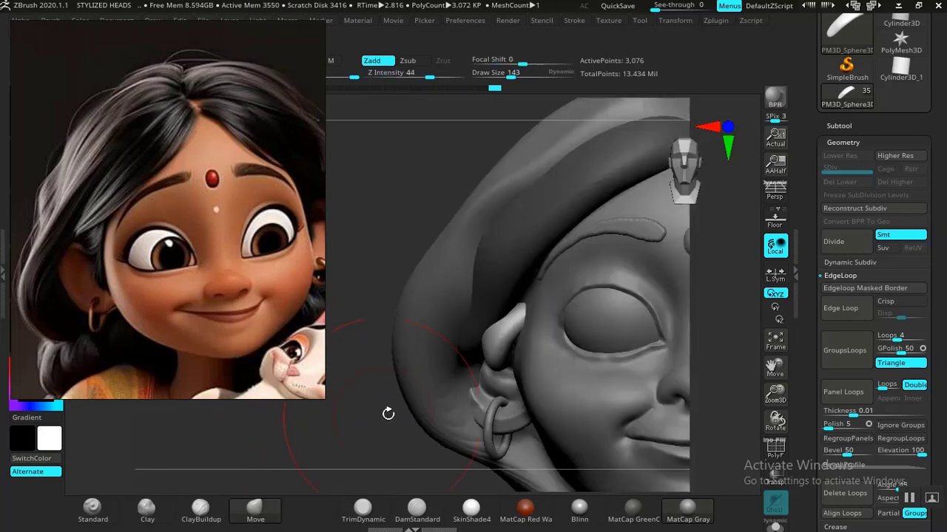
left_click_drag(506, 363, 505, 362)
left_click_drag(517, 326, 522, 321)
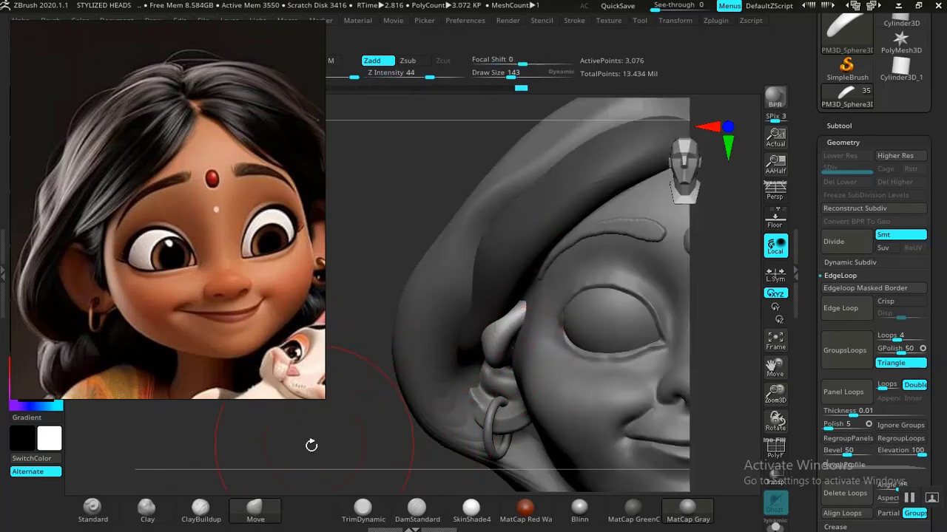
left_click_drag(311, 446, 332, 429)
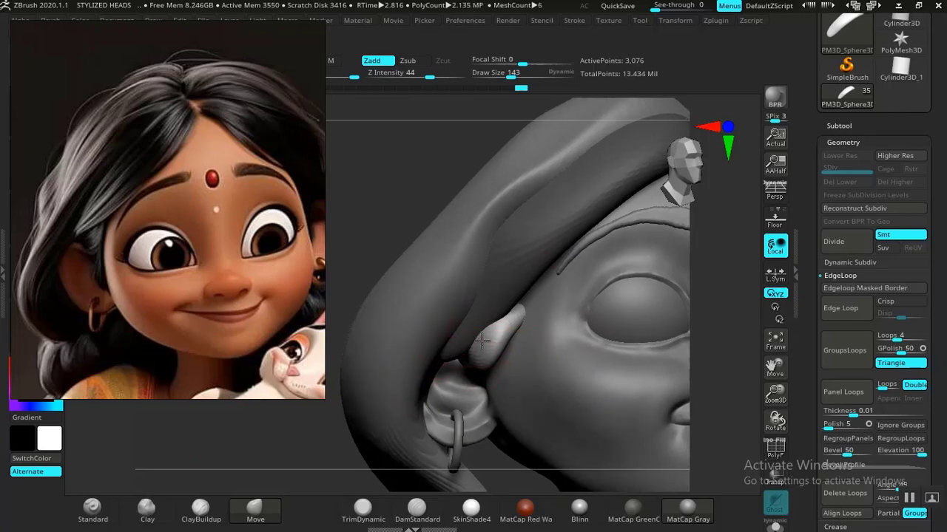
left_click_drag(482, 341, 485, 341)
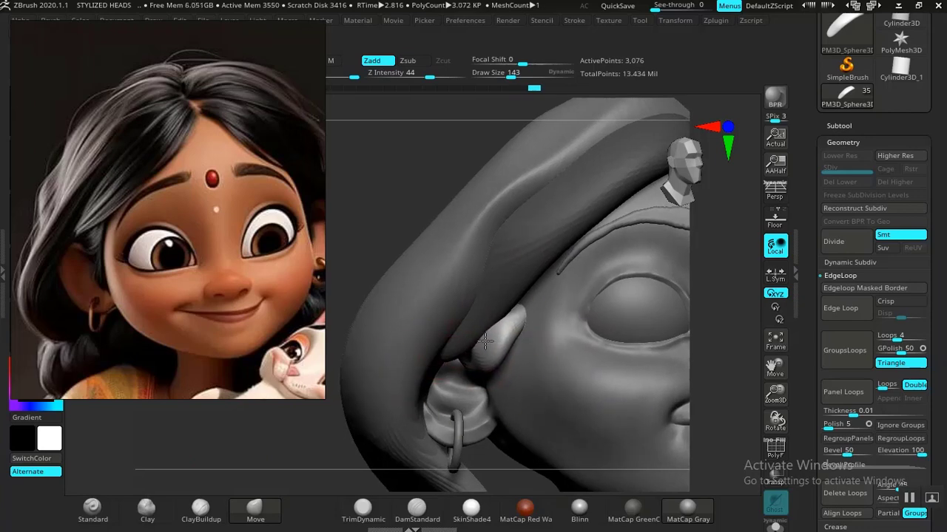
Flatten the small temple strand with the TrimDynamic brush, reducing the draw size to 71 and undoing the unwanted strokes.
left_click(363, 507)
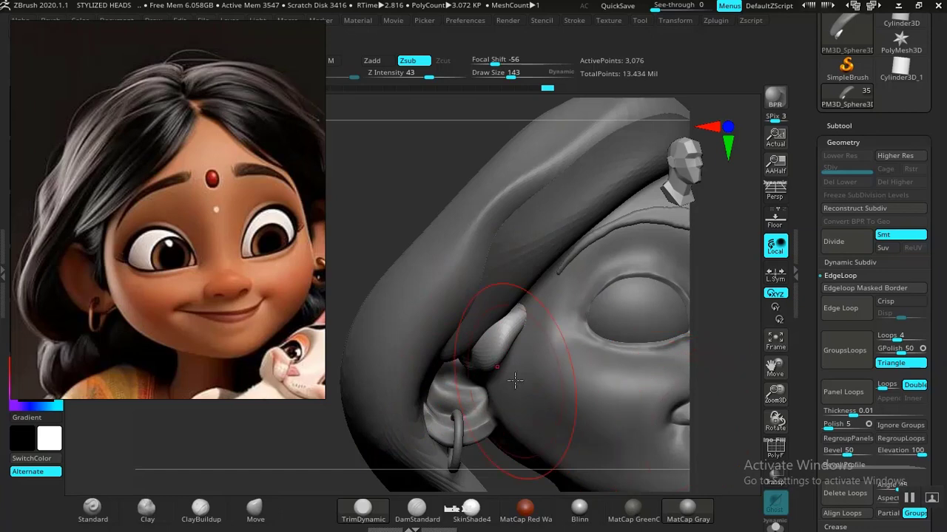
key("ctrl")
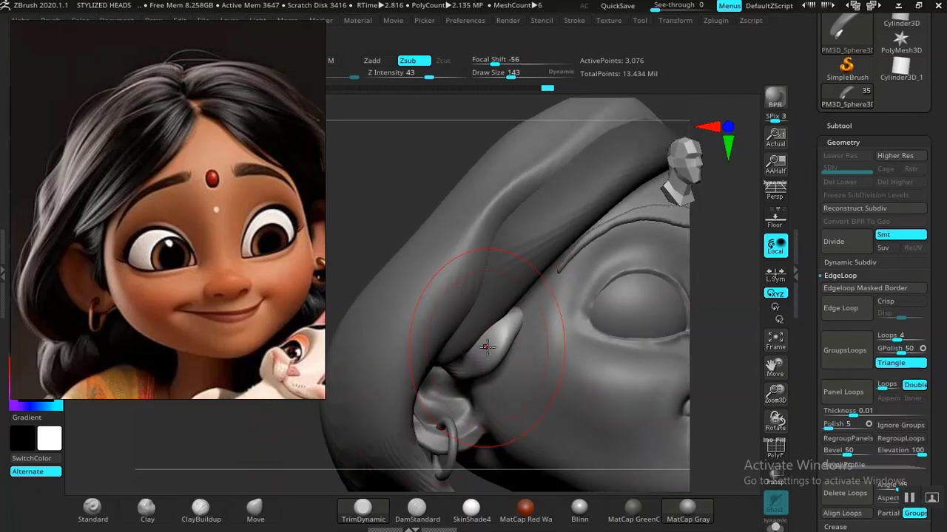
key("ctrl+z")
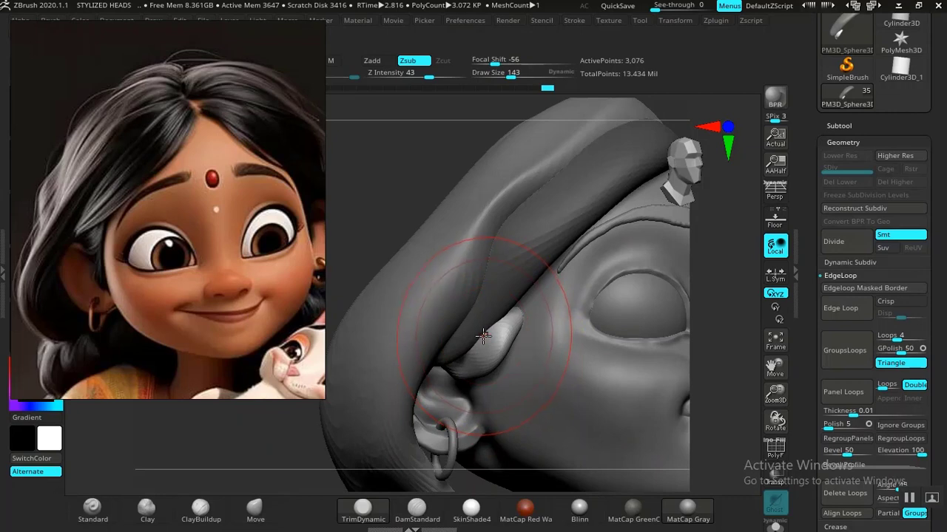
key("bracketleft")
key("bracketleft")
key("bracketleft")
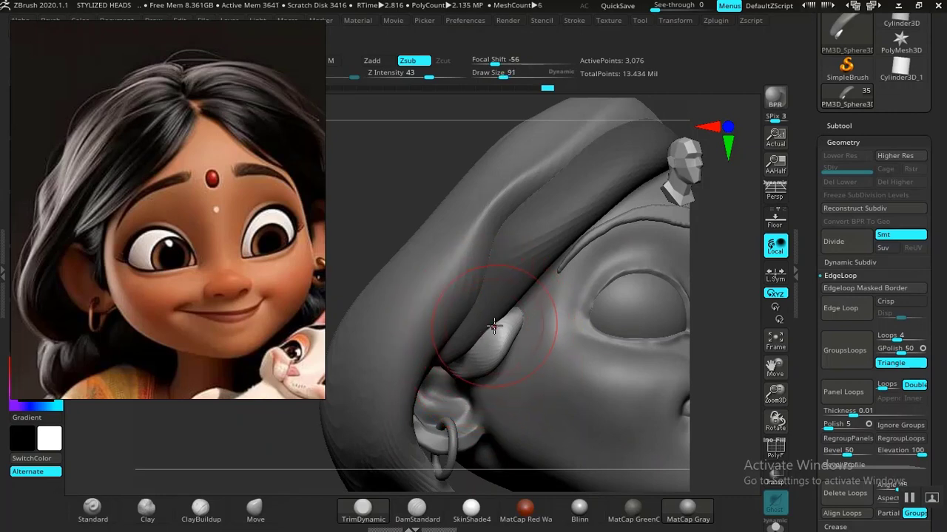
key("bracketleft")
key("bracketleft")
mouse_move(501, 338)
left_mouse_down()
mouse_move(491, 321)
mouse_move(479, 350)
mouse_move(463, 355)
left_mouse_up()
key("ctrl+z")
left_click(367, 511)
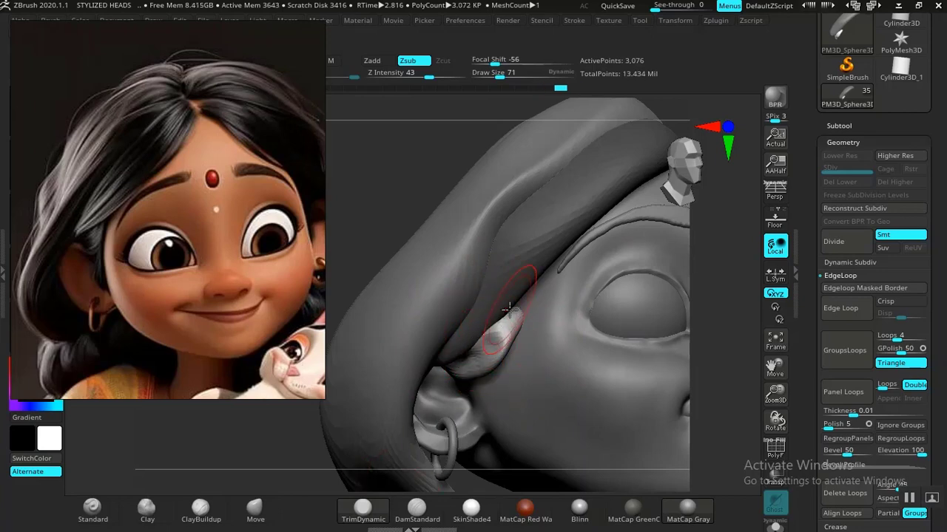
left_click_drag(508, 311, 515, 312)
key("ctrl+z")
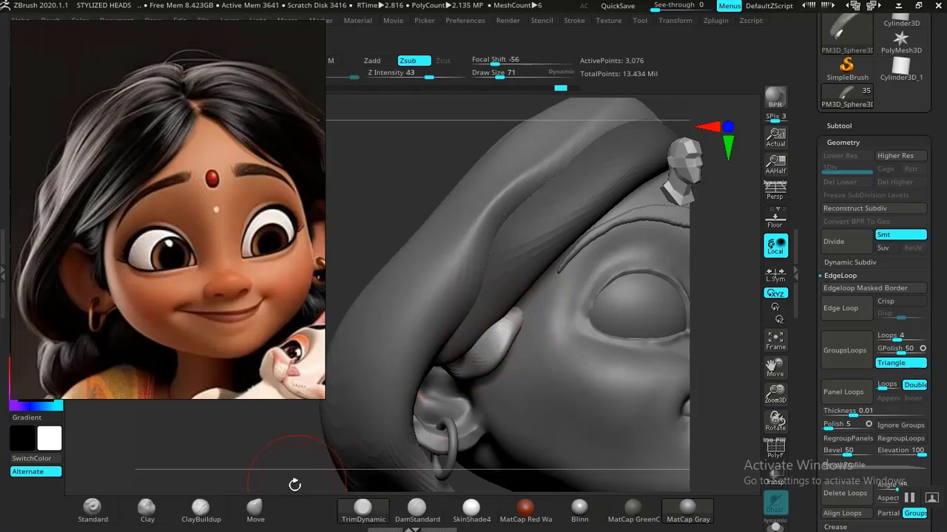
key("ctrl+z")
Pull the small strand's lower end down toward the ear with the Move brush.
left_click(256, 510)
left_click_drag(254, 456, 230, 448)
left_click_drag(488, 340, 471, 368)
Recenter the Gizmo and reset its orientation, then duplicate the small strand within the same subtool, placing the copy just below it.
key("w")
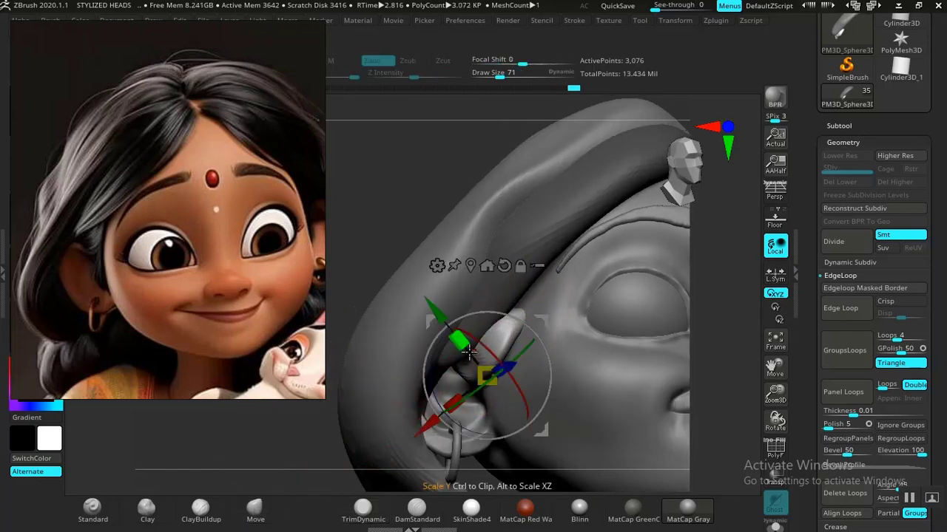
left_click_drag(340, 421, 440, 355)
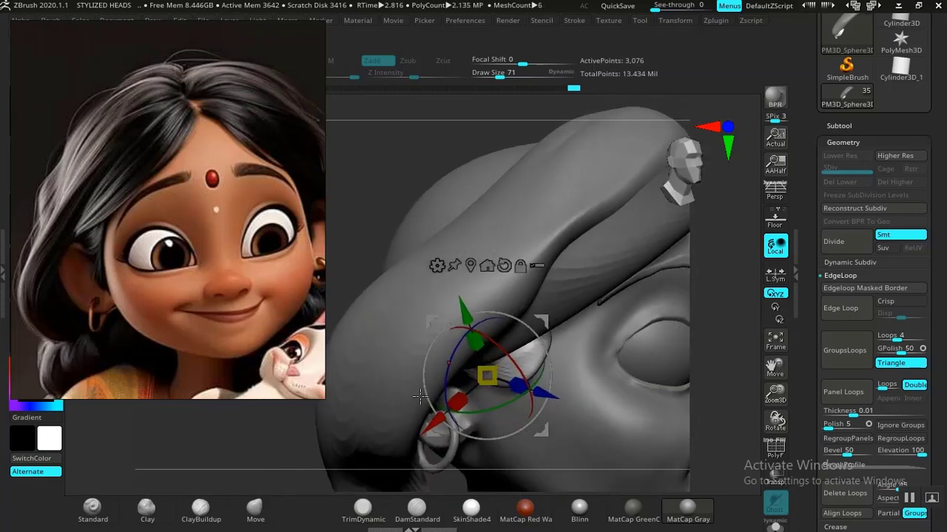
left_click(486, 266)
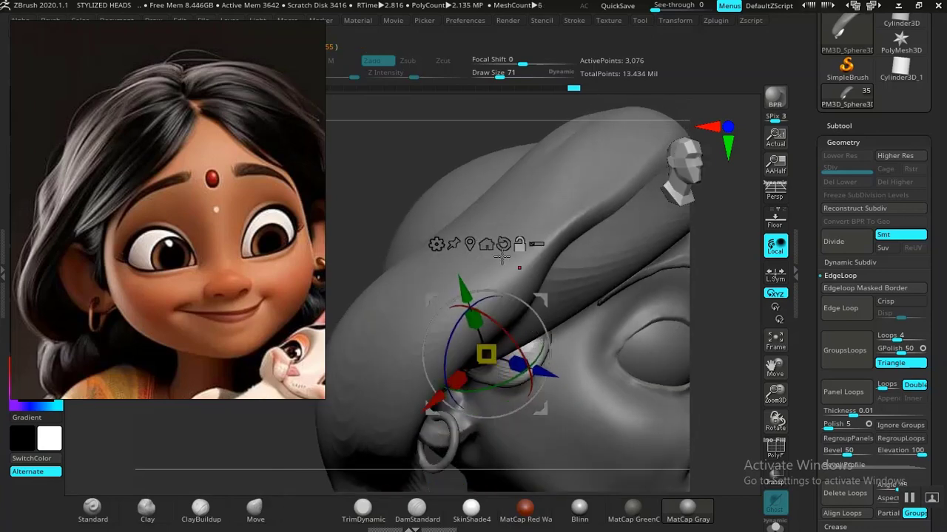
left_click(503, 244)
left_click_drag(493, 278, 494, 310)
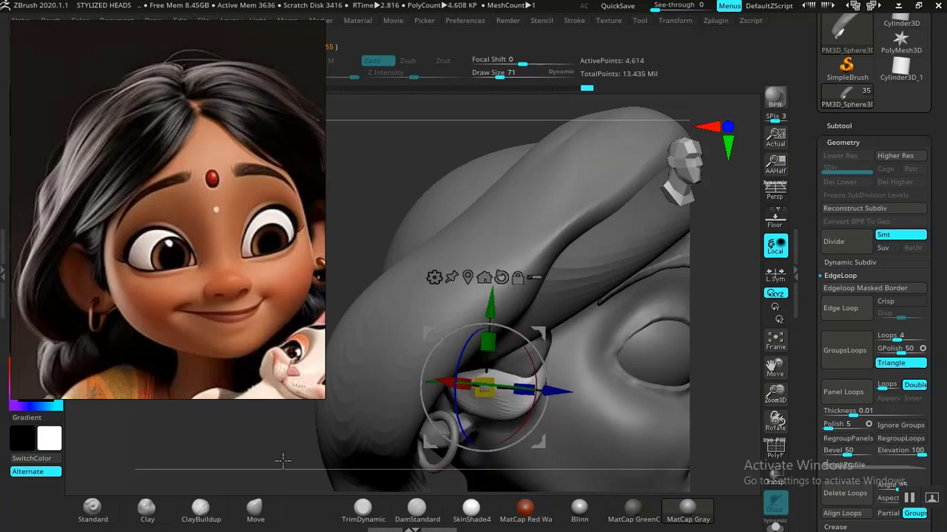
left_click_drag(281, 458, 392, 442)
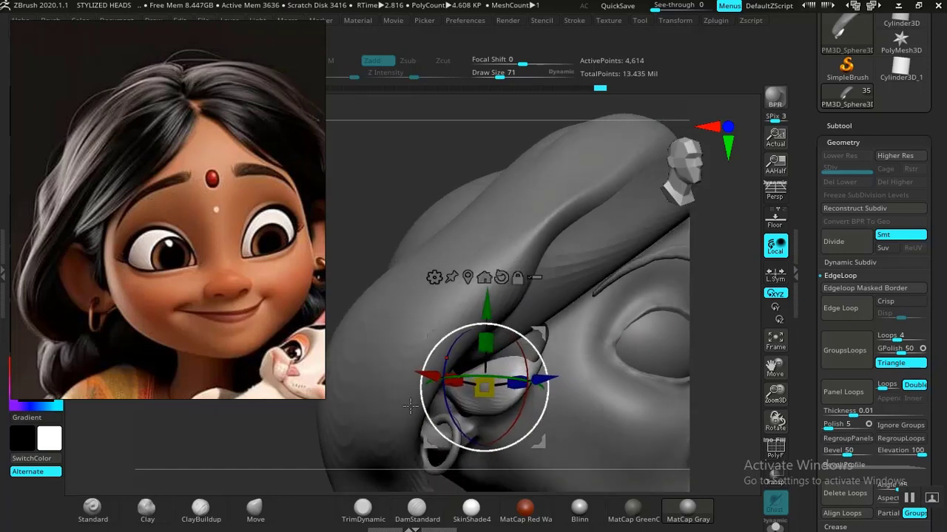
Reshape the lower strand copy in front of the ear with the Move brush, raising the draw size to 131.
key("q")
left_click_drag(294, 457, 299, 425)
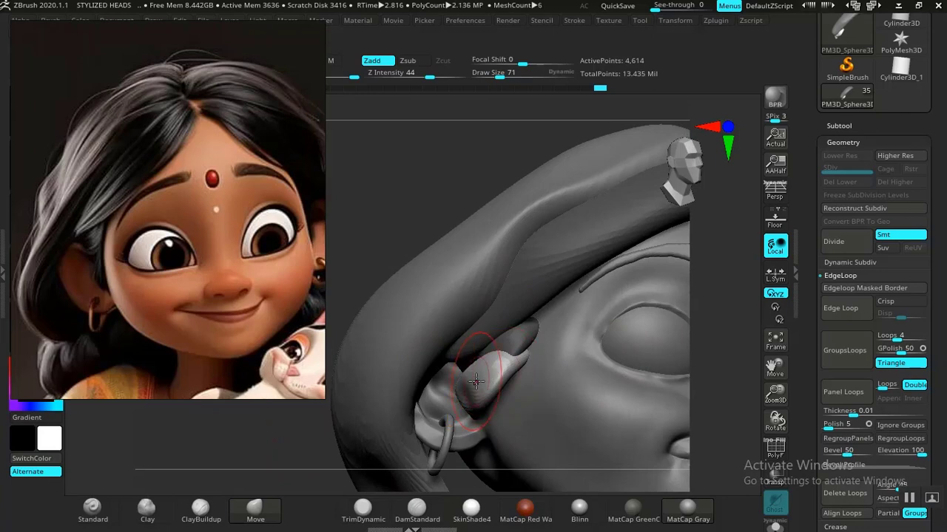
left_click_drag(489, 387, 468, 380)
key("bracketright")
key("bracketright")
key("bracketright")
key("bracketright")
key("bracketright")
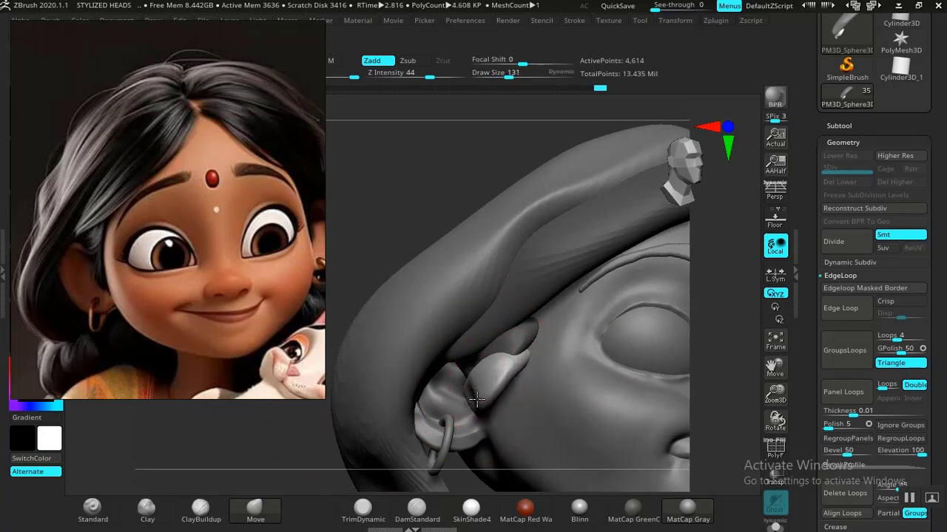
left_click_drag(477, 399, 486, 369)
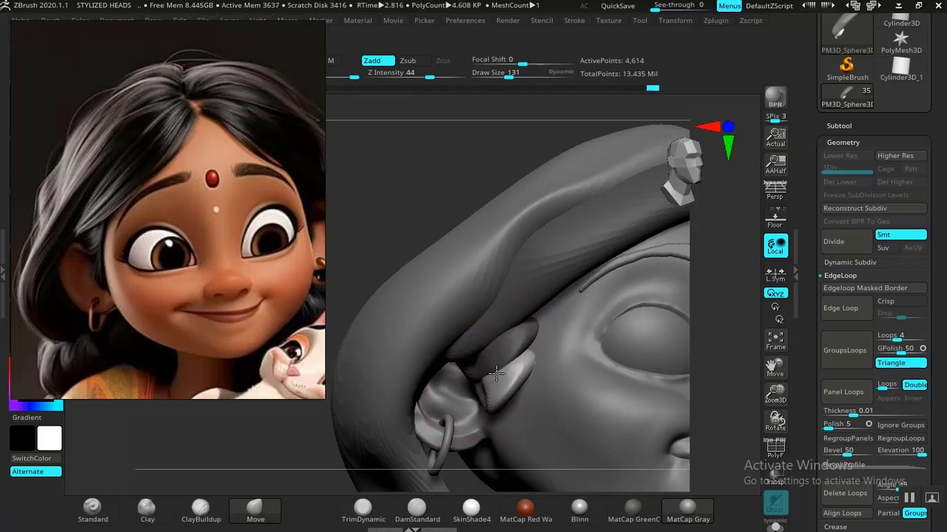
left_click_drag(495, 373, 491, 372)
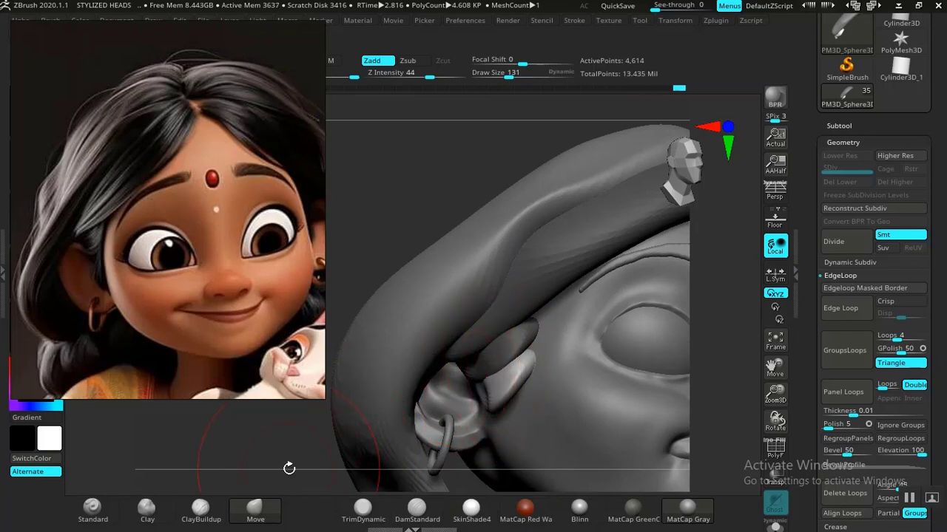
Tuck the lower strand's back end toward the ear with the Move brush and smooth its surface.
left_click_drag(289, 469, 243, 510)
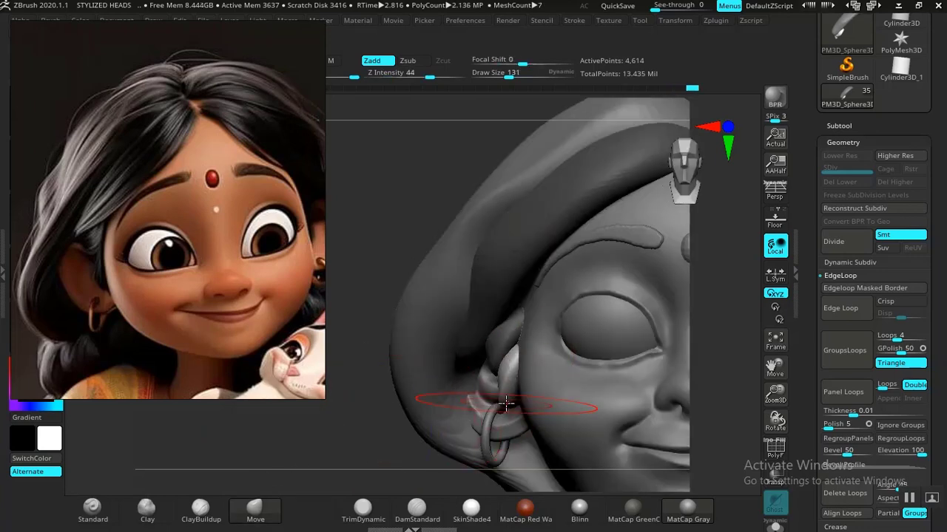
left_click_drag(515, 403, 490, 410)
mouse_move(372, 463)
left_mouse_down()
mouse_move(348, 433)
mouse_move(397, 434)
mouse_move(514, 396)
mouse_move(481, 403)
left_mouse_up()
left_click_drag(670, 329, 710, 482, "alt")
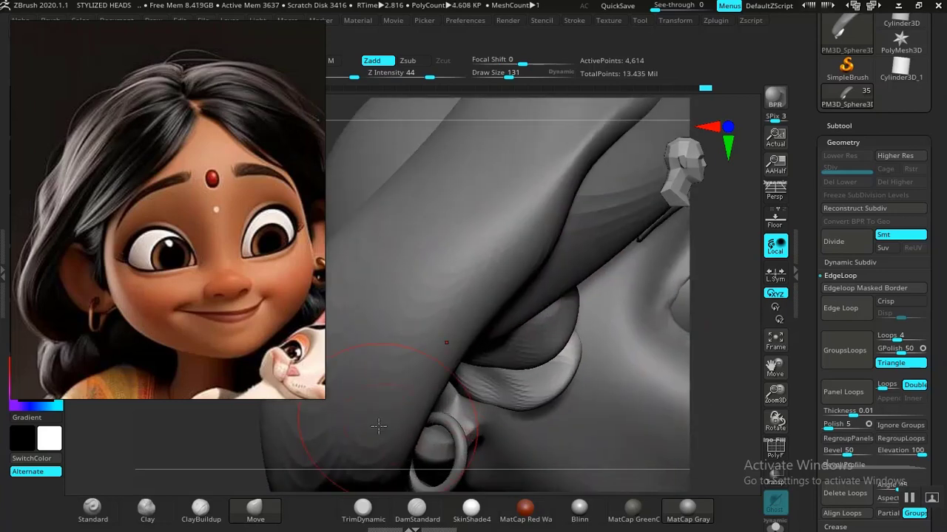
left_click_drag(200, 456, 190, 440)
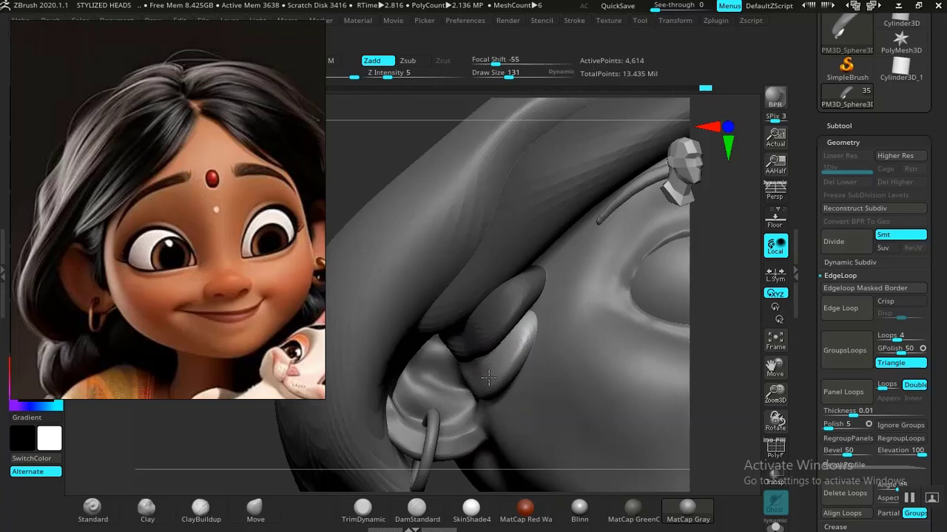
left_click_drag(489, 377, 484, 381, "shift")
left_click_drag(219, 473, 252, 442)
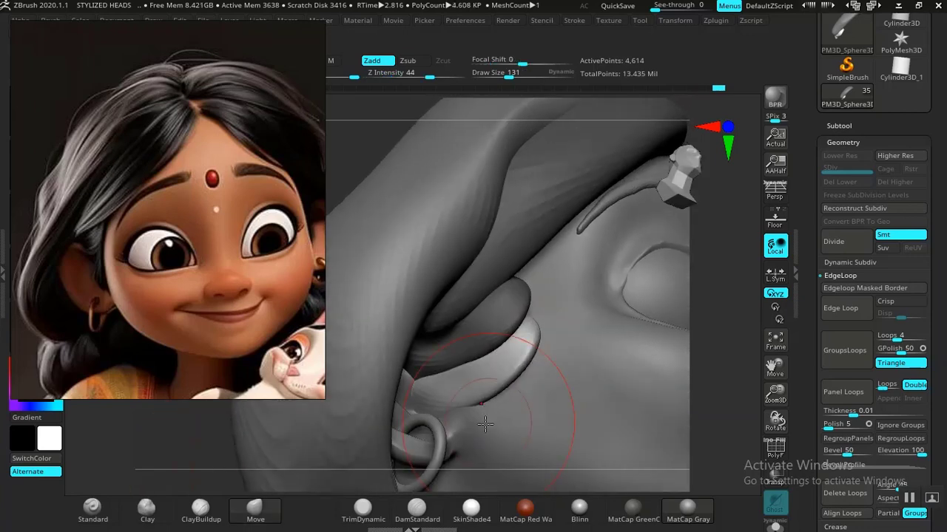
mouse_move(419, 400)
left_mouse_down()
mouse_move(431, 416)
mouse_move(417, 410)
mouse_move(420, 388)
mouse_move(415, 418)
left_mouse_up()
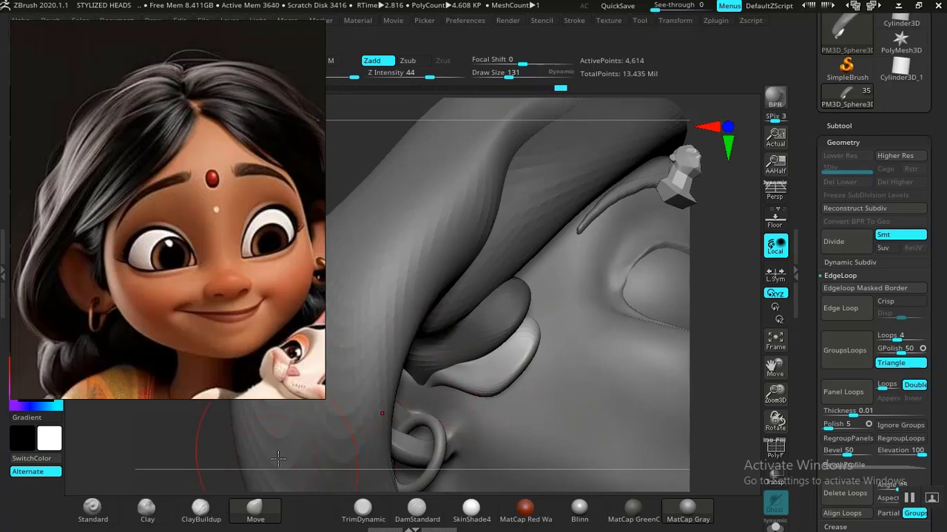
Refine the lower strand's back edge beside the ear with the Move brush at draw size 99.
left_click_drag(202, 470, 175, 445, "alt")
mouse_move(254, 447)
left_mouse_down("alt")
mouse_move(228, 480)
mouse_move(264, 458)
left_mouse_up("alt")
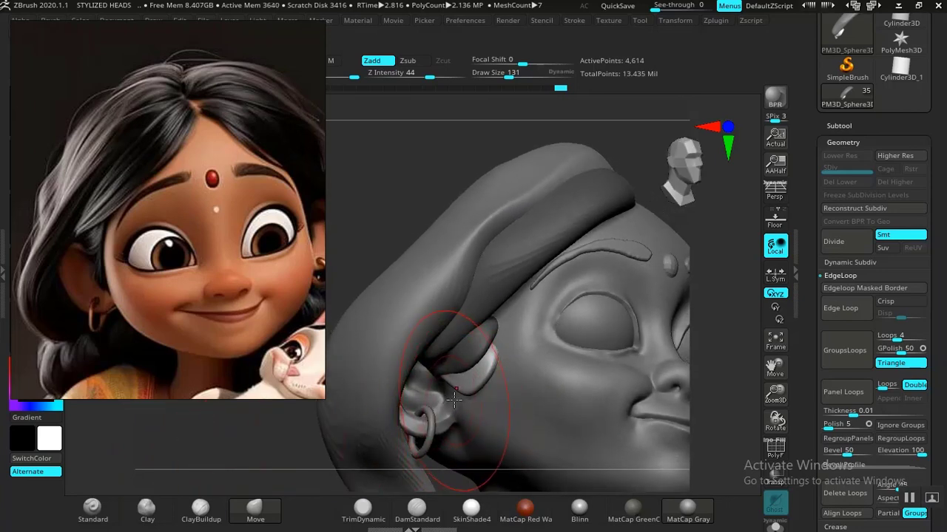
key("bracketleft")
key("bracketleft")
key("bracketleft")
mouse_move(458, 390)
left_mouse_down()
mouse_move(452, 402)
mouse_move(446, 383)
mouse_move(455, 381)
left_mouse_up()
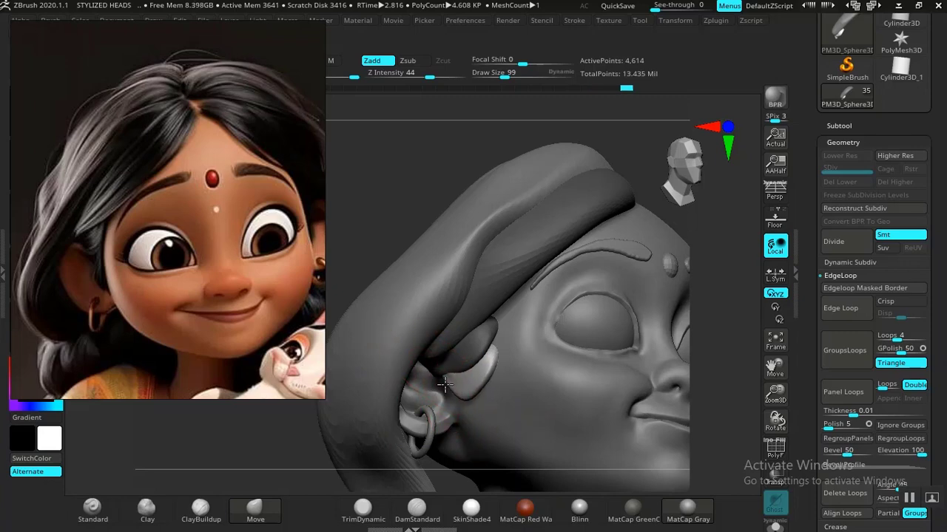
left_click_drag(447, 386, 449, 380)
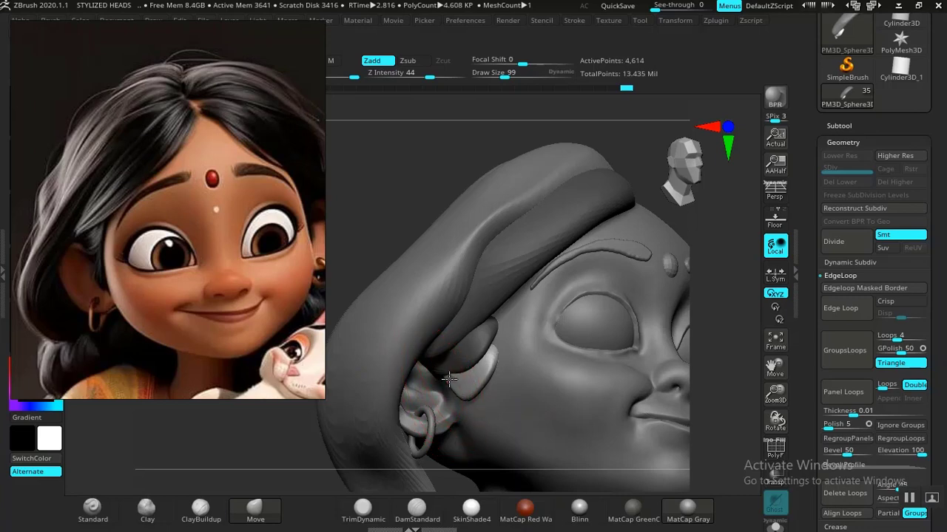
key("w")
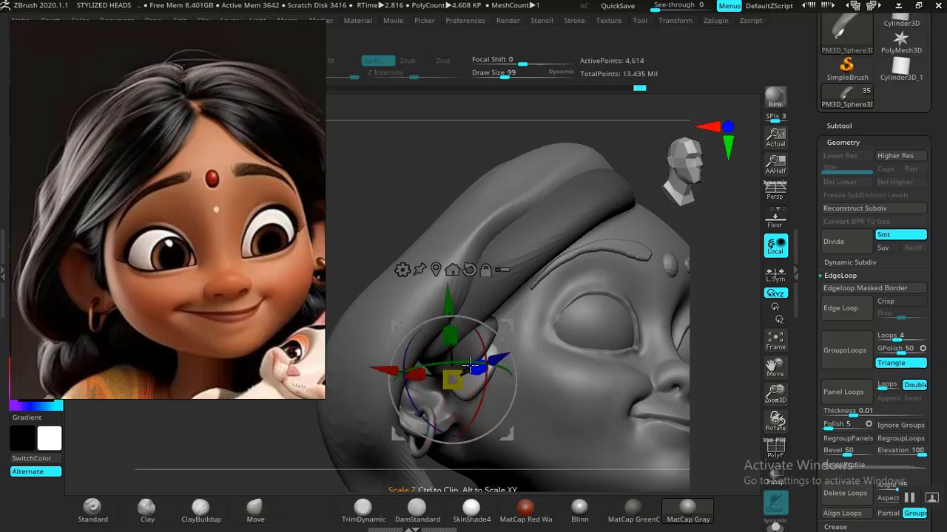
Duplicate the lower strand within the same subtool, placing the new copy just below it in front of the ear.
left_click_drag(502, 326, 499, 354, "ctrl")
mouse_move(255, 451)
left_mouse_down()
mouse_move(278, 450)
mouse_move(247, 448)
left_mouse_up()
key("q")
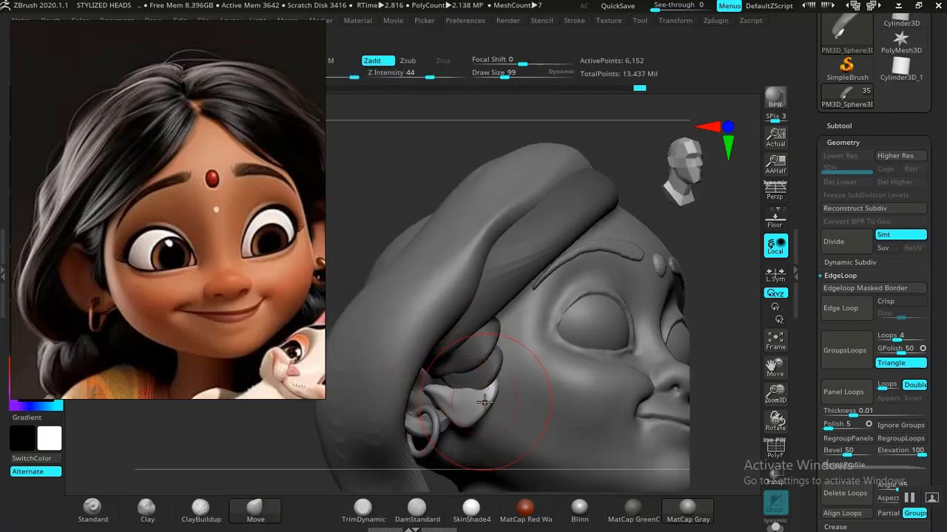
Smooth the new lowest strand and pull its back end forward off the ear with the Move brush, shortening it.
left_click_drag(474, 404, 457, 410, "shift")
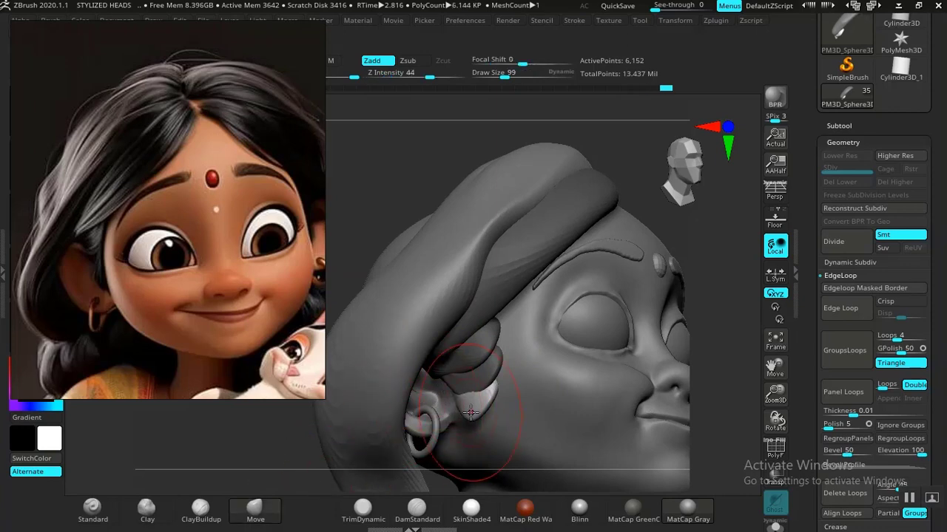
left_click_drag(266, 453, 292, 448)
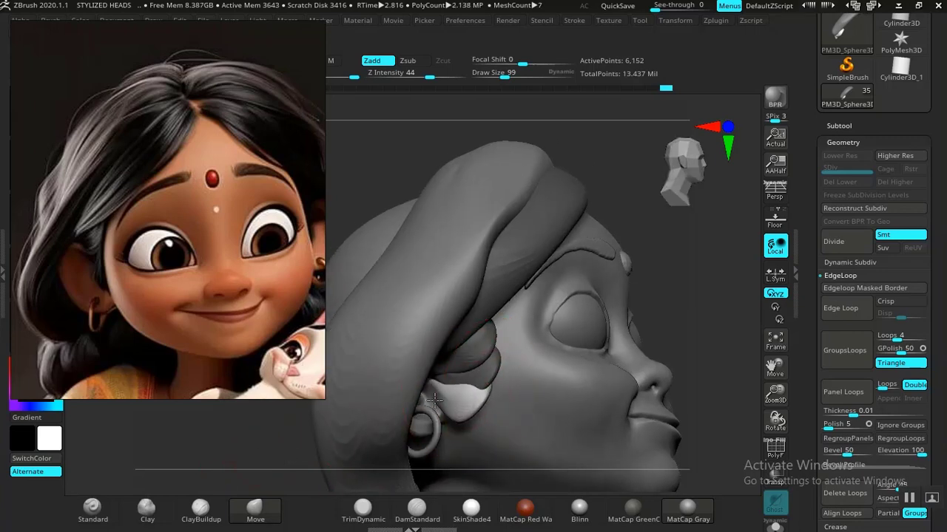
mouse_move(434, 401)
left_mouse_down()
mouse_move(480, 392)
mouse_move(458, 398)
left_mouse_up()
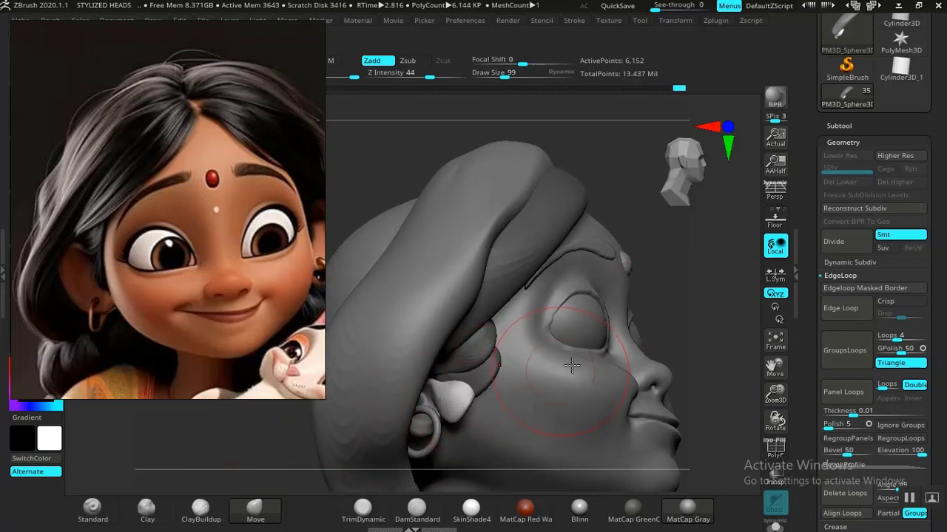
left_click_drag(668, 312, 613, 322)
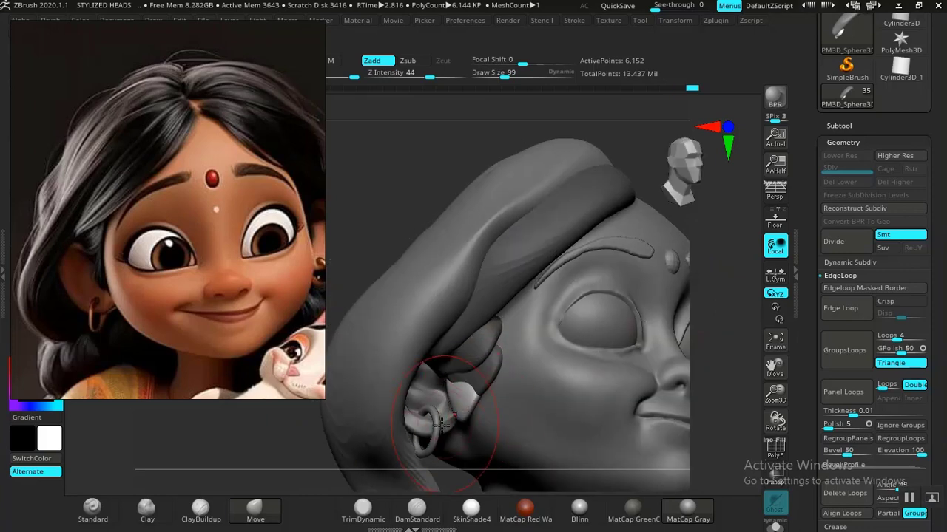
left_click_drag(288, 473, 336, 457)
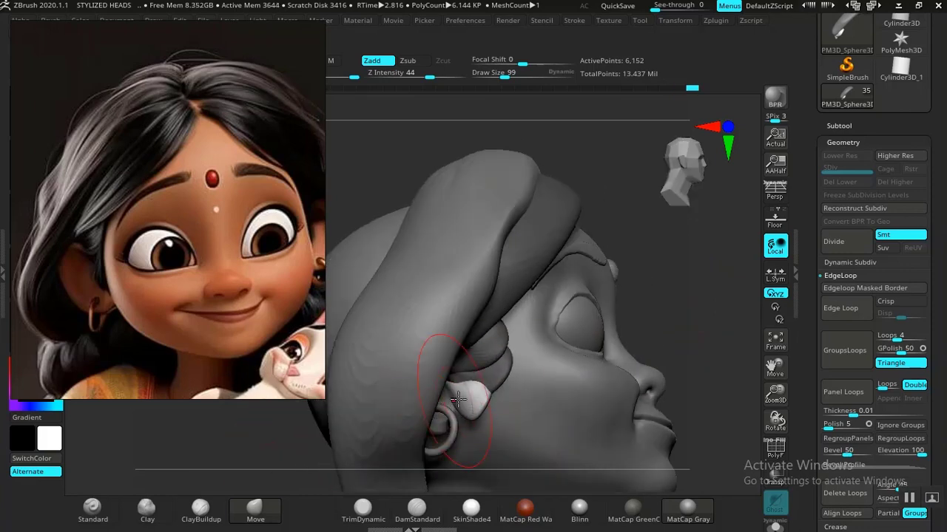
Reshape the small hair strand in front of the ear with the Move brush to follow the side of the face.
left_click_drag(652, 322, 562, 336)
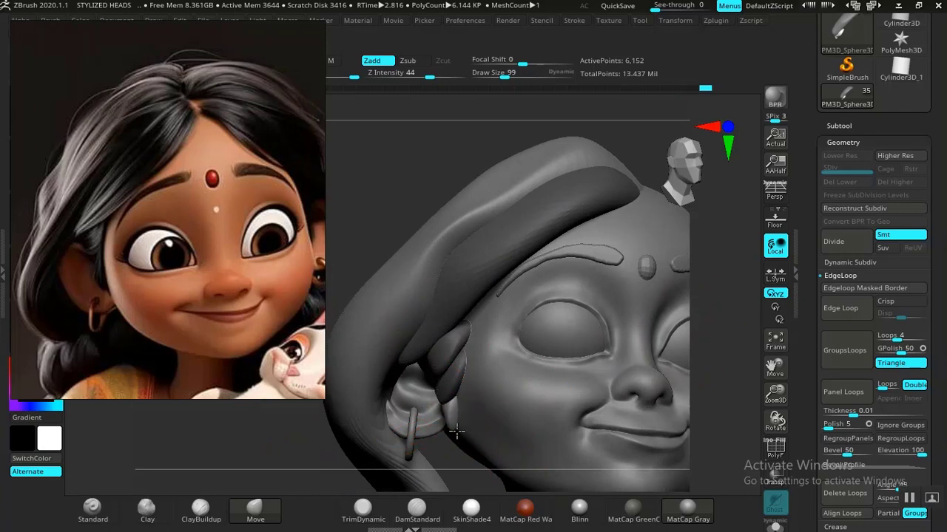
left_click_drag(431, 476, 471, 460)
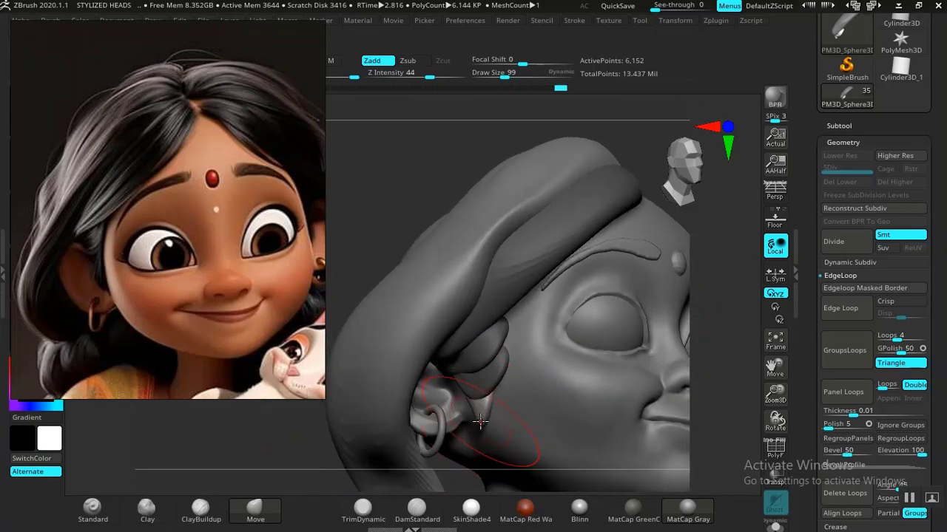
left_click_drag(480, 422, 473, 423)
left_click_drag(314, 446, 484, 400)
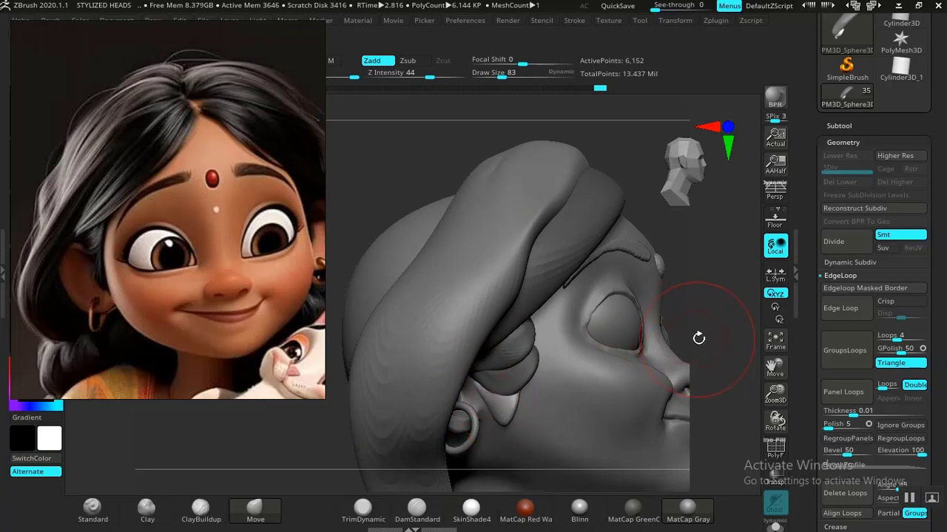
Show the polyframe on the front hair strands and assign separate polygroups to them with Auto Groups.
left_click_drag(699, 323, 608, 274, "alt")
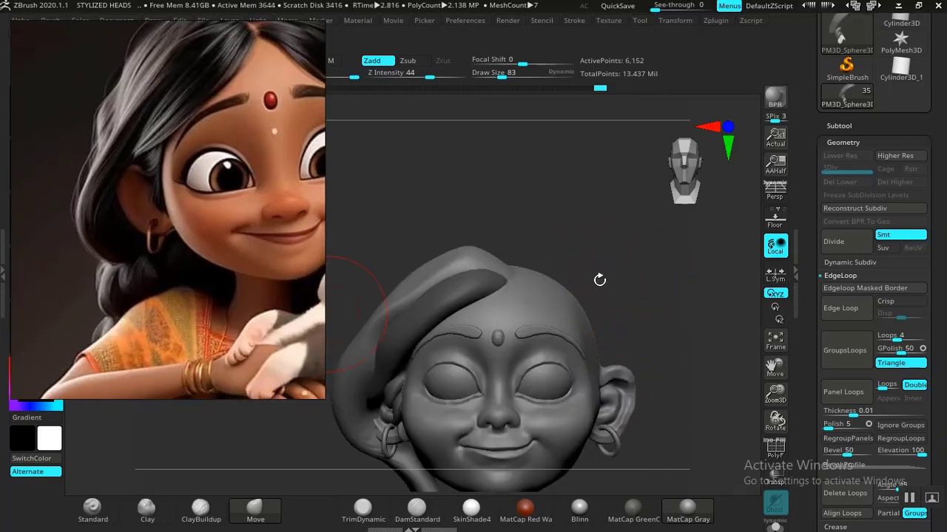
mouse_move(600, 280)
left_mouse_down()
mouse_move(622, 279)
mouse_move(585, 347)
mouse_move(619, 286)
mouse_move(619, 348)
mouse_move(411, 432)
mouse_move(397, 417)
mouse_move(402, 429)
mouse_move(387, 446)
left_mouse_up()
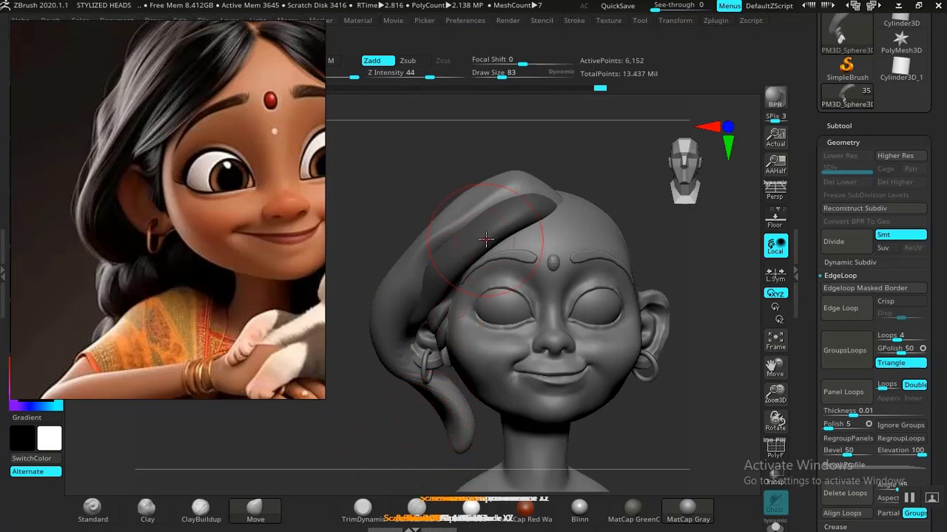
left_click(671, 278, "ctrl")
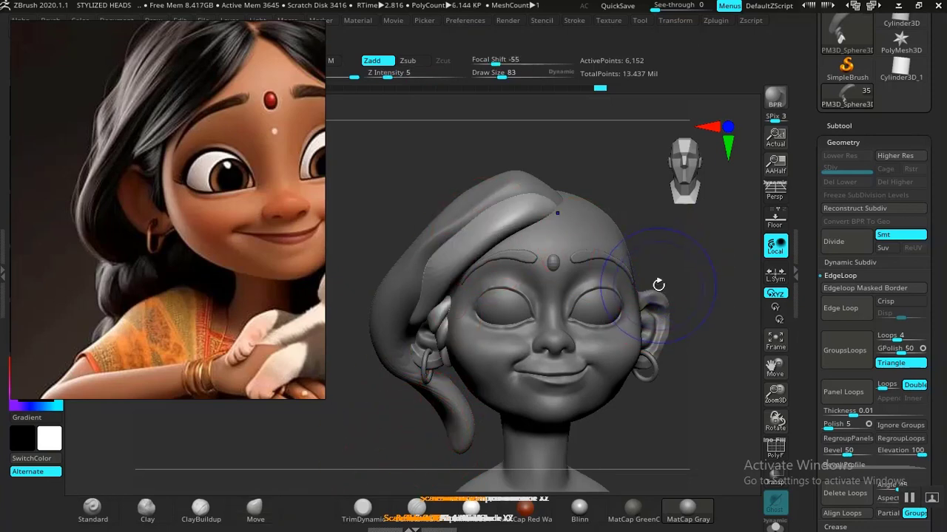
key("shift+f")
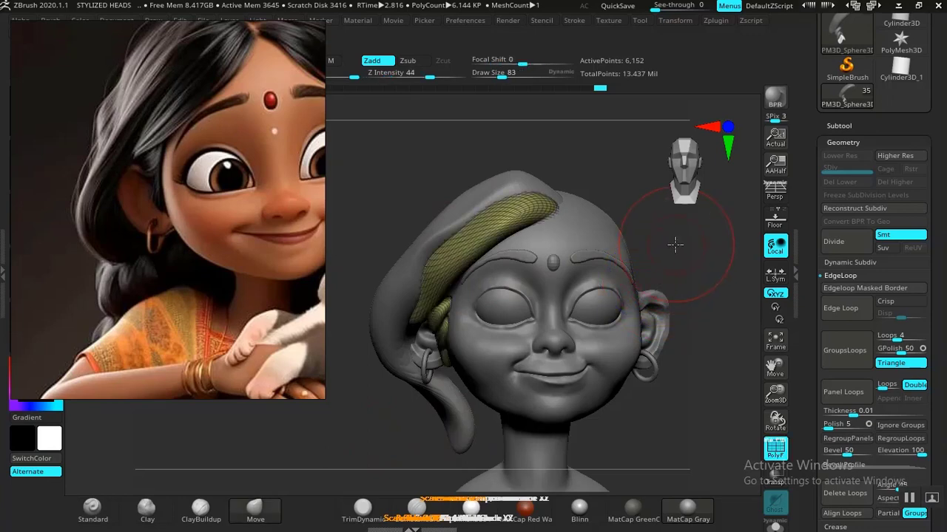
left_click_drag(675, 244, 648, 253)
left_click_drag(810, 384, 812, 302)
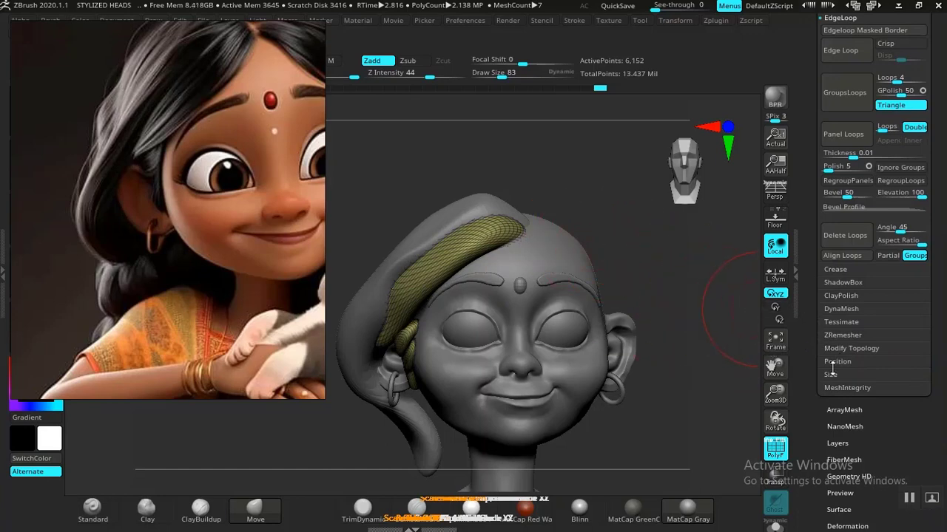
left_click_drag(812, 424, 818, 329)
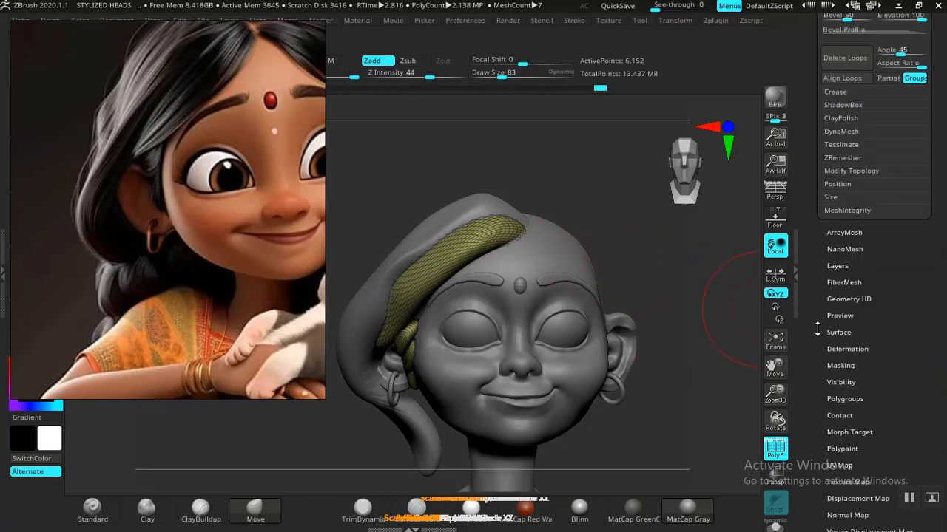
left_click(843, 398)
left_click_drag(812, 375, 810, 444)
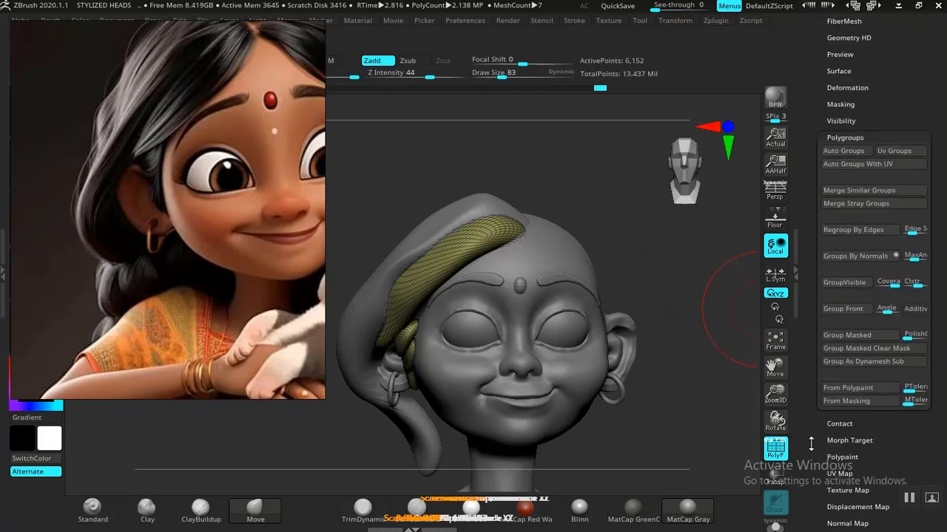
left_click(846, 150)
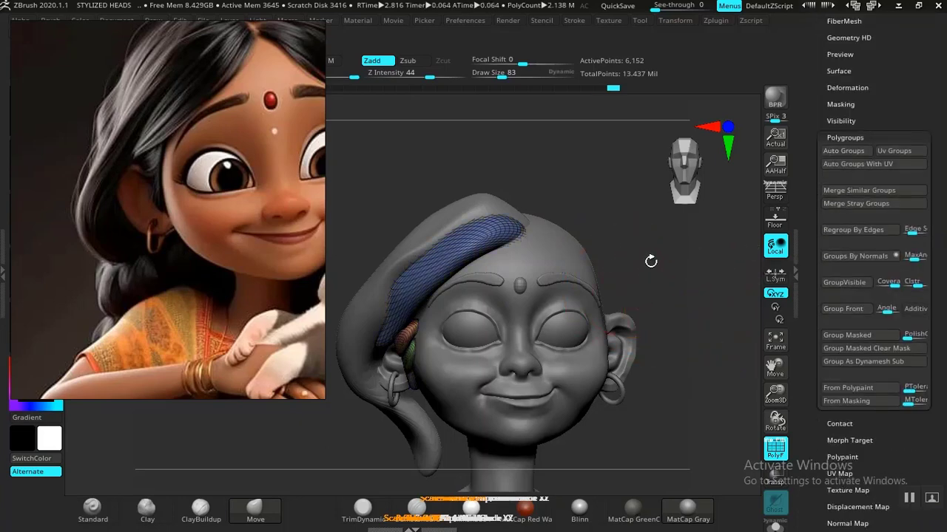
Compare the hair with the reference picture and duplicate the front hair strands subtool PM3D_Sphere3D1_5.
left_click_drag(633, 240, 576, 233, "alt")
left_click_drag(558, 149, 550, 177, "alt")
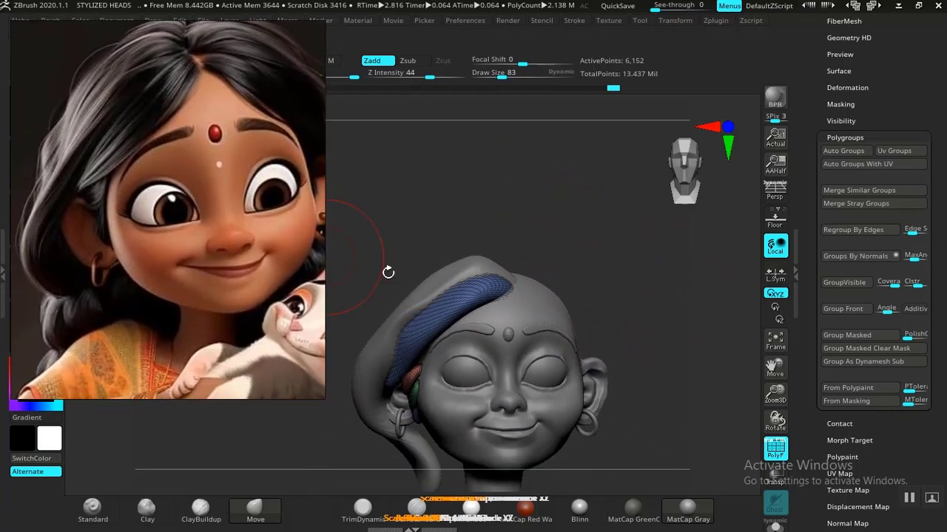
mouse_move(543, 253)
left_mouse_down()
mouse_move(555, 248)
mouse_move(544, 242)
left_mouse_up()
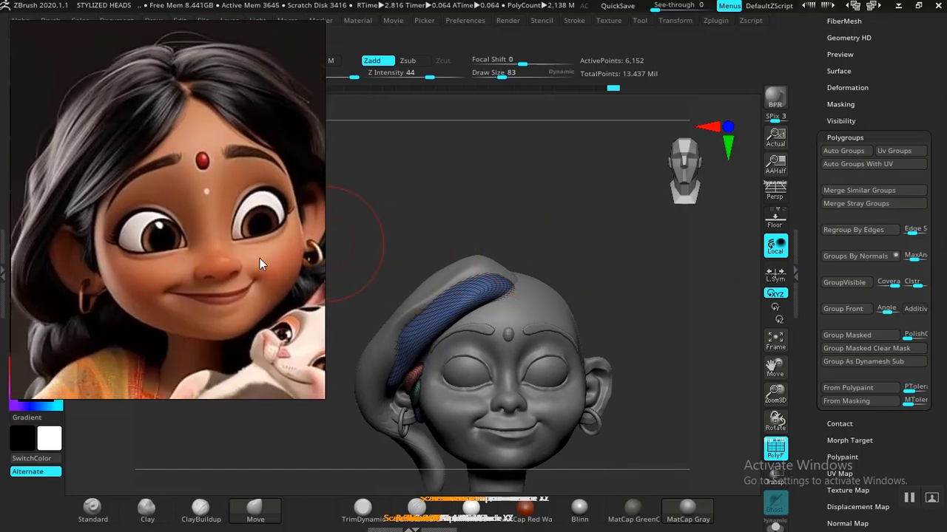
left_click_drag(525, 198, 536, 229)
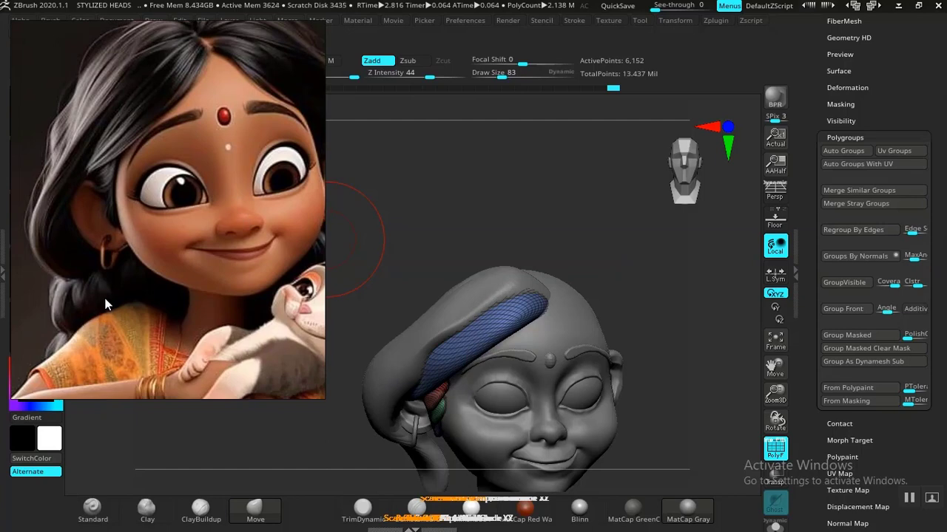
mouse_move(547, 225)
left_mouse_down()
mouse_move(545, 211)
mouse_move(535, 216)
left_mouse_up()
scroll(829, 236, "up", 5)
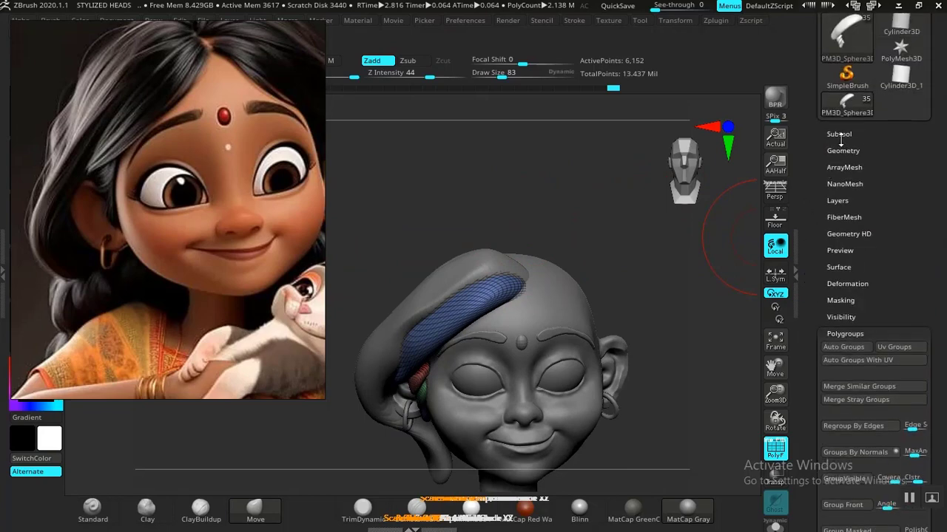
left_click(840, 135)
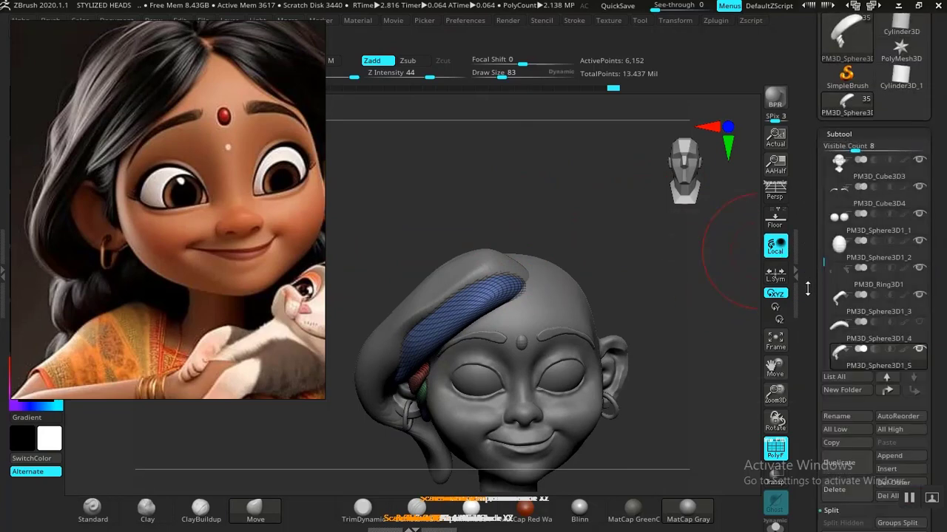
scroll(808, 290, "down", 3)
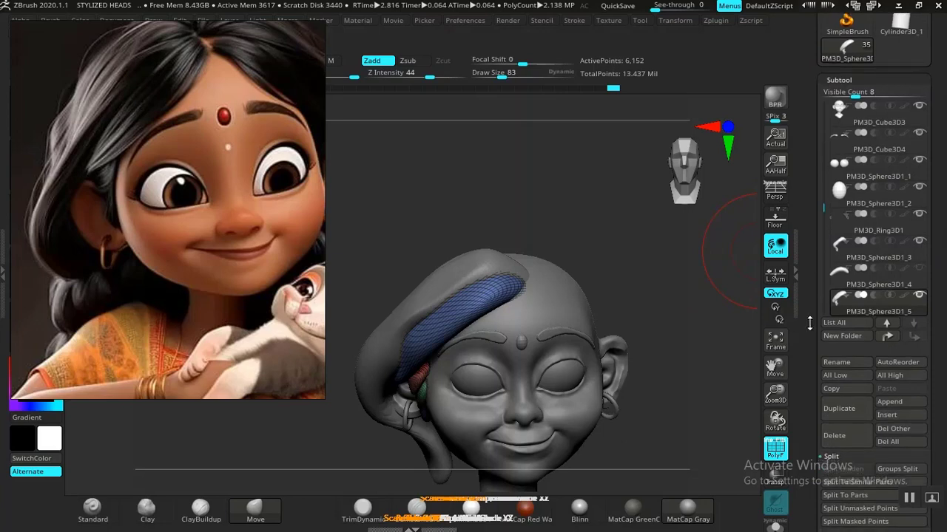
left_click(850, 414)
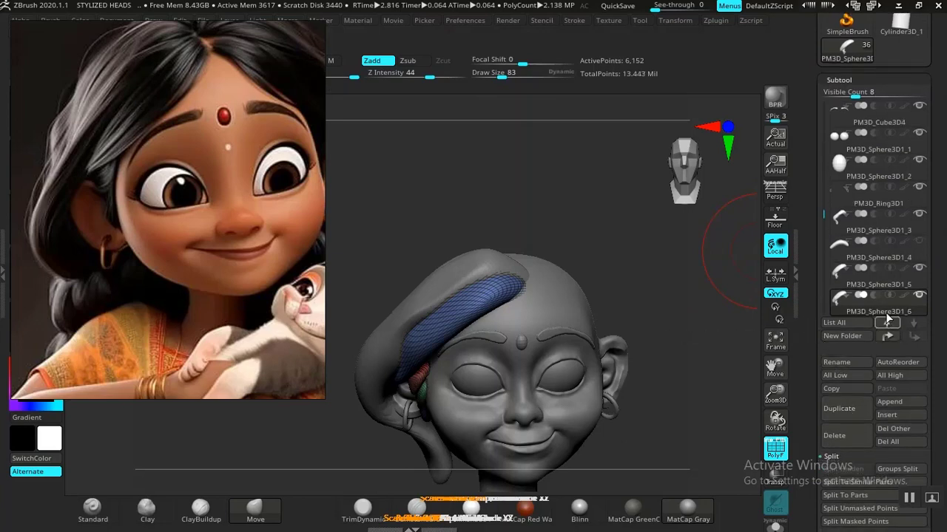
left_click(901, 294)
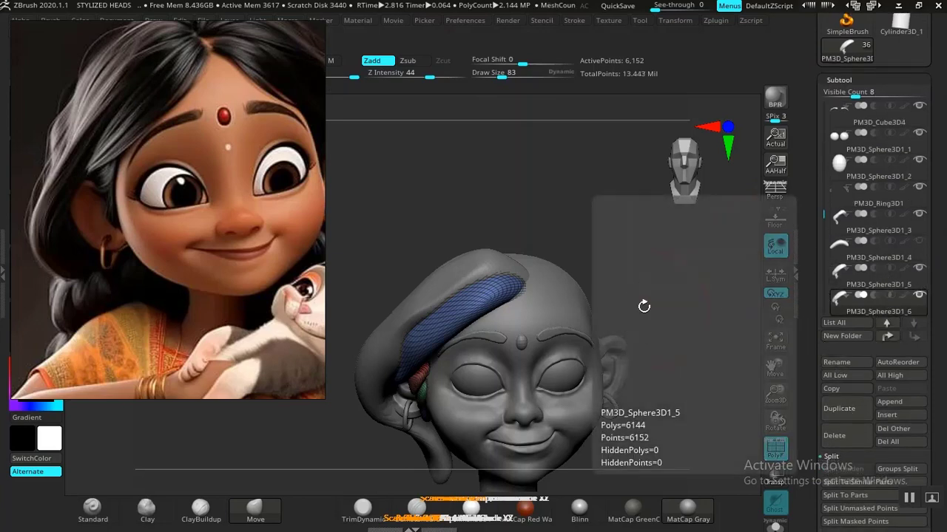
Move the duplicated hair strands backward along the depth axis to behind the head, out of the way.
mouse_move(561, 229)
left_mouse_down()
mouse_move(581, 207)
mouse_move(517, 273)
left_mouse_up()
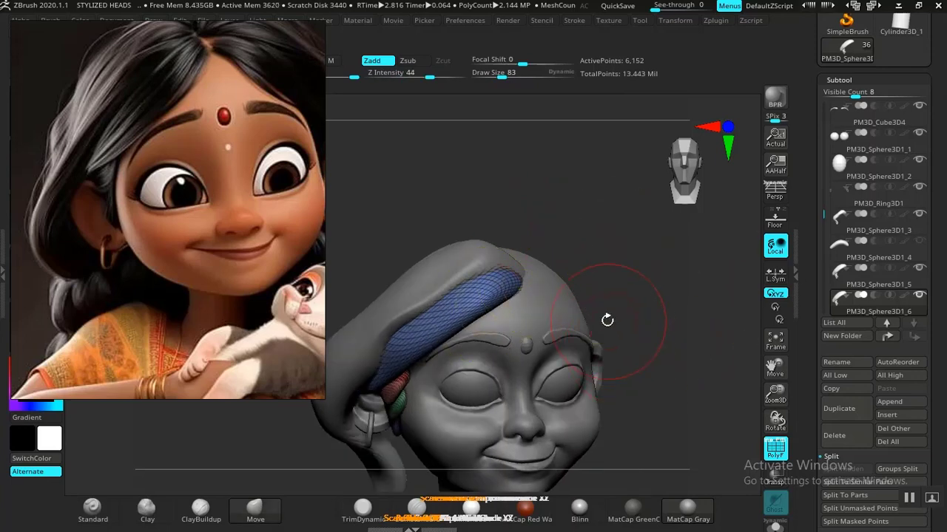
key("w")
left_click_drag(608, 285, 668, 336)
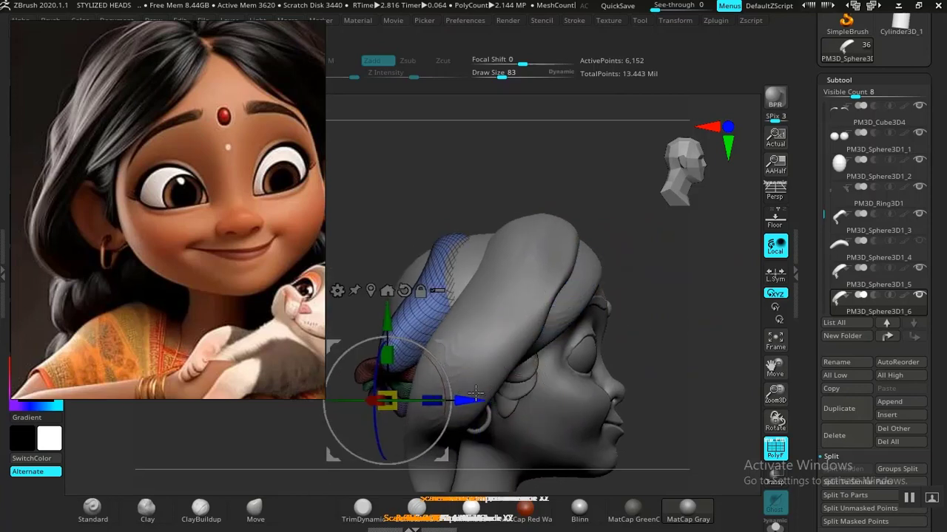
left_click_drag(474, 399, 424, 400)
left_click_drag(671, 312, 596, 304, "alt")
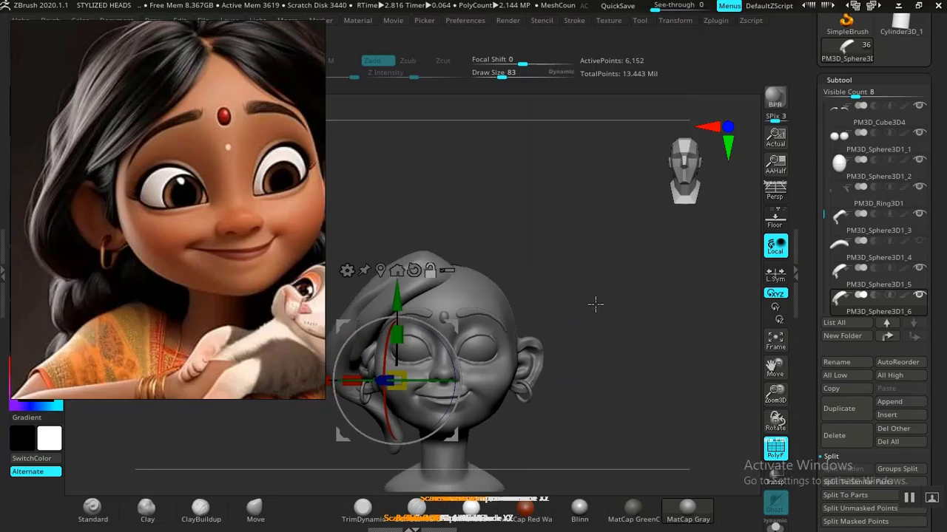
Select the original front strands subtool PM3D_Sphere3D1_5, apply Mirror And Weld to it, and turn off the polyframe.
left_click(920, 269)
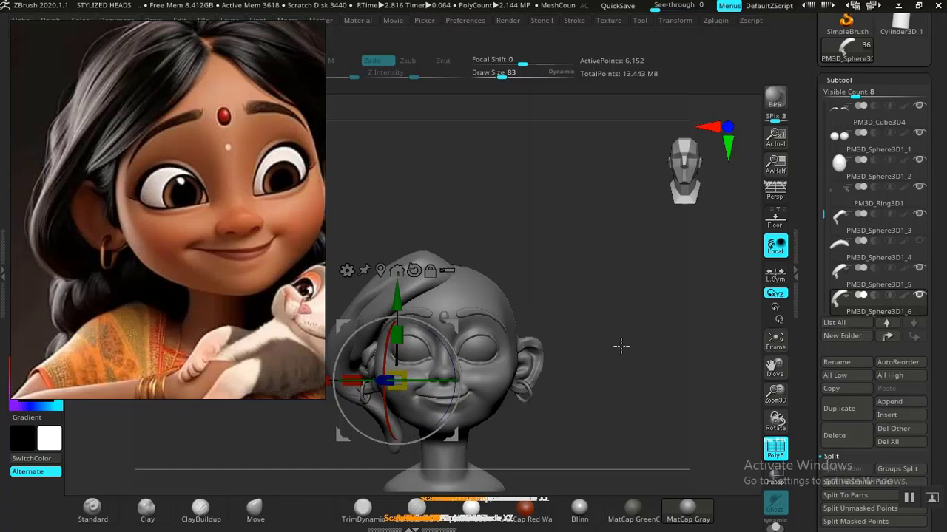
left_click_drag(621, 346, 639, 335)
left_click(881, 282)
key("ctrl+shift+d")
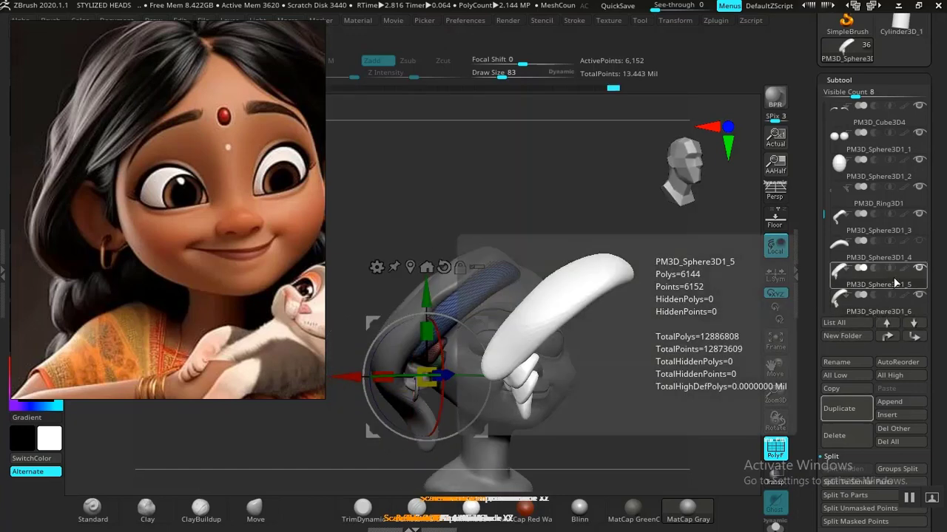
left_click_drag(804, 361, 804, 264)
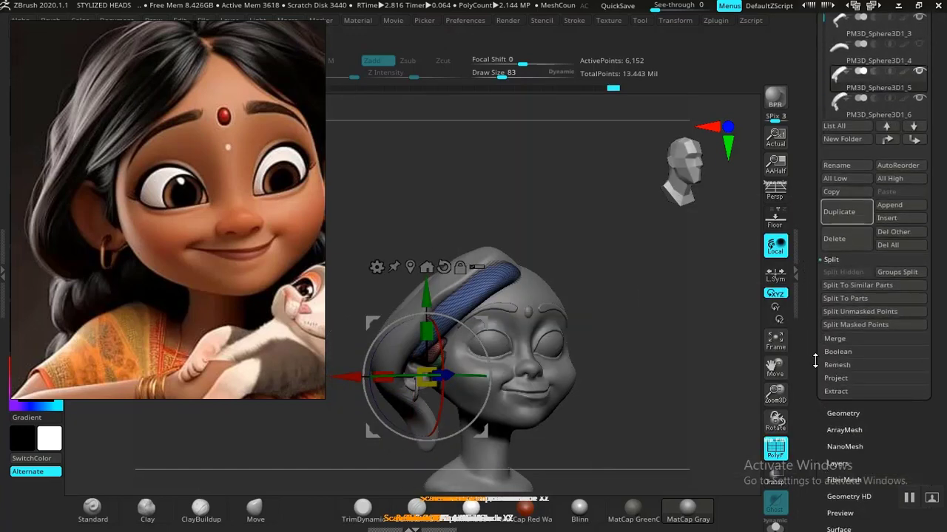
left_click(841, 414)
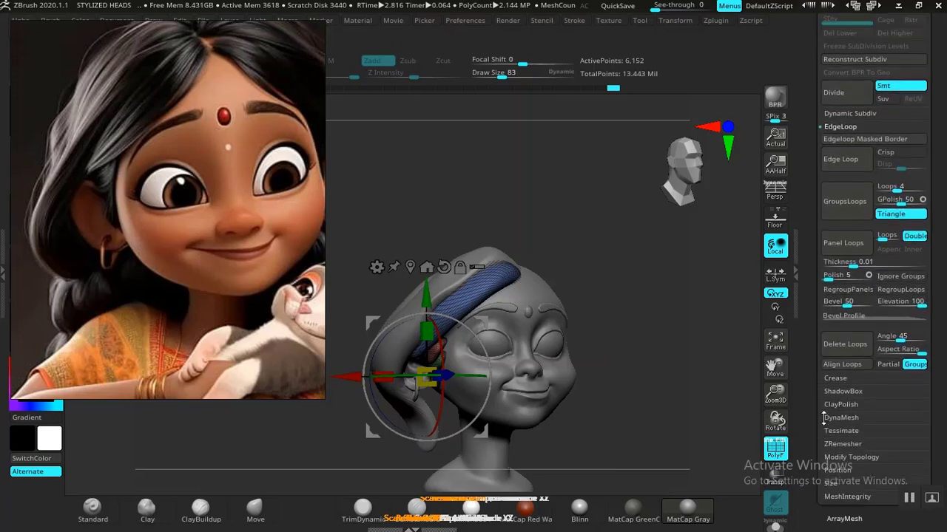
left_click(852, 319)
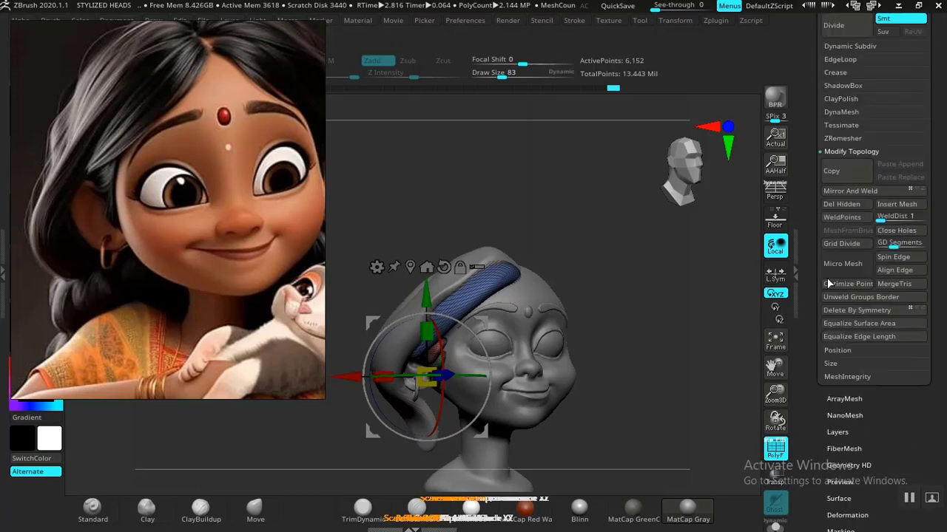
left_click(849, 191)
left_click_drag(652, 362, 575, 315)
key("shift+f")
left_click_drag(222, 236, 120, 291, "alt")
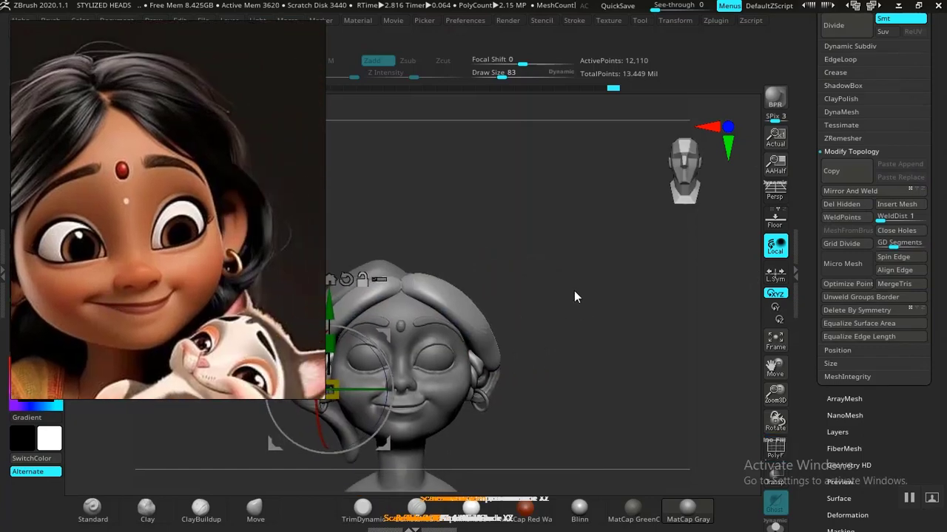
Return to the Move brush over the mirrored front strand and enlarge its draw size to 127.
mouse_move(616, 297)
left_mouse_down()
mouse_move(598, 304)
mouse_move(618, 344)
mouse_move(663, 301)
mouse_move(631, 332)
mouse_move(629, 293)
mouse_move(609, 326)
mouse_move(637, 303)
mouse_move(636, 317)
mouse_move(645, 312)
mouse_move(594, 335)
mouse_move(560, 324)
left_mouse_up()
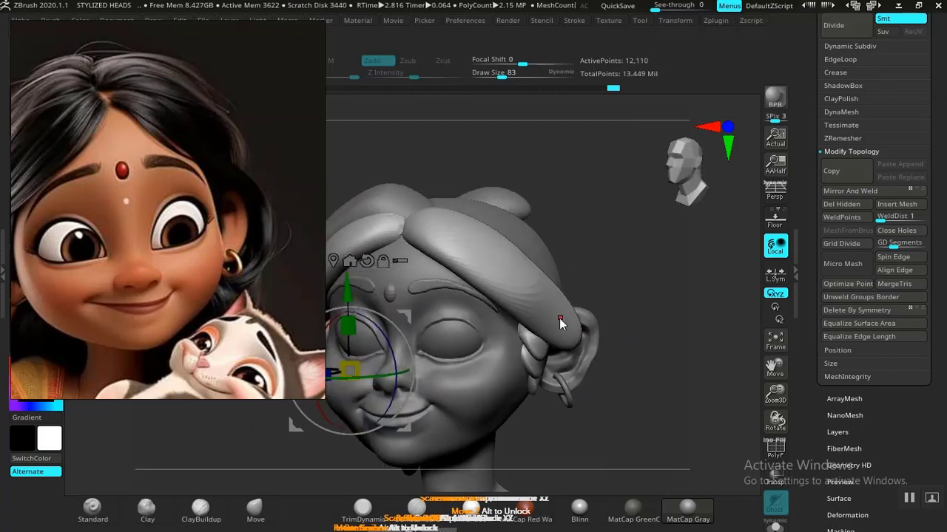
key("q")
mouse_move(602, 278)
left_mouse_down()
mouse_move(605, 312)
mouse_move(543, 352)
left_mouse_up()
key("bracketright")
key("bracketright")
key("bracketright")
key("bracketright")
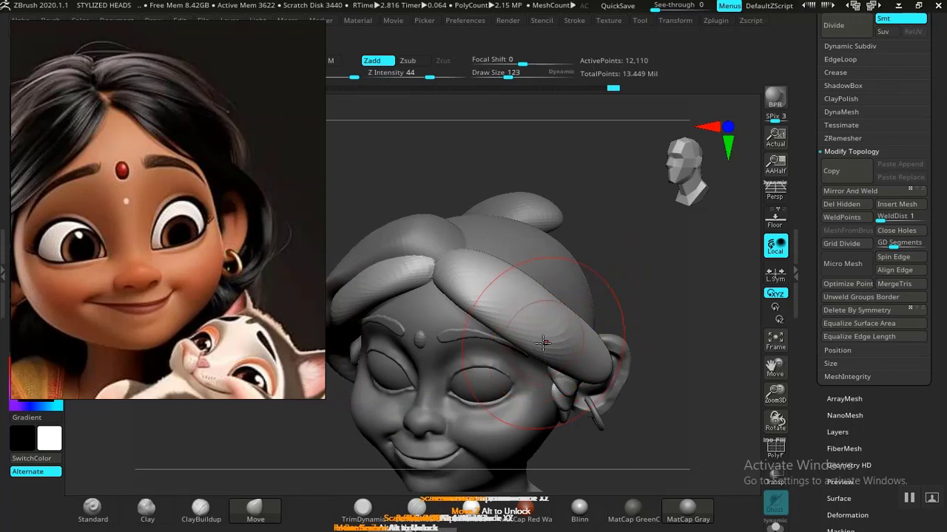
Make all hair pieces visible with the polyframe on and reapply Auto Groups to the mirrored front strands.
left_click(549, 336, "ctrl+shift")
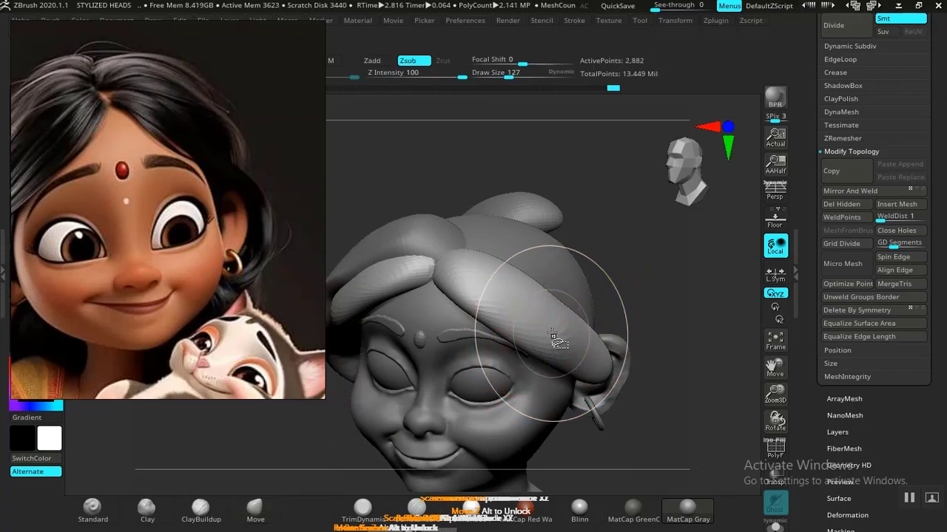
left_click(637, 286, "ctrl+shift")
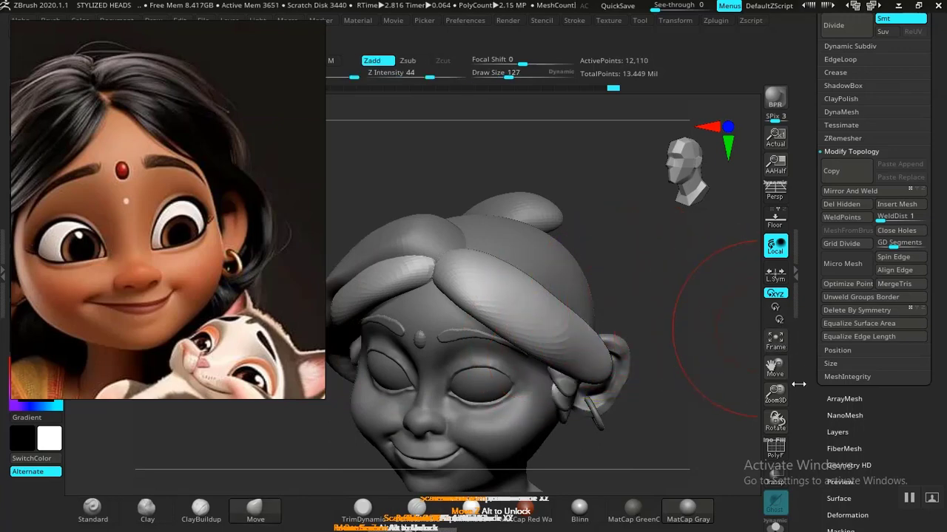
left_click(775, 447)
scroll(836, 271, "down", 5)
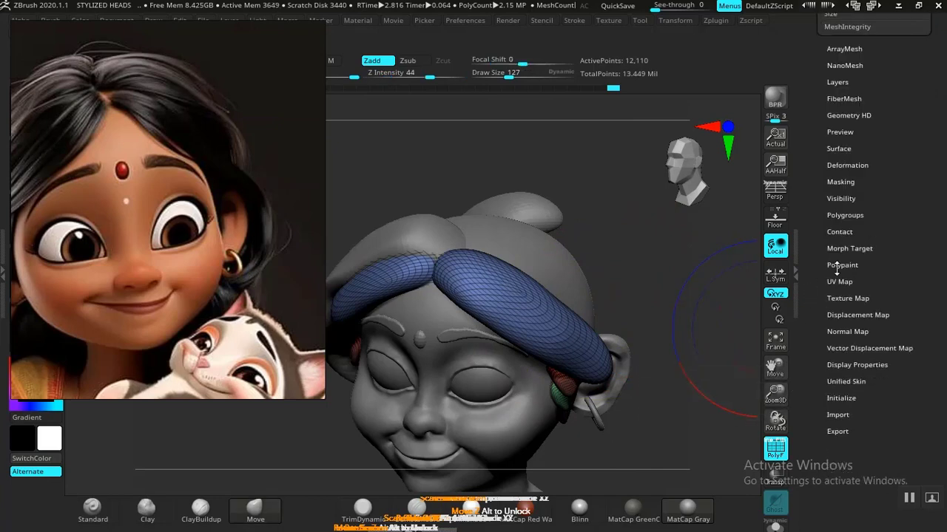
left_click(845, 214)
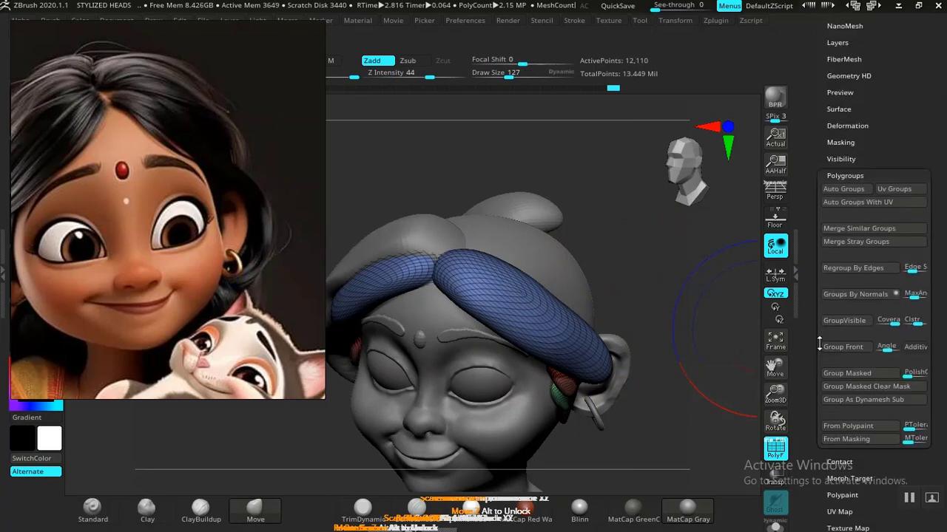
left_click(843, 189)
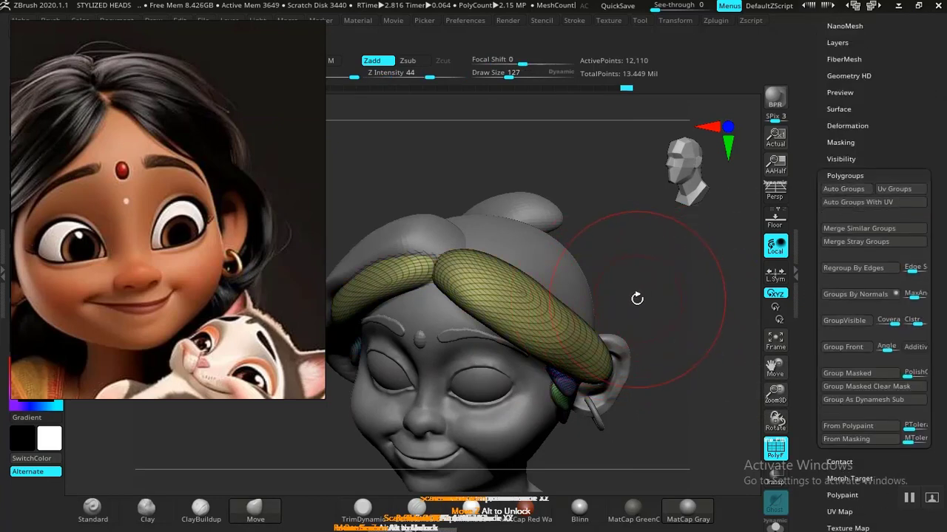
Reapply Auto Groups to the mirrored hair and isolate the polygroup of the two large front strands.
mouse_move(663, 287)
left_mouse_down()
mouse_move(679, 247)
mouse_move(710, 244)
mouse_move(665, 313)
mouse_move(622, 288)
mouse_move(531, 329)
left_mouse_up()
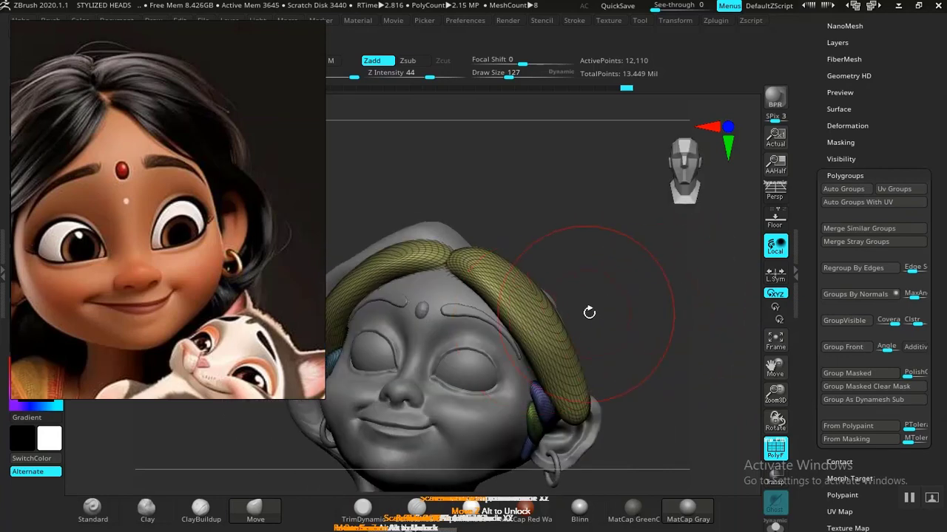
left_click_drag(589, 312, 661, 281)
left_click(836, 189)
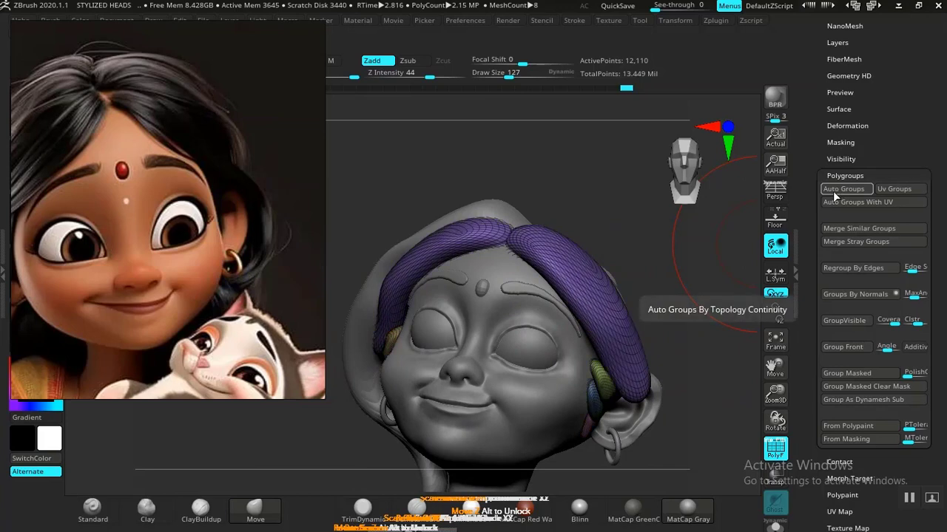
mouse_move(693, 269)
left_mouse_down()
mouse_move(716, 260)
mouse_move(698, 268)
mouse_move(702, 285)
mouse_move(669, 285)
mouse_move(647, 343)
left_mouse_up()
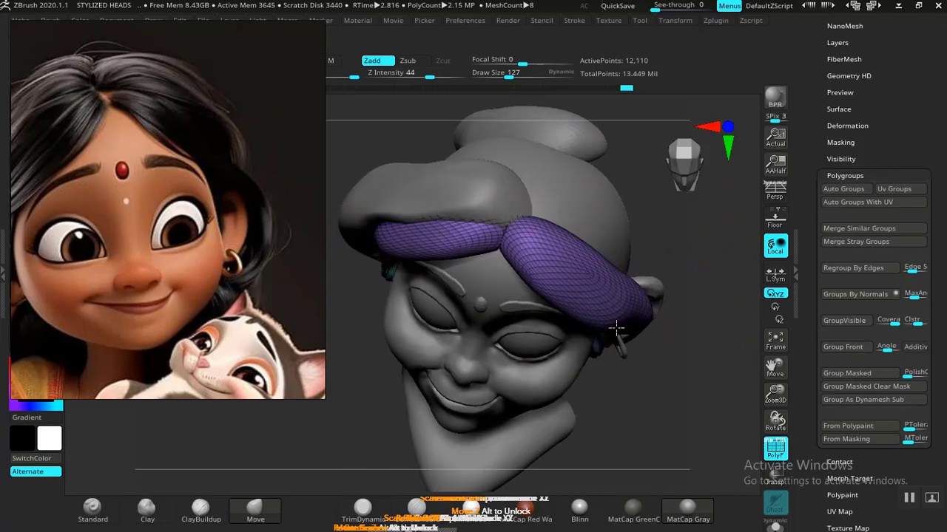
left_click(576, 282, "ctrl+shift")
Try to split the isolated front strands into separate polygroups using Auto Groups and Groups By Normals.
left_click_drag(651, 419, 721, 288)
left_click(841, 188)
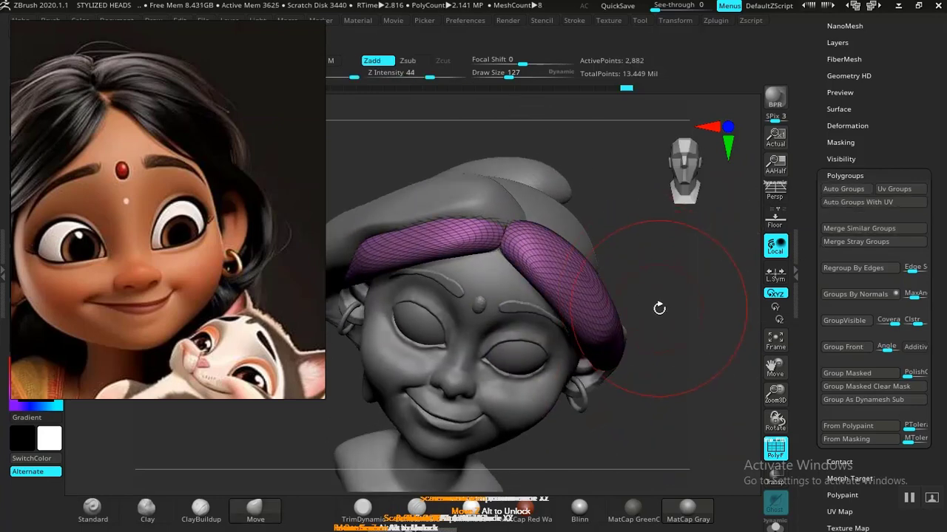
left_click_drag(659, 306, 688, 355)
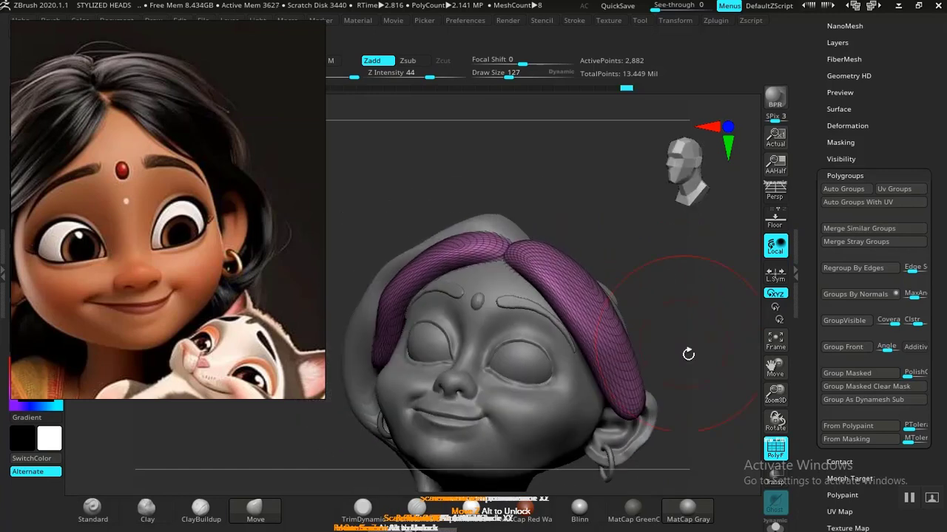
left_click(827, 295)
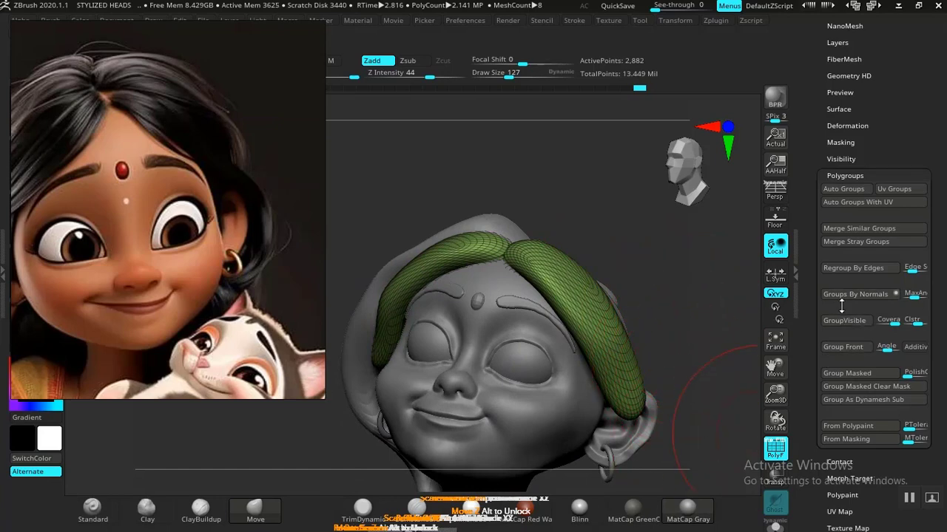
left_click(862, 190)
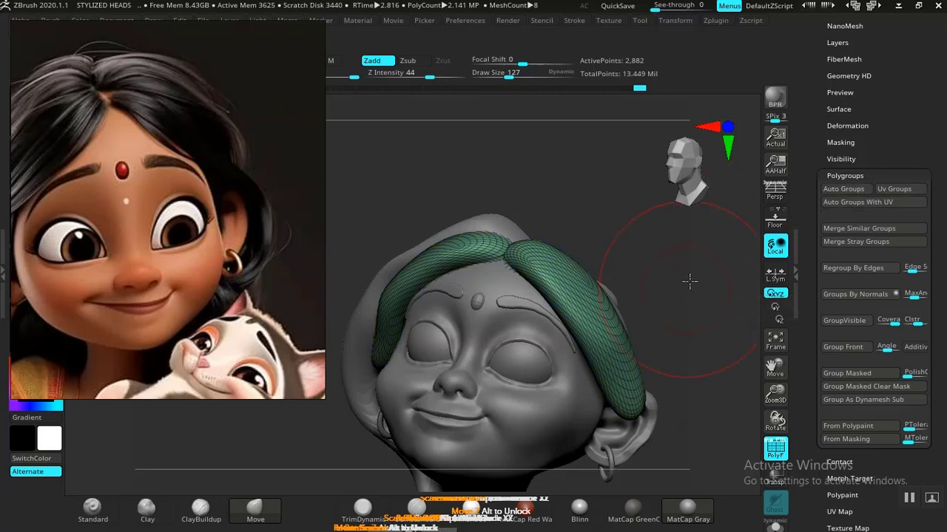
mouse_move(690, 281)
left_mouse_down()
mouse_move(734, 218)
mouse_move(697, 338)
left_mouse_up()
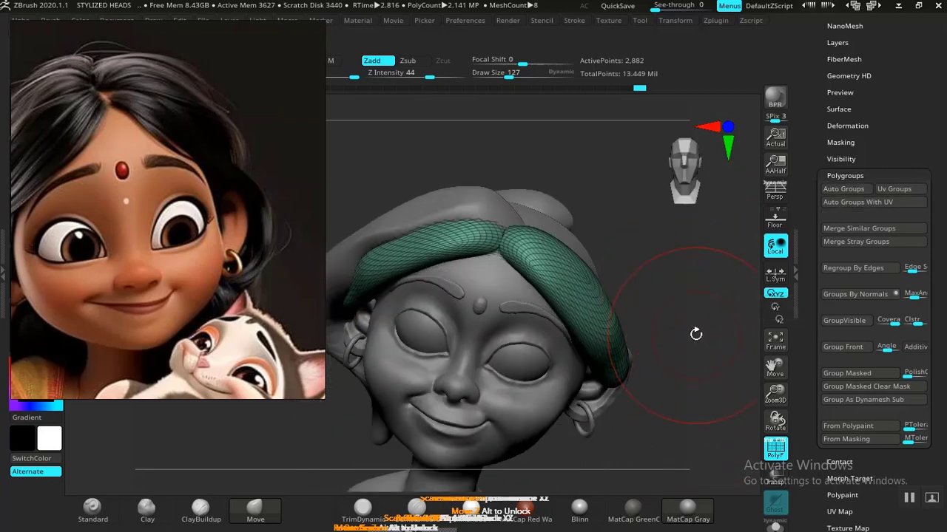
mouse_move(661, 284)
left_mouse_down()
mouse_move(680, 245)
mouse_move(663, 272)
mouse_move(662, 347)
left_mouse_up()
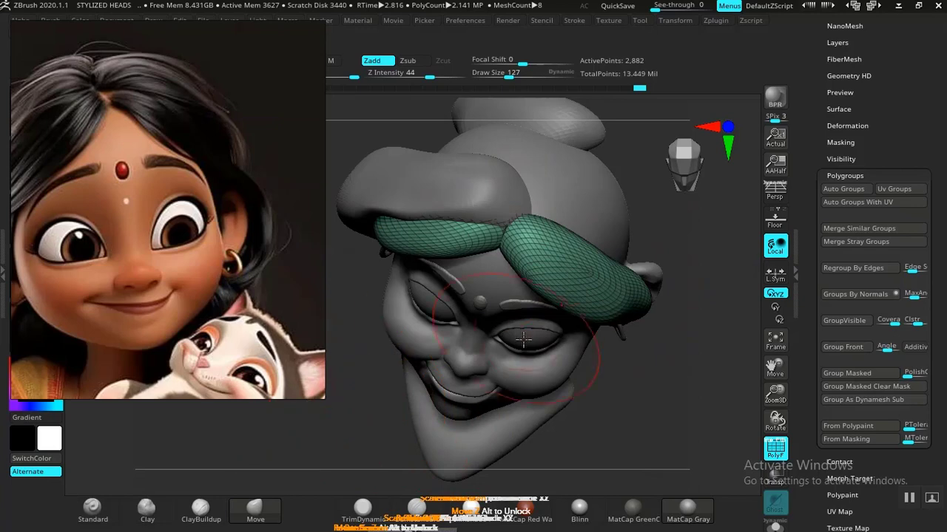
Switch to the Move Topological brush.
key("v")
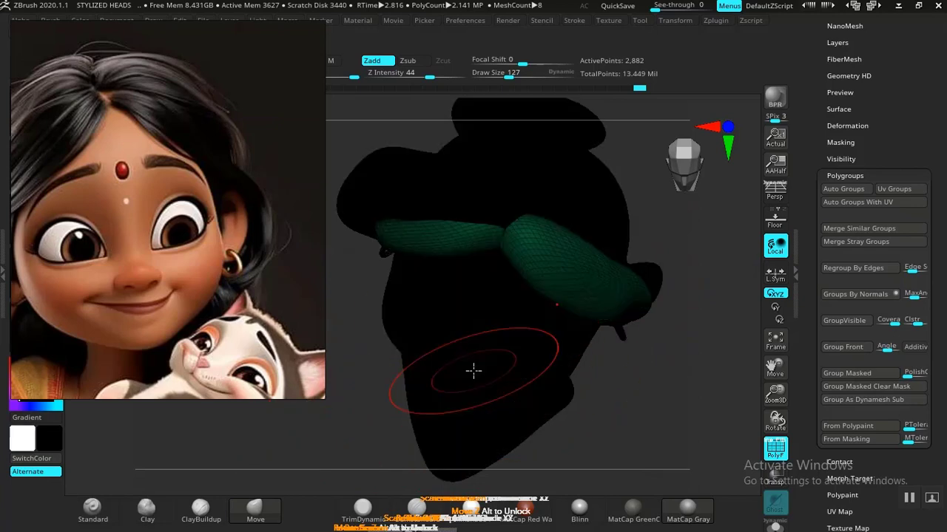
key("v")
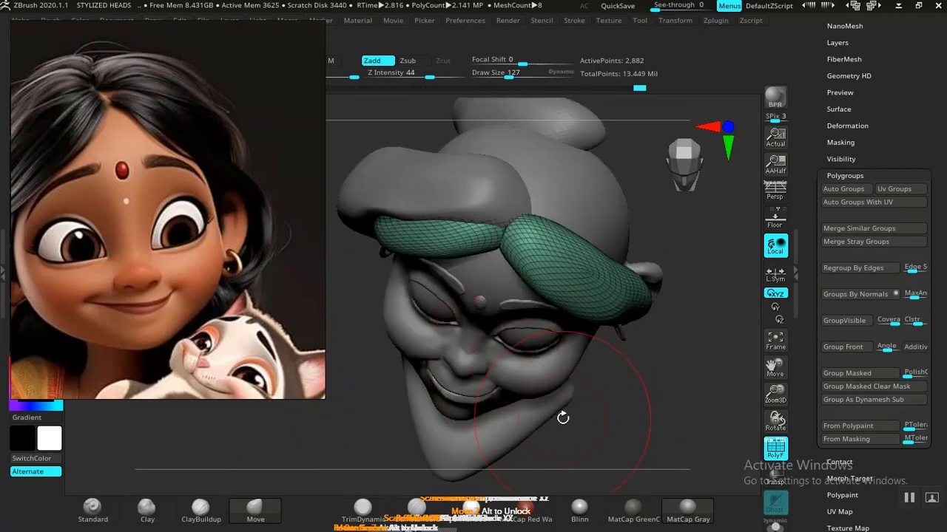
key("b")
key("m")
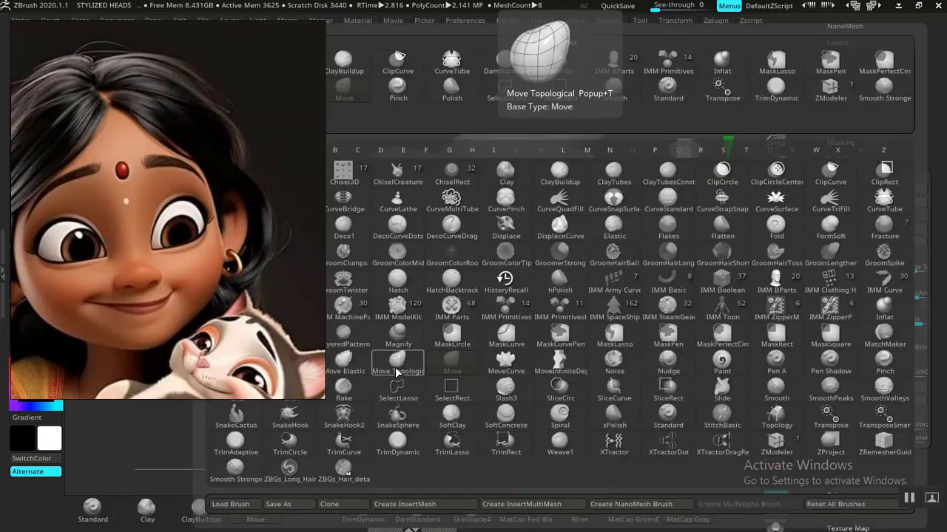
key("t")
Try to pull one isolated front strand independently of the other near the hair parting with the Move Topological brush.
left_click_drag(521, 237, 530, 240)
key("ctrl+z")
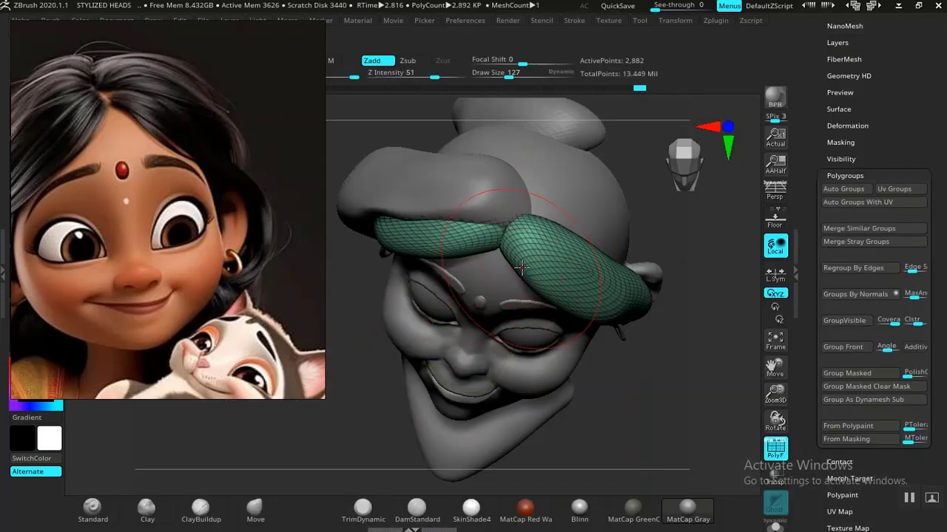
left_click_drag(565, 243, 607, 271)
left_click_drag(622, 381, 640, 477, "alt")
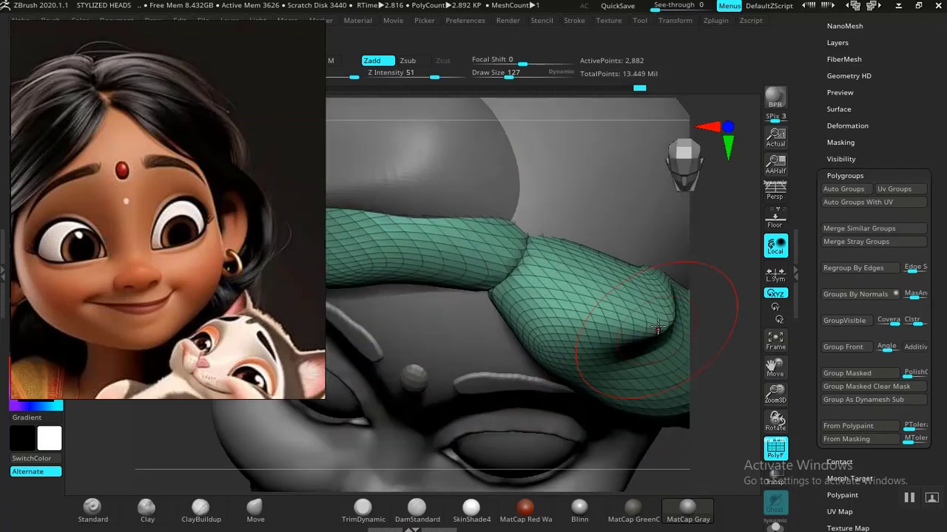
left_click_drag(713, 264, 740, 157)
Undo the strand pull, the regrouping, the isolation and the Mirror And Weld so only one side's strands remain.
key("ctrl+z")
key("ctrl+z")
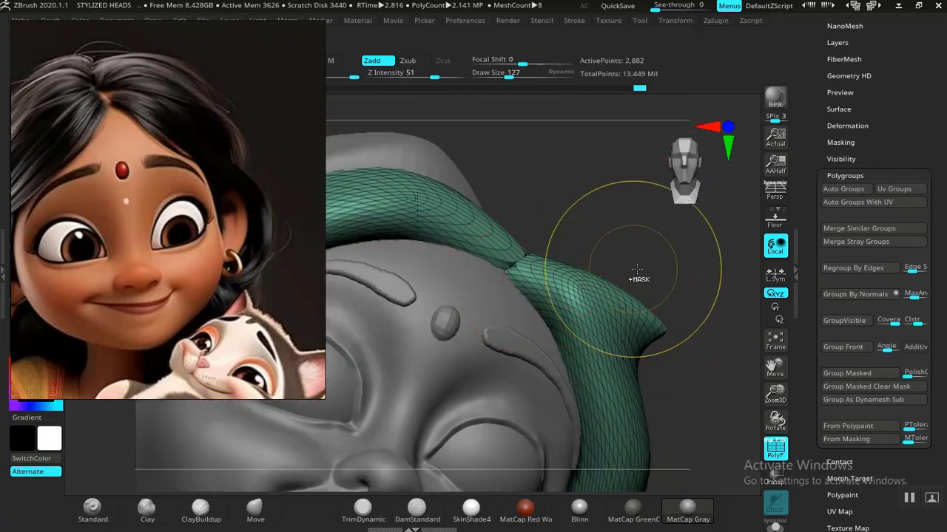
key("ctrl+z")
left_click_drag(672, 314, 626, 262, "alt")
key("ctrl+z")
key("ctrl+z")
key("ctrl+z")
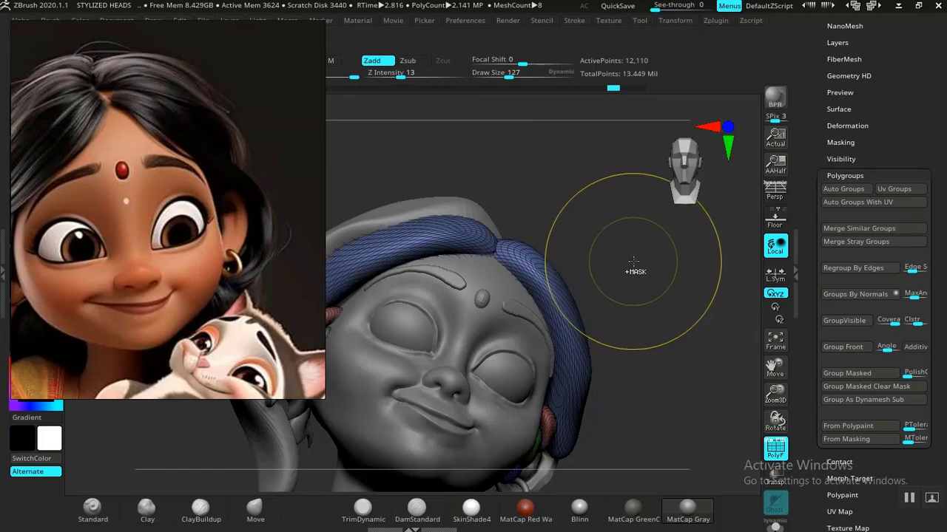
key("ctrl+z")
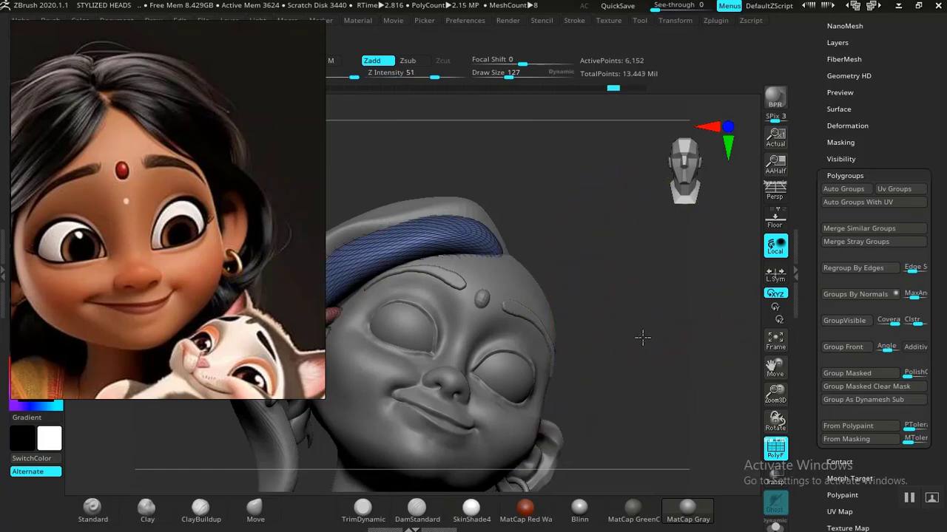
Pull the inner tip of the single front strand back from the head's centre line with Move Topological.
left_click_drag(643, 338, 619, 340, "shift")
left_click_drag(634, 278, 626, 331)
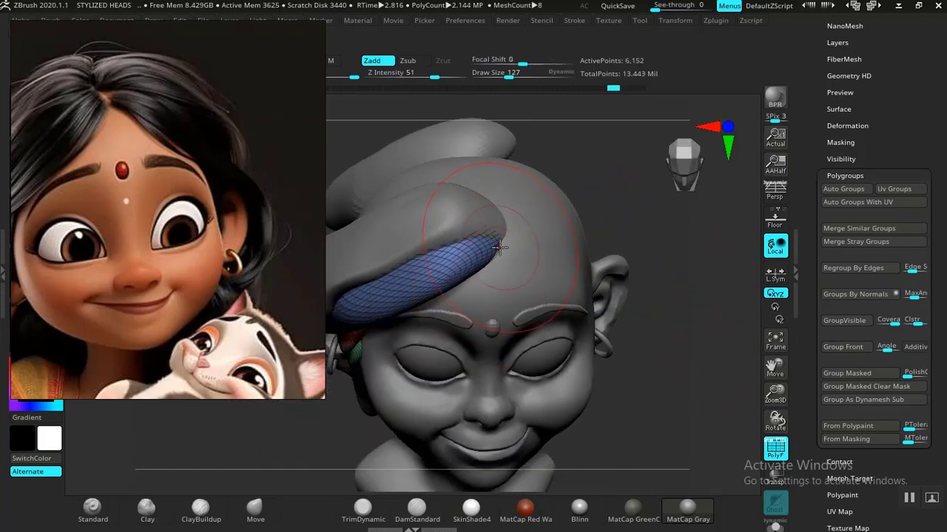
left_click_drag(503, 244, 480, 251)
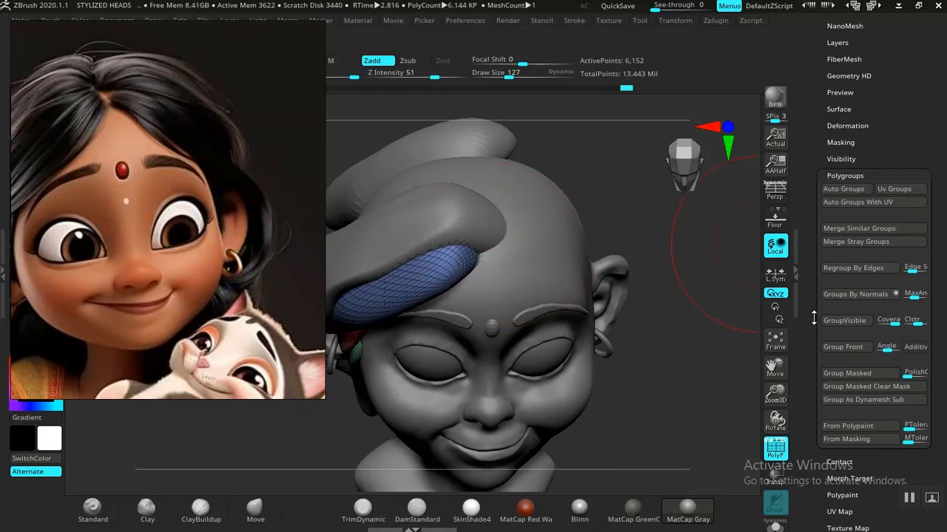
Apply Mirror And Weld to the front strands subtool PM3D_Sphere3D1_6 to copy them to the other side.
scroll(833, 111, "up", 3)
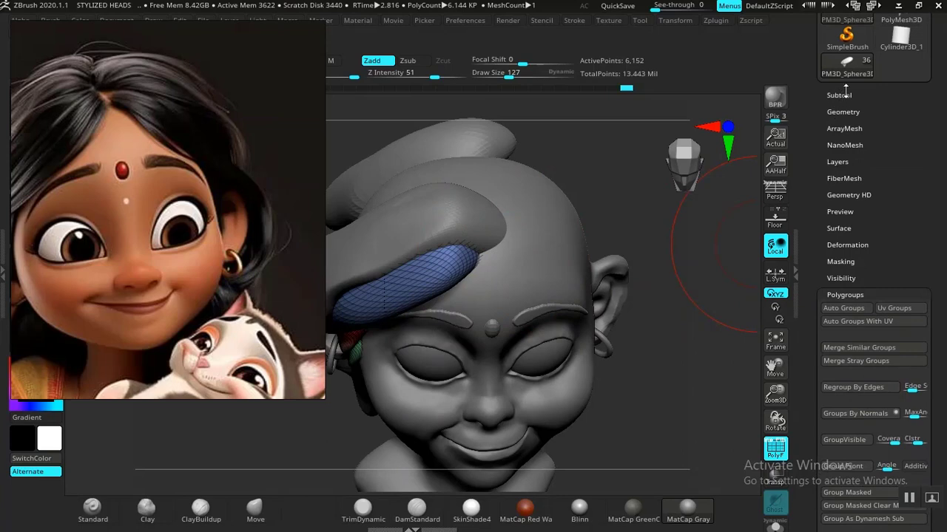
left_click(843, 93)
scroll(818, 367, "down", 5)
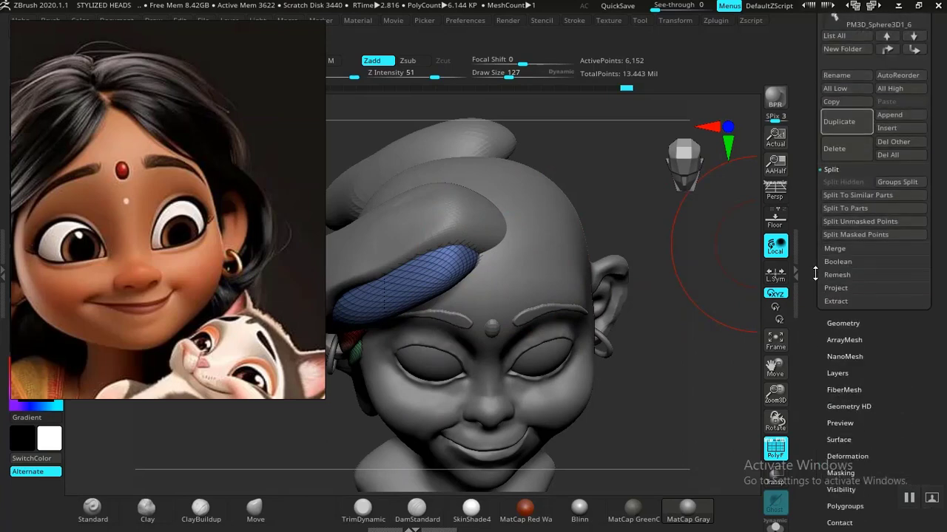
scroll(816, 426, "up", 5)
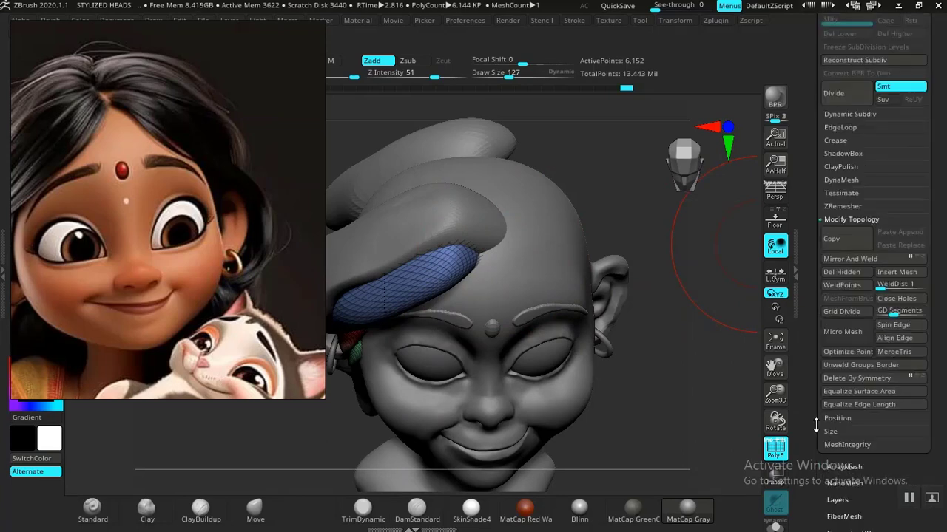
left_click(850, 259)
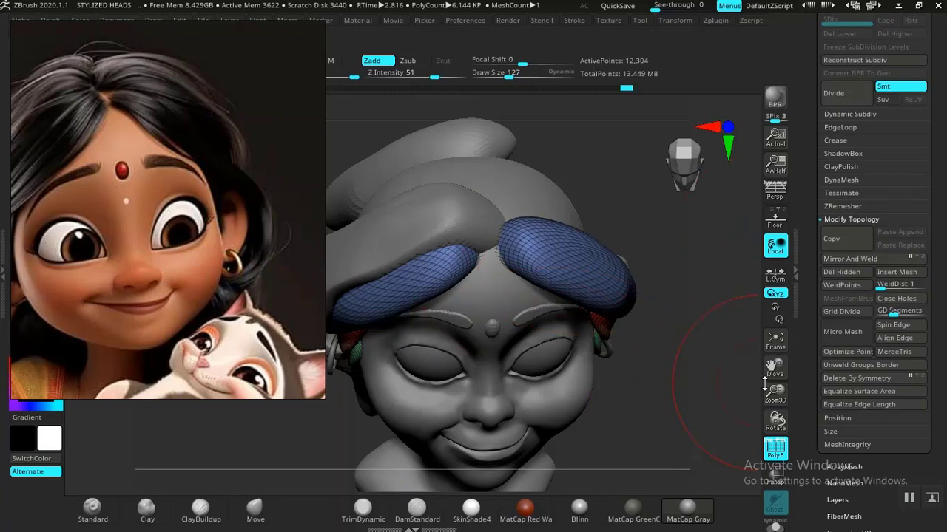
Apply Auto Groups to the mirrored front strands so each strand has its own polygroup.
scroll(803, 299, "down", 9)
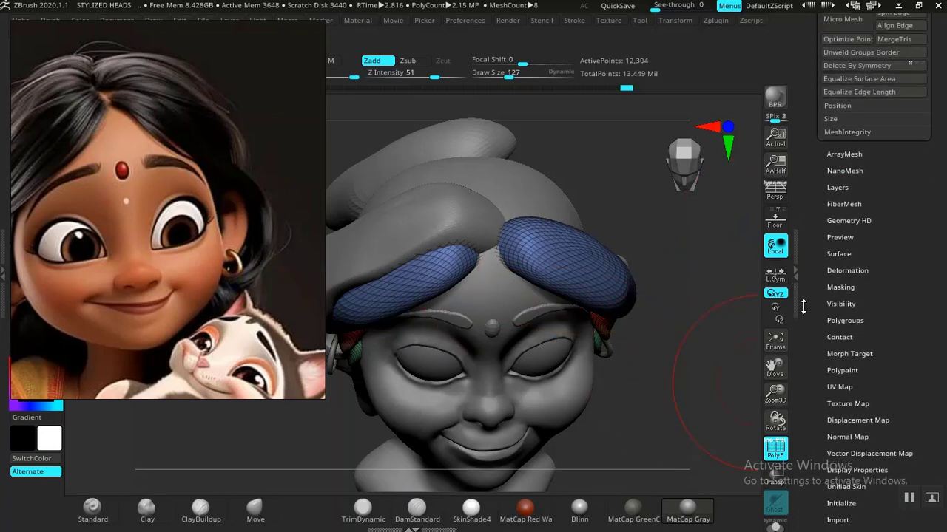
scroll(809, 374, "down", 2)
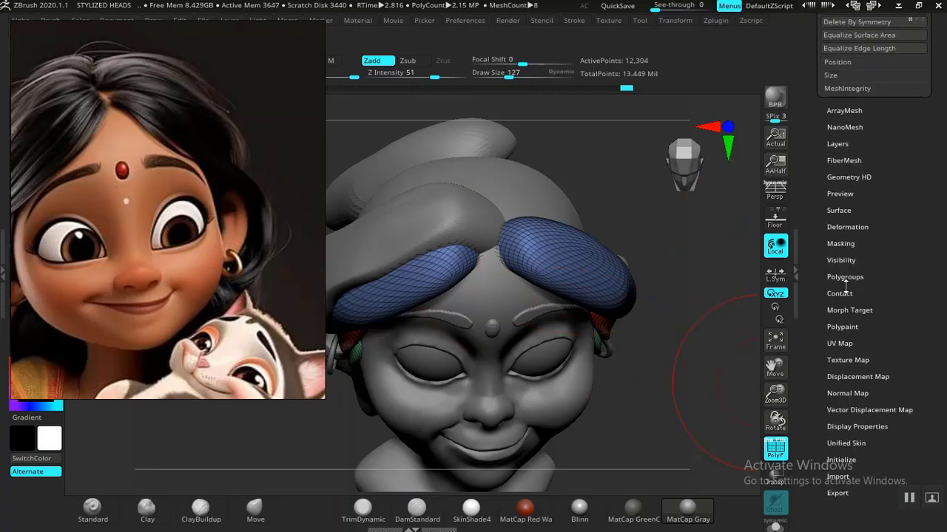
left_click(845, 278)
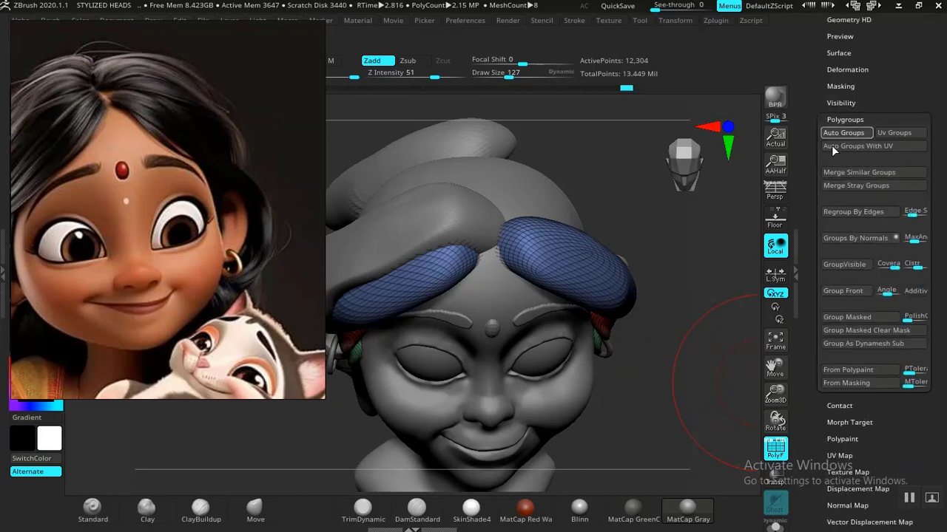
left_click(835, 134)
left_click_drag(681, 313, 436, 334)
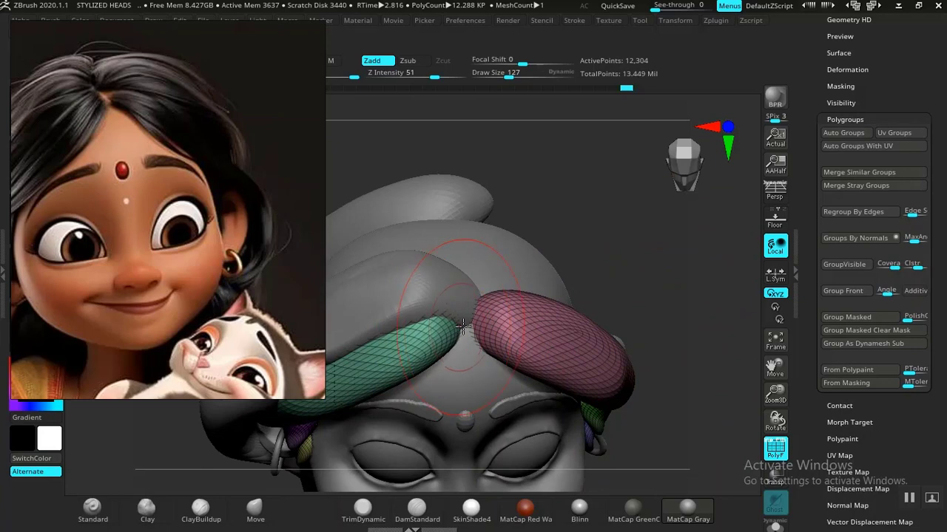
Reshape the mirrored strand's inner end near the parting with the Move brush, turn off the polyframe, and enlarge the draw size to 155.
mouse_move(685, 275)
left_mouse_down()
mouse_move(670, 316)
mouse_move(514, 319)
mouse_move(497, 323)
mouse_move(501, 340)
left_mouse_up()
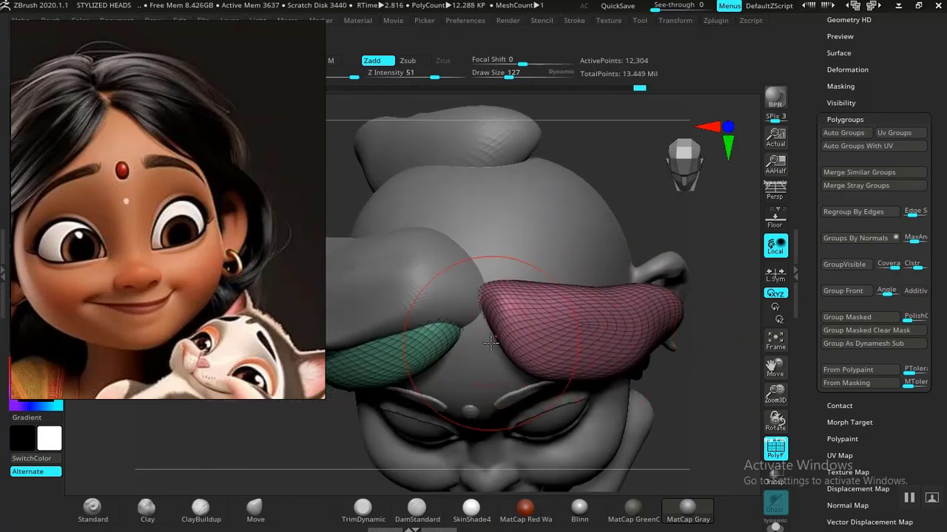
left_click(272, 512)
left_click_drag(503, 300, 516, 285)
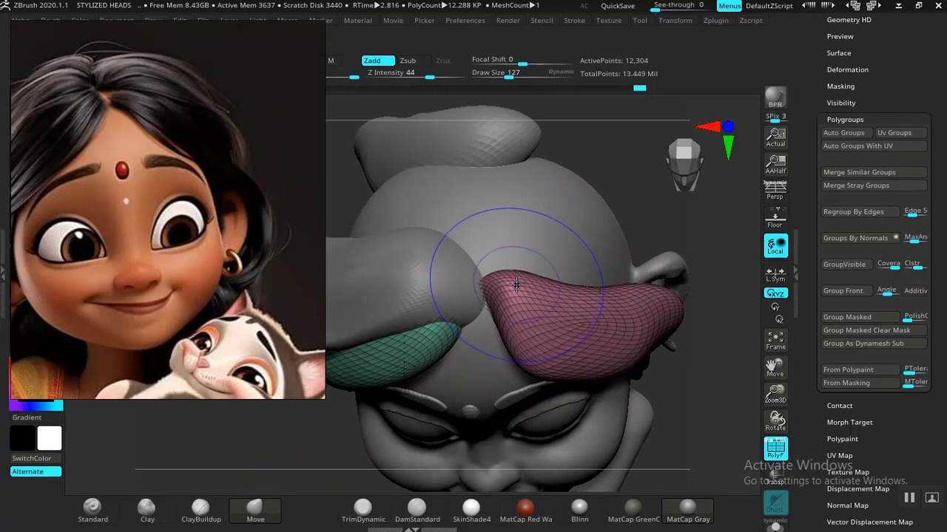
key("shift+f")
key("bracketright")
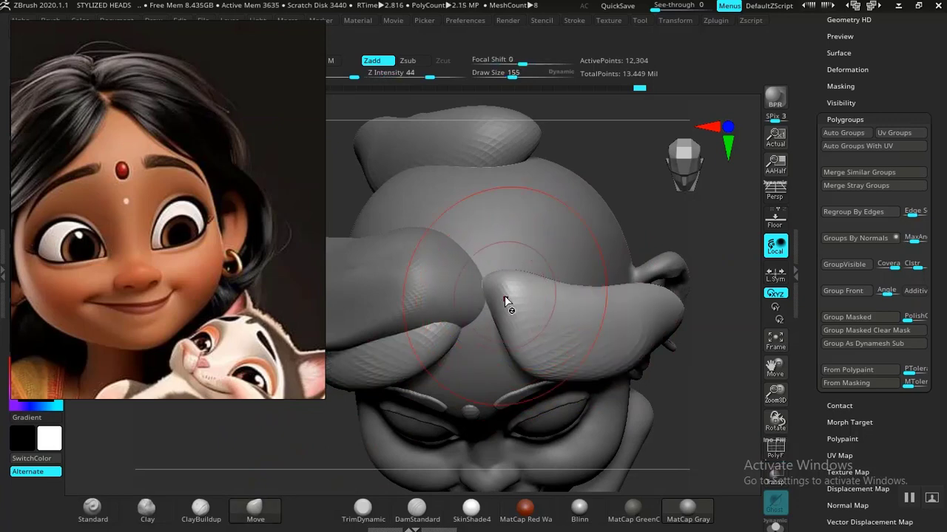
Bend and reposition the mirrored front strand around the forehead with the Move brush at draw size 163.
mouse_move(526, 367)
left_mouse_down()
mouse_move(545, 342)
mouse_move(526, 311)
left_mouse_up()
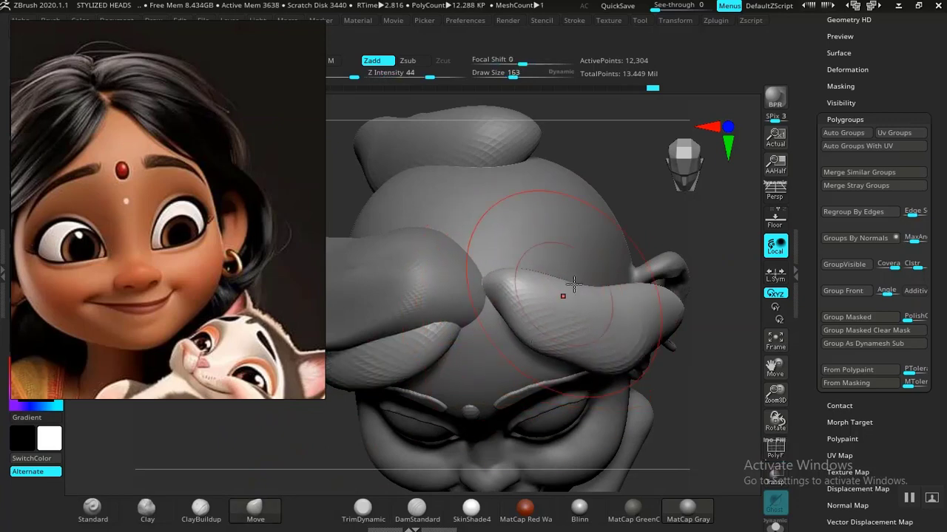
right_click_drag(574, 283, 507, 327)
mouse_move(476, 337)
left_mouse_down()
mouse_move(501, 322)
mouse_move(495, 341)
left_mouse_up()
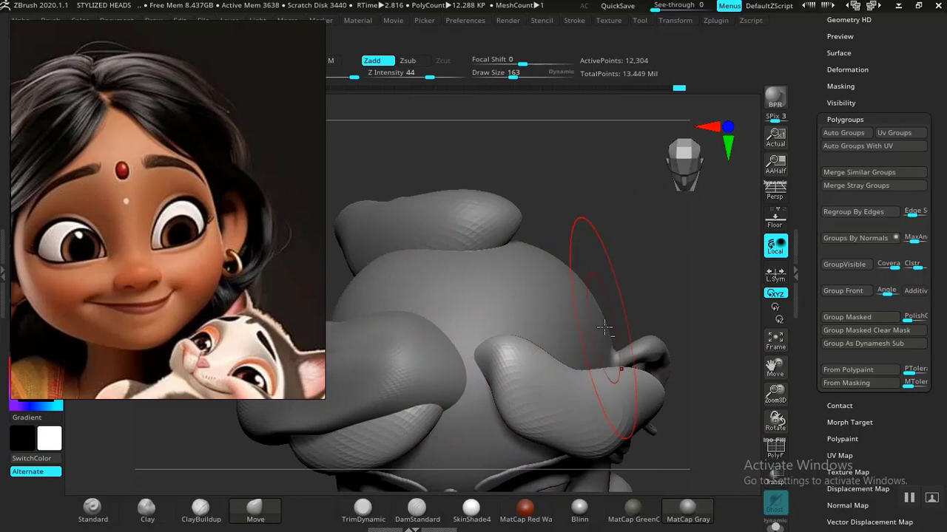
mouse_move(604, 327)
right_mouse_down()
mouse_move(611, 243)
mouse_move(634, 264)
mouse_move(613, 304)
mouse_move(632, 381)
mouse_move(625, 350)
mouse_move(585, 315)
right_mouse_up()
left_click_drag(511, 306, 510, 309)
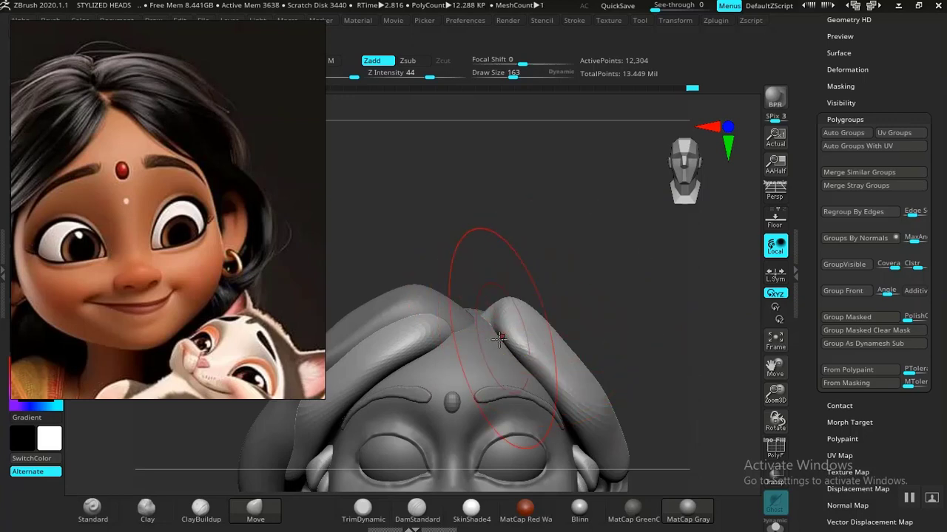
Refine the mirrored front strand's inner end and side contour with the Move brush at draw size 119.
mouse_move(636, 284)
right_mouse_down("ctrl")
mouse_move(565, 244)
mouse_move(596, 251)
right_mouse_up("ctrl")
left_click_drag(399, 248, 592, 500, "ctrl")
mouse_move(689, 313)
right_mouse_down("alt")
mouse_move(530, 365)
mouse_move(598, 402)
mouse_move(594, 377)
mouse_move(624, 332)
mouse_move(478, 379)
right_mouse_up("alt")
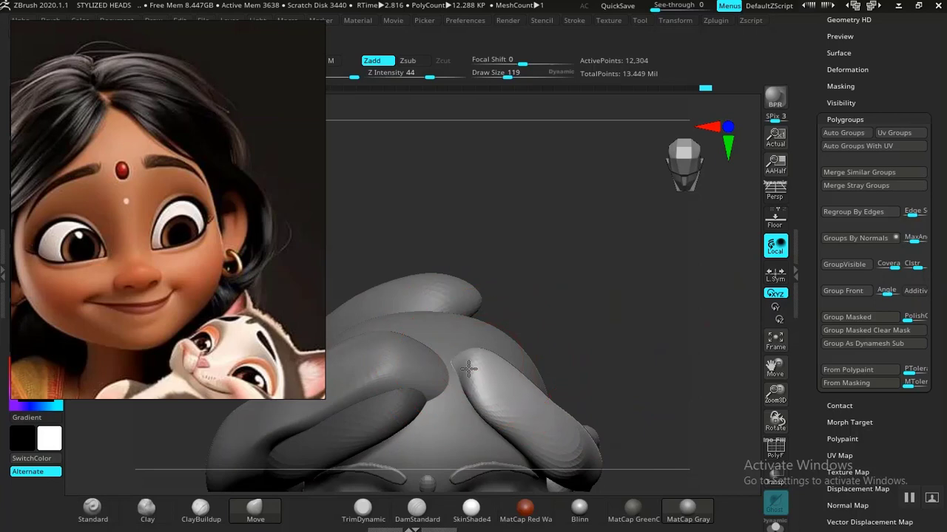
mouse_move(471, 362)
right_mouse_down()
mouse_move(606, 312)
mouse_move(596, 332)
mouse_move(567, 315)
mouse_move(609, 376)
mouse_move(628, 355)
mouse_move(599, 357)
mouse_move(587, 374)
mouse_move(614, 370)
mouse_move(427, 383)
right_mouse_up()
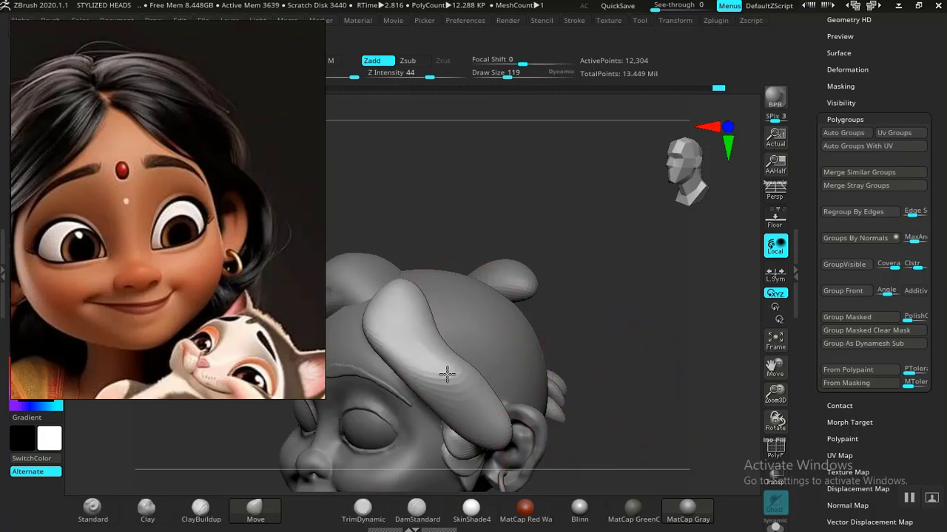
Smooth the mirrored front strand and flatten its upper surface with the TrimDynamic brush.
mouse_move(438, 351)
left_mouse_down("shift")
mouse_move(412, 342)
mouse_move(467, 392)
mouse_move(488, 390)
left_mouse_up("shift")
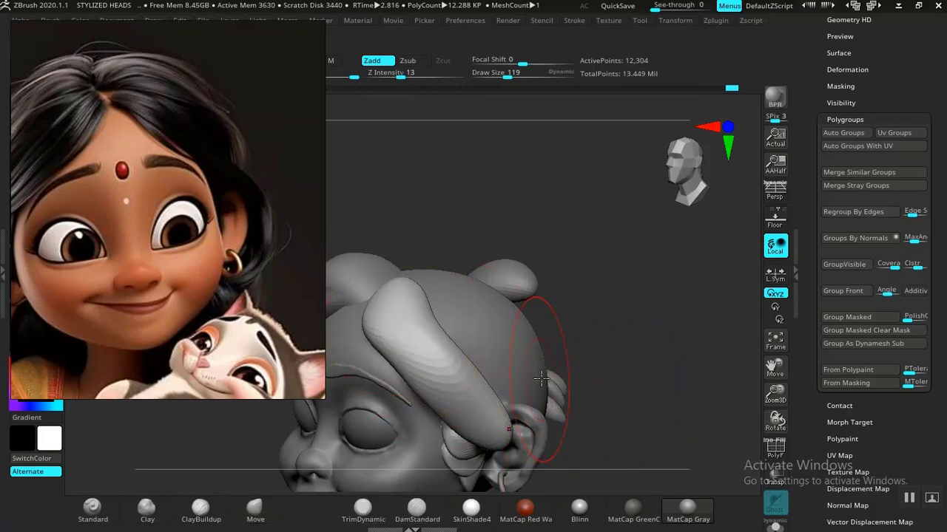
left_click(381, 508)
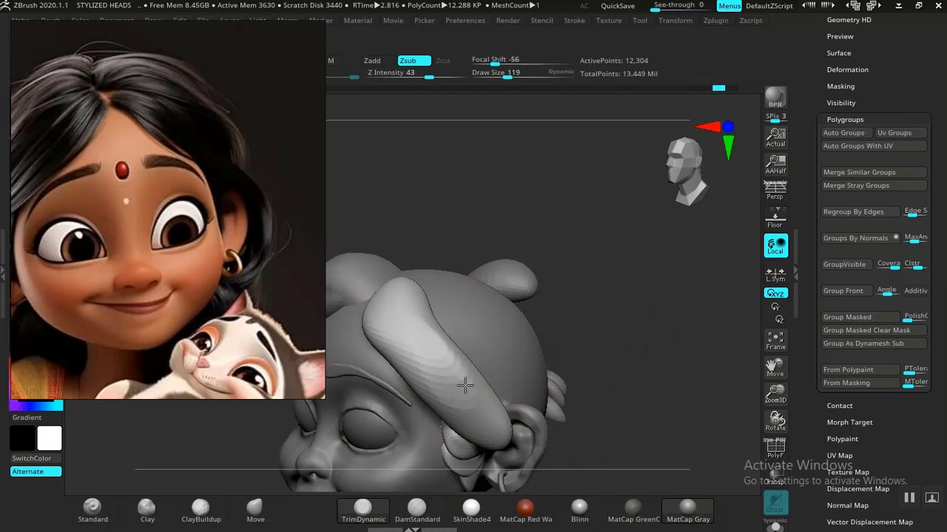
mouse_move(428, 341)
left_mouse_down()
mouse_move(457, 375)
mouse_move(431, 353)
left_mouse_up()
left_click_drag(630, 370, 666, 354)
mouse_move(569, 371)
left_mouse_down()
mouse_move(592, 355)
mouse_move(606, 367)
mouse_move(595, 384)
left_mouse_up()
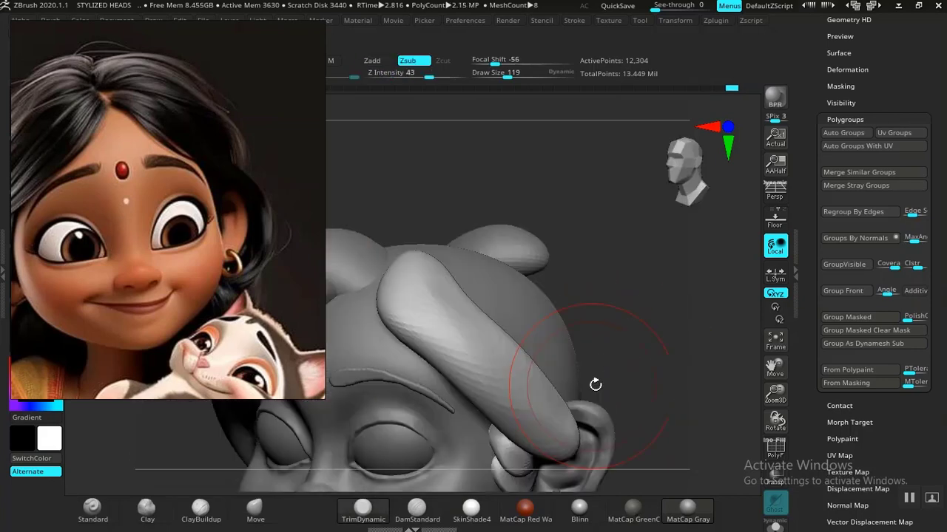
mouse_move(666, 370)
left_mouse_down("shift")
mouse_move(678, 363)
mouse_move(680, 380)
left_mouse_up("shift")
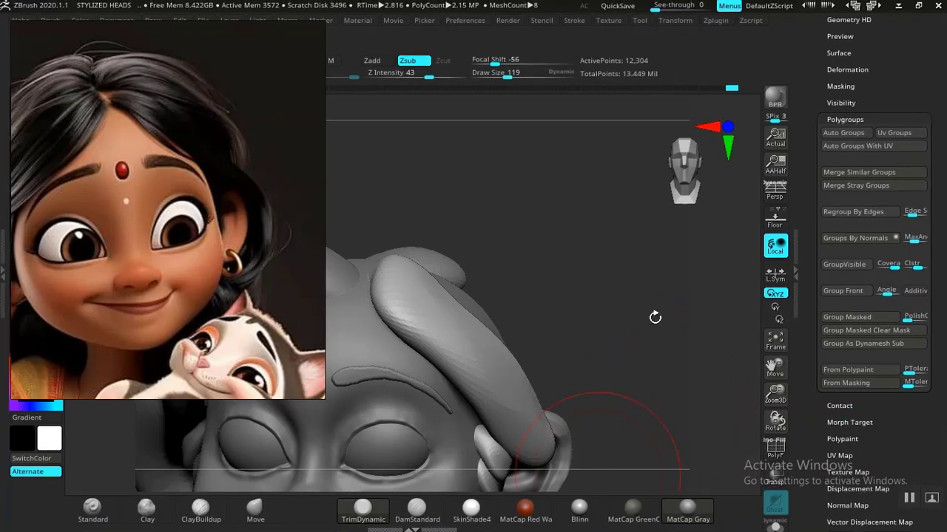
Pull the mirrored front strand's lower end back over the ear with the Move brush, stepping back through its recent edits.
mouse_move(654, 324)
left_mouse_down()
mouse_move(649, 336)
mouse_move(624, 336)
mouse_move(609, 368)
mouse_move(634, 330)
mouse_move(644, 365)
mouse_move(625, 357)
mouse_move(613, 373)
mouse_move(629, 400)
left_mouse_up()
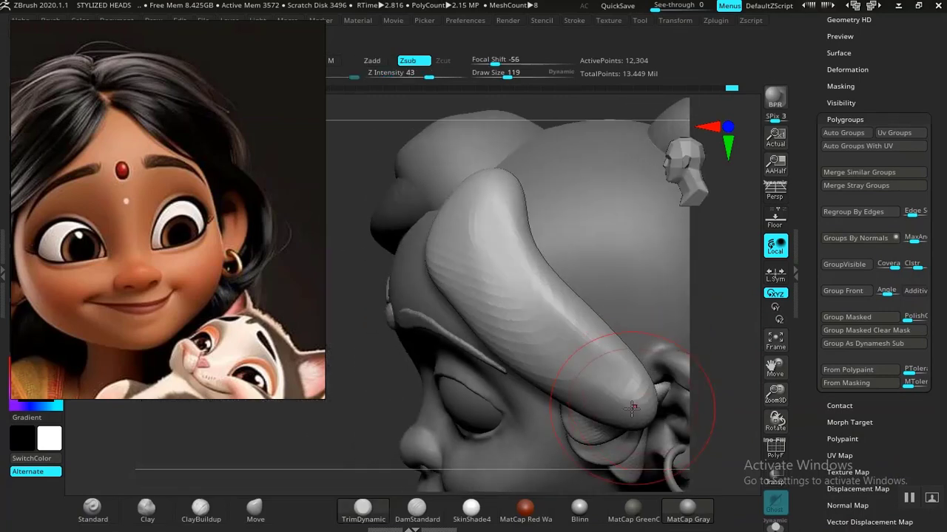
left_click(263, 512)
left_click_drag(633, 406, 662, 377)
key("ctrl+z")
key("ctrl+z")
key("ctrl+z")
key("ctrl+z")
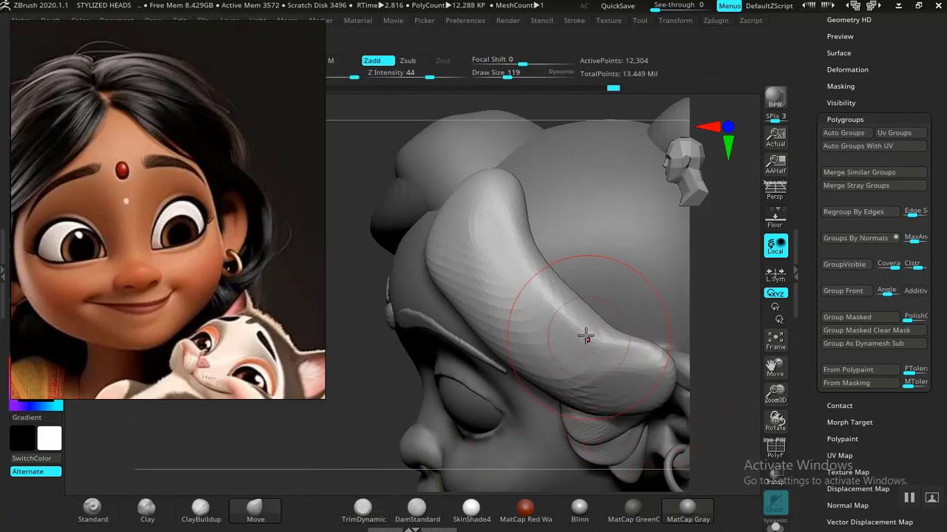
Isolate the mirrored front strand by its polygroup and bring the hidden strands back.
key("f")
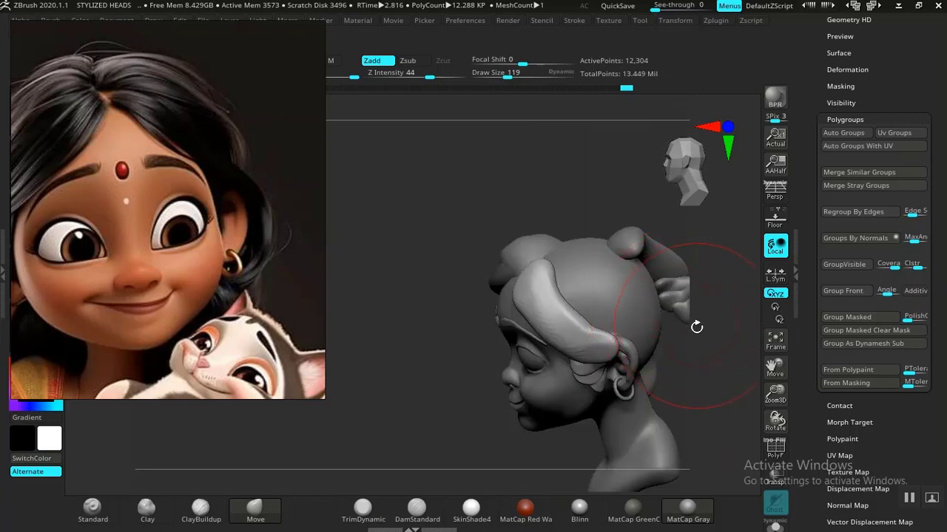
mouse_move(697, 269)
left_mouse_down()
mouse_move(733, 332)
mouse_move(688, 340)
mouse_move(653, 371)
mouse_move(661, 400)
mouse_move(653, 380)
mouse_move(661, 311)
mouse_move(634, 353)
mouse_move(624, 336)
mouse_move(659, 332)
mouse_move(626, 334)
mouse_move(608, 315)
left_mouse_up()
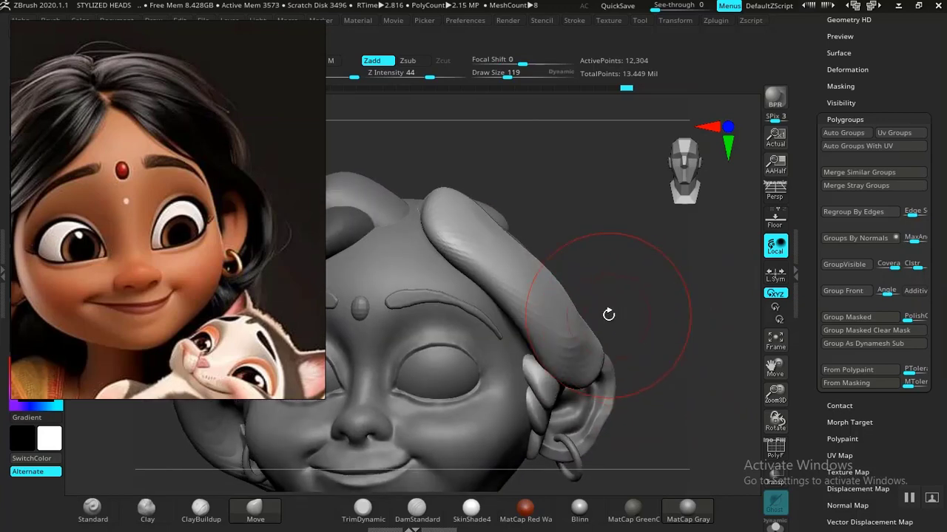
left_click(565, 318, "ctrl+shift")
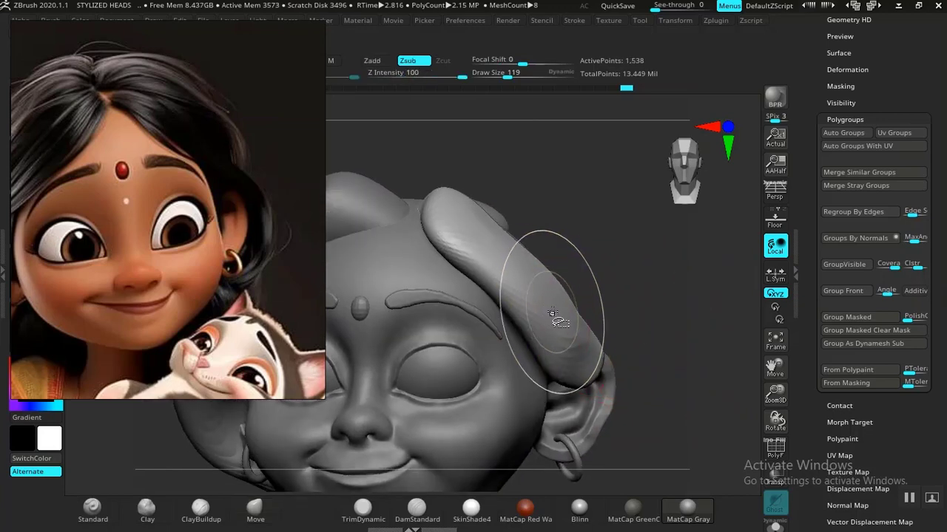
left_click(634, 295, "ctrl+shift")
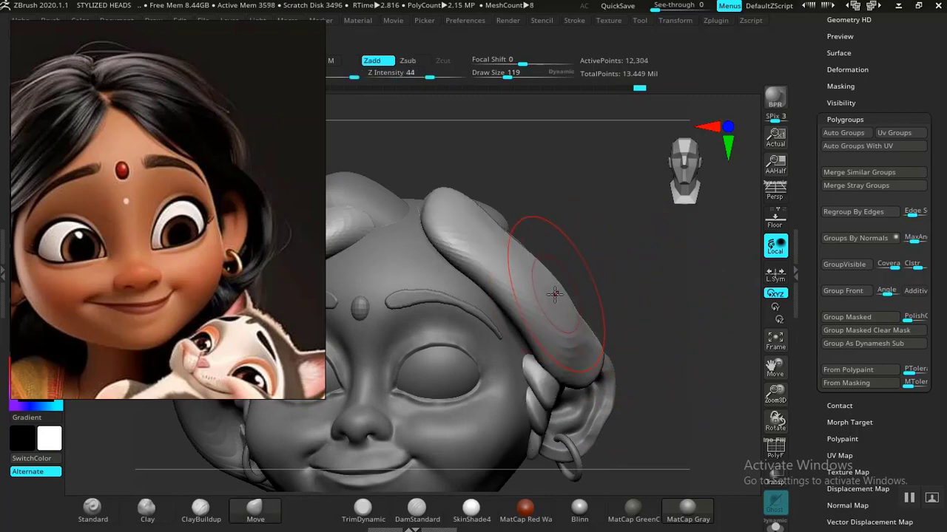
key("w")
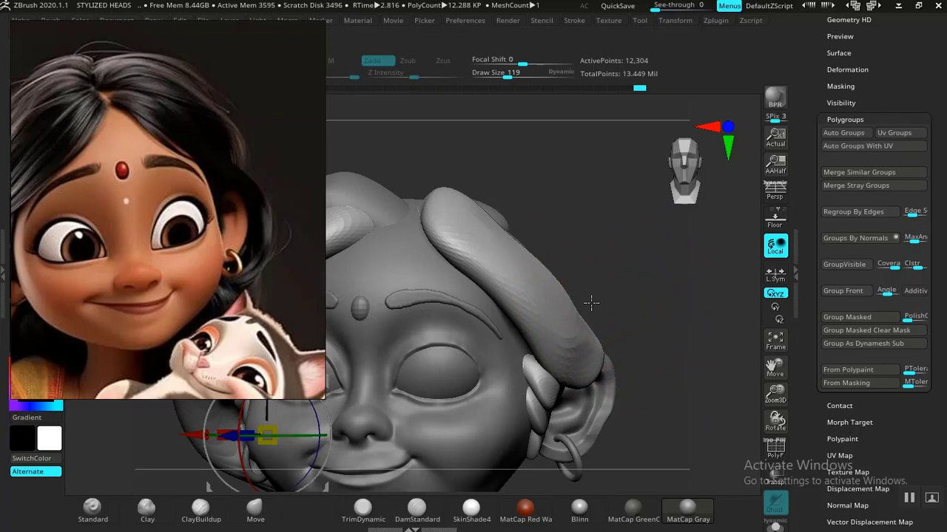
left_click(539, 291)
mouse_move(662, 323)
left_mouse_down()
mouse_move(649, 319)
mouse_move(693, 307)
left_mouse_up()
mouse_move(632, 359)
left_mouse_down()
mouse_move(616, 350)
mouse_move(638, 322)
mouse_move(621, 329)
mouse_move(633, 350)
mouse_move(621, 365)
left_mouse_up()
key("q")
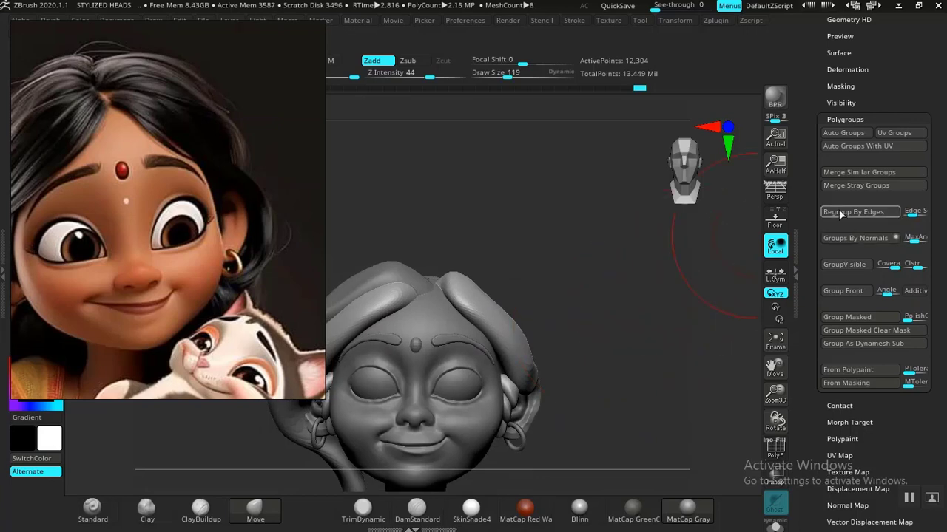
Select the curved hair strand subtool PM3D_Sphere3D1_4 and duplicate it.
scroll(838, 212, "up", 5)
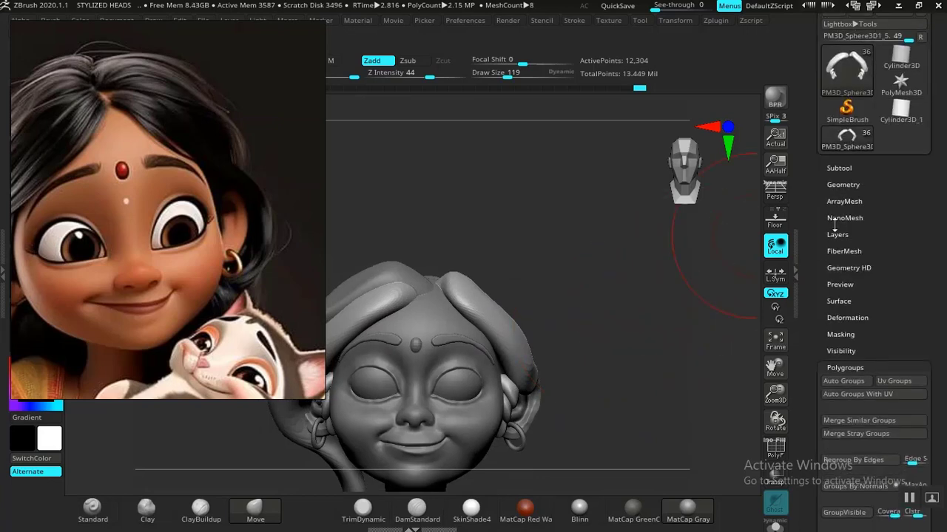
left_click(838, 168)
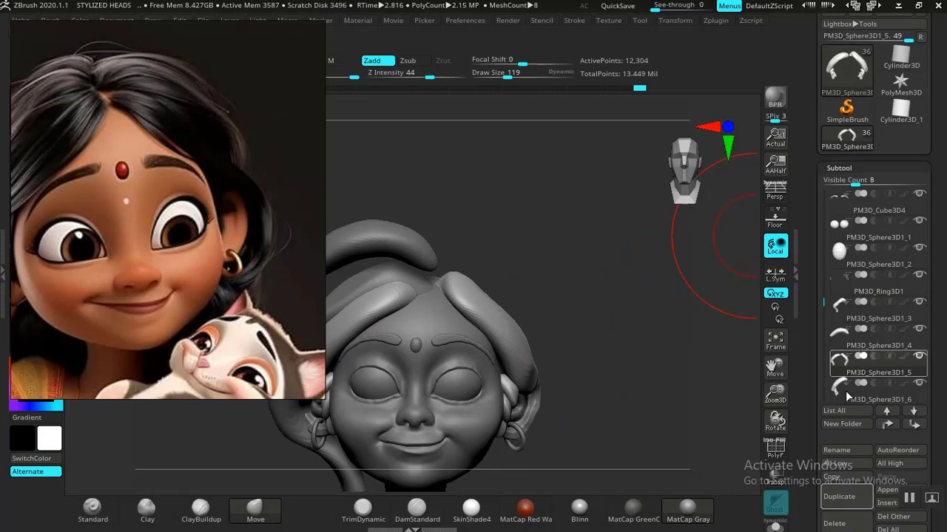
left_click(850, 336)
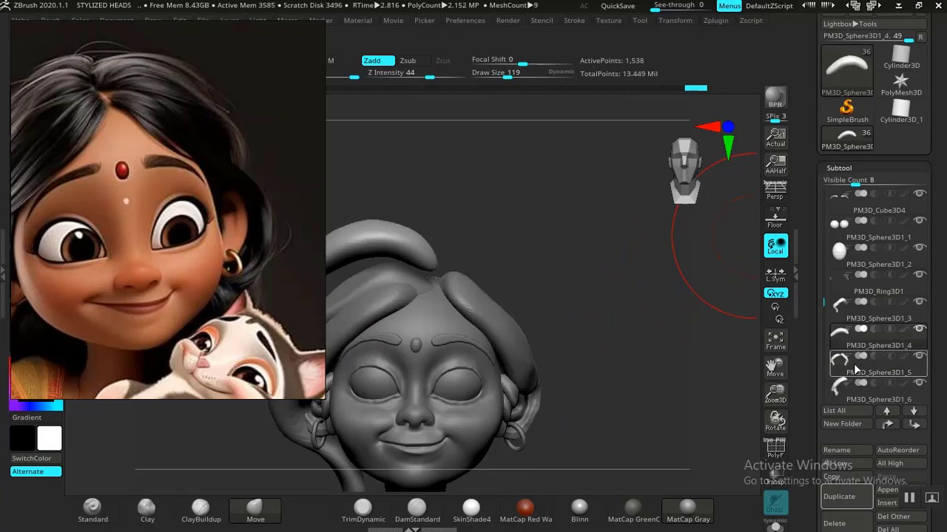
left_click(840, 498)
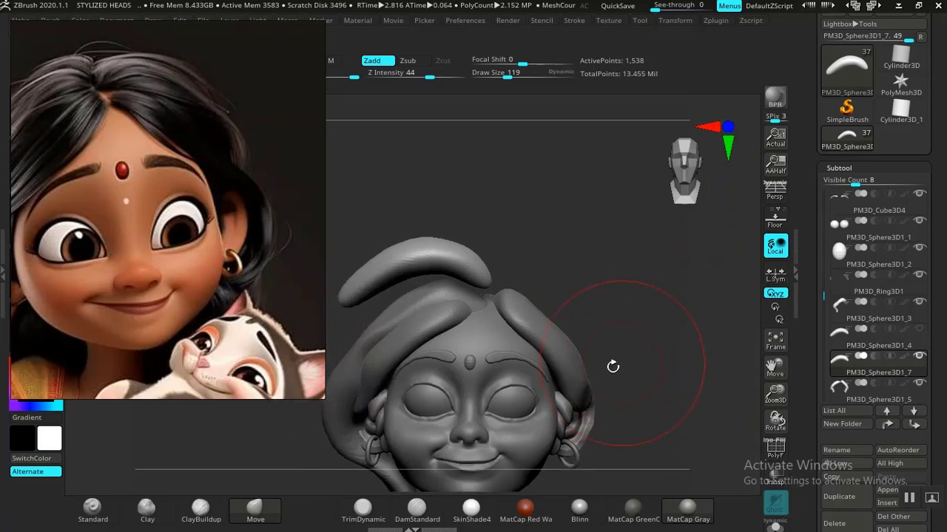
Move the duplicated strand to the opposite side of the head, rotate it down toward the ear, and bend its curve.
key("w")
left_click_drag(482, 235, 608, 259)
mouse_move(629, 305)
left_mouse_down()
mouse_move(641, 309)
mouse_move(613, 309)
mouse_move(665, 303)
mouse_move(645, 311)
left_mouse_up()
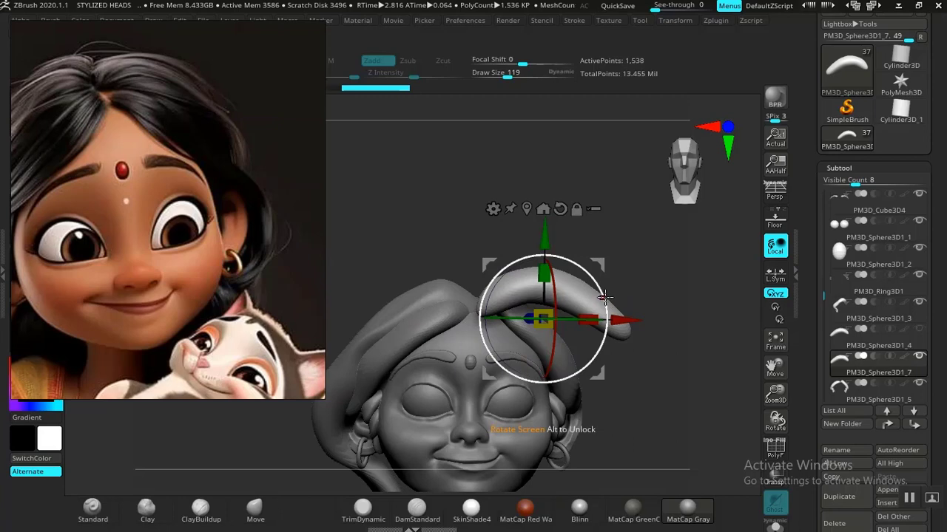
left_click_drag(605, 297, 592, 346)
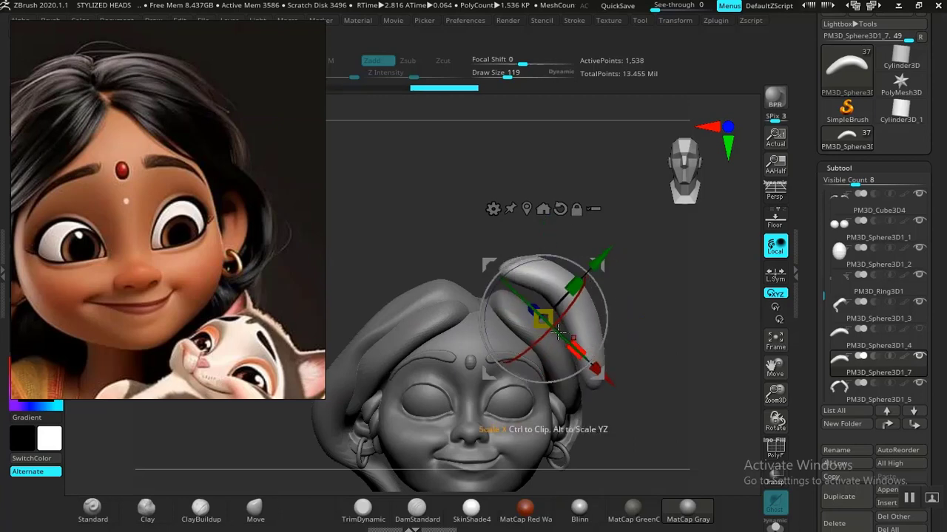
key("q")
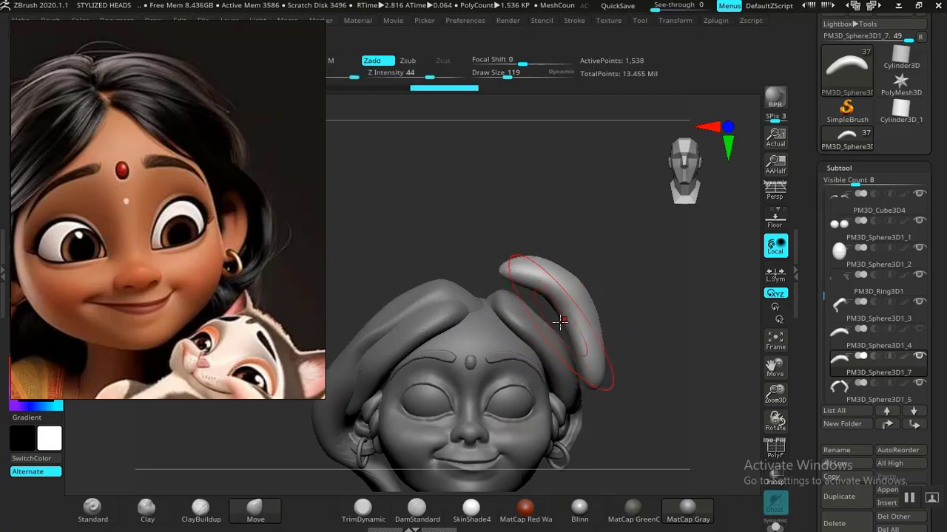
left_click_drag(573, 314, 565, 300)
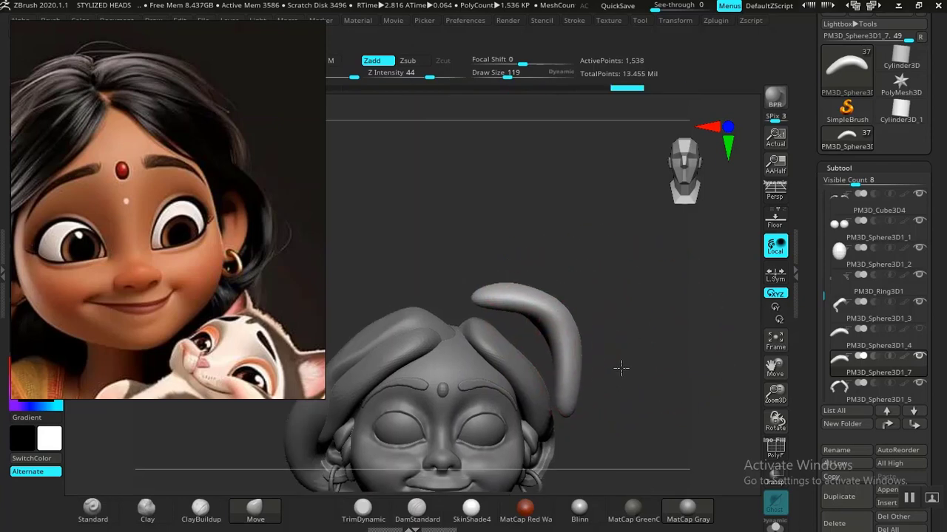
Shift the duplicated strand back against the side of the head and tilt it to follow the front strand.
key("w")
left_click_drag(654, 377, 521, 370, "alt")
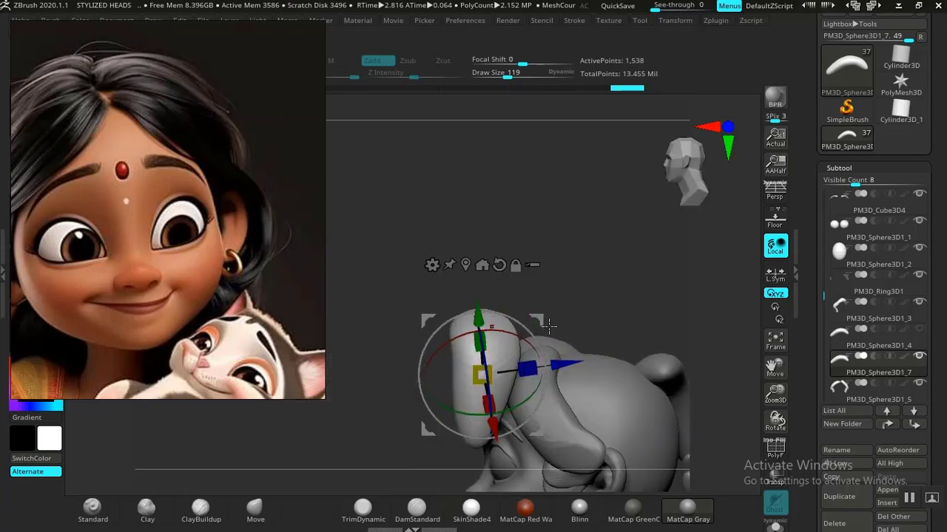
left_click_drag(551, 326, 630, 327)
left_click_drag(596, 406, 521, 361)
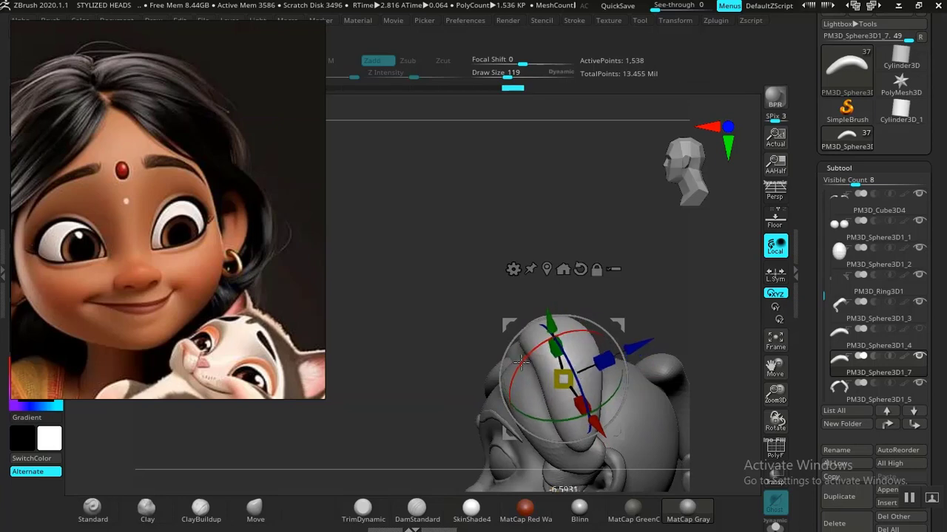
left_click_drag(689, 338, 623, 352)
key("q")
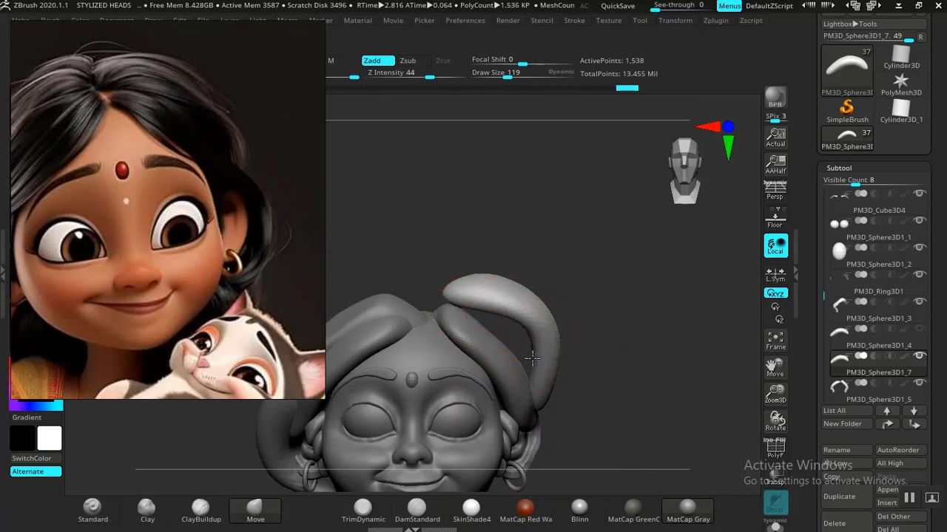
Lower the duplicated strand beside the ear and turn it along the side of the head.
key("w")
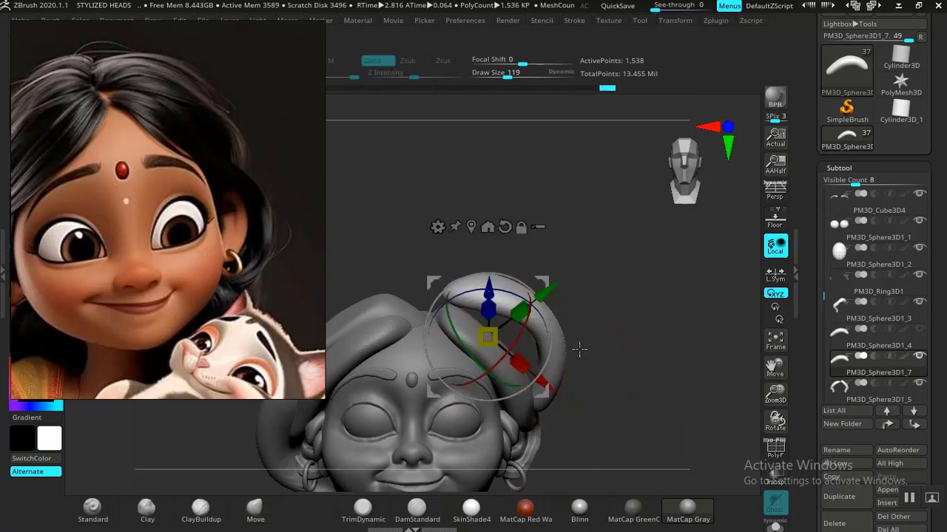
left_click_drag(586, 348, 543, 373)
left_click_drag(563, 253, 639, 254)
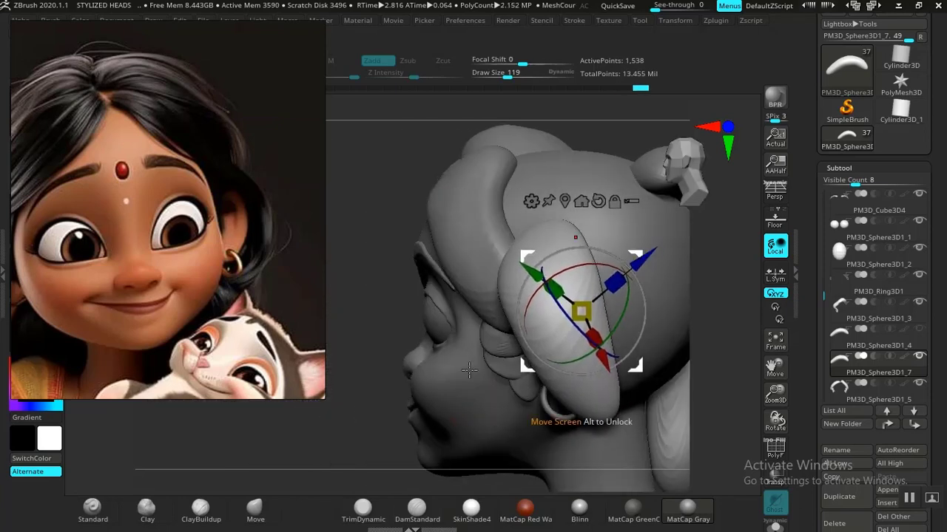
left_click_drag(342, 435, 399, 423)
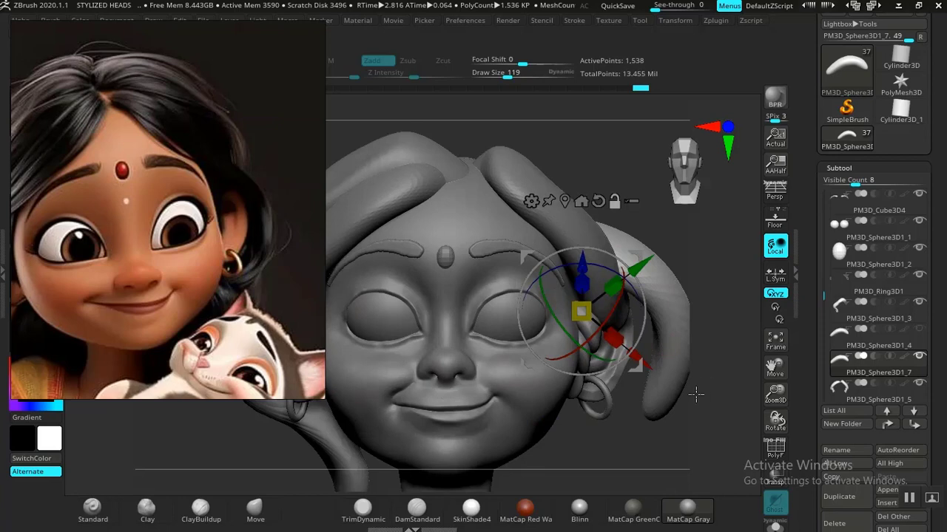
Rotate and reposition the duplicated strand so it curves around behind the ear, and adjust its Y scale slightly.
left_click_drag(695, 394, 735, 383)
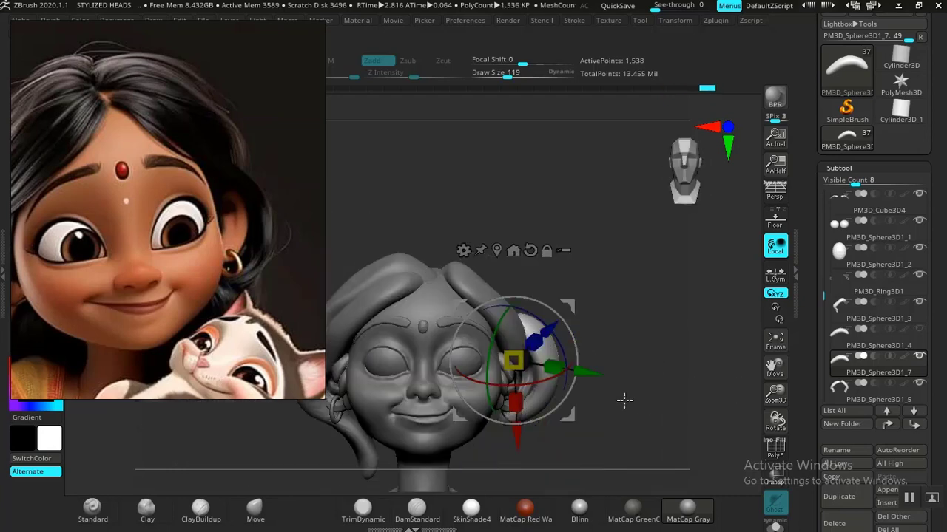
left_click_drag(626, 401, 665, 459, "alt")
left_click_drag(634, 416, 574, 333)
left_click_drag(688, 396, 683, 361)
mouse_move(616, 305)
left_mouse_down()
mouse_move(600, 323)
mouse_move(620, 323)
left_mouse_up()
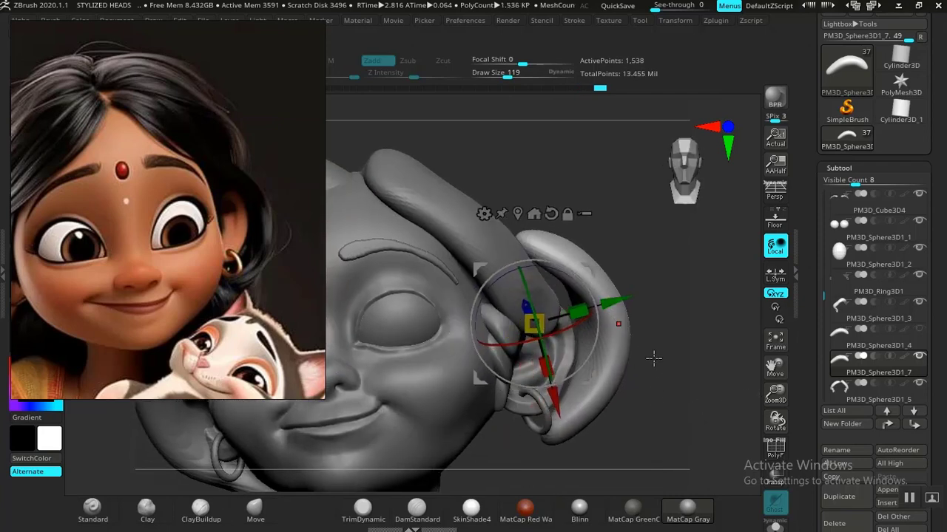
left_click_drag(670, 361, 617, 431)
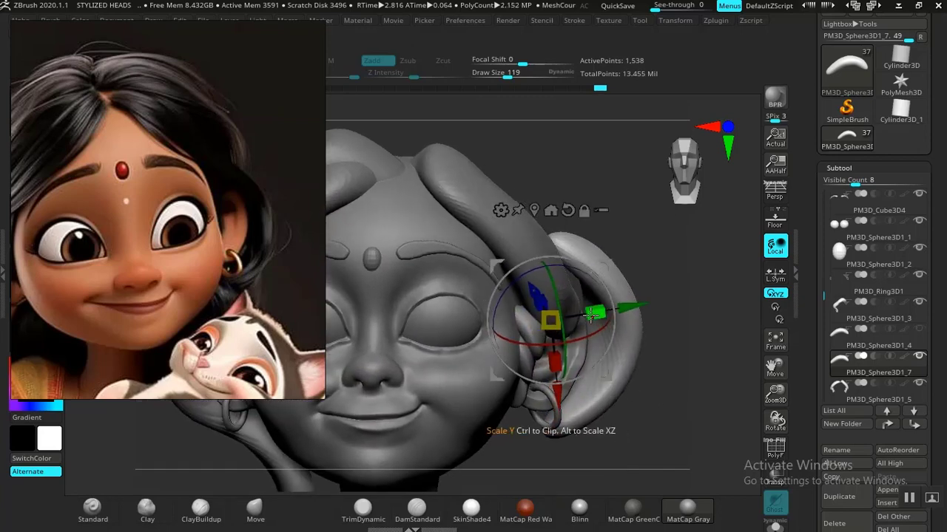
left_click_drag(591, 316, 595, 314)
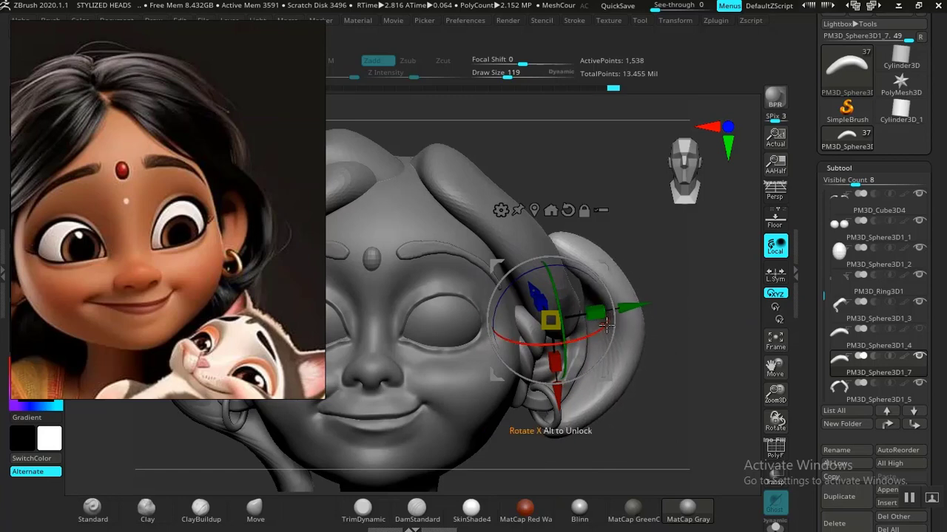
key("q")
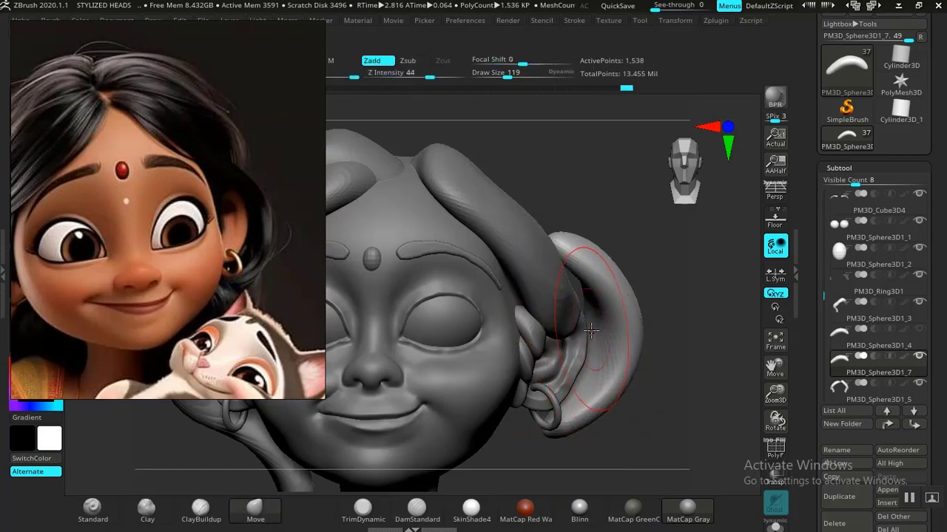
Flatten the inner face of the duplicated strand behind the ear with the TrimDynamic brush.
mouse_move(458, 480)
left_mouse_down()
mouse_move(629, 421)
mouse_move(612, 363)
left_mouse_up()
left_click_drag(583, 275, 594, 295)
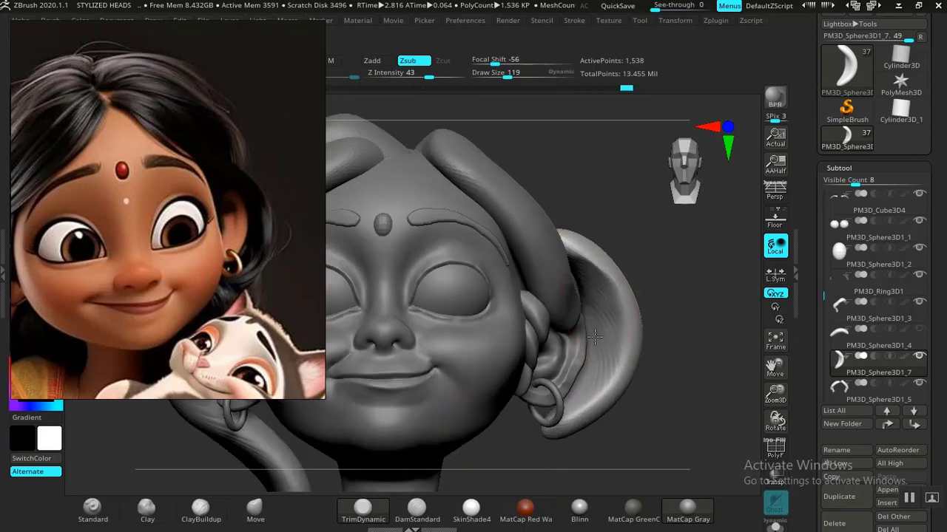
mouse_move(599, 375)
left_mouse_down()
mouse_move(602, 315)
mouse_move(588, 288)
mouse_move(596, 340)
left_mouse_up()
left_click_drag(649, 428, 630, 425)
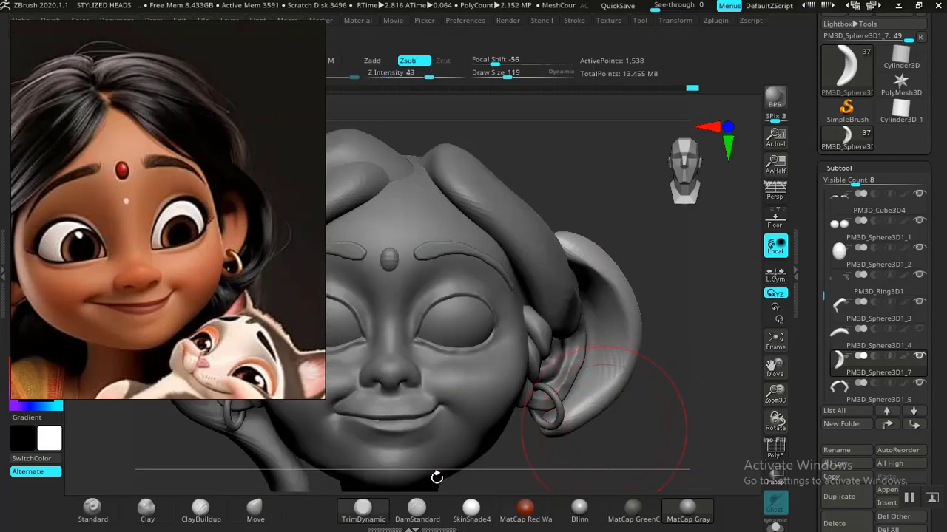
Reshape the duplicated strand behind the ear with the Move brush, pulling its outer curve closer to the head and its lower end inward.
left_click(255, 509)
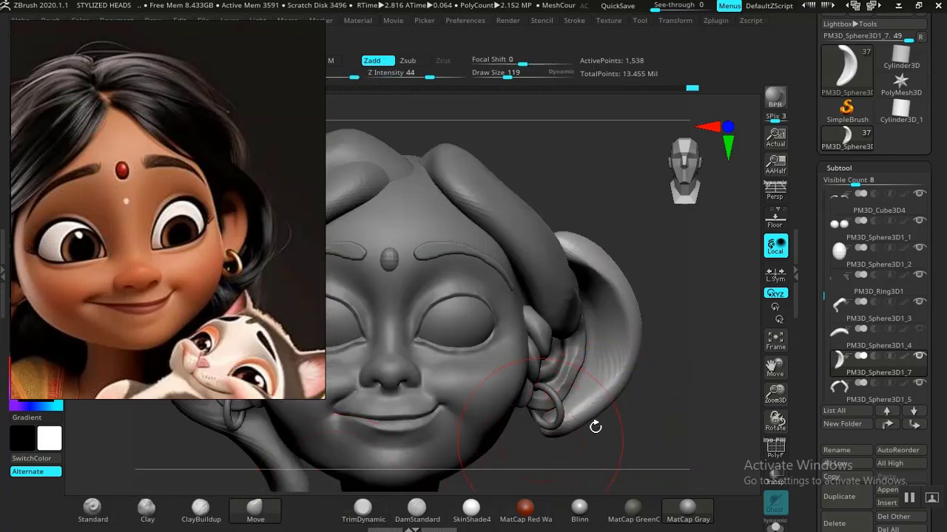
mouse_move(596, 429)
left_mouse_down()
mouse_move(563, 405)
mouse_move(567, 411)
mouse_move(568, 388)
mouse_move(536, 397)
left_mouse_up()
mouse_move(644, 407)
left_mouse_down()
mouse_move(658, 420)
mouse_move(633, 446)
mouse_move(636, 338)
mouse_move(623, 365)
mouse_move(508, 339)
mouse_move(523, 328)
left_mouse_up()
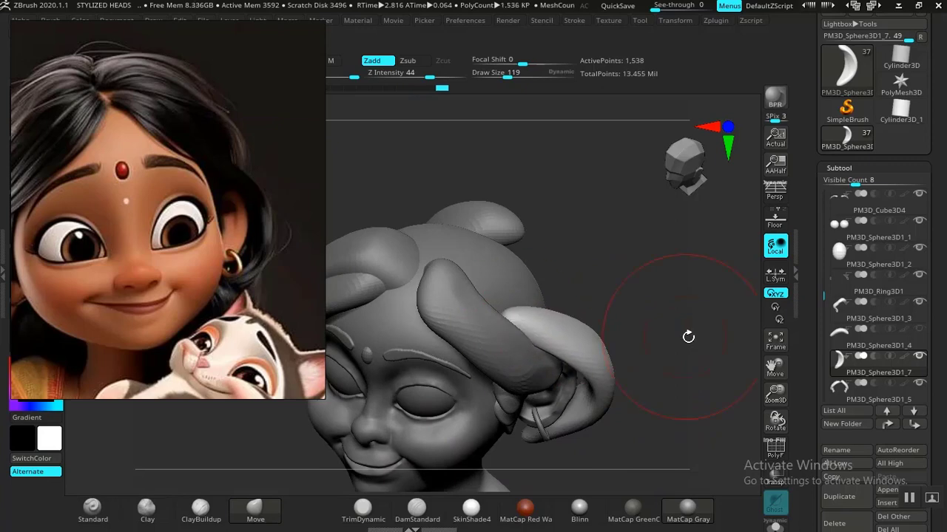
mouse_move(688, 338)
left_mouse_down()
mouse_move(566, 423)
mouse_move(593, 430)
left_mouse_up()
mouse_move(499, 426)
left_mouse_down()
mouse_move(531, 400)
mouse_move(659, 429)
mouse_move(667, 378)
mouse_move(613, 371)
mouse_move(598, 398)
left_mouse_up()
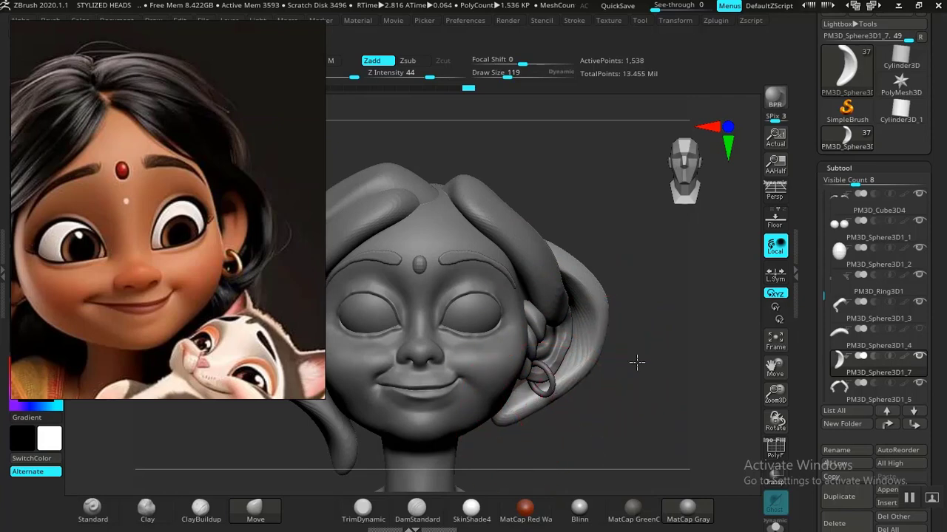
Narrow the lower end of the duplicated strand into a tapered tail hanging below the earring with the Move brush.
mouse_move(637, 362)
left_mouse_down()
mouse_move(607, 364)
mouse_move(631, 356)
left_mouse_up()
left_click_drag(586, 407, 527, 403)
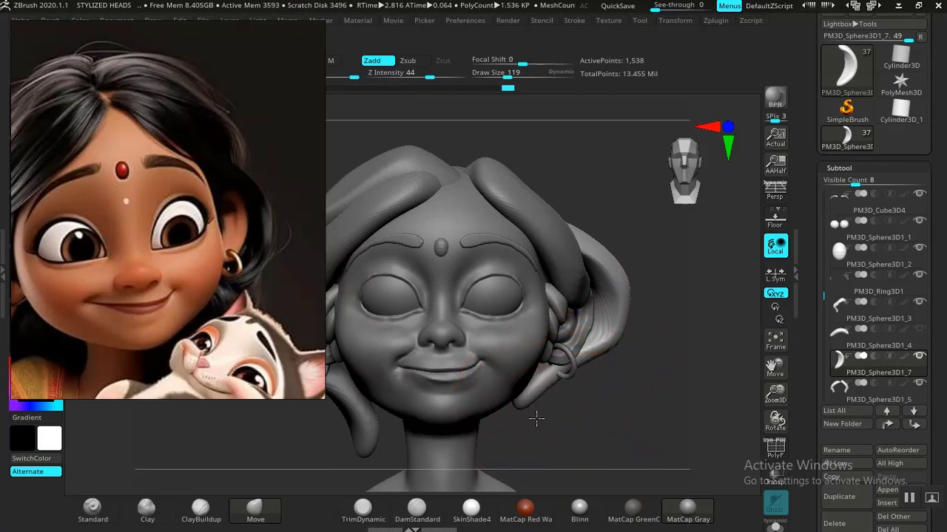
left_click_drag(536, 418, 567, 381)
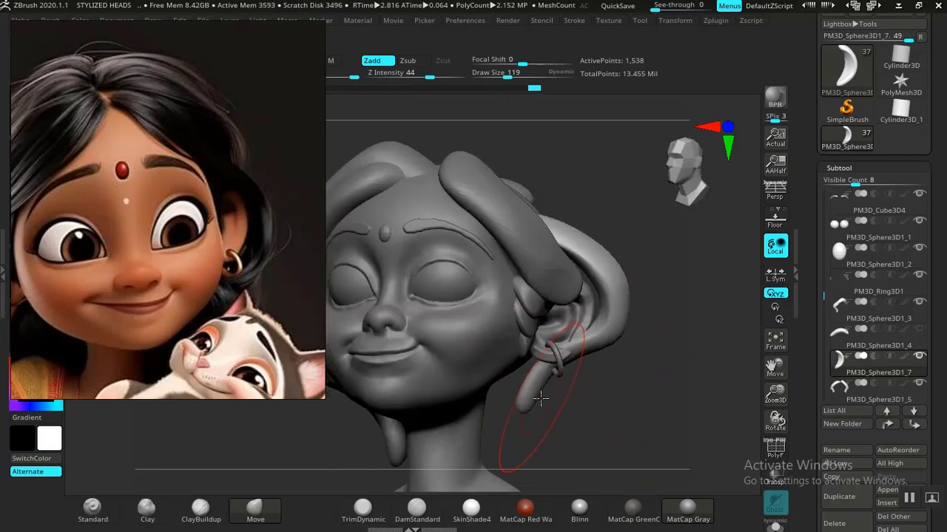
mouse_move(584, 419)
left_mouse_down()
mouse_move(596, 389)
mouse_move(584, 370)
left_mouse_up()
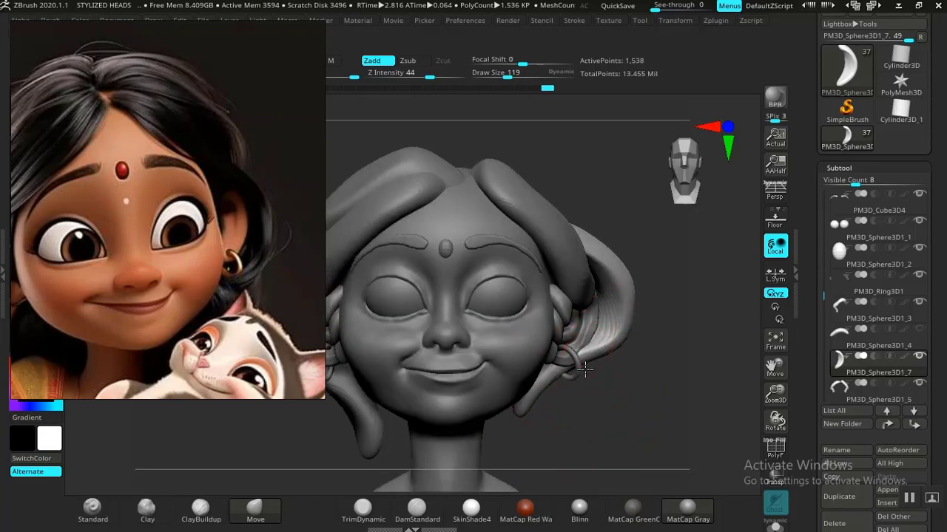
mouse_move(588, 444)
left_mouse_down()
mouse_move(582, 412)
mouse_move(616, 469)
mouse_move(648, 247)
mouse_move(619, 420)
left_mouse_up()
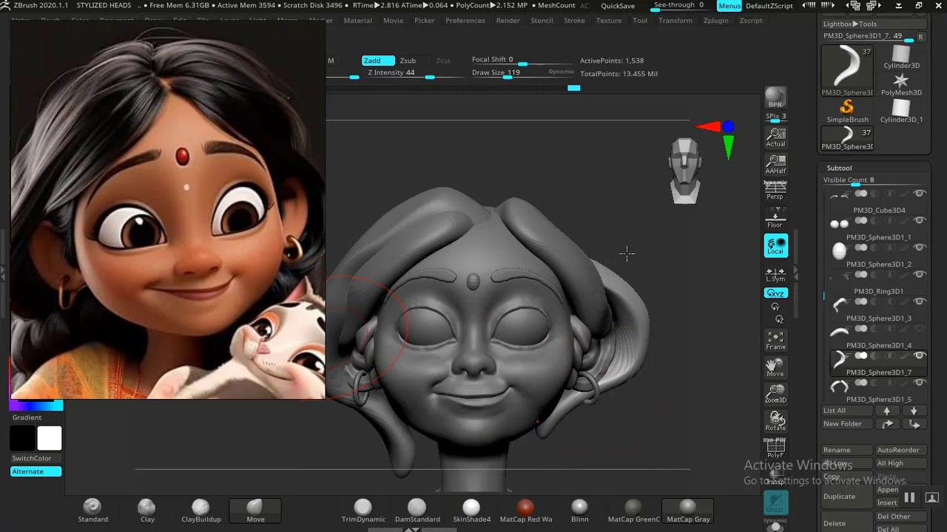
Compare the hair with the reference image from several angles, examining the large front strand on the opposite side.
mouse_move(641, 249)
left_mouse_down()
mouse_move(629, 298)
mouse_move(644, 262)
mouse_move(635, 257)
left_mouse_up()
mouse_move(619, 406)
left_mouse_down()
mouse_move(517, 340)
mouse_move(371, 268)
left_mouse_up()
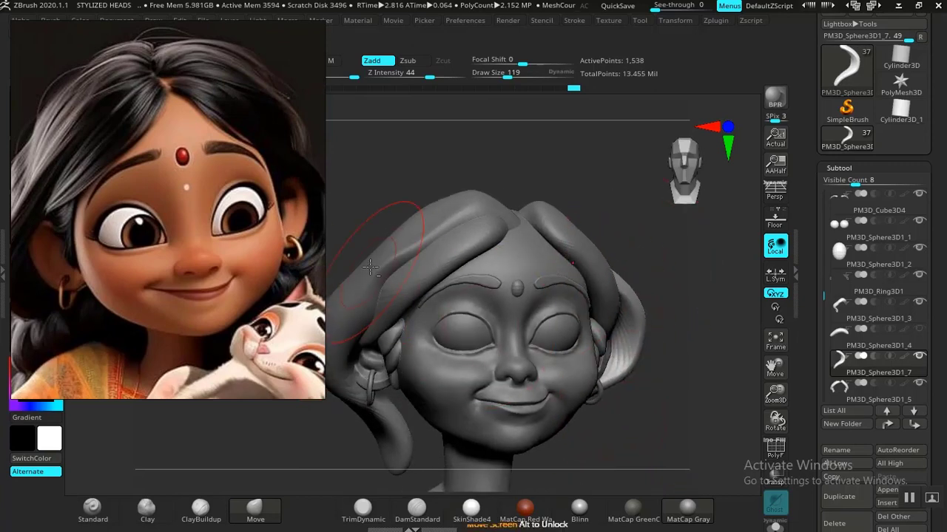
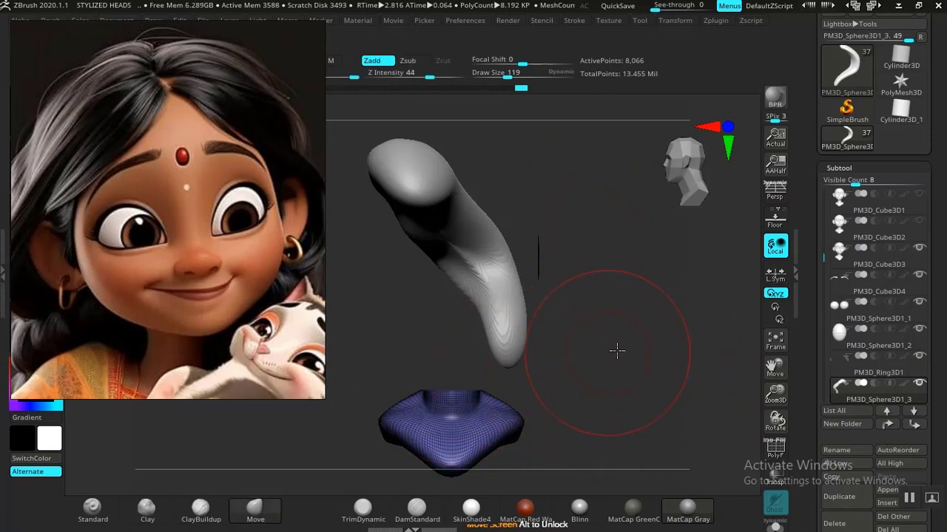
left_click_drag(617, 351, 566, 380)
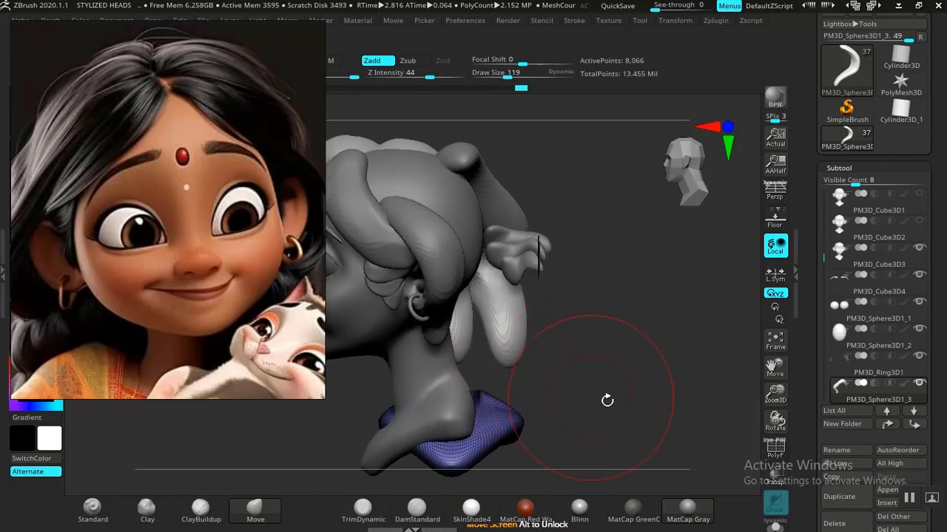
left_click_drag(609, 402, 576, 392)
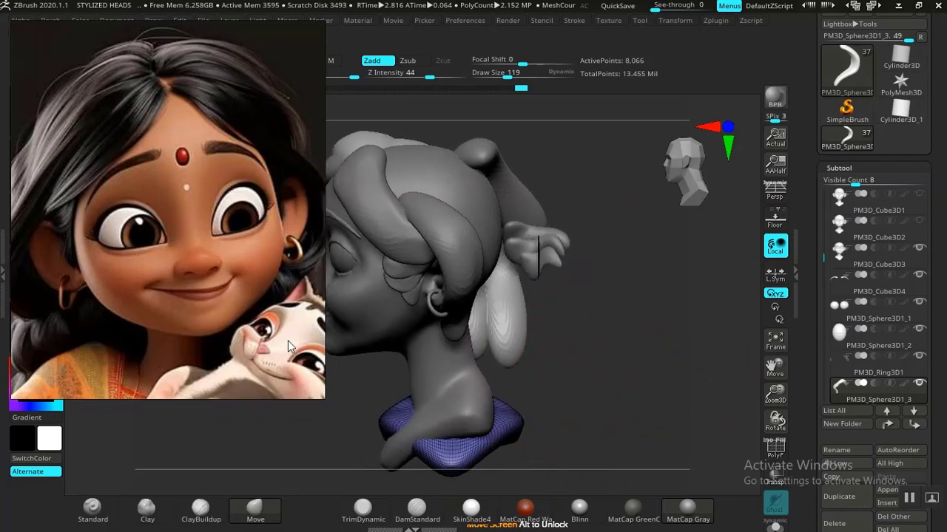
left_click_drag(189, 355, 875, 308)
mouse_move(592, 406)
left_mouse_down()
mouse_move(644, 394)
mouse_move(606, 399)
left_mouse_up()
key("ctrl")
key("ctrl+n")
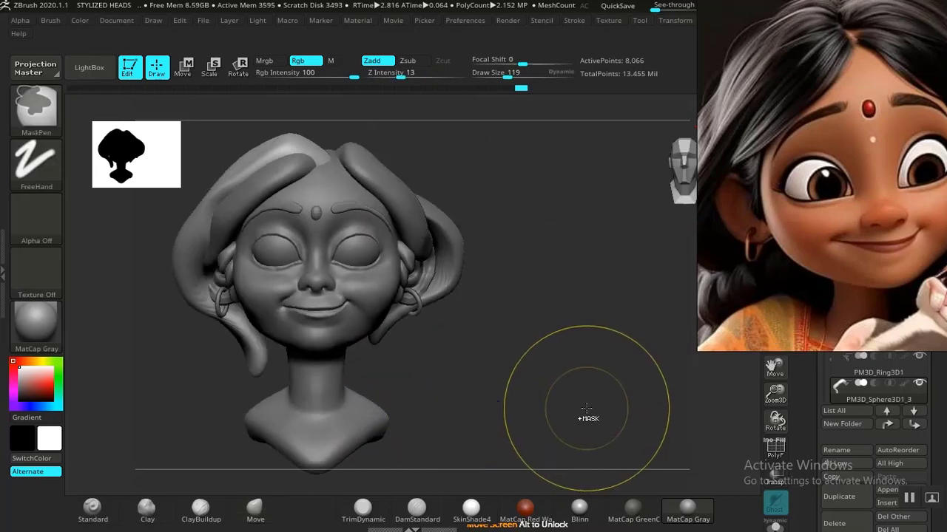
mouse_move(532, 380)
left_mouse_down("alt")
mouse_move(611, 380)
mouse_move(602, 375)
mouse_move(619, 404)
mouse_move(636, 387)
mouse_move(599, 400)
left_mouse_up("alt")
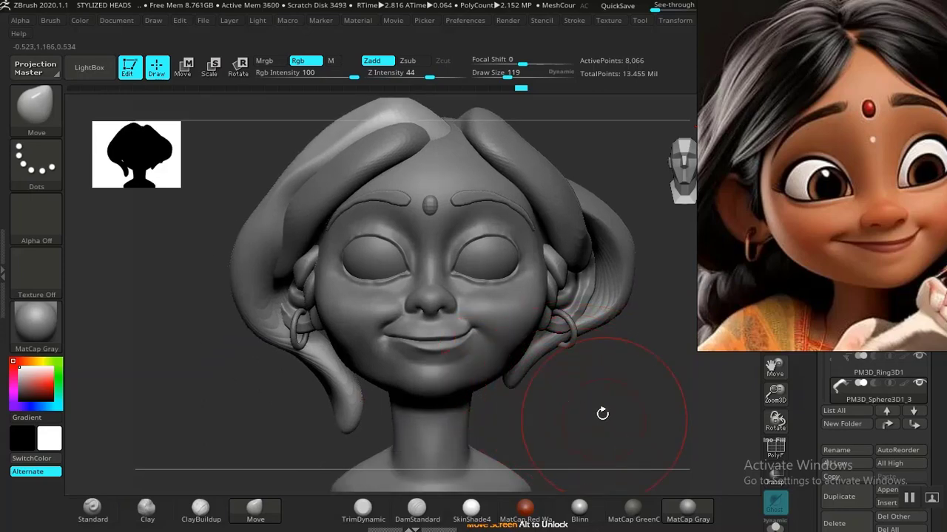
mouse_move(602, 414)
left_mouse_down()
mouse_move(611, 437)
mouse_move(513, 389)
left_mouse_up()
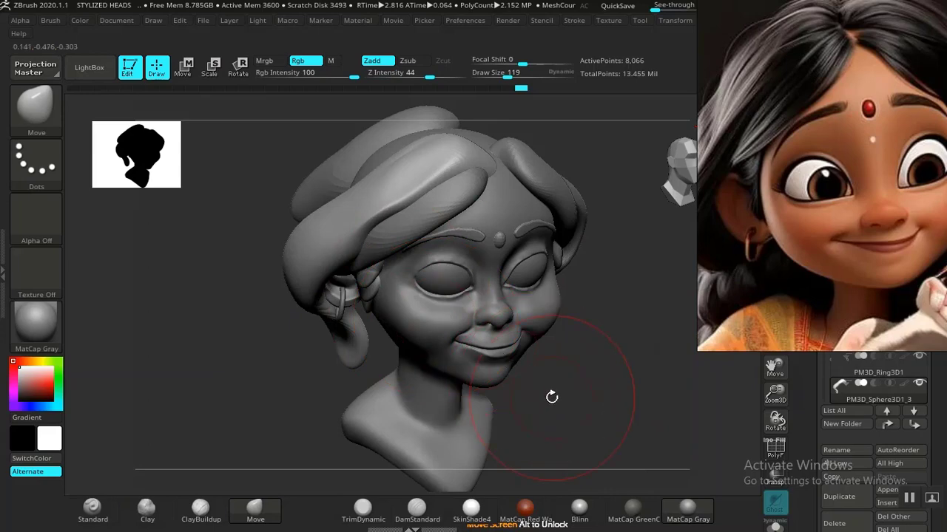
left_click_drag(570, 366, 574, 354, "shift")
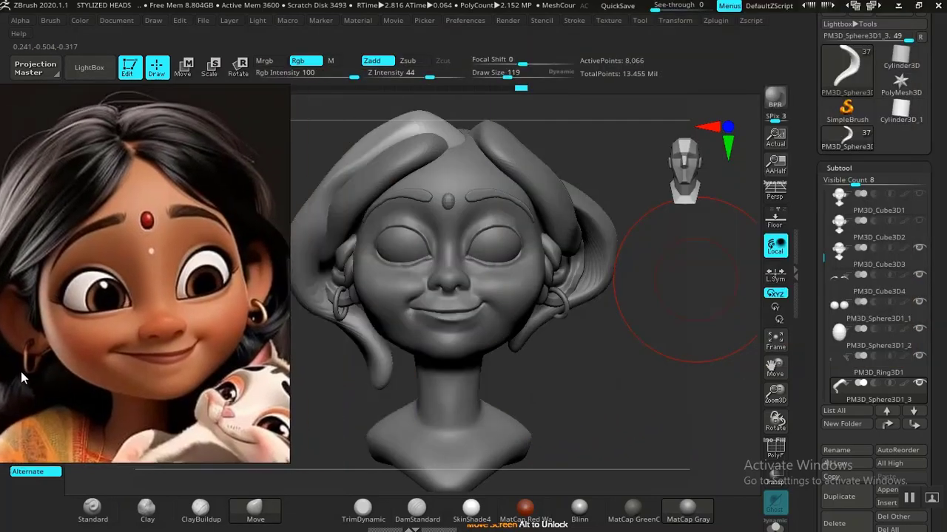
left_click_drag(607, 375, 622, 374)
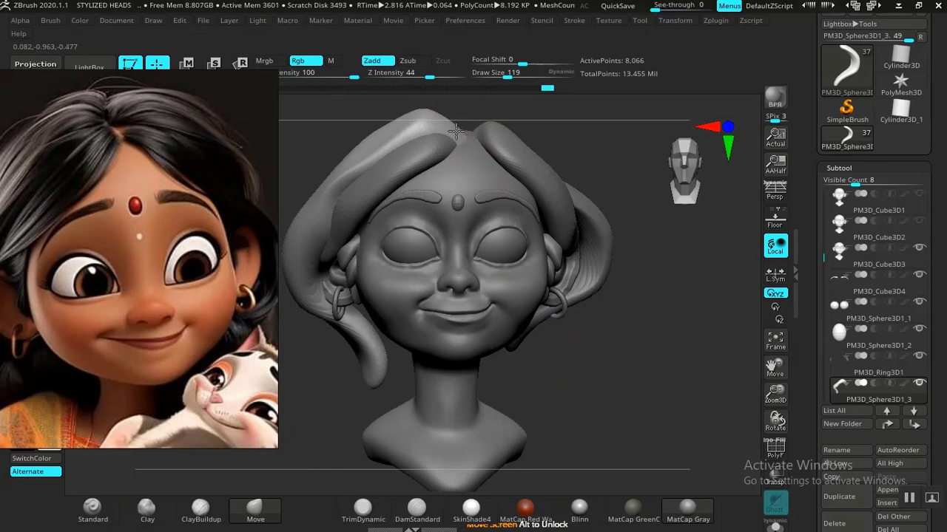
Try Mirror And Weld on the large front strand and undo it.
scroll(837, 388, "down", 5)
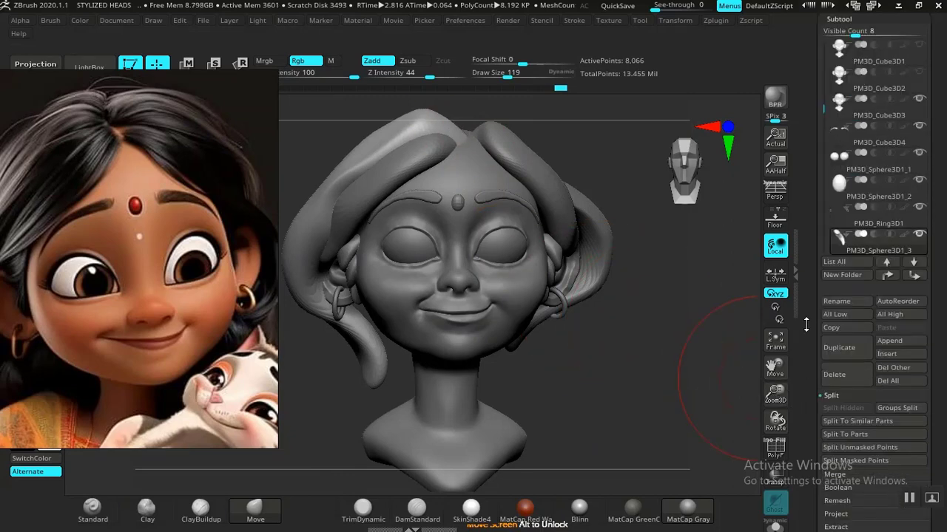
scroll(810, 428, "down", 3)
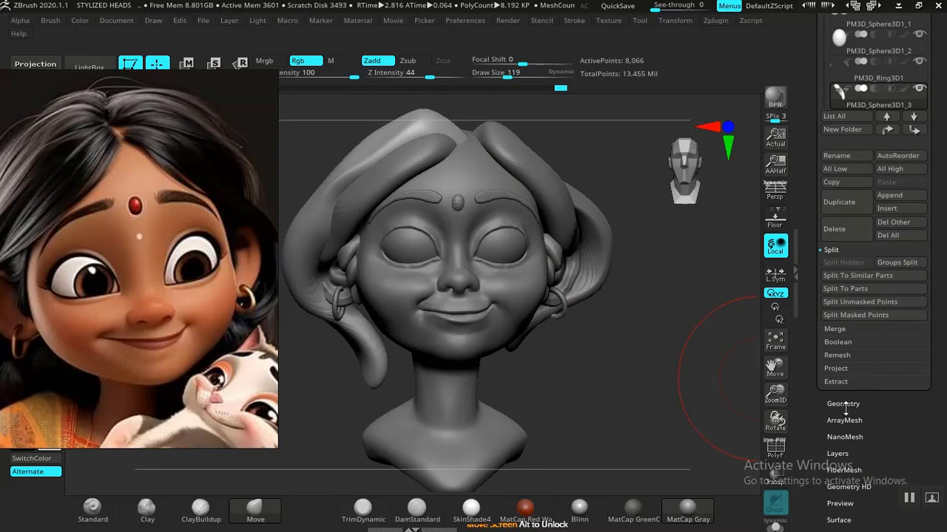
left_click(843, 404)
scroll(851, 217, "up", 2)
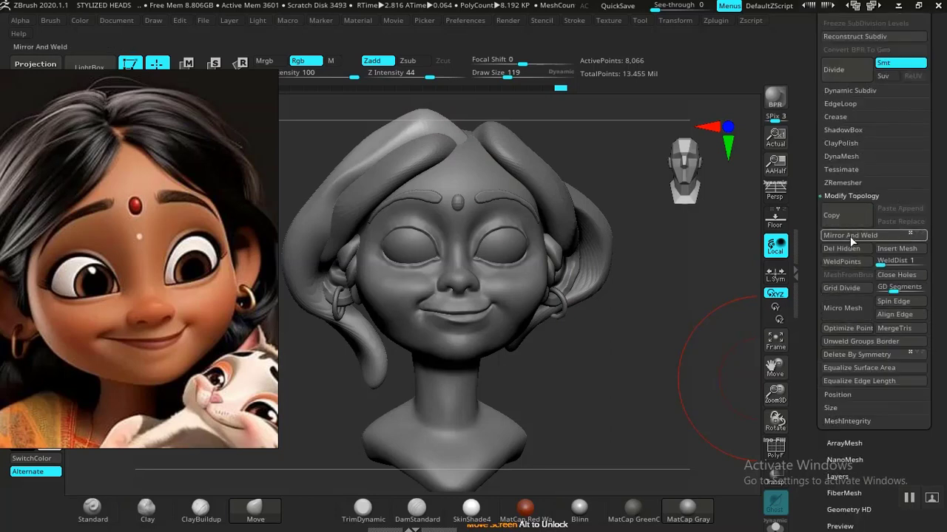
left_click(850, 236)
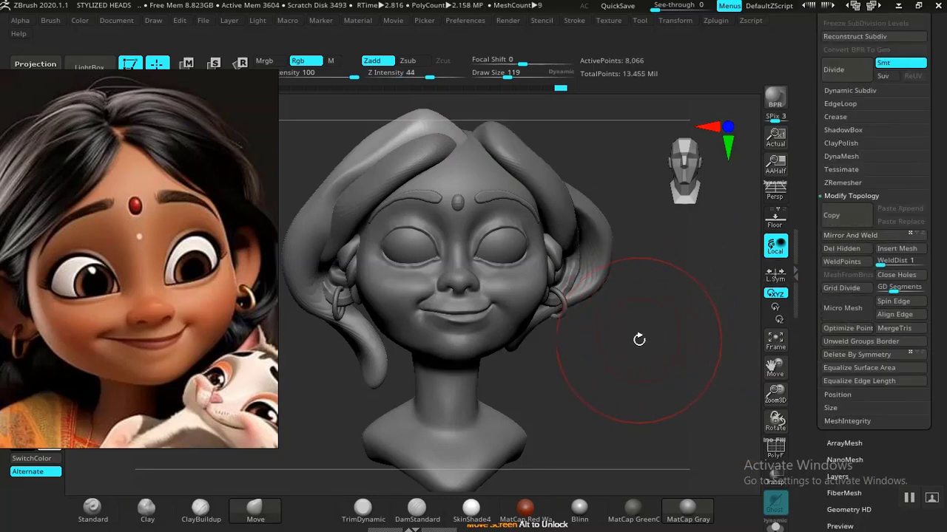
key("ctrl+z")
Pull the large strand's root away from the hair parting, and mirror and weld it to the other side with the polyframe shown.
left_click_drag(648, 442, 630, 385)
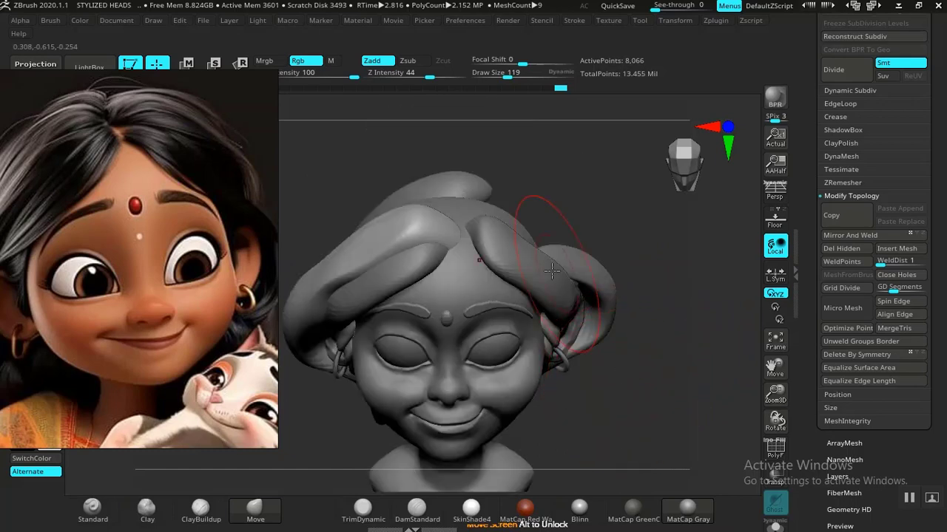
left_click_drag(456, 235, 420, 236)
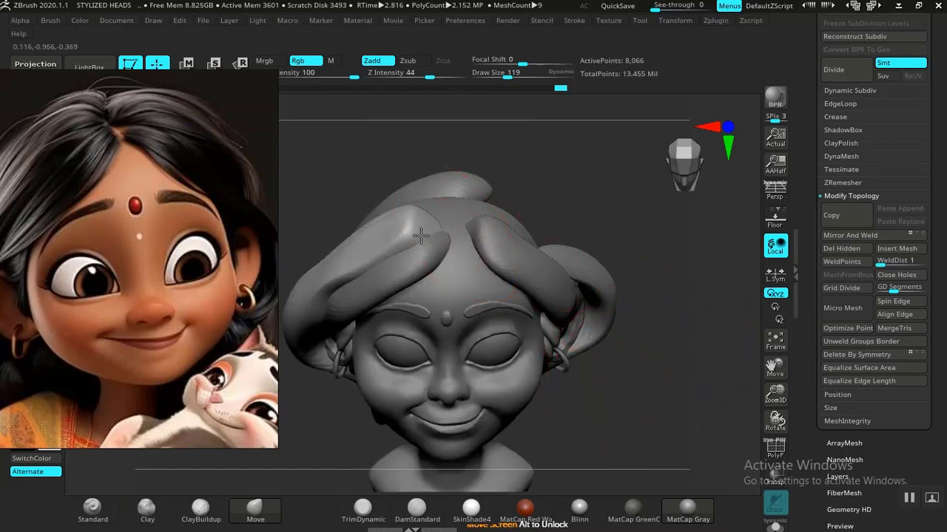
left_click(848, 235)
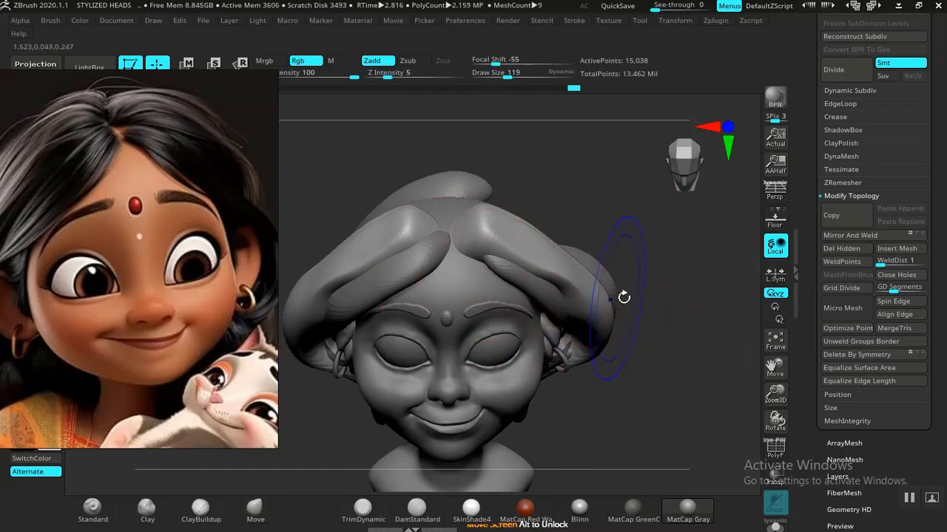
key("shift+f")
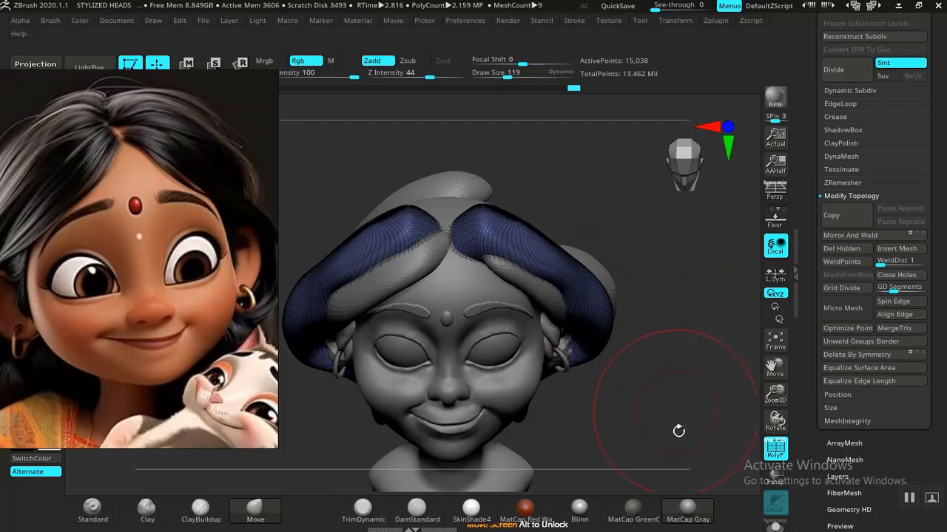
Try splitting the mirrored strands into polygroups with Auto Groups, and undo the grouping and the mirroring.
left_click_drag(676, 370, 651, 399)
left_click_drag(814, 442, 839, 286)
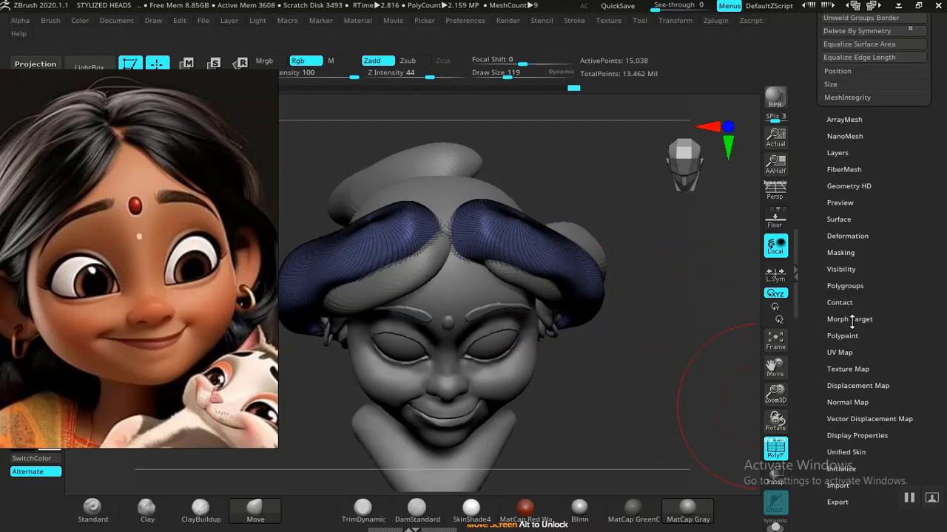
left_click(844, 285)
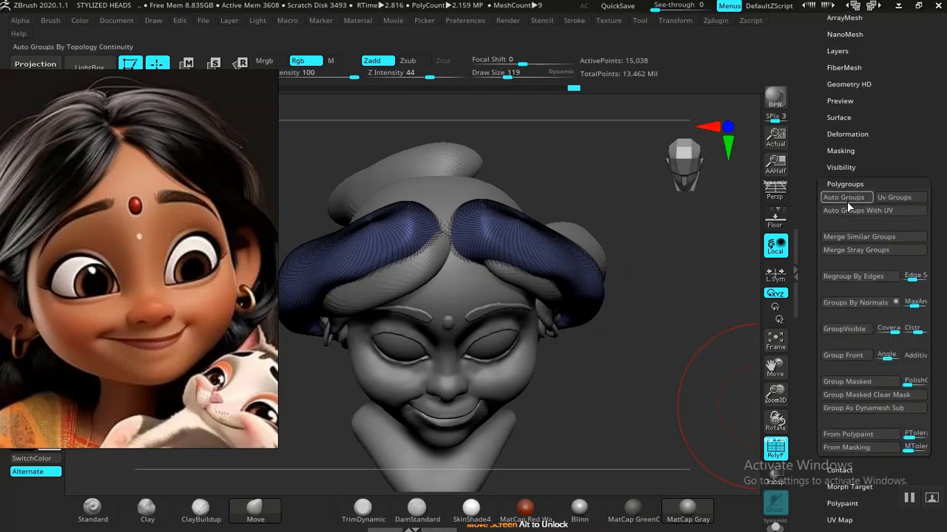
left_click(846, 201)
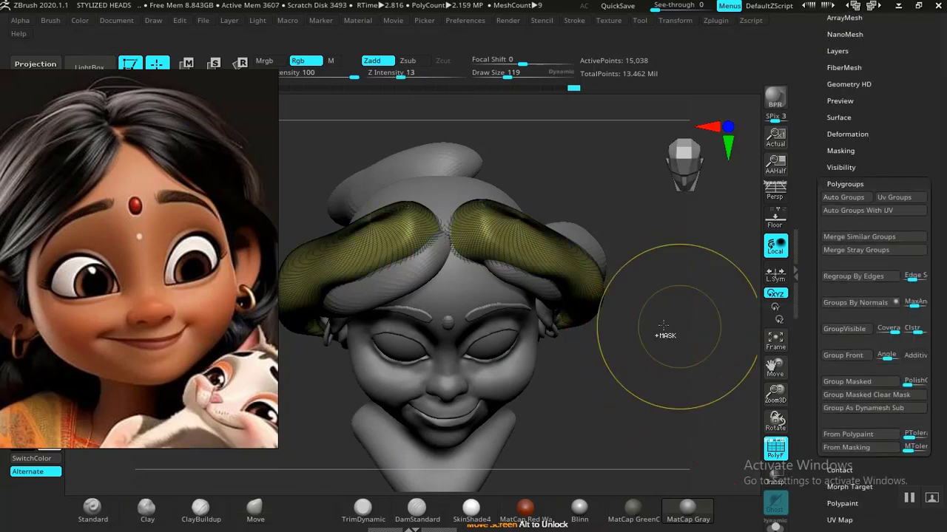
key("ctrl+z")
key("ctrl+z")
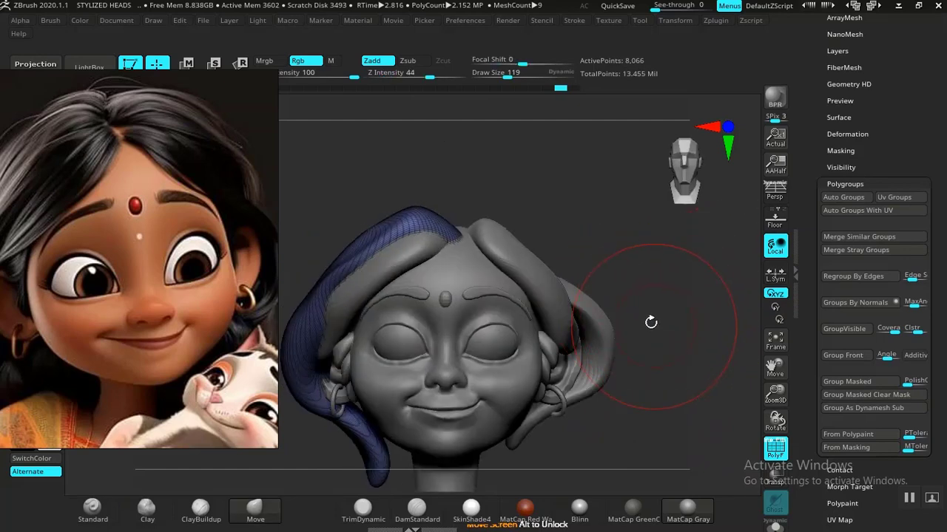
Pull the root of the large front strand clear of the head's centre line with the Move brush.
left_click_drag(651, 322, 642, 317)
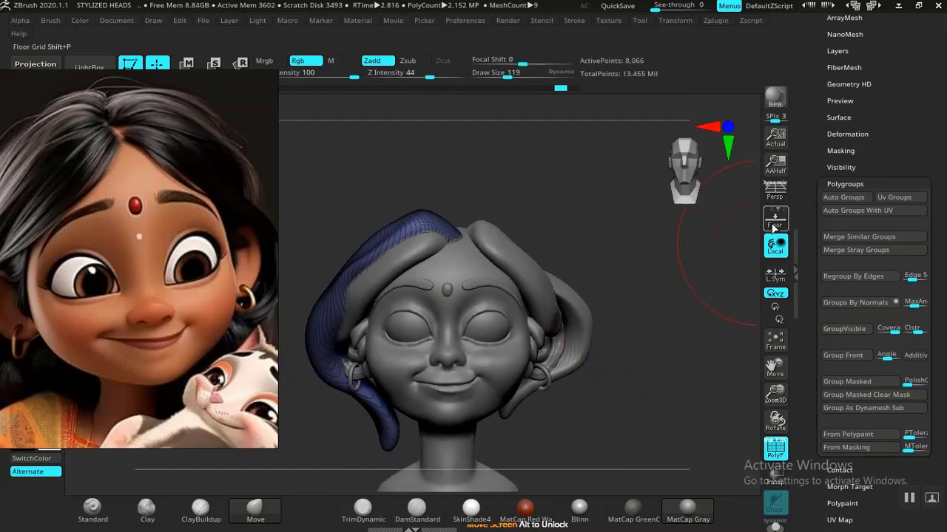
left_click_drag(630, 324, 624, 295)
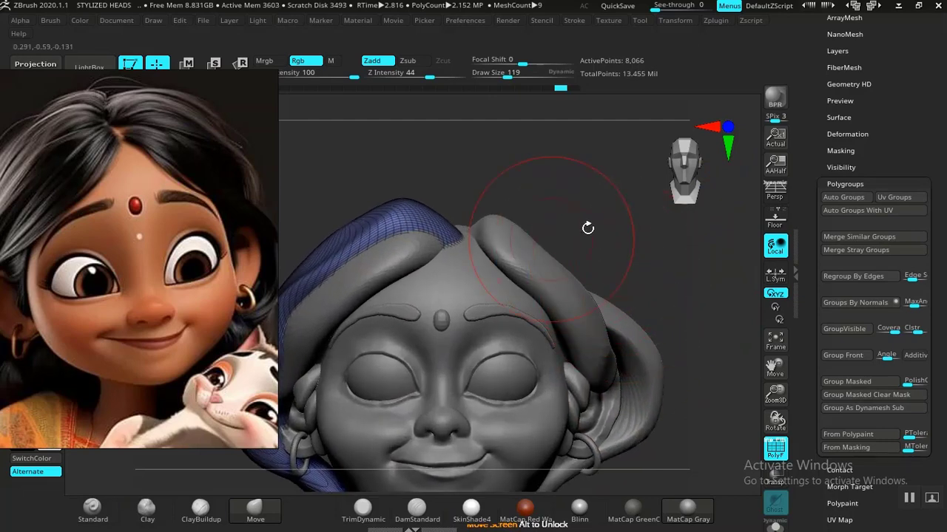
mouse_move(588, 227)
left_mouse_down()
mouse_move(567, 211)
mouse_move(581, 276)
mouse_move(510, 251)
left_mouse_up()
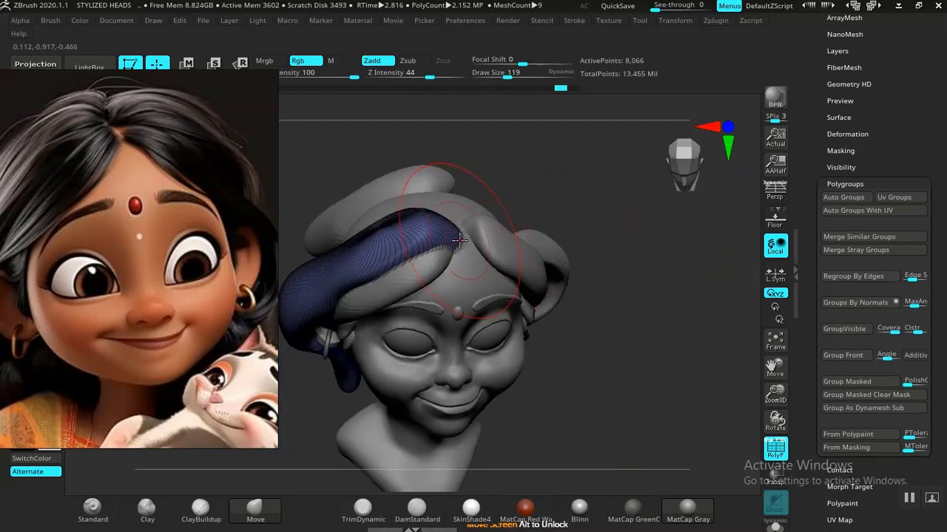
left_click_drag(577, 243, 392, 253)
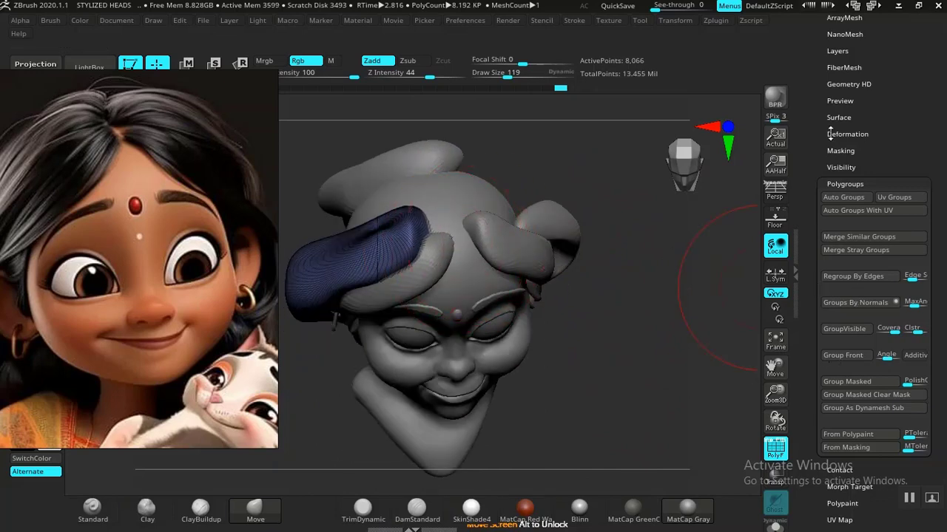
Try mirroring and welding the large front strand across the head and splitting the two sides with Auto Groups.
scroll(830, 134, "up", 5)
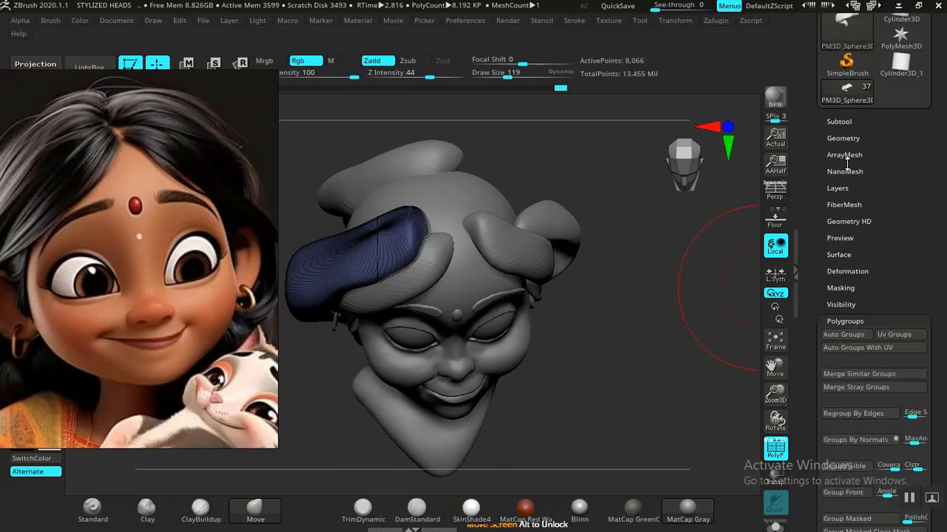
scroll(847, 164, "up", 2)
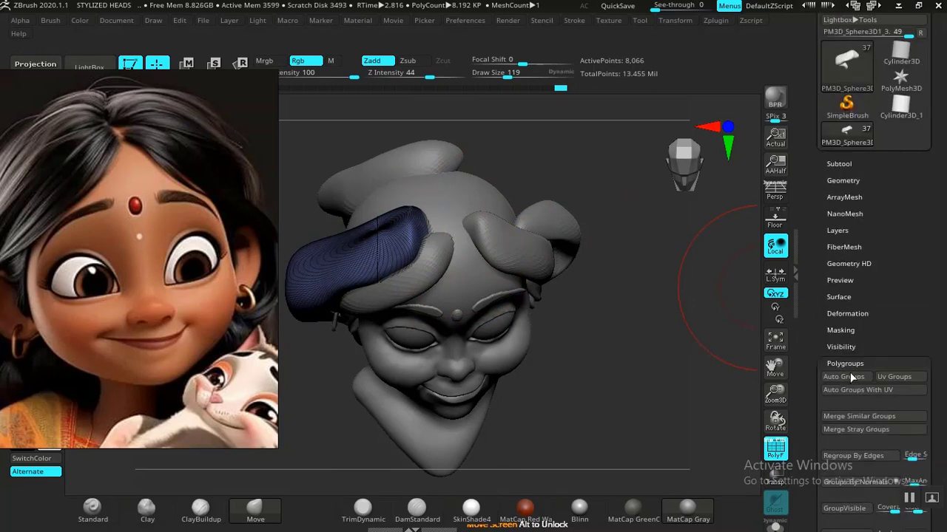
left_click(843, 181)
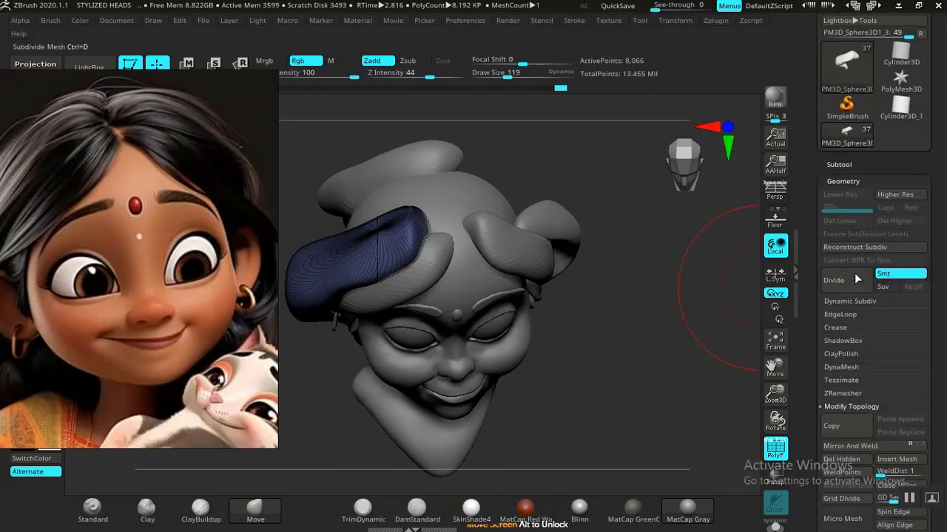
left_click(839, 446)
scroll(842, 432, "down", 10)
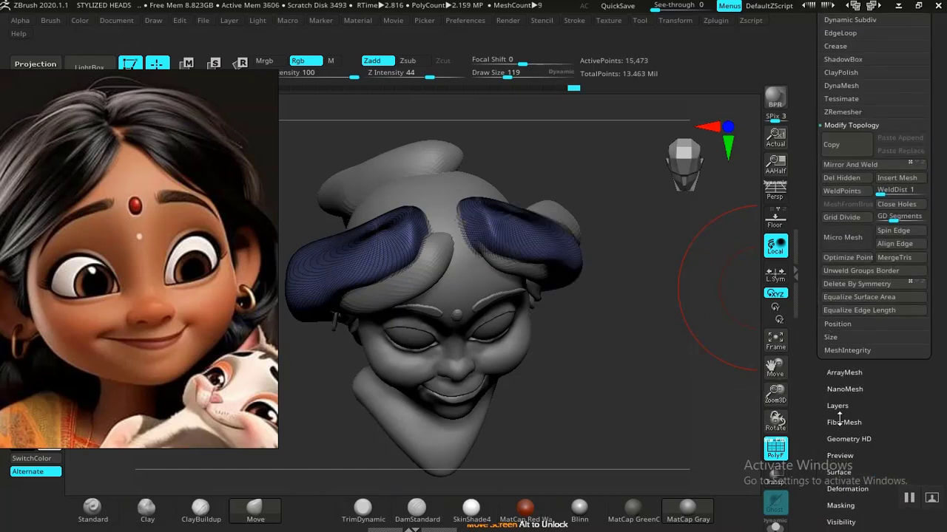
left_click(843, 466)
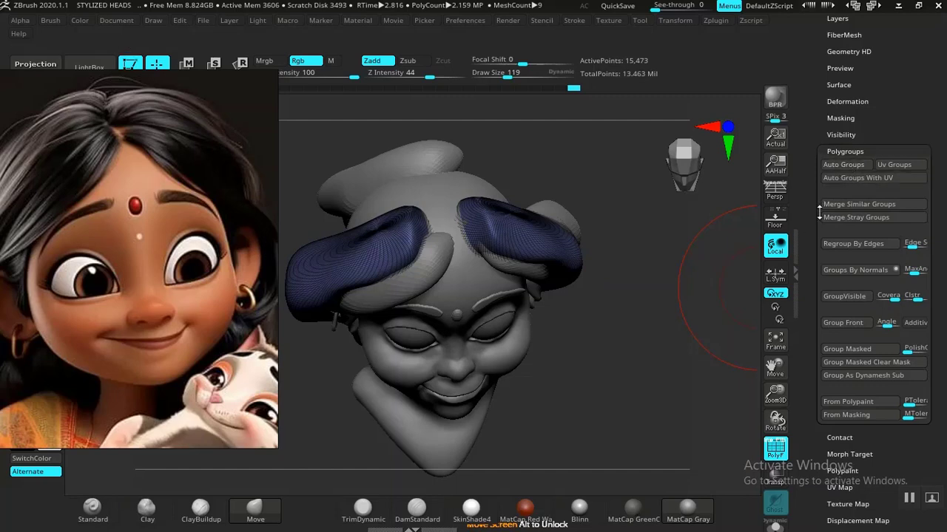
left_click(843, 165)
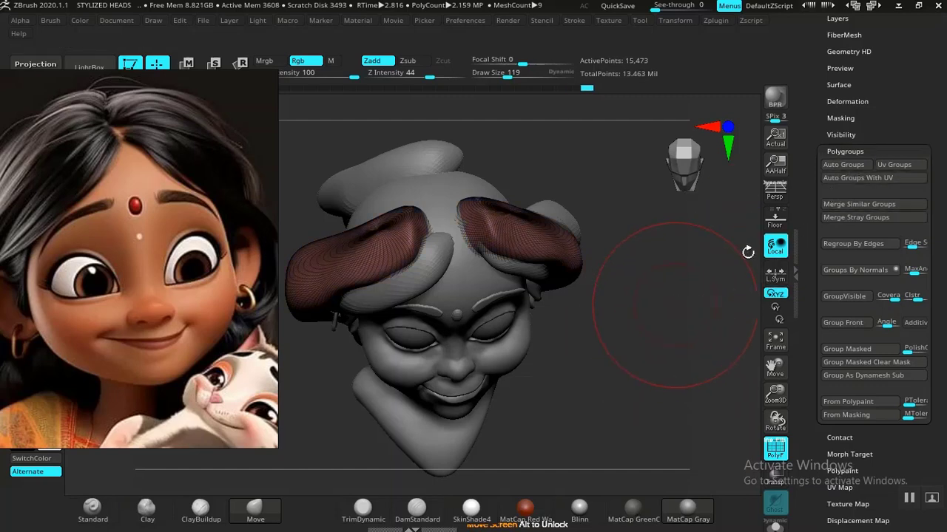
left_click(842, 165)
Isolate the large strand in Solo mode and undo the regrouping, the mirroring and the last root adjustments.
left_click_drag(629, 327, 732, 436)
left_click(775, 525)
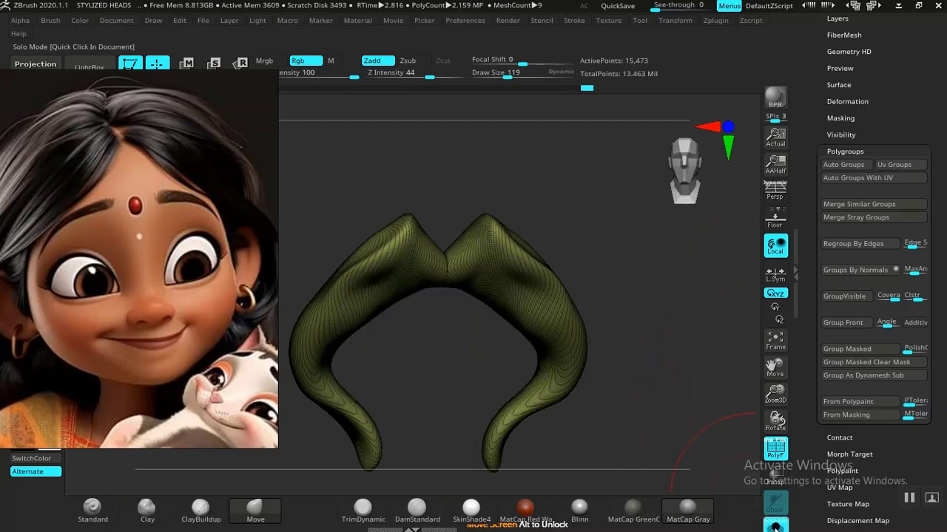
key("ctrl+w")
key("ctrl+w")
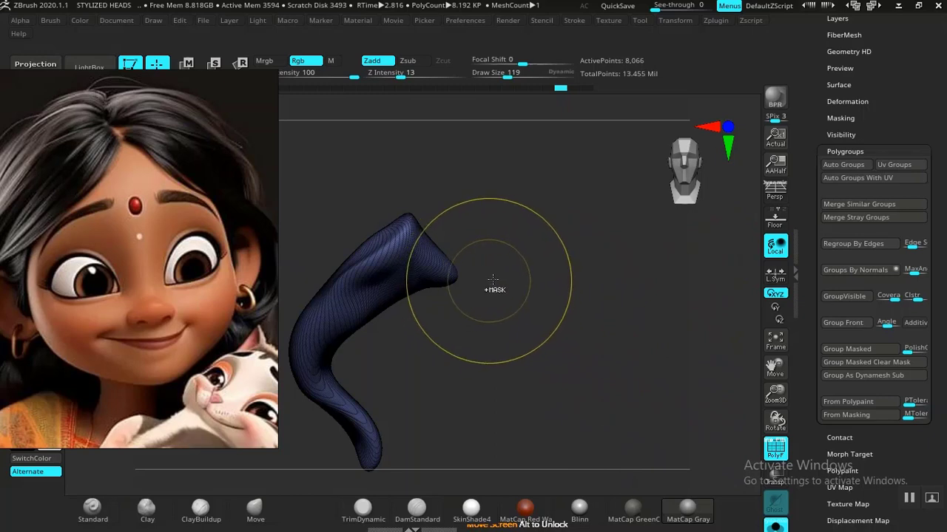
key("ctrl+z")
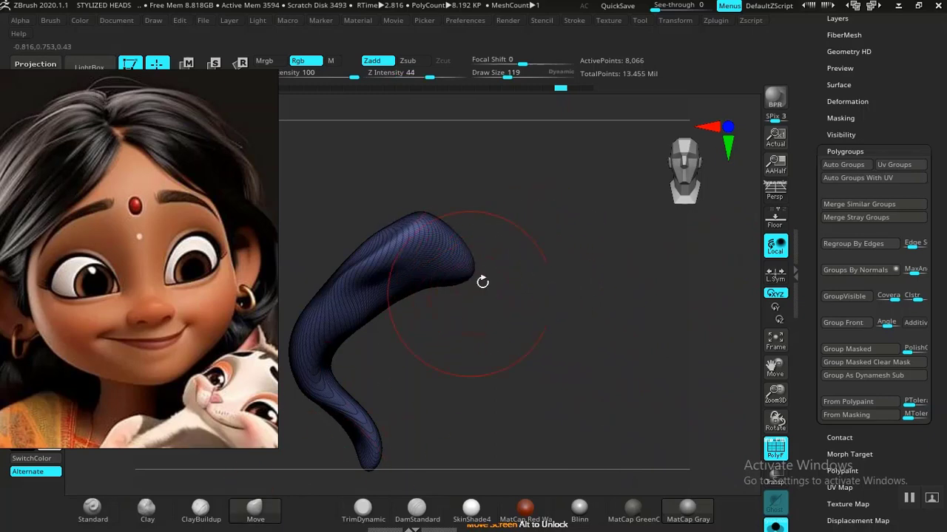
Reduce the Move brush size to 83 and pull the isolated strand's root back from the centre line.
key("[")
key("[")
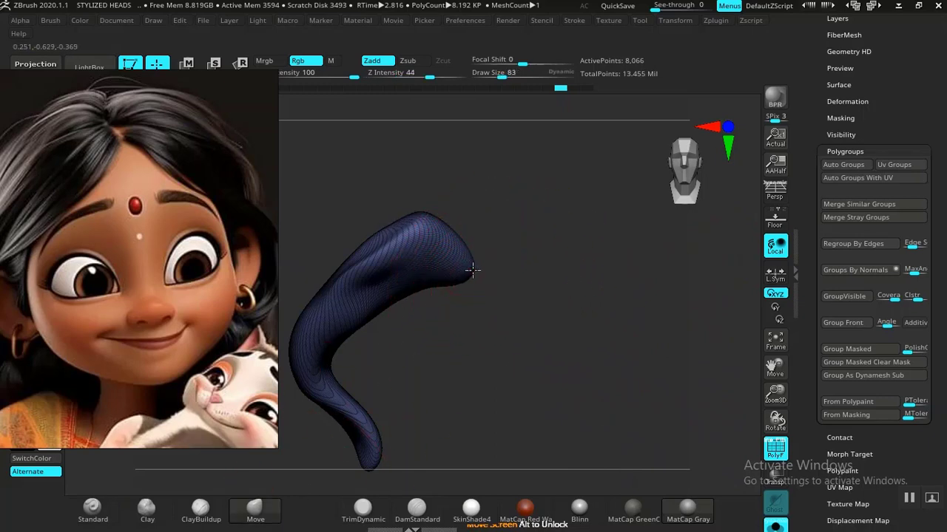
left_click_drag(472, 271, 436, 289)
left_click_drag(500, 290, 566, 305)
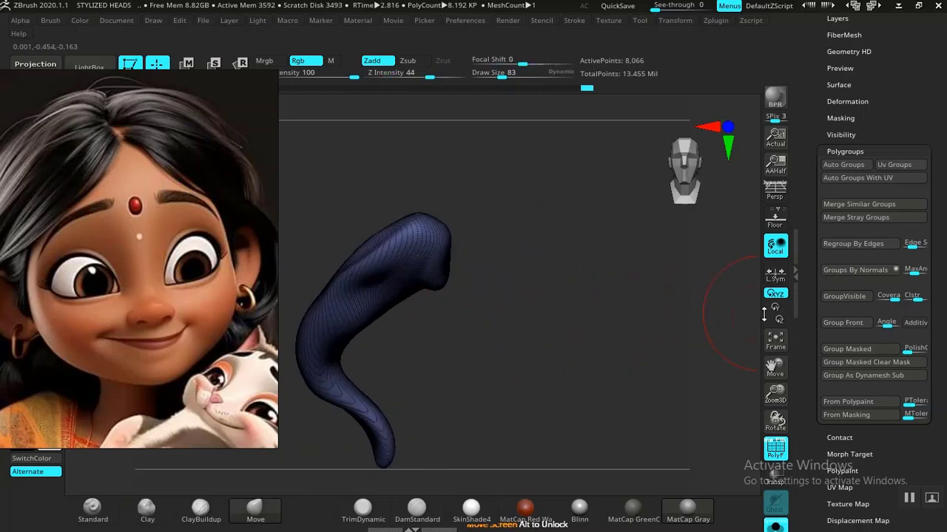
Try Mirror And Weld on the isolated strand and undo it.
left_click_drag(808, 329, 806, 473)
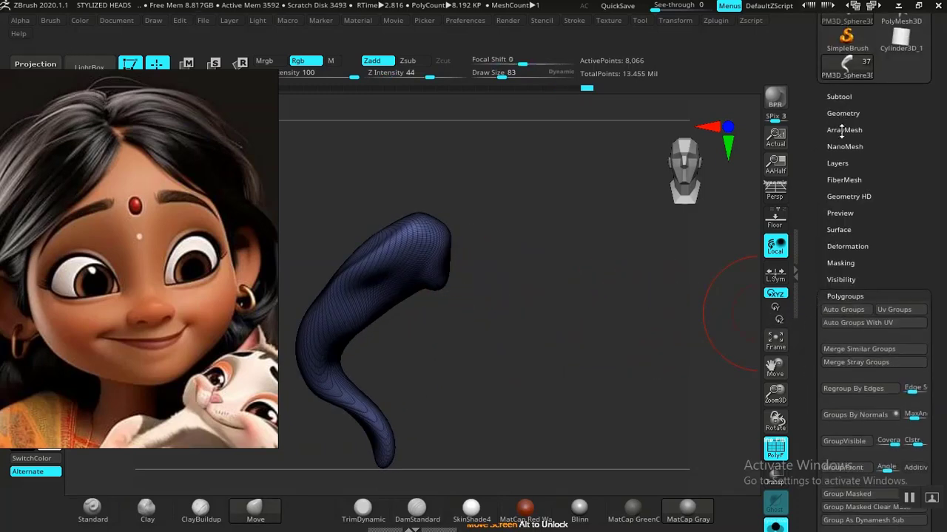
left_click(840, 112)
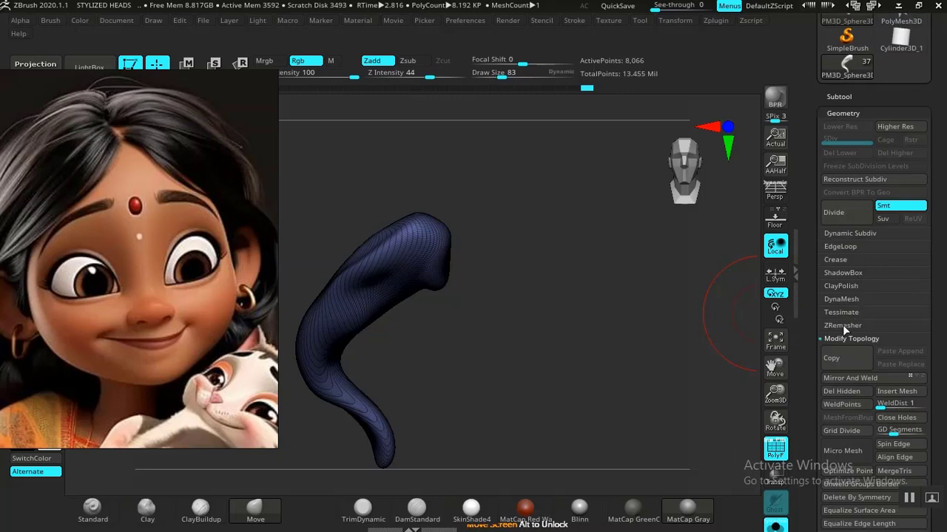
left_click(843, 378)
key("ctrl+z")
Push the upper root edge inward with the Move brush at size 111, and test Mirror And Weld before undoing the mirroring.
key("bracketright")
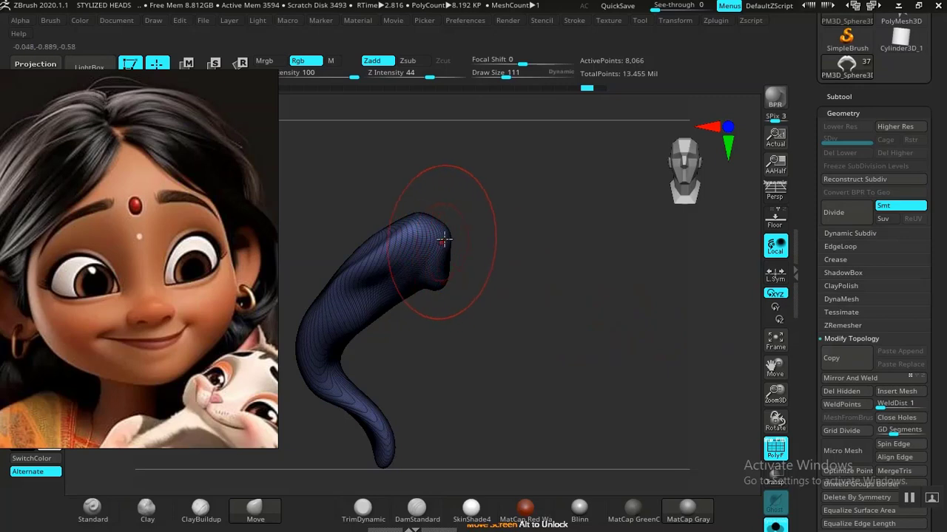
left_click_drag(444, 238, 411, 254)
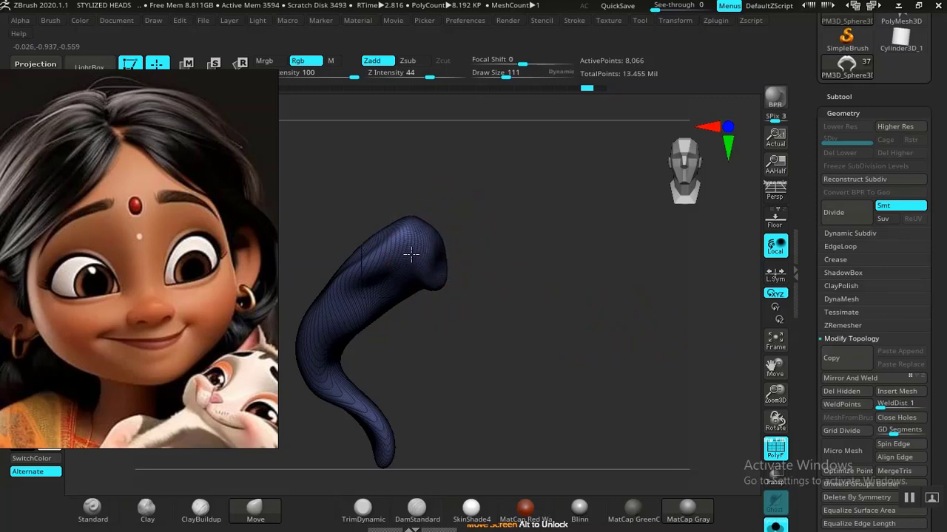
left_click(849, 378)
key("ctrl+z")
Hide the polyframe and reshape the strand's root end with a Move brush of size 87, keeping it clear of the centre line.
mouse_move(627, 294)
left_mouse_down()
mouse_move(476, 313)
mouse_move(398, 358)
mouse_move(402, 374)
mouse_move(460, 288)
mouse_move(498, 320)
mouse_move(501, 289)
mouse_move(481, 298)
left_mouse_up()
key("shift+f")
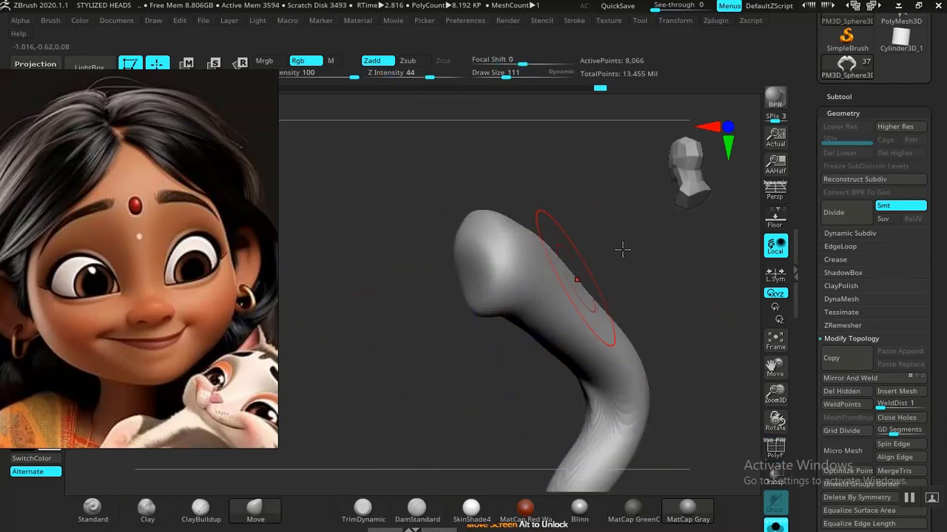
mouse_move(621, 250)
left_mouse_down()
mouse_move(606, 264)
mouse_move(475, 293)
mouse_move(475, 304)
left_mouse_up()
key("bracketleft")
left_click_drag(512, 302, 539, 289)
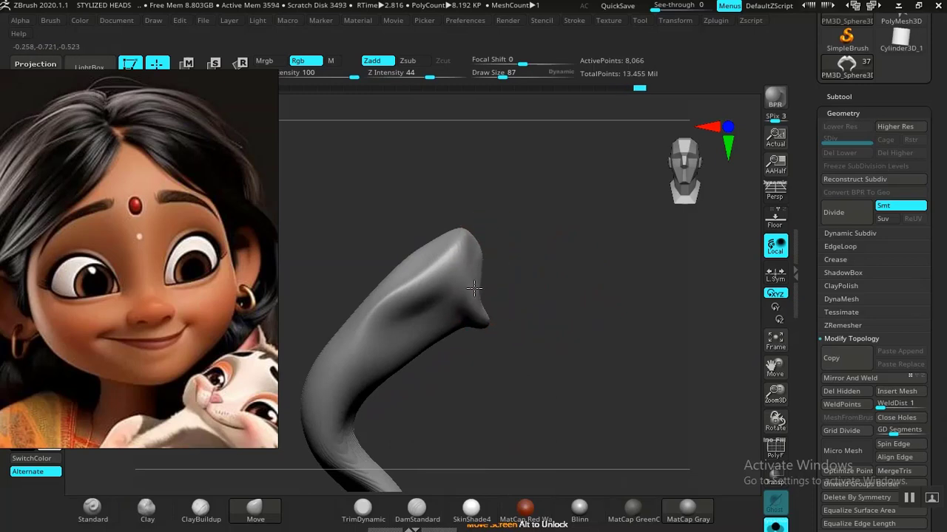
Mirror and weld the reshaped strand to the other side and show the polyframe.
left_click(844, 378)
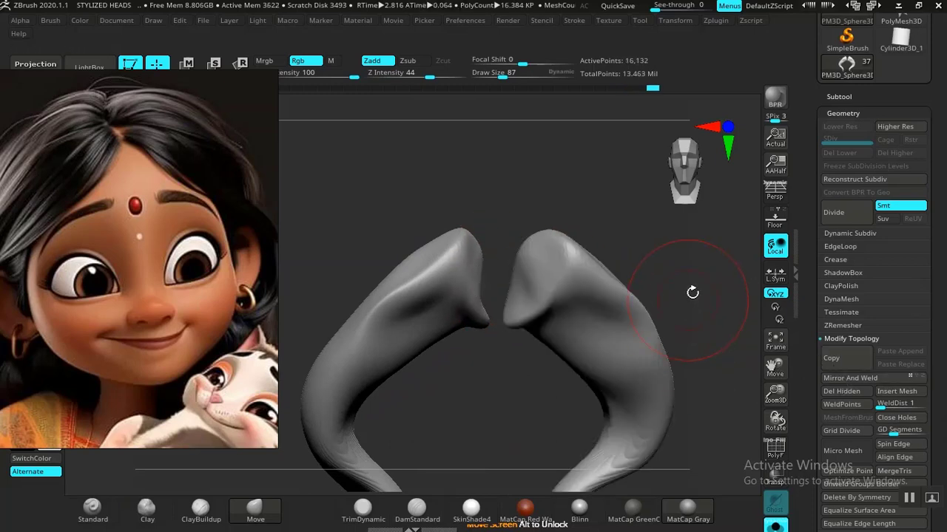
left_click_drag(692, 293, 669, 328, "alt")
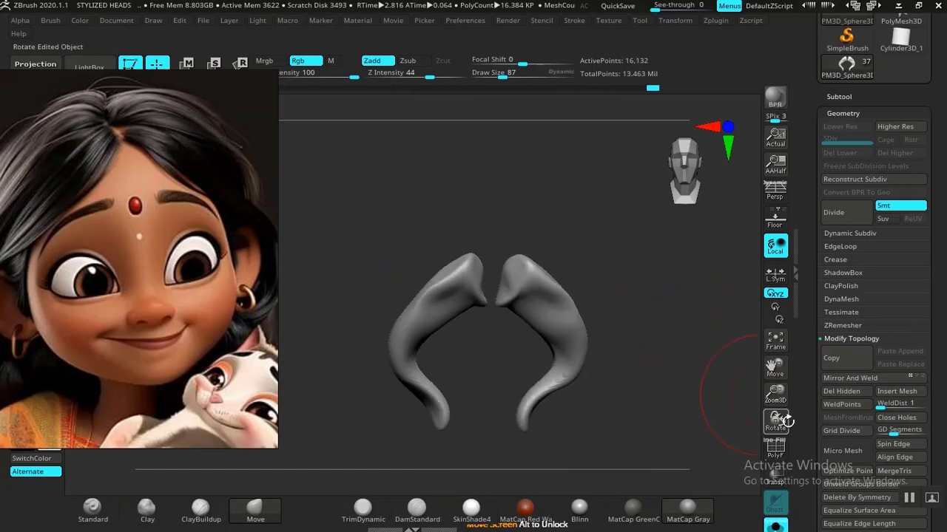
left_click(775, 446)
Split the two mirrored strands into separate polygroups with Auto Groups, and bring back the full head without the polyframe.
scroll(811, 340, "down", 3)
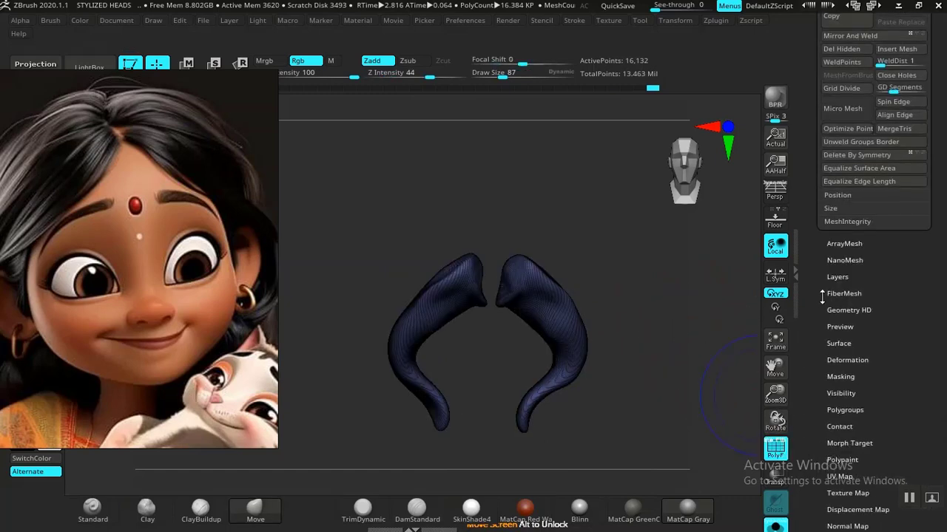
left_click(843, 410)
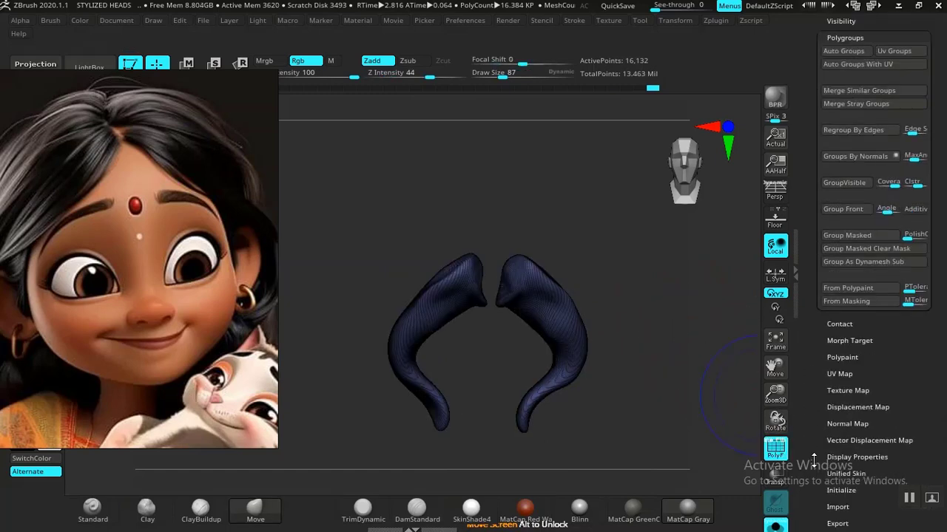
left_click(842, 142)
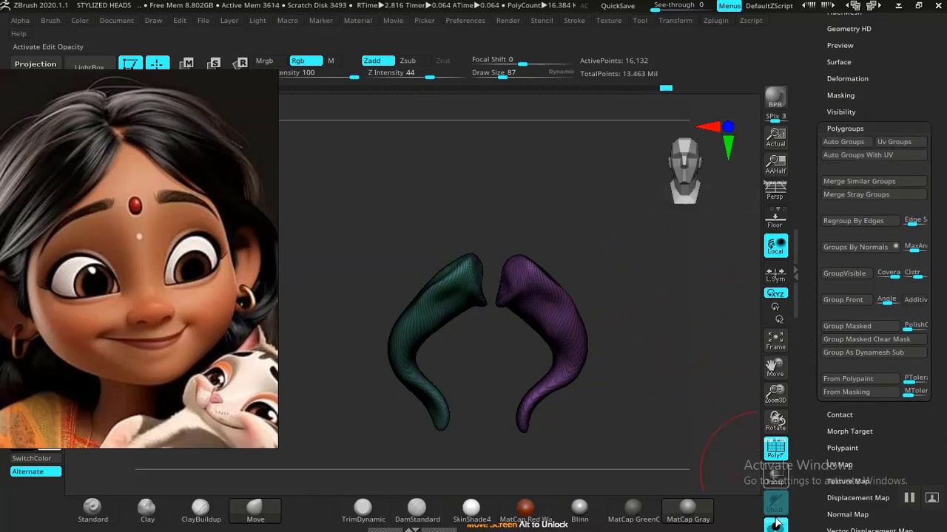
left_click(775, 524)
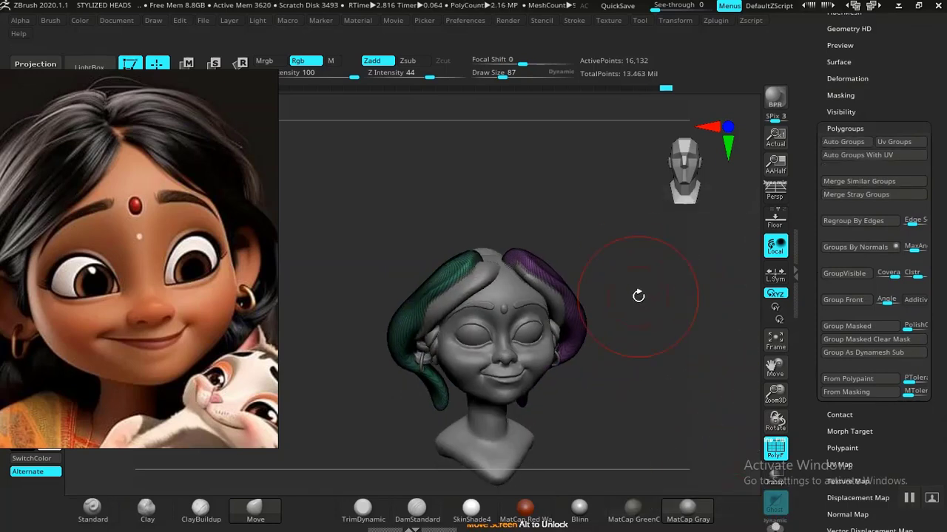
key("shift+f")
Mask the mirrored strand on the girl's left side by its polygroup, leaving the strand on her right side editable.
left_click_drag(604, 322, 544, 400, "alt")
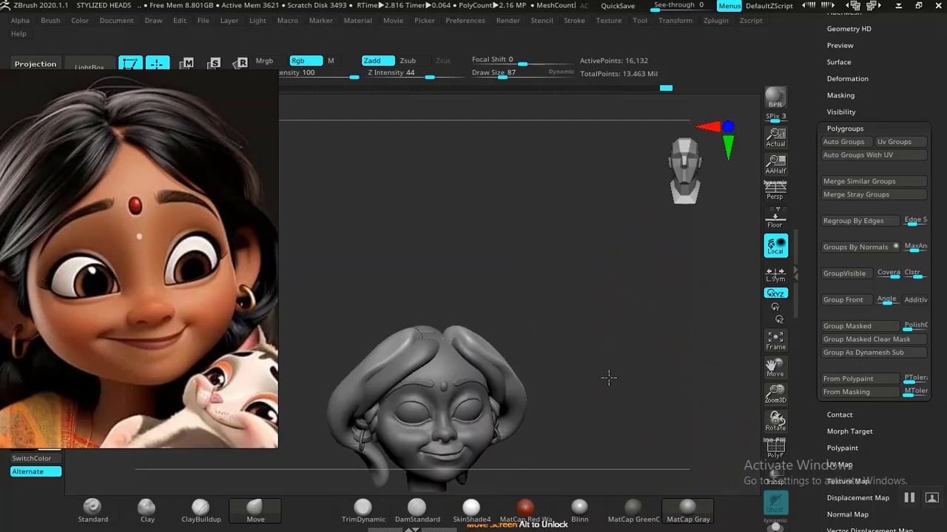
left_click_drag(609, 378, 615, 318, "alt")
left_click_drag(615, 319, 604, 358)
key("w")
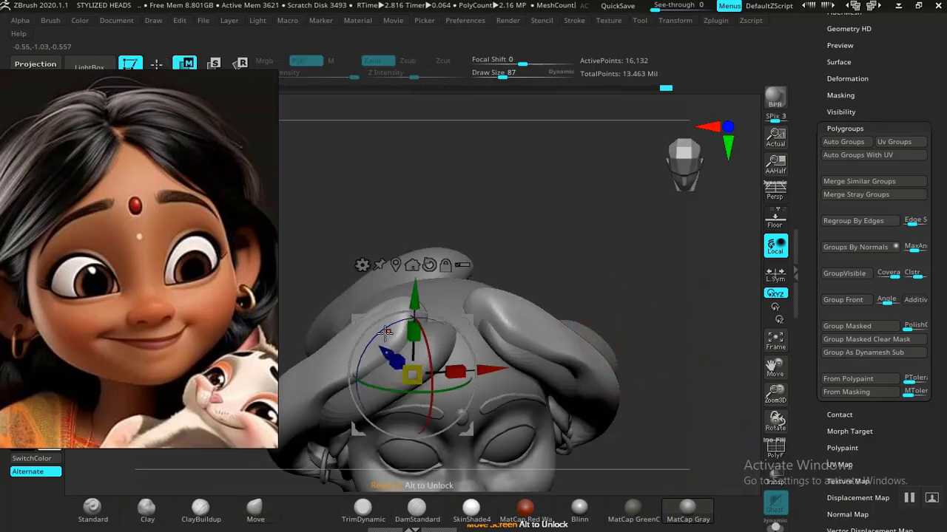
left_click(312, 372)
key("q")
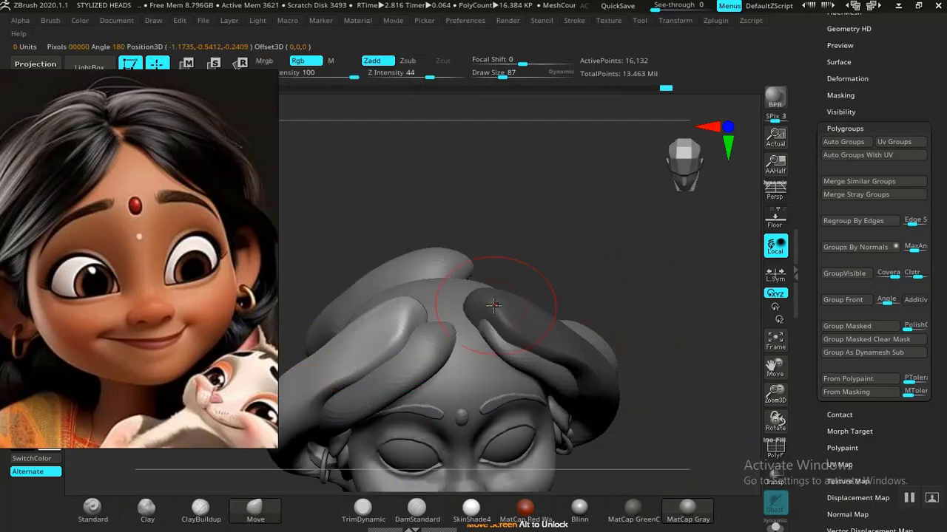
Adjust the unmasked strand on the girl's right with the Move brush at size 119, and invert the mask to free the opposite strand.
mouse_move(530, 272)
left_mouse_down("alt")
mouse_move(564, 262)
mouse_move(478, 294)
left_mouse_up("alt")
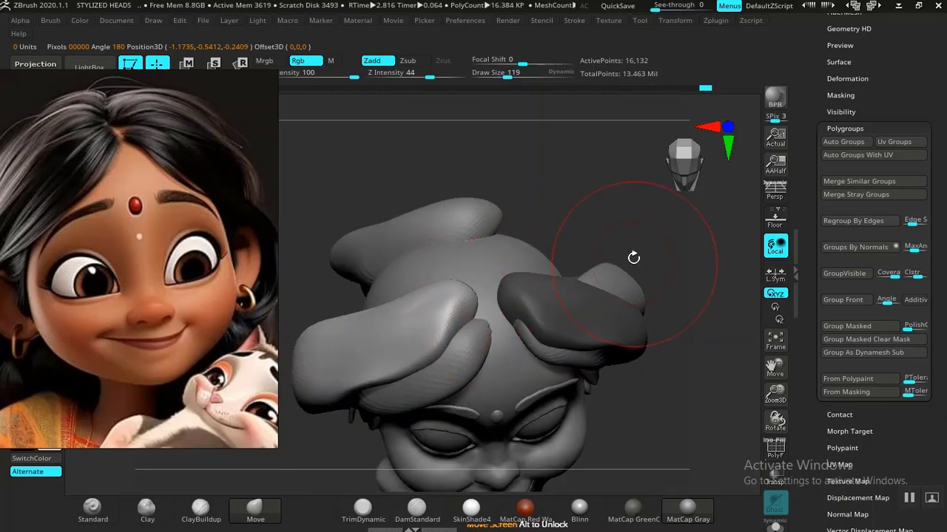
mouse_move(634, 258)
left_mouse_down()
mouse_move(634, 215)
mouse_move(636, 244)
left_mouse_up()
left_click_drag(640, 309, 575, 319)
left_click(617, 289, "ctrl")
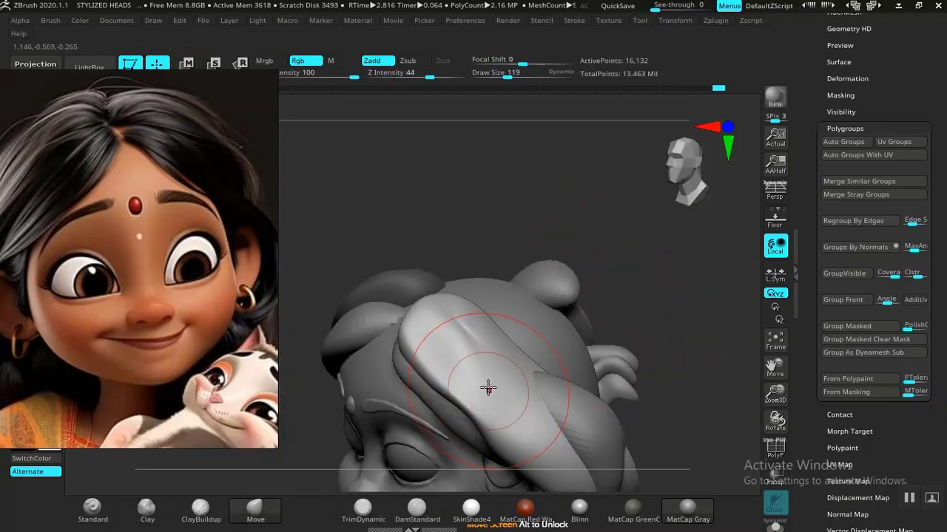
Enlarge the Move brush to about 195 and sweep the girl's left large strand back over the side hair and behind the ear.
key("bracketright")
key("bracketright")
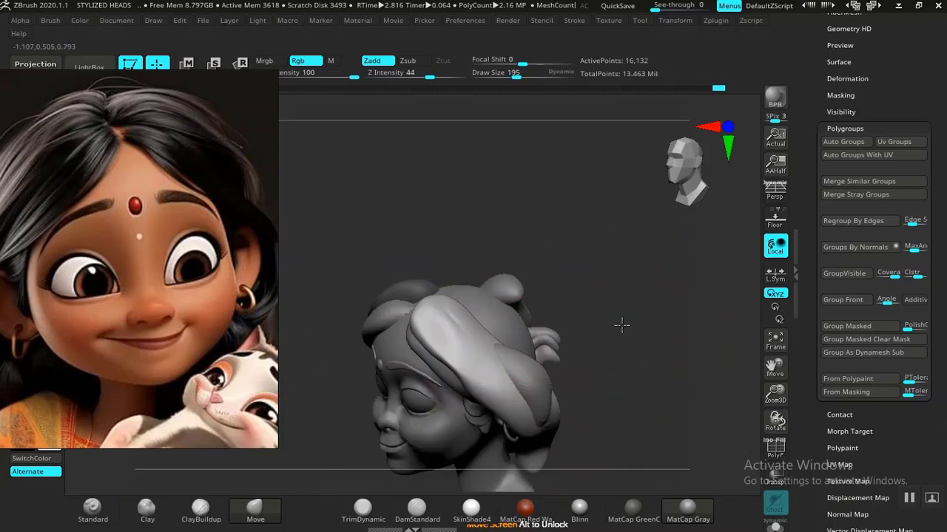
left_click_drag(619, 323, 467, 381)
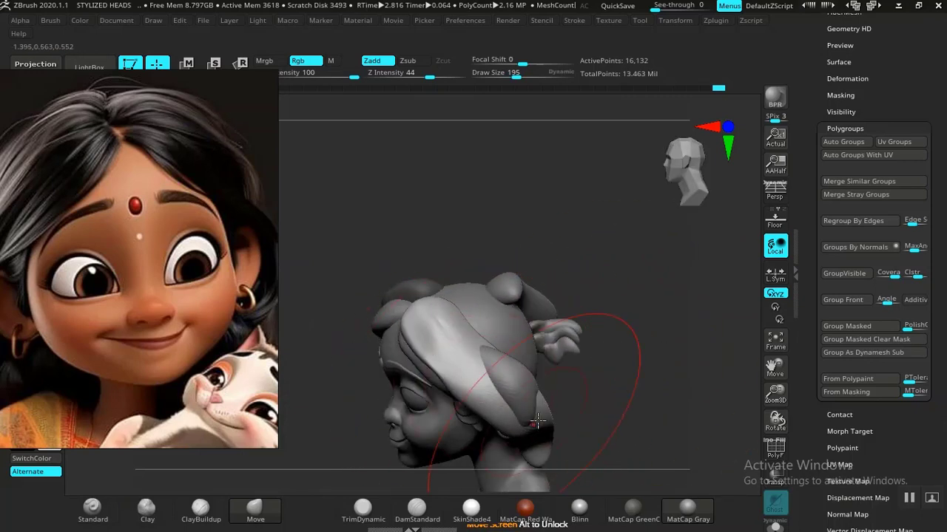
mouse_move(538, 421)
left_mouse_down()
mouse_move(496, 358)
mouse_move(458, 338)
mouse_move(454, 307)
mouse_move(465, 335)
left_mouse_up()
mouse_move(586, 265)
left_mouse_down()
mouse_move(617, 217)
mouse_move(583, 335)
left_mouse_up()
mouse_move(633, 305)
left_mouse_down()
mouse_move(609, 327)
mouse_move(680, 288)
mouse_move(594, 345)
mouse_move(505, 317)
left_mouse_up()
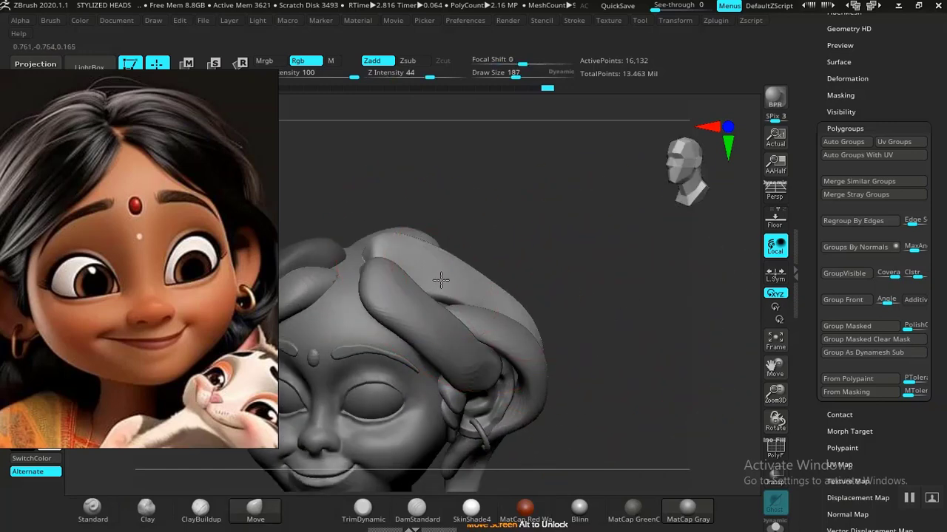
Refine the girl's left large strand over the crown and side of the head with the Move brush, reducing its size to 147.
left_click_drag(503, 252, 458, 273)
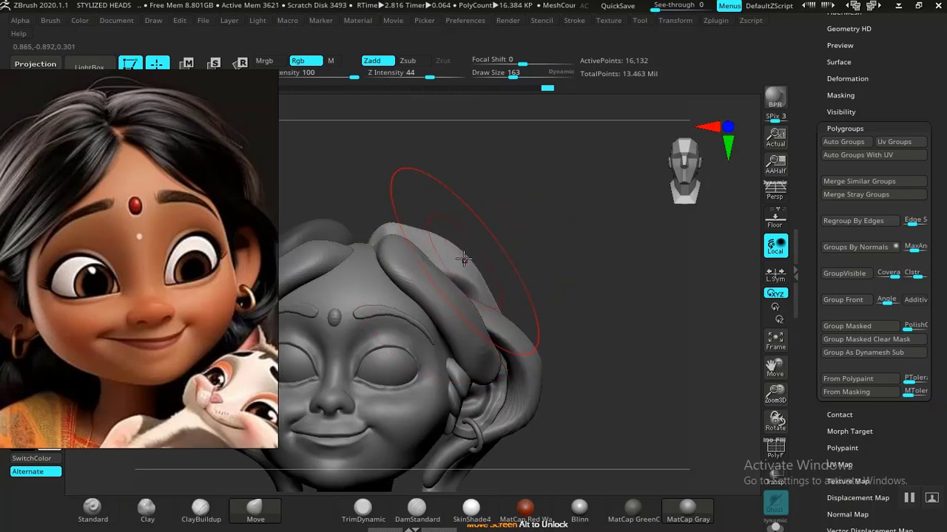
left_click_drag(554, 289, 471, 305)
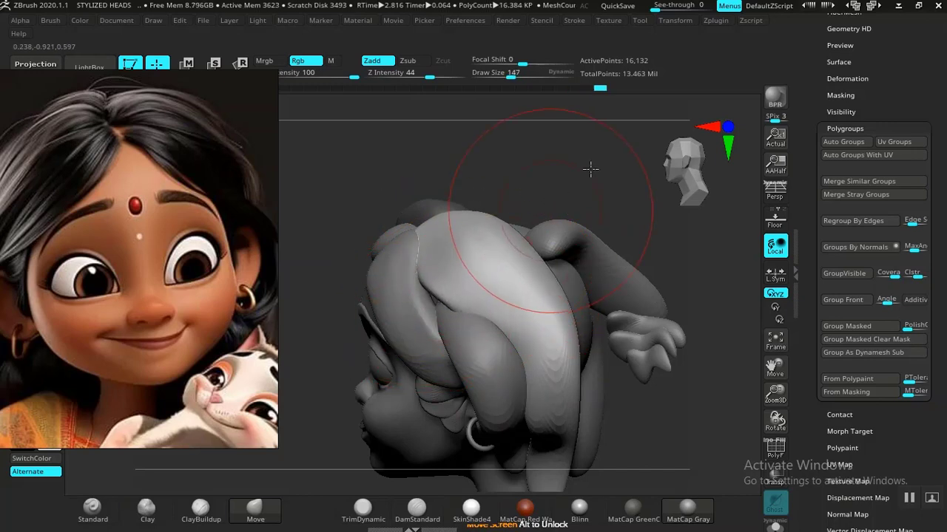
mouse_move(590, 170)
left_mouse_down()
mouse_move(585, 188)
mouse_move(526, 222)
mouse_move(611, 211)
mouse_move(578, 255)
left_mouse_up()
left_click_drag(526, 284, 537, 332)
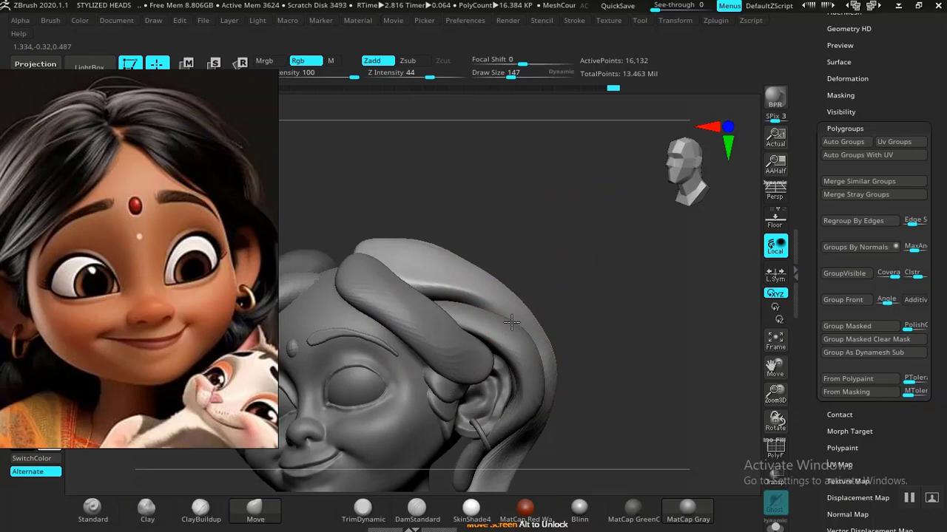
mouse_move(562, 260)
left_mouse_down()
mouse_move(551, 276)
mouse_move(594, 347)
mouse_move(560, 329)
mouse_move(395, 385)
left_mouse_up()
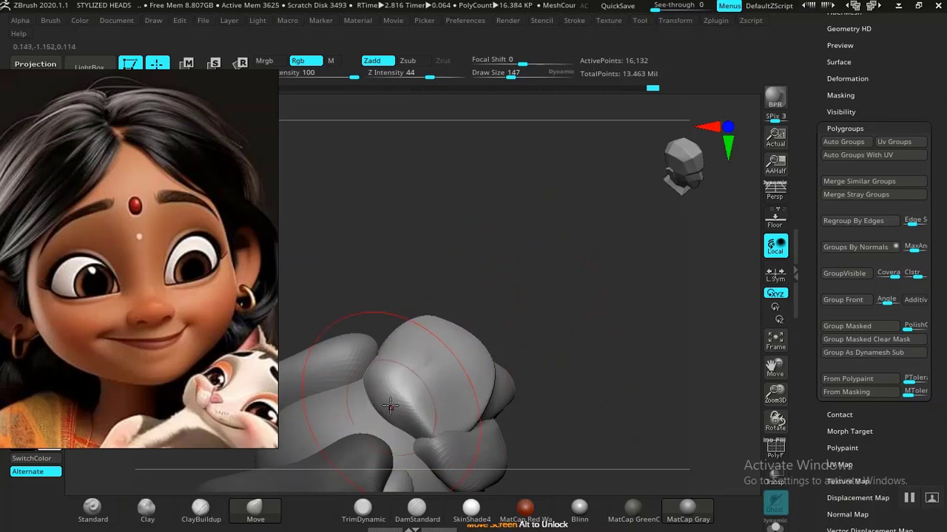
Duplicate the girl's left large strand with the transform gizmo, placing the copy behind the original toward the back of the head.
left_click_drag(595, 361, 516, 302, "alt")
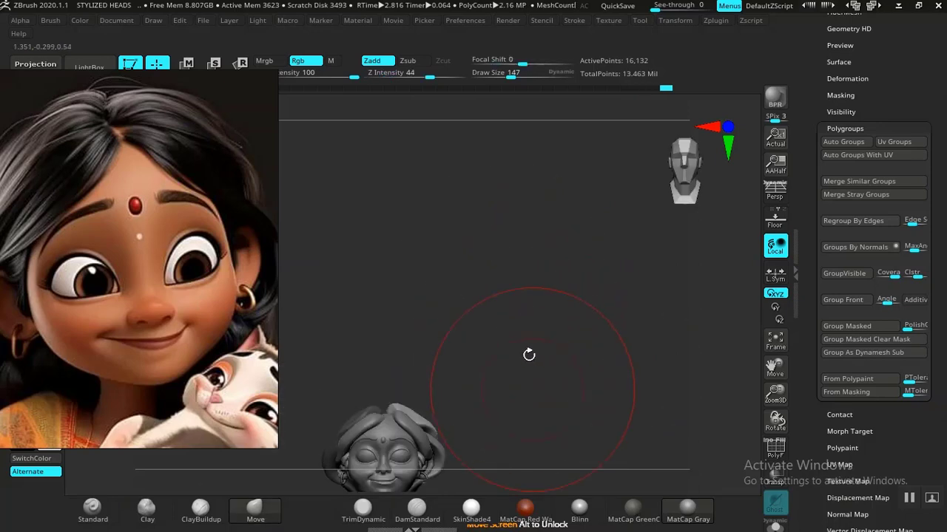
left_click_drag(533, 391, 551, 273, "alt")
mouse_move(555, 326)
left_mouse_down("alt")
mouse_move(567, 395)
mouse_move(568, 361)
mouse_move(508, 396)
left_mouse_up("alt")
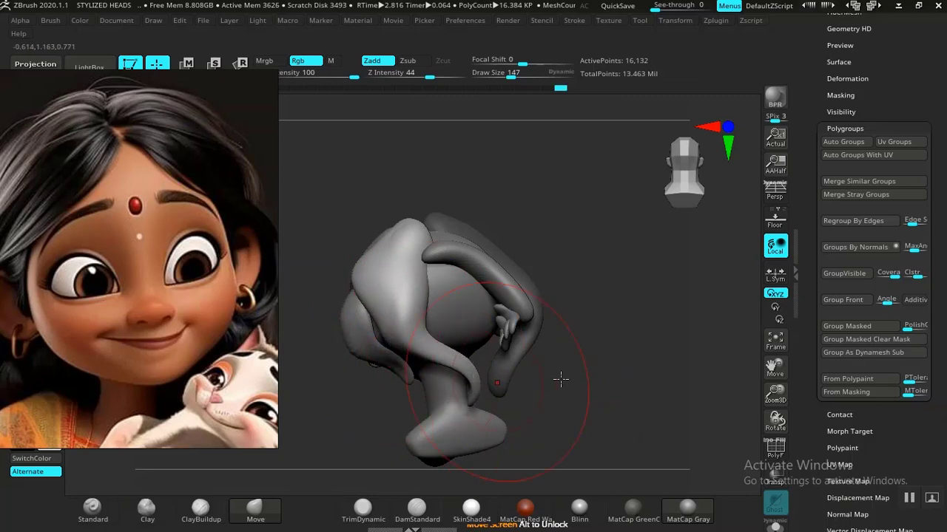
mouse_move(560, 380)
left_mouse_down()
mouse_move(638, 344)
mouse_move(634, 370)
mouse_move(587, 389)
mouse_move(576, 378)
mouse_move(593, 387)
mouse_move(598, 327)
mouse_move(596, 439)
mouse_move(608, 332)
mouse_move(595, 304)
left_mouse_up()
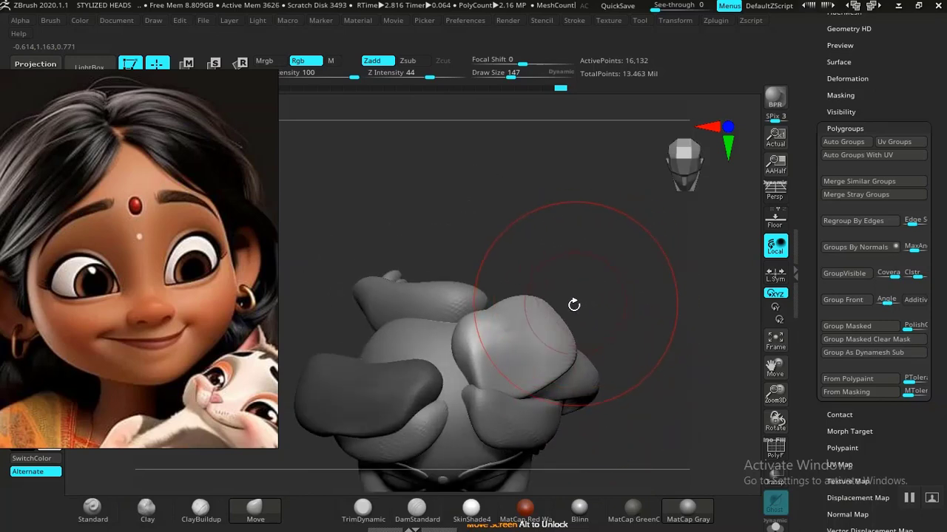
key("w")
left_click_drag(564, 254, 603, 243, "alt")
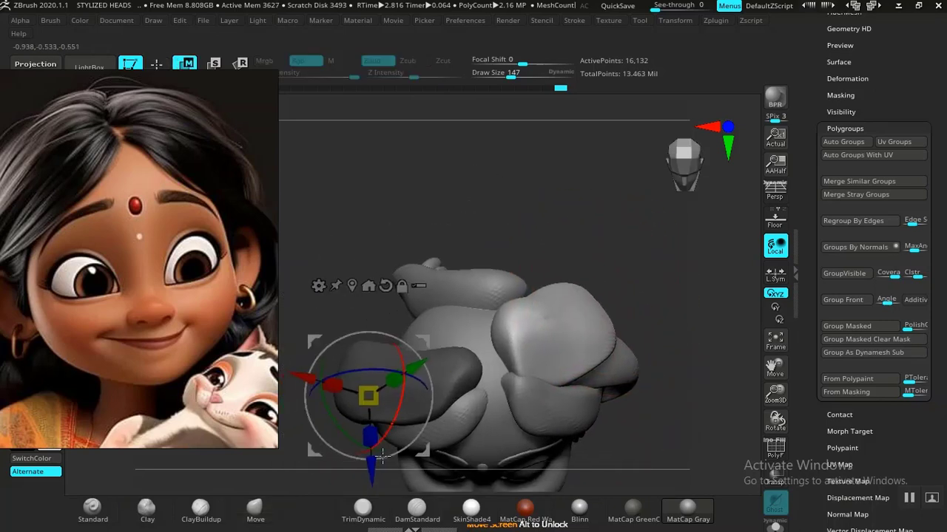
left_click_drag(374, 473, 367, 396)
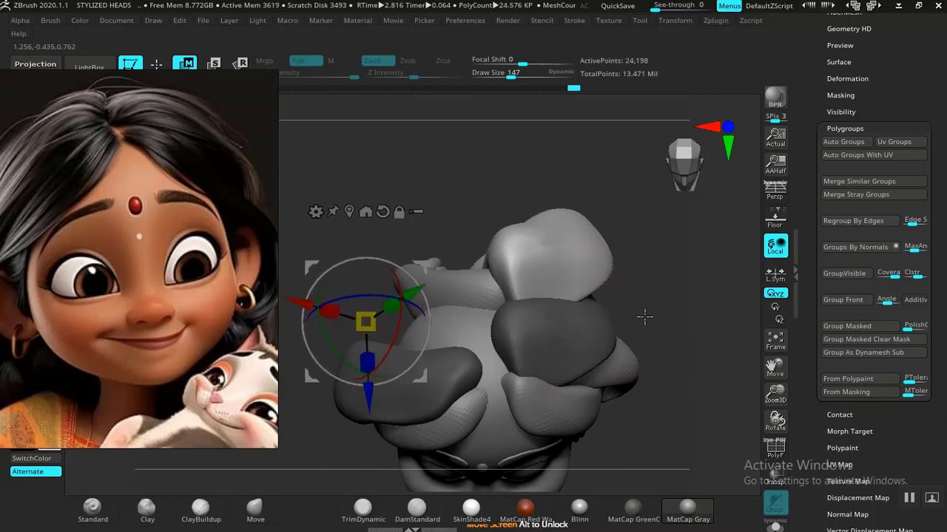
Enlarge the Move brush to 207 and shape the copied strand over the back of the head on the girl's left.
mouse_move(644, 316)
left_mouse_down()
mouse_move(668, 300)
mouse_move(626, 333)
mouse_move(658, 235)
mouse_move(569, 303)
mouse_move(560, 360)
mouse_move(631, 321)
mouse_move(507, 348)
mouse_move(563, 327)
mouse_move(511, 327)
left_mouse_up()
key("q")
left_click_drag(609, 321, 510, 346)
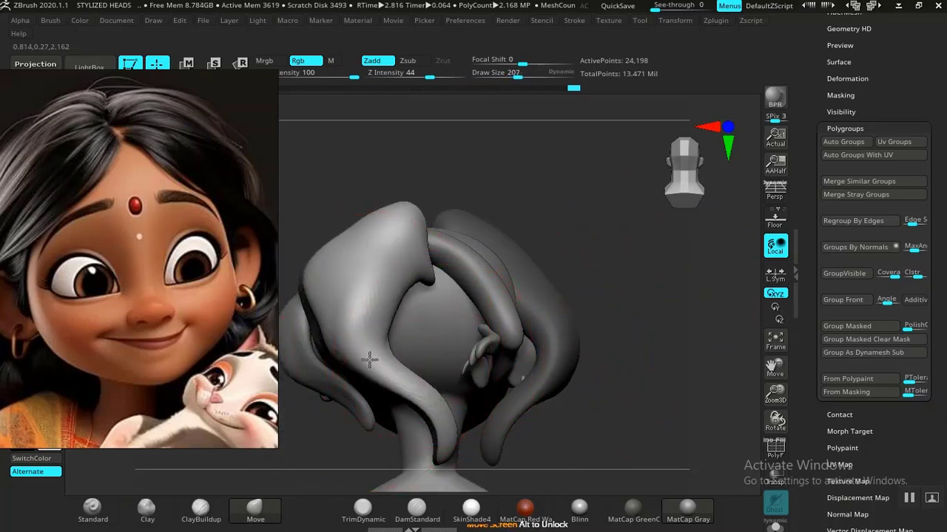
mouse_move(641, 298)
left_mouse_down()
mouse_move(653, 316)
mouse_move(497, 359)
mouse_move(543, 336)
mouse_move(480, 301)
mouse_move(450, 258)
left_mouse_up()
mouse_move(528, 288)
left_mouse_down()
mouse_move(460, 281)
mouse_move(454, 254)
mouse_move(486, 278)
left_mouse_up()
left_click_drag(676, 323, 769, 338)
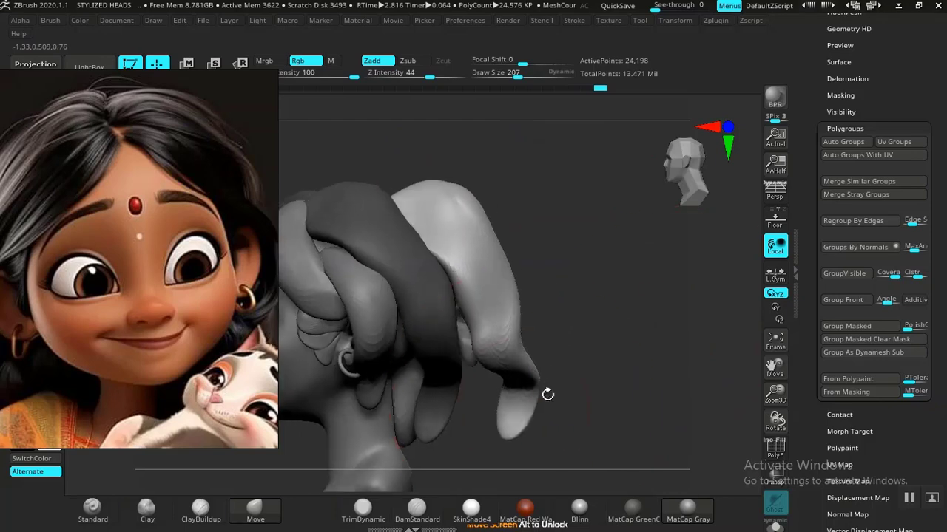
Pull the copied strand's lower end in toward the neck and adjust its width and curve from the back and side.
left_click_drag(513, 424, 432, 442)
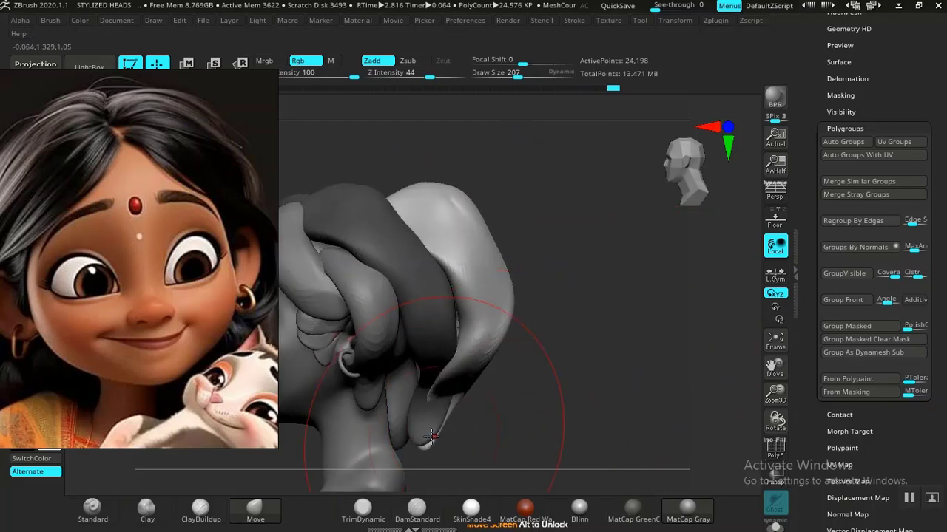
left_click_drag(559, 403, 387, 352)
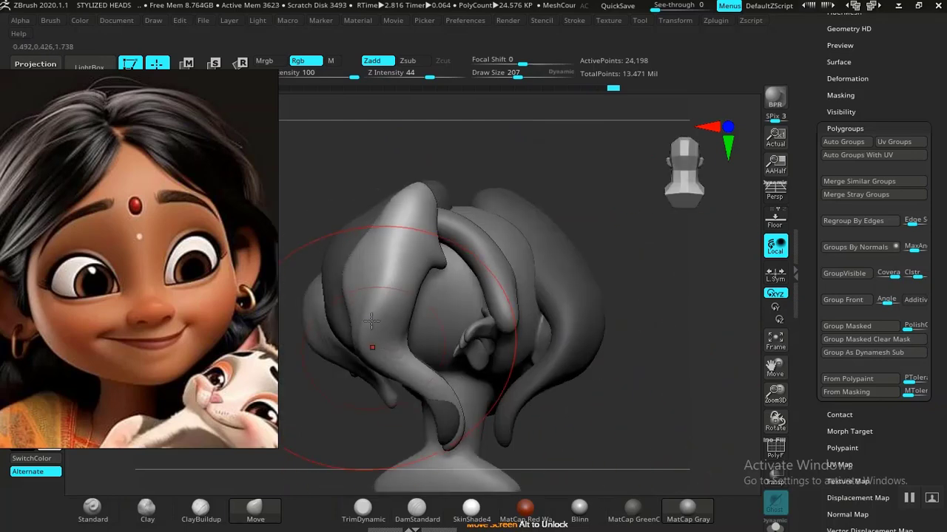
mouse_move(371, 321)
left_mouse_down("shift")
mouse_move(404, 384)
mouse_move(437, 392)
left_mouse_up("shift")
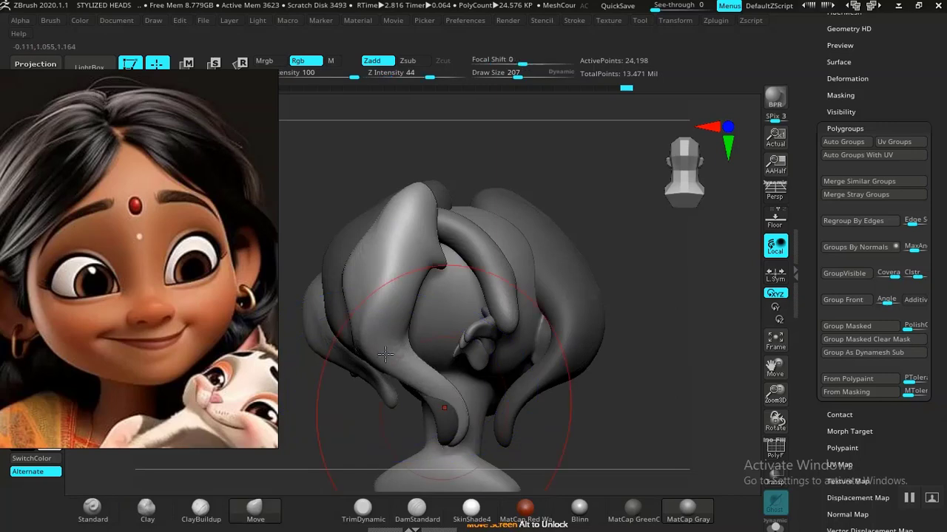
left_click_drag(385, 354, 398, 341)
left_click_drag(602, 396, 522, 365)
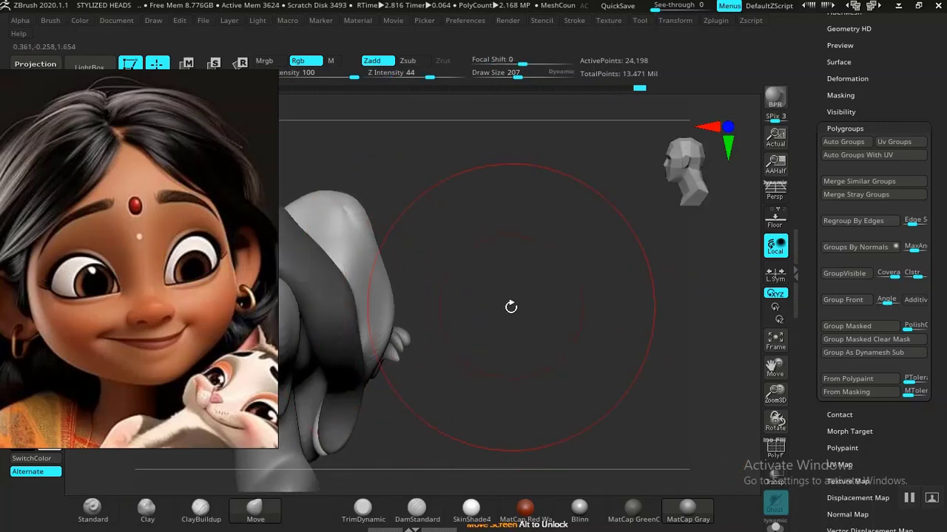
left_click_drag(511, 306, 426, 229)
mouse_move(347, 329)
left_mouse_down()
mouse_move(344, 404)
mouse_move(382, 382)
mouse_move(310, 382)
mouse_move(407, 359)
mouse_move(363, 346)
mouse_move(393, 390)
mouse_move(352, 403)
mouse_move(433, 301)
mouse_move(423, 306)
mouse_move(456, 298)
left_mouse_up()
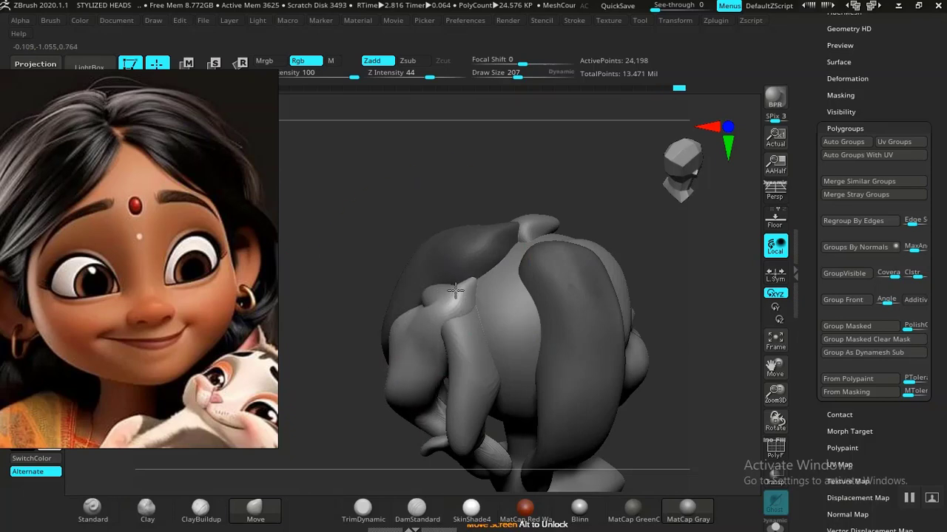
Select the inner strand subtool PM3D_Sphere3D1_6, show its polyframe, and move it up clear of the head.
left_click(467, 406, "alt")
key("shift+f")
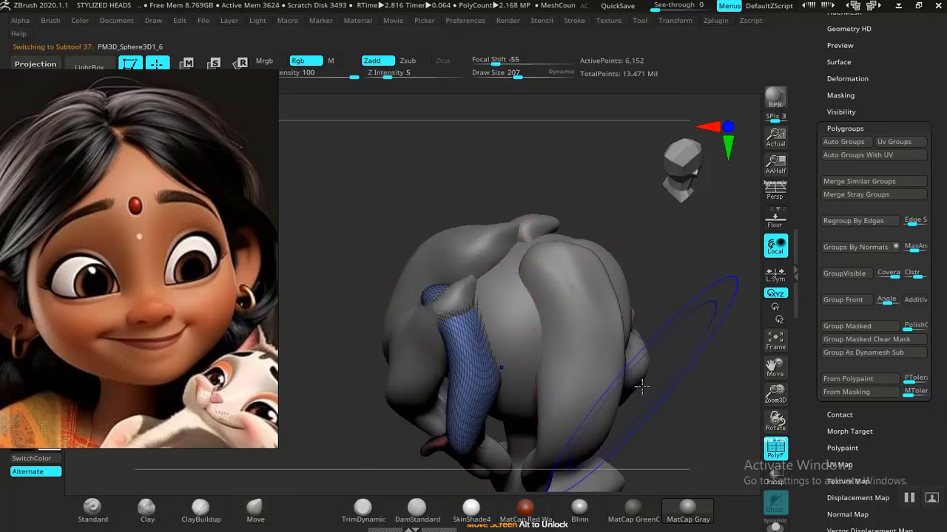
mouse_move(642, 384)
left_mouse_down()
mouse_move(666, 376)
mouse_move(716, 302)
mouse_move(642, 383)
mouse_move(587, 340)
mouse_move(691, 353)
mouse_move(582, 395)
left_mouse_up()
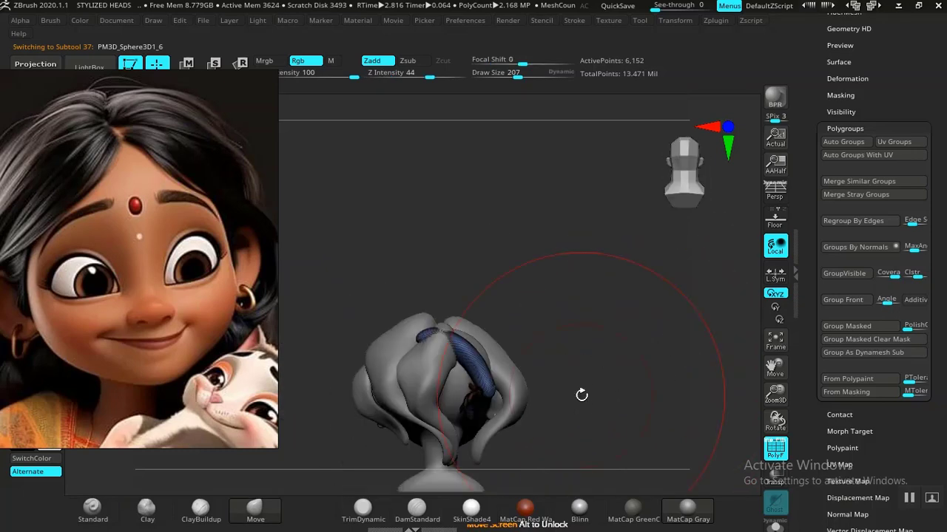
key("w")
left_click_drag(474, 329, 474, 123)
mouse_move(609, 365)
left_mouse_down()
mouse_move(640, 366)
mouse_move(615, 363)
mouse_move(627, 372)
mouse_move(626, 393)
mouse_move(614, 389)
mouse_move(590, 264)
mouse_move(585, 349)
mouse_move(623, 378)
mouse_move(548, 472)
mouse_move(545, 489)
left_mouse_up()
key("q")
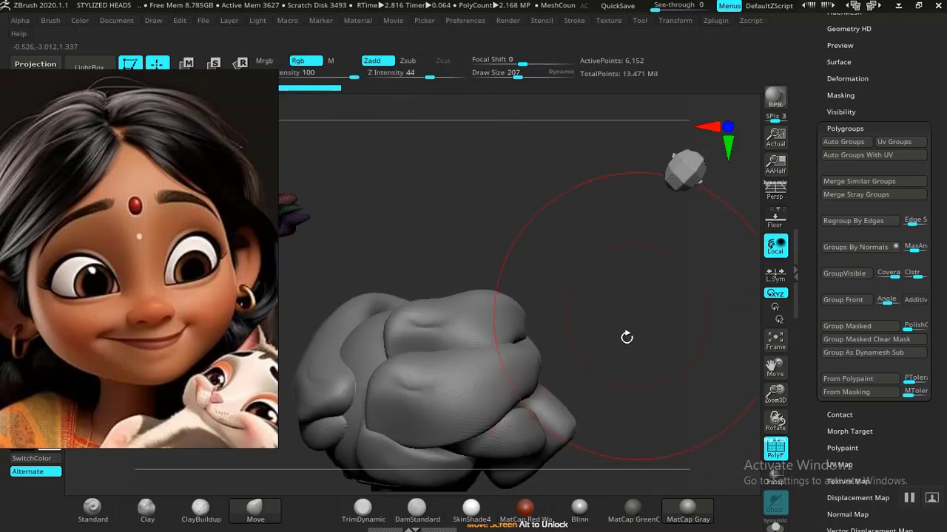
Make the large strands' subtool PM3D_Sphere3D1_3 active again and turn off the polyframe.
mouse_move(625, 338)
left_mouse_down()
mouse_move(575, 380)
mouse_move(402, 416)
mouse_move(468, 384)
left_mouse_up()
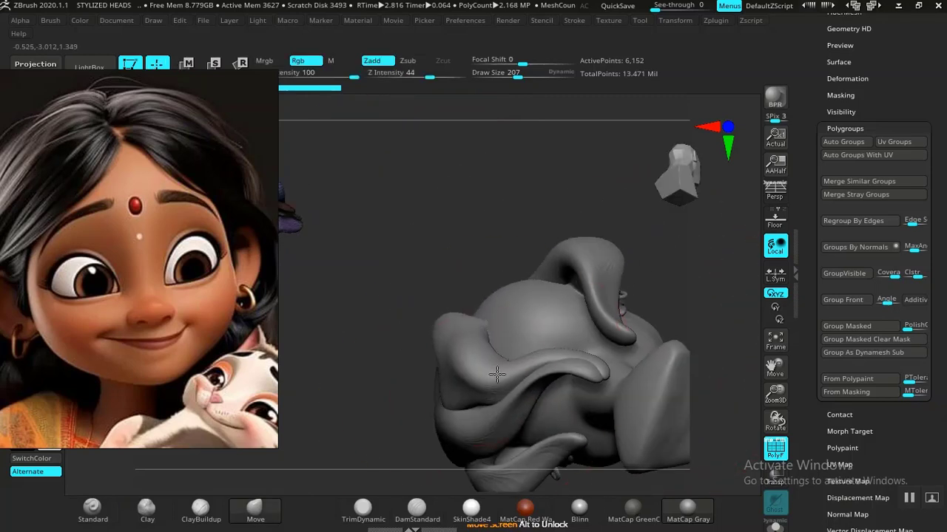
left_click(465, 390, "alt")
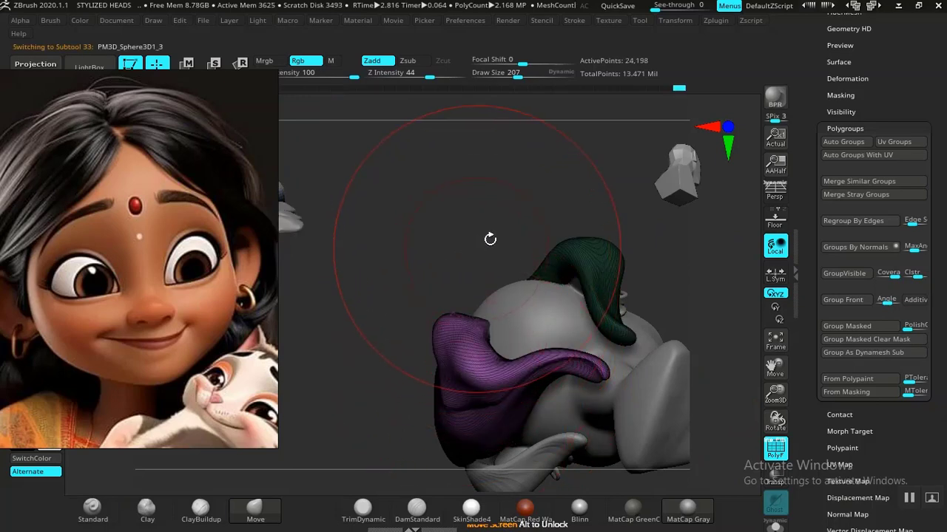
left_click_drag(489, 238, 546, 234)
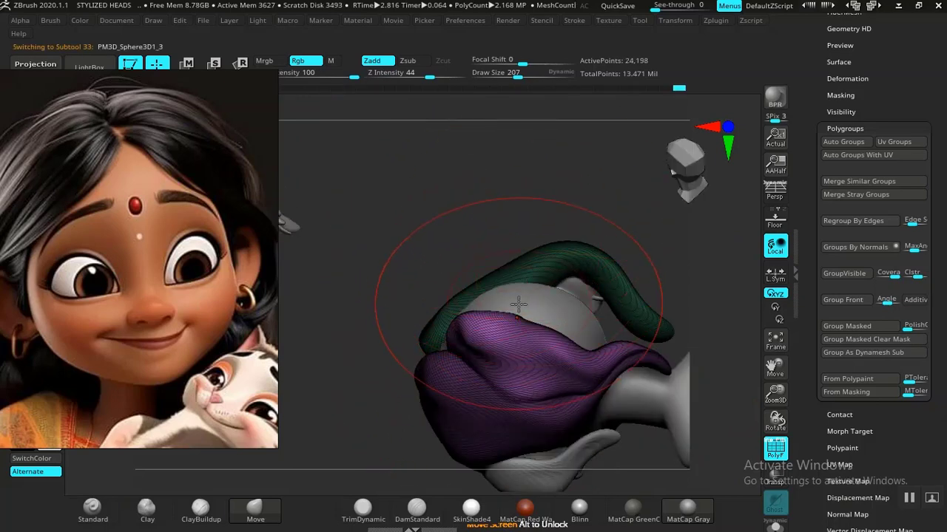
key("shift")
key("shift+f")
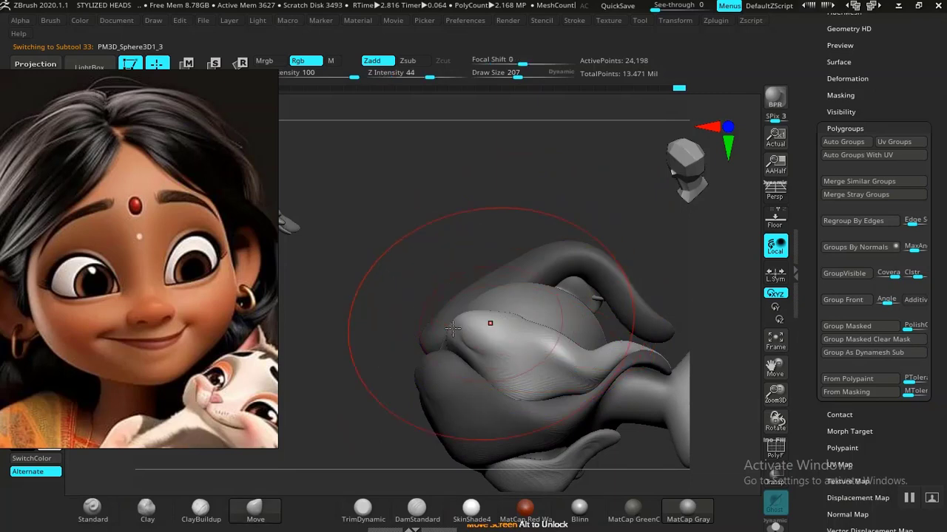
Stretch the copied strand's upper end toward the crown with the Move brush, adjusting its size up to 115.
mouse_move(531, 248)
left_mouse_down("shift")
mouse_move(562, 185)
mouse_move(550, 260)
left_mouse_up("shift")
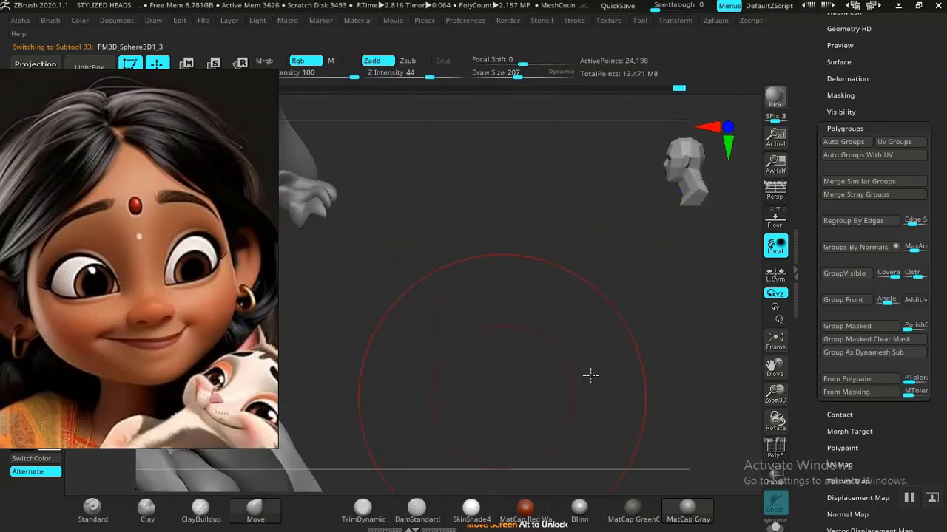
mouse_move(590, 375)
left_mouse_down()
mouse_move(607, 380)
mouse_move(525, 410)
mouse_move(510, 395)
left_mouse_up()
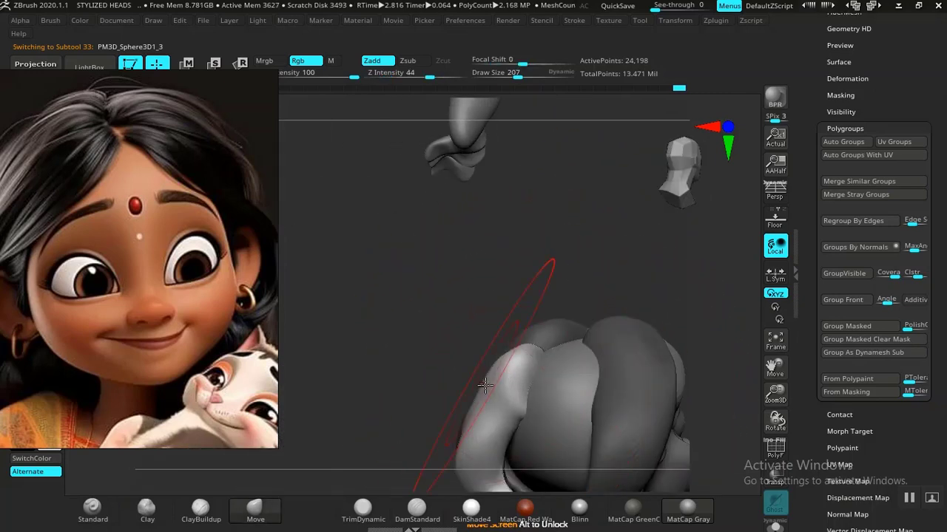
left_click(362, 509)
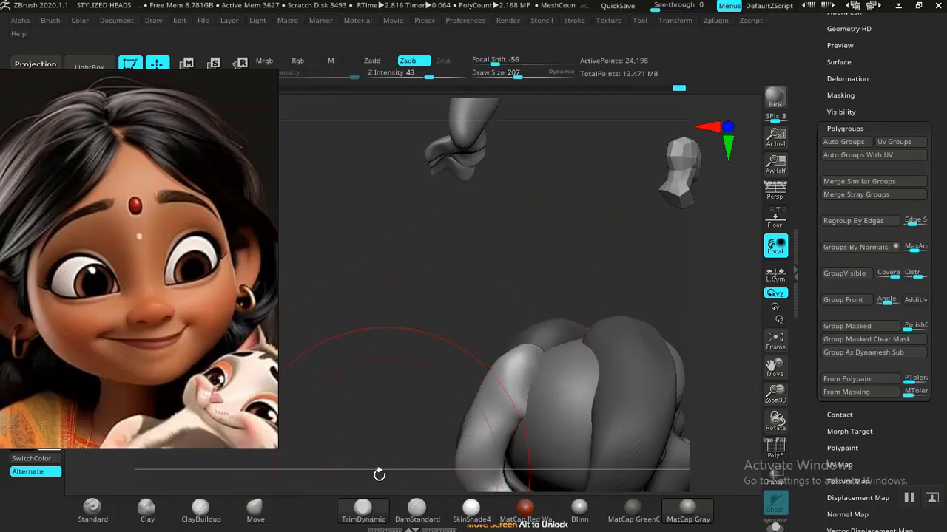
left_click(273, 506)
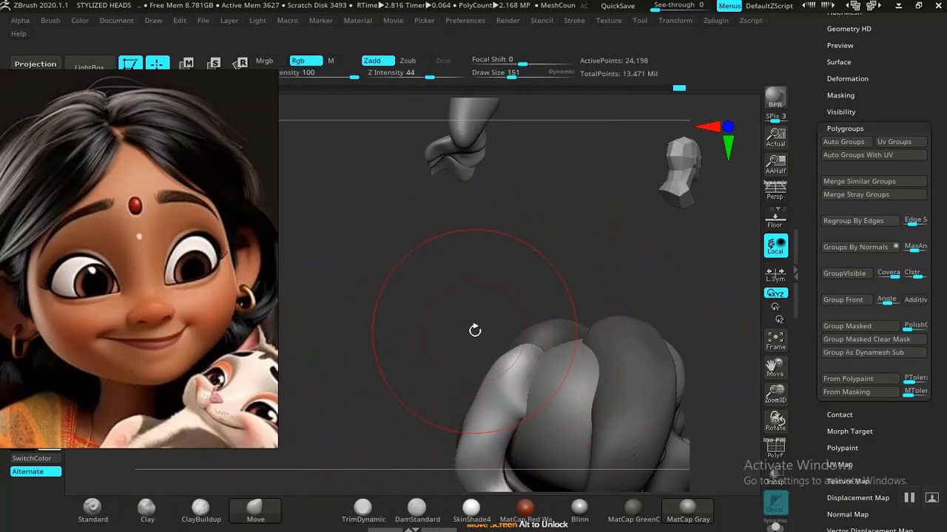
left_click_drag(438, 334, 483, 332)
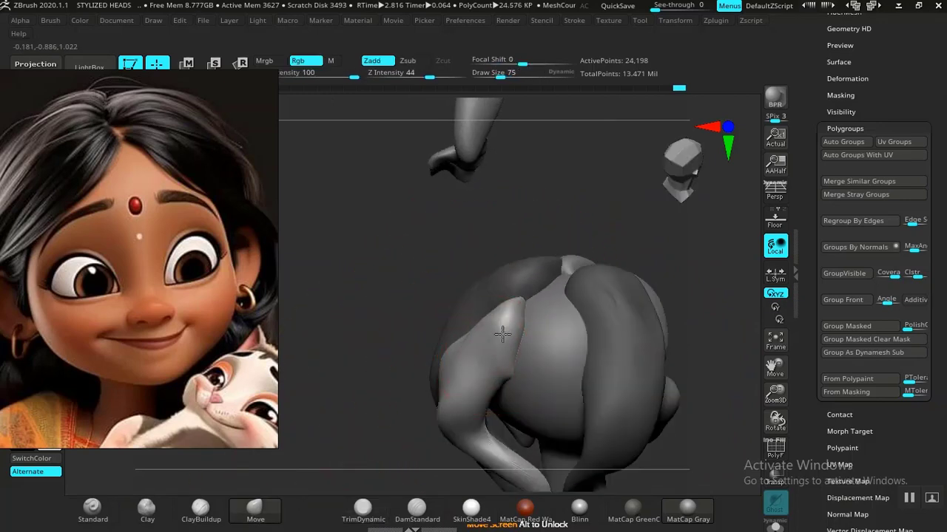
mouse_move(403, 363)
left_mouse_down()
mouse_move(399, 382)
mouse_move(473, 353)
left_mouse_up()
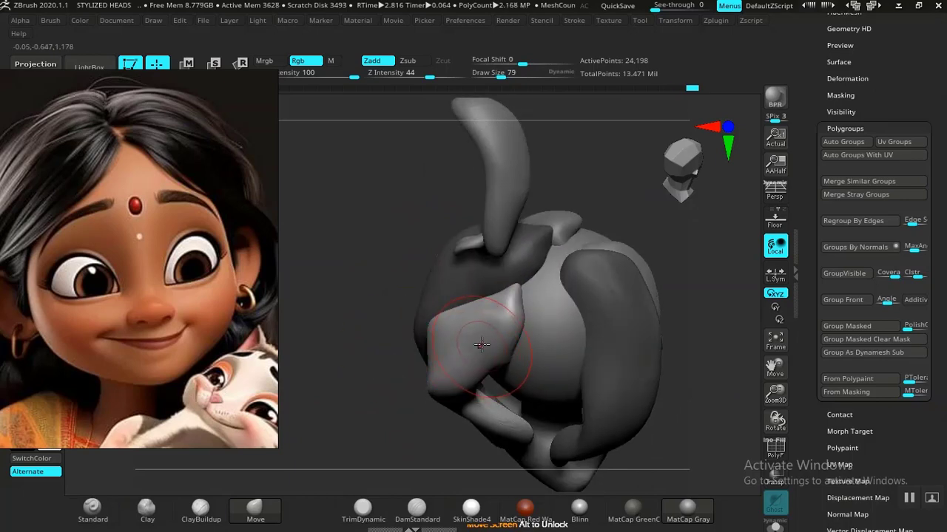
mouse_move(505, 326)
left_mouse_down()
mouse_move(545, 309)
mouse_move(550, 293)
left_mouse_up()
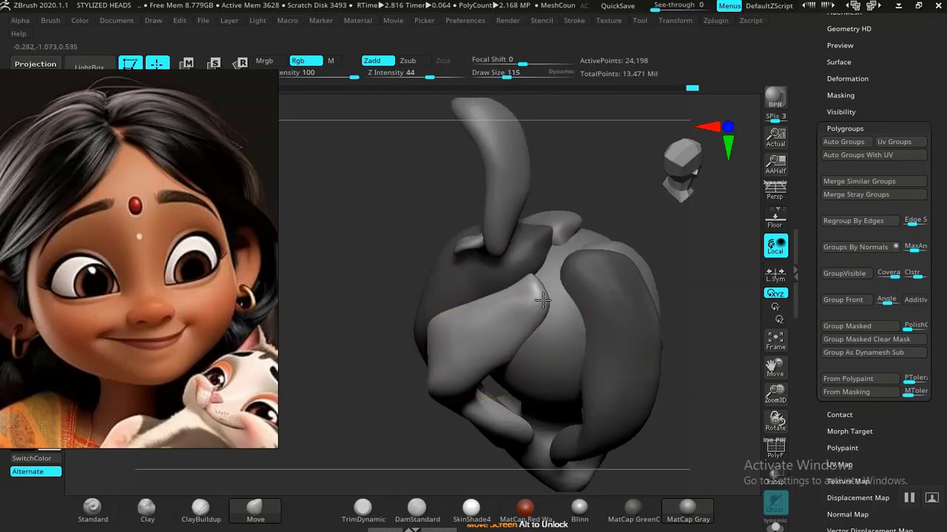
Smooth out the copied strand's silhouette along the back of the head with the Move brush at size 115.
mouse_move(670, 296)
left_mouse_down()
mouse_move(700, 276)
mouse_move(653, 357)
mouse_move(626, 319)
mouse_move(607, 391)
mouse_move(634, 391)
mouse_move(578, 396)
left_mouse_up()
mouse_move(640, 380)
left_mouse_down()
mouse_move(583, 403)
mouse_move(598, 392)
left_mouse_up()
left_click_drag(593, 358, 604, 351)
left_click_drag(448, 423, 284, 441, "alt")
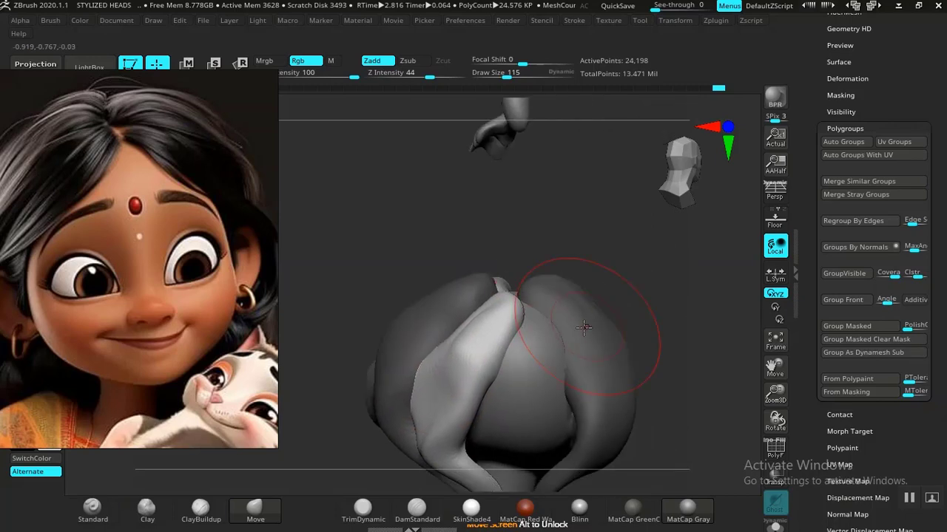
Bring up the transform gizmo and centre it on the unmasked strand at the back of the head.
key("w")
left_click_drag(677, 276, 592, 348)
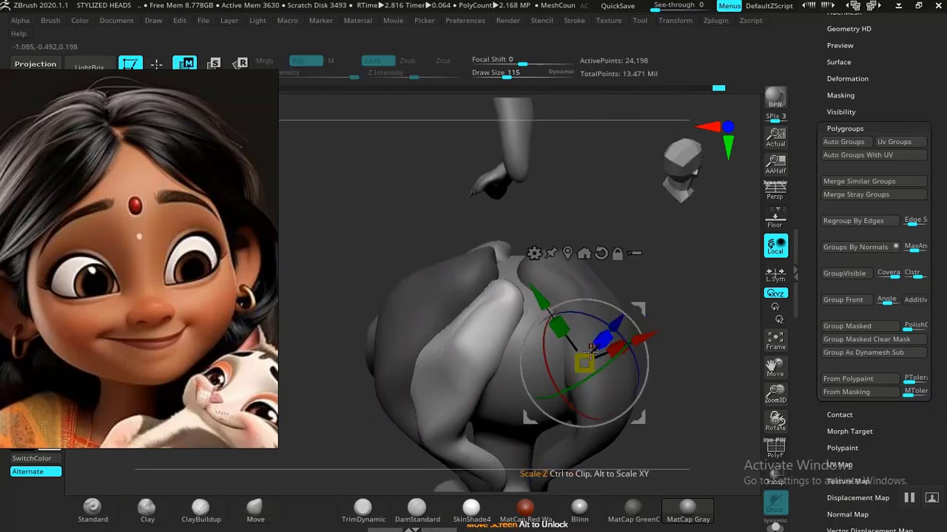
left_click(567, 253)
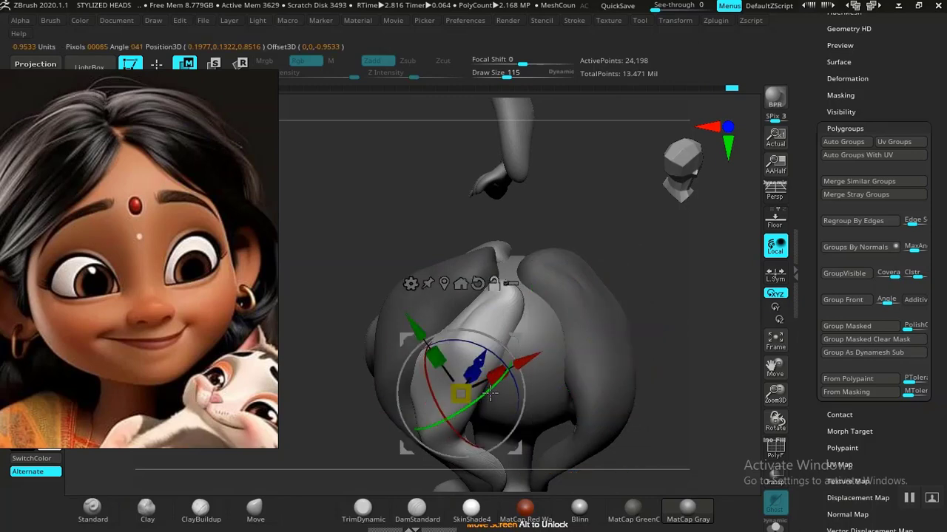
left_click_drag(479, 403, 522, 372)
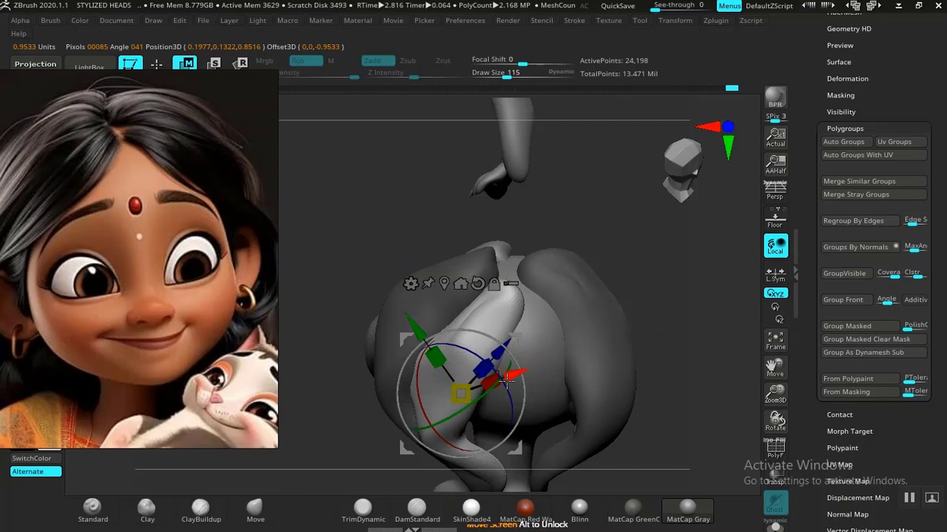
left_click_drag(478, 400, 512, 378)
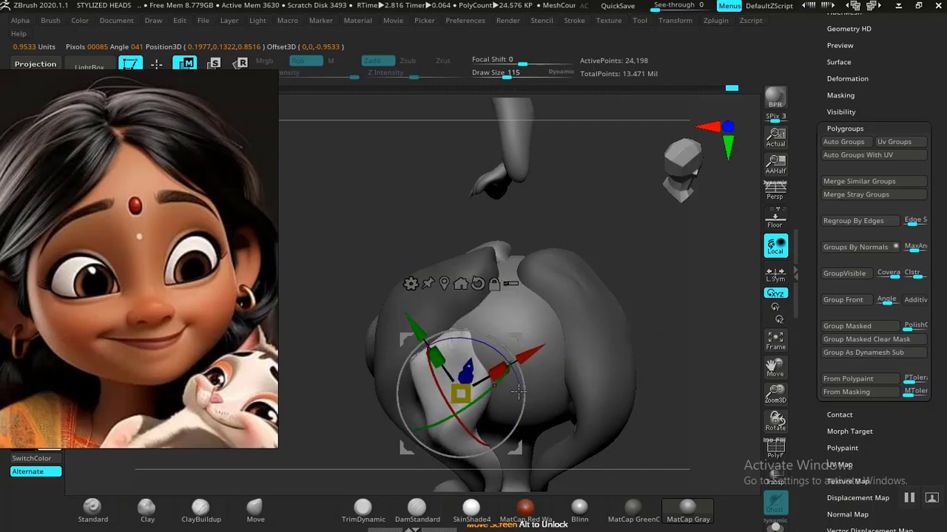
key("ctrl+z")
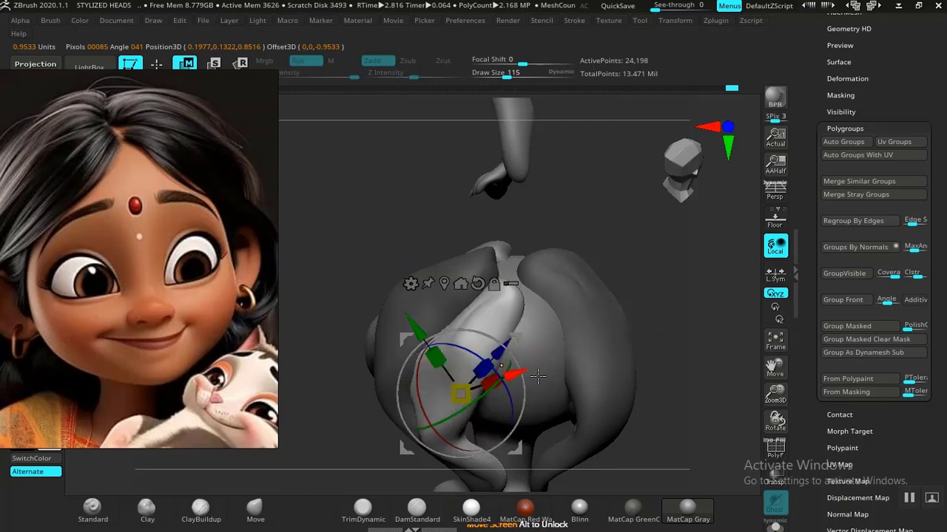
Duplicate the back strand within its subtool, then rotate and shift the copy to cover the adjoining gap at the back of the head.
left_click_drag(685, 338, 559, 376)
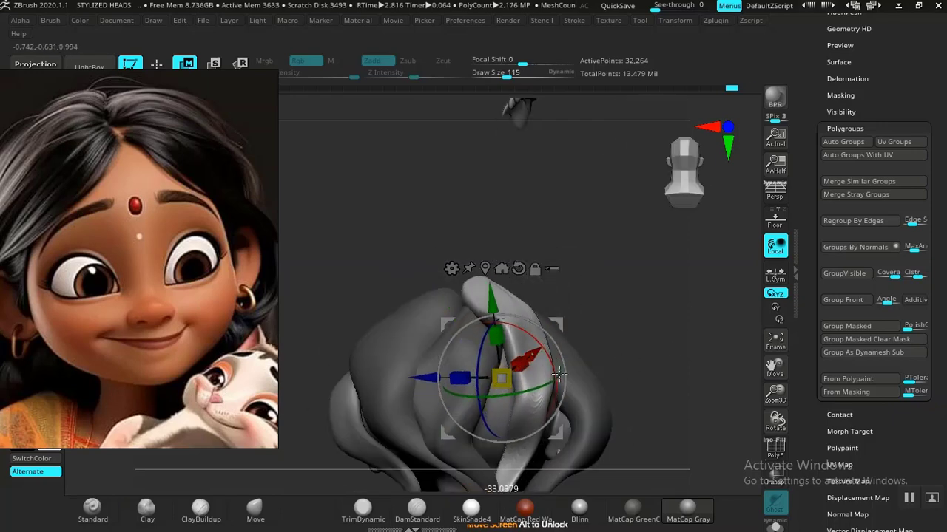
left_click_drag(630, 347, 693, 331)
mouse_move(557, 319)
left_mouse_down()
mouse_move(588, 344)
mouse_move(644, 349)
mouse_move(627, 349)
left_mouse_up()
key("q")
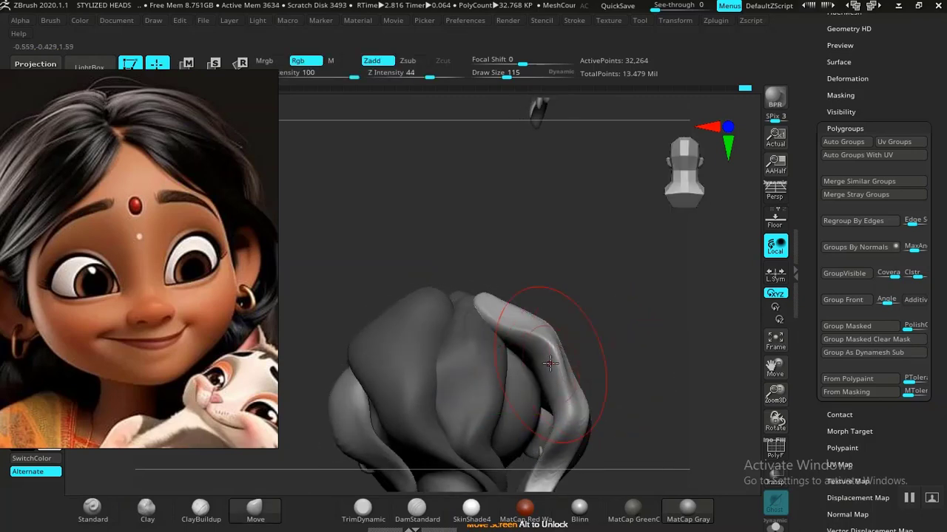
Reshape the new strand's lower length with the Move brush at size 115 so it curves down toward the nape.
left_click_drag(640, 350, 444, 360)
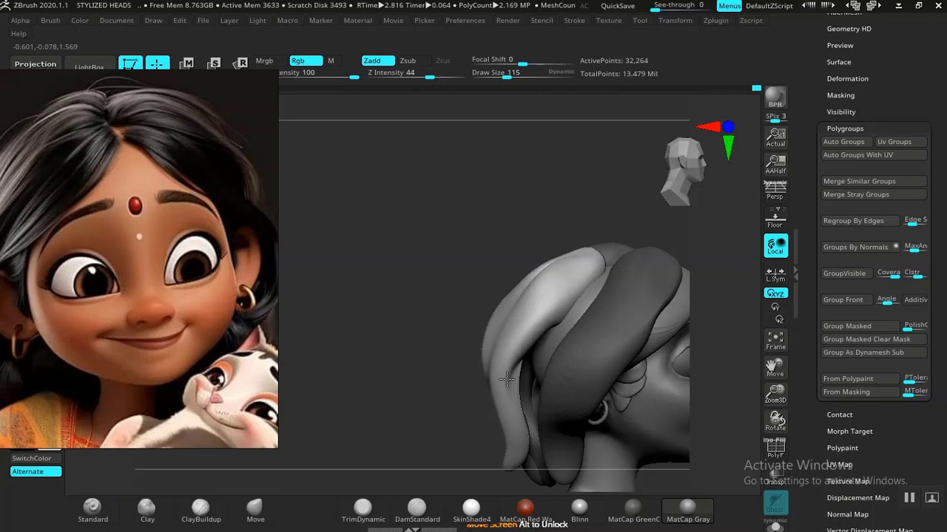
key("b")
key("m")
key("v")
left_click_drag(531, 388, 516, 437)
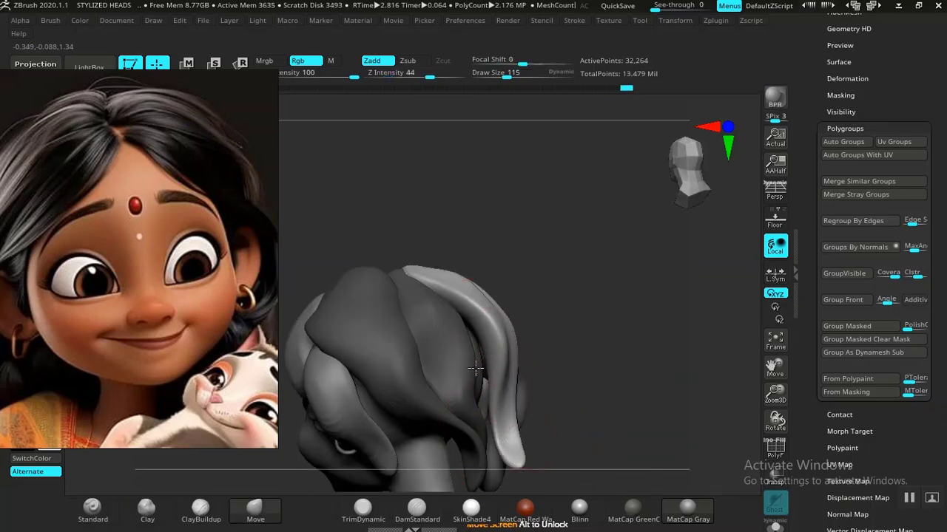
mouse_move(483, 360)
left_mouse_down()
mouse_move(551, 393)
mouse_move(526, 403)
left_mouse_up()
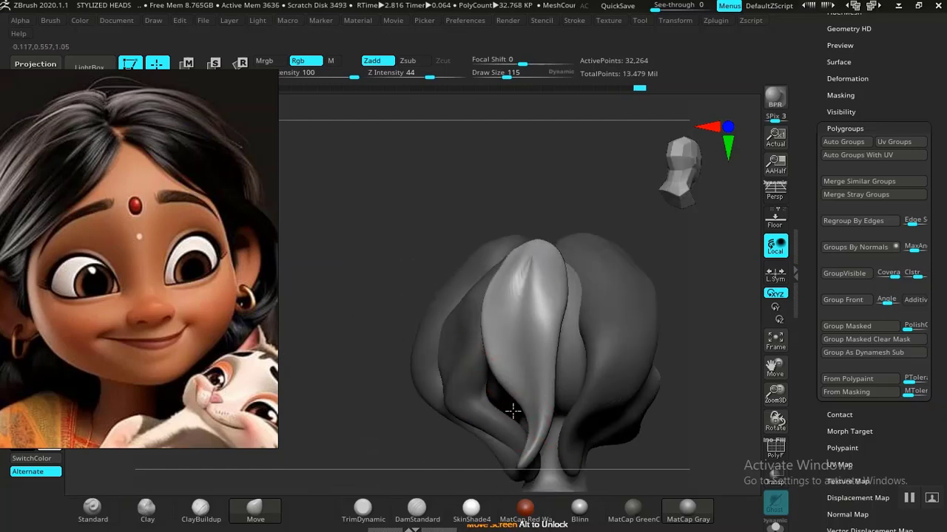
Pull the new strand's upper end toward the crown and fit it against the neighbouring strands with the Move brush.
mouse_move(658, 315)
left_mouse_down()
mouse_move(693, 360)
mouse_move(649, 387)
mouse_move(537, 354)
left_mouse_up()
left_click_drag(645, 330, 495, 363)
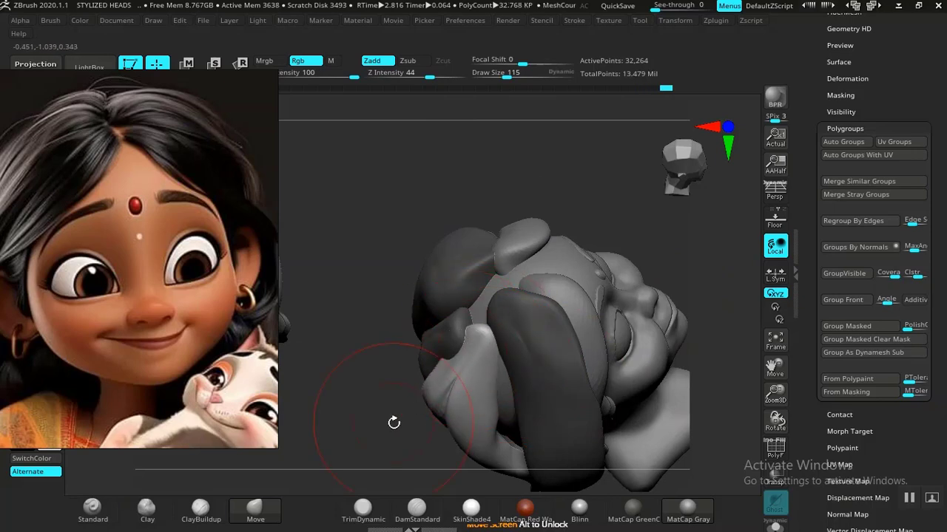
mouse_move(380, 423)
left_mouse_down()
mouse_move(376, 440)
mouse_move(492, 327)
left_mouse_up()
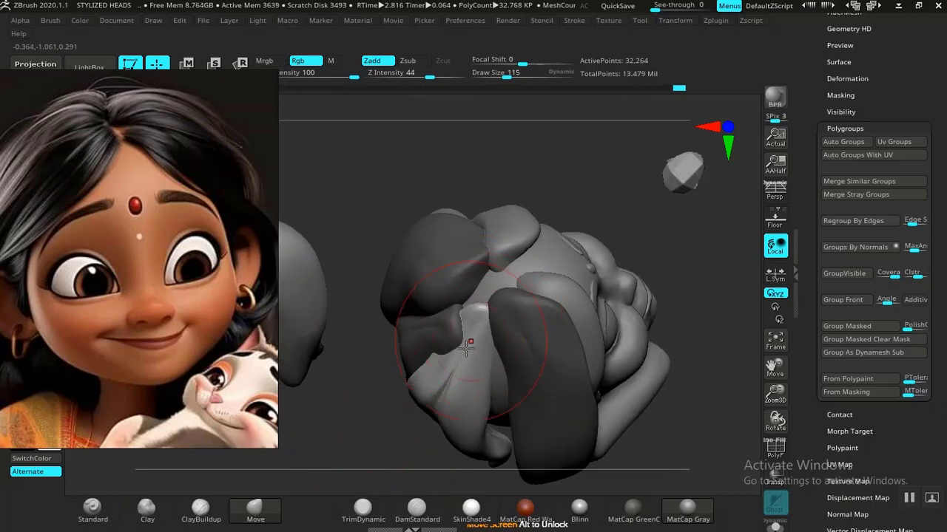
mouse_move(707, 333)
left_mouse_down()
mouse_move(687, 326)
mouse_move(588, 355)
mouse_move(457, 372)
left_mouse_up()
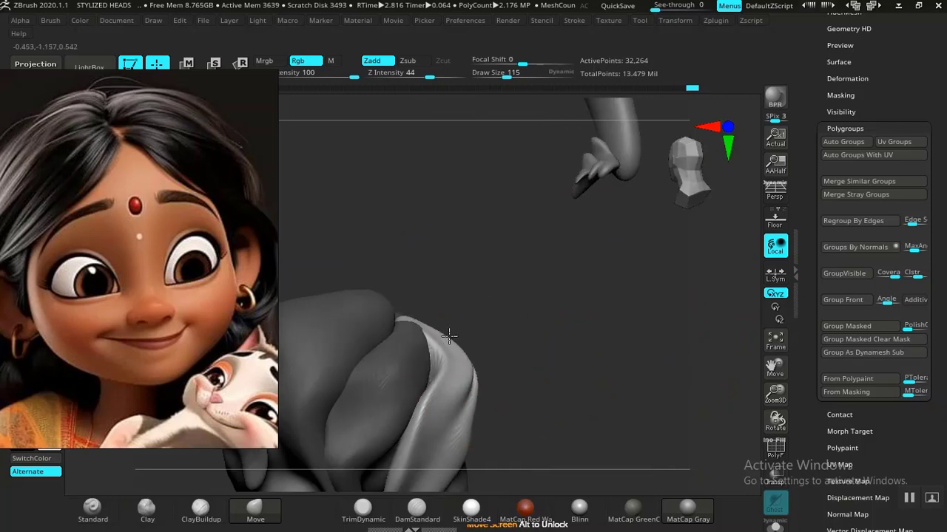
mouse_move(532, 346)
left_mouse_down()
mouse_move(611, 357)
mouse_move(638, 372)
mouse_move(701, 373)
mouse_move(664, 384)
mouse_move(634, 285)
mouse_move(629, 222)
left_mouse_up()
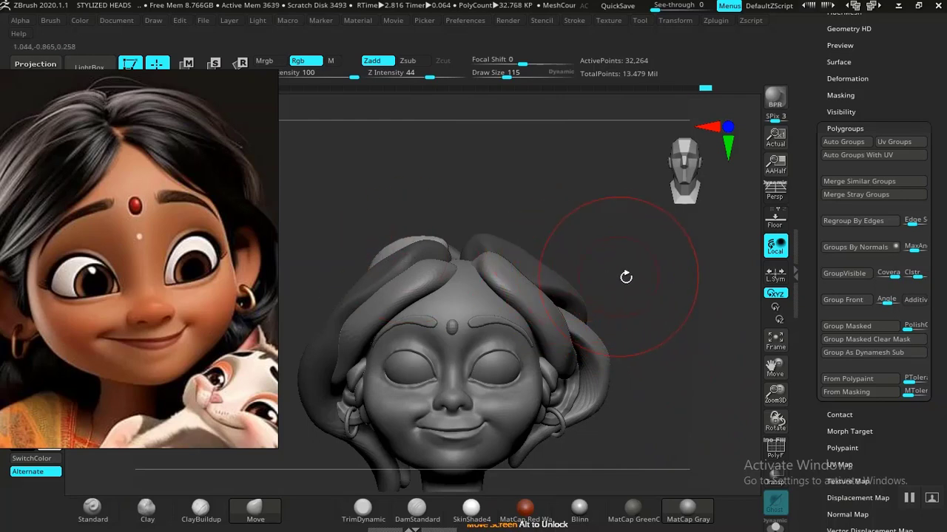
mouse_move(626, 278)
left_mouse_down()
mouse_move(628, 429)
mouse_move(607, 345)
mouse_move(608, 386)
left_mouse_up()
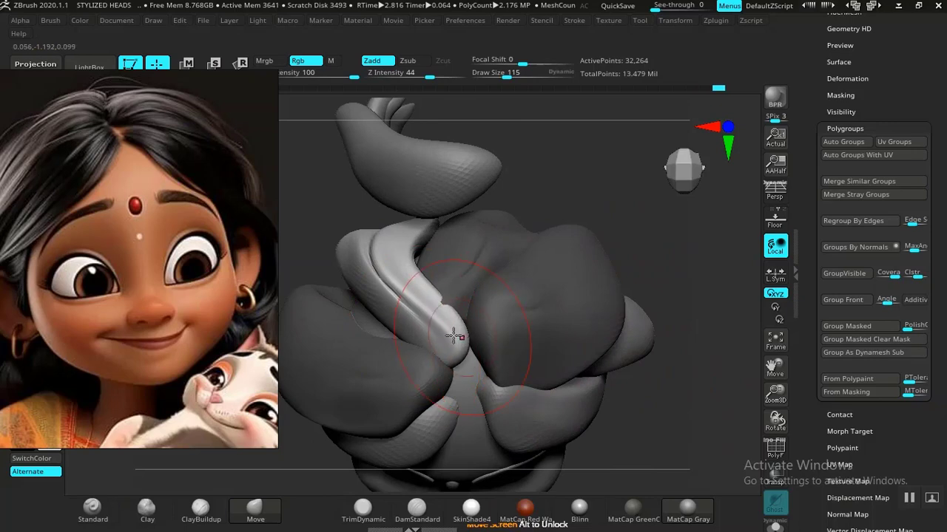
mouse_move(429, 314)
left_mouse_down()
mouse_move(372, 307)
mouse_move(354, 316)
mouse_move(348, 278)
mouse_move(337, 284)
left_mouse_up()
Select the front strands' subtool PM3D_Sphere3D1_5 and pull its upper ends toward the centre parting with the Move Topological brush.
key("f")
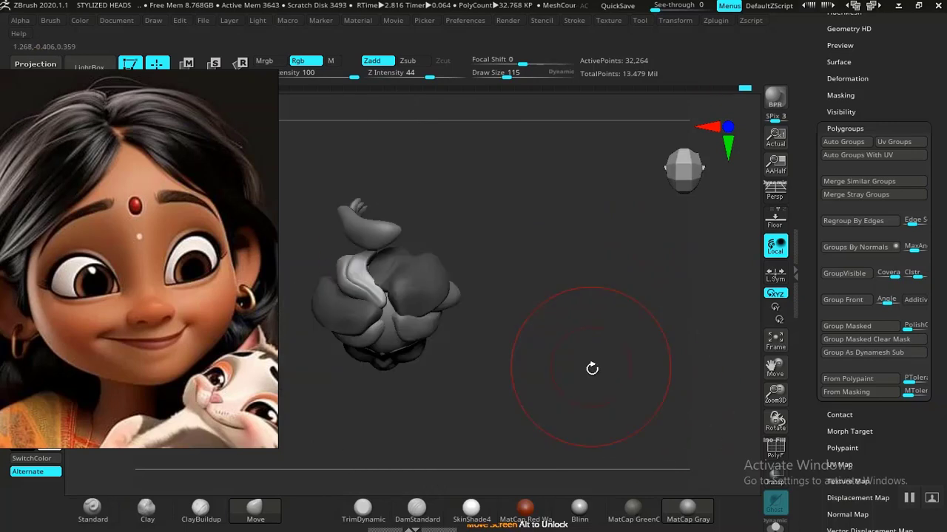
left_click_drag(592, 367, 603, 250)
mouse_move(557, 361)
left_mouse_down()
mouse_move(548, 330)
mouse_move(579, 425)
mouse_move(581, 385)
mouse_move(567, 368)
mouse_move(583, 397)
mouse_move(436, 334)
left_mouse_up()
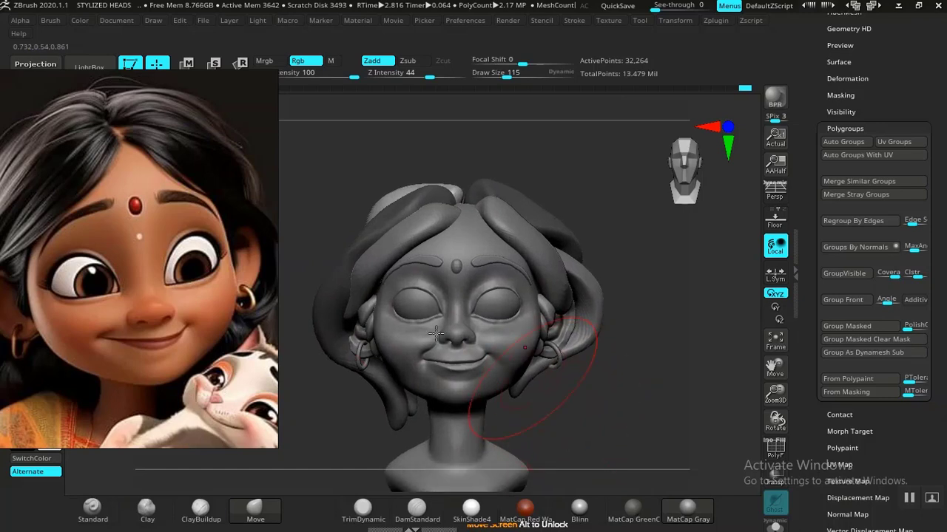
left_click_drag(584, 387, 594, 471)
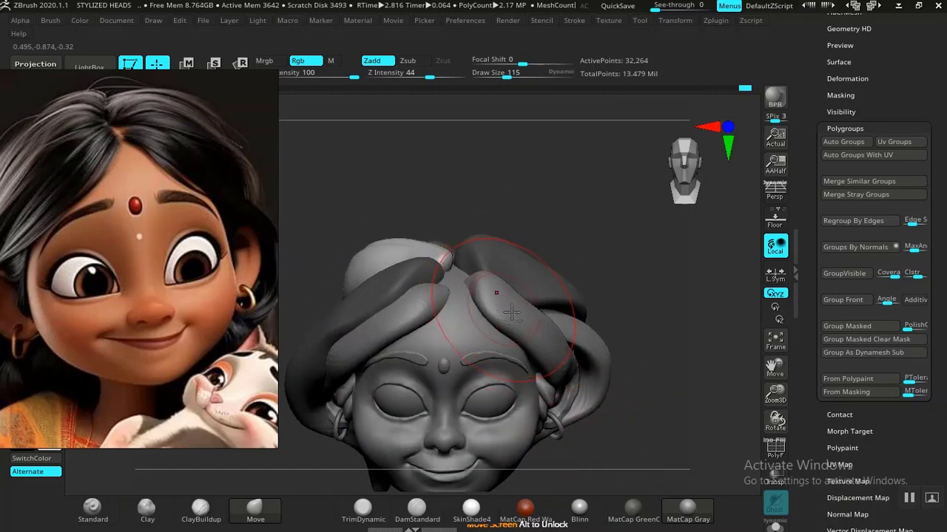
left_click(539, 315, "alt")
left_click_drag(608, 294, 471, 309)
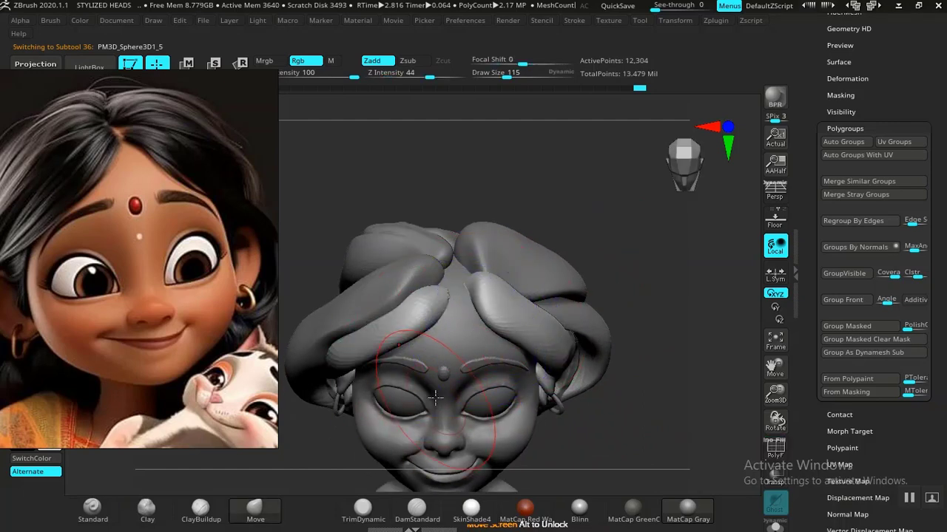
key("b")
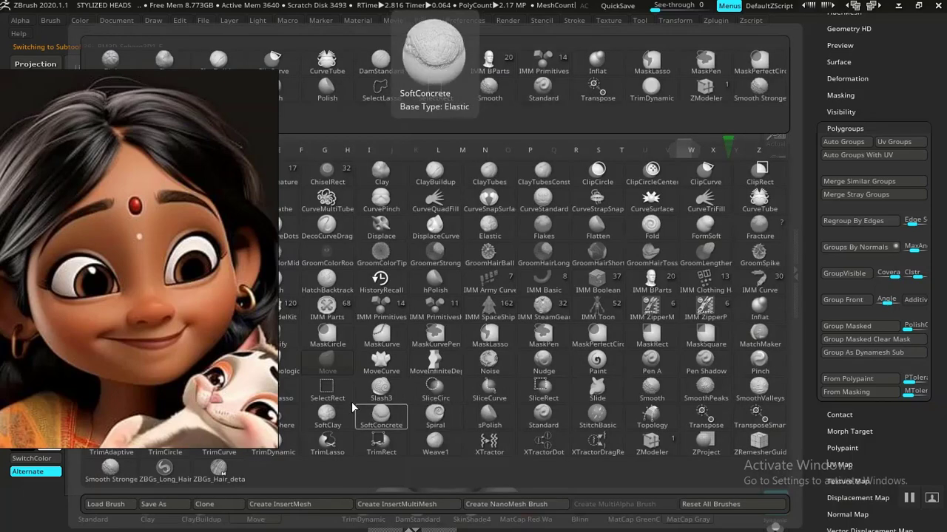
left_click(296, 372)
left_click_drag(638, 295, 472, 310)
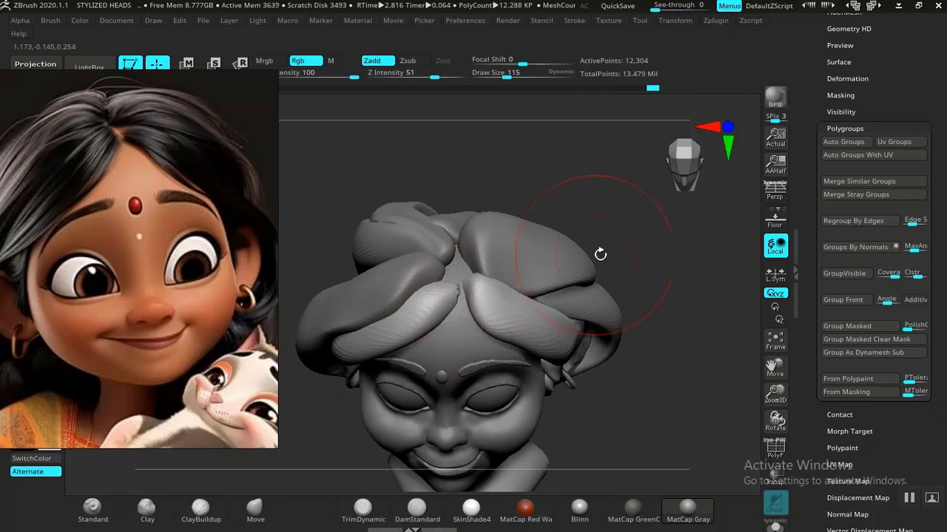
Activate subtool PM3D_Sphere3D1_3, invert its mask, and pull the large side strands' upper ends together at the parting with Move Topological.
left_click(402, 276, "alt")
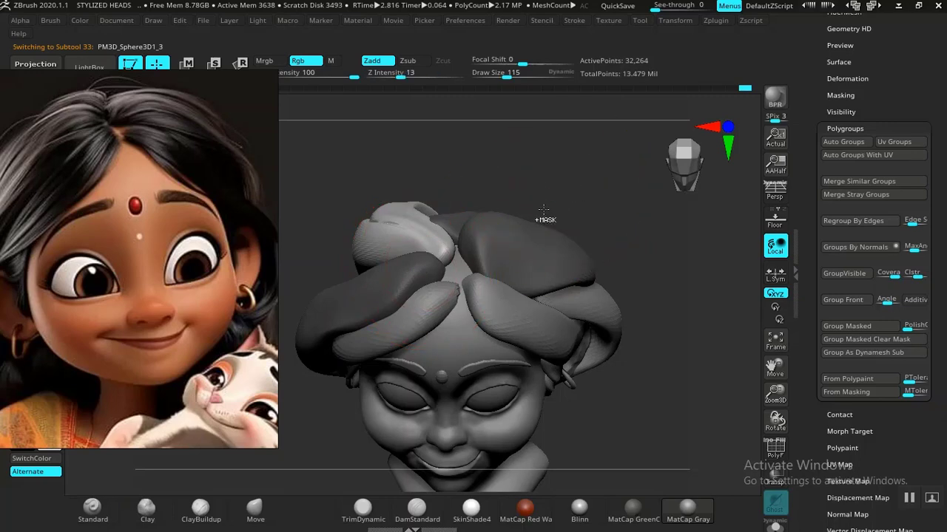
left_click(518, 219, "alt")
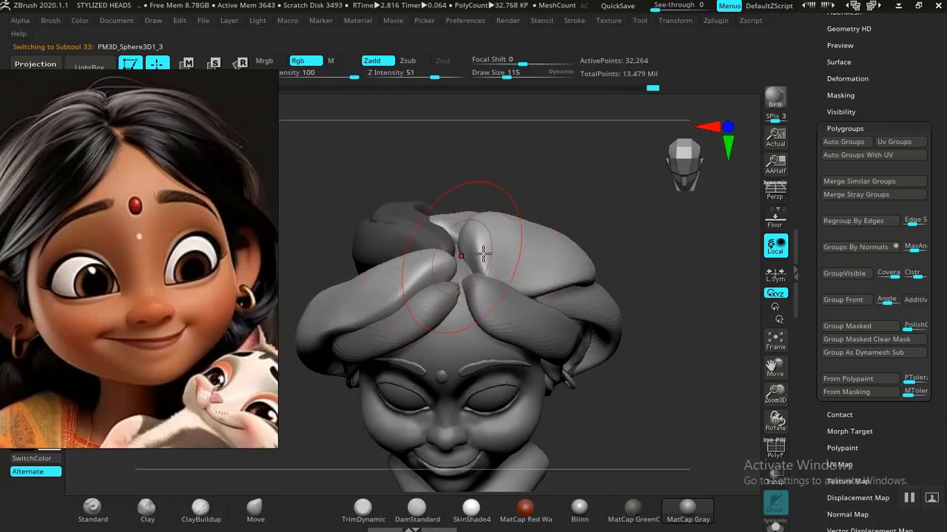
left_click_drag(483, 253, 476, 234)
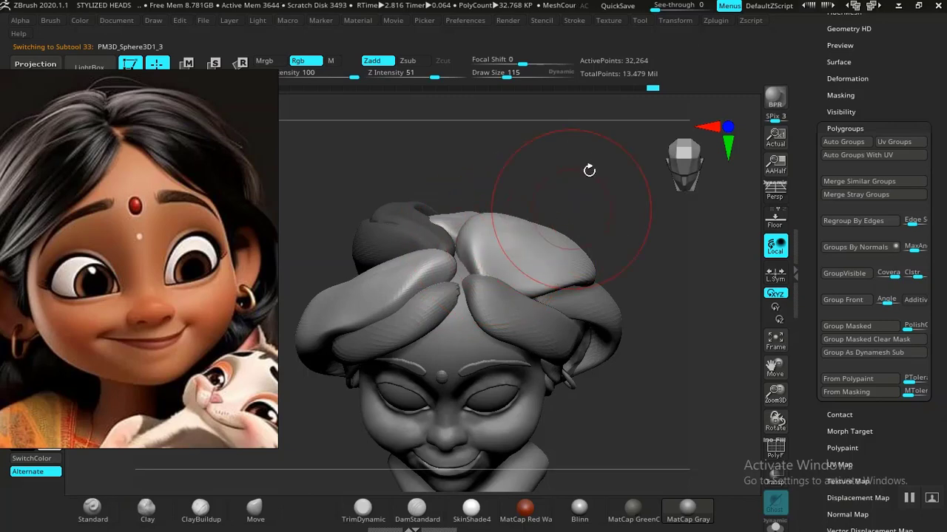
left_click_drag(589, 170, 590, 177)
left_click_drag(509, 247, 504, 240)
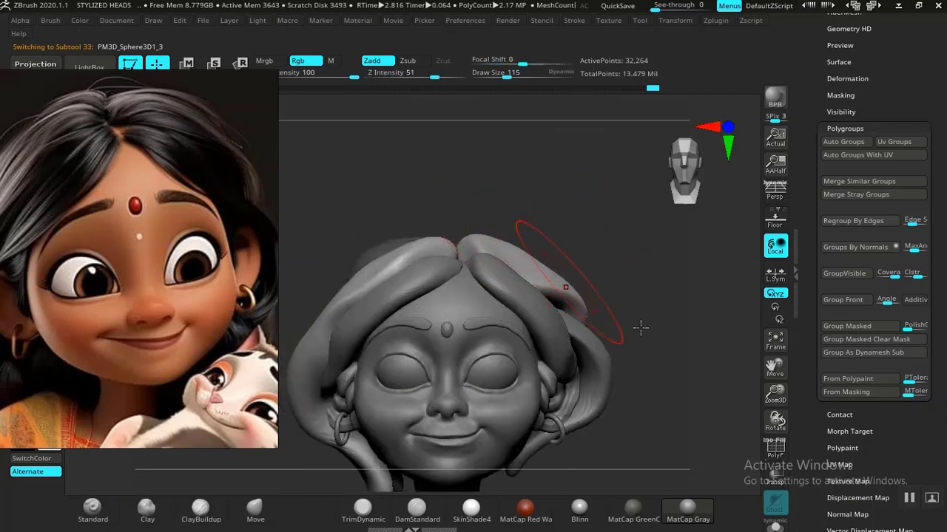
mouse_move(641, 330)
left_mouse_down("alt")
mouse_move(619, 321)
mouse_move(650, 325)
mouse_move(608, 309)
left_mouse_up("alt")
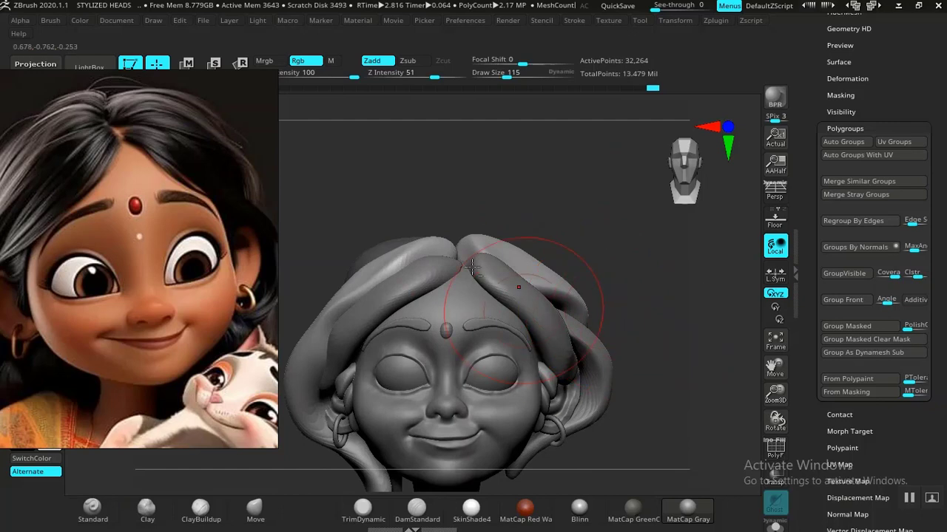
left_click_drag(651, 257, 606, 405)
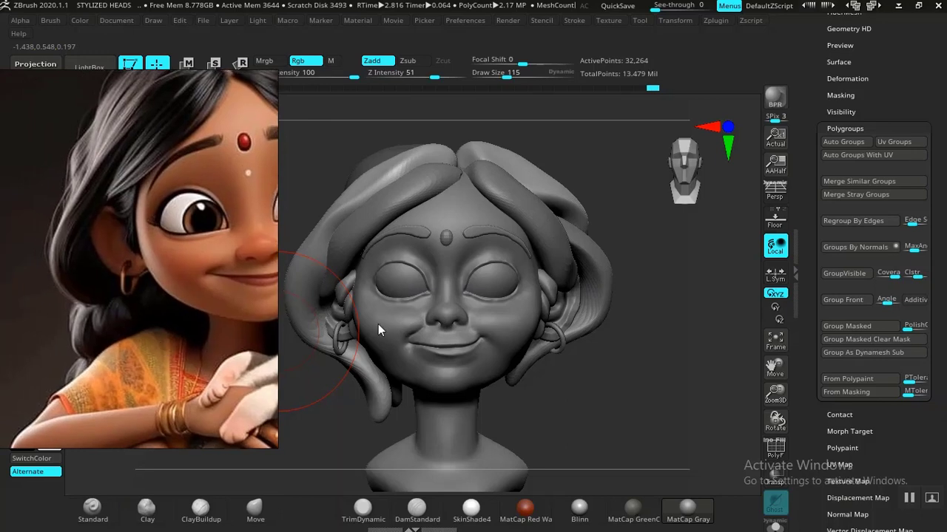
Select the inner strand subtool PM3D_Sphere3D1_6 and lower it toward the head with the transform gizmo.
mouse_move(625, 394)
left_mouse_down()
mouse_move(646, 392)
mouse_move(626, 382)
mouse_move(619, 343)
mouse_move(606, 340)
left_mouse_up()
mouse_move(602, 232)
left_mouse_down()
mouse_move(519, 260)
mouse_move(438, 170)
left_mouse_up()
left_click(441, 176, "alt")
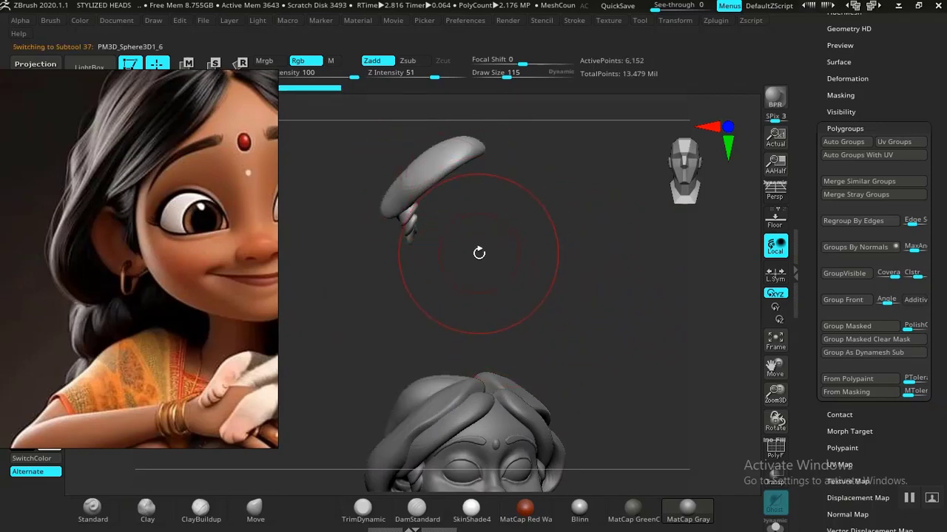
key("w")
left_click_drag(501, 226, 500, 215)
left_click_drag(408, 152, 406, 420)
left_click_drag(607, 273, 630, 111, "alt")
left_click_drag(588, 365, 612, 449, "alt")
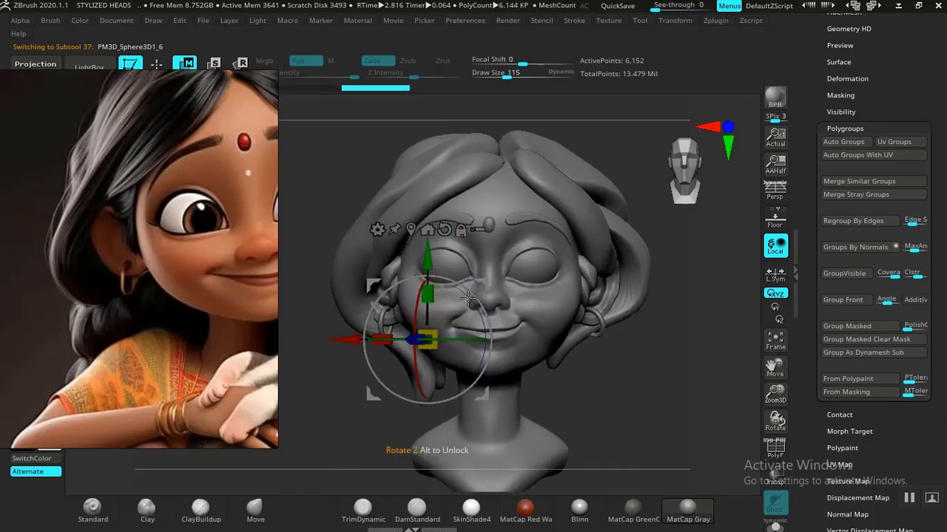
left_click_drag(480, 281, 429, 399)
left_click(367, 360)
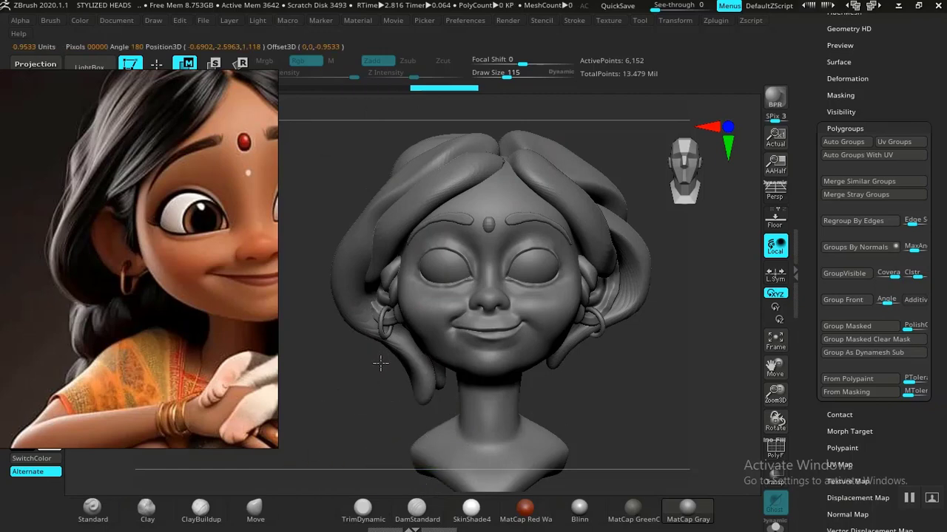
key("f")
left_click_drag(566, 397, 576, 420, "alt")
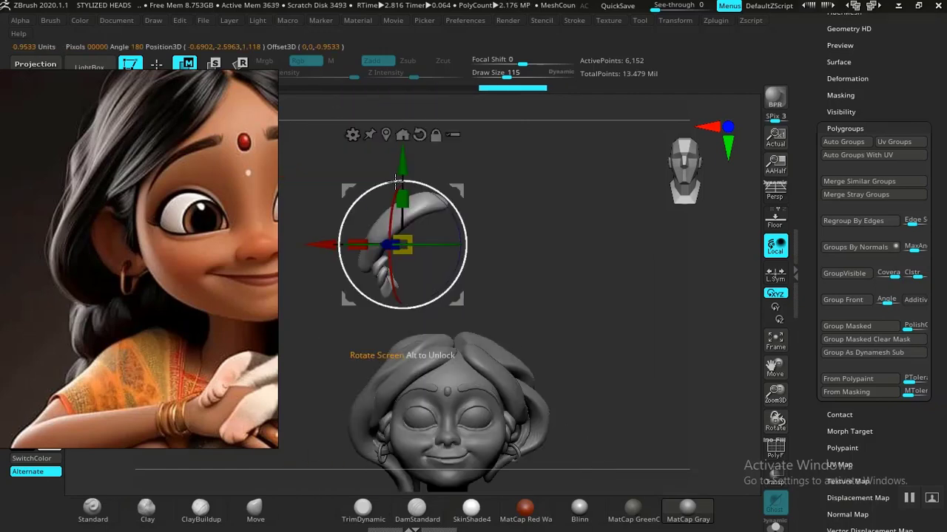
Move the inner strand down to neck height and back behind the large hair strands.
left_click_drag(402, 162, 401, 424)
left_click_drag(593, 344, 538, 368, "alt")
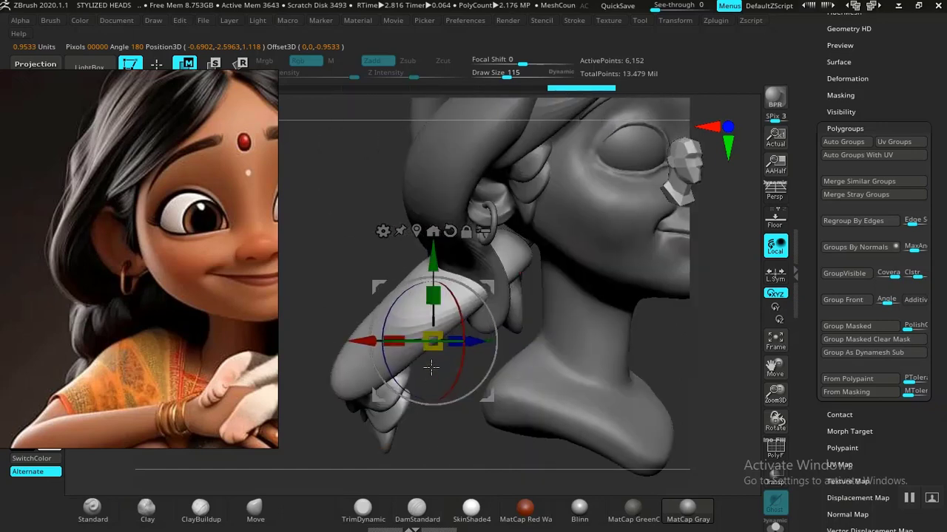
left_click_drag(298, 435, 355, 440)
left_click_drag(516, 346, 417, 355)
left_click_drag(517, 429, 626, 459, "alt")
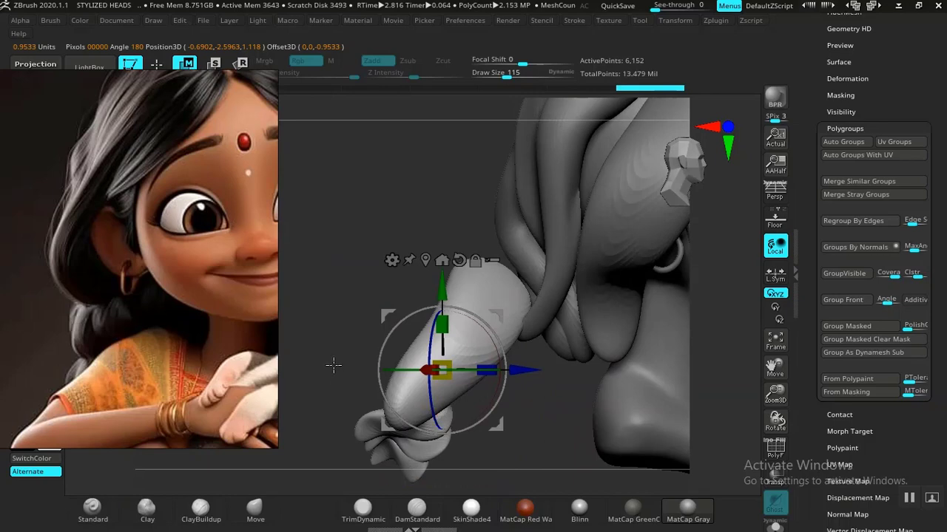
Mask the small end strands so that only the large upper piece of PM3D_Sphere3D1_6 can be transformed, with the gizmo on it.
left_click_drag(334, 365, 341, 342, "alt")
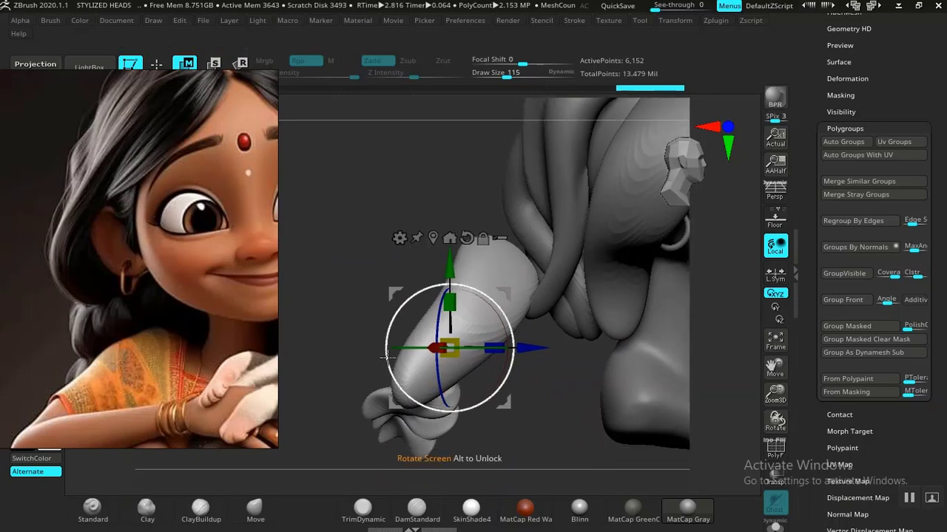
left_click(510, 266, "ctrl")
left_click_drag(523, 416, 502, 408)
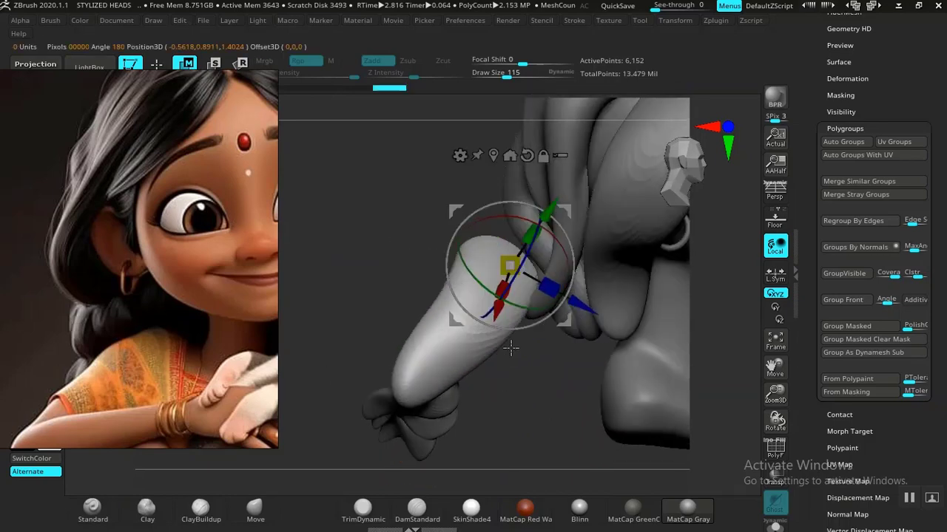
Rotate the large upper piece of the inner strand to a front-facing angle and move it out sideways, clear of the head.
left_click_drag(510, 348, 429, 313)
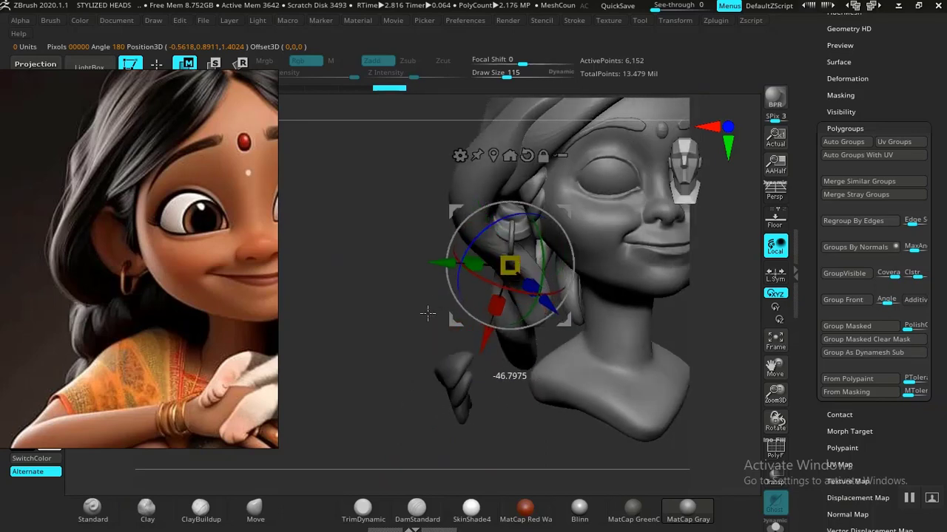
left_click_drag(471, 254, 466, 249)
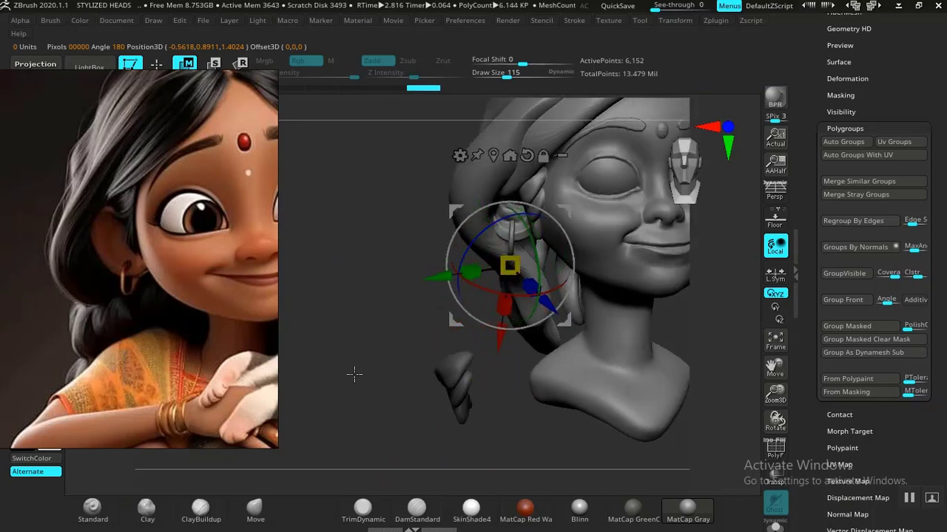
left_click_drag(354, 374, 284, 429, "alt")
left_click_drag(400, 328, 313, 375)
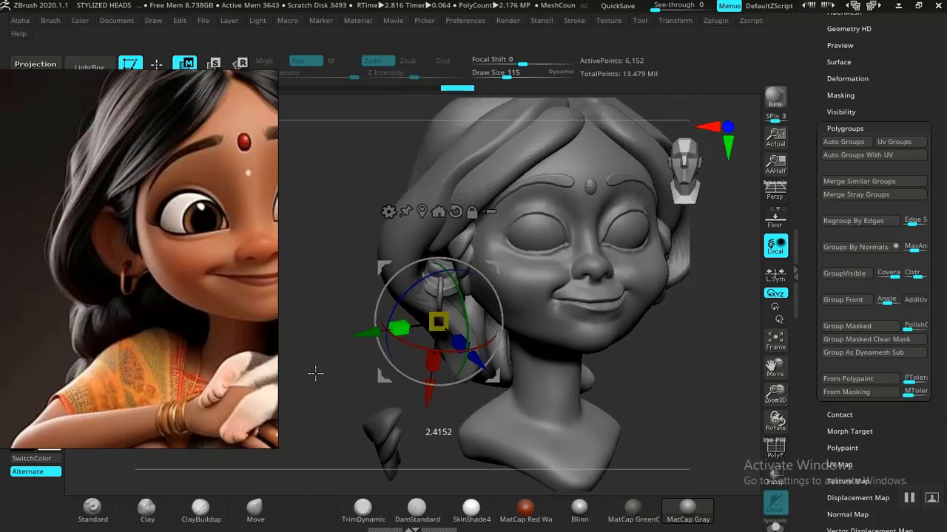
left_click_drag(365, 333, 185, 370)
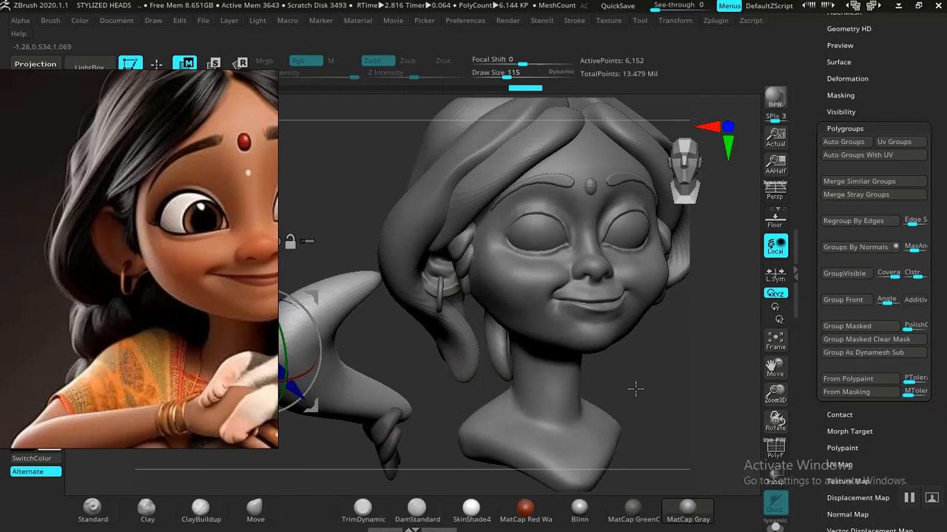
Scale the crescent-shaped strand piece down uniformly beside the head.
mouse_move(635, 389)
left_mouse_down()
mouse_move(614, 372)
mouse_move(656, 344)
mouse_move(590, 372)
mouse_move(498, 381)
mouse_move(437, 405)
left_mouse_up()
left_click_drag(685, 365, 788, 342, "alt")
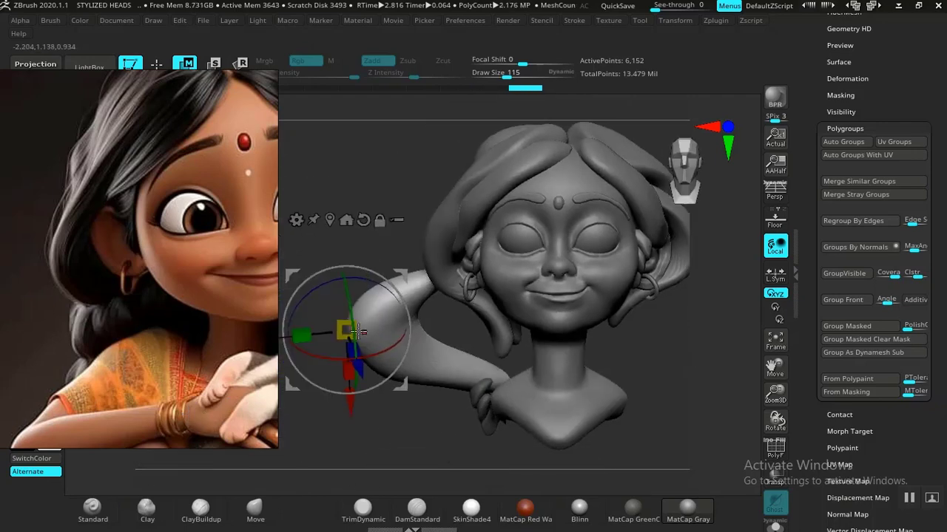
mouse_move(357, 330)
left_mouse_down()
mouse_move(381, 322)
mouse_move(366, 343)
left_mouse_up()
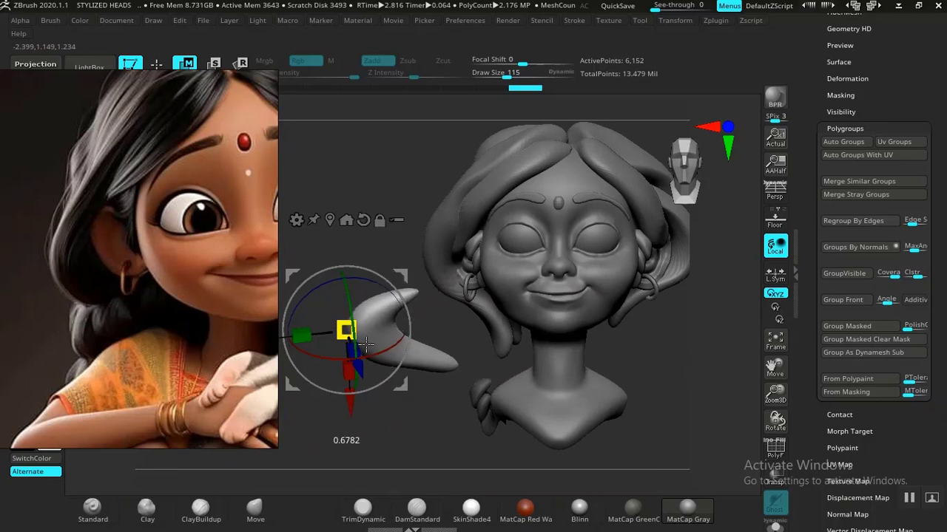
Hollow the inner bend of the crescent strand with the Move brush at a reduced brush size.
key("q")
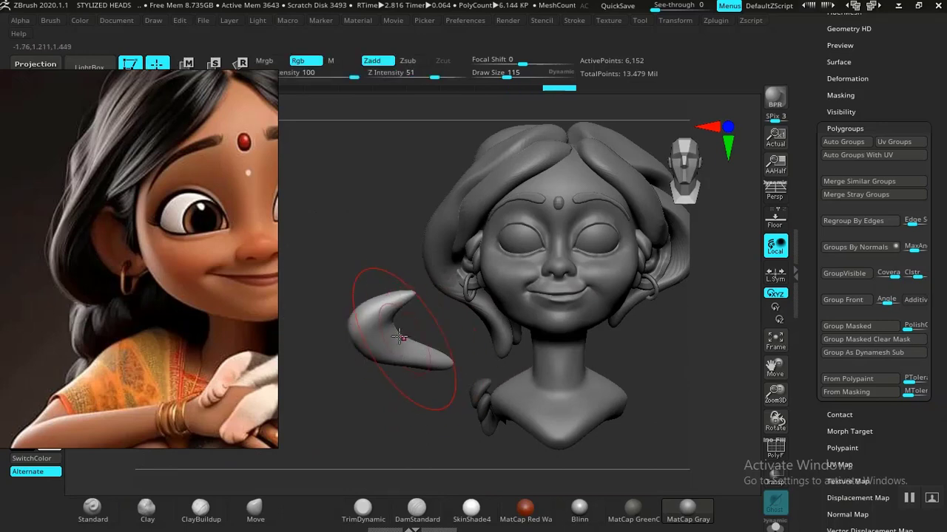
left_click(254, 509)
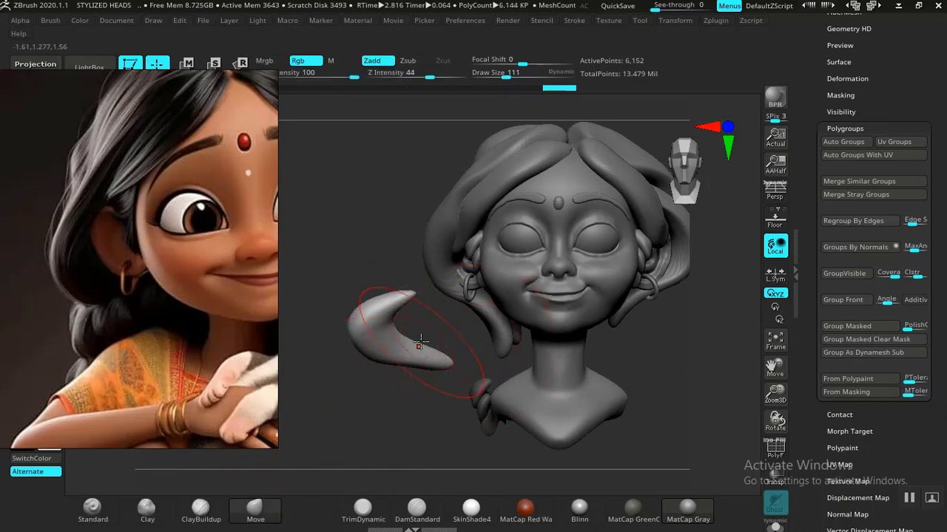
key("bracketleft")
key("bracketleft")
left_click_drag(401, 337, 383, 342)
Place the crescent strand beside the neck, tucked behind the lower end of the large side strand.
key("w")
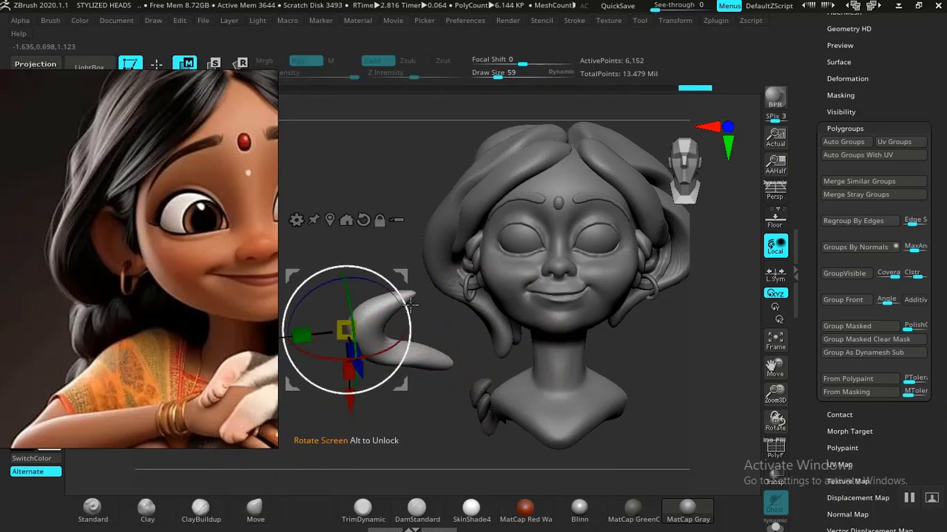
left_click_drag(400, 276, 515, 301)
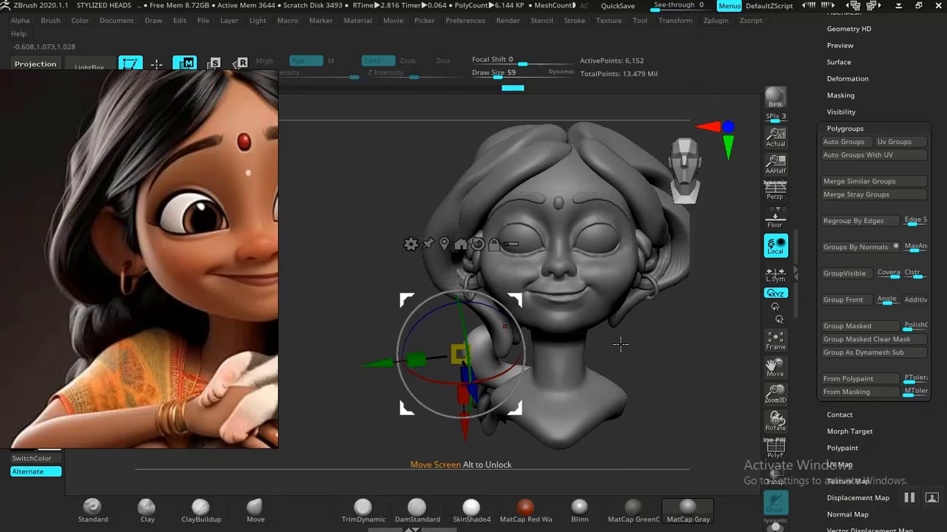
left_click_drag(673, 344, 631, 335, "alt")
left_click_drag(668, 385, 662, 444, "alt")
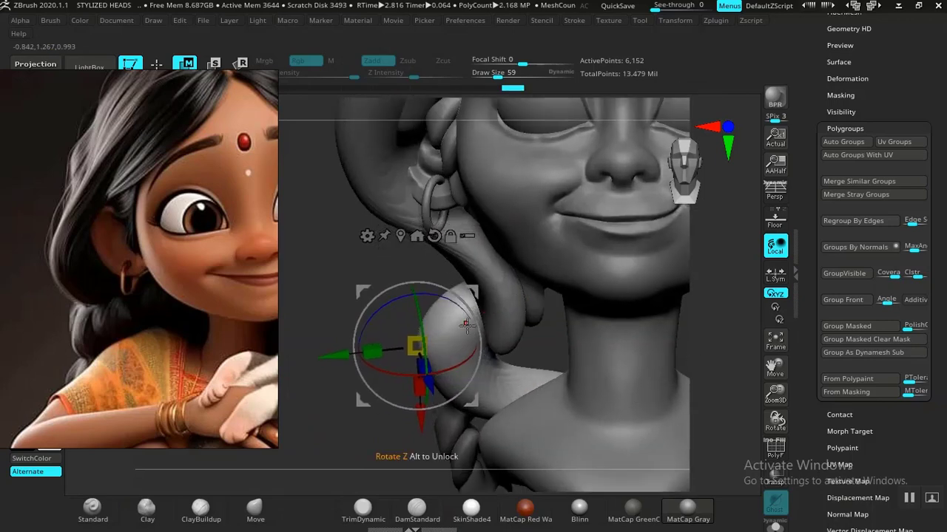
Reshape the crescent strand's outer curve and inner bend with the Move brush enlarged to draw size 135.
key("q")
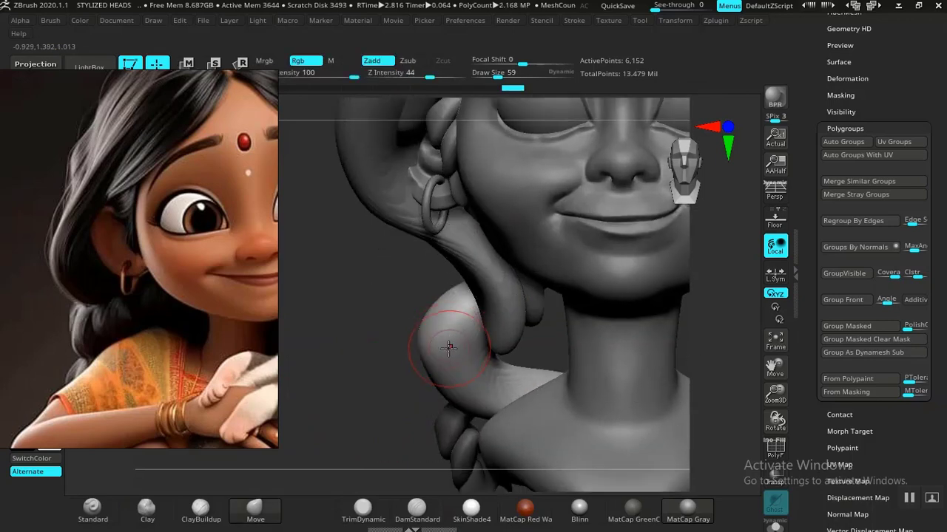
key("bracketright")
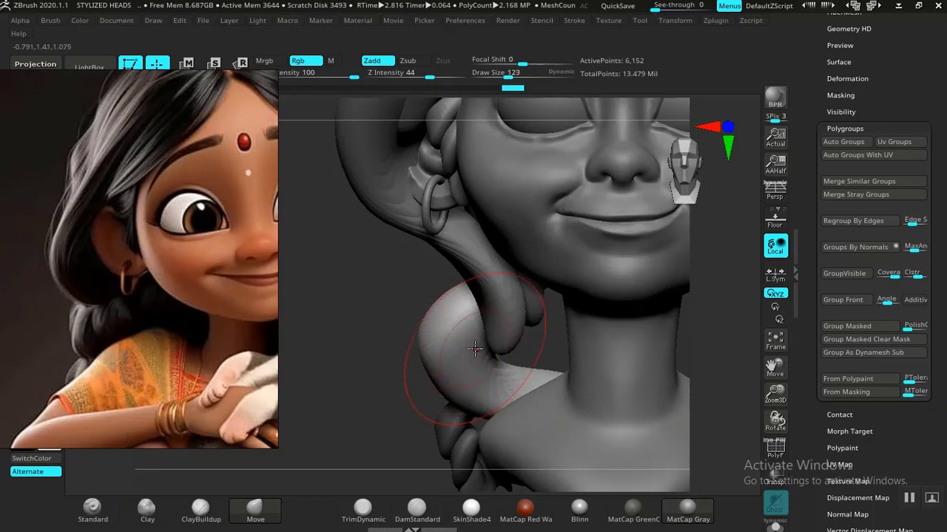
mouse_move(470, 331)
left_mouse_down()
mouse_move(493, 349)
mouse_move(468, 372)
left_mouse_up()
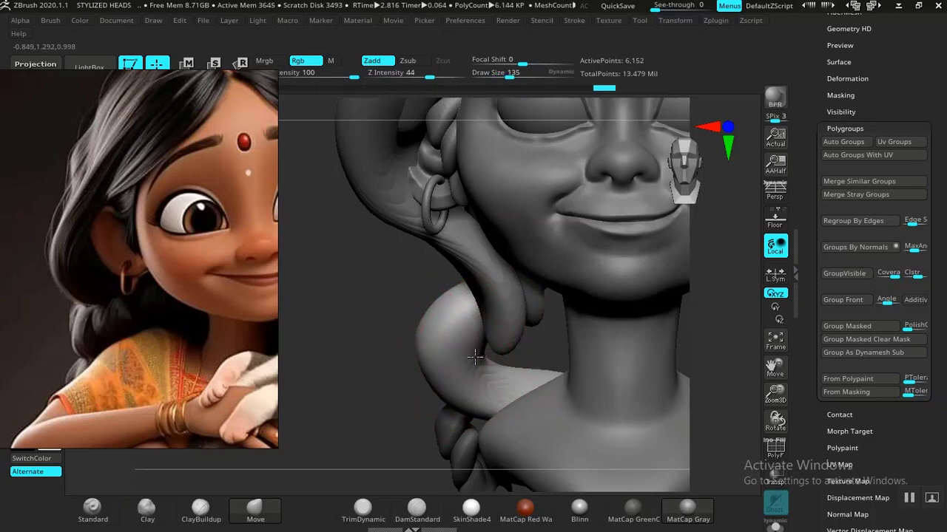
key("ctrl+z")
key("ctrl+z")
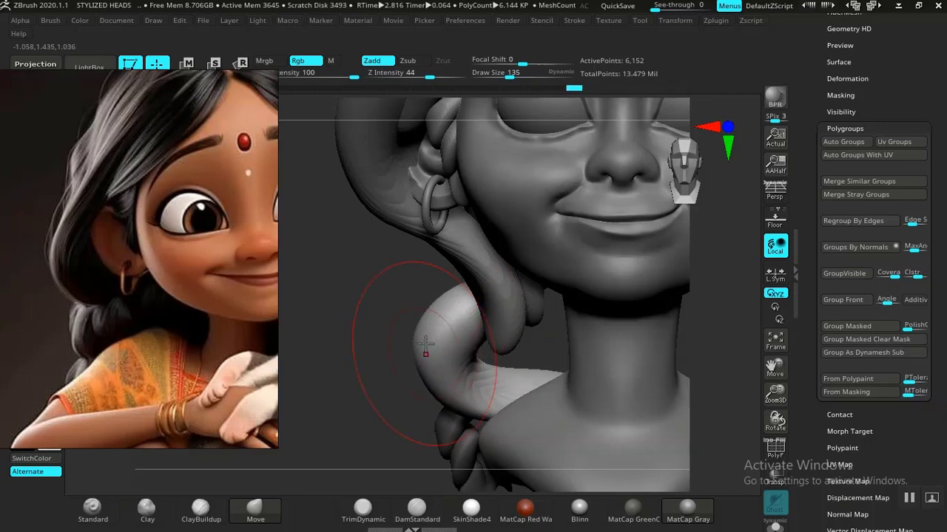
left_click_drag(445, 328, 425, 351, "shift")
left_click_drag(446, 316, 450, 326, "shift")
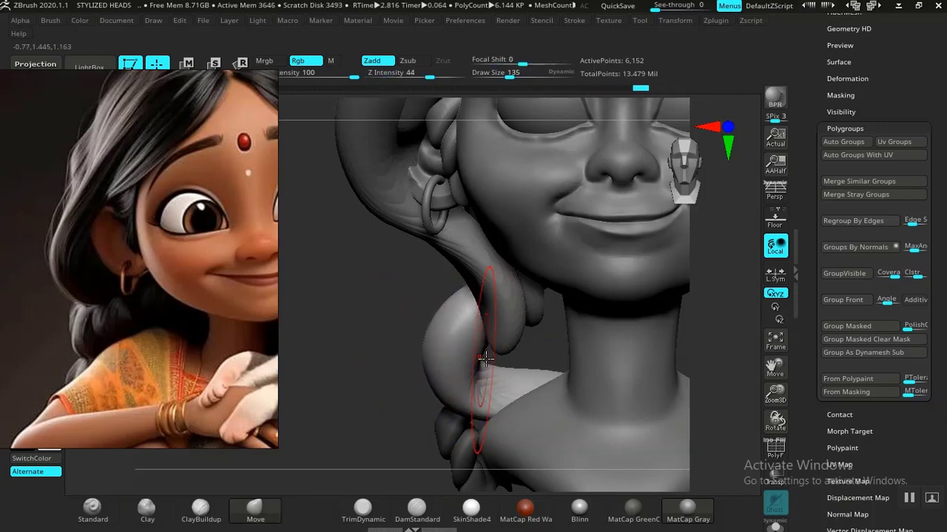
left_click_drag(476, 359, 475, 358)
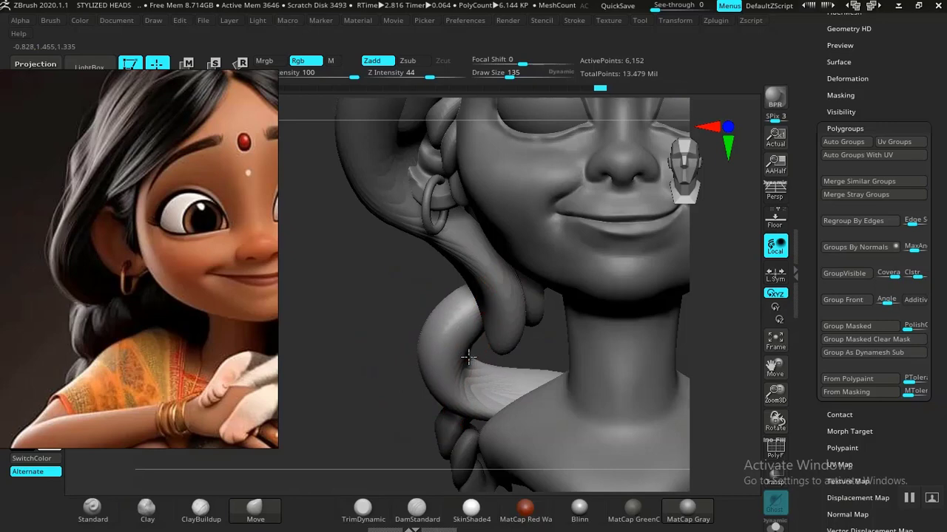
Duplicate the crescent strand with the transform gizmo, then rotate and nudge the copy so it overlaps the first beside the neck.
mouse_move(383, 444)
left_mouse_down("alt")
mouse_move(350, 419)
mouse_move(329, 382)
mouse_move(364, 415)
left_mouse_up("alt")
key("w")
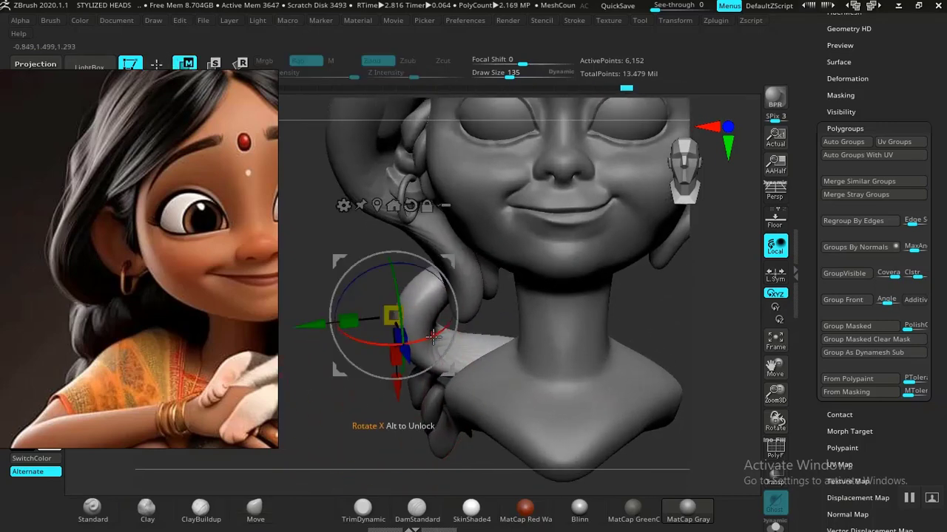
left_click_drag(428, 338, 484, 325)
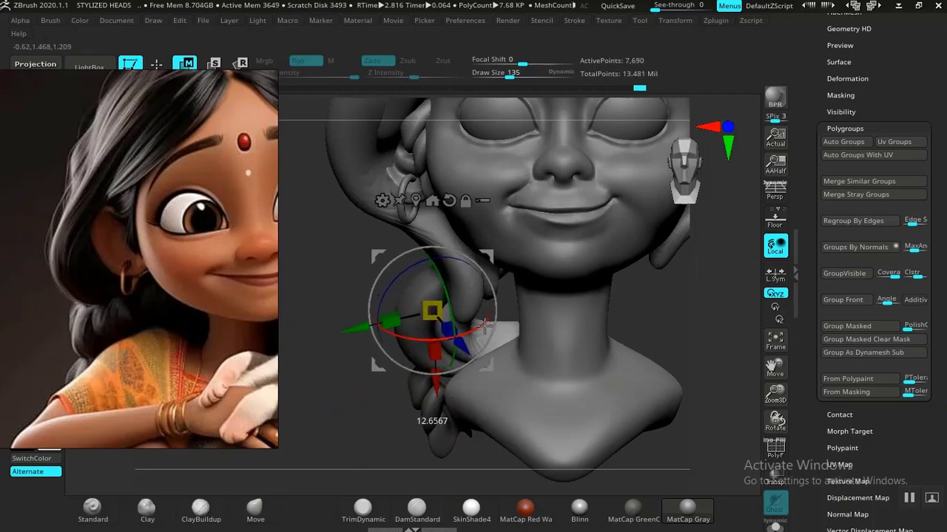
left_click_drag(345, 335, 354, 334)
left_click_drag(469, 350, 465, 345)
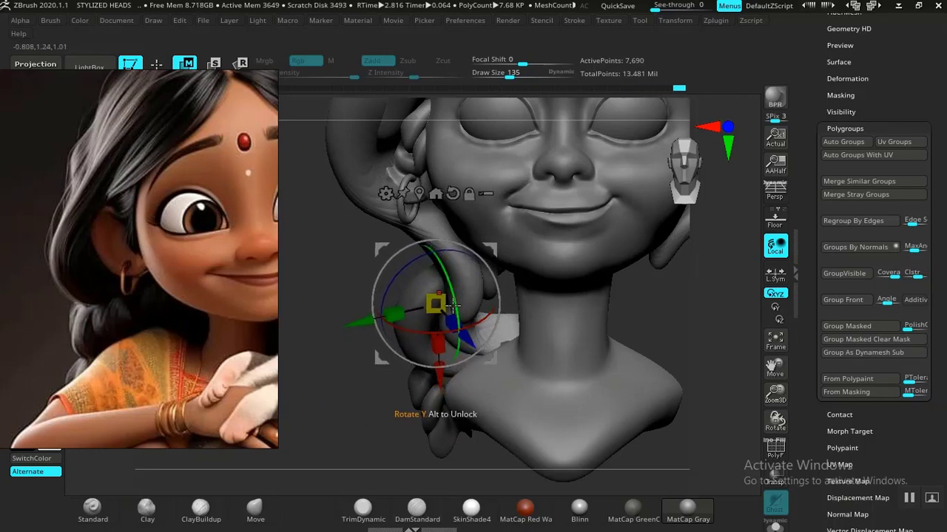
left_click_drag(448, 302, 457, 313)
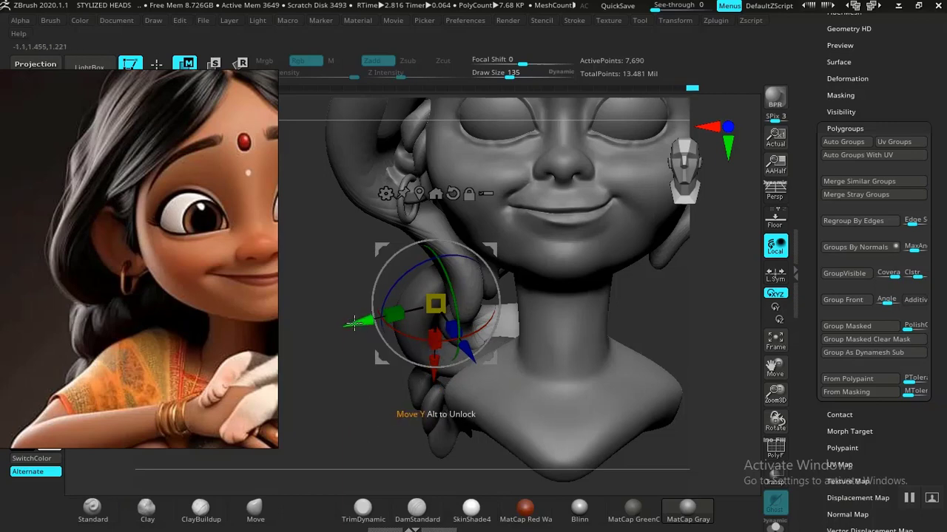
Duplicate the crescent strand once more, turn the new copy around, and slide it inward behind the neck.
left_click_drag(354, 322, 376, 318, "ctrl")
left_click_drag(468, 336, 370, 296)
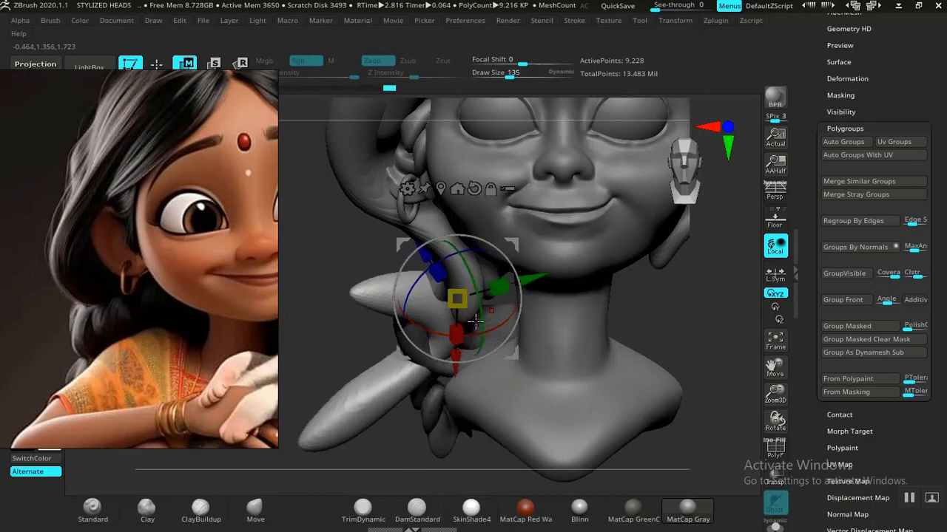
key("q")
mouse_move(314, 445)
left_mouse_down()
mouse_move(378, 420)
mouse_move(376, 403)
mouse_move(348, 402)
mouse_move(382, 391)
mouse_move(364, 418)
left_mouse_up()
key("w")
left_click_drag(528, 279, 620, 256)
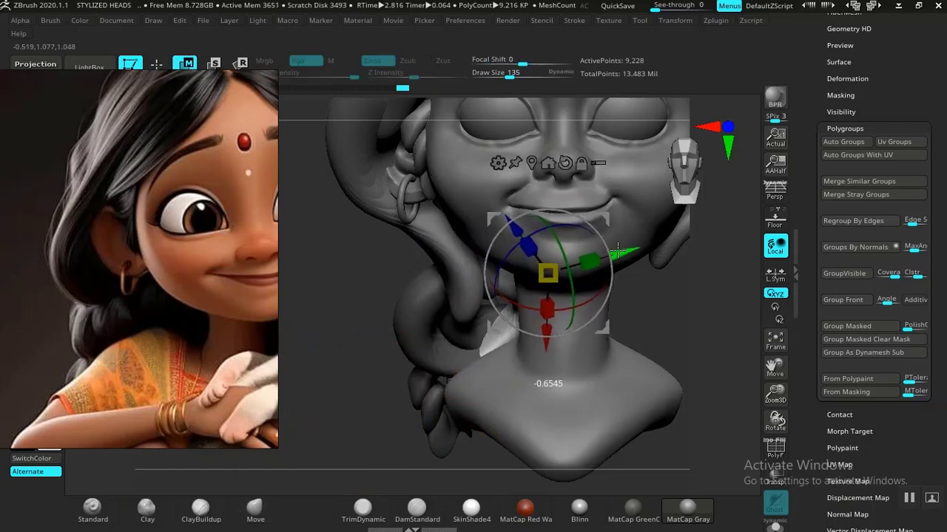
Adjust the end of the newest strand copy next to the neck with the Move brush.
key("q")
left_click_drag(662, 316, 670, 444, "alt")
left_click_drag(712, 317, 631, 360)
left_click_drag(672, 327, 679, 277, "alt")
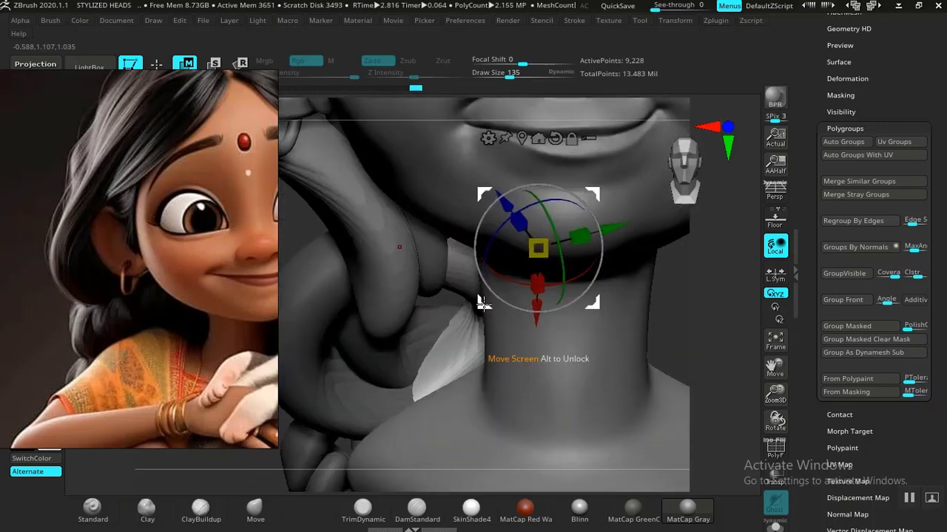
key("q")
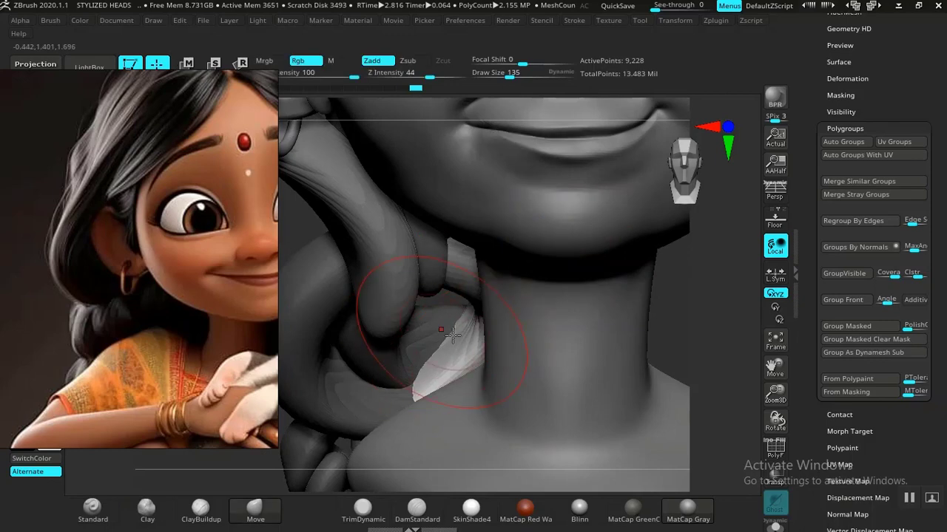
left_click_drag(452, 334, 453, 327)
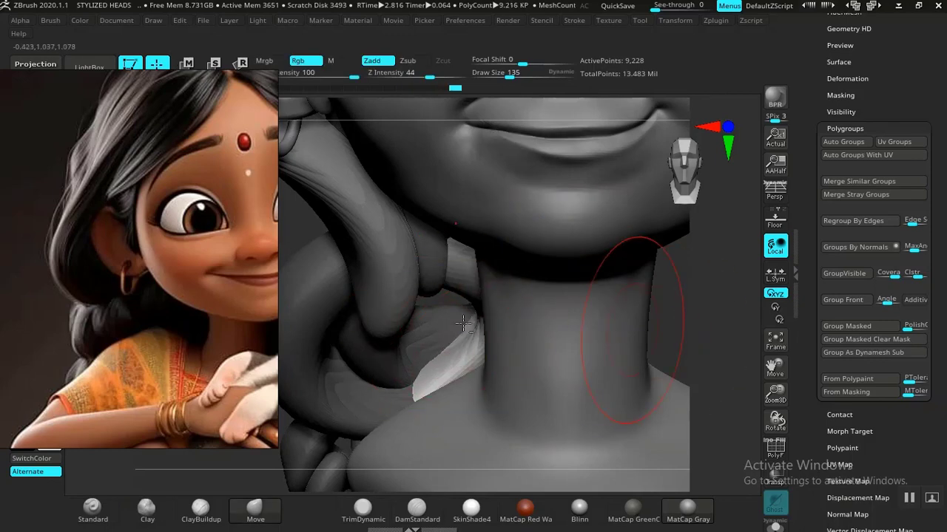
Activate subtool PM3D_Sphere3D1_3 and adjust the lower end of the large side strand with the Move brush, checking it from side and front.
left_click(401, 277, "alt")
left_click_drag(684, 314, 728, 311)
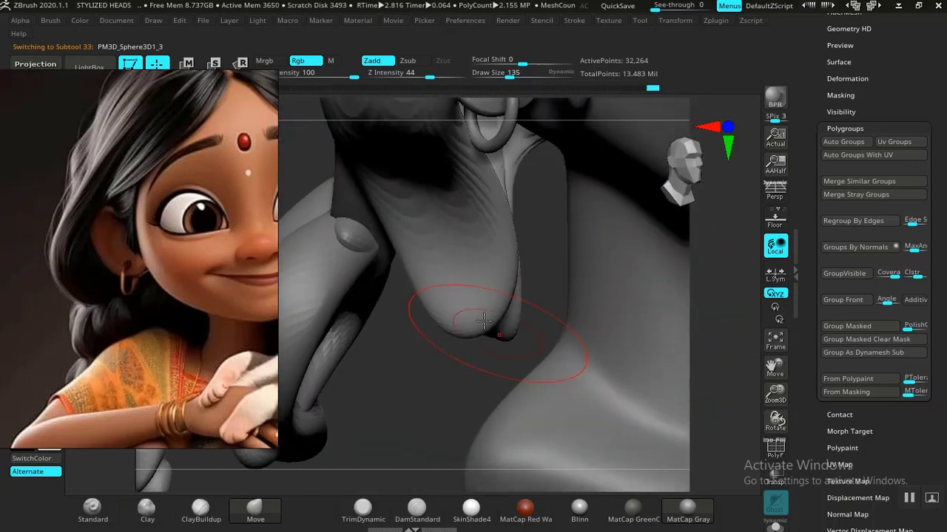
mouse_move(427, 368)
left_mouse_down("alt")
mouse_move(380, 317)
mouse_move(352, 320)
mouse_move(427, 344)
left_mouse_up("alt")
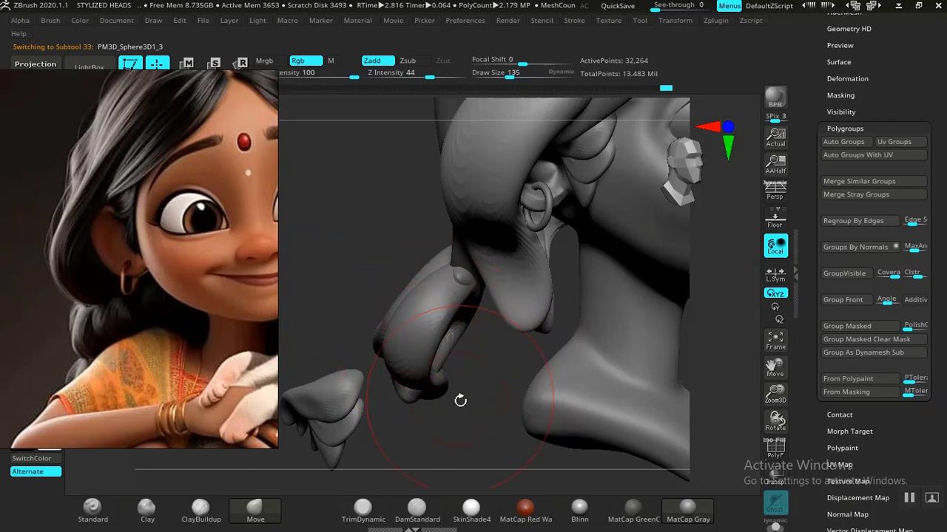
mouse_move(460, 400)
left_mouse_down()
mouse_move(450, 418)
mouse_move(421, 431)
mouse_move(439, 416)
mouse_move(419, 420)
left_mouse_up()
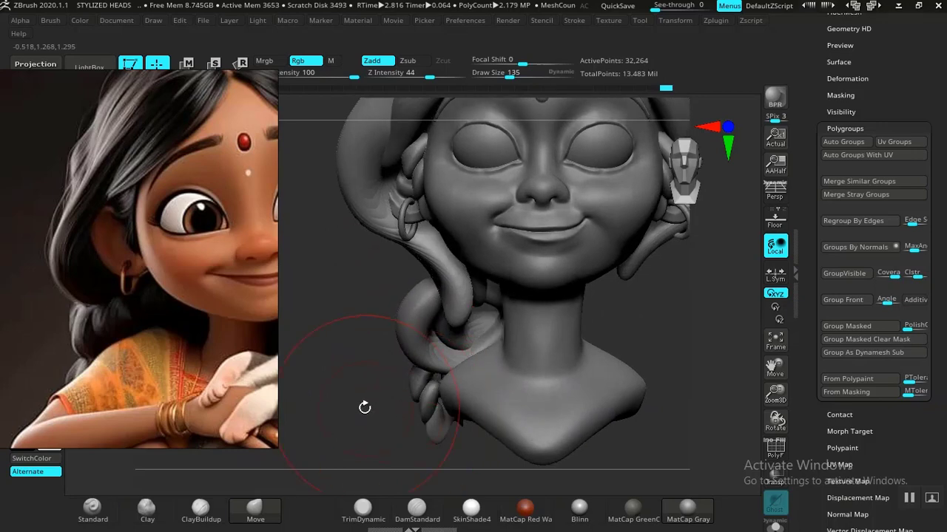
left_click_drag(364, 407, 423, 373)
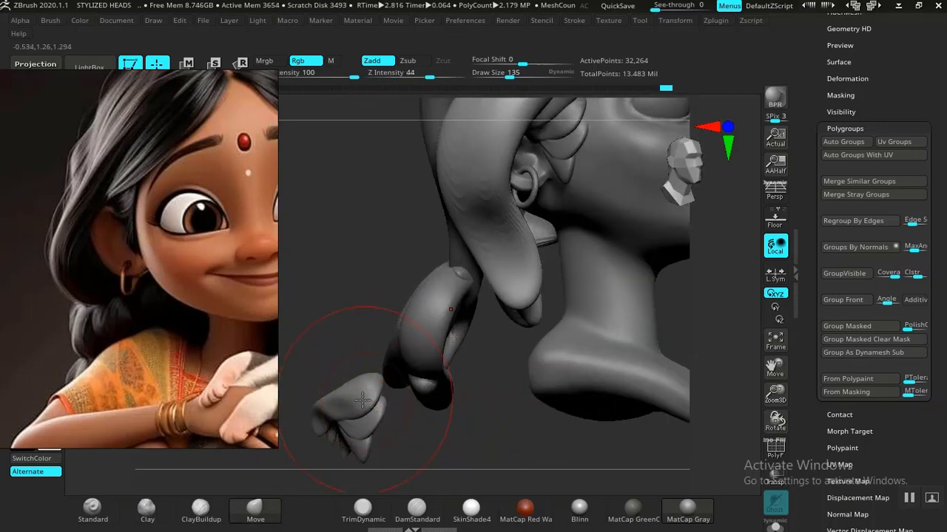
Select the strand subtool PM3D_Sphere3D1_6 and clear its mask, with the transform gizmo active.
left_click(362, 400, "alt")
left_click(484, 426, "ctrl")
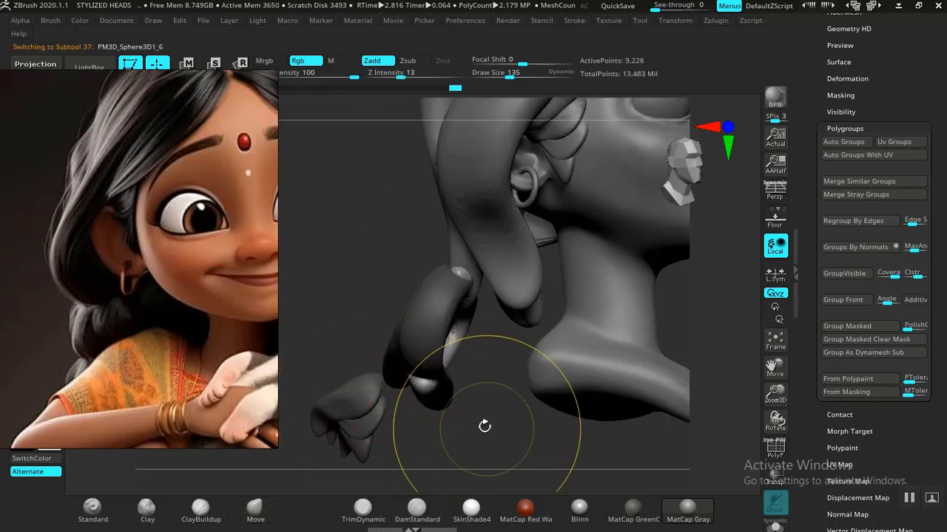
left_click(482, 418, "ctrl")
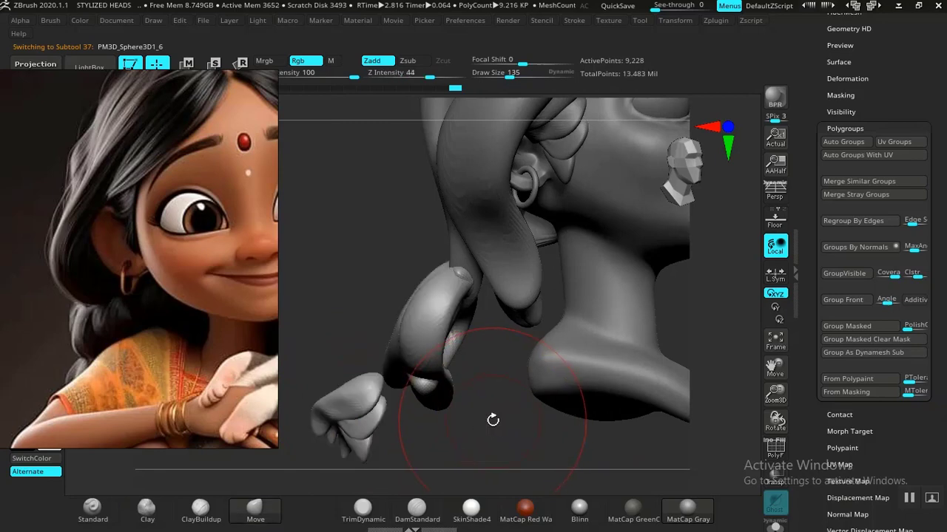
key("w")
left_click_drag(377, 270, 432, 299)
Shift the coiled strands of PM3D_Sphere3D1_6 slightly up and outward in front view with the transform gizmo.
mouse_move(405, 342)
left_mouse_down()
mouse_move(444, 366)
mouse_move(612, 355)
mouse_move(628, 334)
left_mouse_up()
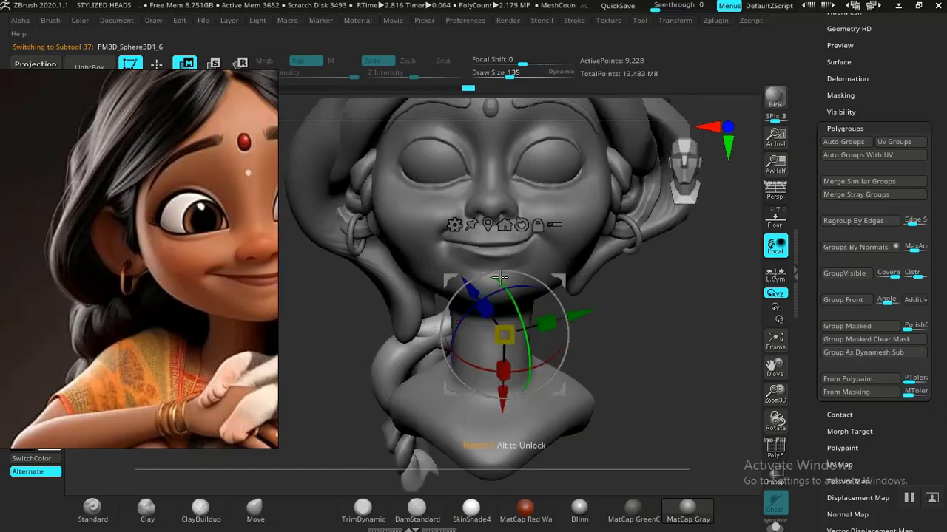
left_click_drag(561, 278, 547, 253)
left_click_drag(635, 343, 663, 392, "alt")
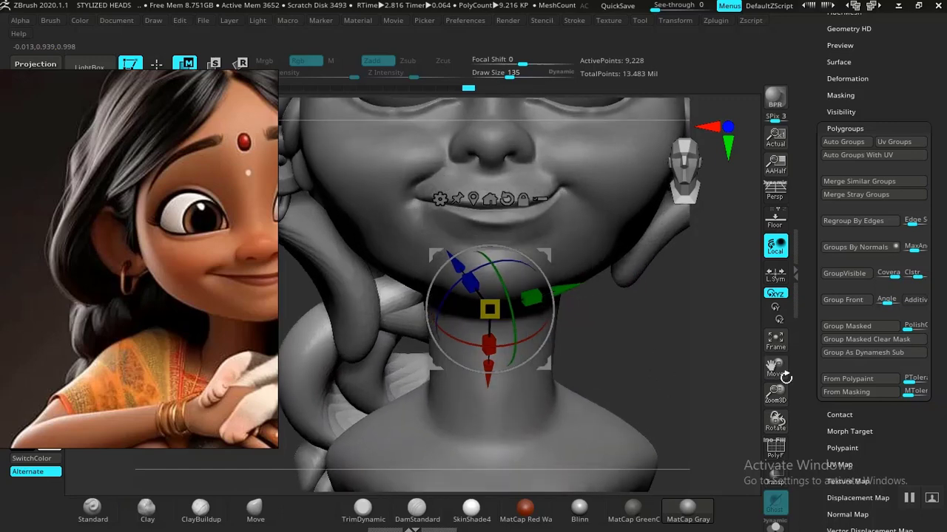
scroll(809, 259, "down", 5)
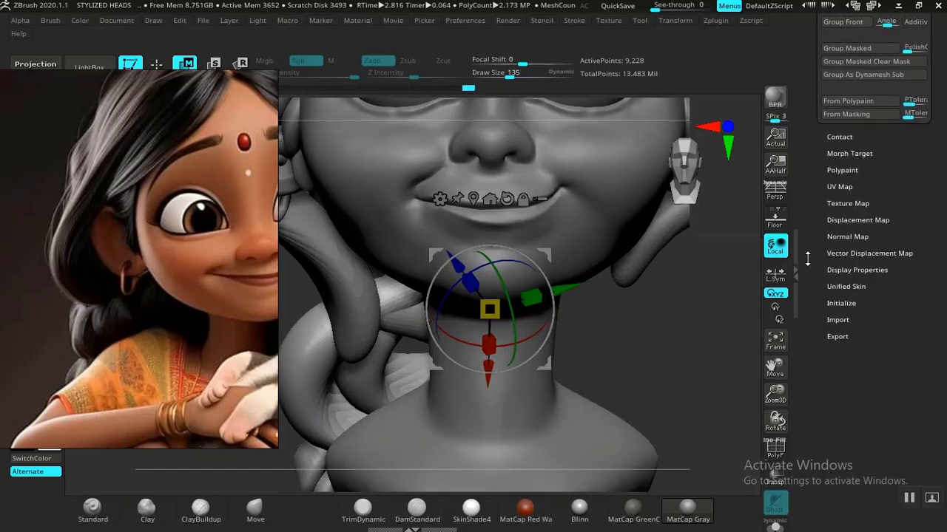
key("q")
scroll(818, 262, "up", 5)
scroll(832, 377, "down", 1)
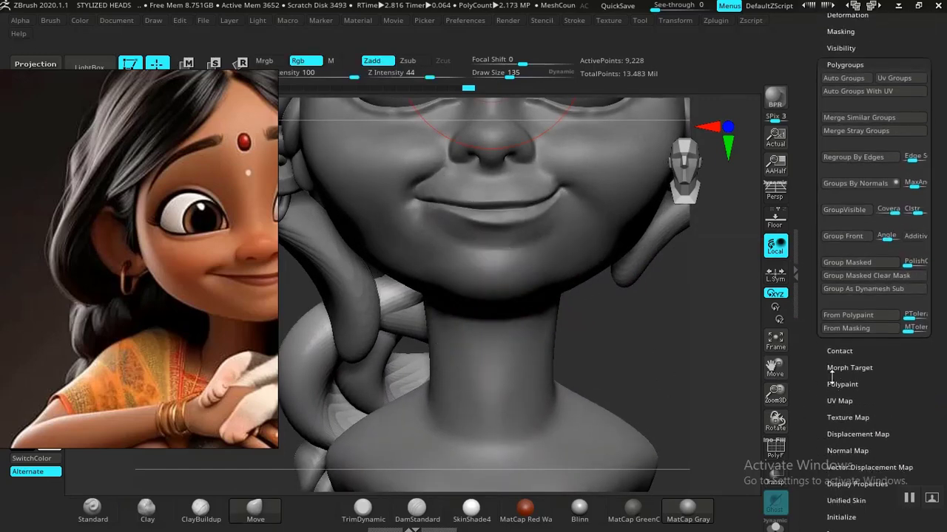
scroll(820, 437, "up", 1)
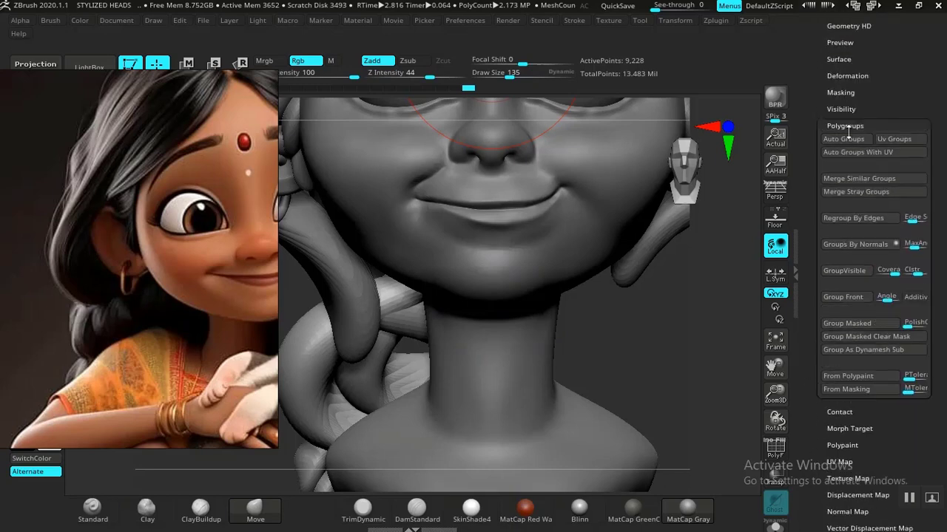
Activate subtool PM3D_Sphere3D1_3 and nudge the lower end of the large side strand with the Move brush, working from two side angles.
left_click_drag(607, 362, 634, 363)
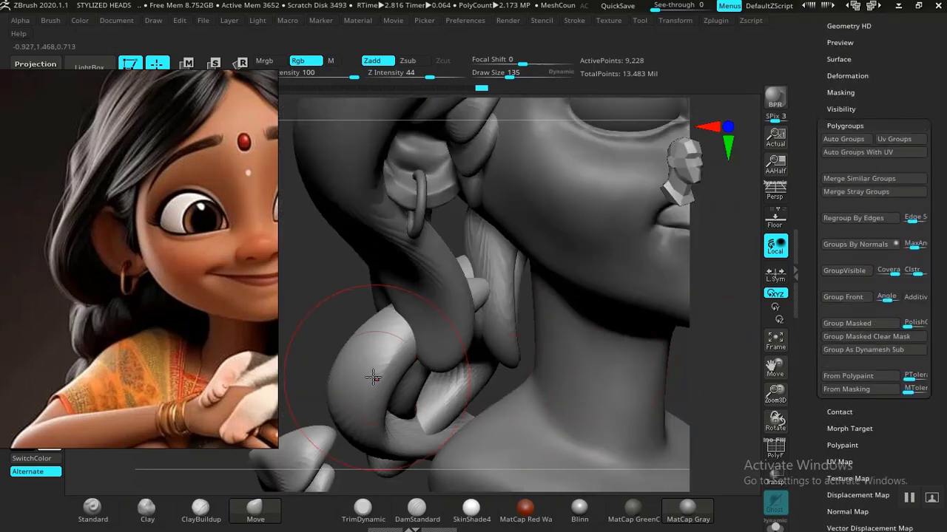
left_click_drag(317, 325, 384, 314)
left_click_drag(655, 355, 731, 330, "alt")
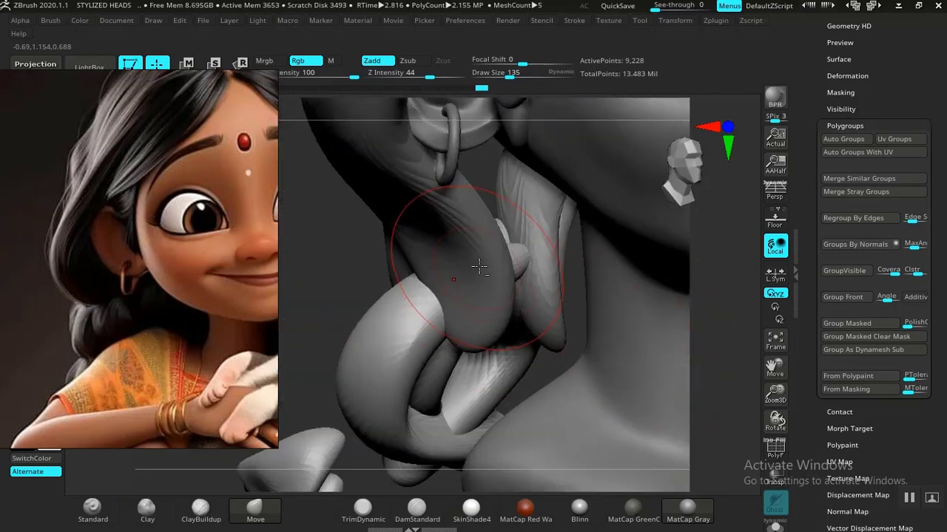
left_click(462, 270, "alt")
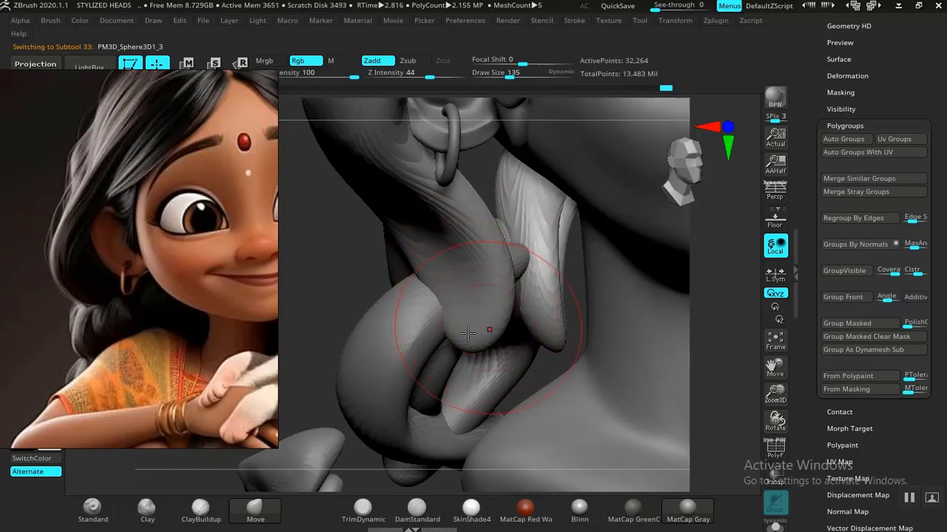
left_click_drag(468, 334, 458, 333)
left_click_drag(333, 316, 377, 316)
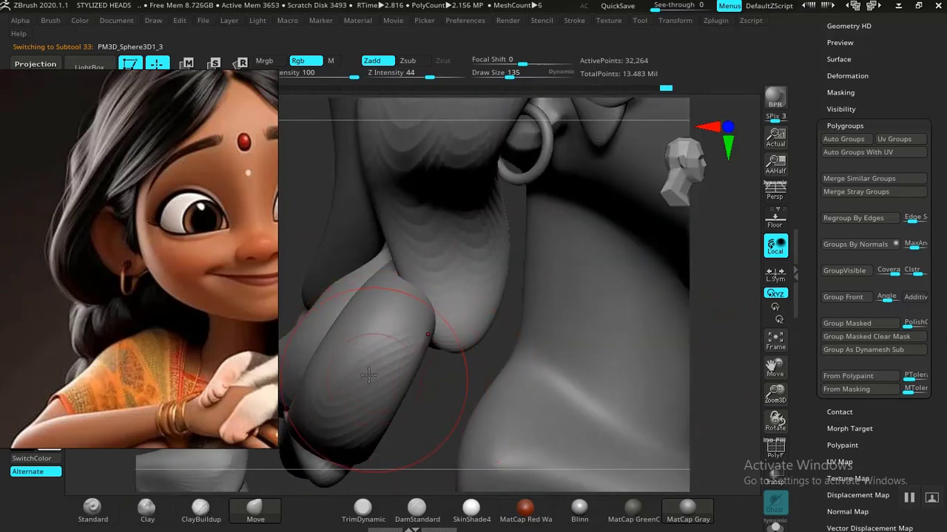
left_click_drag(377, 379, 366, 372)
Activate subtool PM3D_Sphere3D1_6 and reposition the coiled strands with the gizmo, shifting them toward the neck and slightly upward in front view.
left_click_drag(418, 416, 544, 364, "alt")
left_click(454, 340, "alt")
key("w")
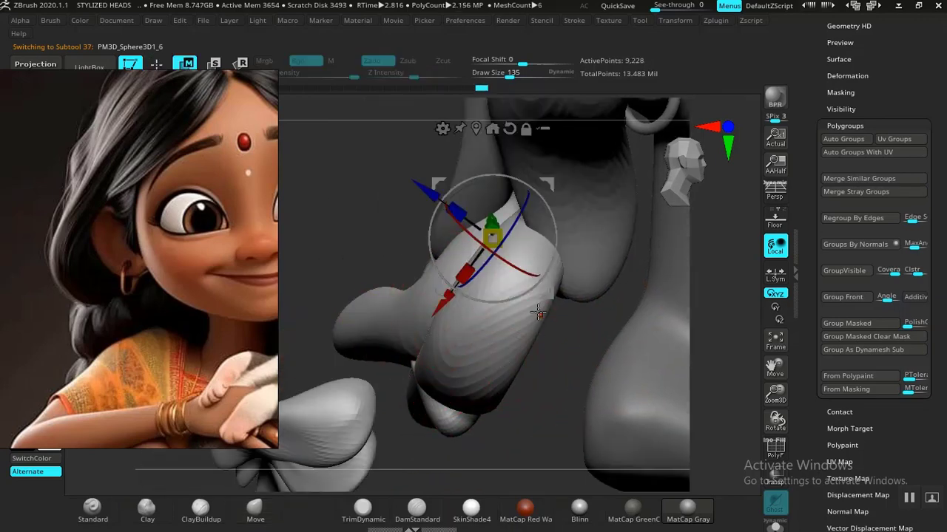
left_click_drag(427, 190, 482, 230)
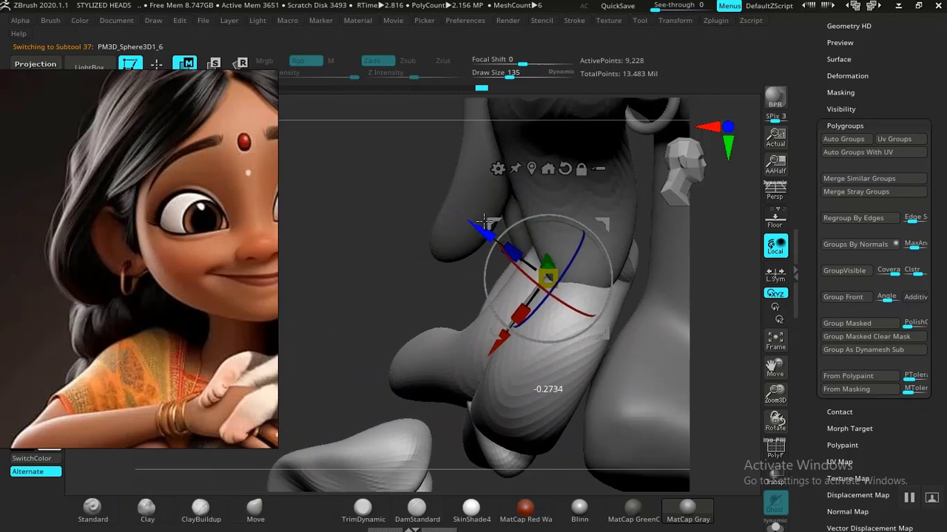
left_click_drag(337, 323, 500, 270)
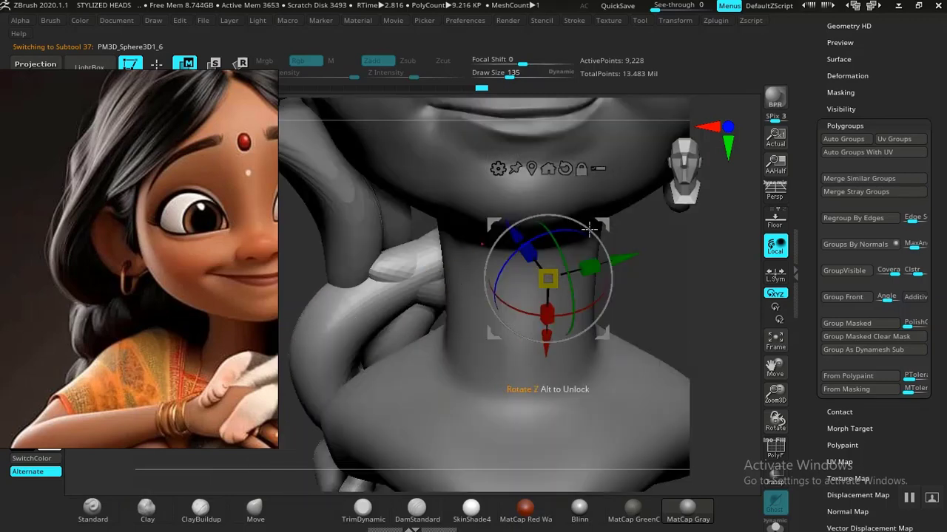
left_click_drag(589, 230, 606, 195)
left_click_drag(685, 285, 757, 304)
left_click_drag(319, 292, 377, 294)
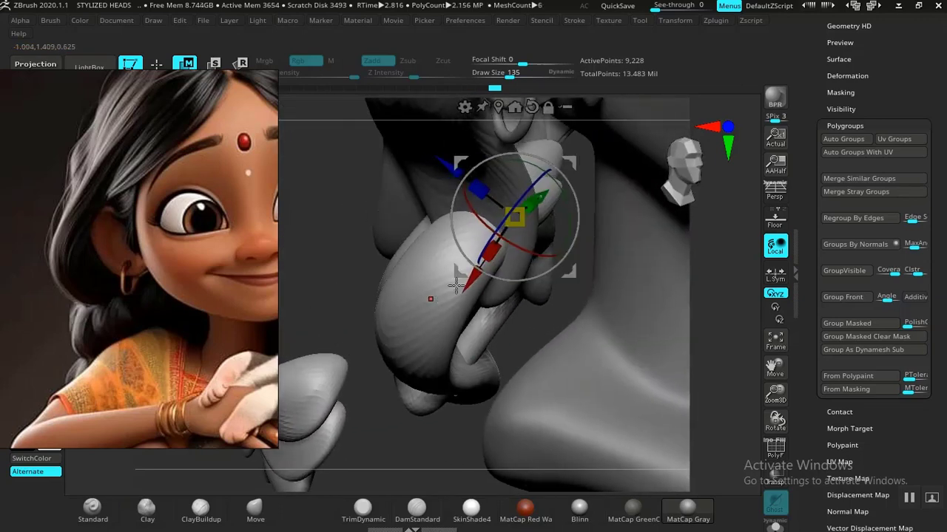
key("q")
key("w")
Activate subtool PM3D_Sphere3D1_3 and bend the lower end of the large side strand into the coil with the Move brush.
left_click_drag(364, 382, 445, 194)
left_click(442, 182, "alt")
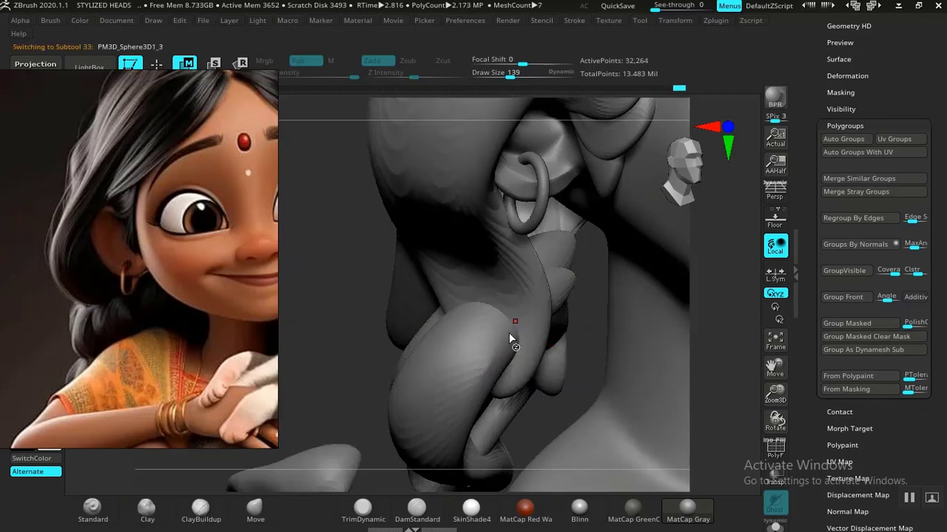
key("q")
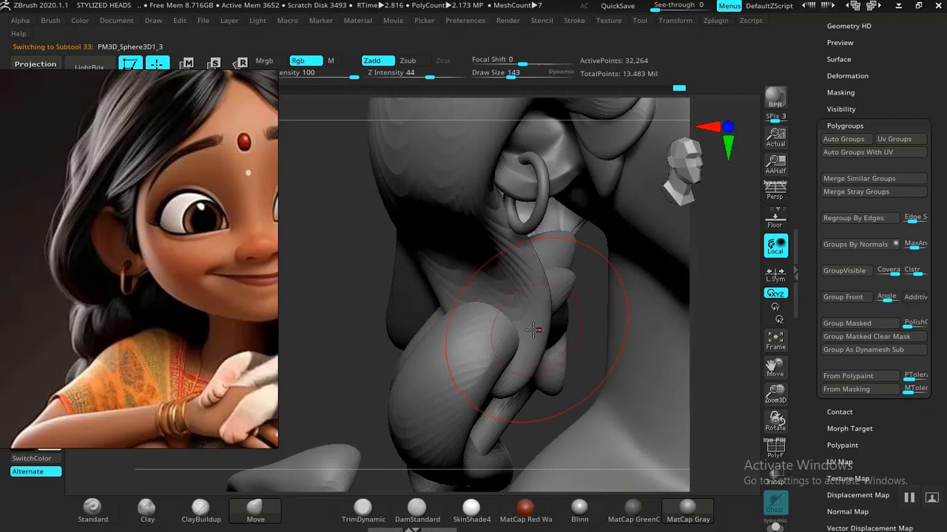
mouse_move(533, 330)
left_mouse_down()
mouse_move(497, 380)
mouse_move(481, 340)
left_mouse_up()
mouse_move(359, 410)
left_mouse_down("alt")
mouse_move(340, 286)
mouse_move(318, 306)
mouse_move(430, 360)
mouse_move(348, 392)
left_mouse_up("alt")
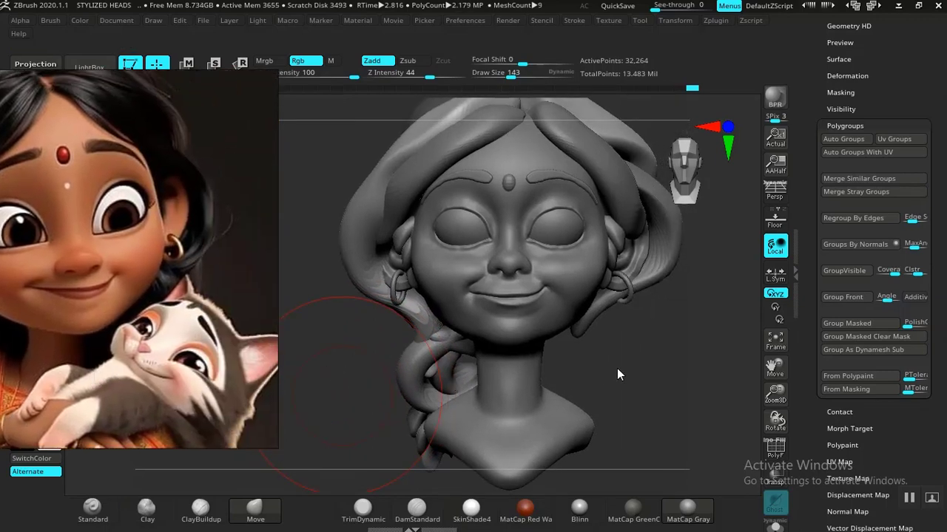
mouse_move(617, 368)
left_mouse_down()
mouse_move(624, 359)
mouse_move(635, 455)
left_mouse_up()
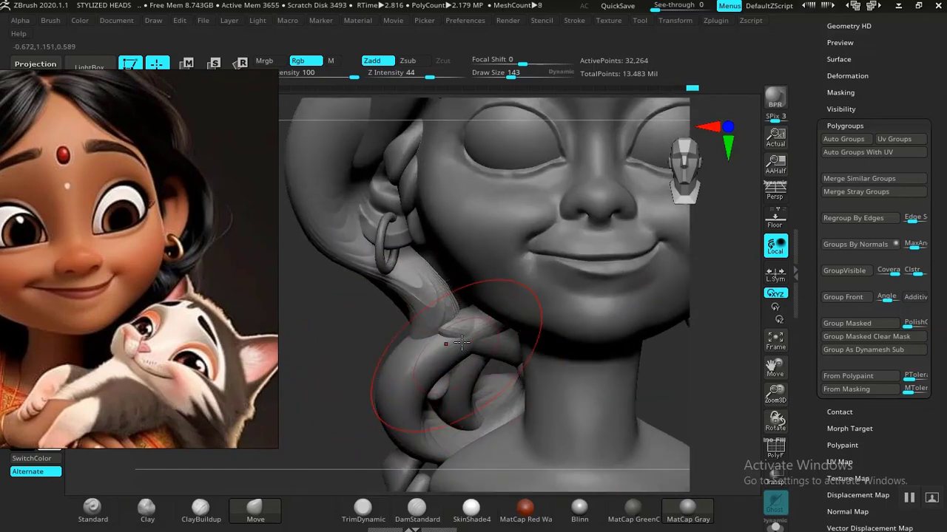
left_click_drag(450, 335, 427, 374)
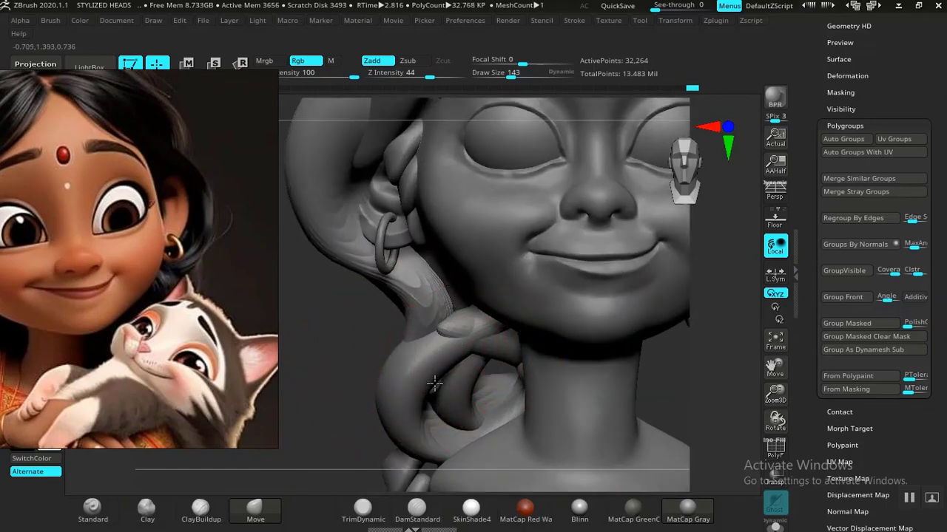
In subtool PM3D_Sphere3D1_6, mask all but the strand under the jaw, tuck its tip behind the coil with the Move brush, and clear the mask.
left_click(500, 355, "alt")
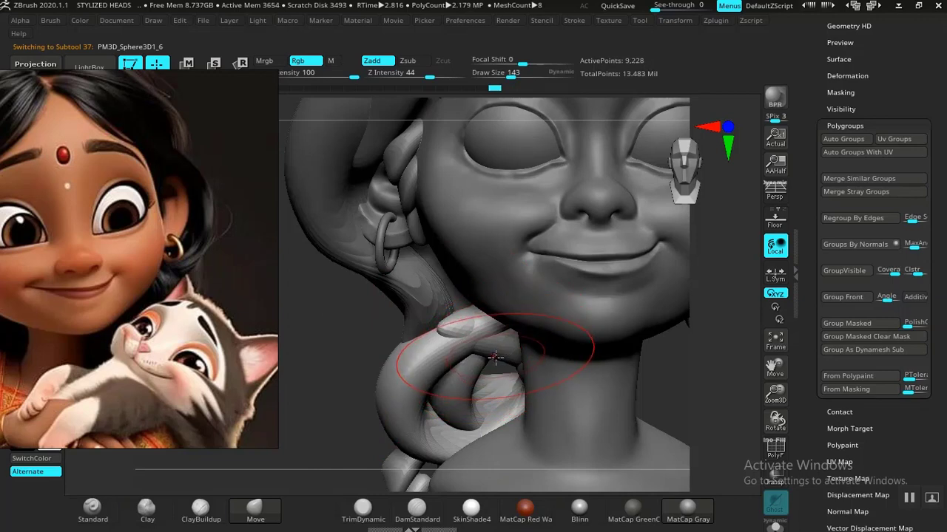
key("w")
left_click(458, 324)
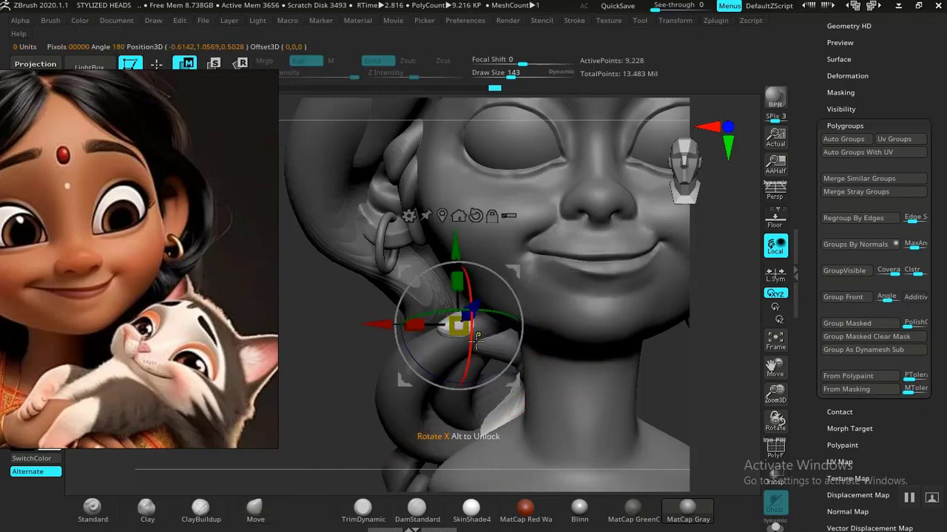
key("q")
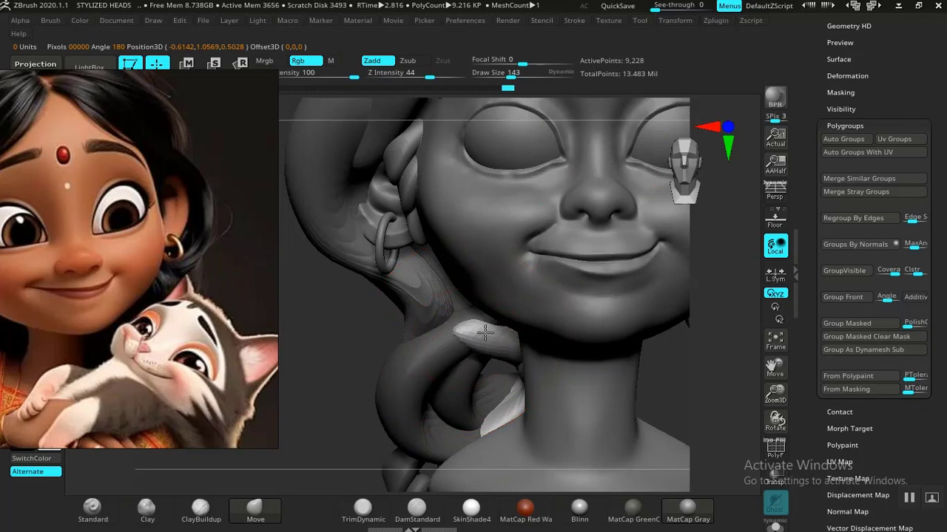
left_click_drag(485, 333, 475, 318)
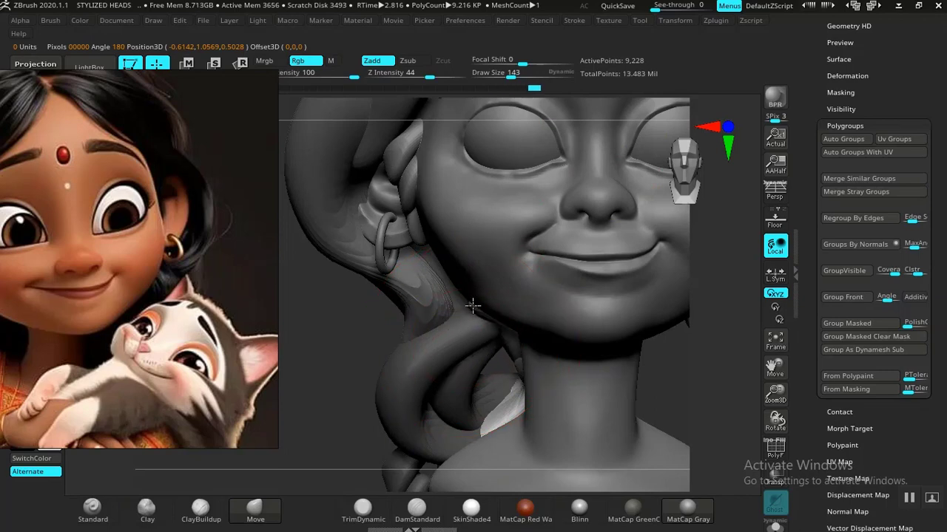
left_click_drag(329, 447, 403, 400, "alt")
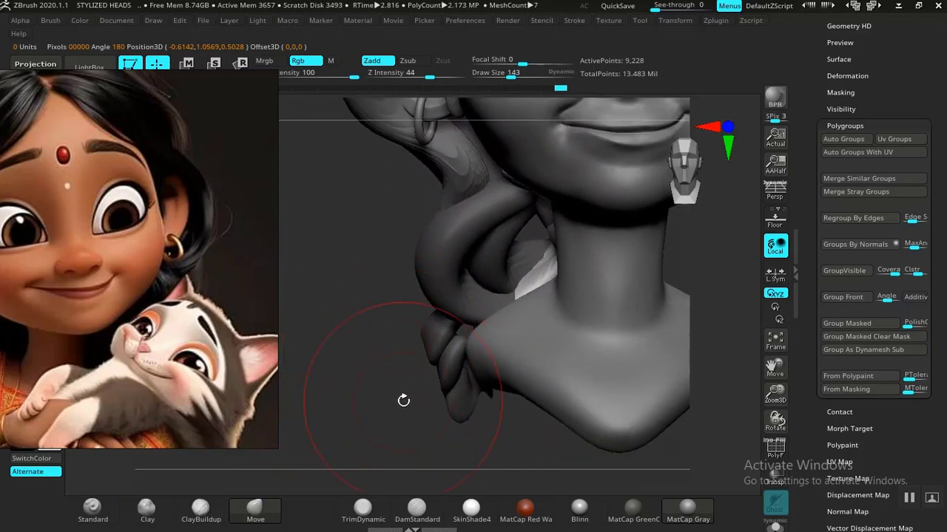
left_click(403, 414, "ctrl")
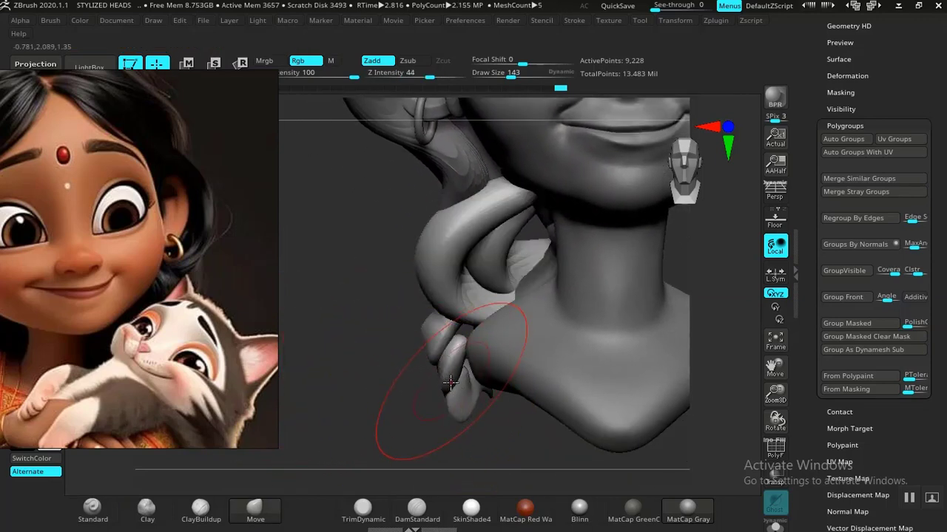
Reshape the small strands at the lower end of the braid beside the shoulder with the Move brush.
left_click_drag(462, 378, 469, 349)
mouse_move(456, 403)
left_mouse_down()
mouse_move(446, 390)
mouse_move(449, 398)
left_mouse_up()
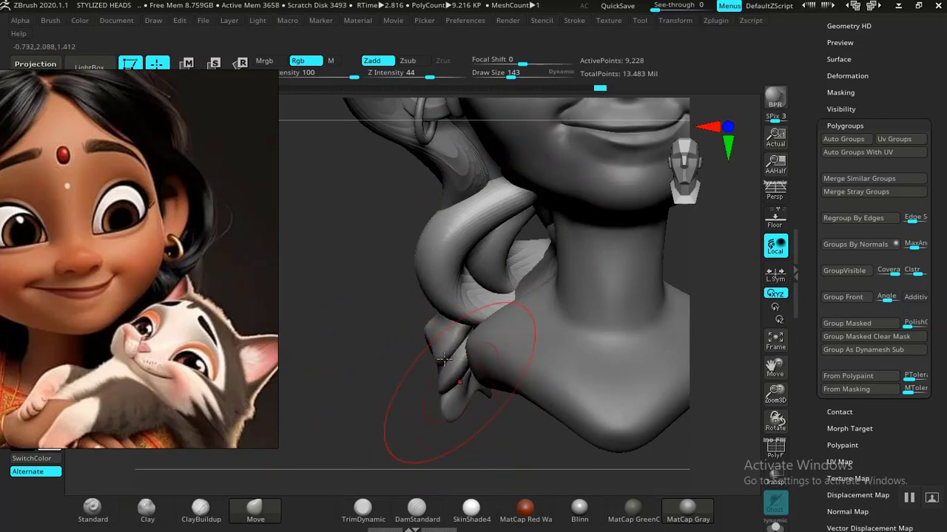
left_click_drag(443, 360, 420, 344)
left_click_drag(442, 380, 431, 374)
left_click_drag(386, 408, 399, 347, "alt")
left_click_drag(620, 328, 582, 362)
left_click_drag(396, 397, 405, 411)
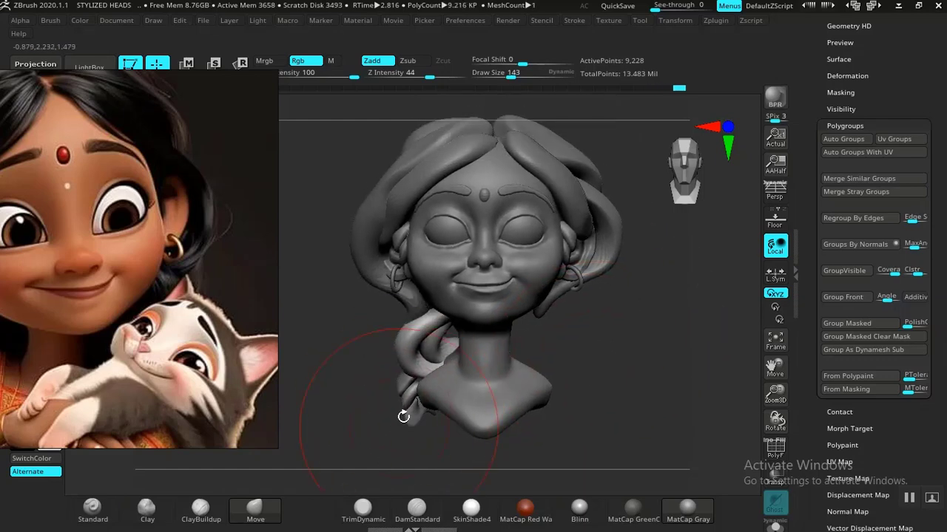
Activate subtool PM3D_Sphere3D1_7 and try to duplicate the hair strand behind the opposite ear with the transform gizmo.
mouse_move(606, 345)
left_mouse_down("alt")
mouse_move(574, 389)
mouse_move(577, 403)
mouse_move(659, 355)
left_mouse_up("alt")
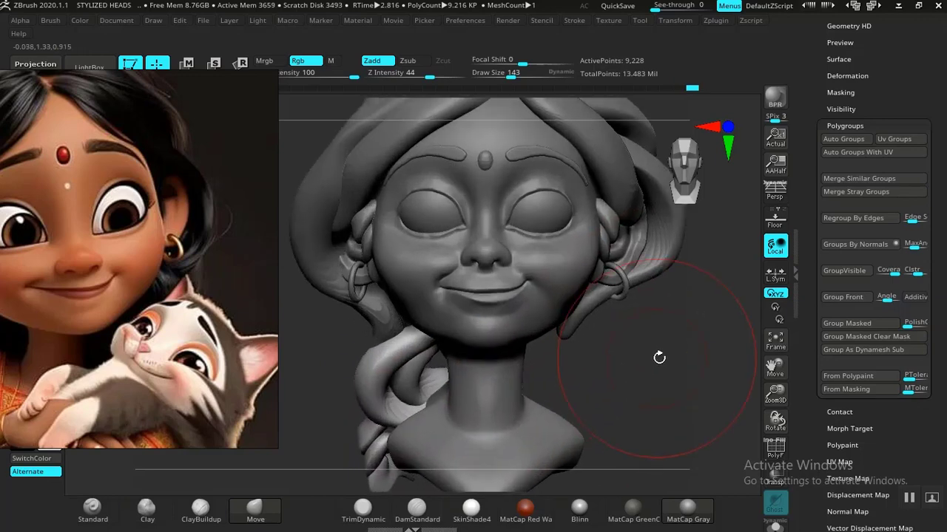
left_click_drag(600, 388, 562, 412, "alt")
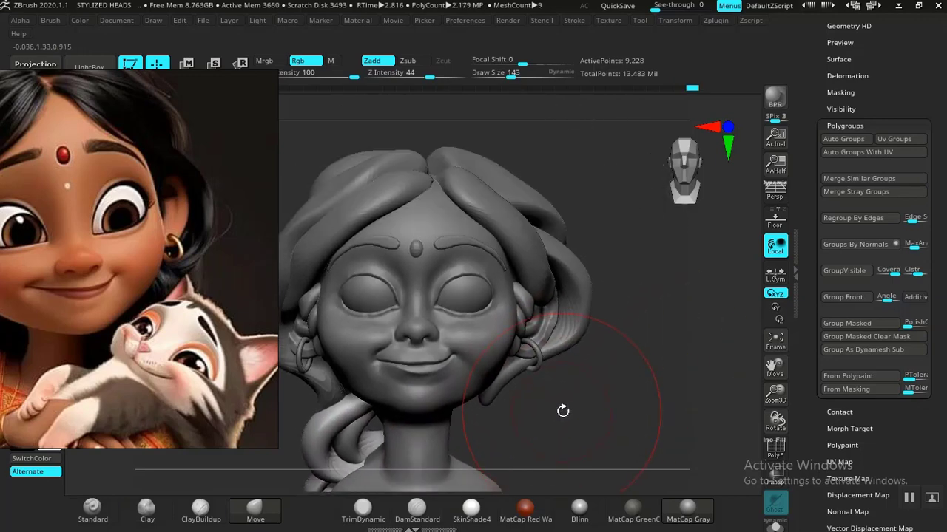
left_click(588, 298, "alt")
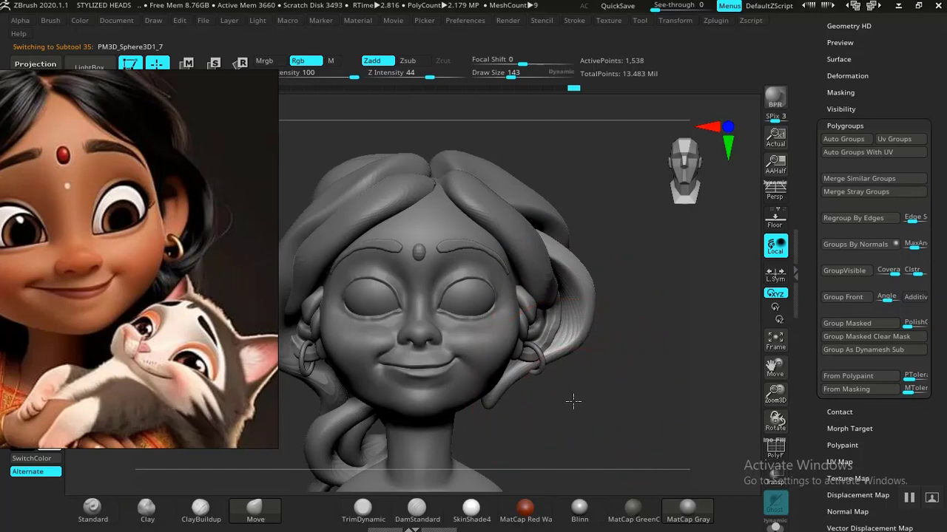
left_click_drag(573, 400, 577, 404, "alt")
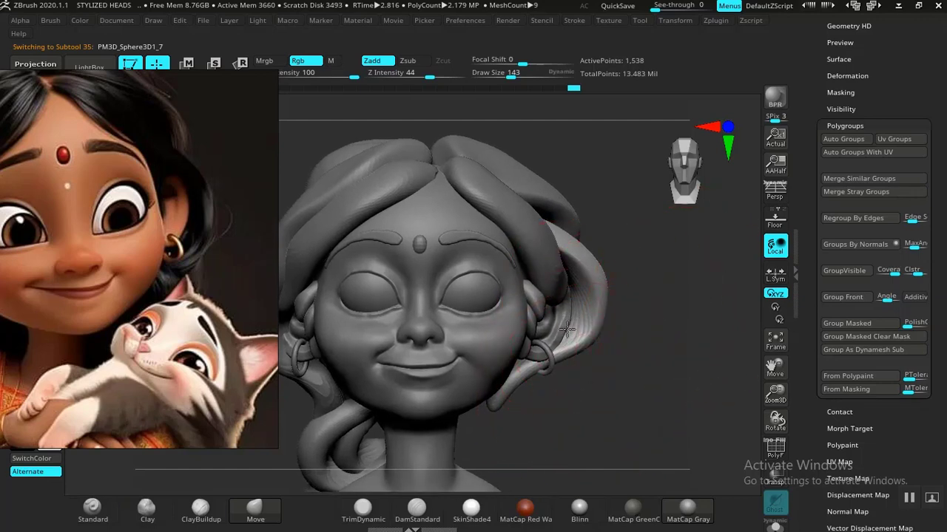
left_click_drag(562, 335, 569, 326, "shift")
left_click_drag(573, 434, 593, 409, "alt")
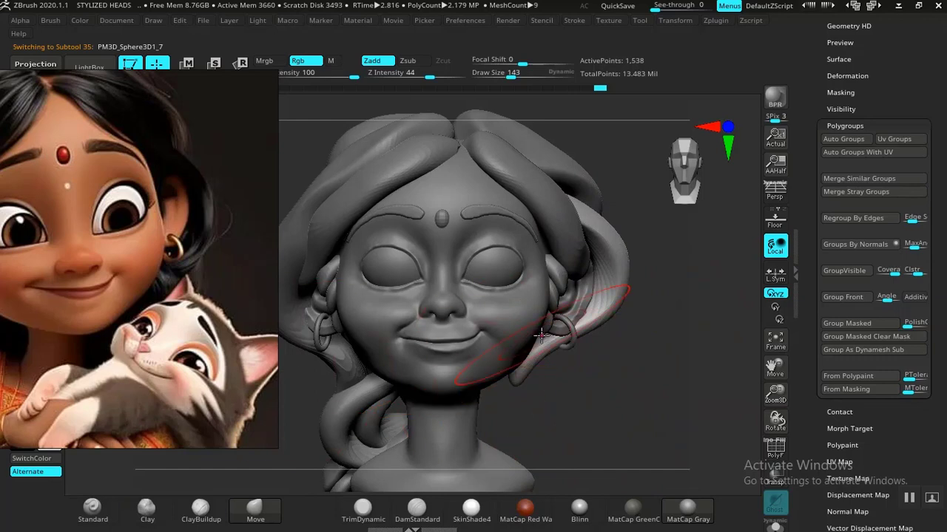
mouse_move(519, 432)
left_mouse_down()
mouse_move(581, 376)
mouse_move(585, 420)
left_mouse_up()
key("w")
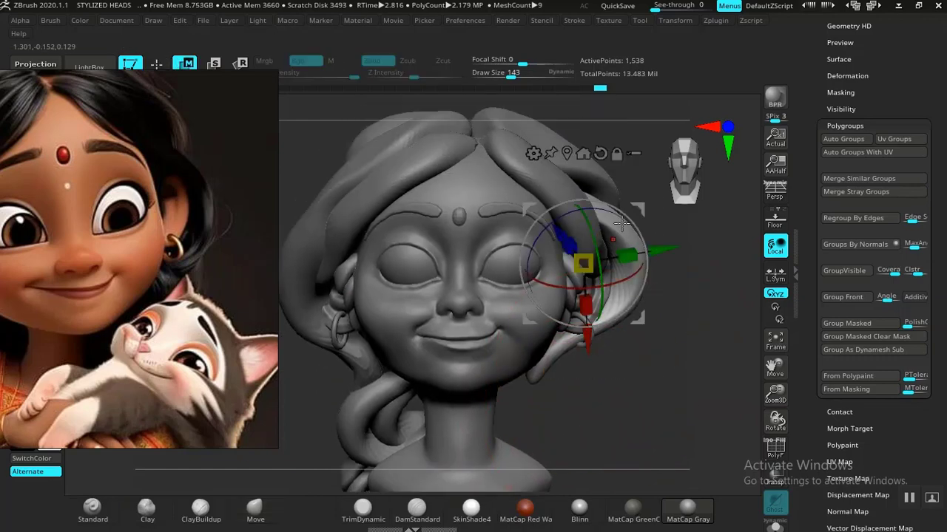
left_click(609, 277)
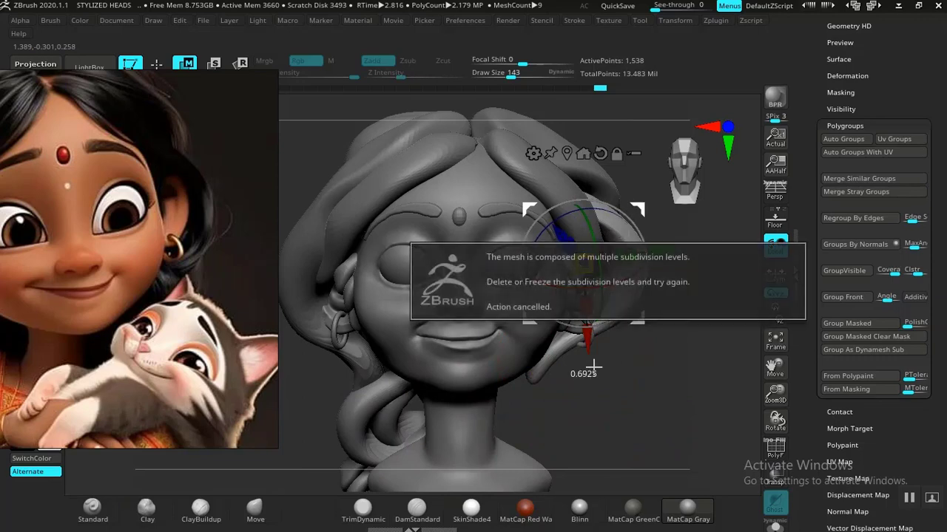
Raise the hair strand to subdivision level 4 and delete its lower subdivision levels.
left_click_drag(806, 324, 807, 418)
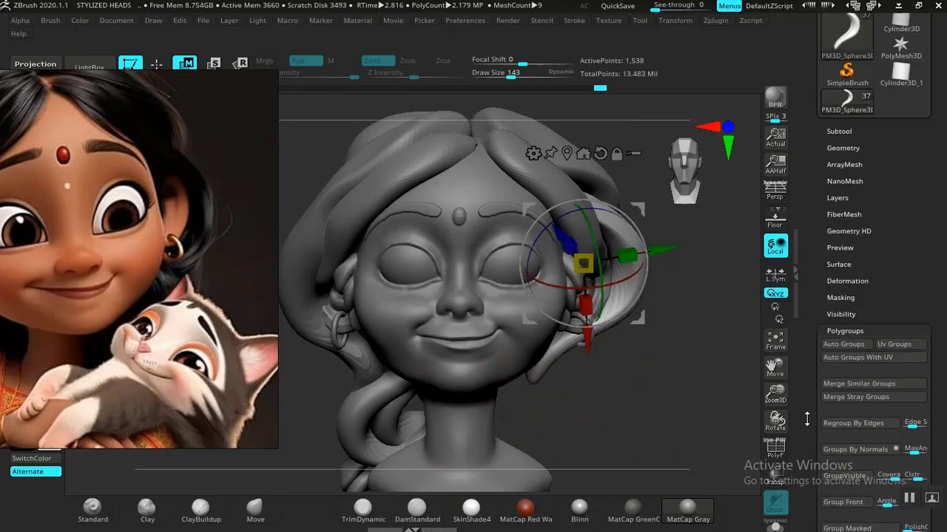
left_click(843, 148)
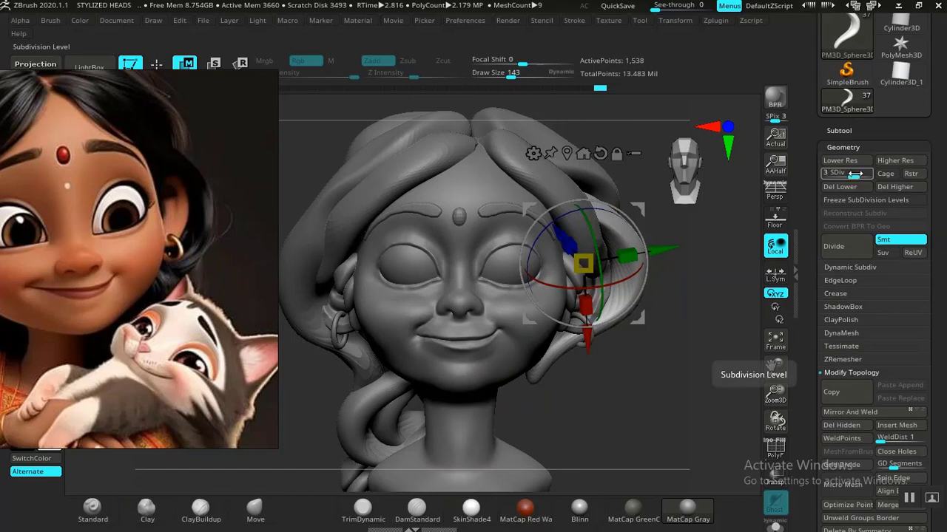
left_click(865, 173)
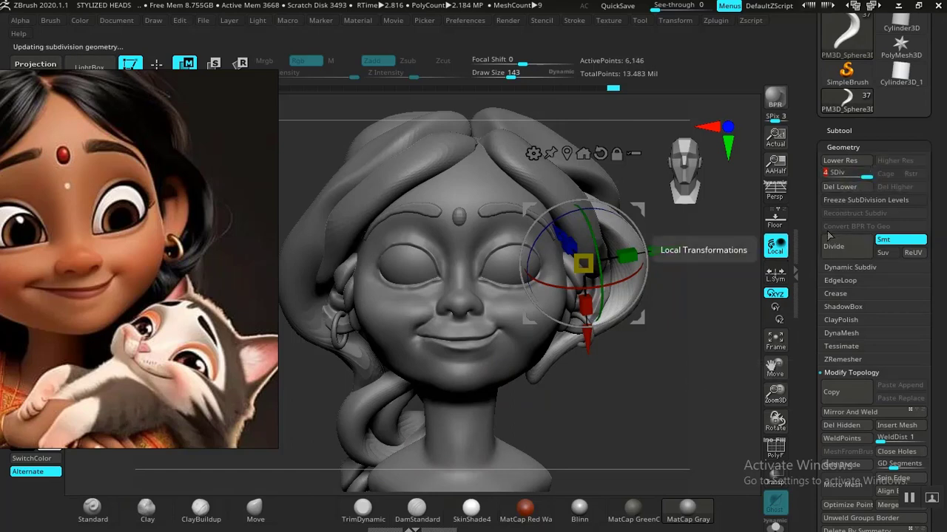
left_click(844, 187)
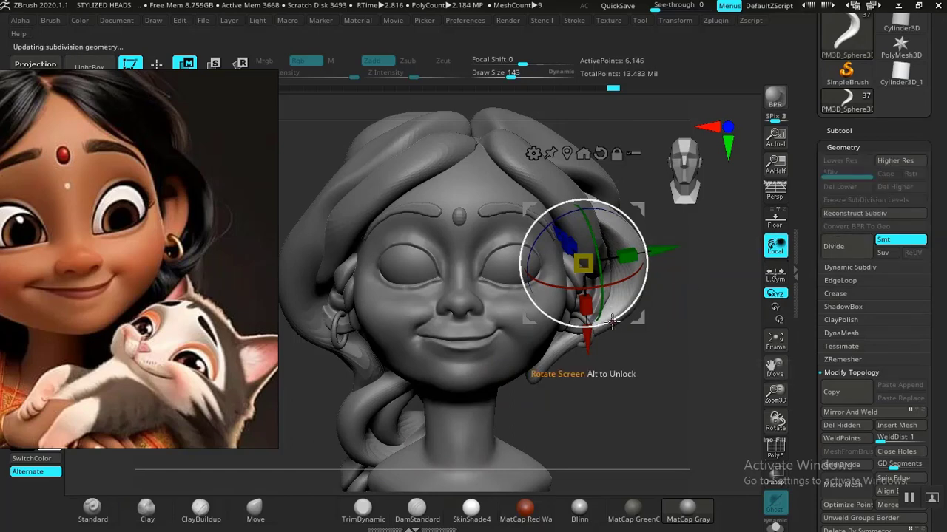
Duplicate the hair strand behind the ear with the gizmo and rotate the copy below the earring.
left_click_drag(643, 209, 596, 284)
right_click_drag(656, 385, 618, 337, "ctrl")
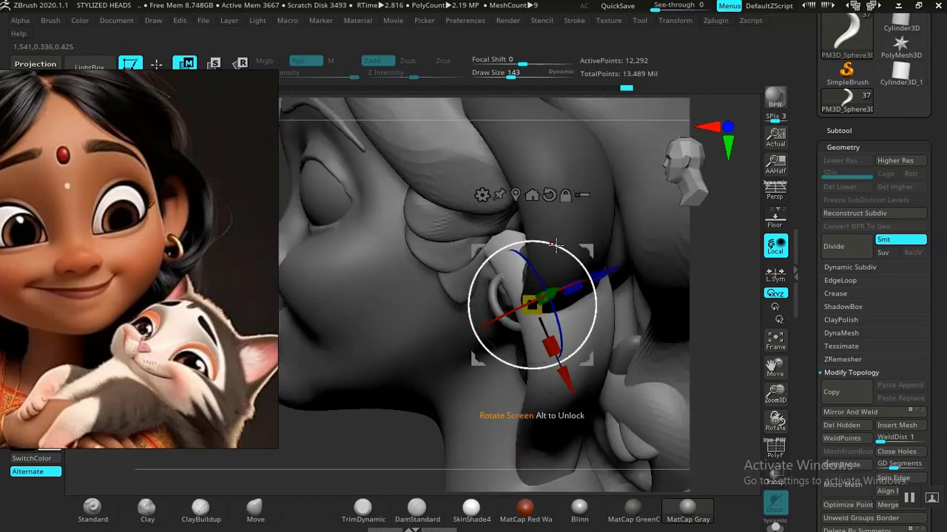
left_click_drag(555, 244, 670, 354)
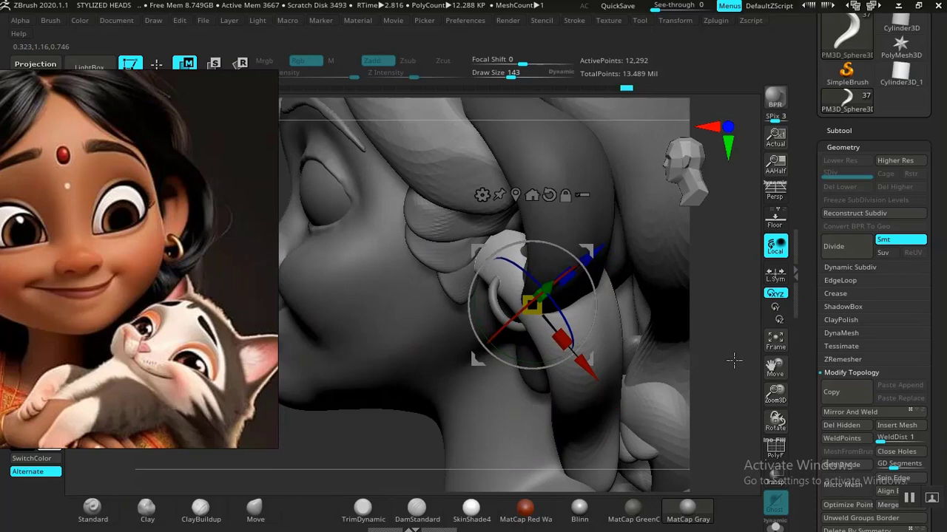
left_click_drag(733, 360, 710, 349)
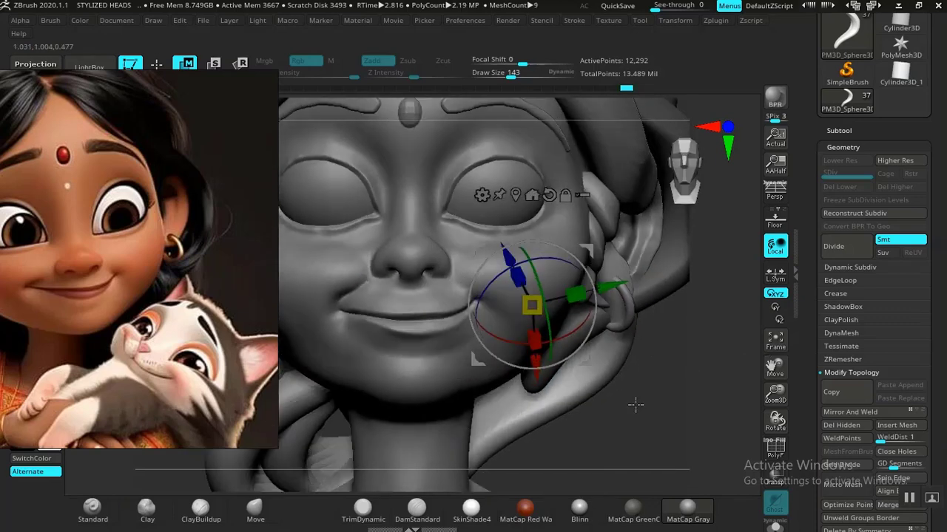
left_click_drag(635, 404, 494, 354)
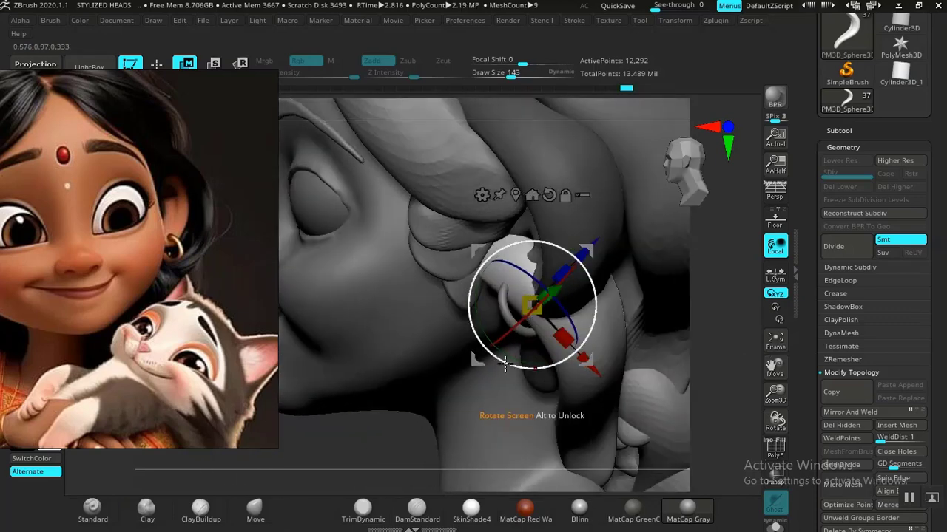
key("q")
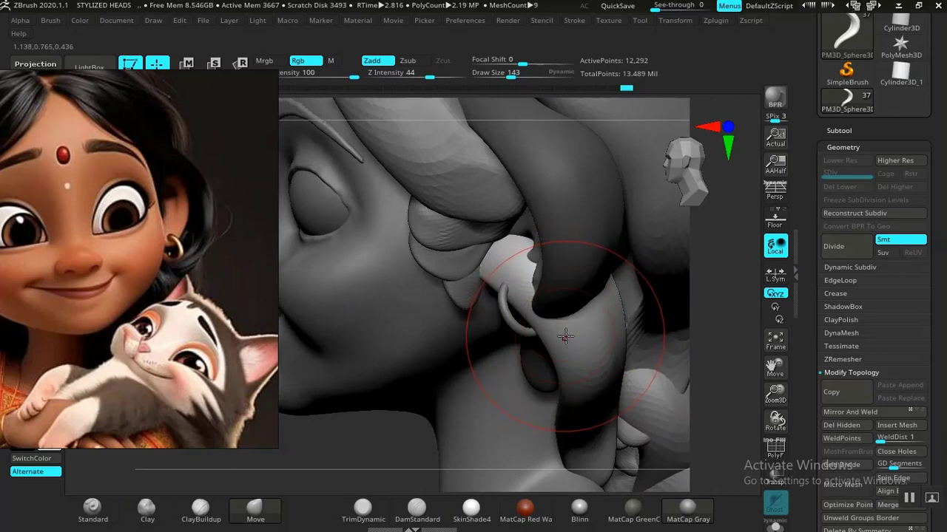
key("w")
left_click_drag(380, 450, 372, 451)
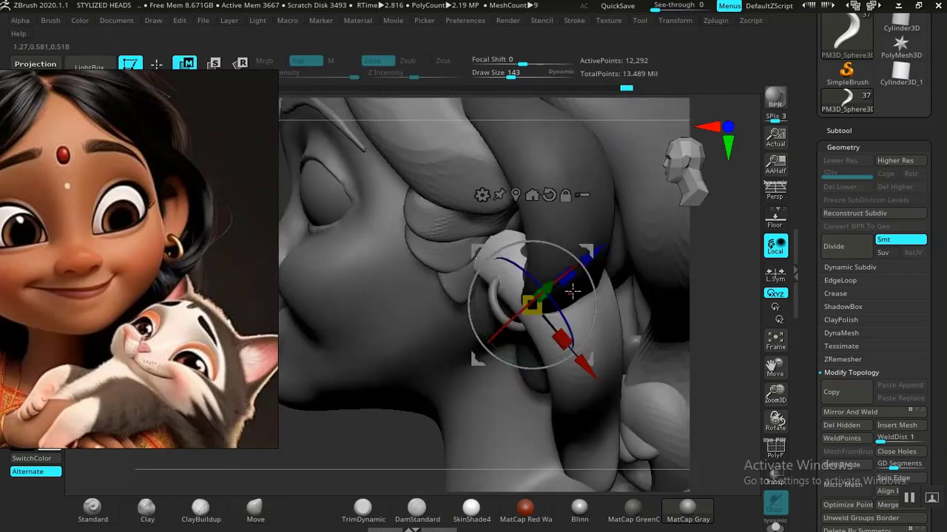
Move and rotate the strand copy so it curves from under the ear toward the back of the neck.
left_click_drag(572, 292, 555, 281)
left_click_drag(514, 317, 511, 323)
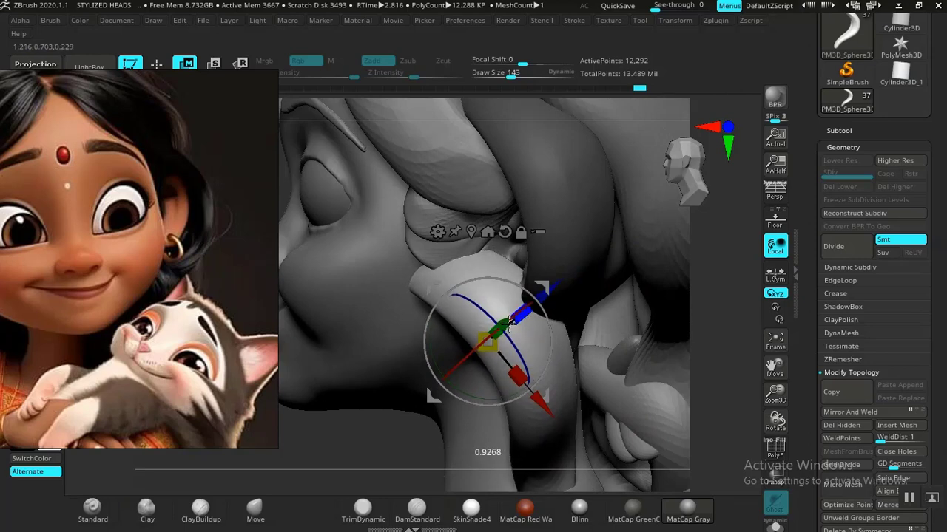
left_click_drag(461, 357, 465, 361)
left_click_drag(555, 287, 567, 276)
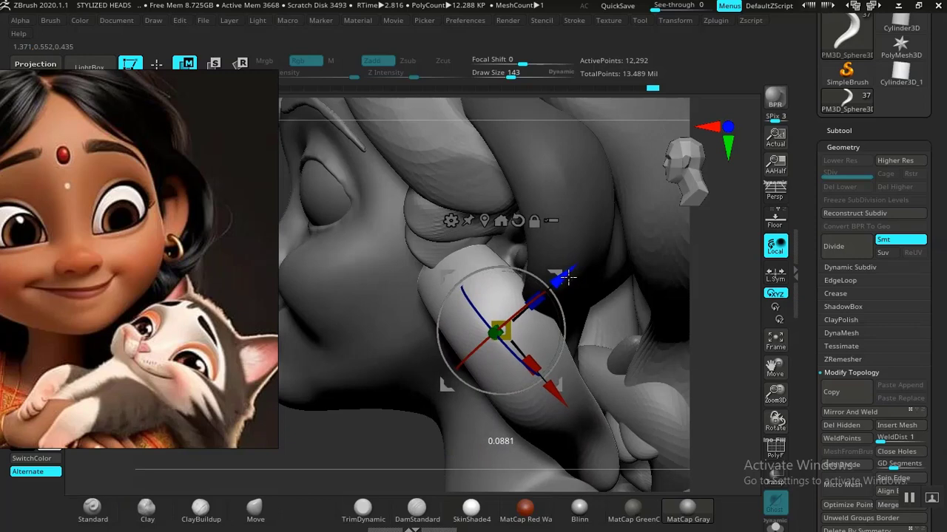
left_click_drag(396, 428, 432, 417)
left_click_drag(604, 375, 598, 400)
Bend the strand copy under the ear with the Move brush, enlarging the draw size to 255 for its upper end.
key("q")
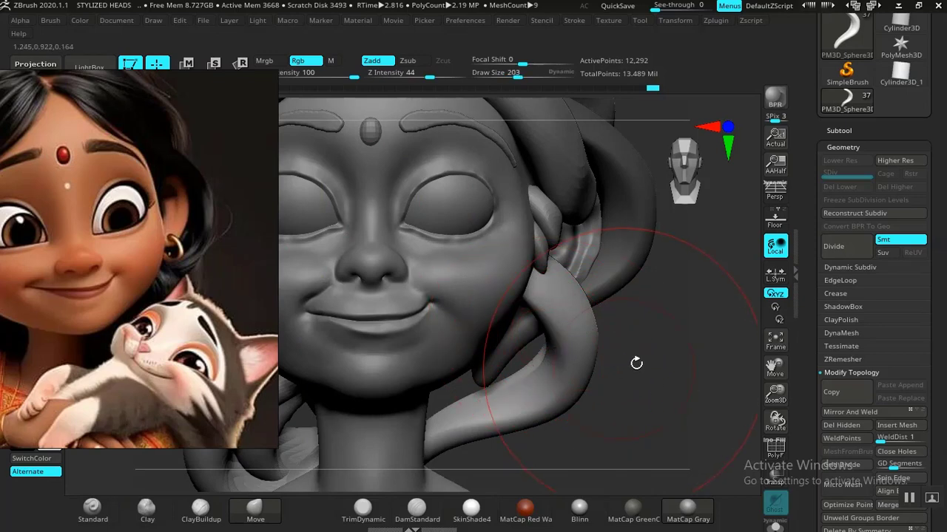
left_click_drag(636, 363, 451, 417)
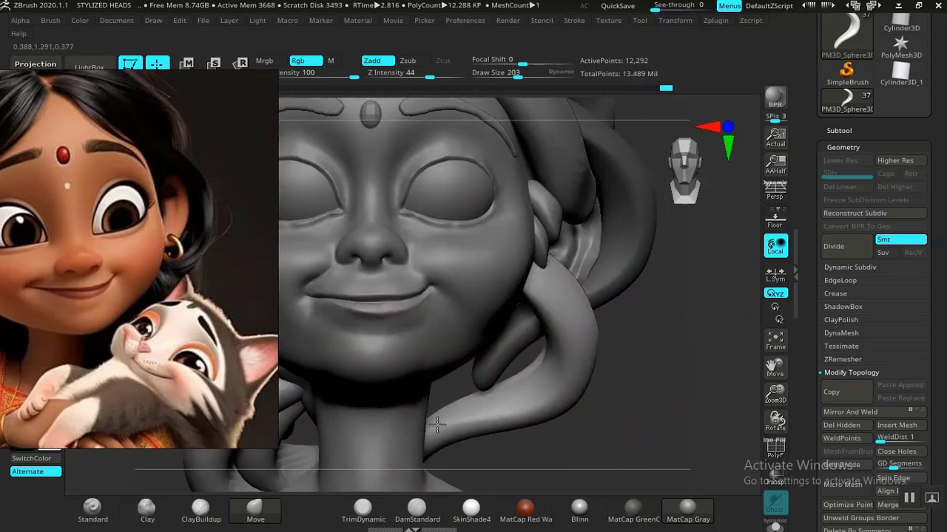
mouse_move(615, 360)
left_mouse_down()
mouse_move(594, 370)
mouse_move(467, 327)
mouse_move(419, 294)
mouse_move(420, 304)
left_mouse_up()
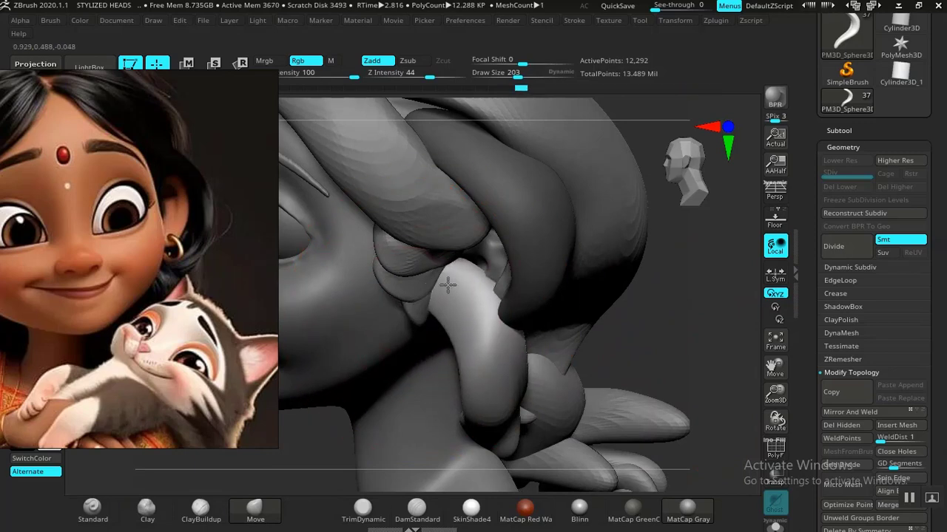
mouse_move(626, 342)
left_mouse_down()
mouse_move(480, 339)
mouse_move(560, 312)
left_mouse_up()
key("]")
mouse_move(473, 317)
left_mouse_down()
mouse_move(522, 294)
mouse_move(486, 275)
left_mouse_up()
left_click_drag(725, 325, 567, 385)
Duplicate the strand below the earring with the gizmo and offset the new copy inward beside the neck.
key("w")
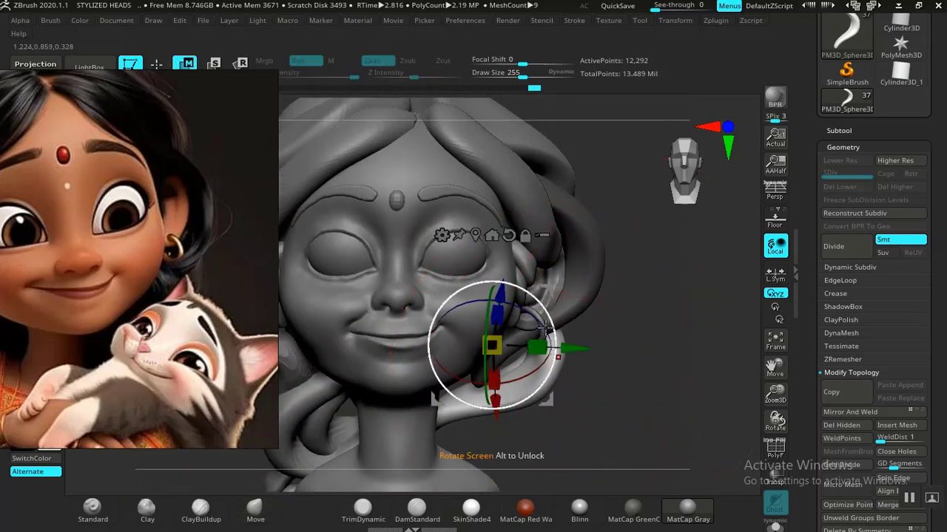
left_click_drag(553, 294, 515, 278)
left_click_drag(628, 360, 576, 370)
Shape the inner strand copy with the Move brush so it follows the outer strand between the ear and the neck.
key("q")
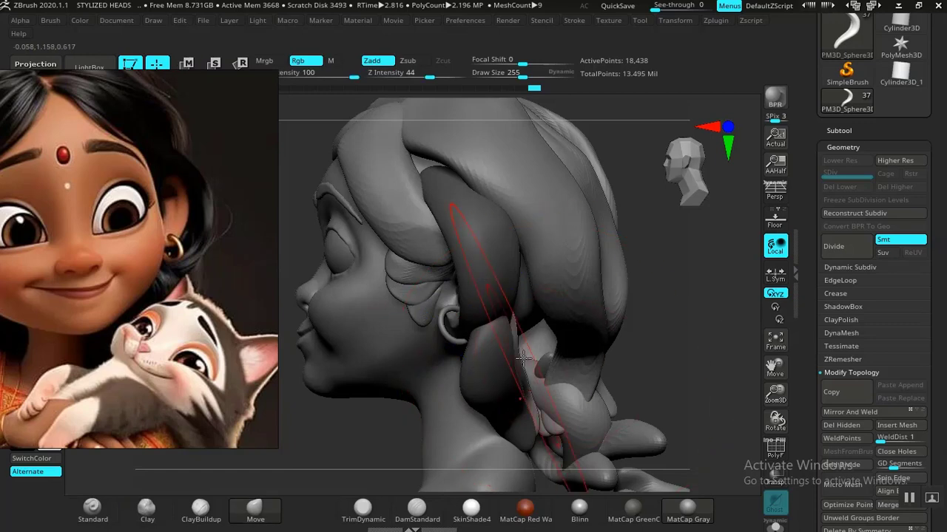
left_click_drag(626, 345, 569, 341)
left_click_drag(499, 363, 489, 348)
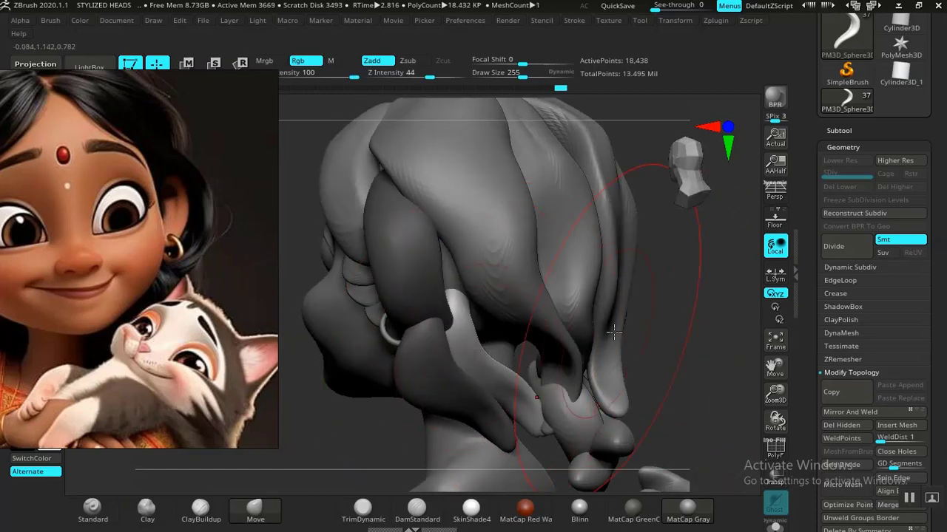
mouse_move(642, 325)
left_mouse_down()
mouse_move(712, 318)
mouse_move(636, 325)
left_mouse_up()
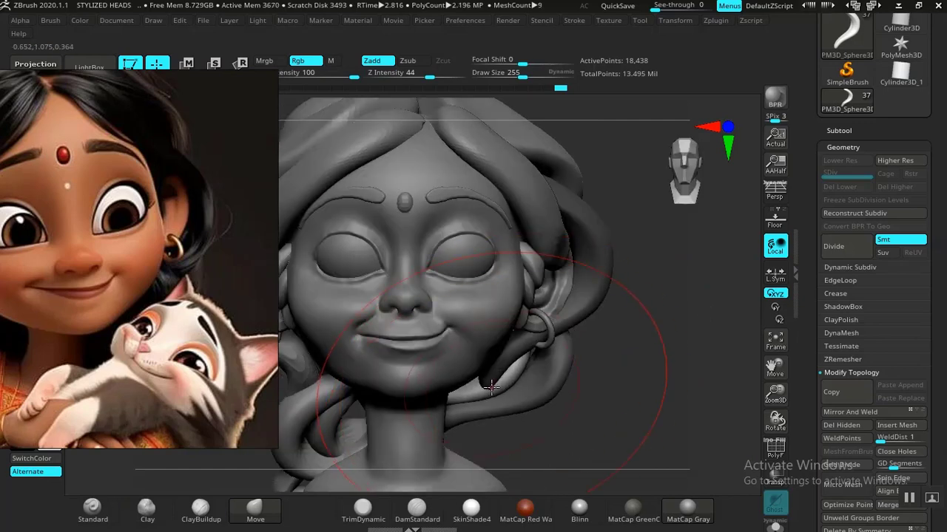
mouse_move(517, 386)
left_mouse_down()
mouse_move(548, 387)
mouse_move(564, 417)
mouse_move(604, 419)
mouse_move(602, 458)
left_mouse_up()
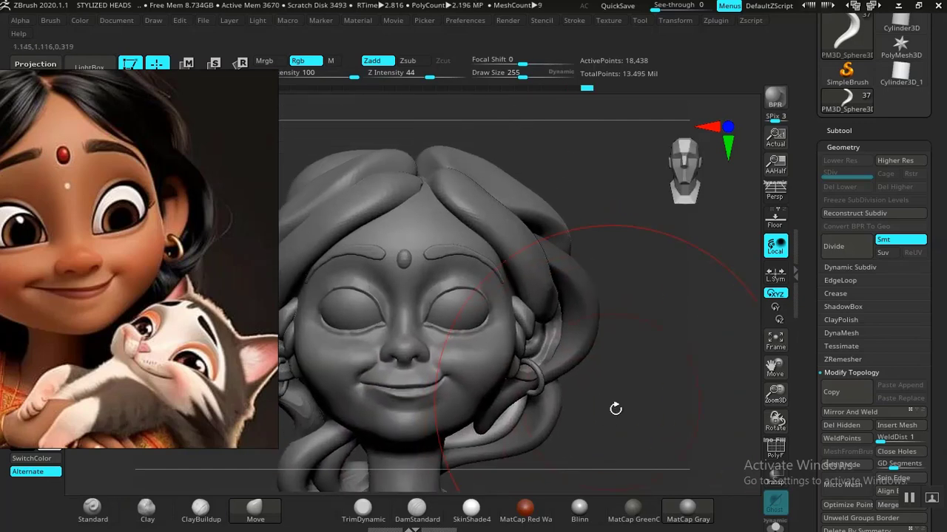
left_click_drag(614, 409, 615, 431, "alt")
left_click_drag(514, 419, 535, 416)
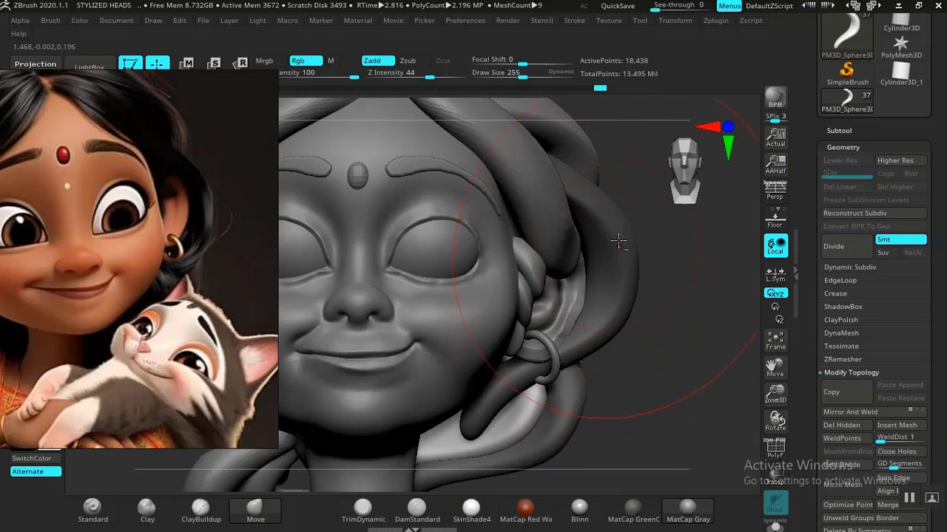
Reduce the Move brush draw size to 63 and clear the mask on the ear strands.
left_click_drag(578, 216, 567, 210)
key("bracketleft")
key("bracketleft")
key("bracketleft")
key("bracketleft")
key("bracketleft")
key("bracketleft")
key("bracketleft")
key("bracketleft")
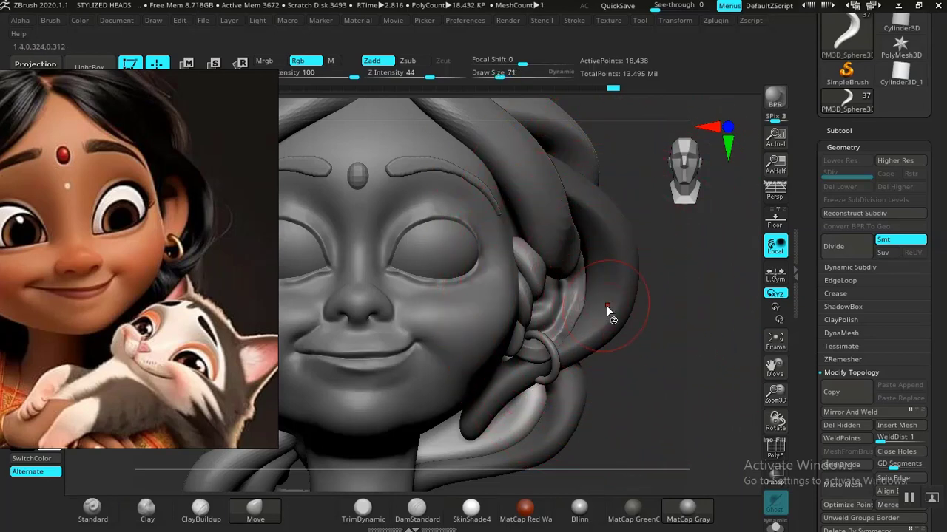
left_click_drag(643, 398, 607, 381, "alt")
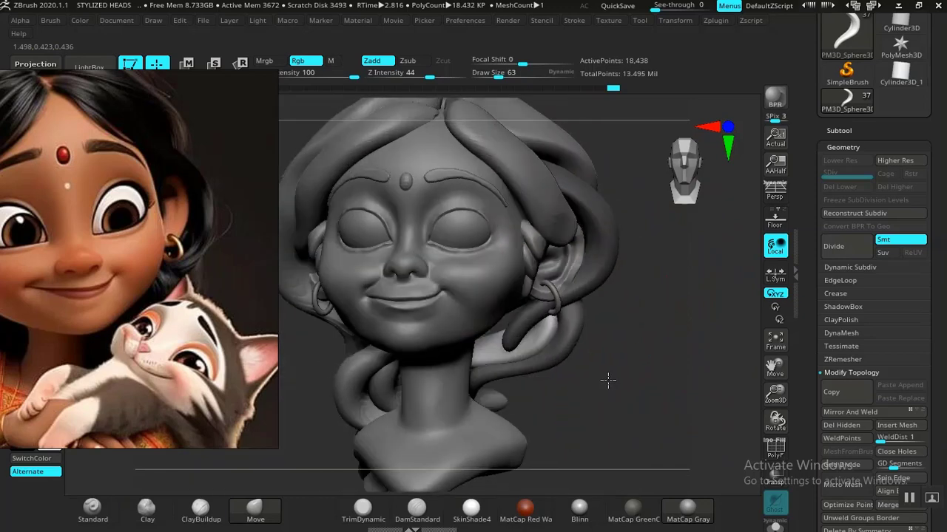
left_click_drag(613, 339, 584, 337, "ctrl")
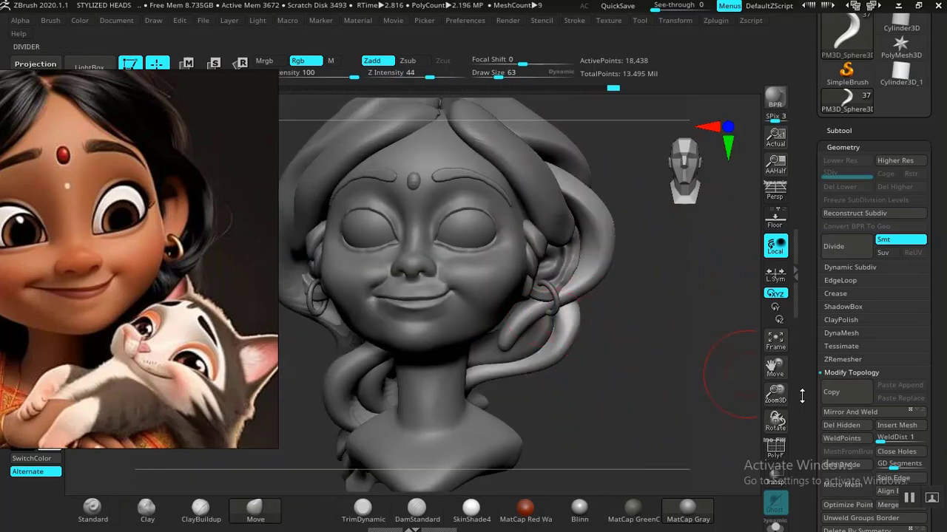
Display the polygroups, mask everything except the large upper strand around the ear, and reactivate the Move brush with the polyframe hidden.
scroll(818, 392, "down", 10)
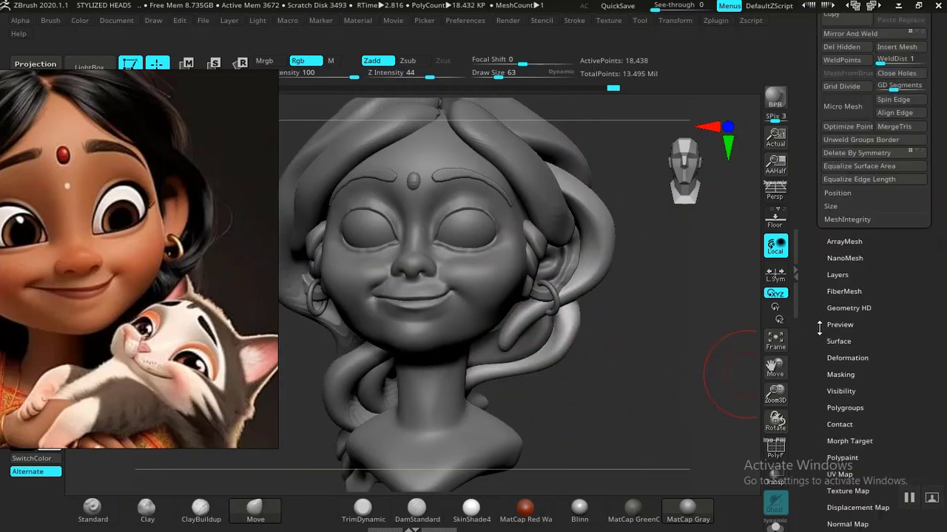
left_click(835, 408)
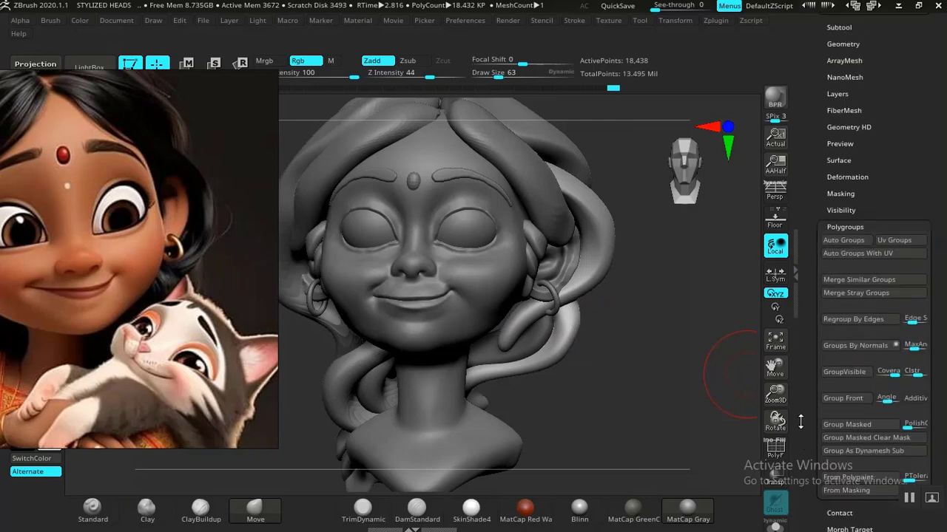
key("shift+f")
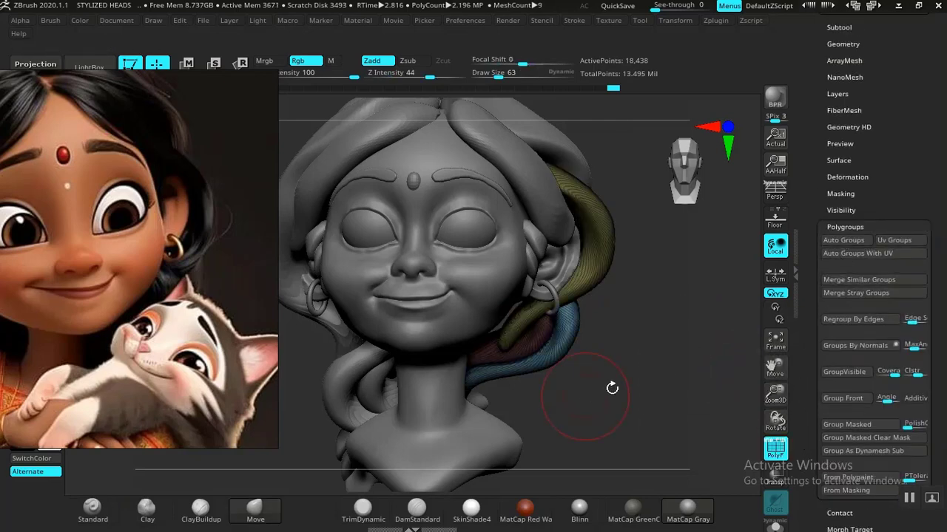
right_click_drag(611, 389, 624, 409, "ctrl")
key("w")
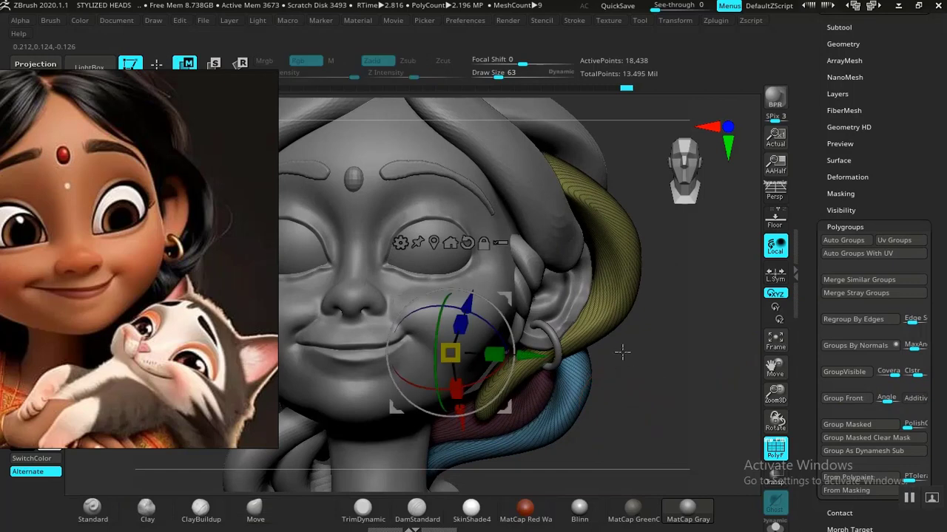
left_click(626, 280, "alt")
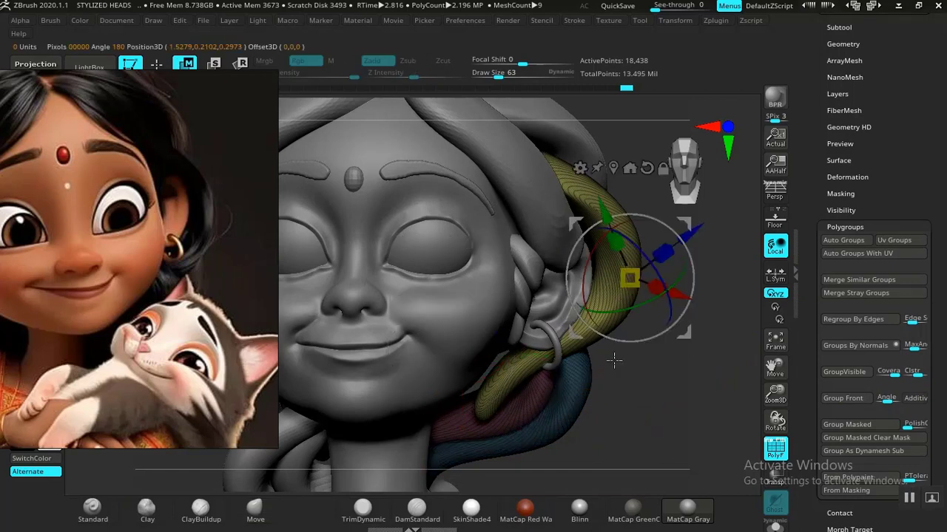
key("q")
key("shift+f")
key("b")
key("m")
key("v")
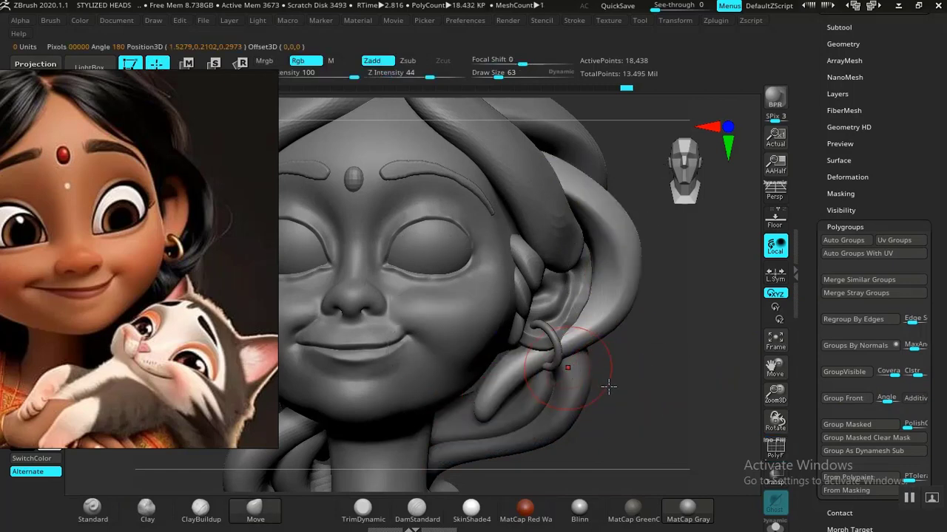
With a draw size of 155, tuck the lower tip of the large ear strand behind the two lower strands using the Move brush.
mouse_move(609, 387)
left_mouse_down()
mouse_move(628, 397)
mouse_move(570, 400)
mouse_move(583, 396)
left_mouse_up()
key("bracketright")
key("bracketright")
key("bracketright")
key("bracketright")
key("bracketright")
key("bracketright")
key("bracketright")
key("bracketright")
key("bracketright")
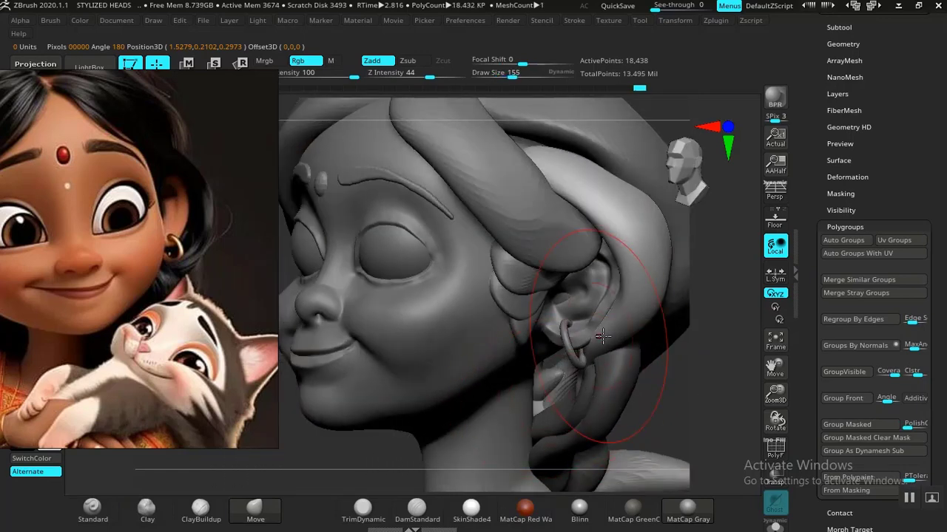
left_click_drag(671, 455, 703, 398)
left_click_drag(616, 402, 526, 394)
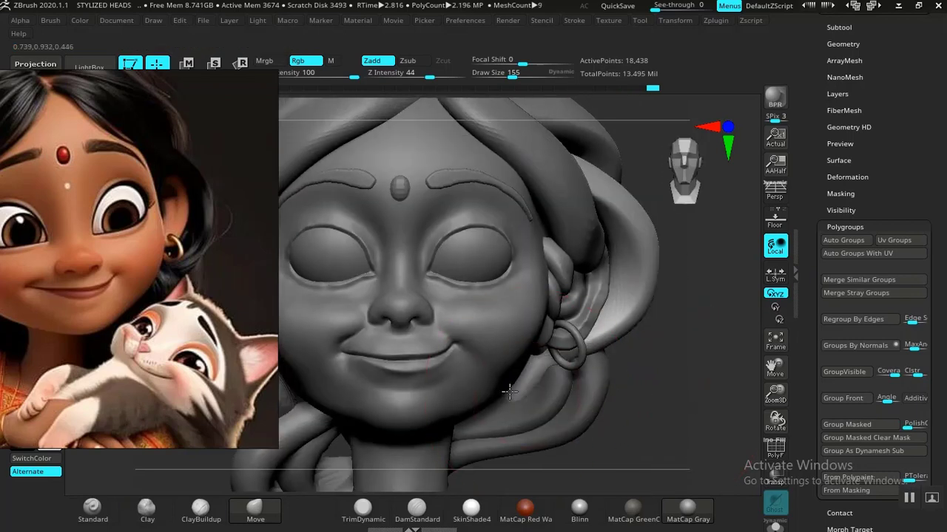
left_click_drag(648, 371, 571, 370)
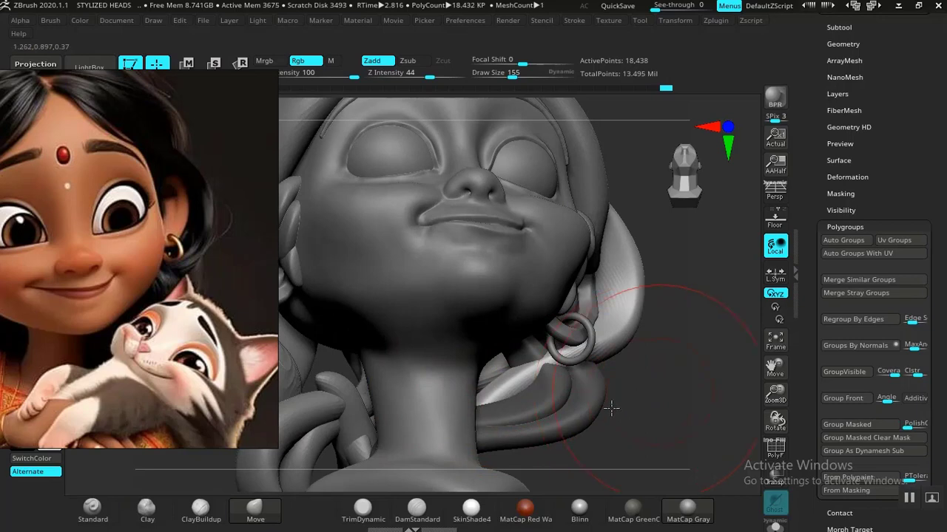
left_click_drag(657, 404, 539, 397)
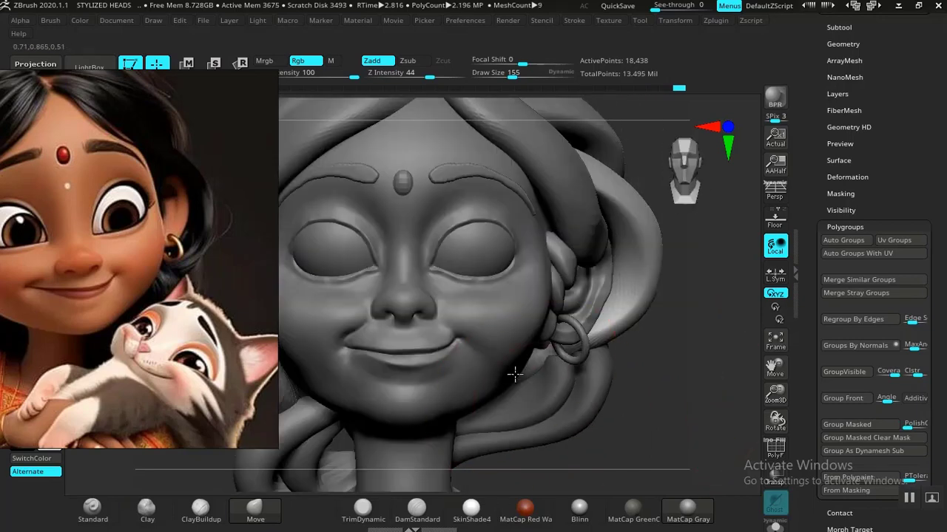
mouse_move(659, 428)
left_mouse_down("alt")
mouse_move(621, 400)
mouse_move(646, 431)
mouse_move(624, 434)
mouse_move(600, 393)
mouse_move(595, 411)
mouse_move(606, 397)
mouse_move(619, 440)
mouse_move(597, 432)
mouse_move(670, 415)
mouse_move(634, 393)
mouse_move(636, 383)
mouse_move(644, 392)
mouse_move(615, 392)
mouse_move(623, 385)
mouse_move(611, 355)
mouse_move(623, 431)
mouse_move(613, 425)
mouse_move(606, 356)
mouse_move(617, 389)
mouse_move(584, 406)
mouse_move(611, 395)
mouse_move(608, 405)
mouse_move(580, 400)
left_mouse_up("alt")
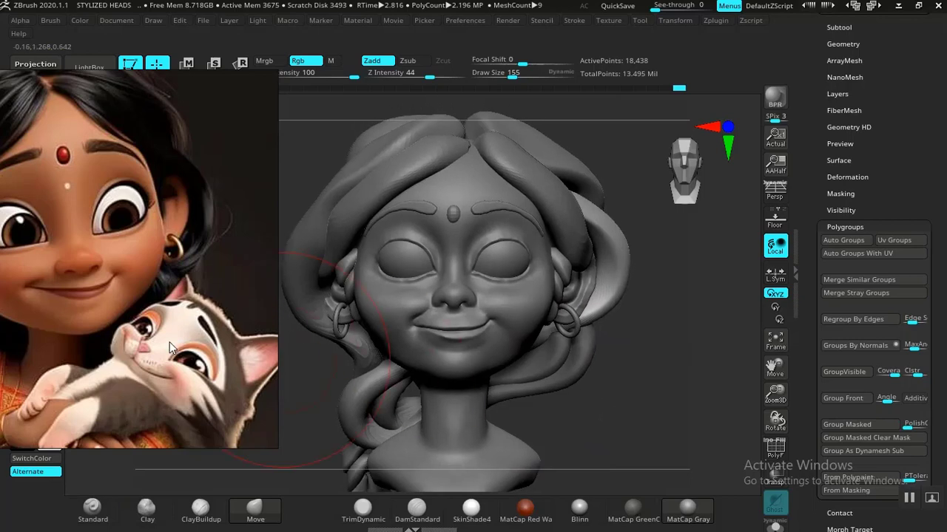
Move the reference image to the other side of the head, select the front hair strands, and clear their mask.
left_click_drag(106, 353, 725, 293)
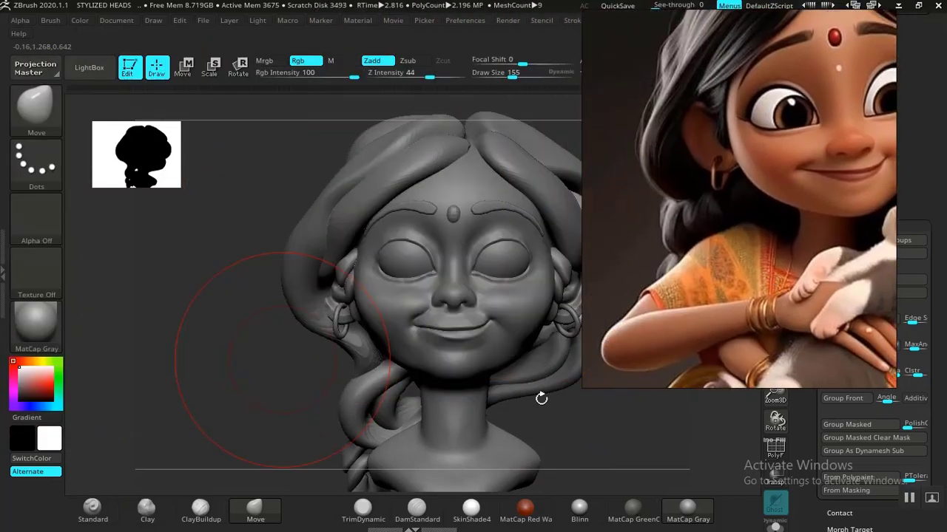
mouse_move(581, 439)
left_mouse_down()
mouse_move(566, 417)
mouse_move(562, 439)
mouse_move(551, 425)
left_mouse_up()
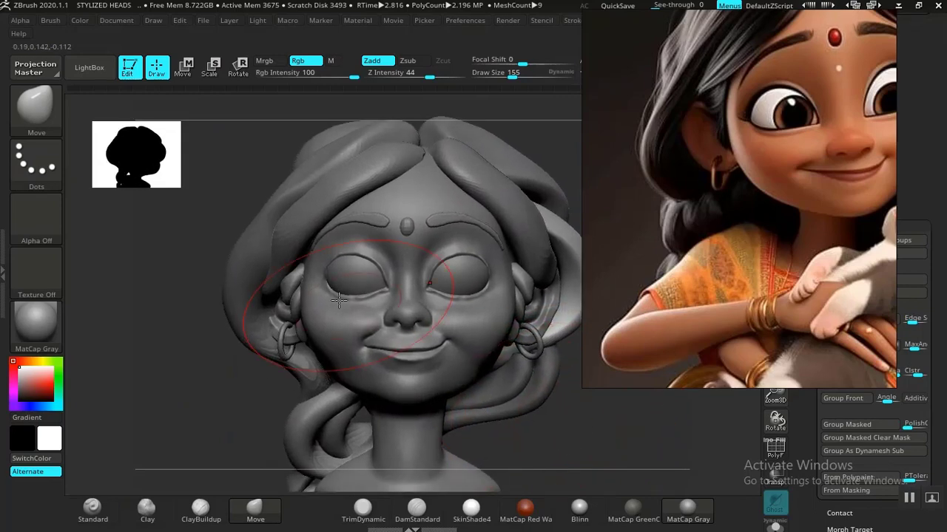
left_click(245, 289, "alt")
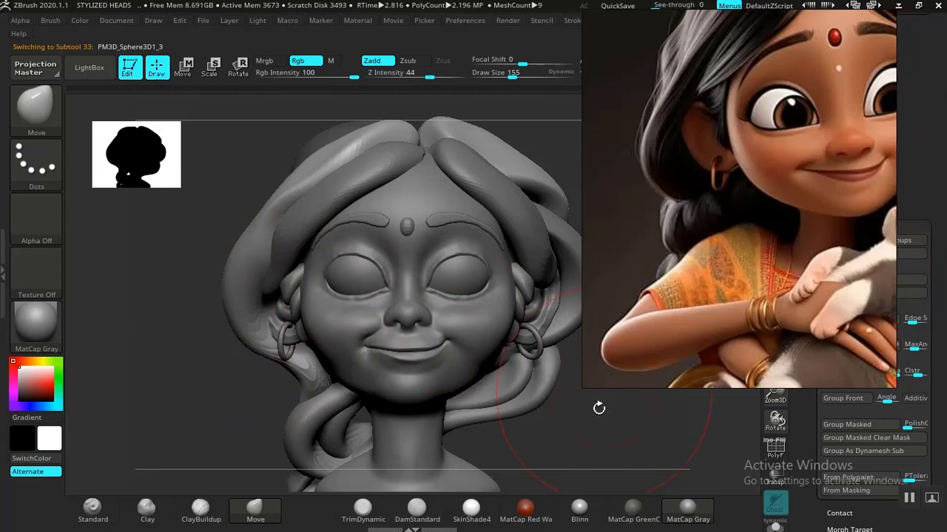
left_click_drag(599, 409, 624, 440, "ctrl")
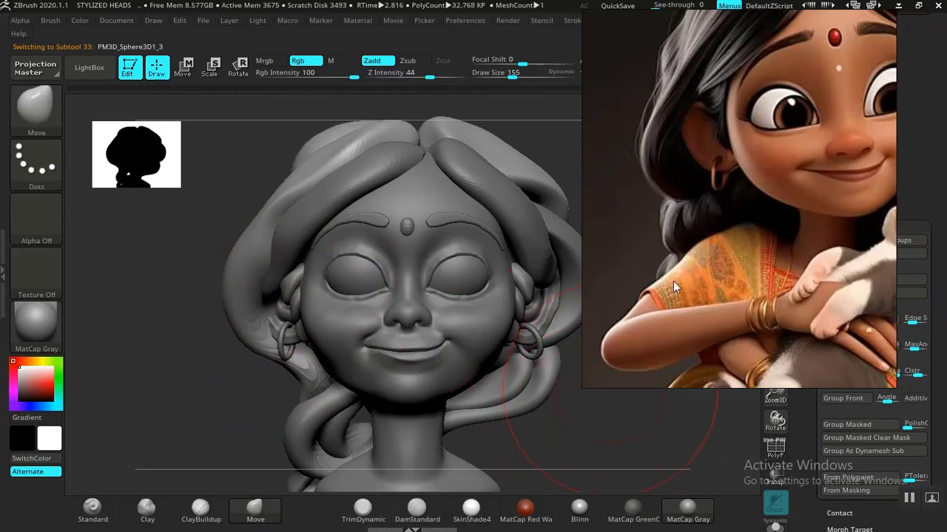
Subdivide the front hair strands once, repositioning the reference image beside the head.
left_click_drag(674, 287, 851, 241)
left_click_drag(593, 355, 597, 353)
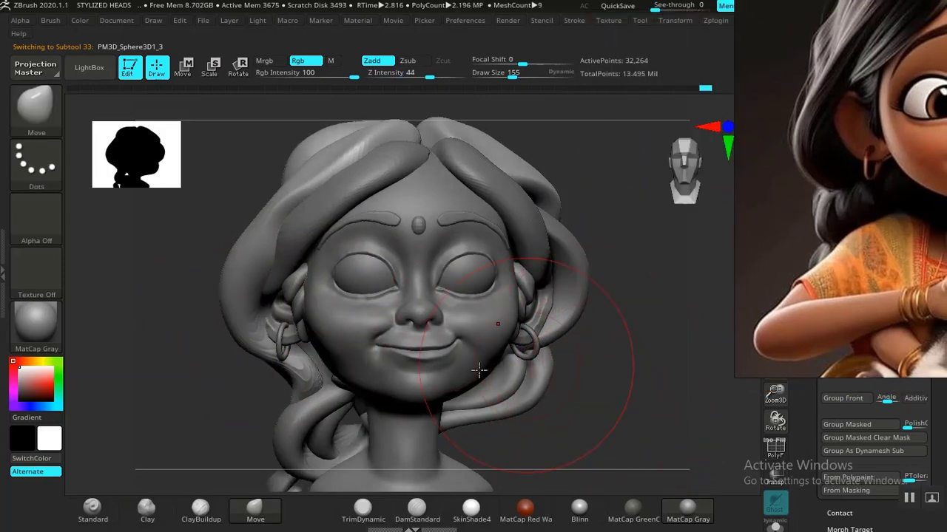
mouse_move(610, 390)
left_mouse_down()
mouse_move(596, 392)
mouse_move(597, 376)
mouse_move(627, 410)
mouse_move(598, 395)
mouse_move(593, 402)
left_mouse_up()
key("ctrl+d")
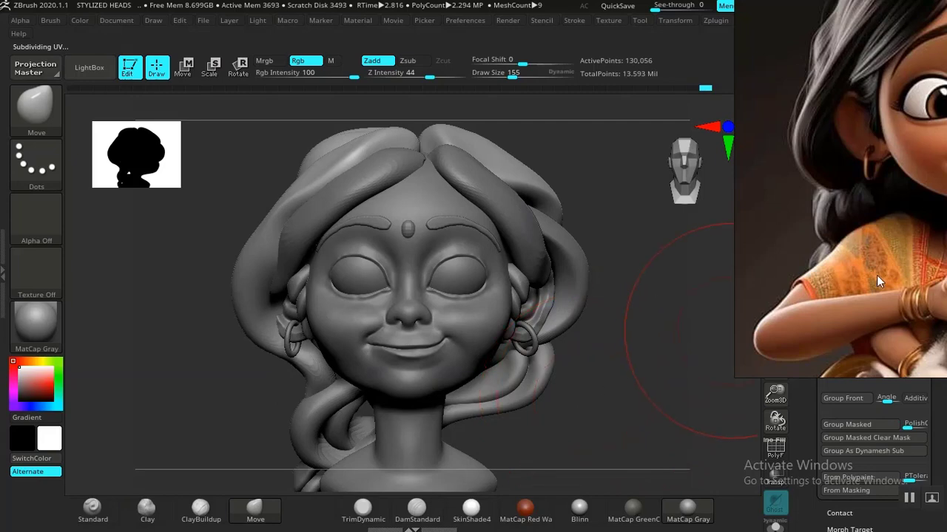
left_click_drag(877, 276, 733, 273)
Select the face mesh and smooth the cheek beside the nostril with a draw size of 51.
left_click_drag(532, 440, 344, 378)
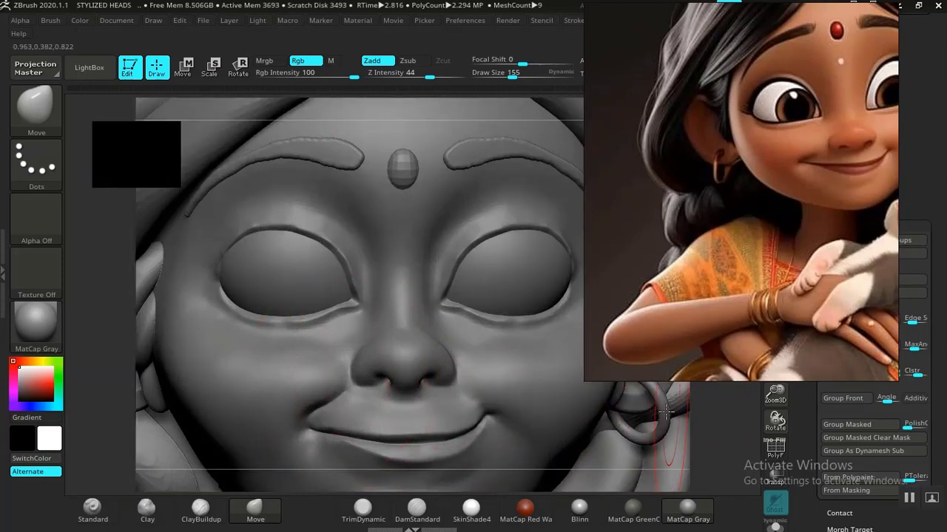
left_click(400, 356, "alt")
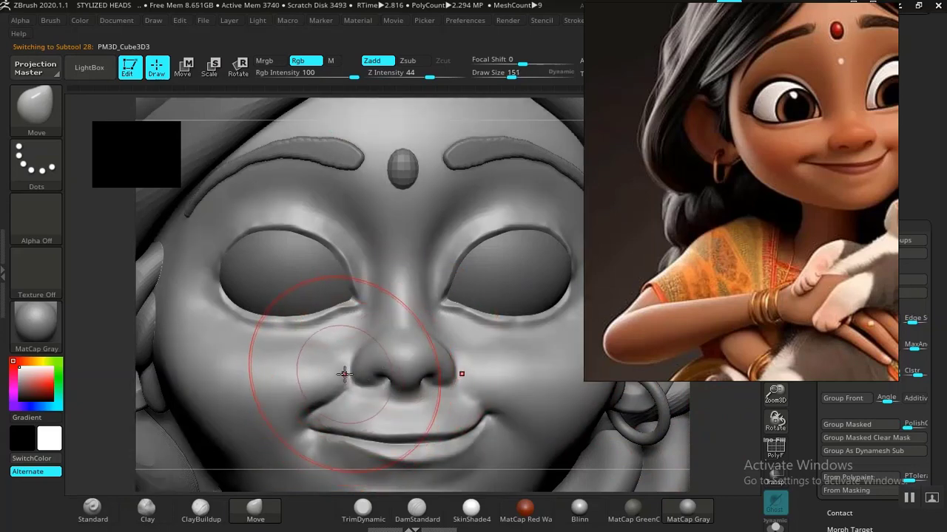
key("bracketleft")
key("bracketleft")
key("bracketleft")
key("bracketleft")
key("bracketleft")
key("bracketleft")
key("bracketleft")
key("bracketleft")
key("bracketleft")
key("bracketleft")
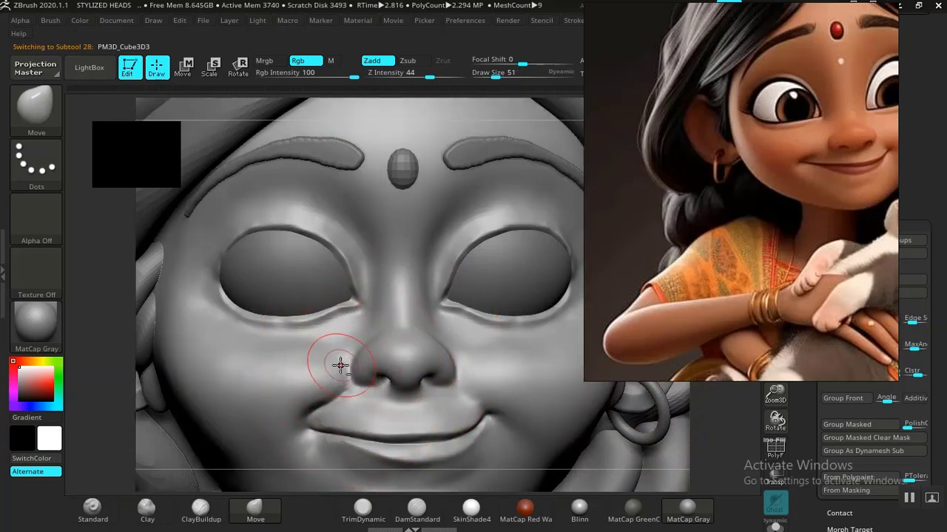
key("shift")
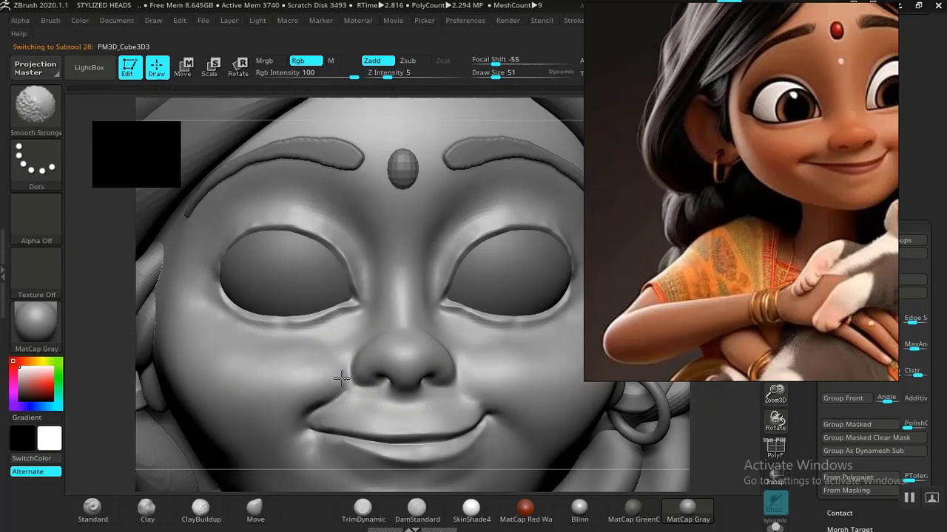
left_click_drag(340, 378, 342, 369, "shift")
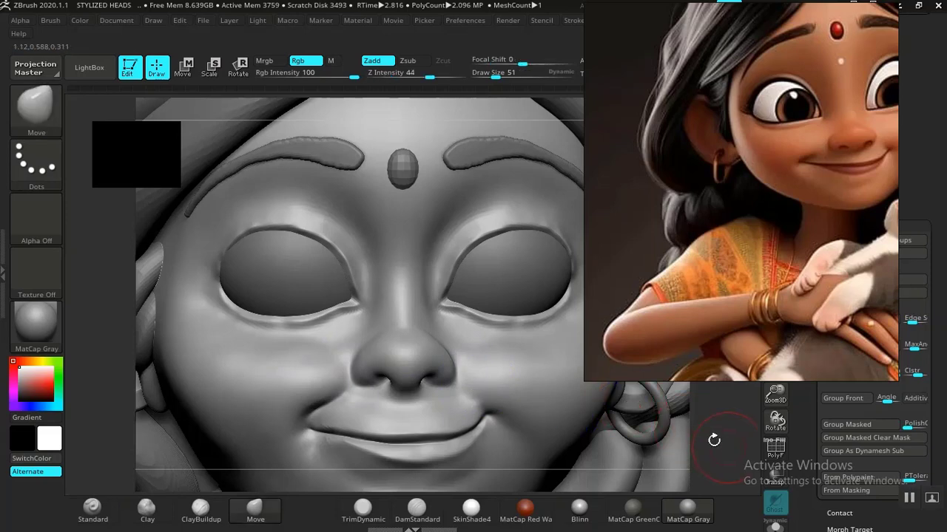
Make the Clay brush active and further smooth the fold between the nostril and the mouth corner.
key("f")
mouse_move(624, 426)
left_mouse_down()
mouse_move(618, 437)
mouse_move(638, 453)
mouse_move(638, 484)
left_mouse_up()
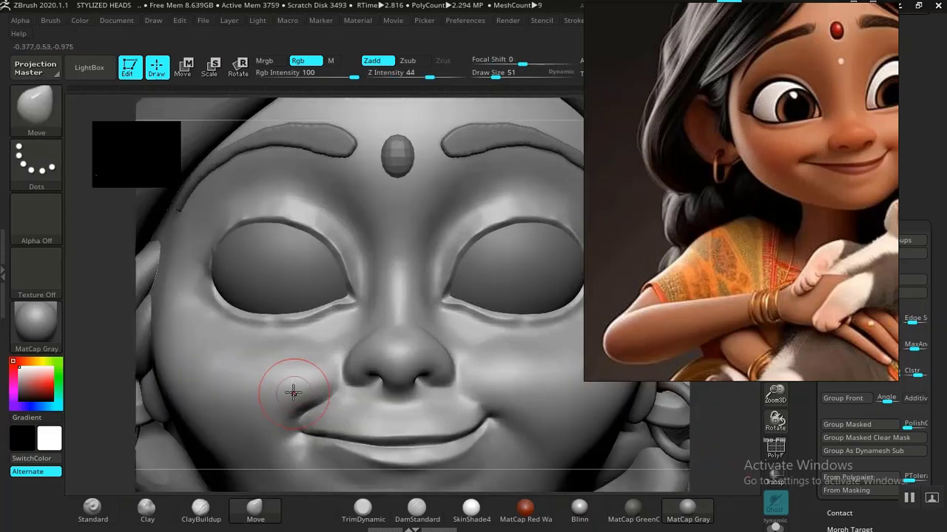
left_click(148, 509)
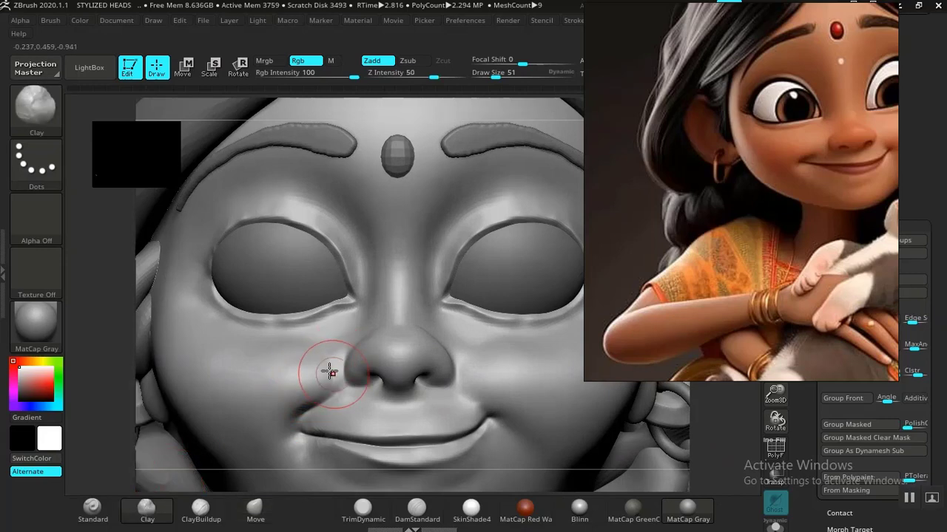
key("shift")
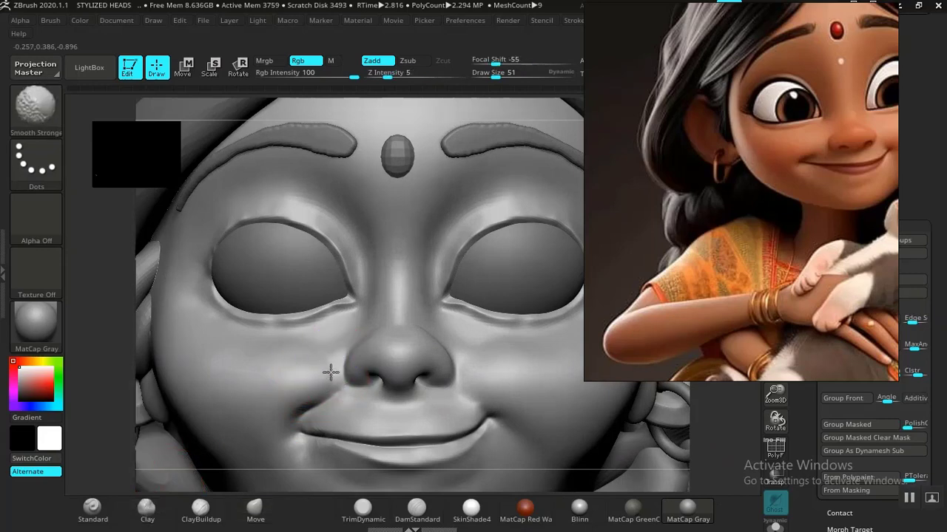
mouse_move(332, 380)
left_mouse_down("shift")
mouse_move(330, 371)
mouse_move(335, 379)
left_mouse_up("shift")
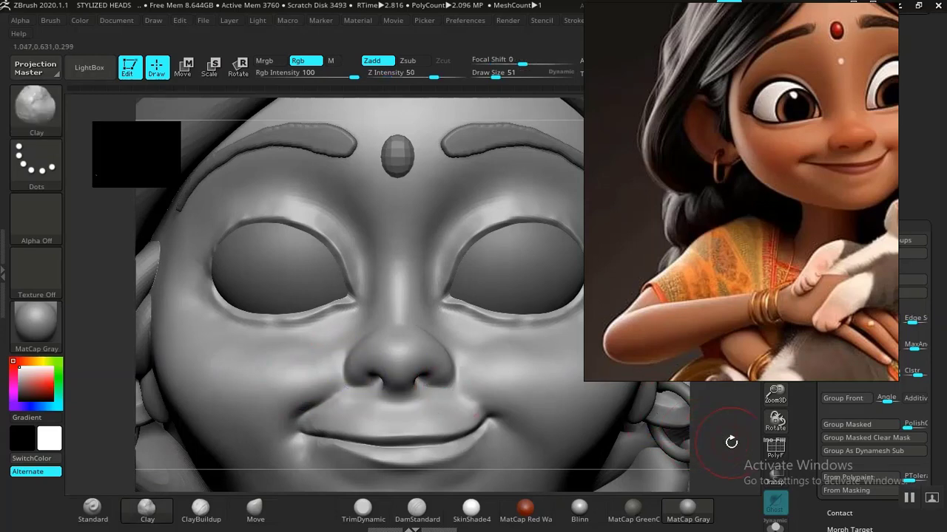
left_click_drag(679, 391, 595, 385, "alt")
mouse_move(559, 422)
left_mouse_down()
mouse_move(522, 412)
mouse_move(537, 395)
mouse_move(570, 445)
mouse_move(578, 429)
left_mouse_up()
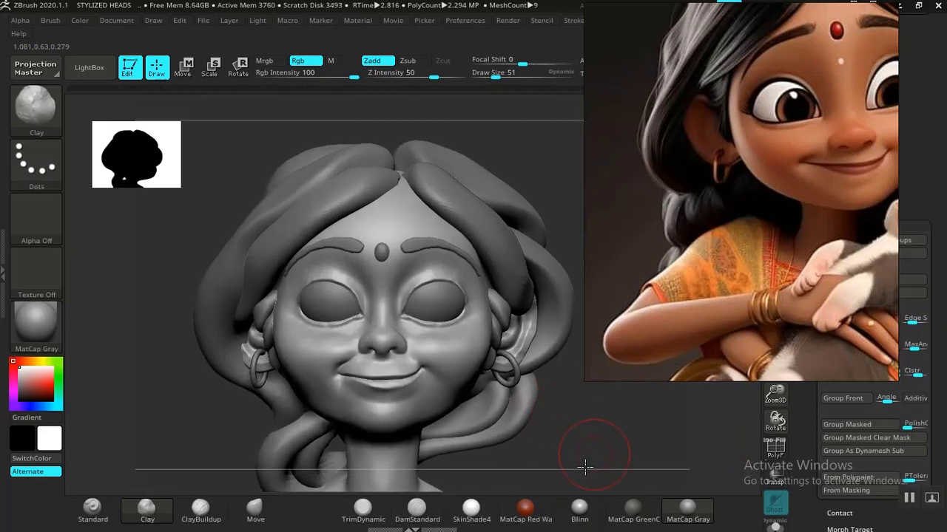
Smooth the skin around the eyes, from the inner corners up over the upper eyelids.
mouse_move(585, 467)
left_mouse_down("alt")
mouse_move(536, 516)
mouse_move(657, 501)
mouse_move(687, 515)
left_mouse_up("alt")
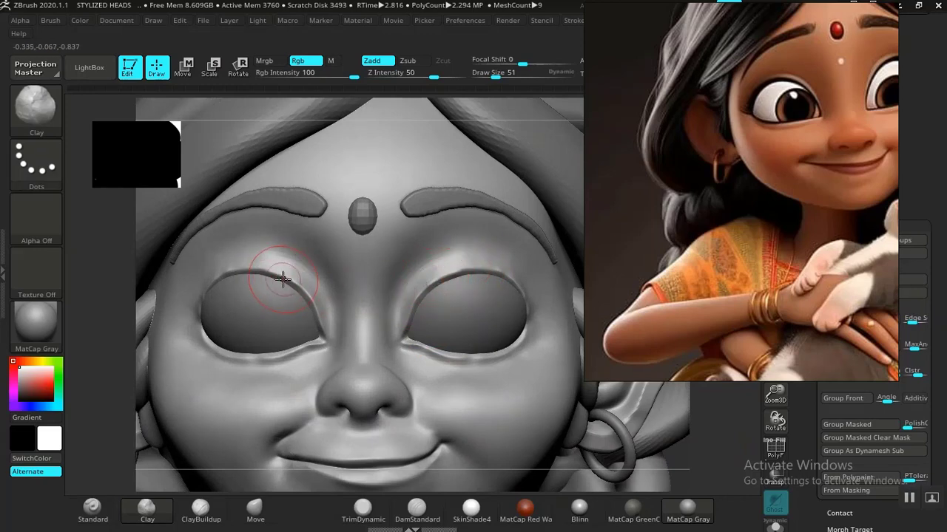
key("shift")
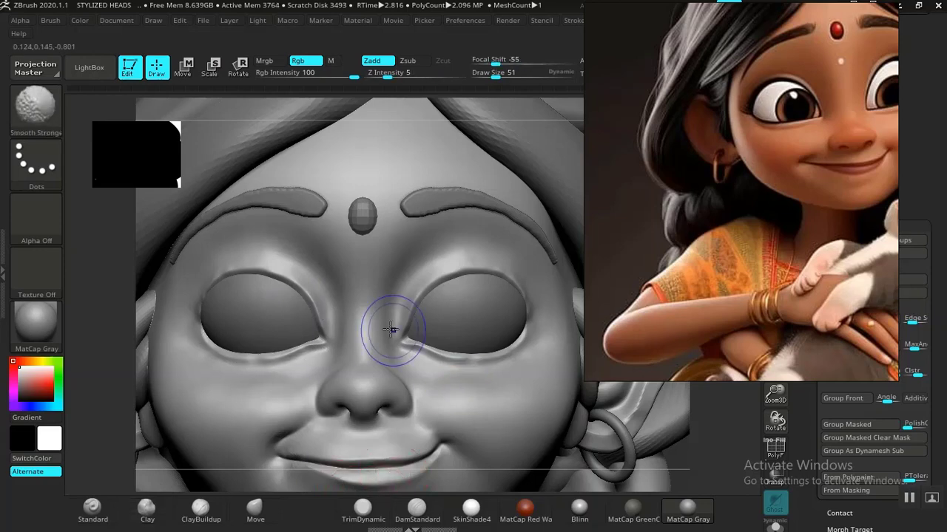
left_click_drag(391, 330, 484, 262, "shift")
key("f")
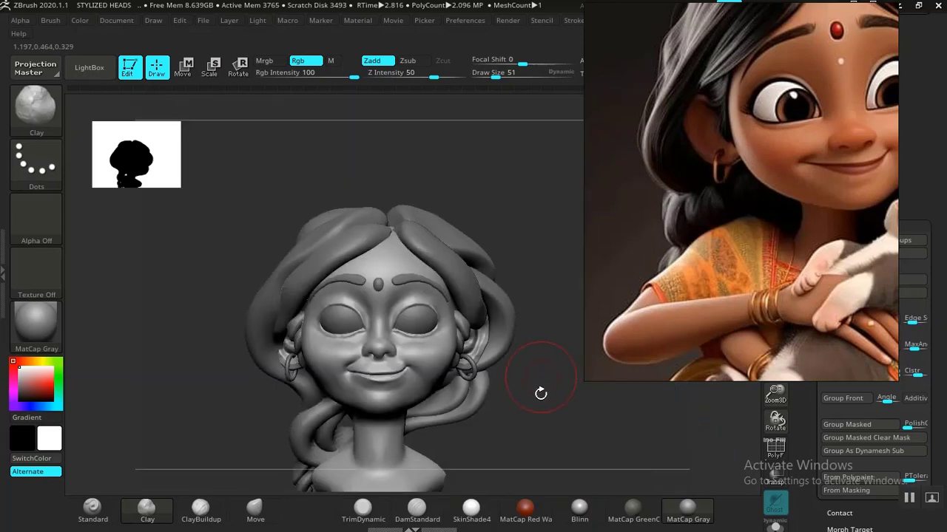
Compare the face and mouth with the reference image from the front, the side and below.
mouse_move(543, 380)
left_mouse_down()
mouse_move(557, 374)
mouse_move(547, 395)
mouse_move(543, 381)
left_mouse_up()
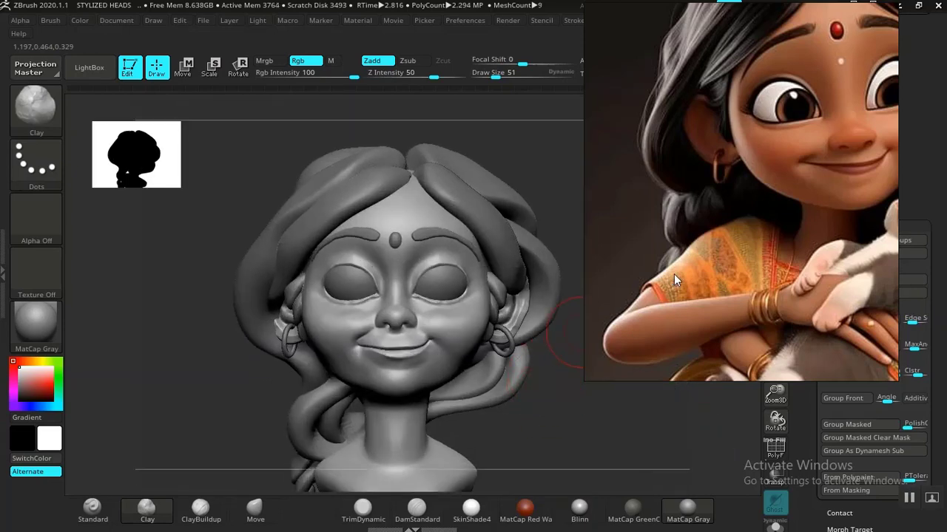
left_click_drag(673, 274, 38, 304)
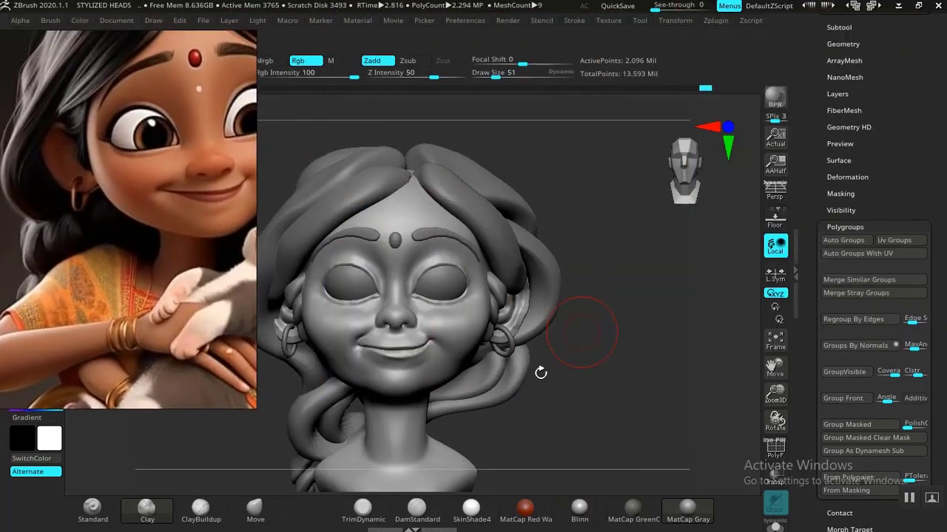
left_click_drag(560, 397, 593, 382, "alt")
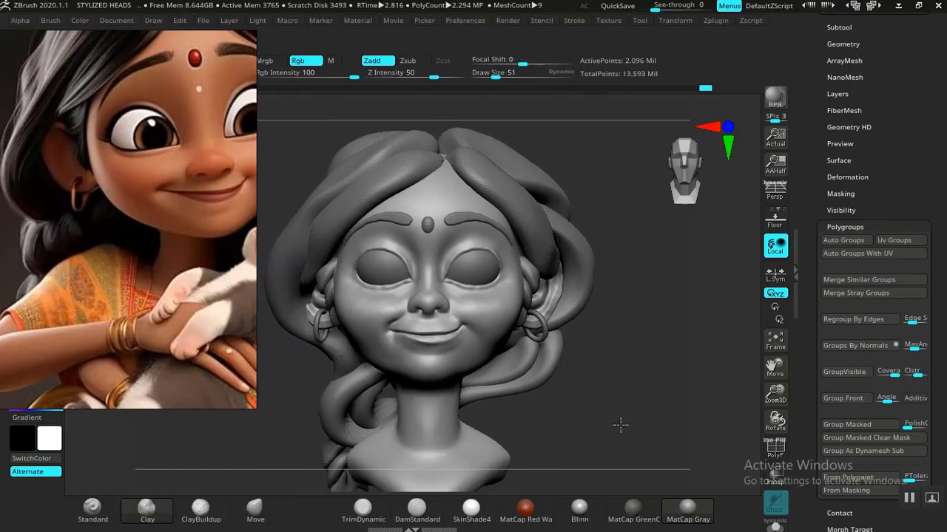
left_click_drag(620, 423, 597, 444, "alt")
left_click_drag(713, 410, 695, 343, "alt")
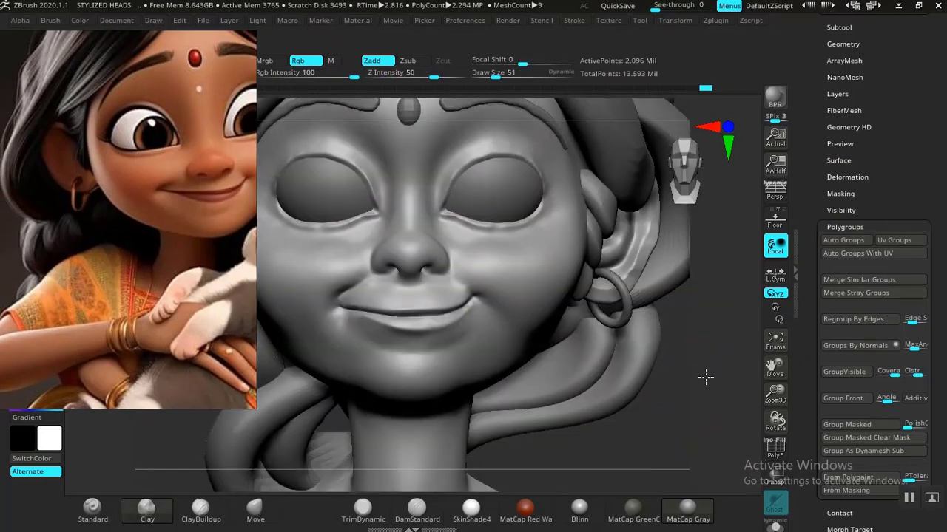
left_click_drag(705, 377, 636, 480, "alt")
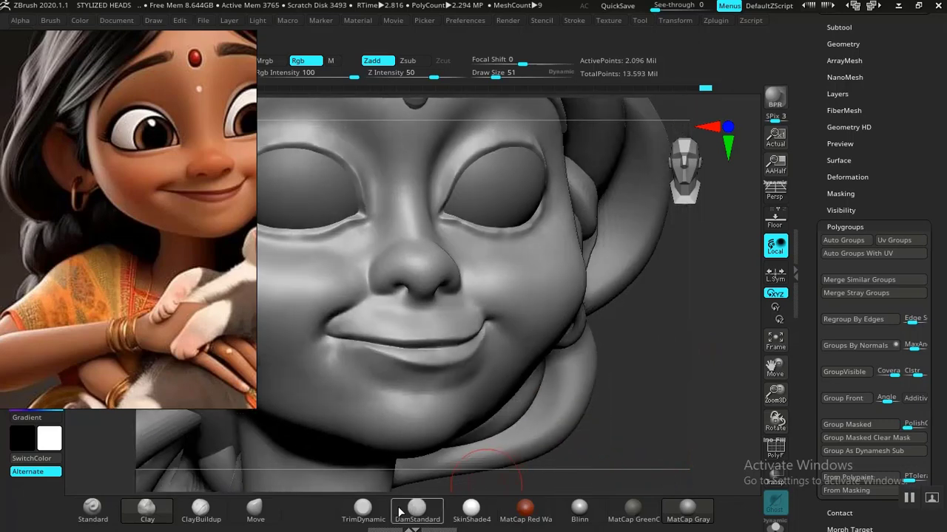
left_click(255, 511)
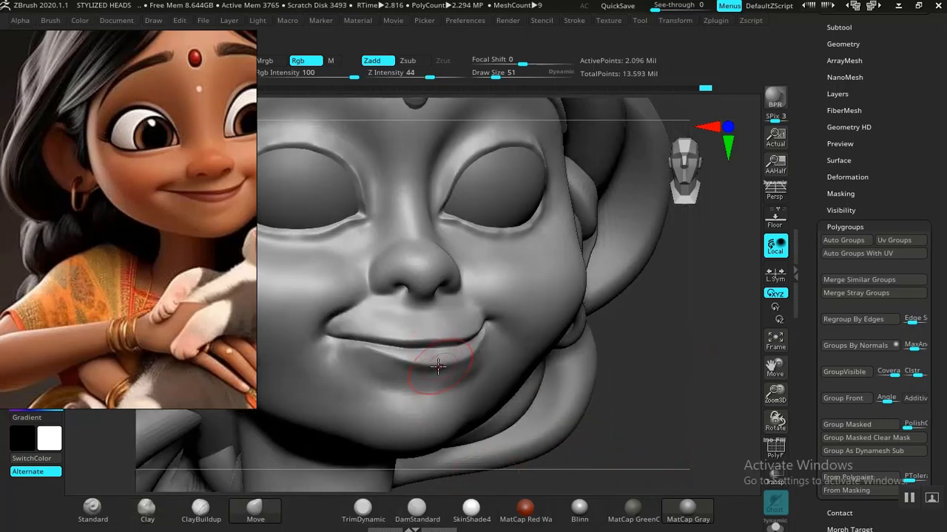
mouse_move(639, 386)
left_mouse_down()
mouse_move(665, 408)
mouse_move(562, 392)
mouse_move(501, 395)
left_mouse_up()
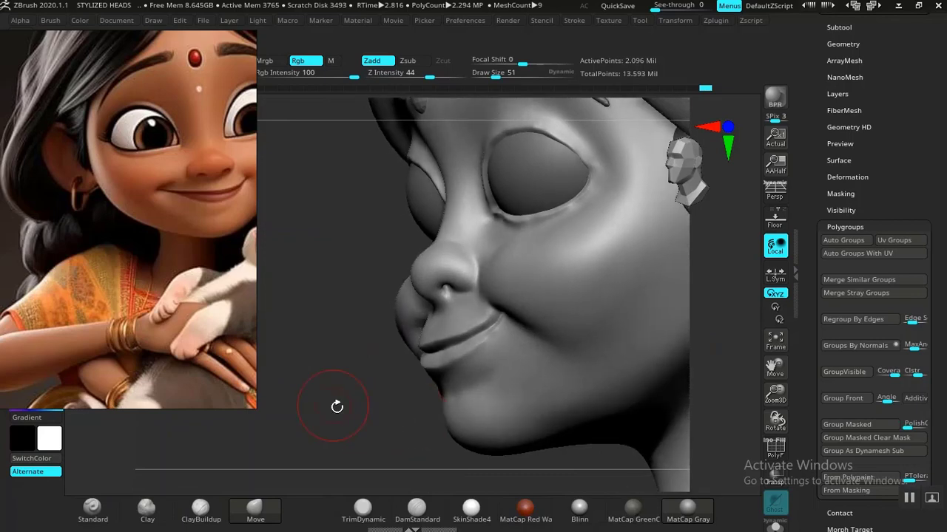
mouse_move(336, 406)
left_mouse_down()
mouse_move(321, 412)
mouse_move(321, 445)
left_mouse_up()
mouse_move(316, 393)
left_mouse_down("alt")
mouse_move(322, 418)
mouse_move(399, 411)
left_mouse_up("alt")
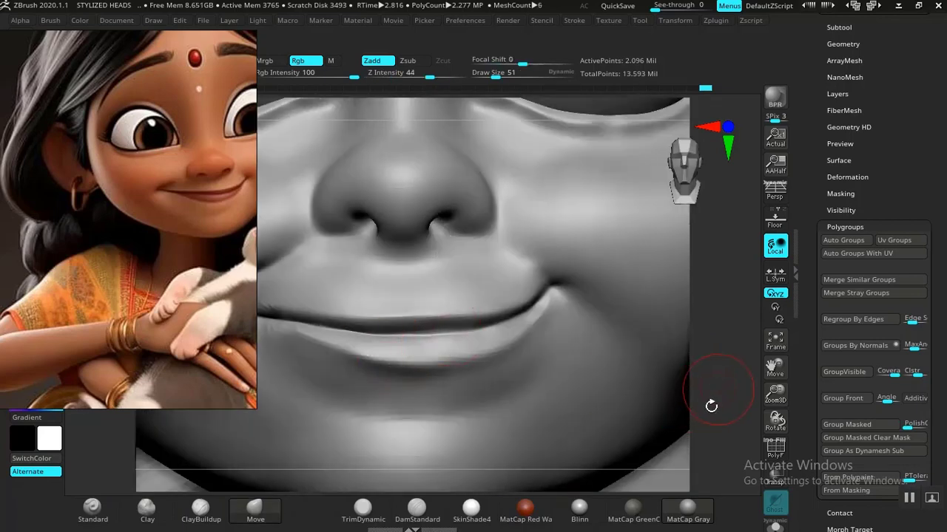
mouse_move(712, 406)
left_mouse_down()
mouse_move(700, 437)
mouse_move(318, 459)
left_mouse_up()
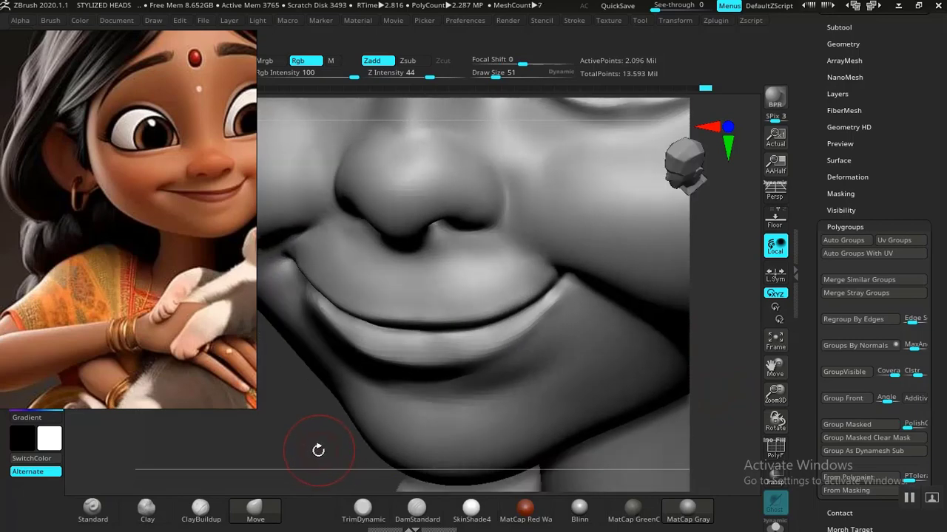
Switch to another sculpting brush and reshape the lower lip near the mouth corner with a draw size of 67.
key("b")
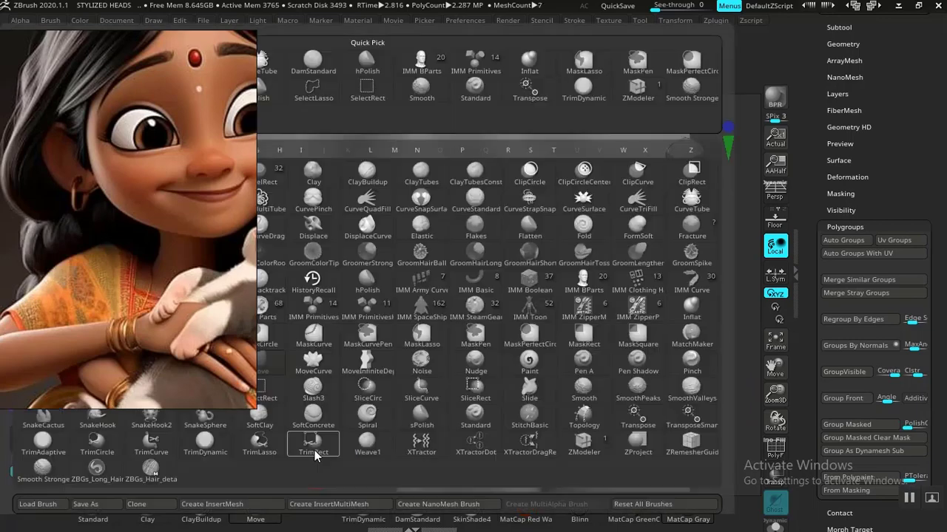
left_click(259, 363)
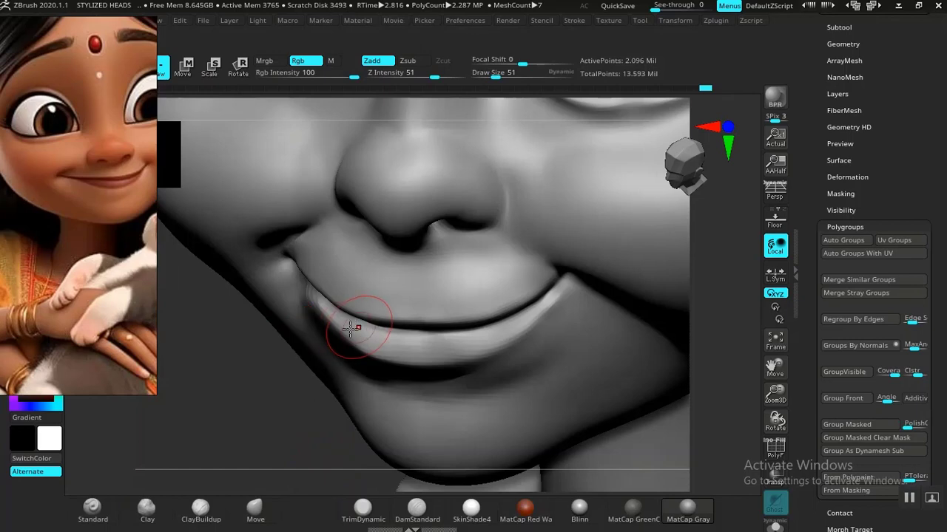
mouse_move(258, 401)
left_mouse_down()
mouse_move(237, 393)
mouse_move(341, 339)
left_mouse_up()
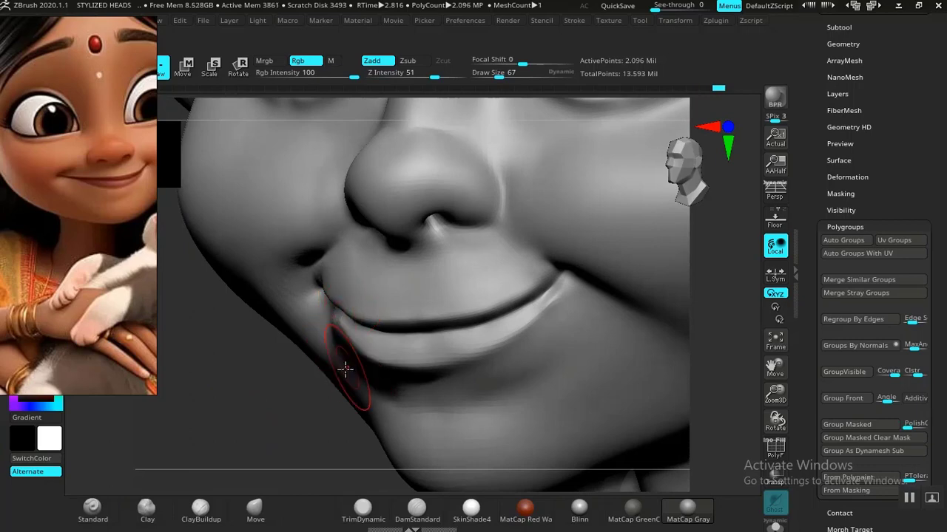
mouse_move(270, 395)
left_mouse_down()
mouse_move(465, 321)
mouse_move(454, 279)
mouse_move(433, 269)
mouse_move(414, 320)
mouse_move(306, 323)
mouse_move(333, 337)
mouse_move(302, 342)
left_mouse_up()
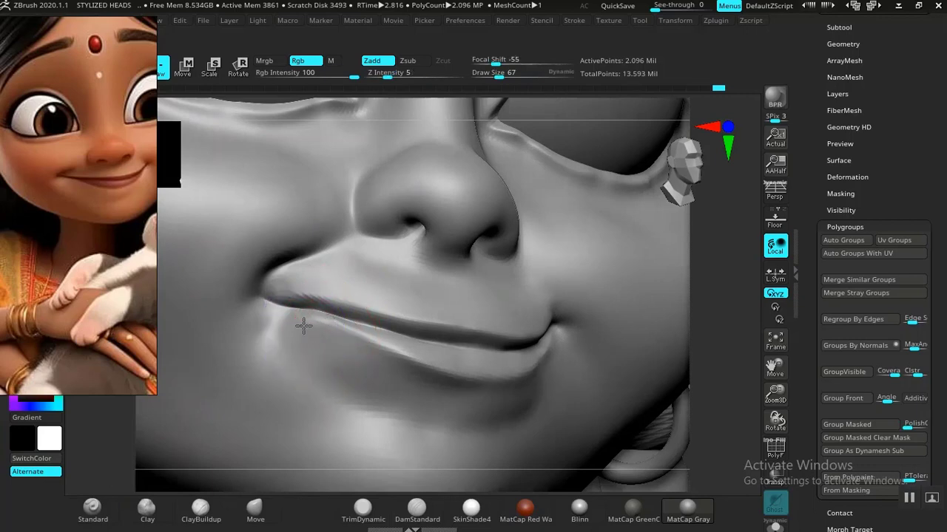
Carve the line between the lips toward the mouth corner with the DamStandard brush.
left_click(416, 509)
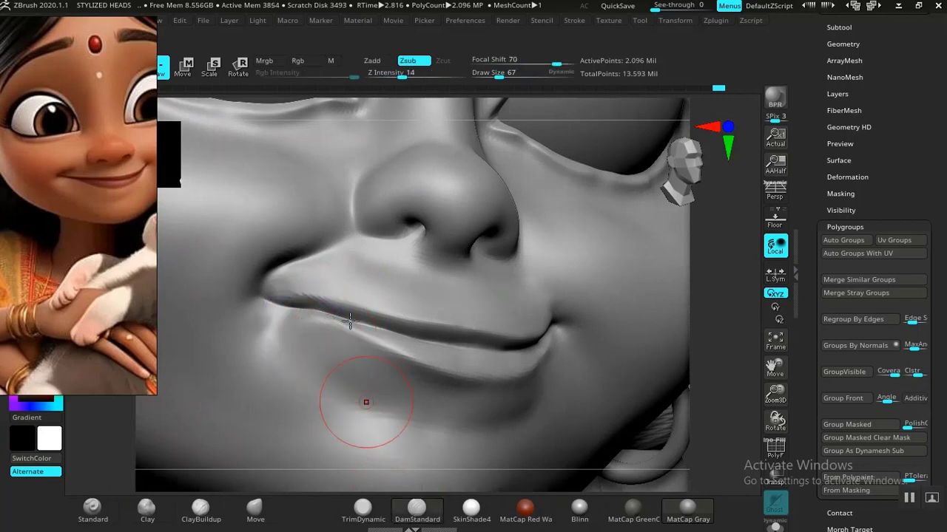
left_click_drag(338, 321, 283, 304)
Switch to the Move Topological brush and reshape the lips along the mouth line from the front.
mouse_move(709, 375)
left_mouse_down("alt")
mouse_move(605, 340)
mouse_move(569, 367)
mouse_move(545, 415)
mouse_move(538, 399)
mouse_move(567, 450)
mouse_move(531, 454)
left_mouse_up("alt")
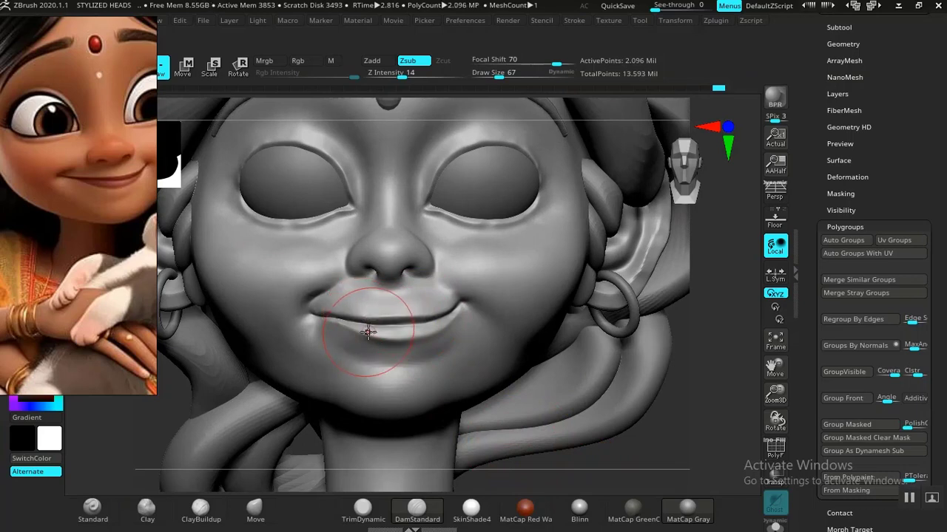
key("b")
left_click(197, 369)
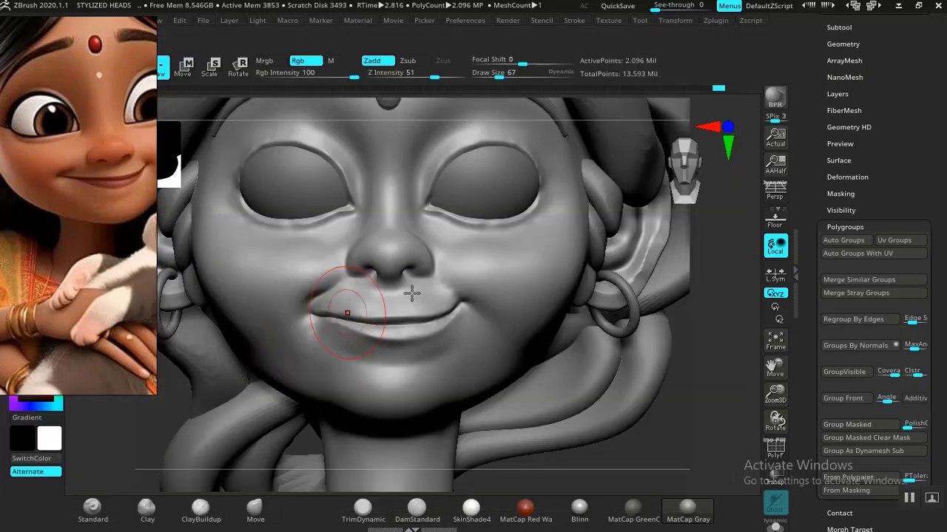
left_click_drag(366, 312, 368, 311)
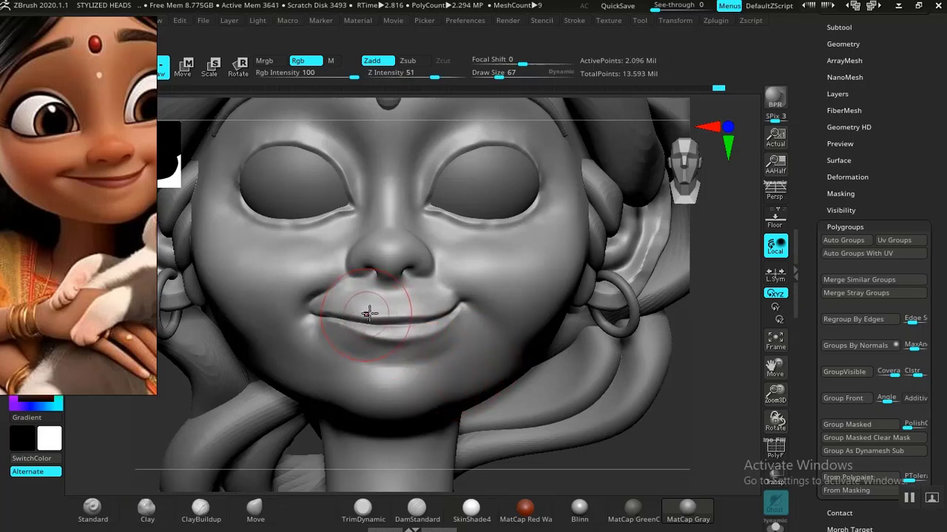
left_click_drag(369, 314, 369, 311)
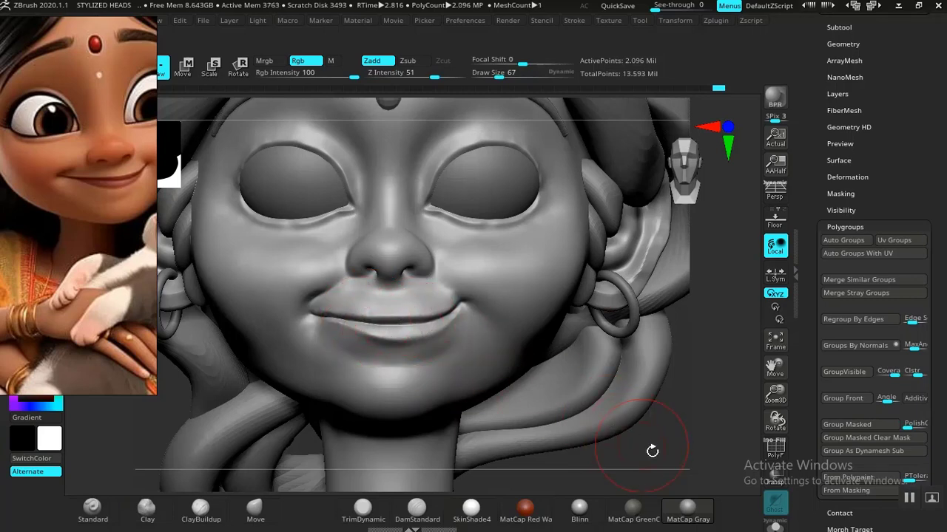
Apply the Blinn material to check the face's surface and reduce the brush's draw size to 23.
mouse_move(651, 450)
left_mouse_down("alt")
mouse_move(551, 383)
mouse_move(538, 358)
mouse_move(567, 383)
mouse_move(565, 398)
mouse_move(592, 382)
mouse_move(602, 356)
left_mouse_up("alt")
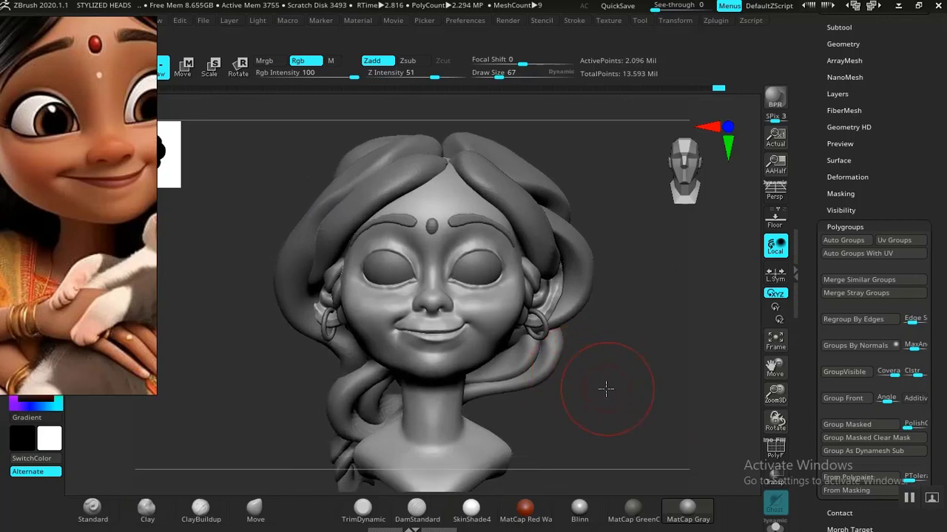
left_click_drag(606, 388, 584, 399)
left_click(579, 509)
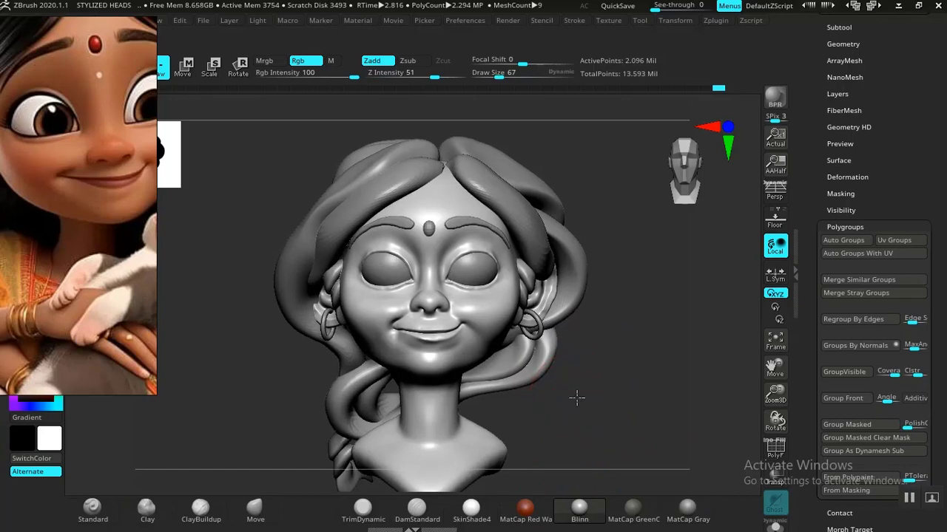
left_click_drag(577, 398, 611, 466)
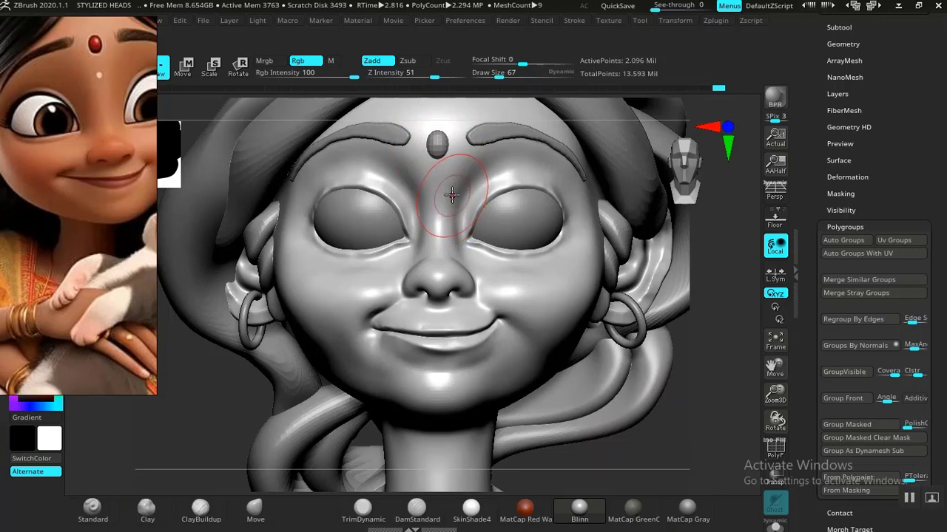
key("bracketleft")
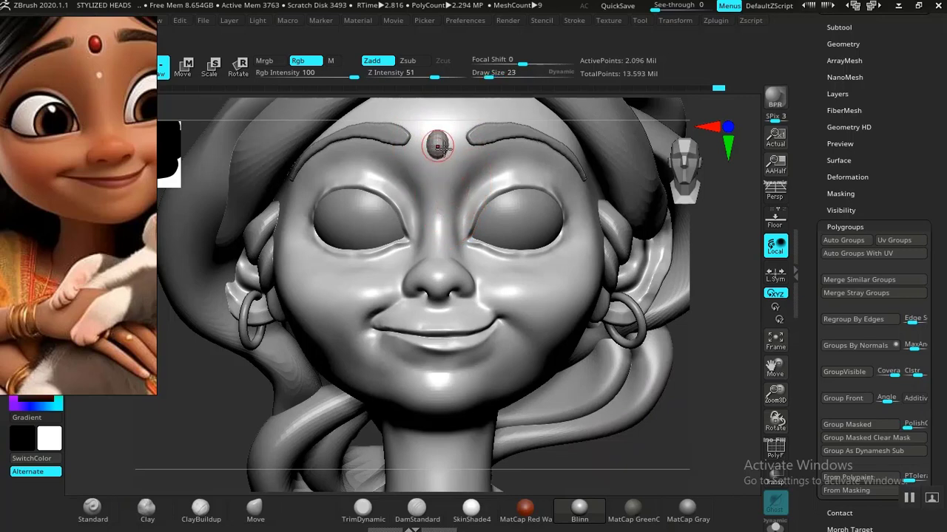
left_click_drag(686, 402, 667, 444)
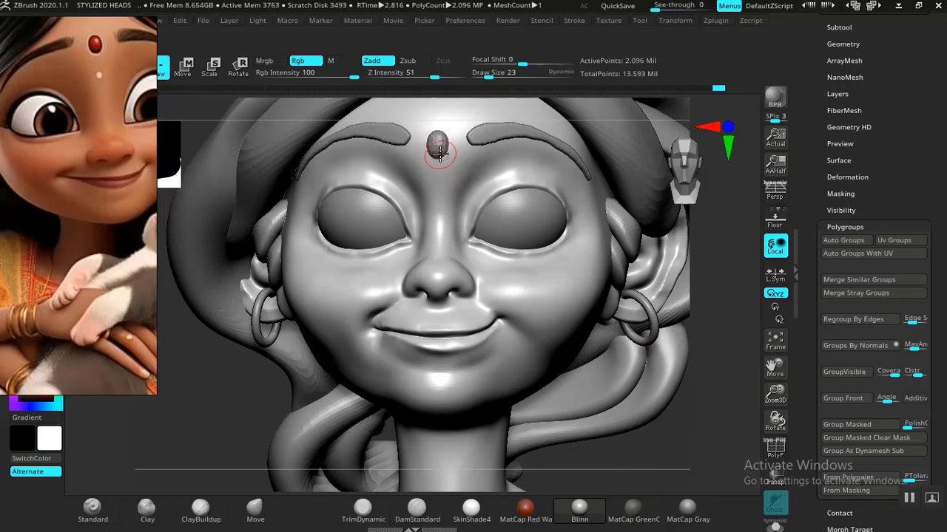
key("f")
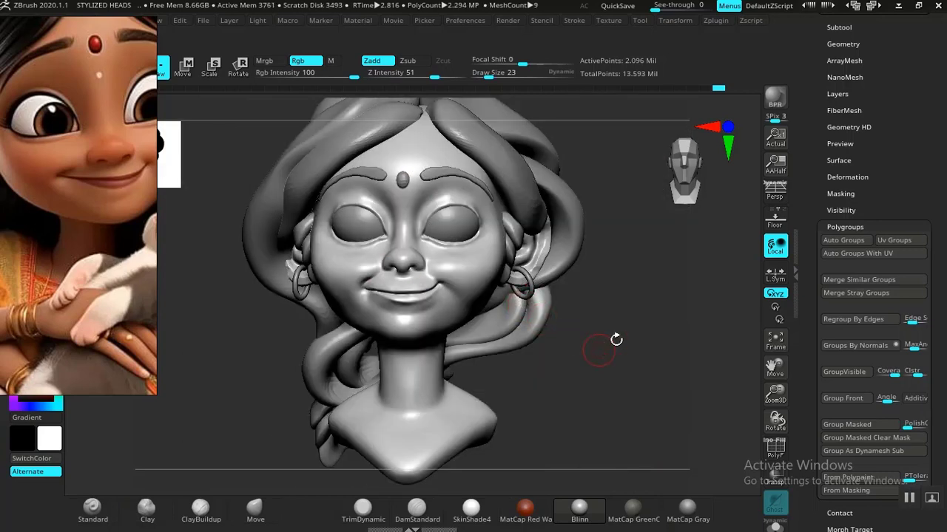
Make the bindi on the forehead the active subtool, check its wireframe and subdivide it twice.
left_click_drag(684, 462, 746, 524, "alt")
left_click_drag(705, 408, 688, 526, "alt")
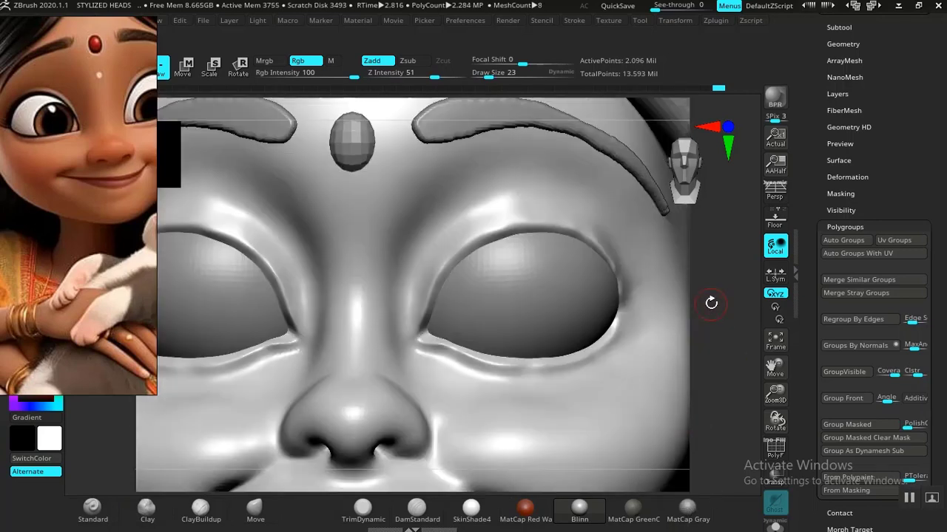
left_click_drag(720, 277, 732, 486, "alt")
left_click(366, 336, "alt")
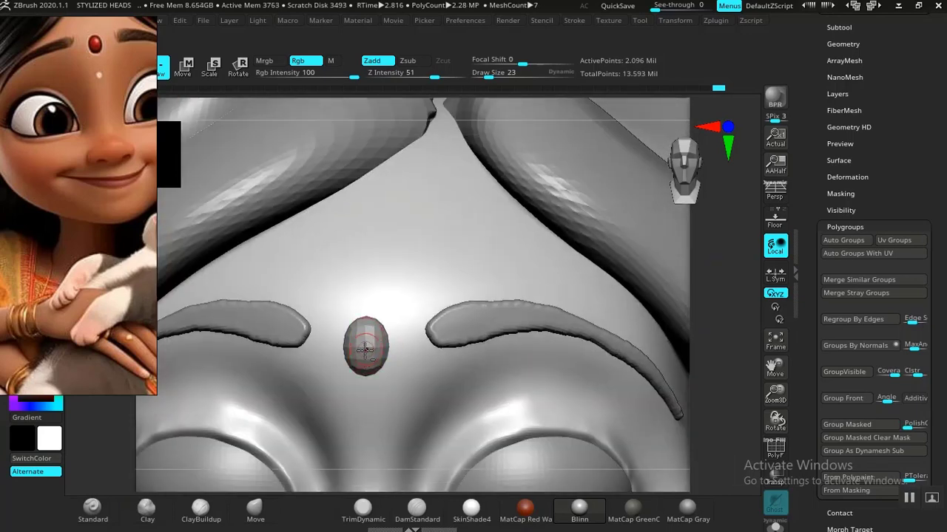
key("shift+f")
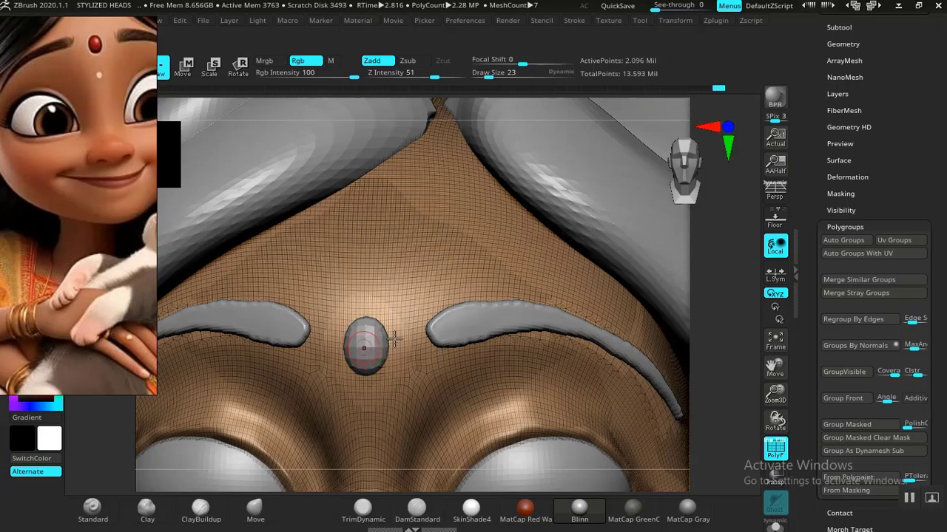
left_click(454, 331, "alt")
left_click(360, 348, "alt")
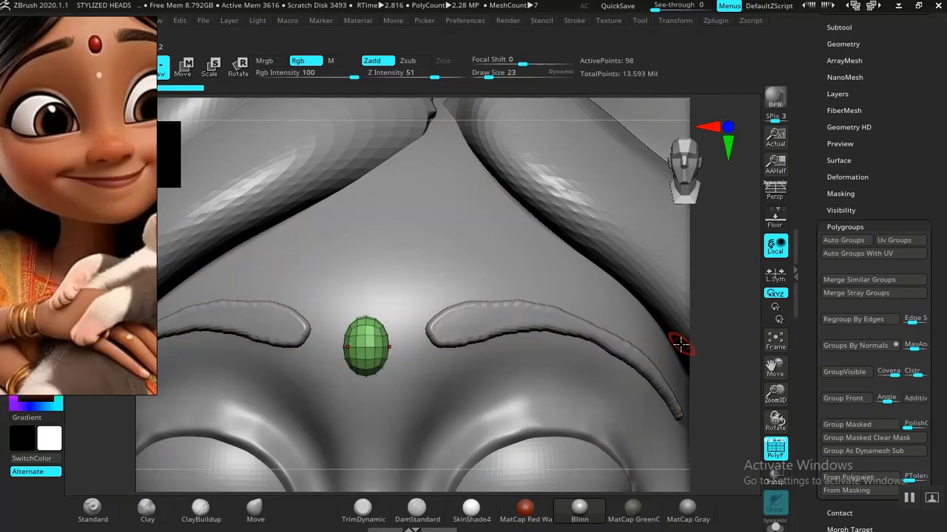
key("shift+f")
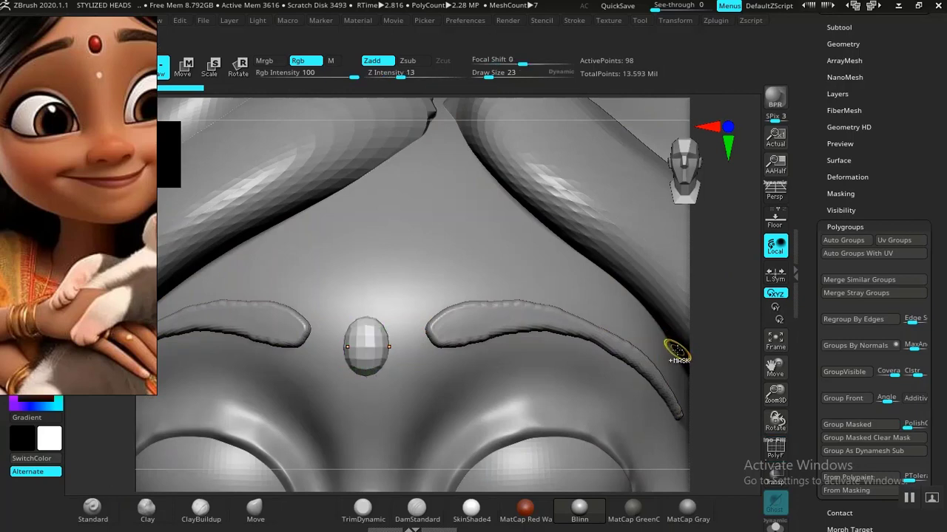
key("ctrl+d")
key("ctrl+d")
Reposition the reference image on the opposite side of the head and frame the whole bust from the front for comparison.
left_click_drag(733, 381, 593, 363, "alt")
left_click_drag(71, 299, 898, 219)
left_click_drag(712, 216, 753, 210)
mouse_move(622, 363)
left_mouse_down("shift")
mouse_move(613, 382)
mouse_move(602, 380)
mouse_move(626, 407)
mouse_move(599, 414)
mouse_move(576, 382)
mouse_move(610, 370)
mouse_move(454, 359)
mouse_move(483, 359)
mouse_move(517, 386)
mouse_move(661, 378)
mouse_move(583, 393)
mouse_move(621, 374)
mouse_move(608, 382)
mouse_move(621, 405)
mouse_move(506, 403)
mouse_move(612, 398)
mouse_move(610, 408)
mouse_move(594, 392)
mouse_move(566, 393)
mouse_move(608, 383)
mouse_move(602, 394)
left_mouse_up("shift")
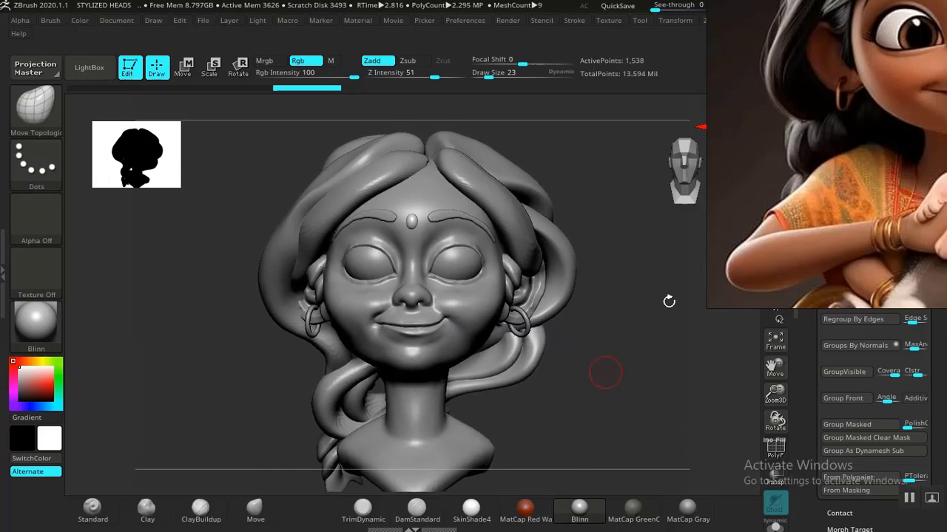
mouse_move(839, 175)
left_mouse_down()
mouse_move(725, 292)
mouse_move(783, 261)
left_mouse_up()
left_click_drag(573, 406, 574, 393)
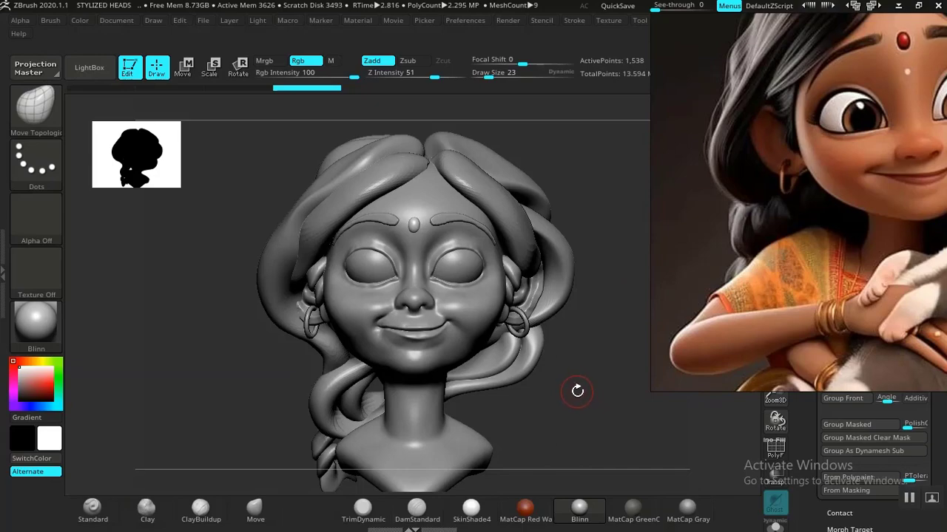